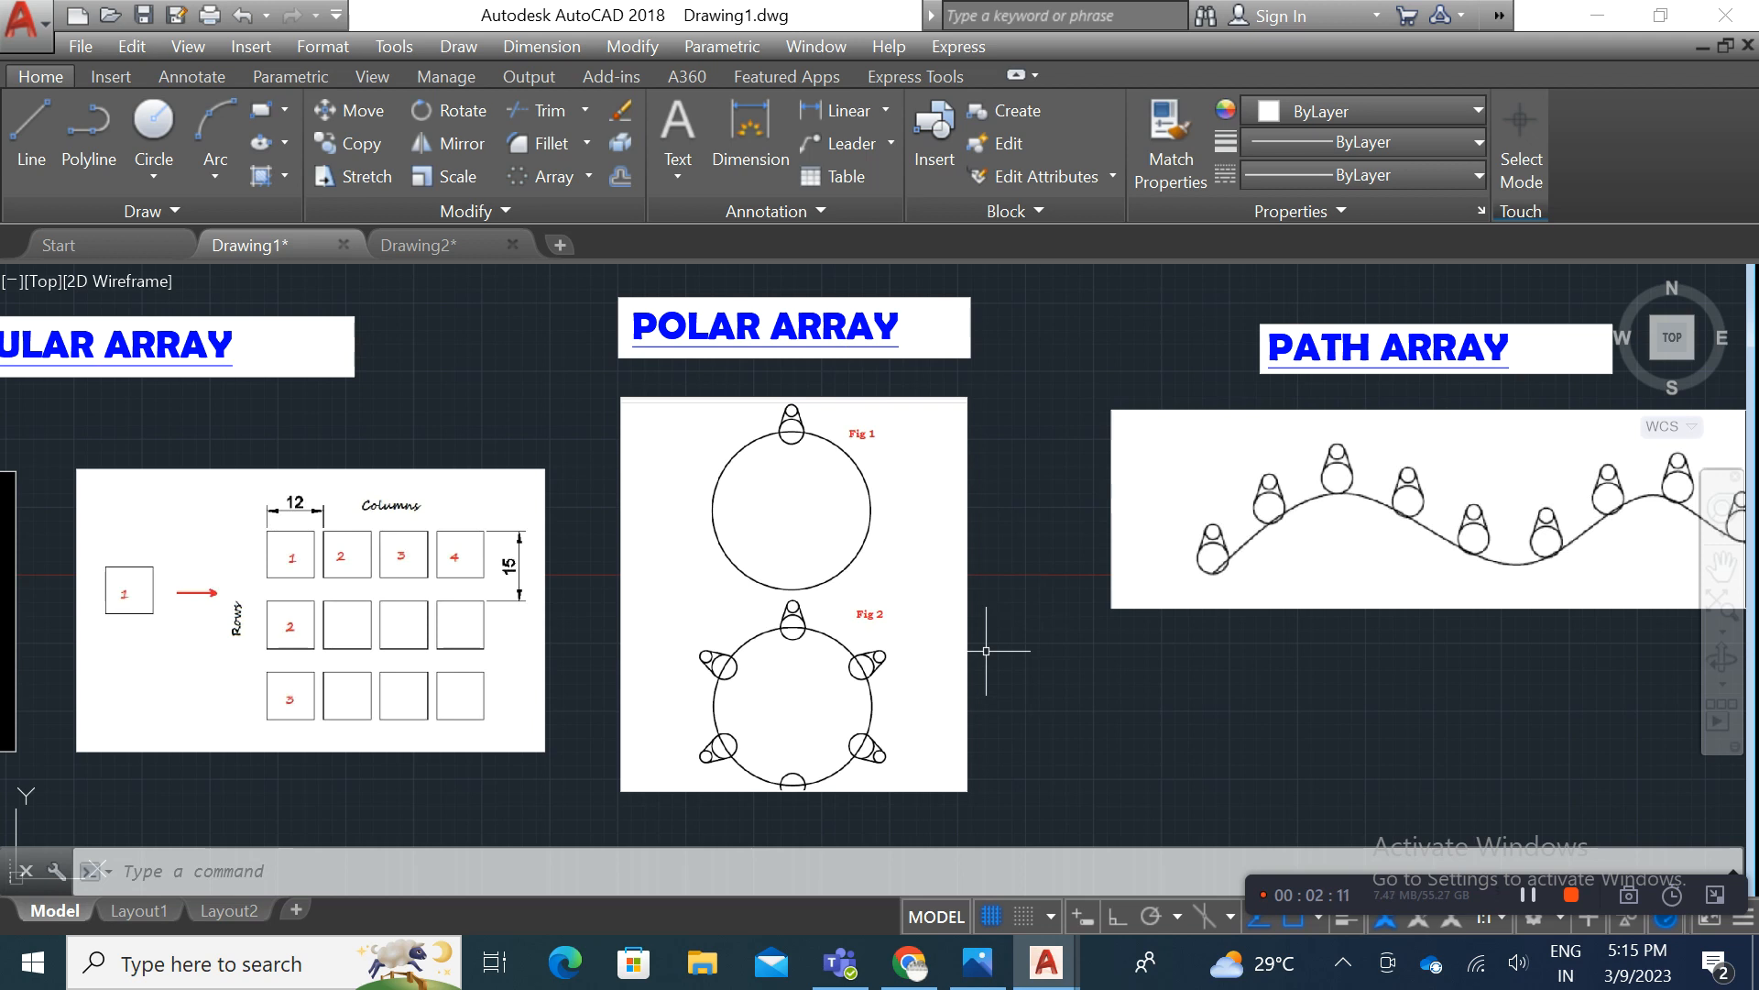
Step: Look over the rectangular, polar and path array reference figures in Drawing1
{"action": "middle_click_drag", "start_coordinate": [986, 651], "coordinate": [613, 681]}
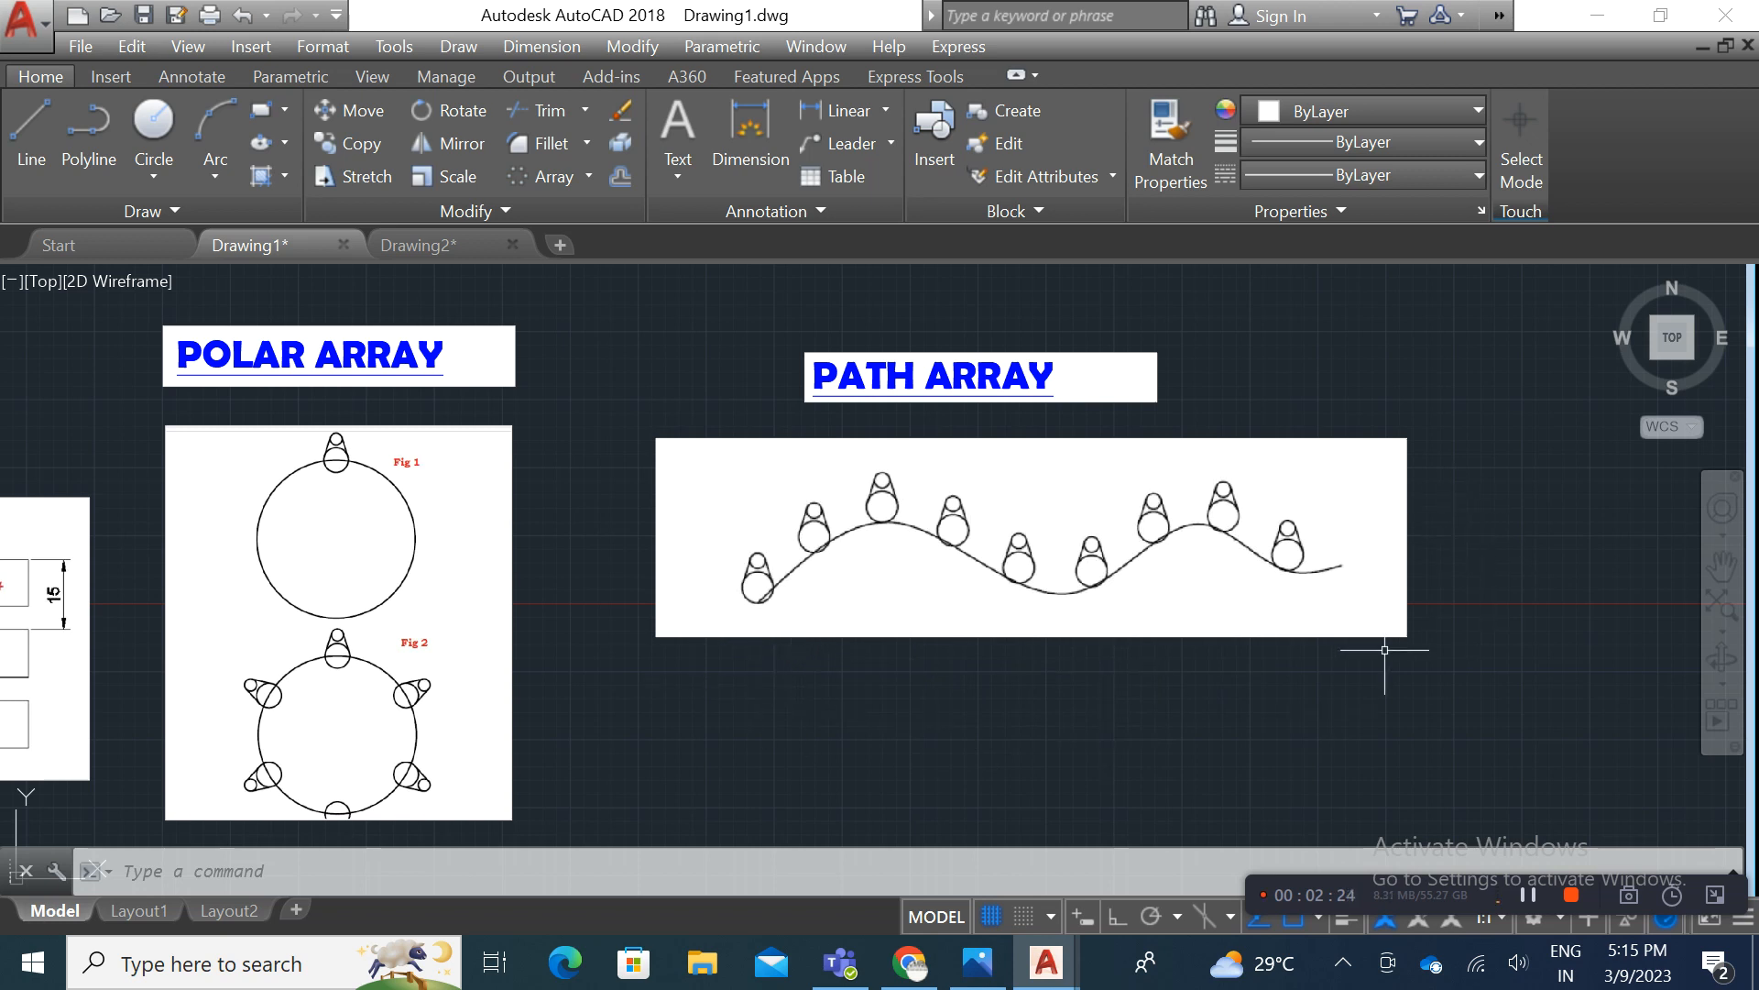
{"action": "scroll", "coordinate": [880, 681], "scroll_direction": "down", "scroll_amount": 1}
{"action": "middle_click_drag", "start_coordinate": [880, 681], "coordinate": [1188, 649]}
{"action": "middle_click_drag", "start_coordinate": [944, 668], "coordinate": [1118, 672]}
{"action": "scroll", "coordinate": [1185, 672], "scroll_direction": "down", "scroll_amount": 1}
{"action": "scroll", "coordinate": [1237, 691], "scroll_direction": "down", "scroll_amount": 1}
{"action": "middle_click_drag", "start_coordinate": [1237, 691], "coordinate": [1010, 684]}
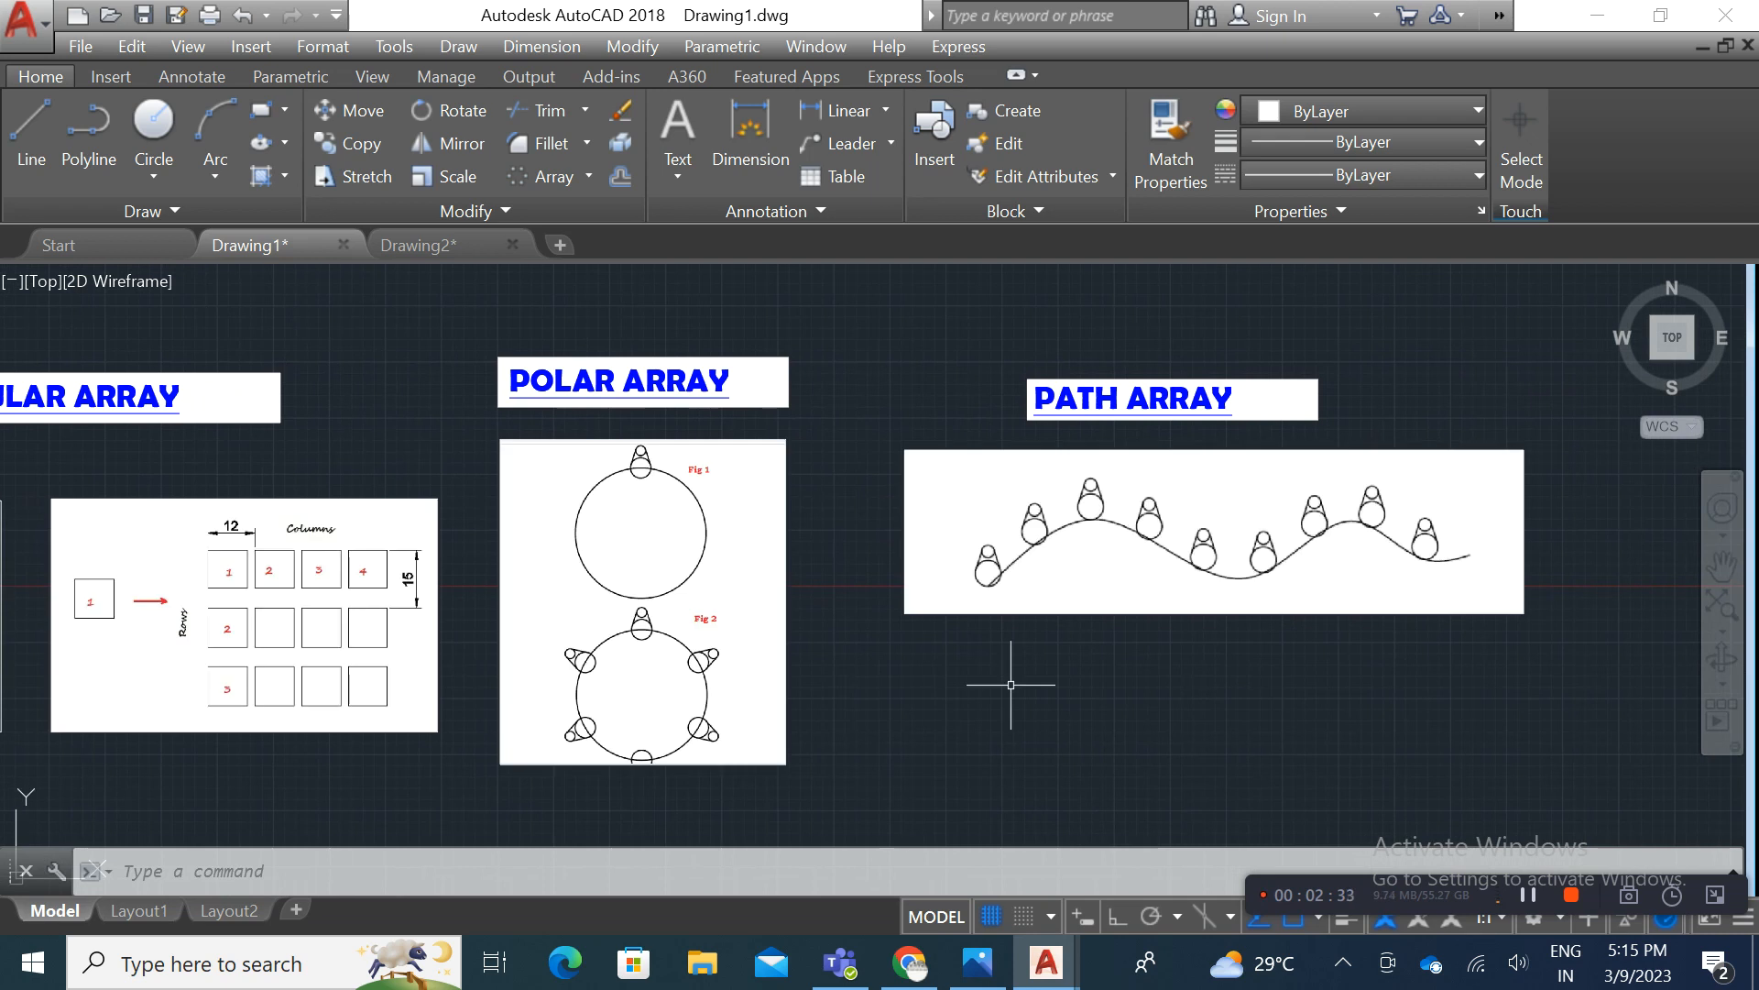
Step: Switch to Drawing2 and draw a large circle with a radius of about 9.66
{"action": "left_click", "coordinate": [451, 262]}
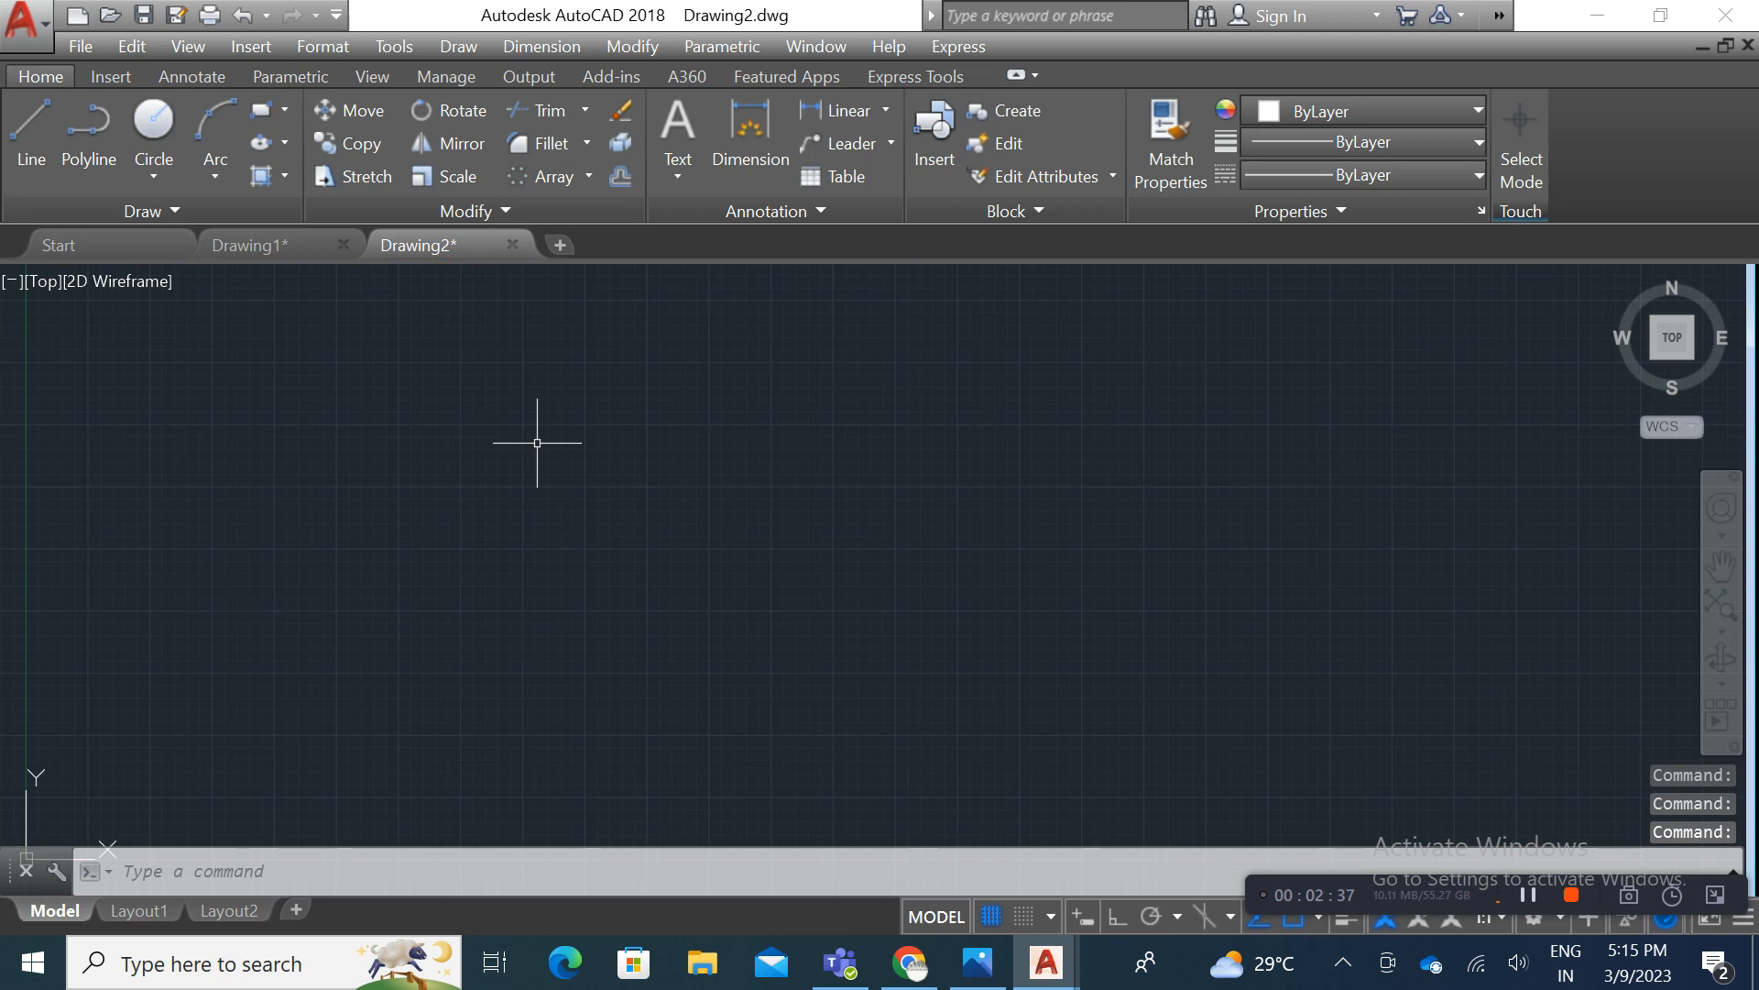
{"action": "left_click", "coordinate": [157, 137]}
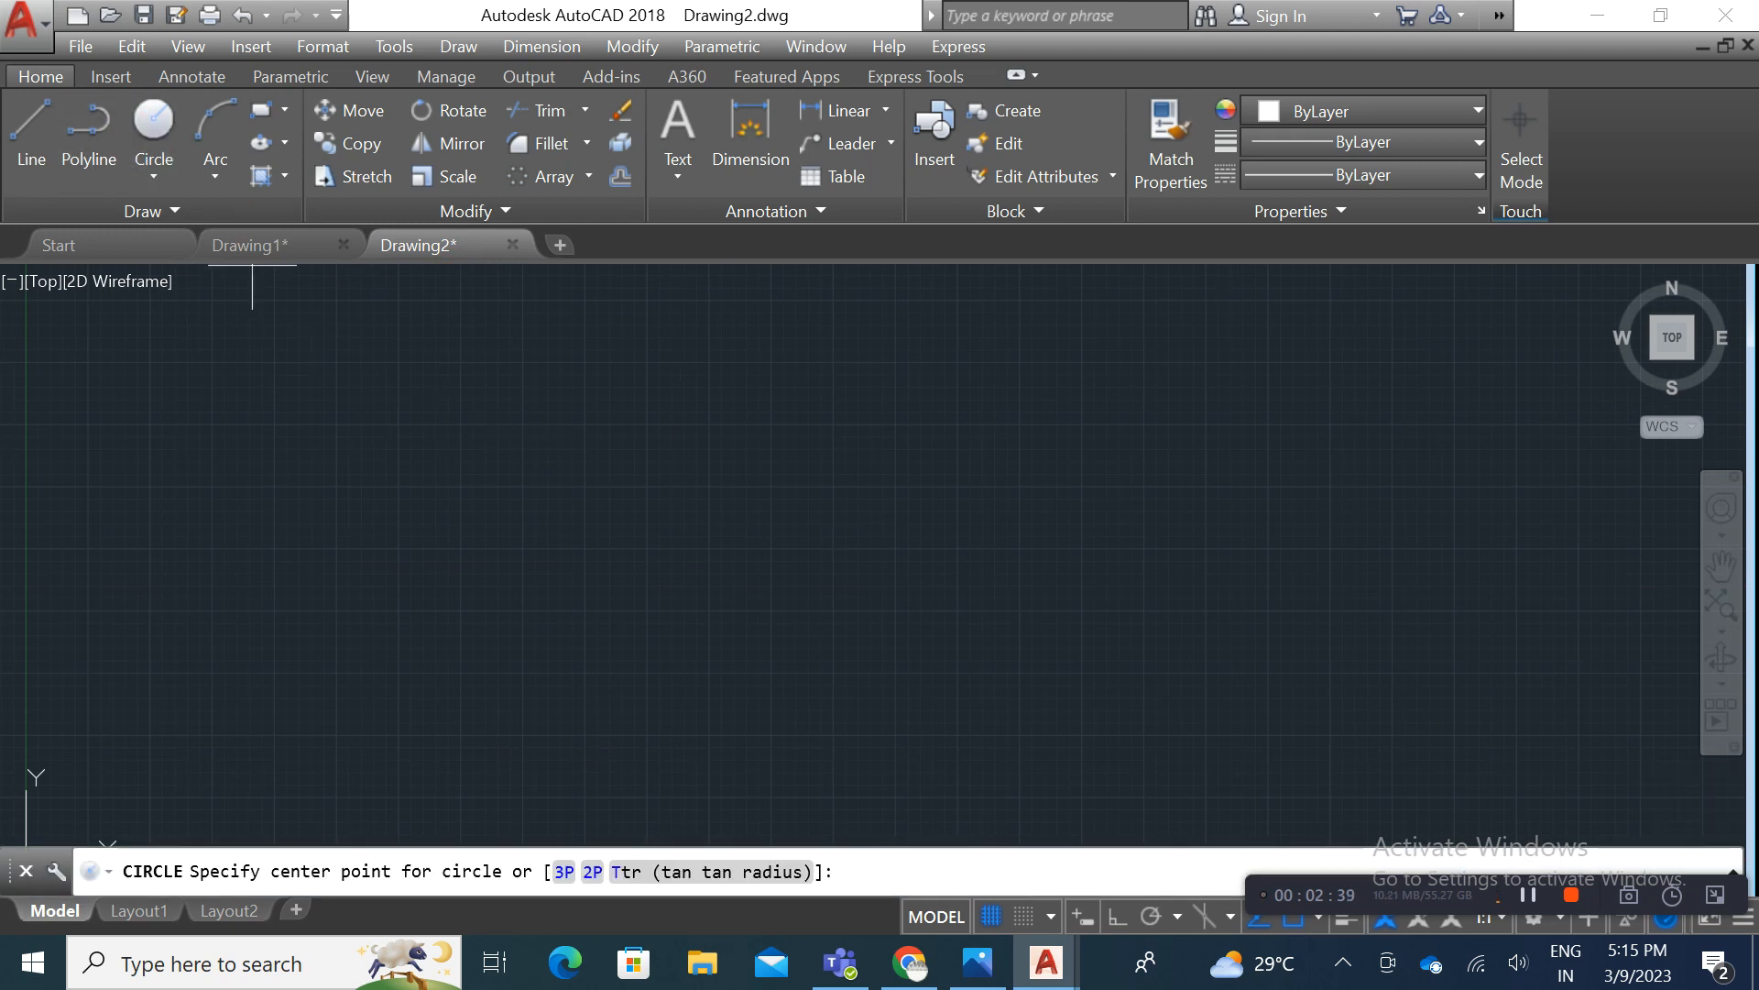
{"action": "left_click", "coordinate": [587, 544]}
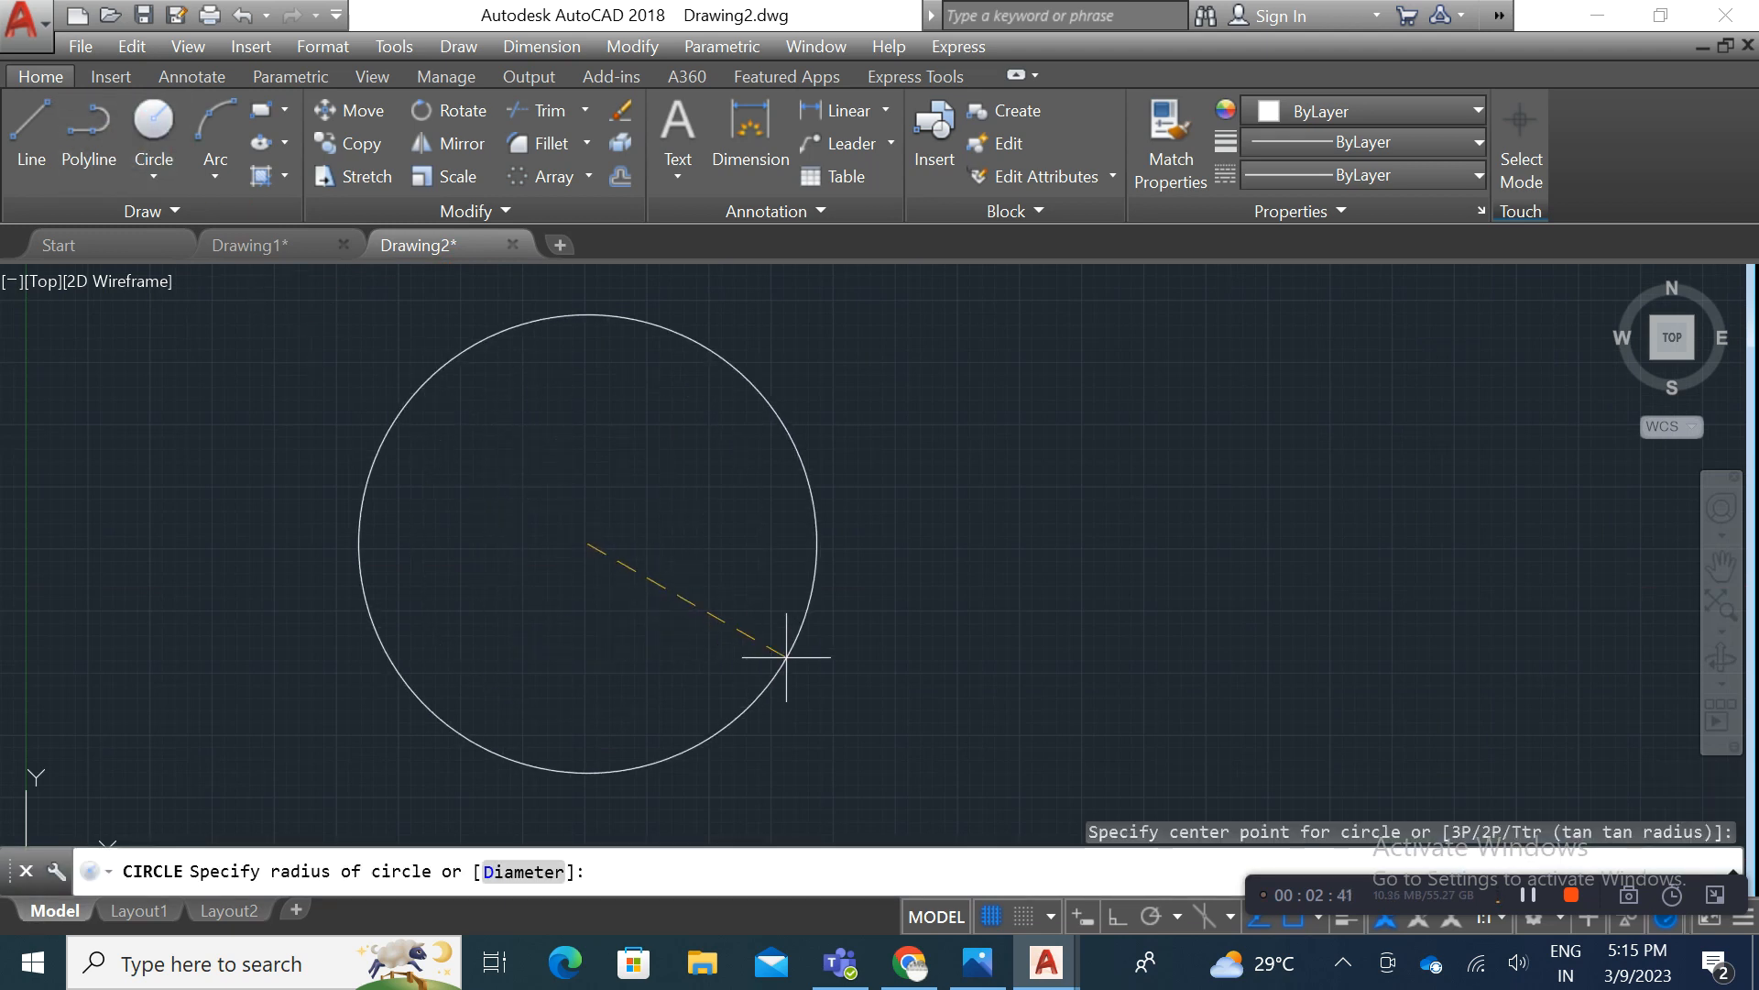
{"action": "left_click", "coordinate": [801, 654]}
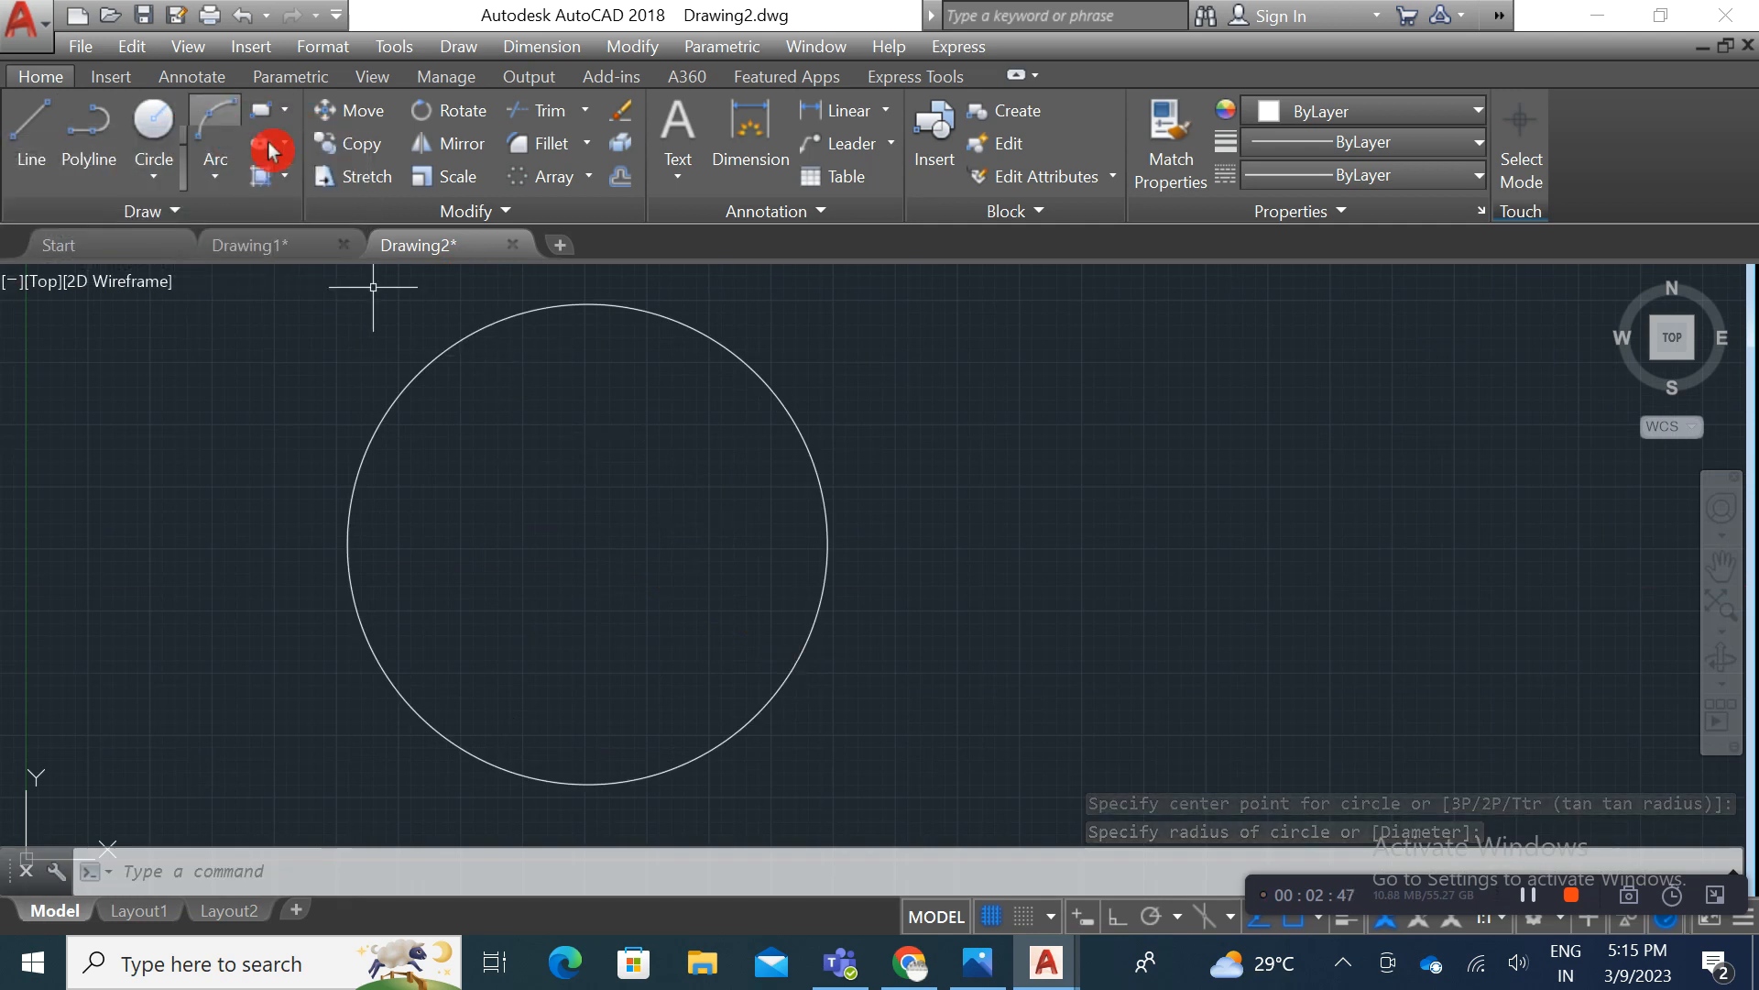
Step: Draw a small circle centred on the right quadrant point of the large circle
{"action": "left_click", "coordinate": [285, 110]}
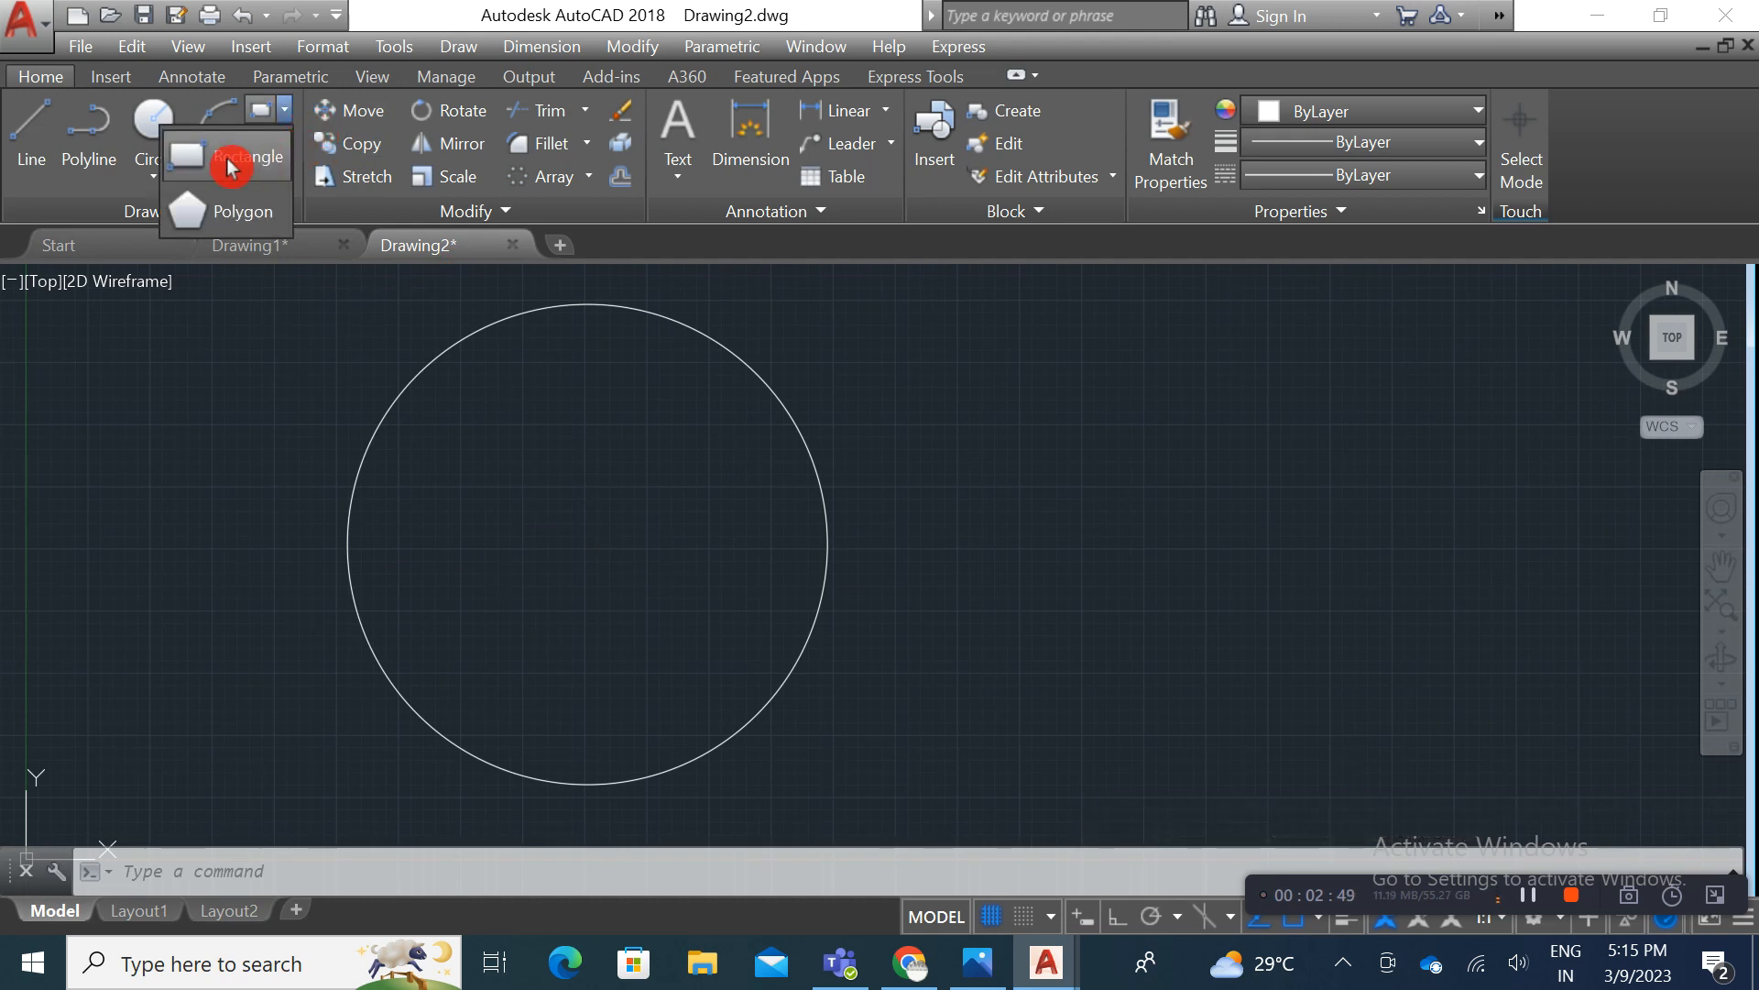
{"action": "left_click", "coordinate": [154, 119]}
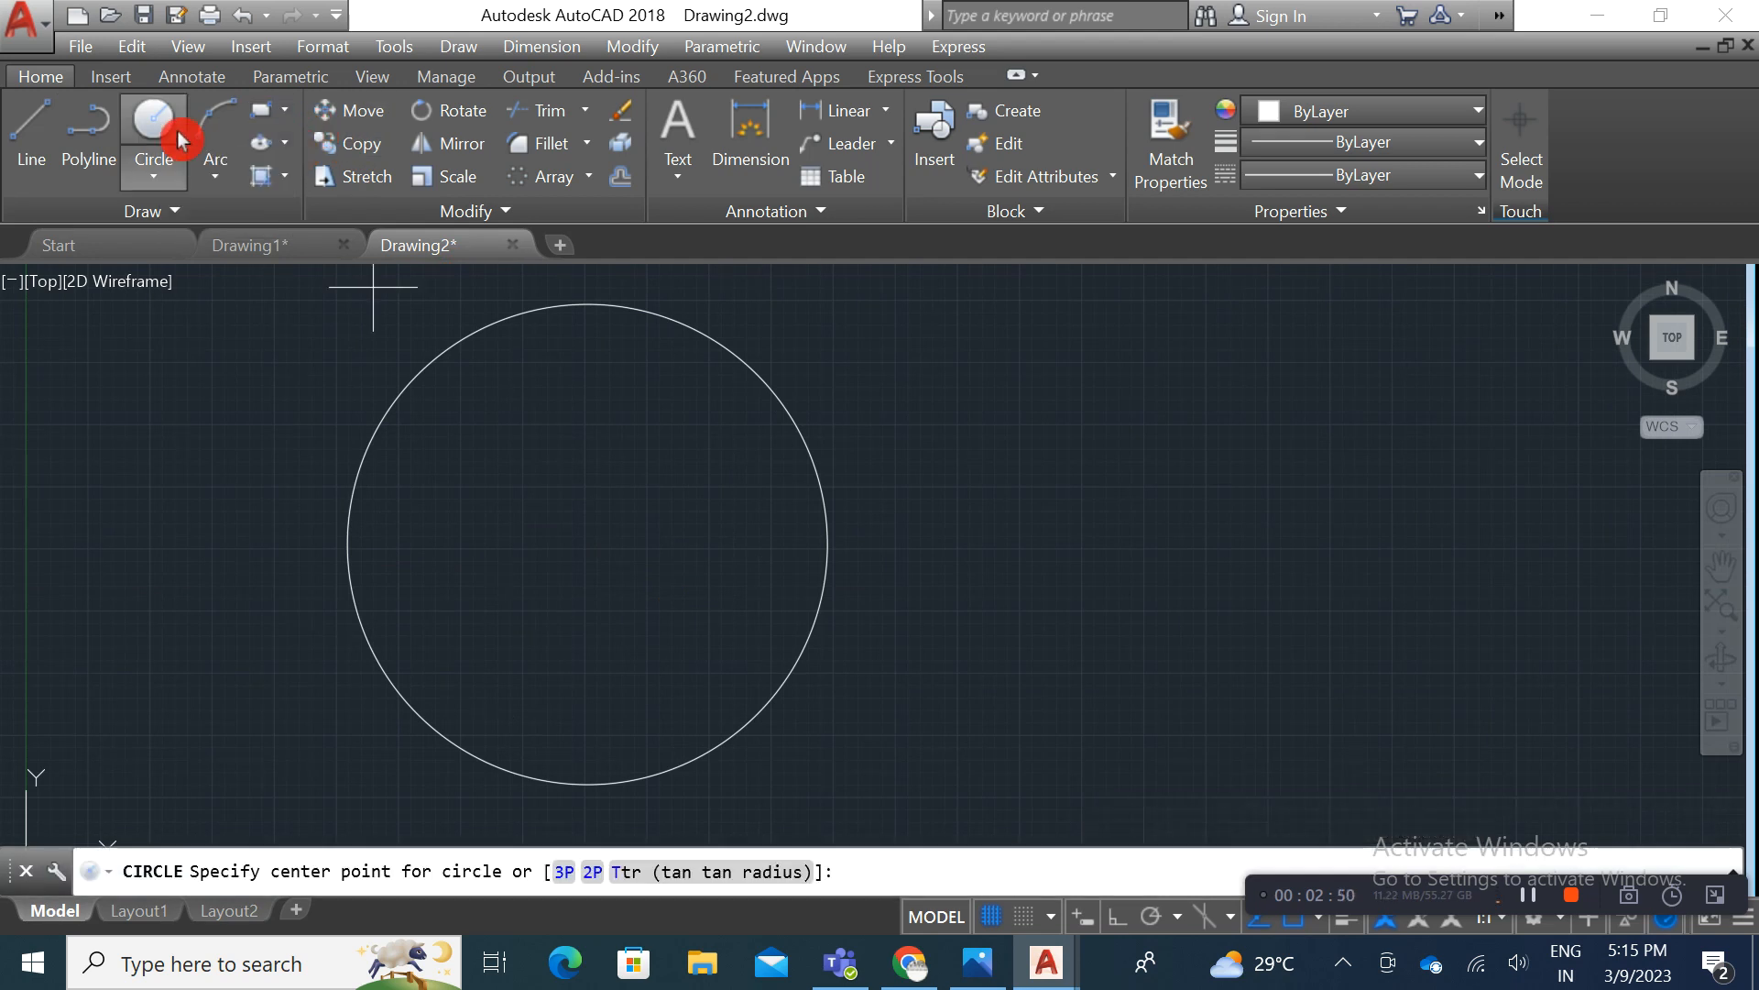
{"action": "left_click", "coordinate": [828, 544]}
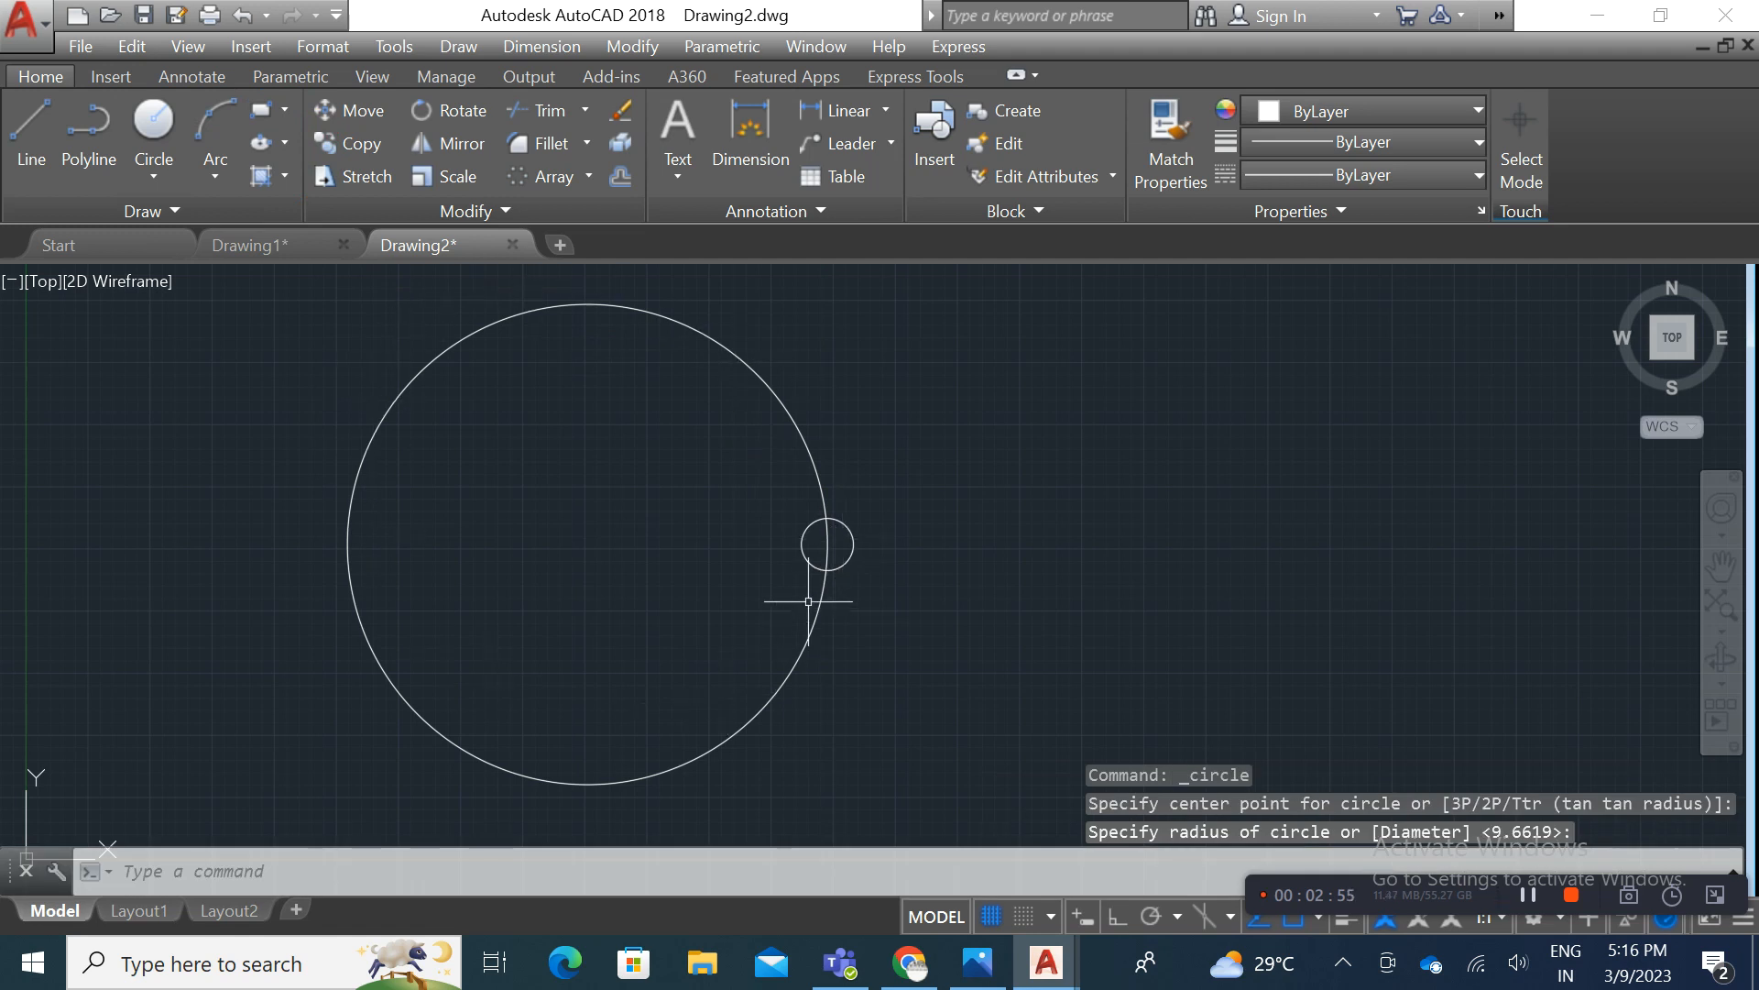
Step: Create a polar array of the small circle around the centre of the large circle
{"action": "middle_click_drag", "start_coordinate": [570, 389], "coordinate": [550, 397]}
{"action": "left_click", "coordinate": [588, 176]}
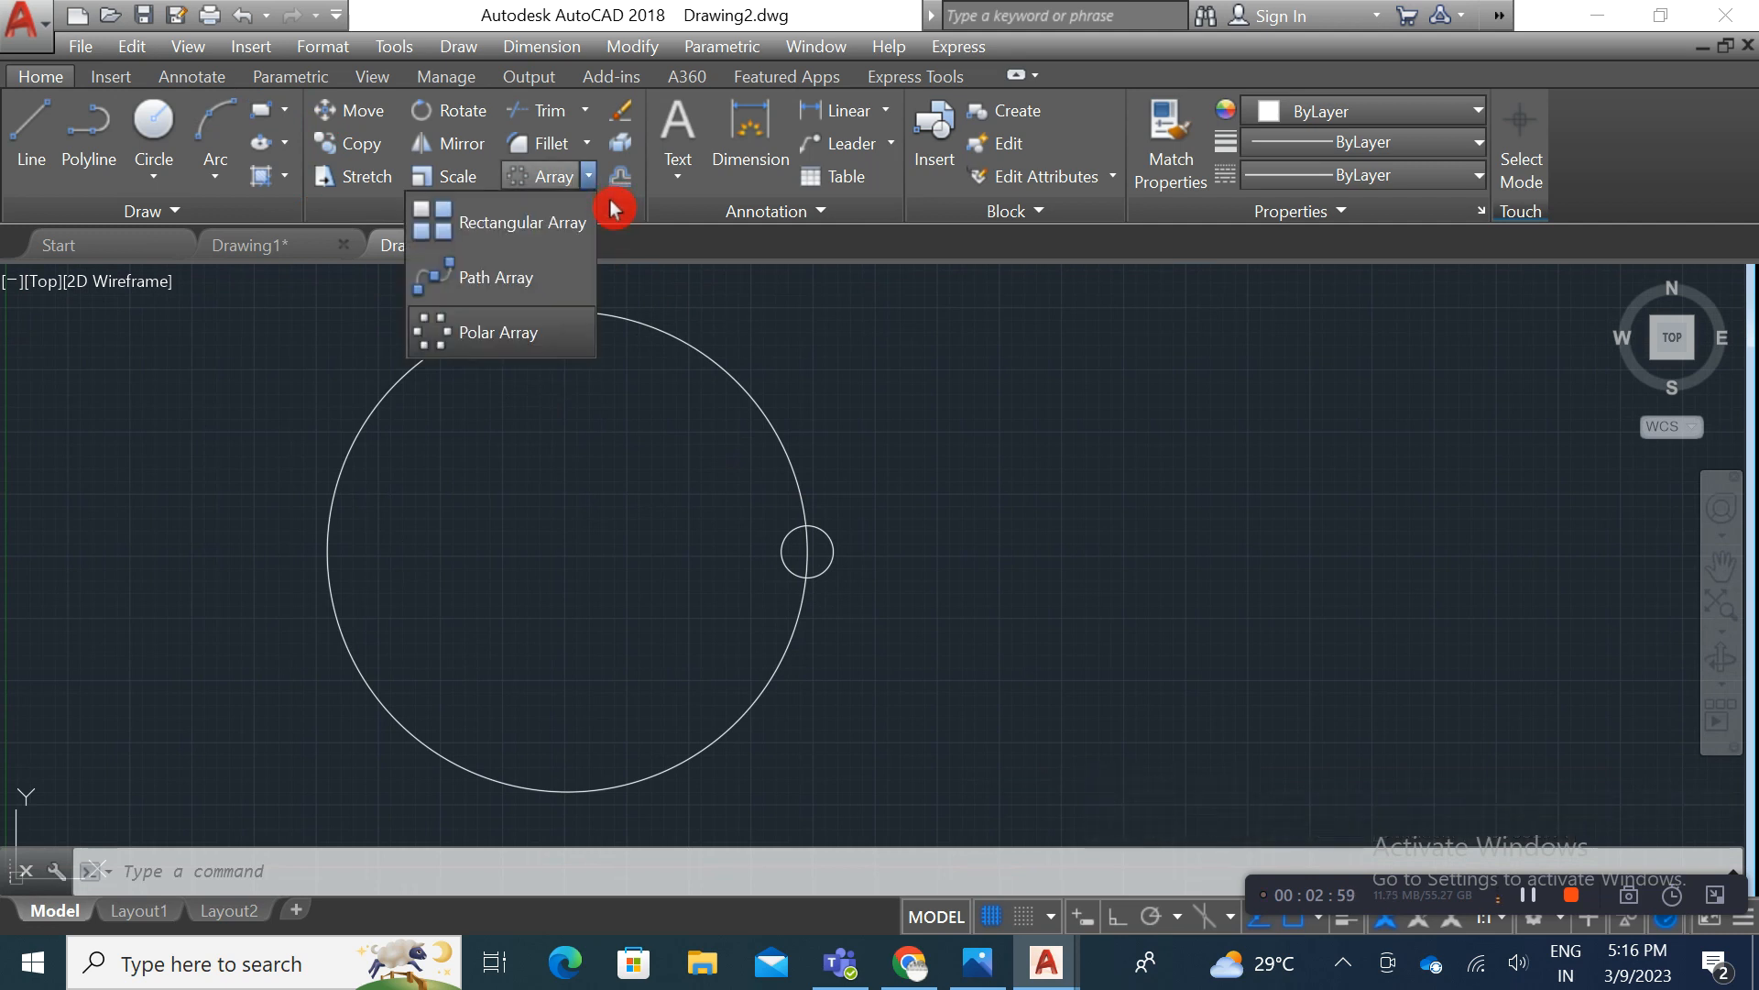
{"action": "left_click", "coordinate": [553, 358]}
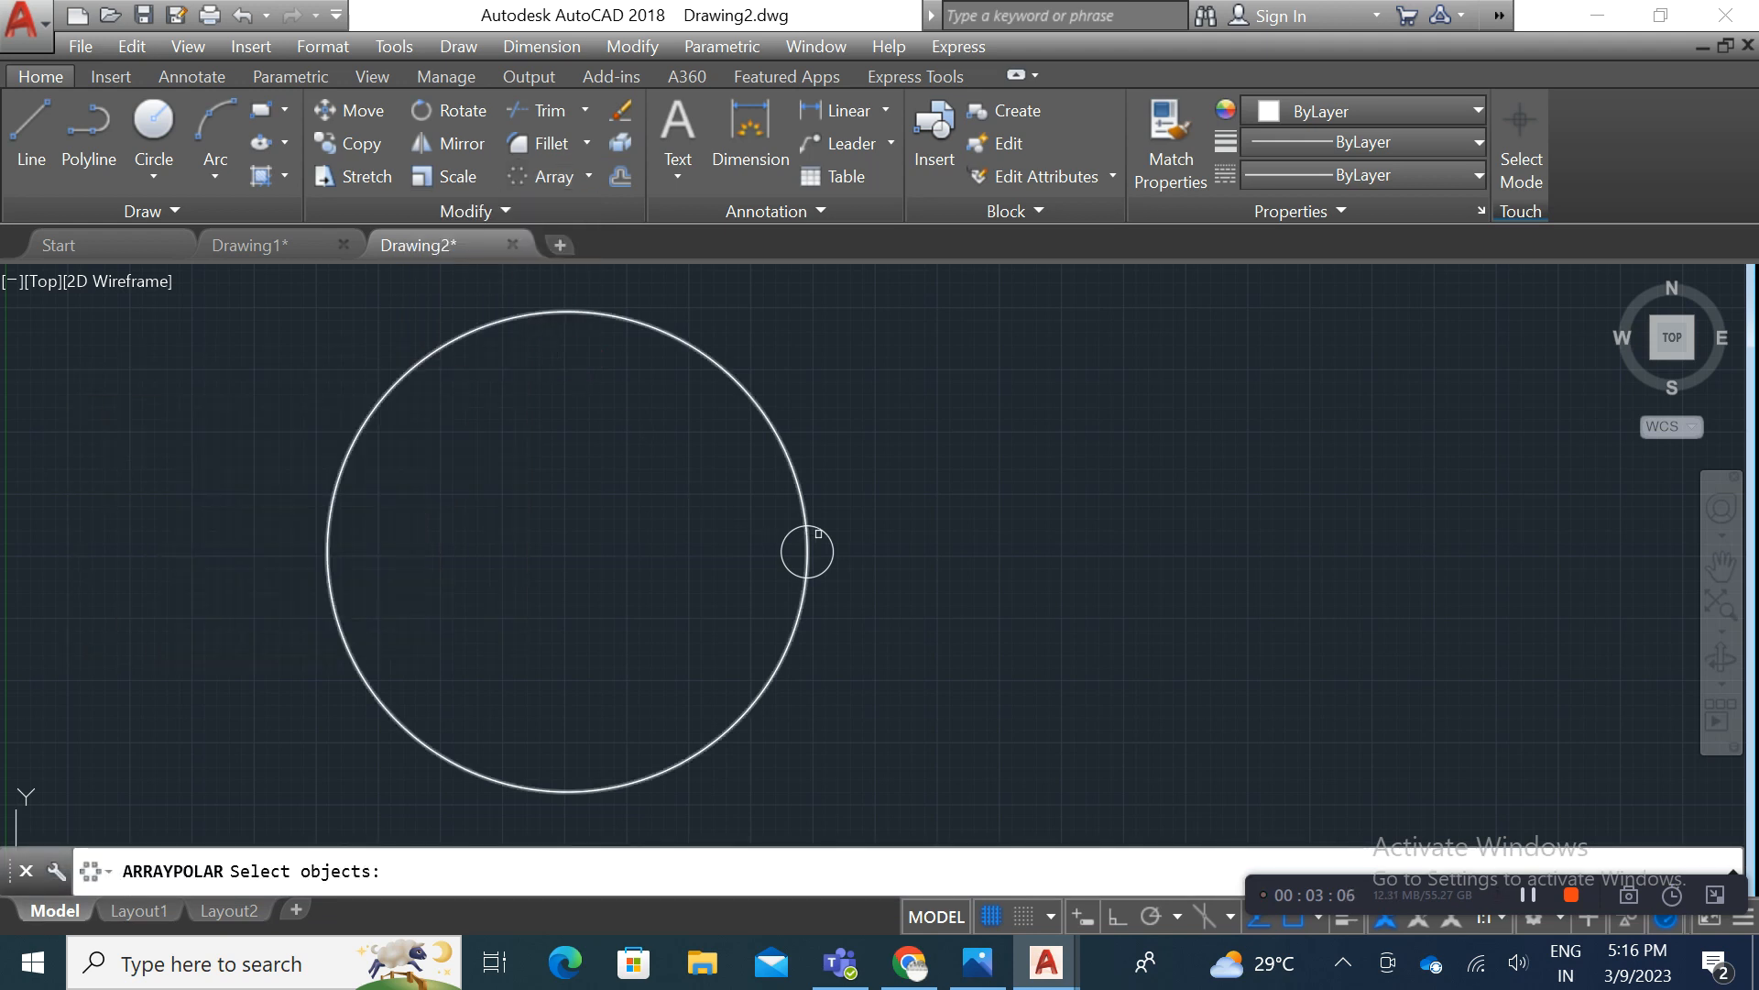
{"action": "left_click", "coordinate": [796, 533]}
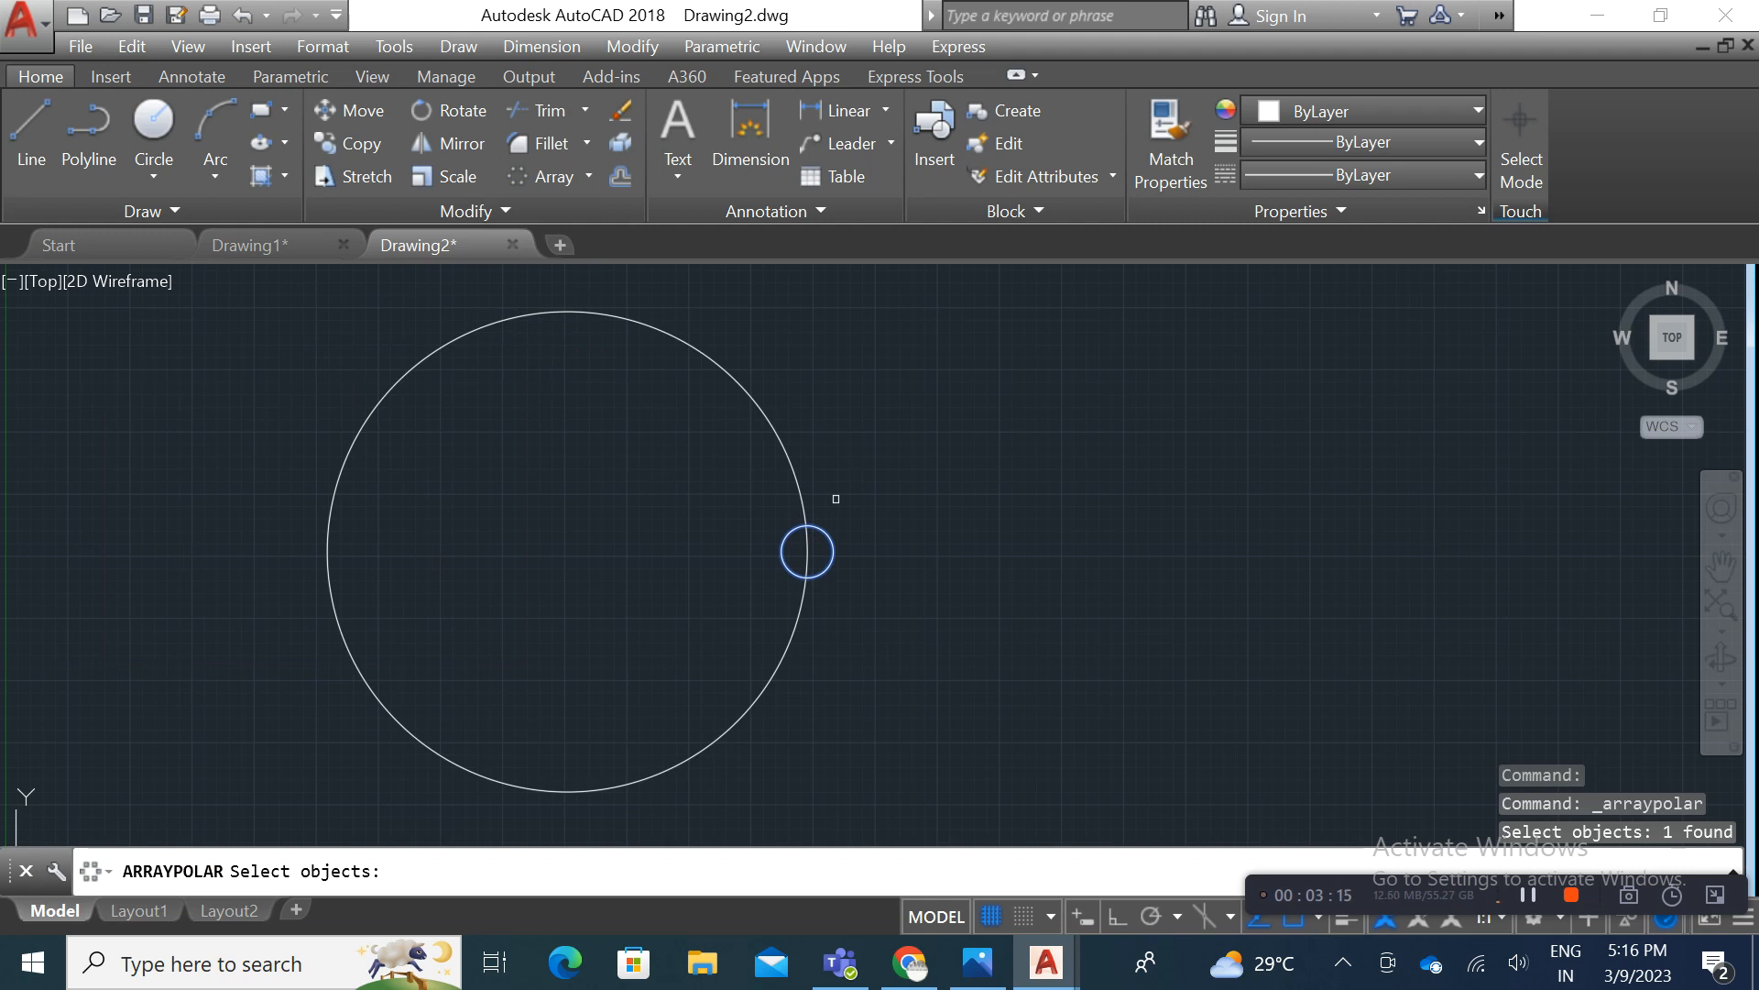
{"action": "key", "text": "Return"}
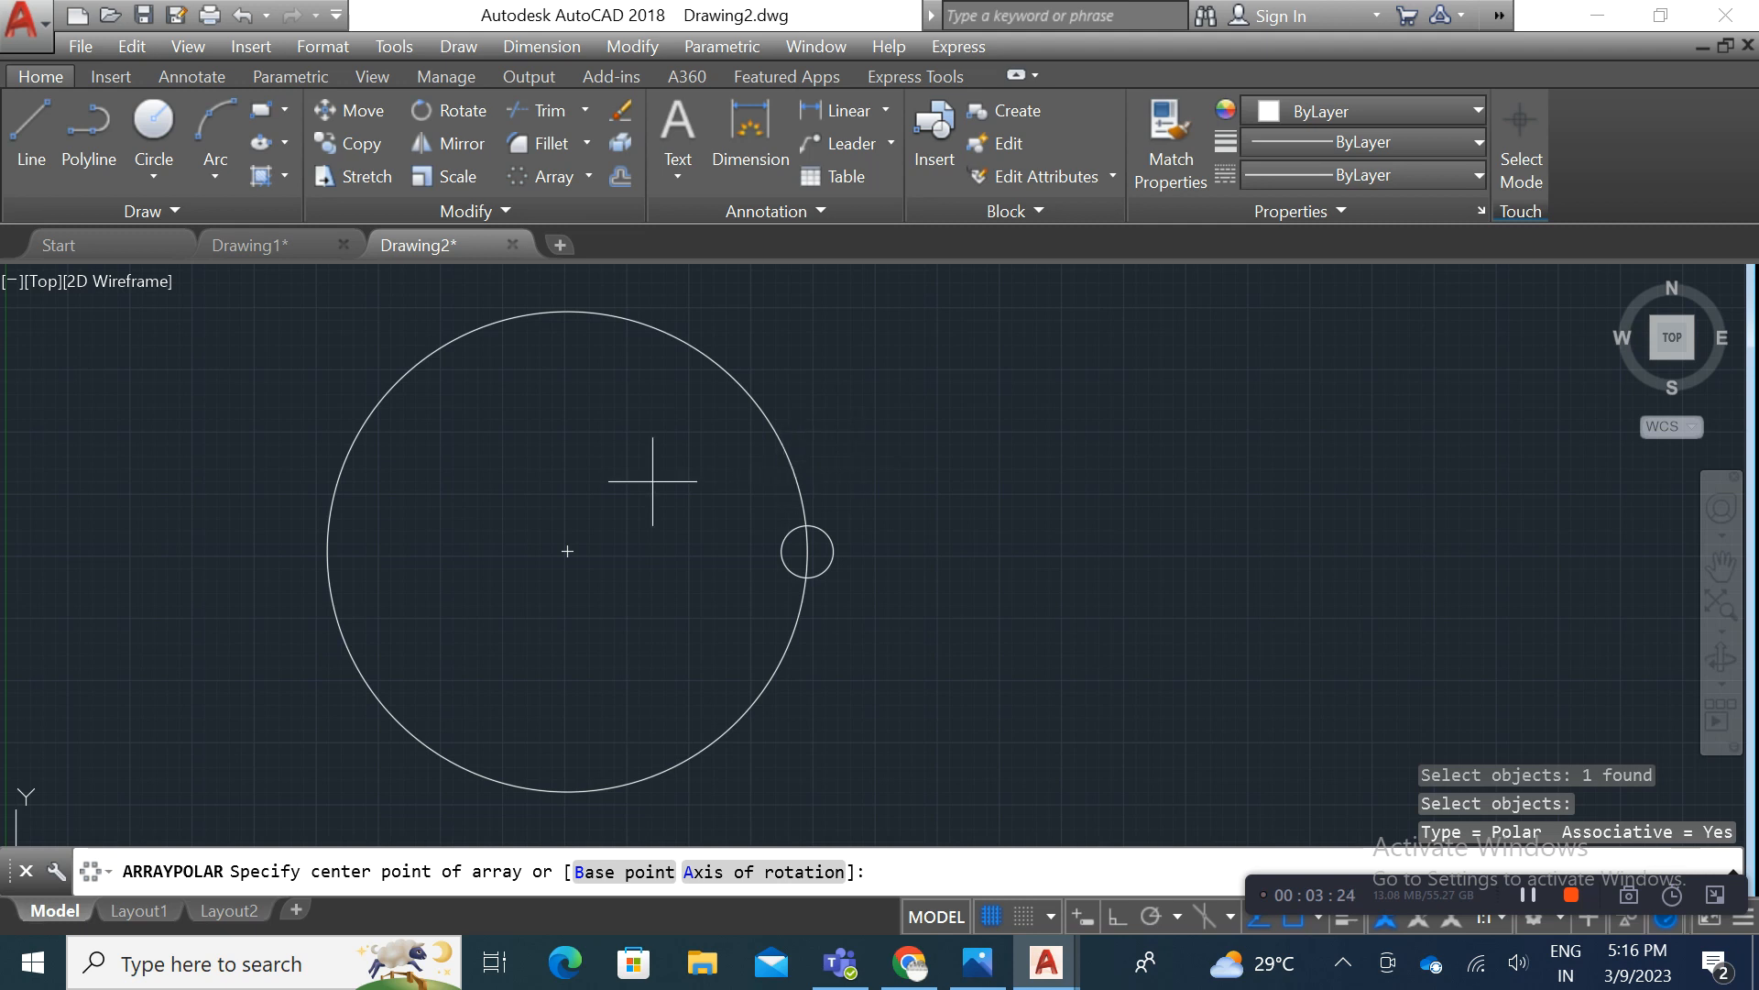
{"action": "left_click", "coordinate": [567, 551]}
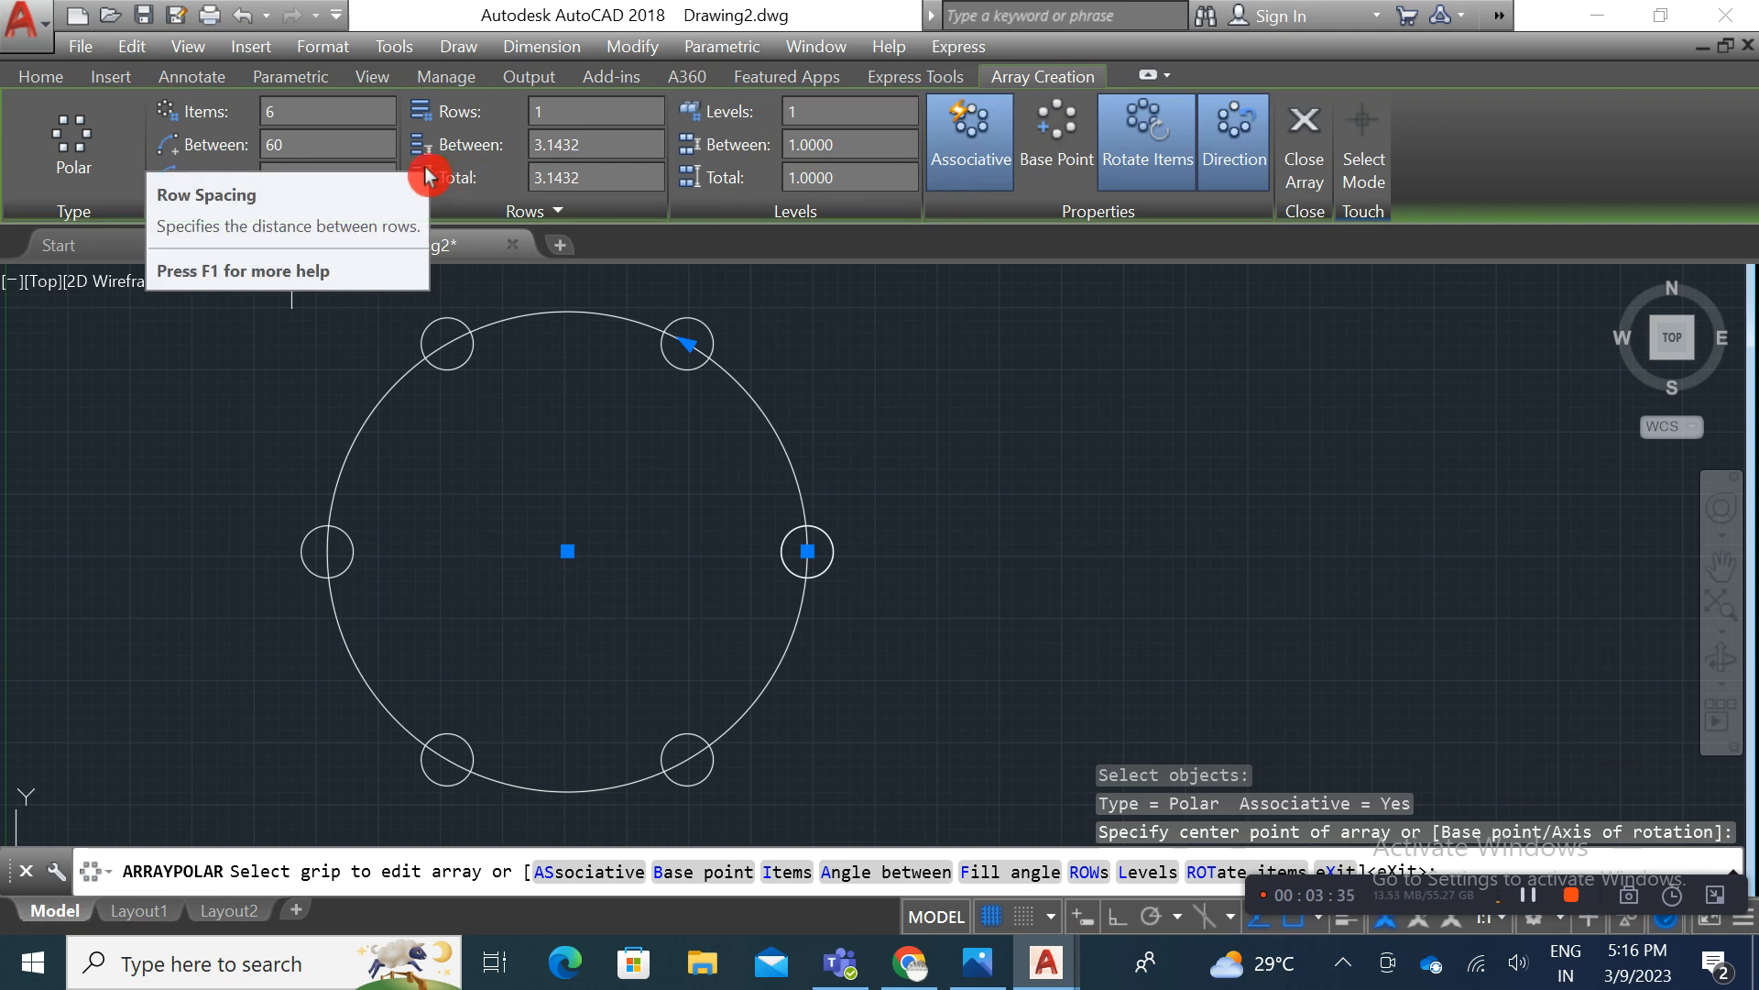
Step: Set the polar array's item count to 10
{"action": "left_click", "coordinate": [297, 125]}
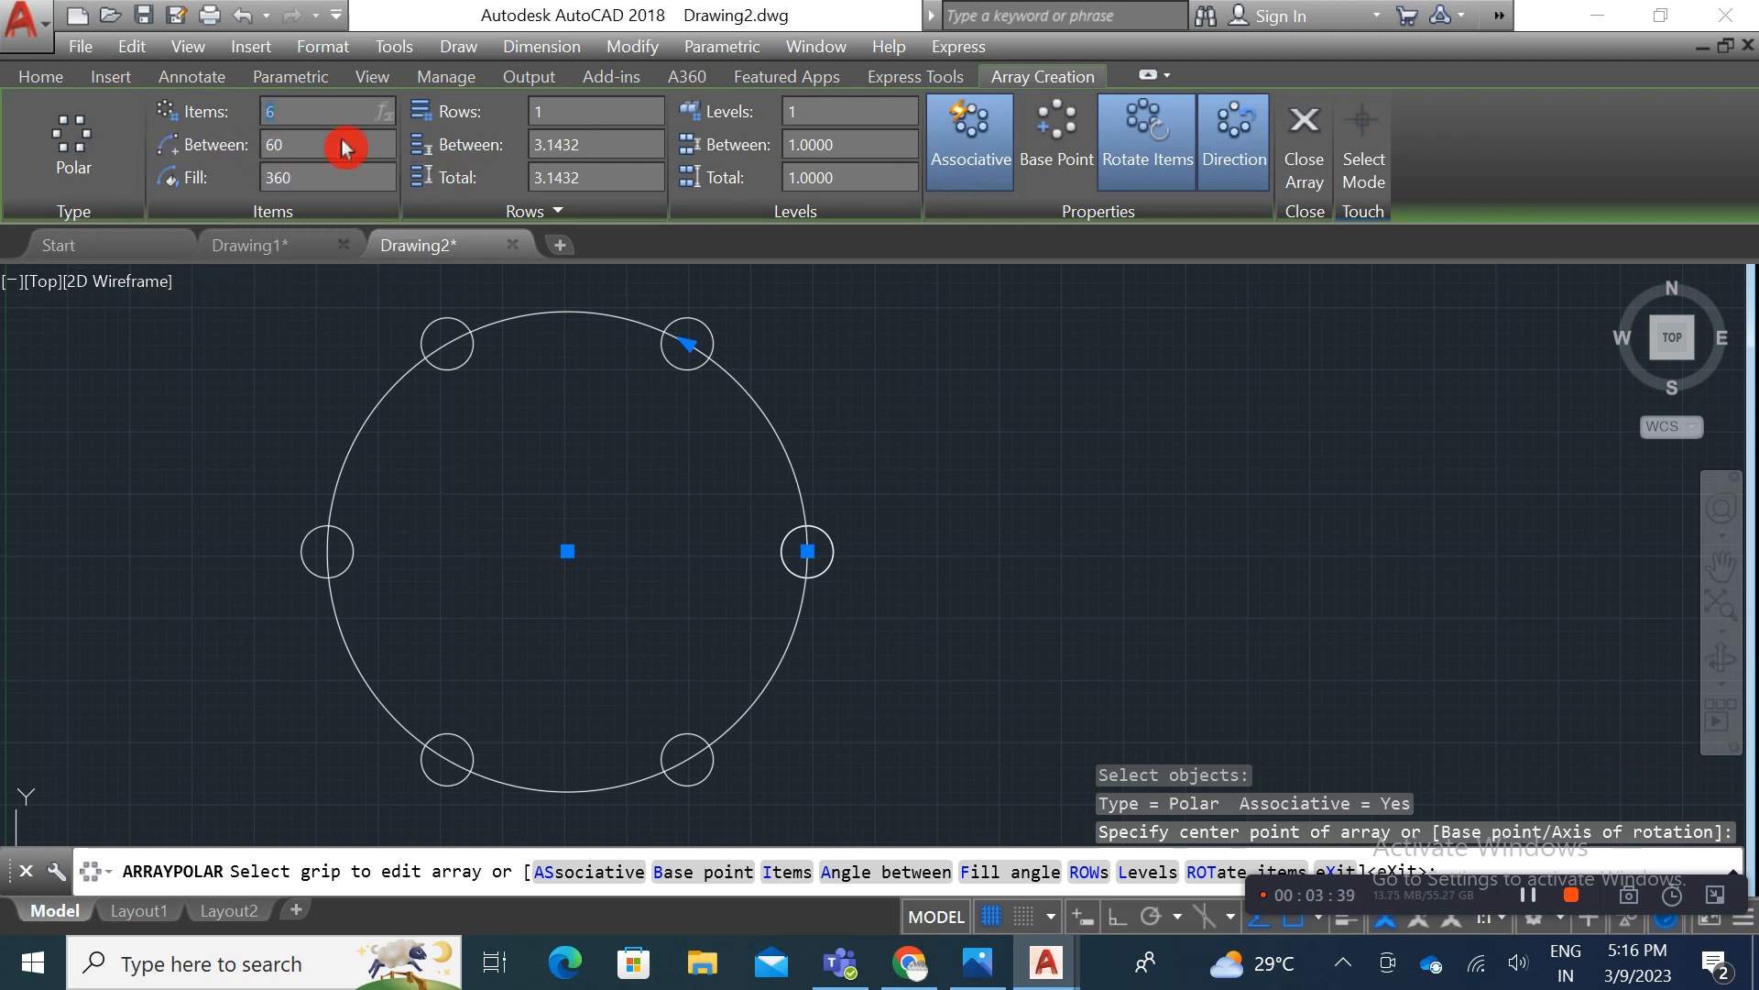
{"action": "left_click", "coordinate": [286, 124]}
{"action": "left_click_drag", "start_coordinate": [297, 132], "coordinate": [273, 135]}
{"action": "key", "text": "Return"}
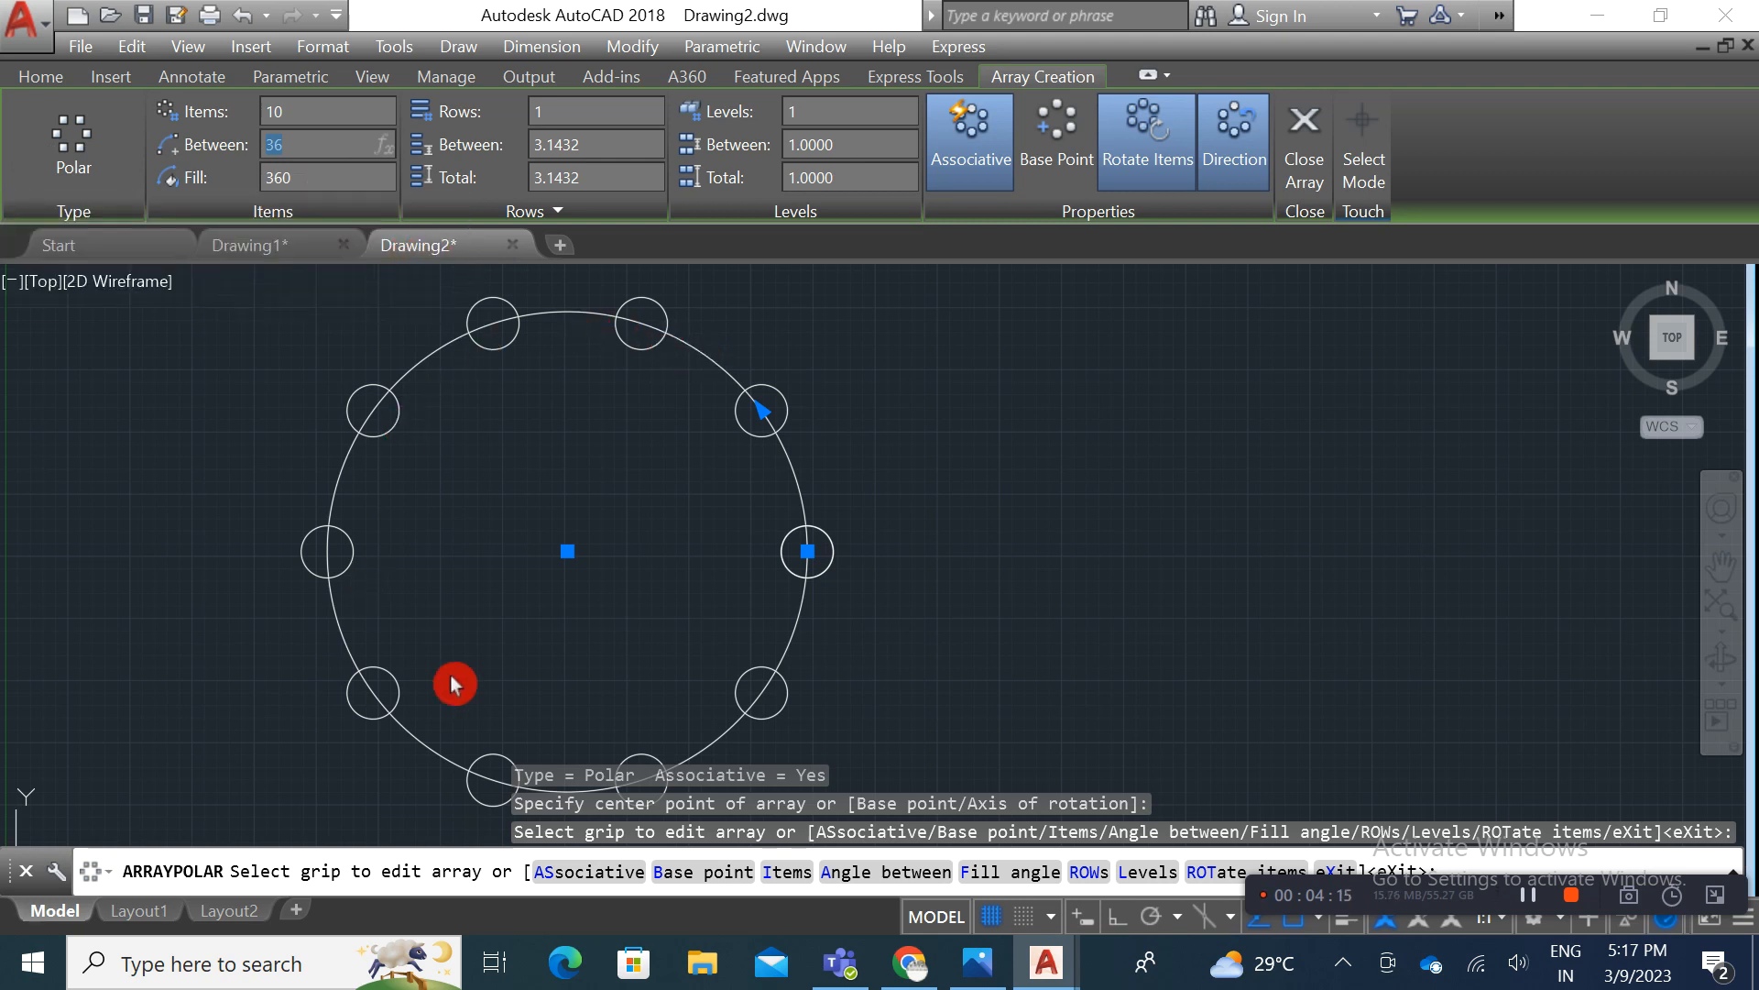
Step: Set the polar array's fill angle to 180 degrees
{"action": "left_click", "coordinate": [312, 161]}
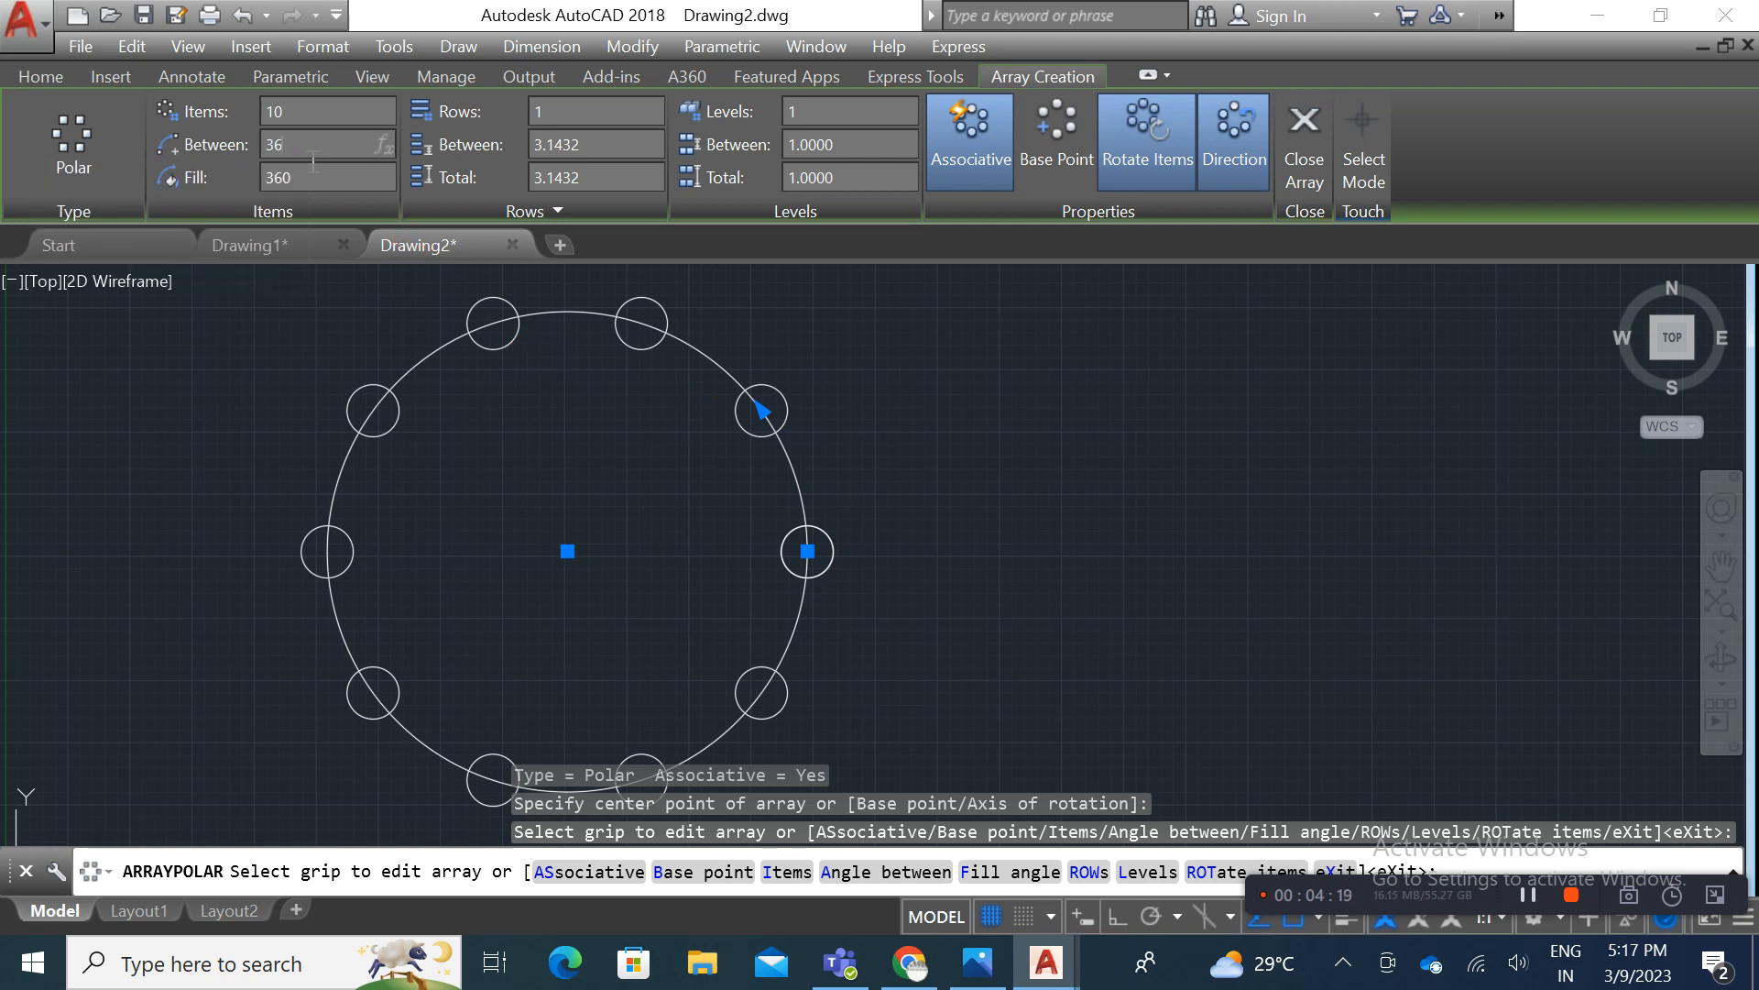
{"action": "double_click", "coordinate": [284, 158]}
{"action": "double_click", "coordinate": [288, 197]}
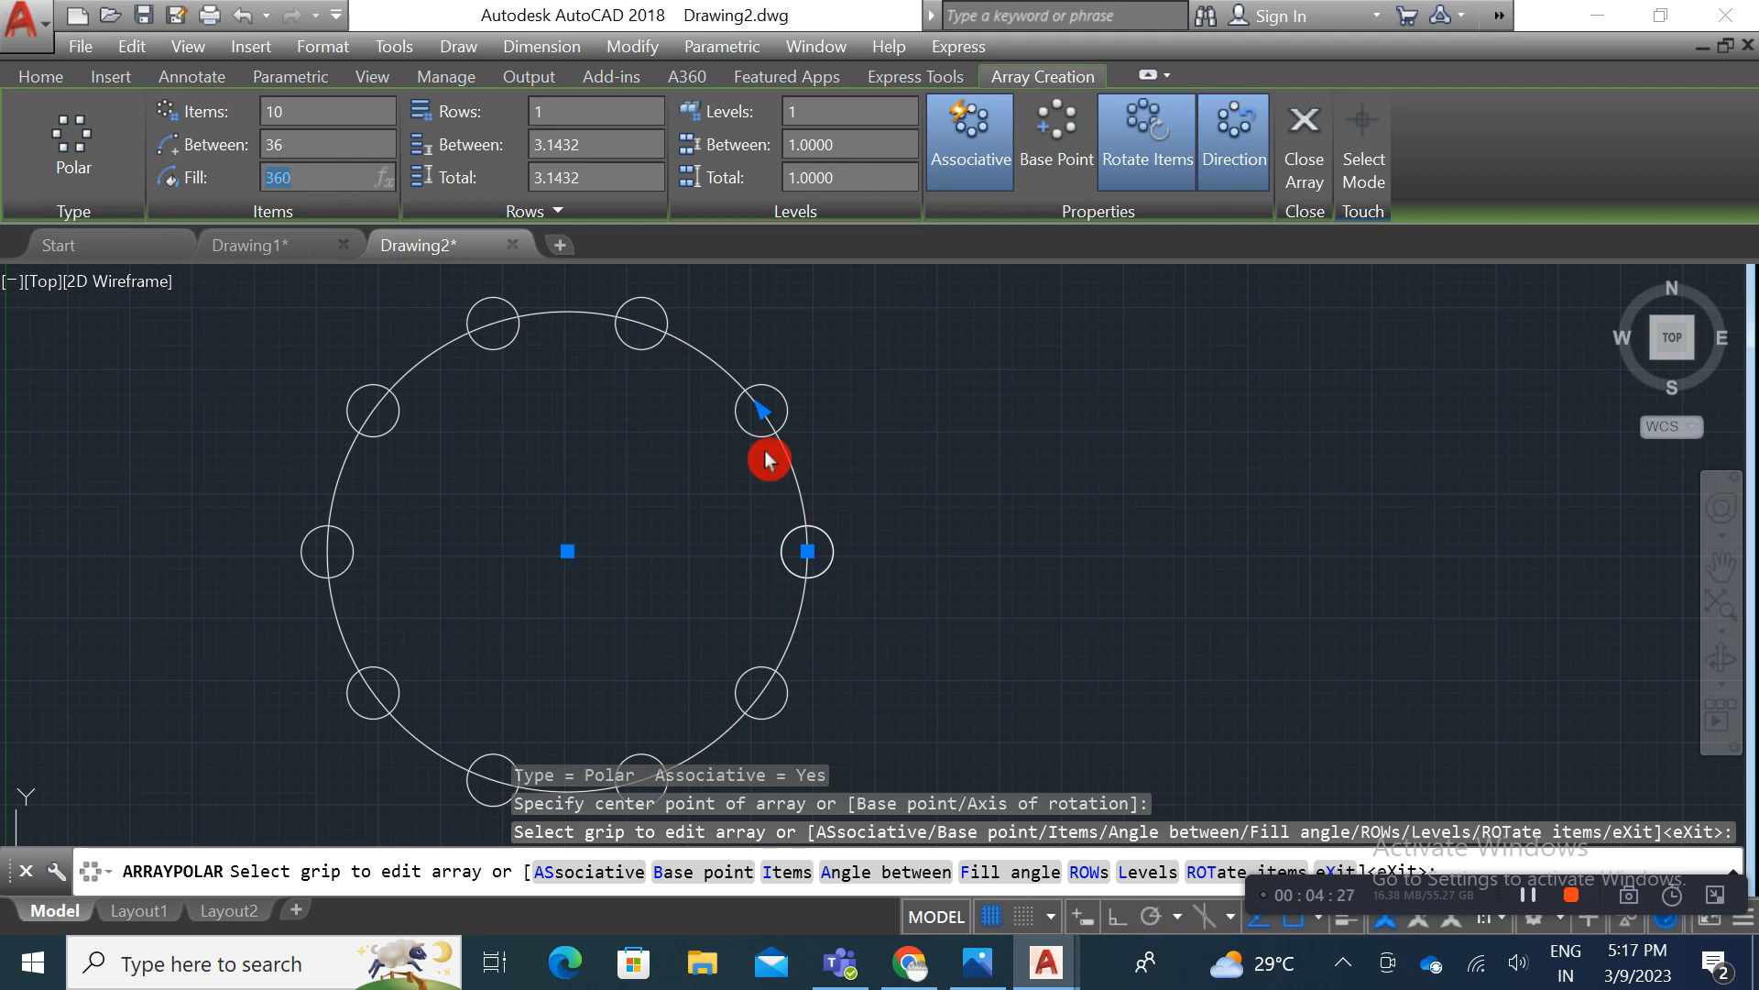
{"action": "left_click", "coordinate": [324, 191]}
{"action": "double_click", "coordinate": [275, 190]}
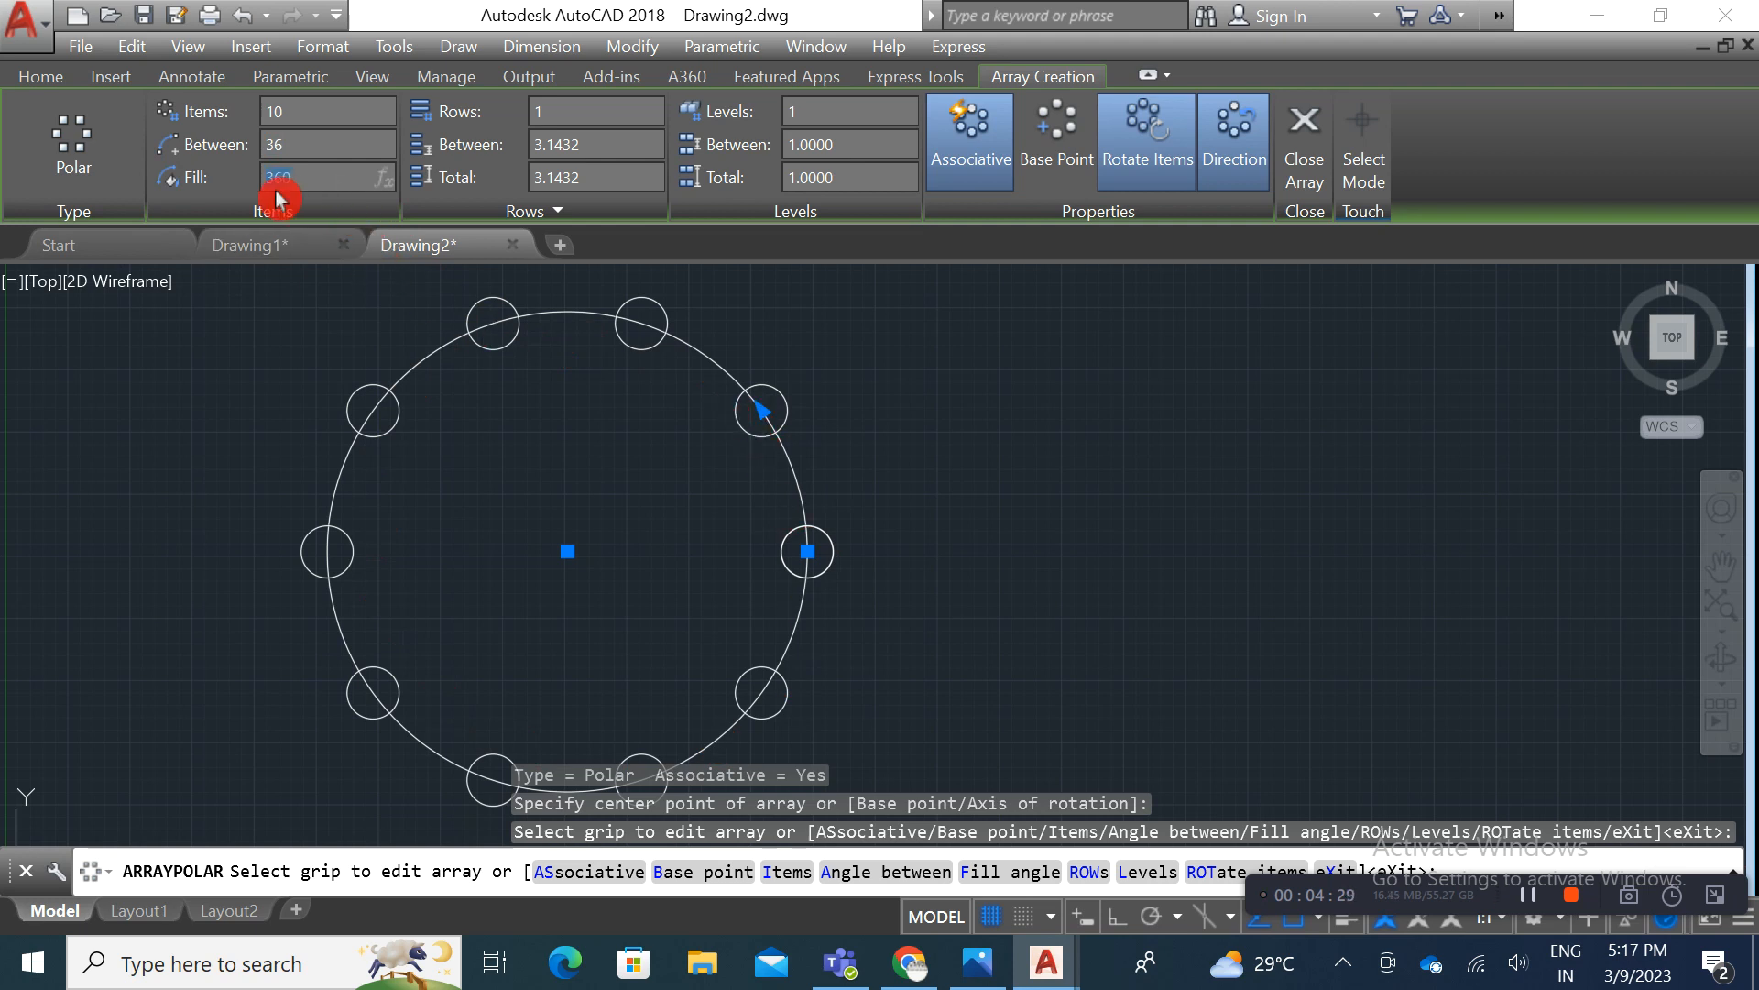
{"action": "type", "text": "180"}
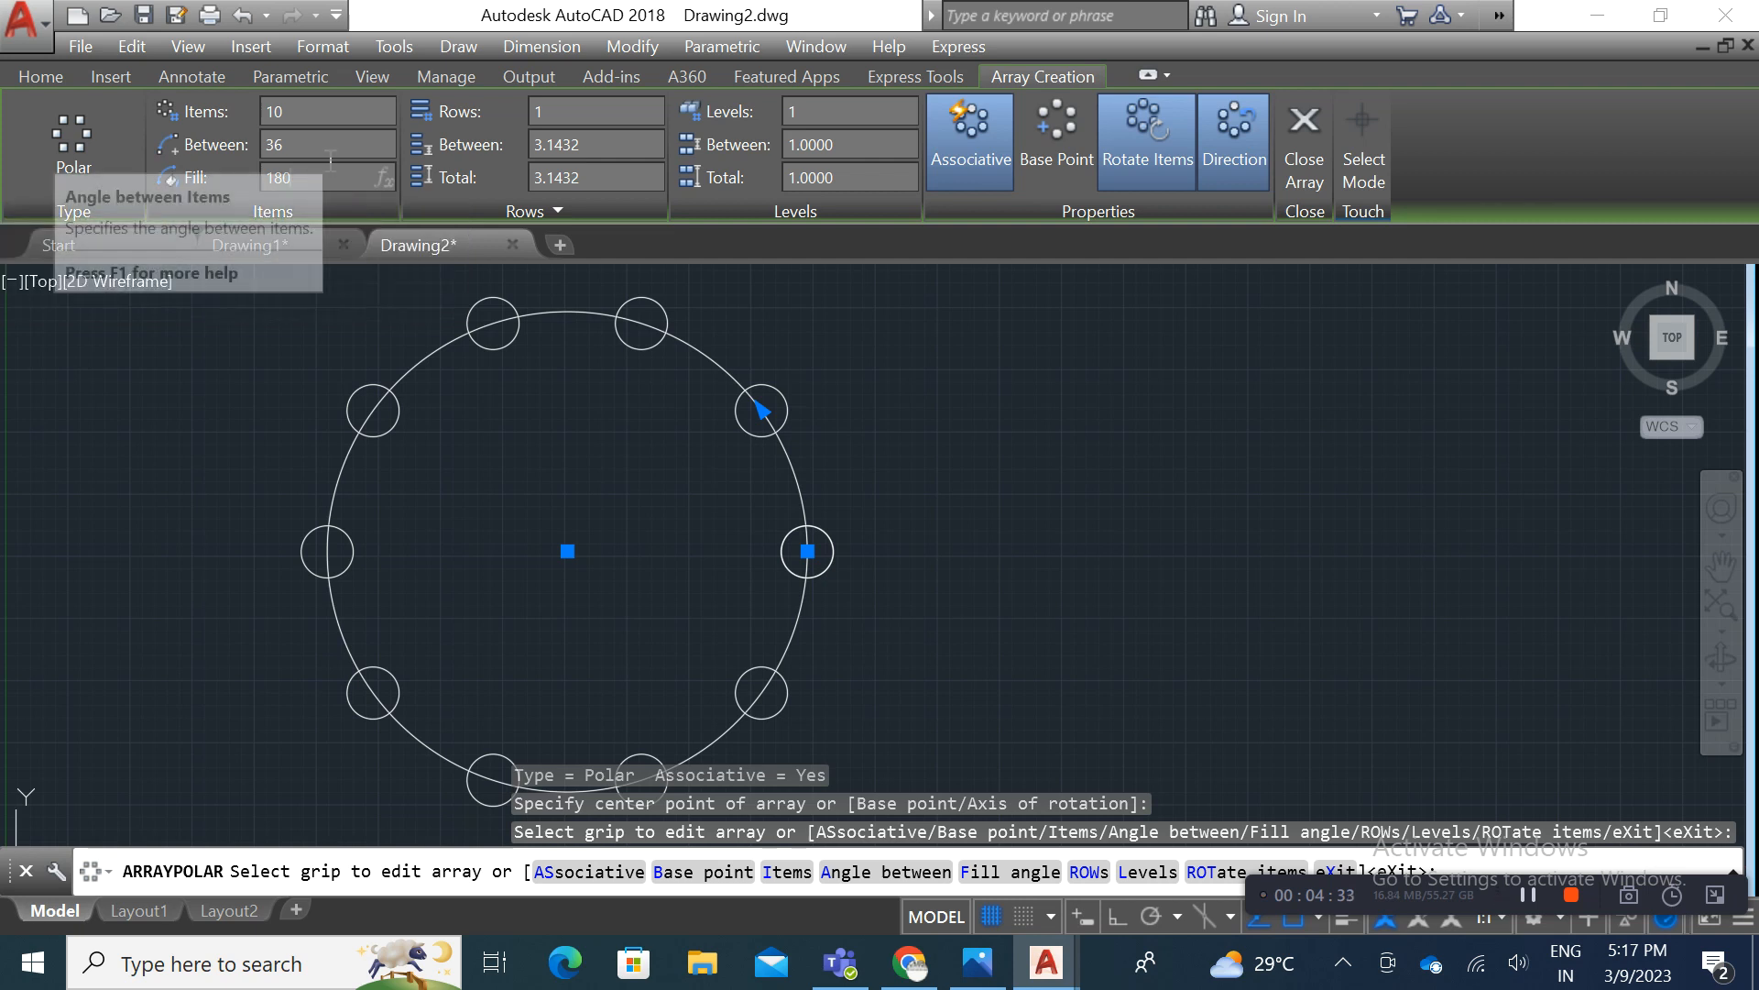
{"action": "key", "text": "Return"}
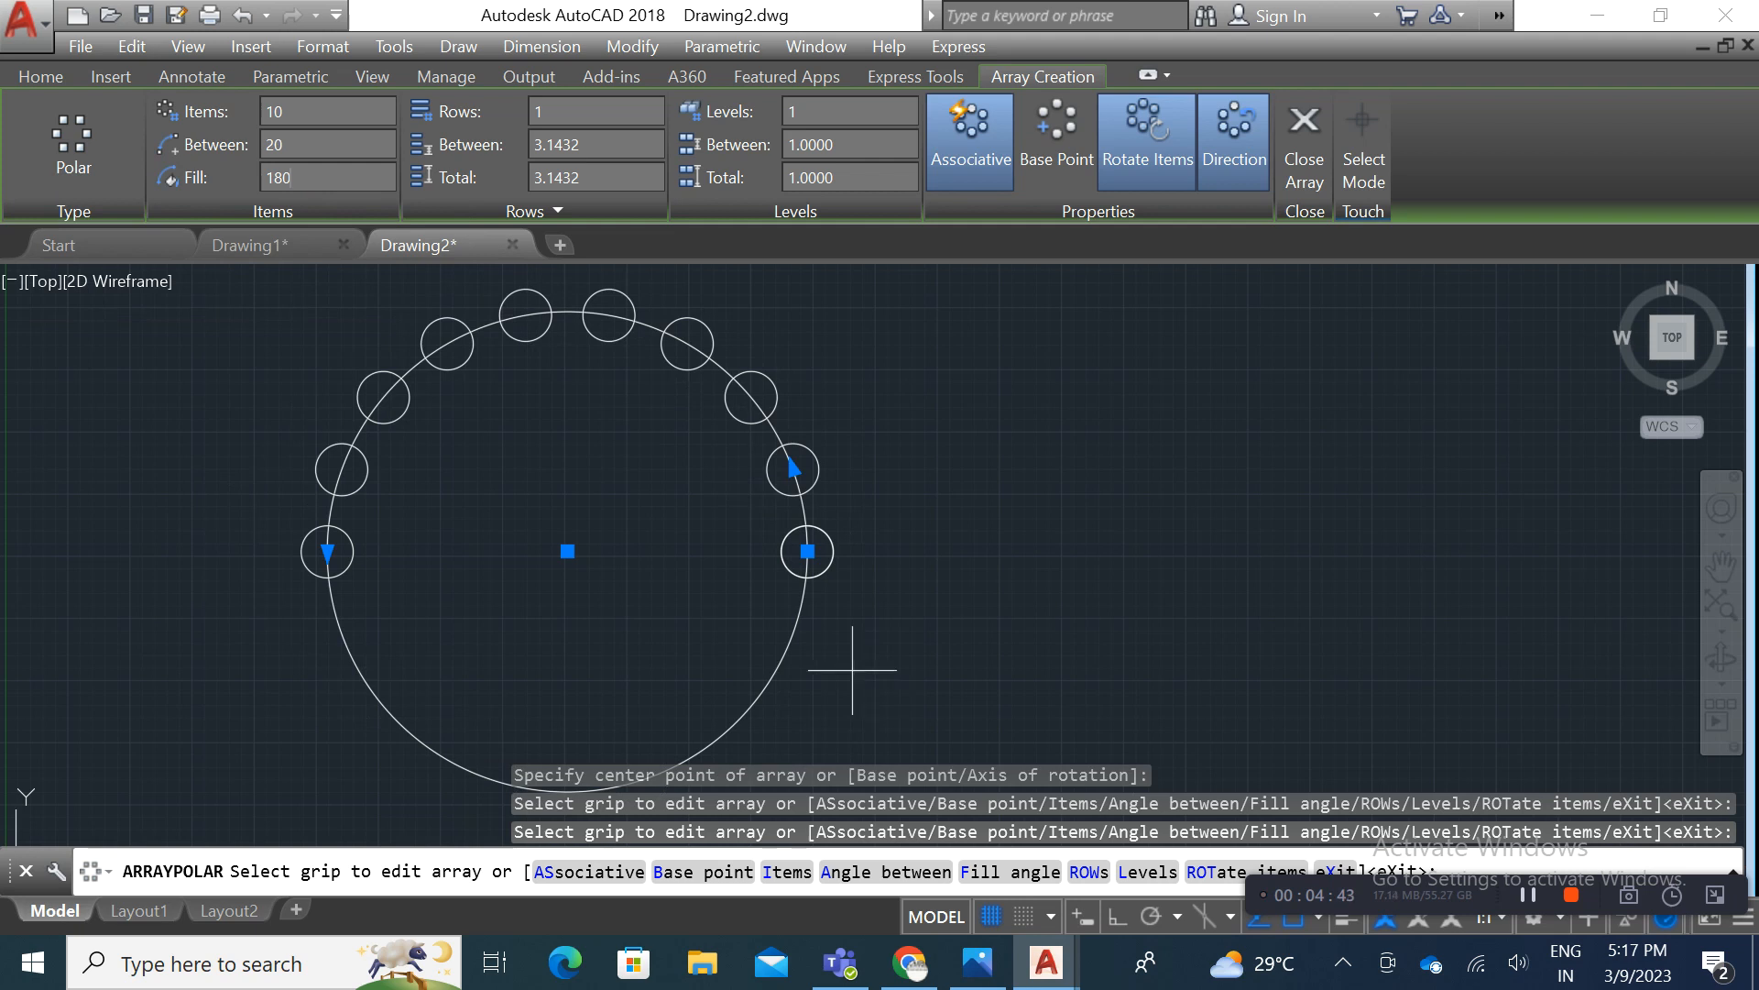
{"action": "left_click", "coordinate": [323, 152]}
{"action": "scroll", "coordinate": [641, 412], "scroll_direction": "down", "scroll_amount": 3}
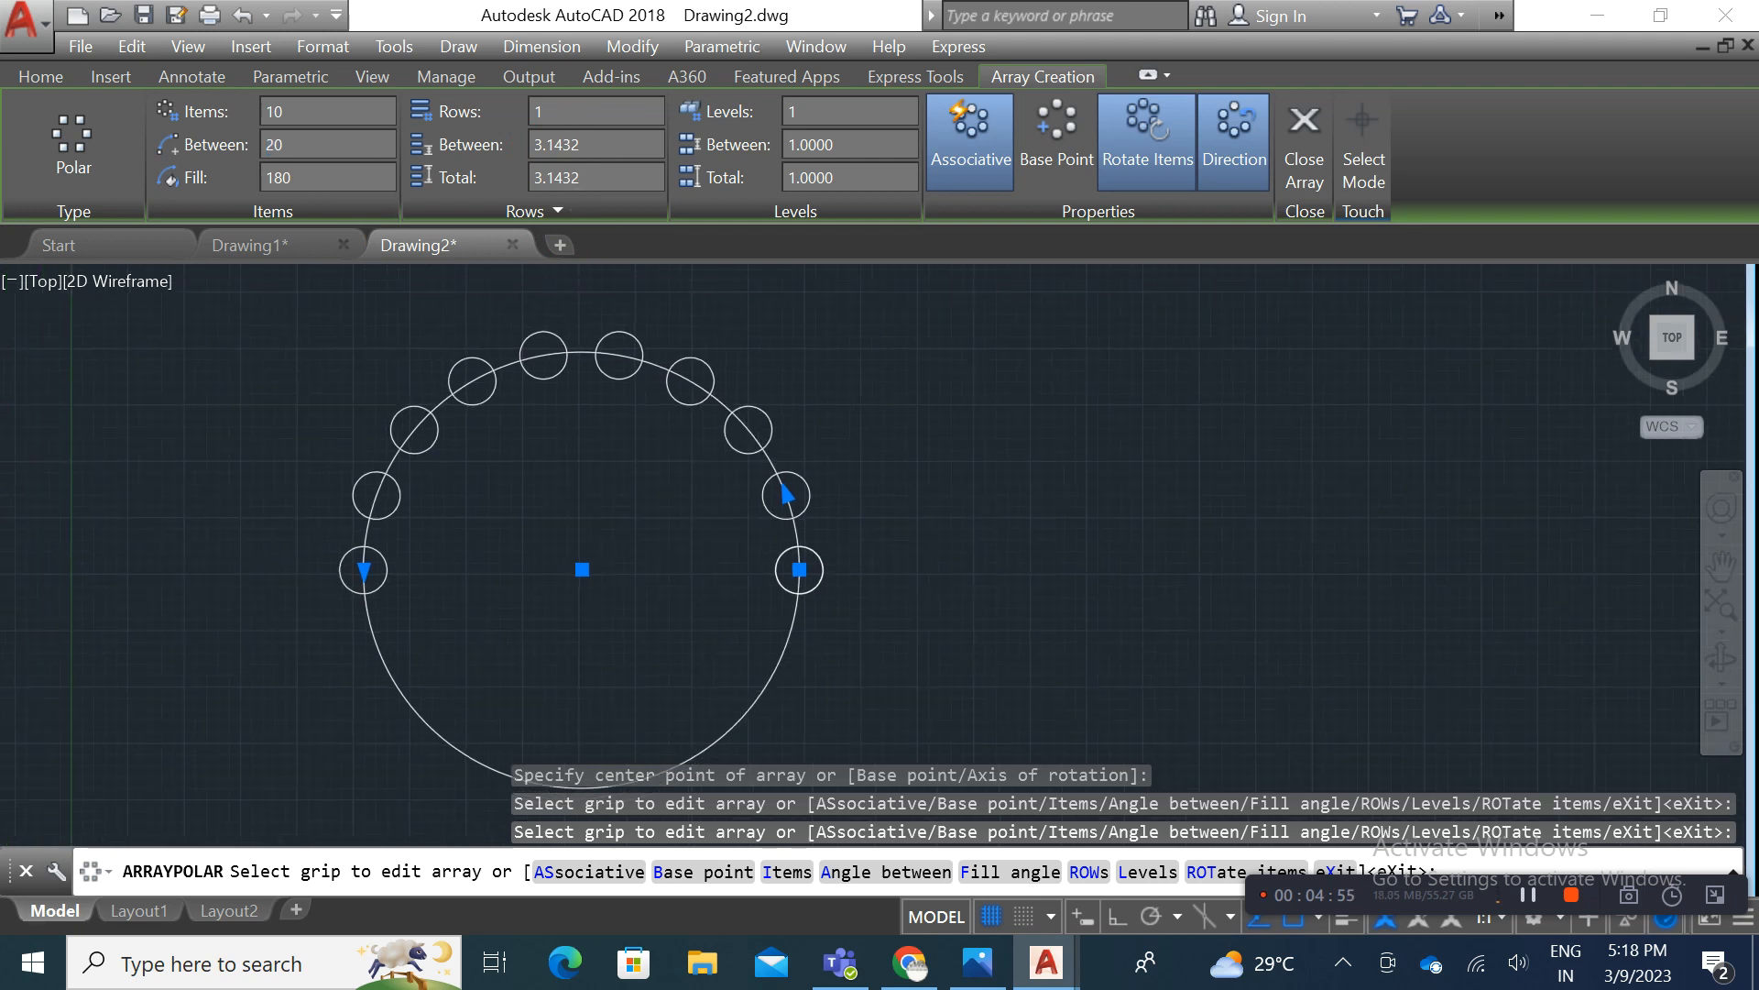
{"action": "middle_click_drag", "start_coordinate": [663, 486], "coordinate": [625, 469]}
{"action": "scroll", "coordinate": [629, 370], "scroll_direction": "up", "scroll_amount": 1}
{"action": "middle_click_drag", "start_coordinate": [632, 370], "coordinate": [651, 360]}
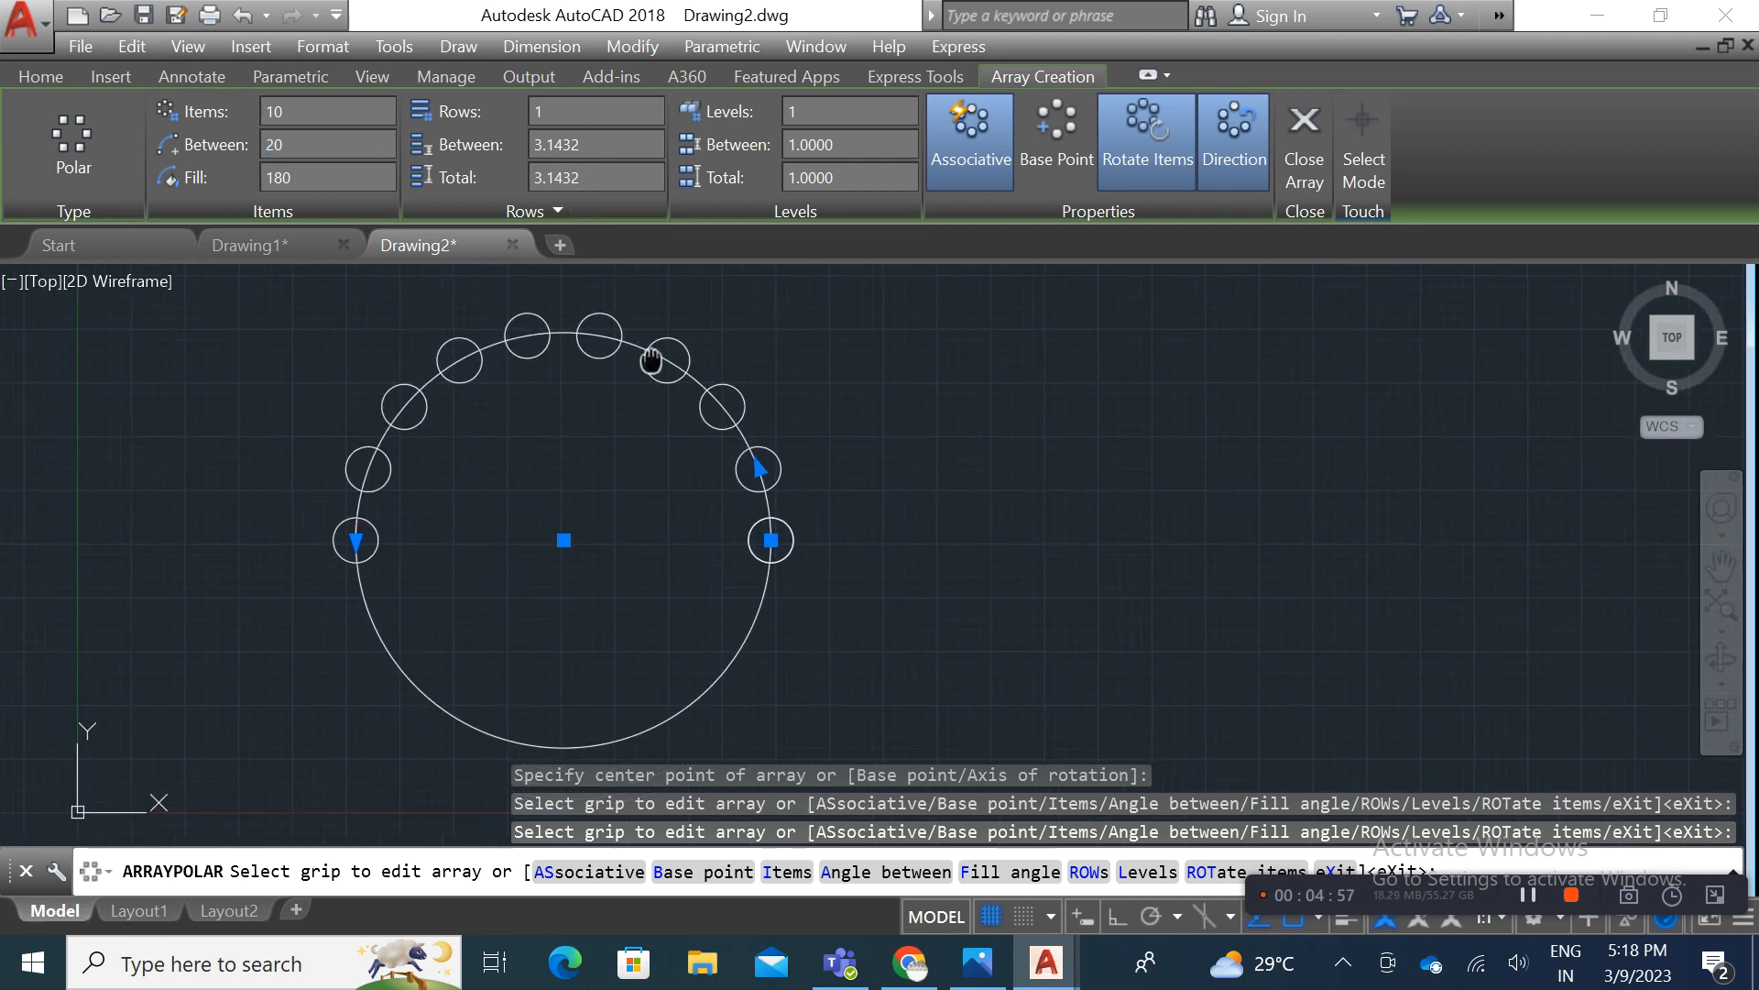
Step: Switch to the image viewer, browse to 101.jpg and examine its concentric hole pattern before returning to the drawing
{"action": "left_click", "coordinate": [999, 973]}
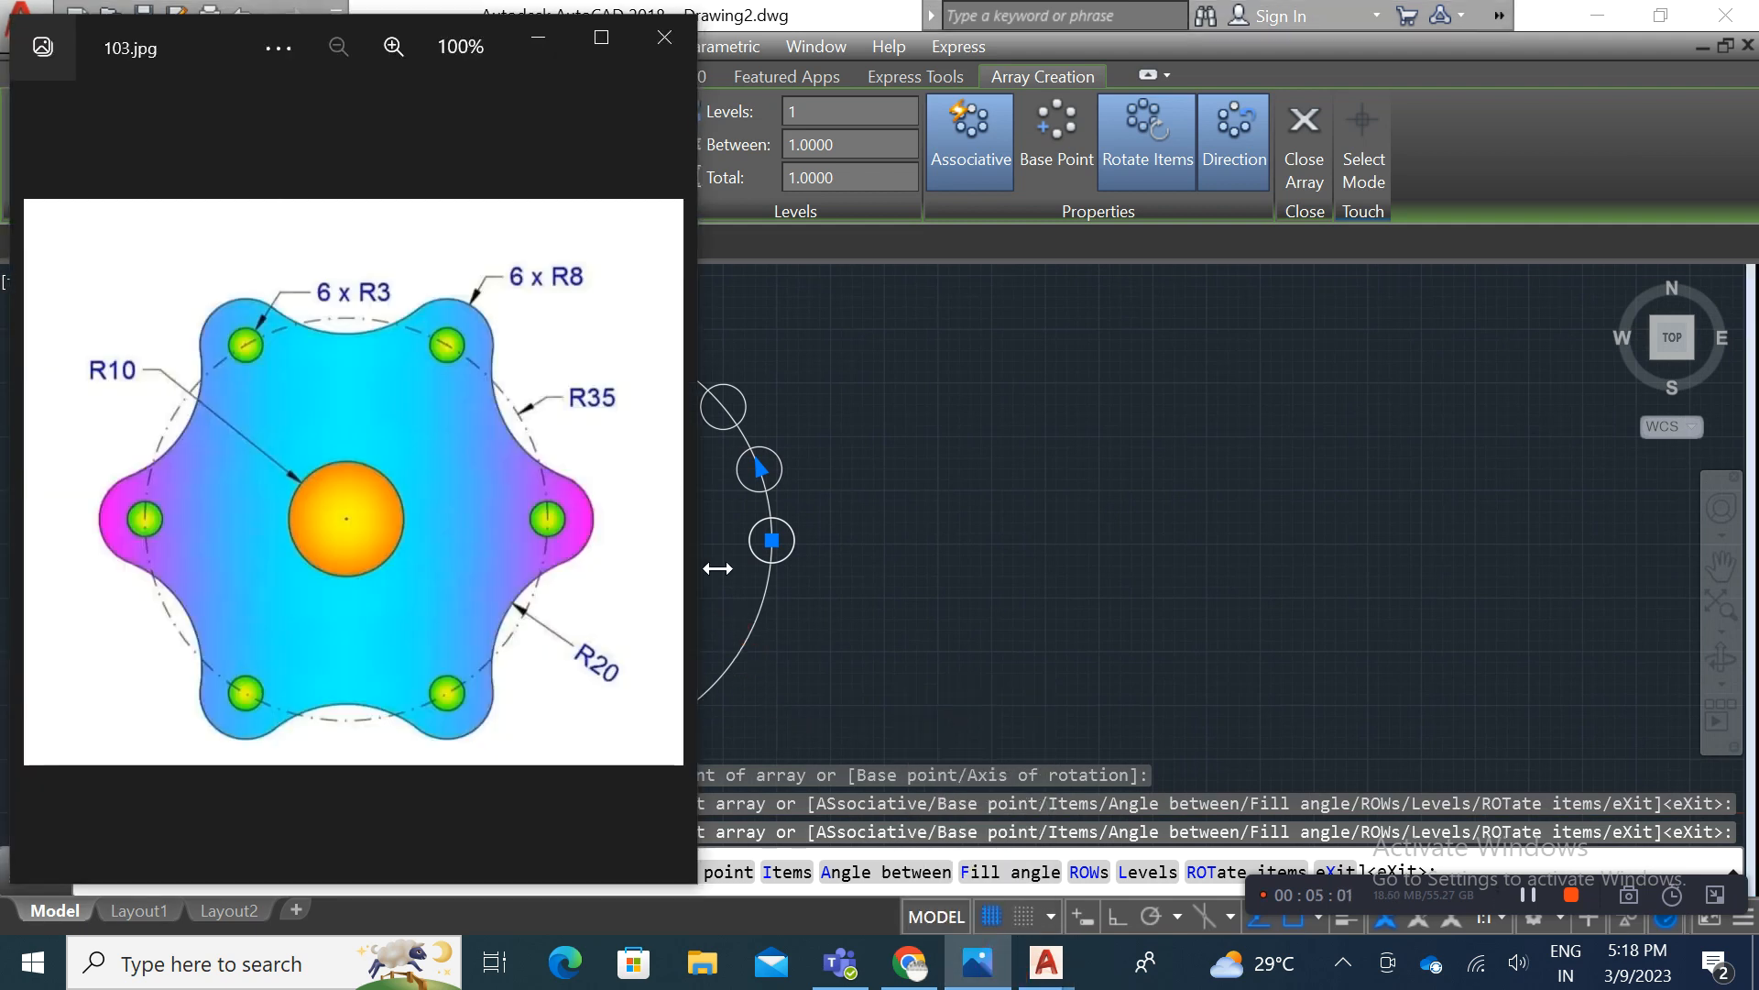
{"action": "left_click", "coordinate": [674, 484]}
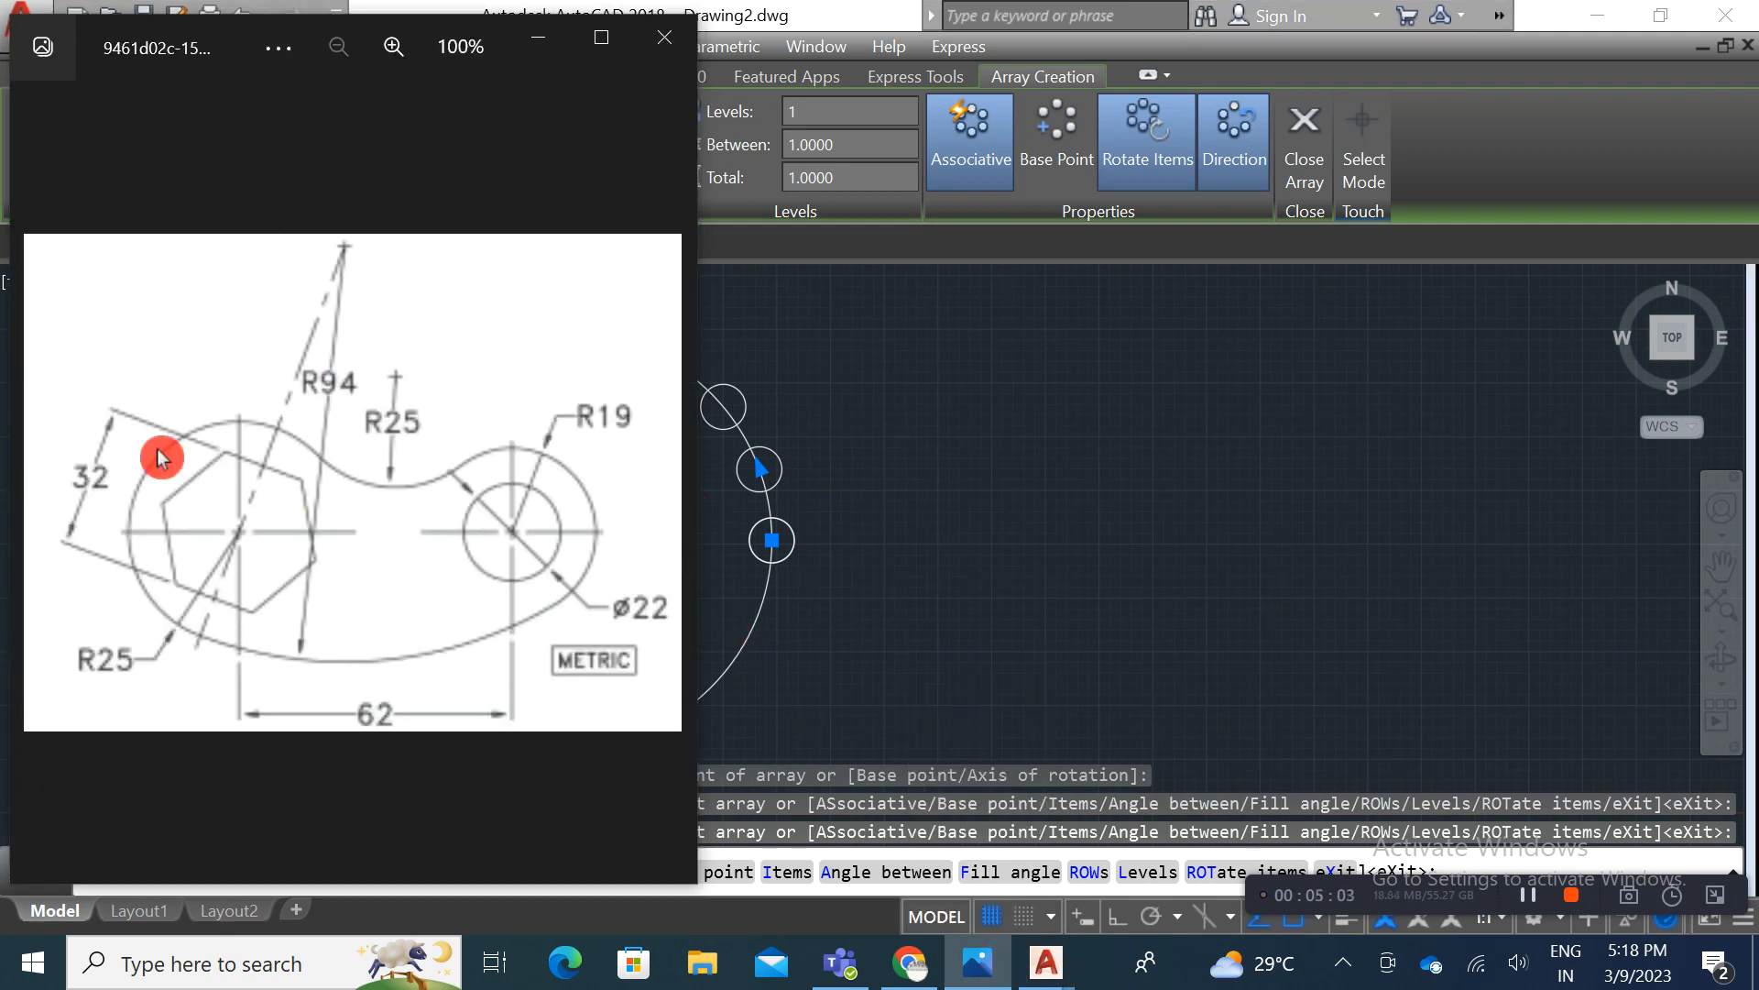
{"action": "left_click", "coordinate": [40, 488]}
{"action": "left_click", "coordinate": [35, 486]}
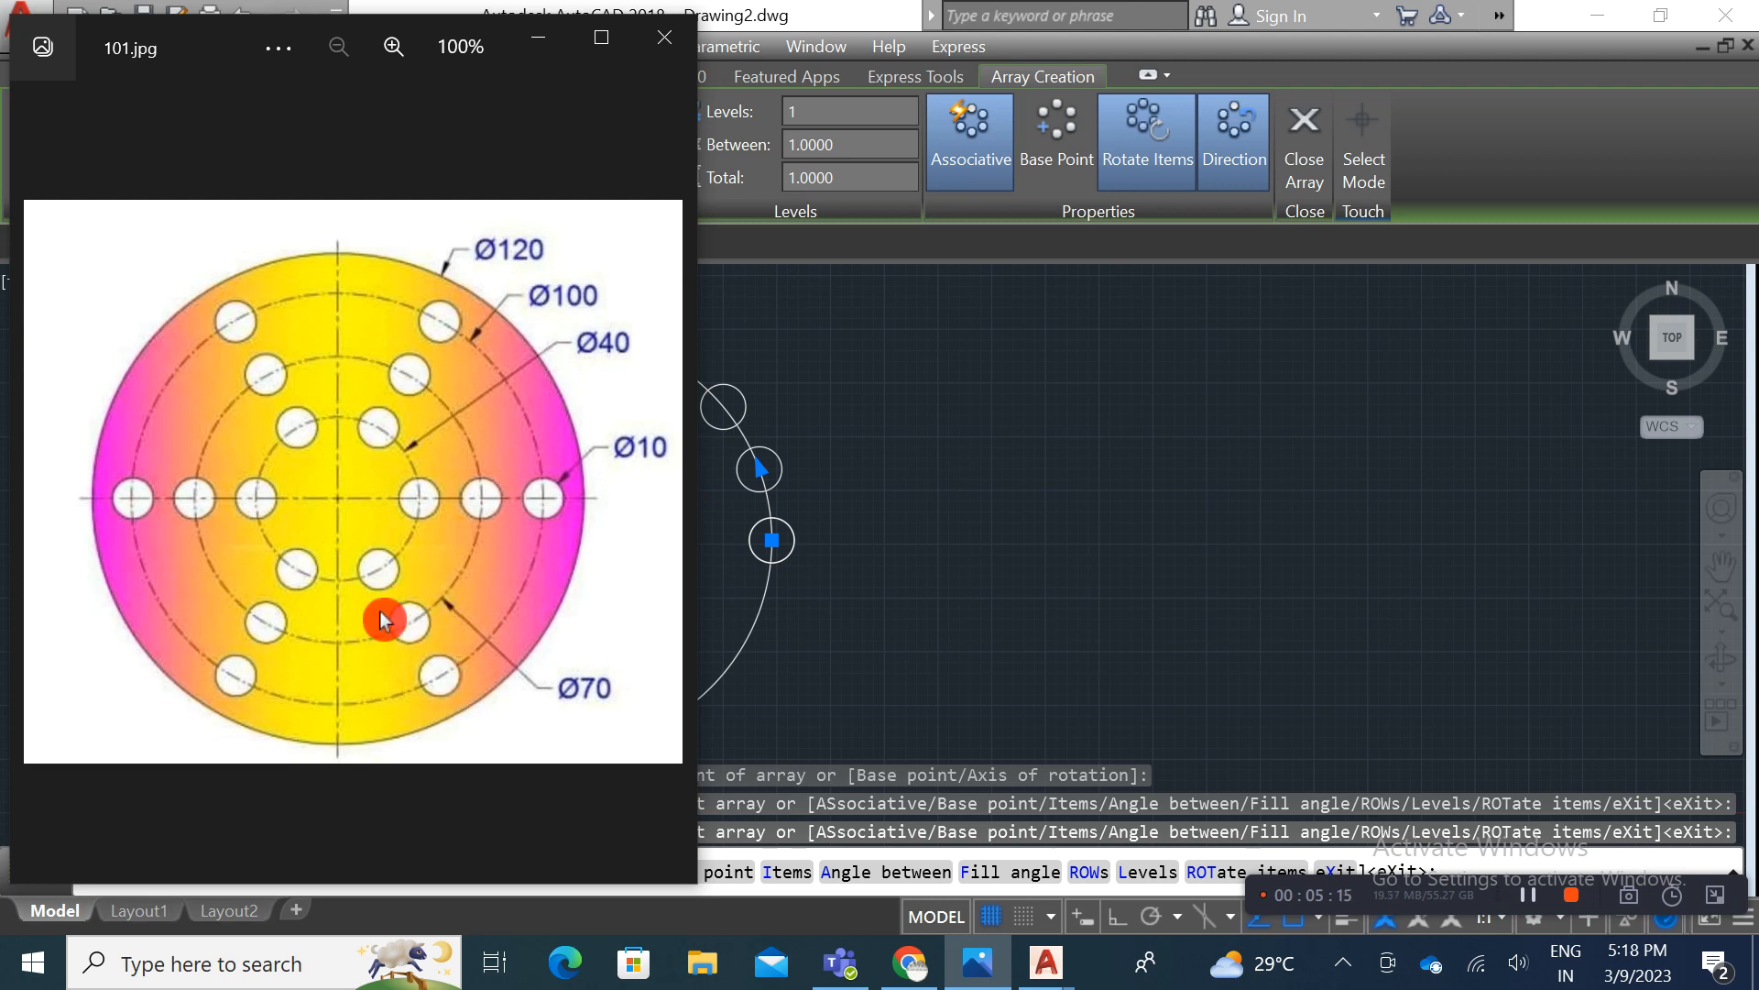
{"action": "left_click", "coordinate": [880, 586]}
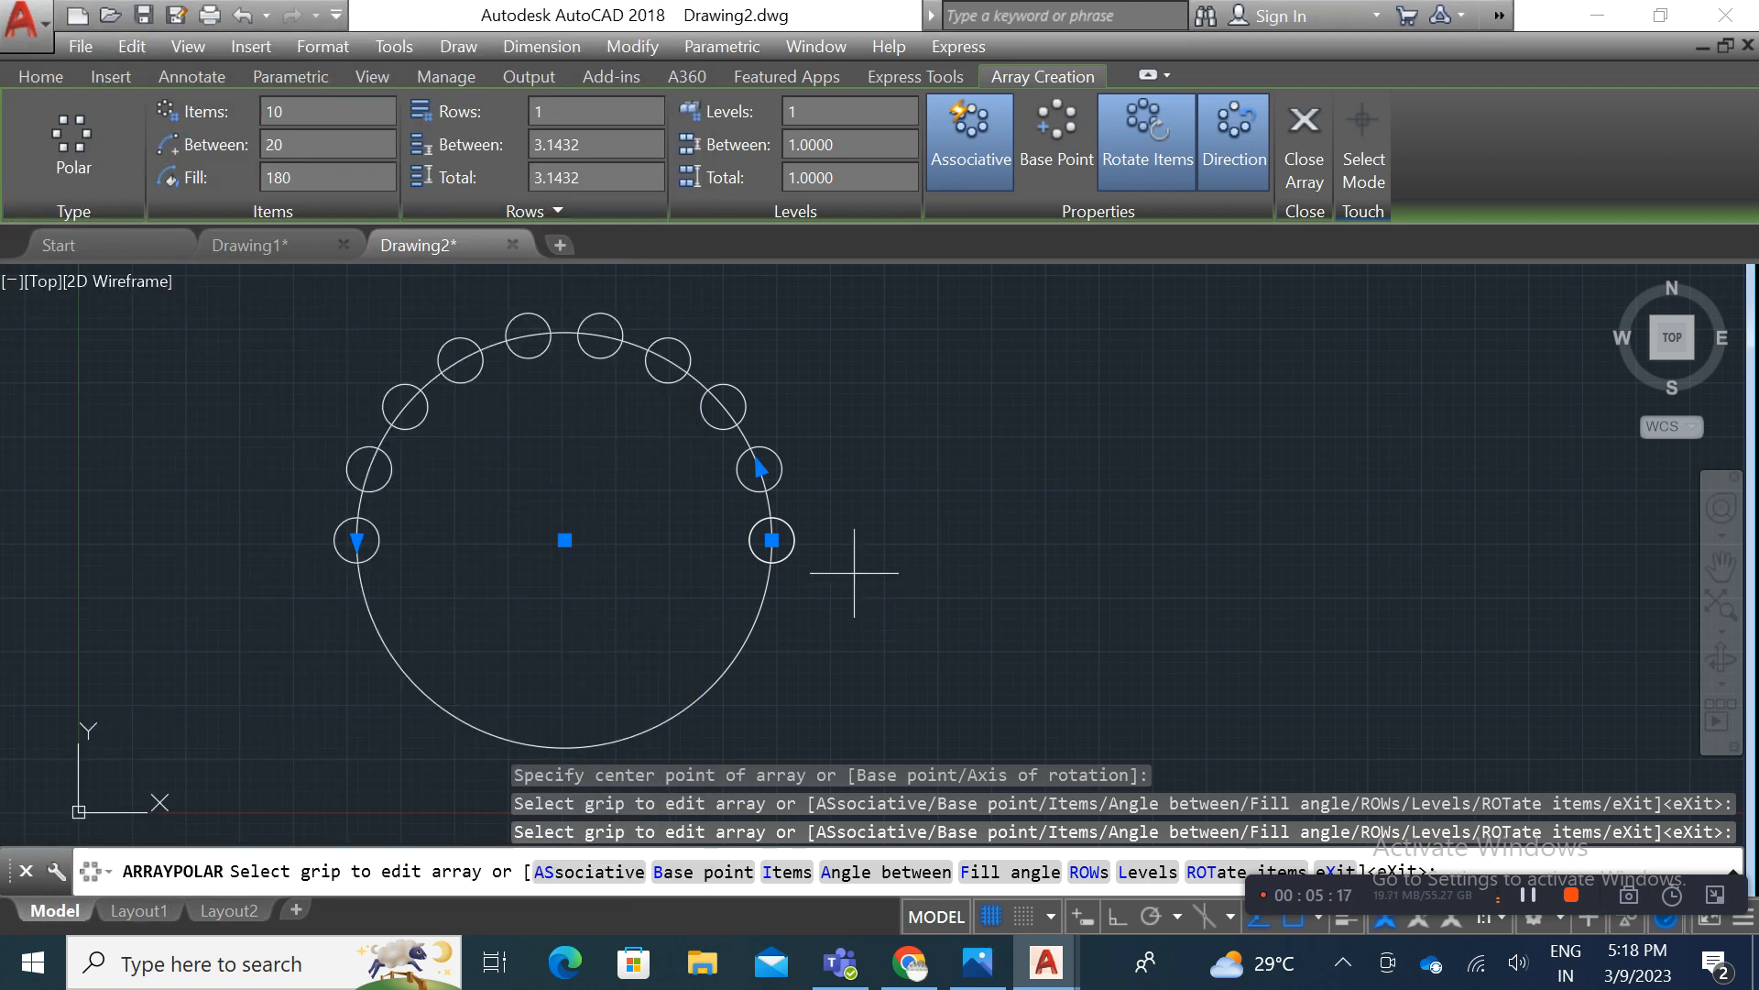
Step: Set the polar array's row count to 3
{"action": "left_click", "coordinate": [580, 116]}
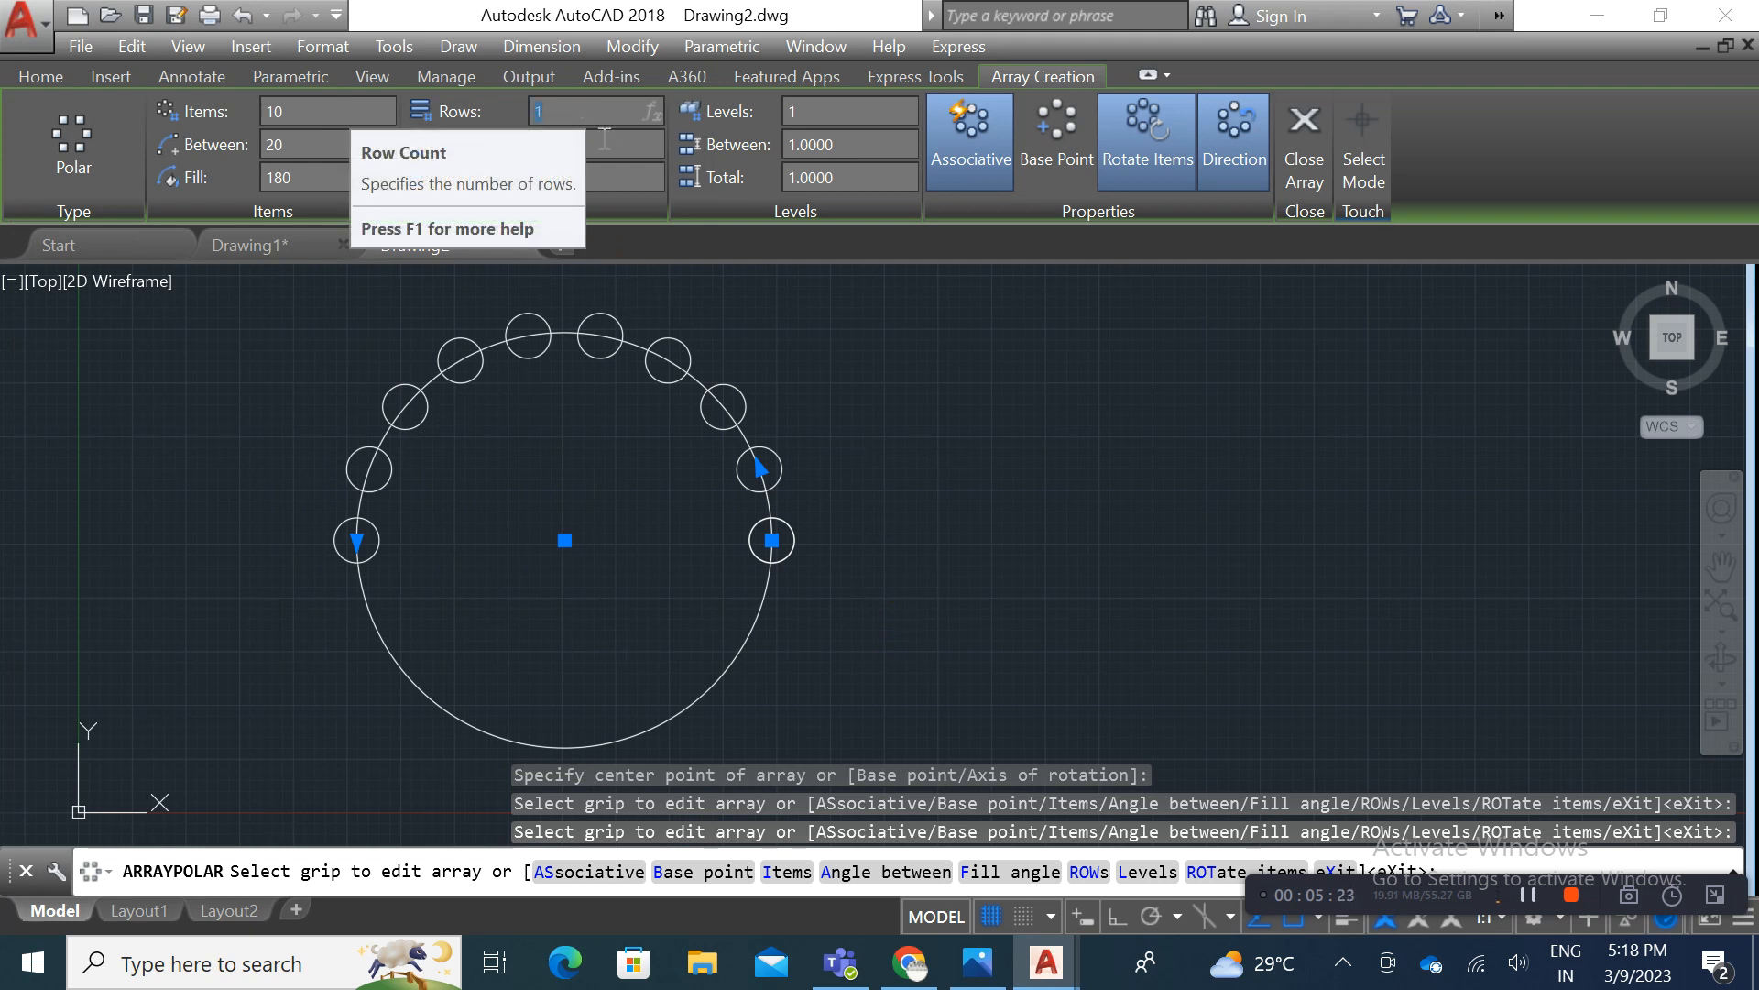
{"action": "left_click", "coordinate": [550, 125]}
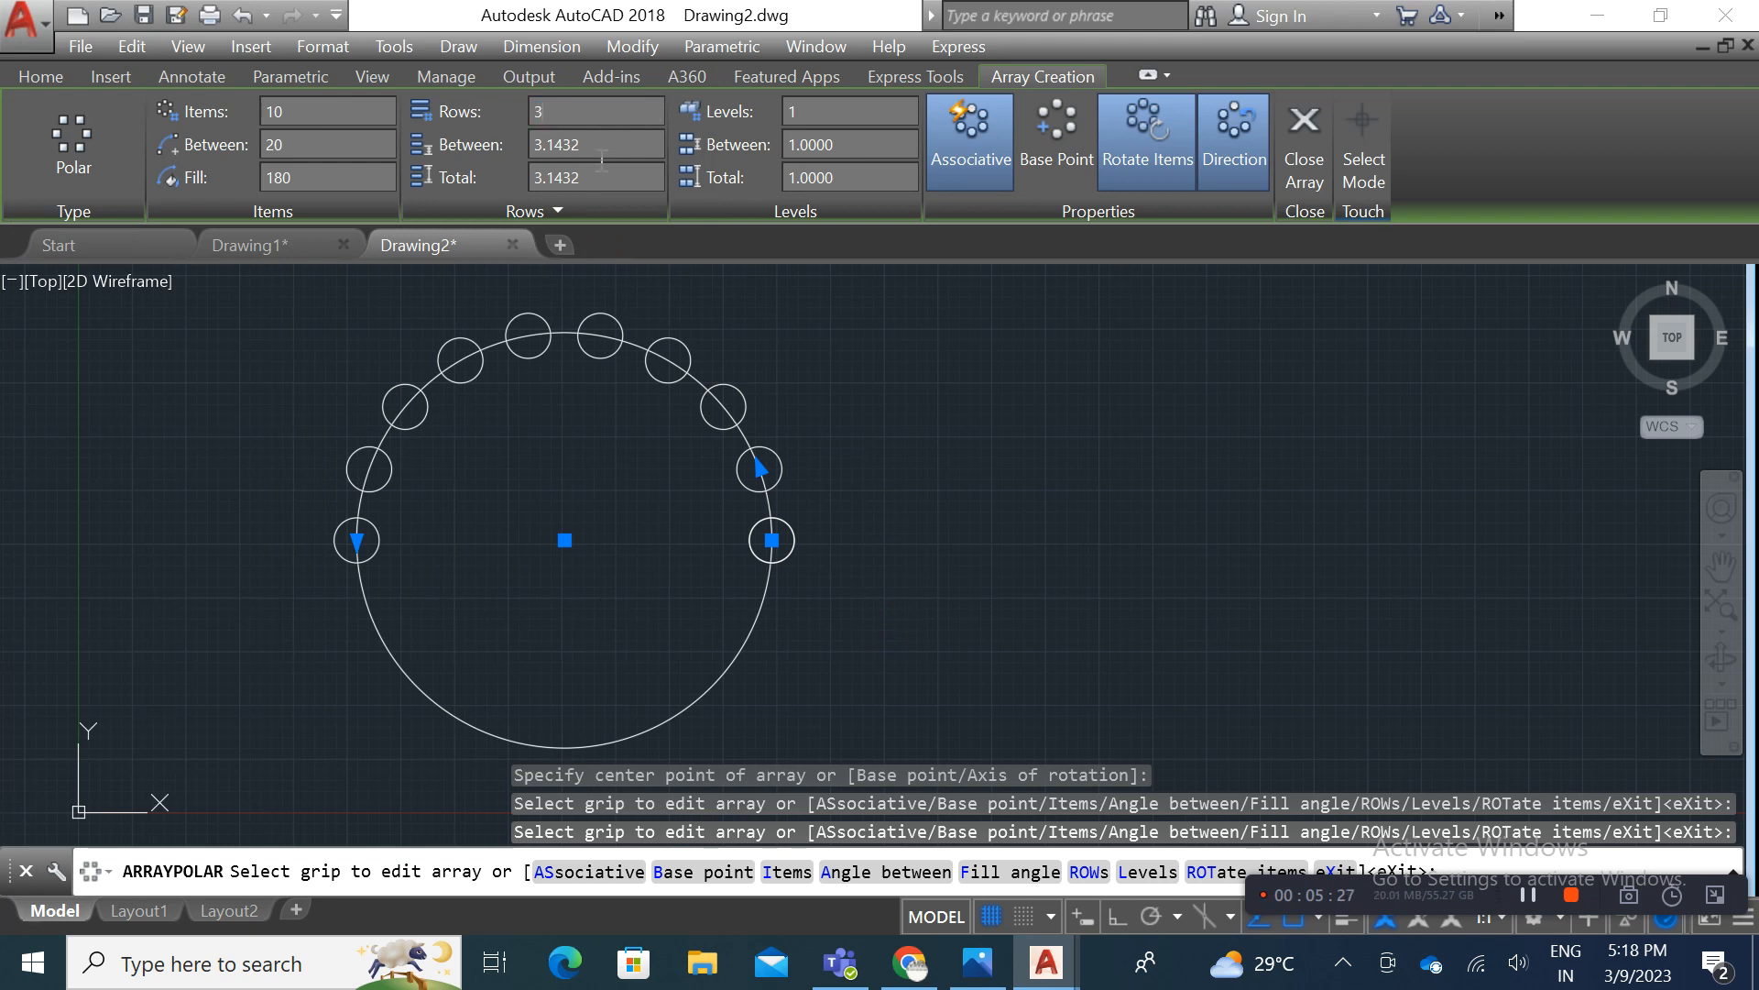
{"action": "type", "text": "3"}
{"action": "key", "text": "Return"}
{"action": "scroll", "coordinate": [620, 424], "scroll_direction": "down", "scroll_amount": 4}
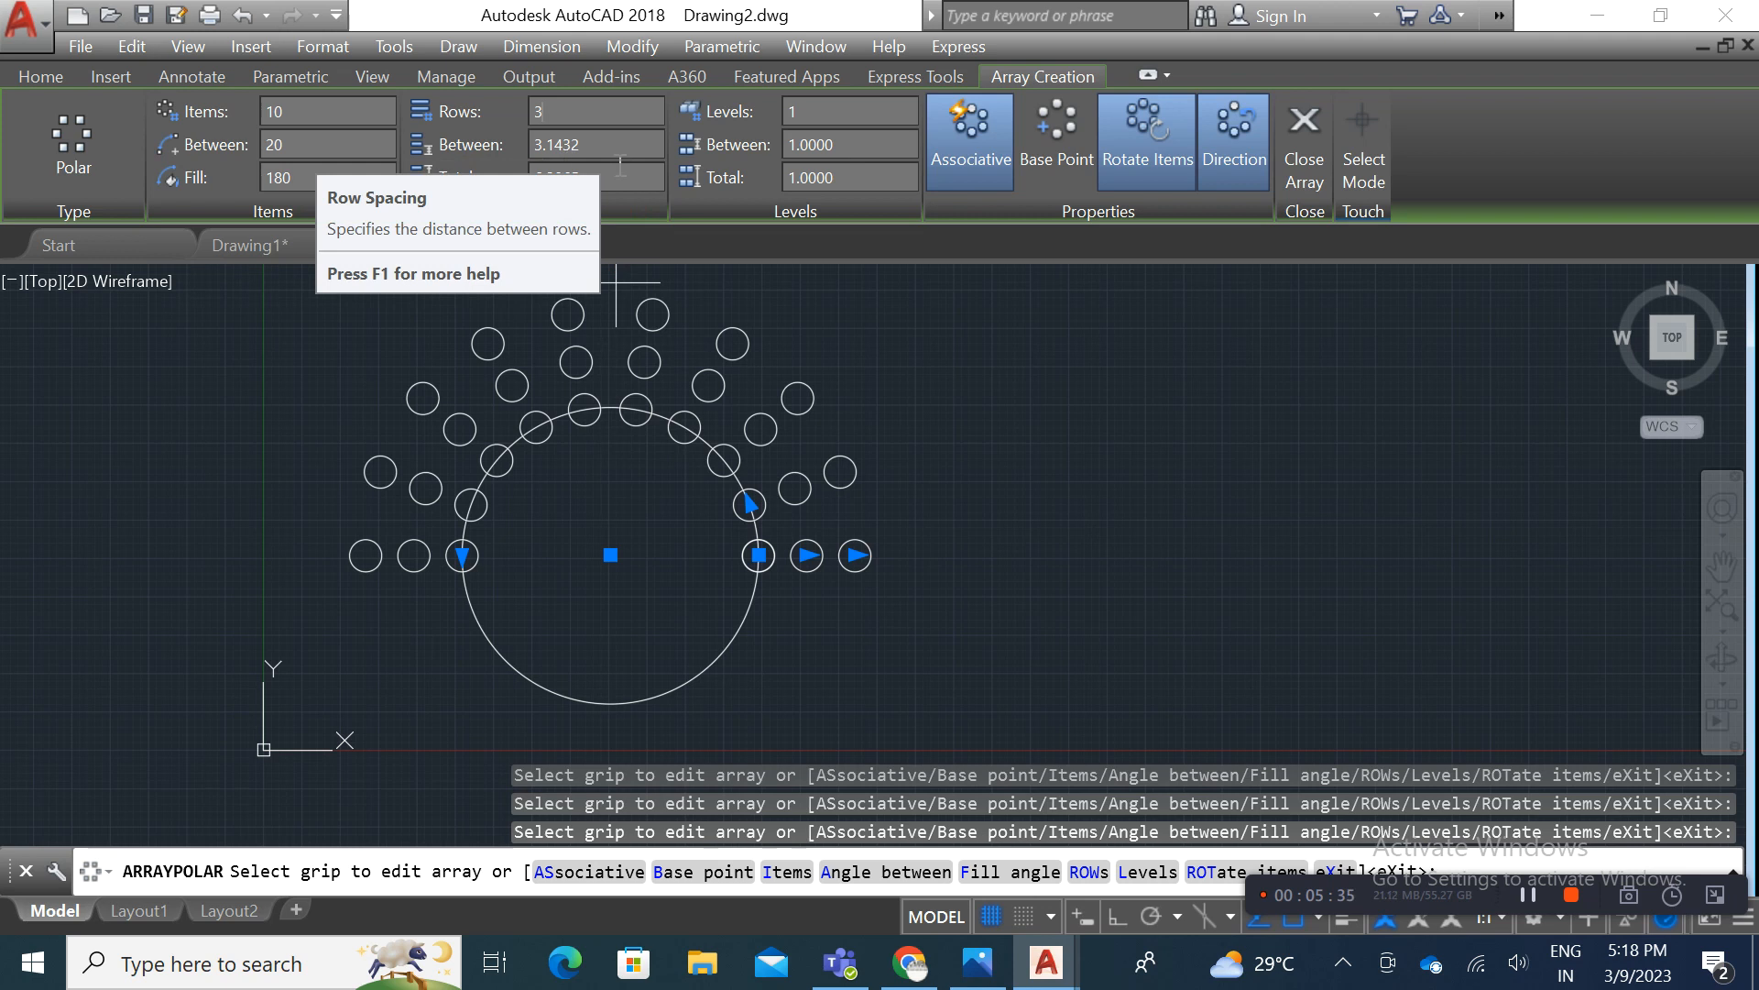
Step: Set the polar array's fill angle to 360 degrees and its item count to 6
{"action": "left_click", "coordinate": [625, 180]}
{"action": "left_click", "coordinate": [564, 188]}
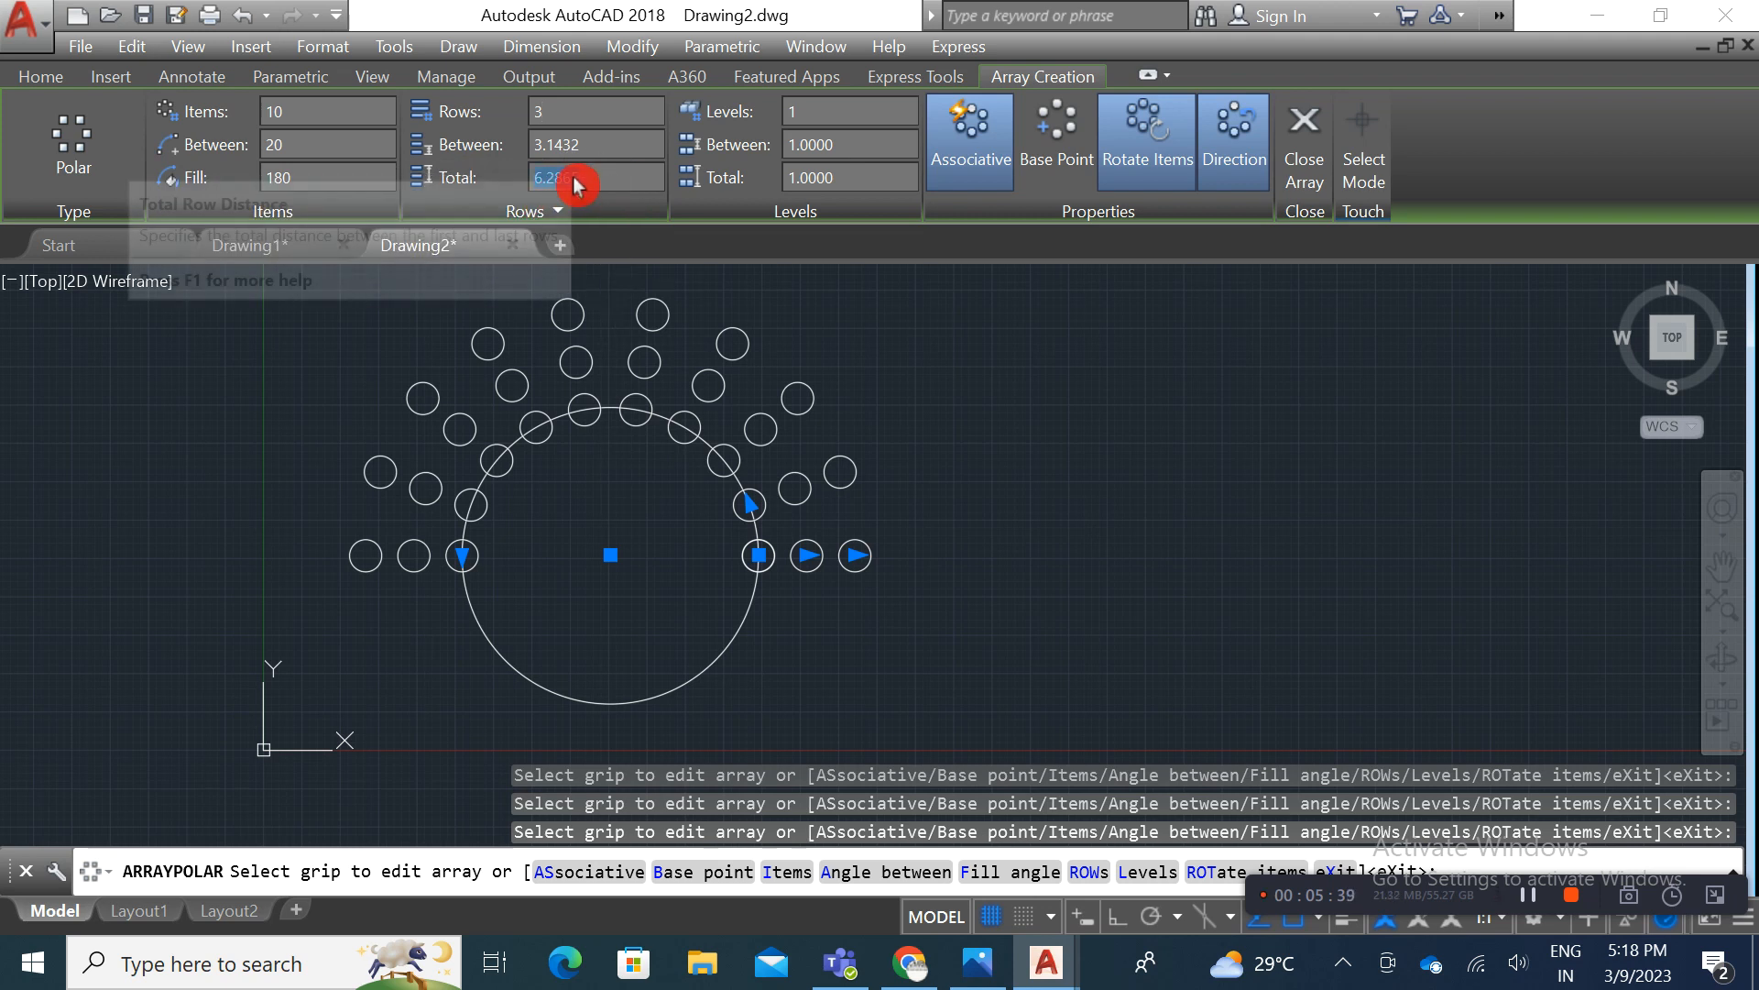
{"action": "left_click", "coordinate": [273, 186]}
{"action": "type", "text": "3"}
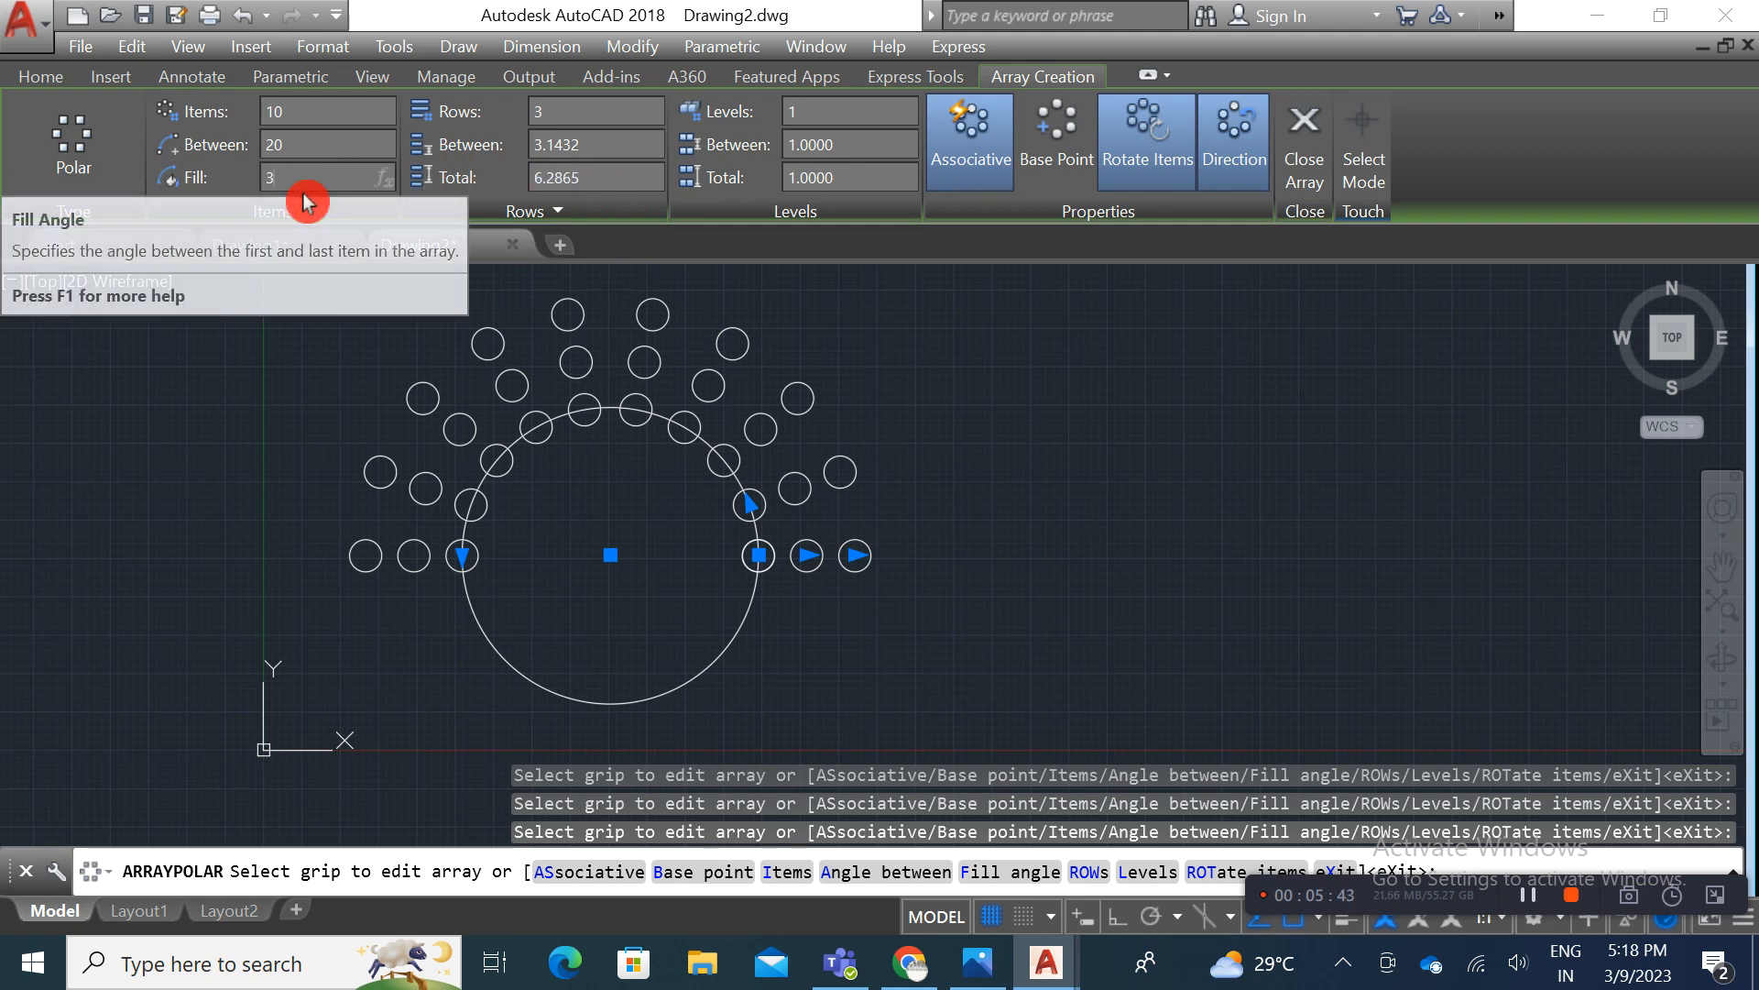
{"action": "type", "text": "60"}
{"action": "key", "text": "Return"}
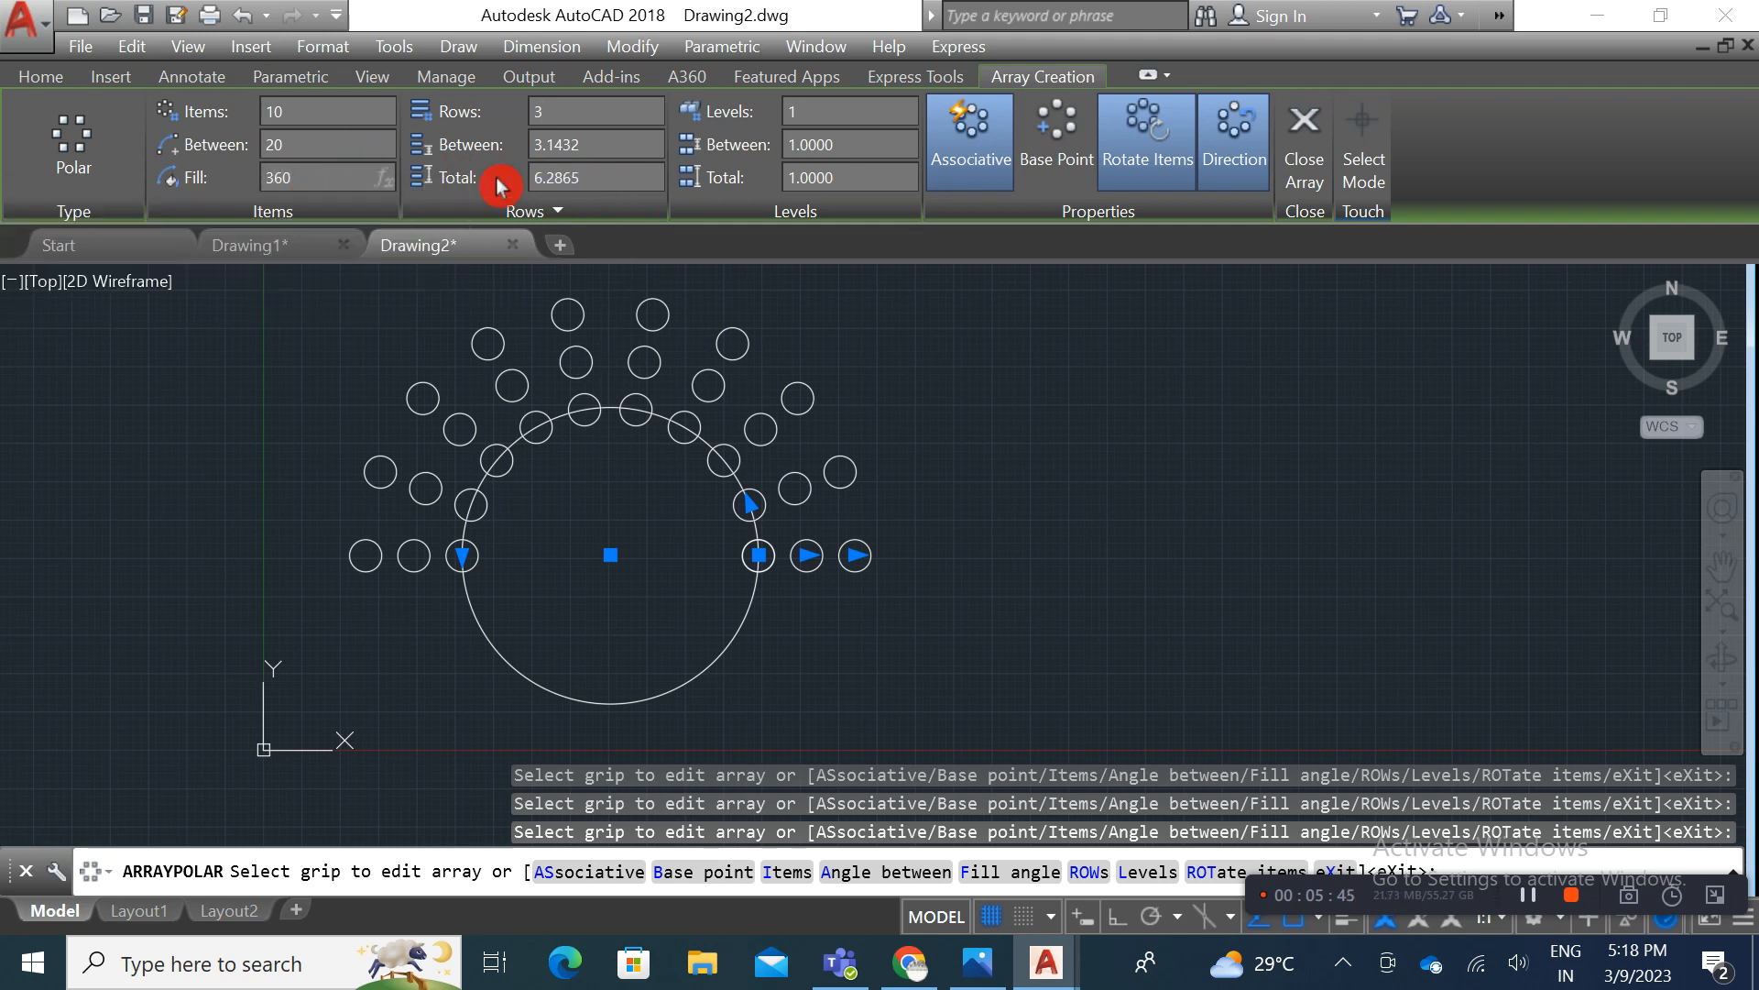
{"action": "left_click", "coordinate": [349, 121]}
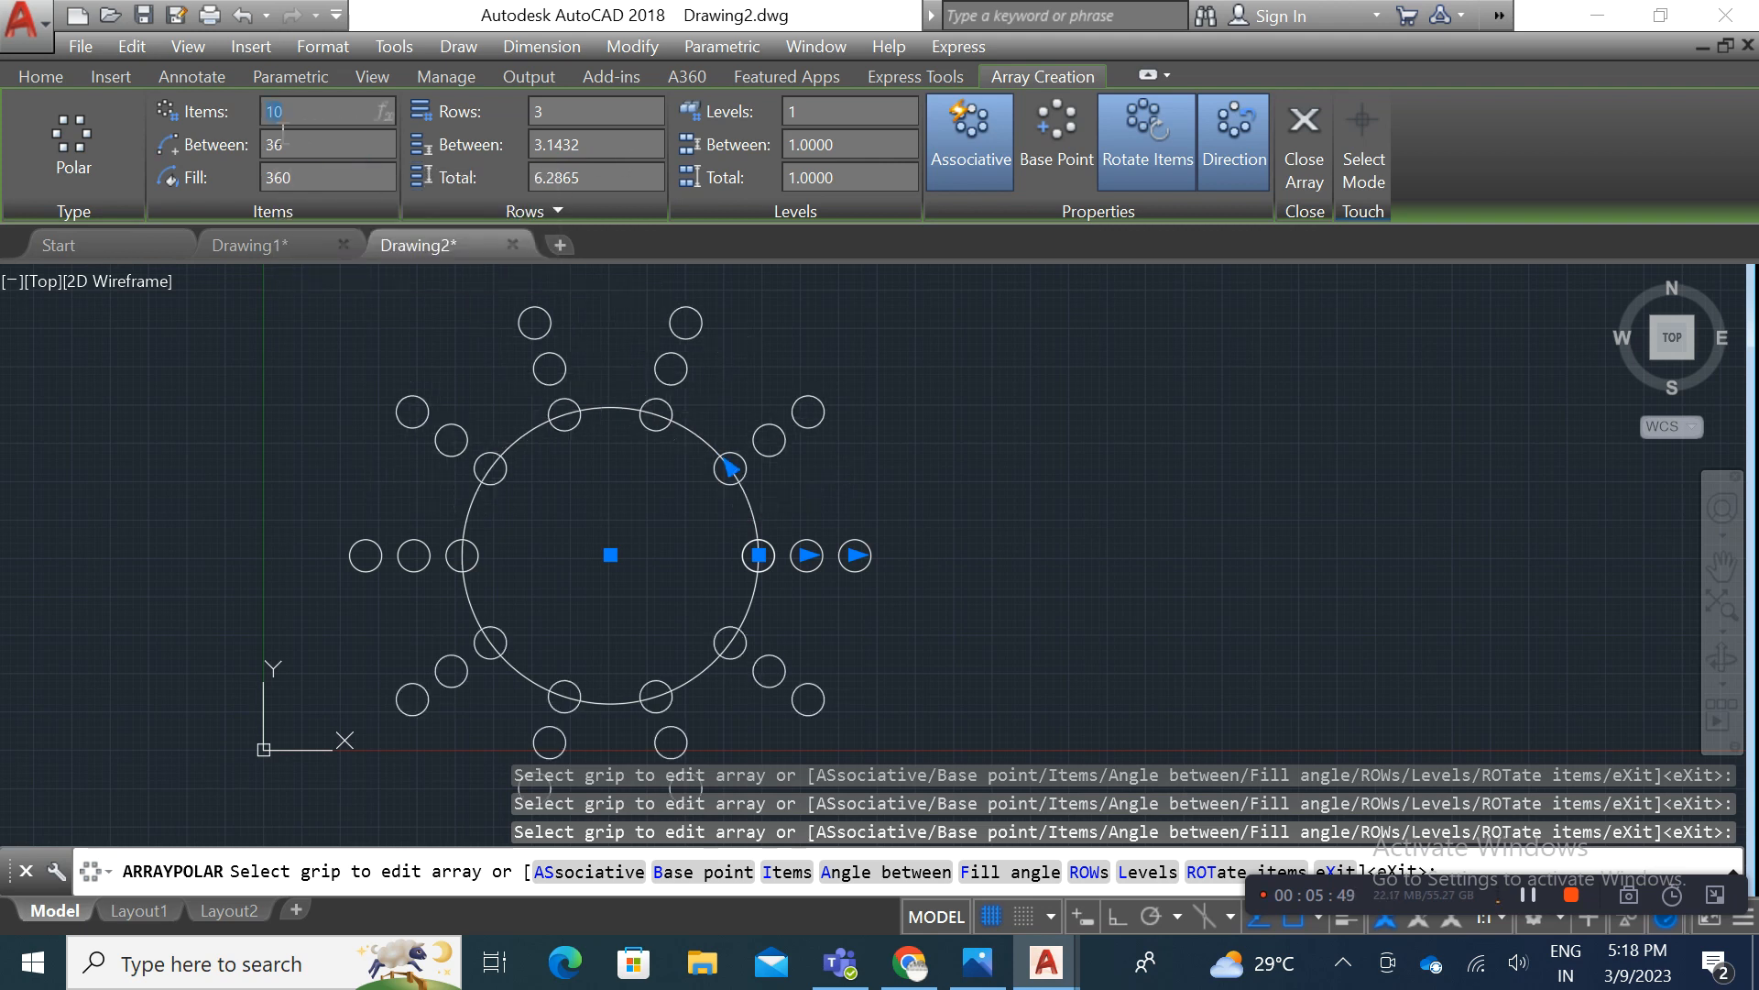
{"action": "key", "text": "Return"}
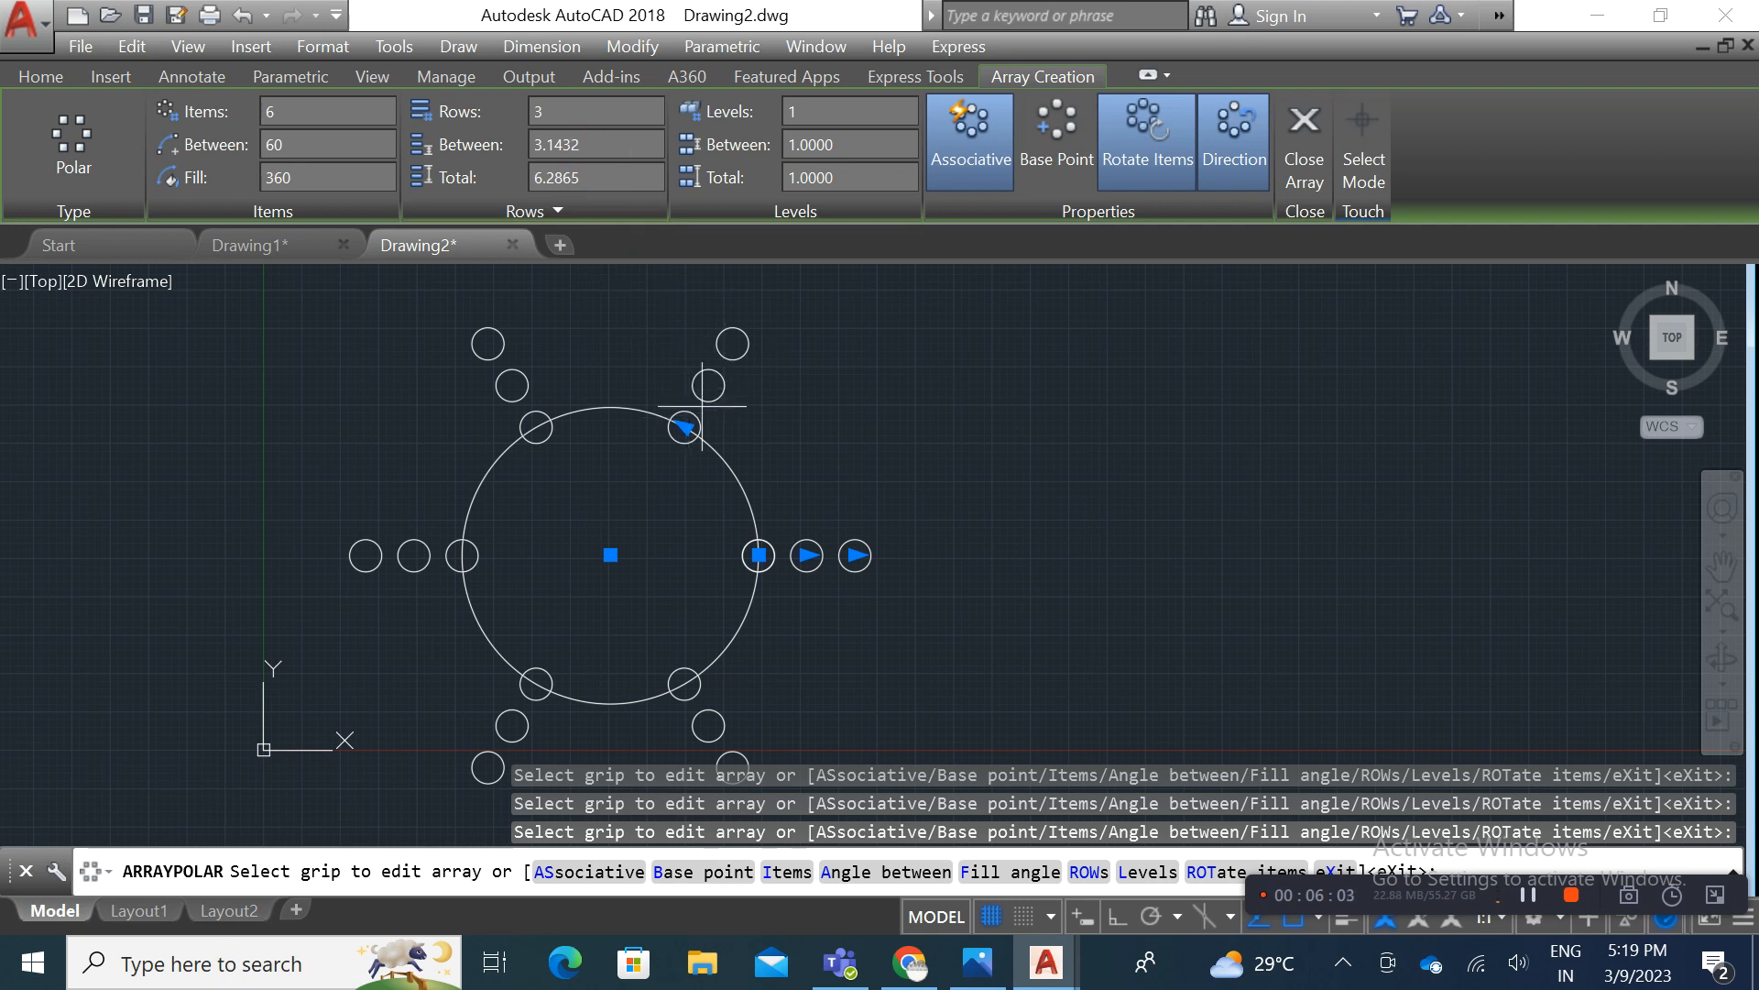
Step: Set the spacing between the polar array's rows to 5
{"action": "left_click", "coordinate": [547, 154]}
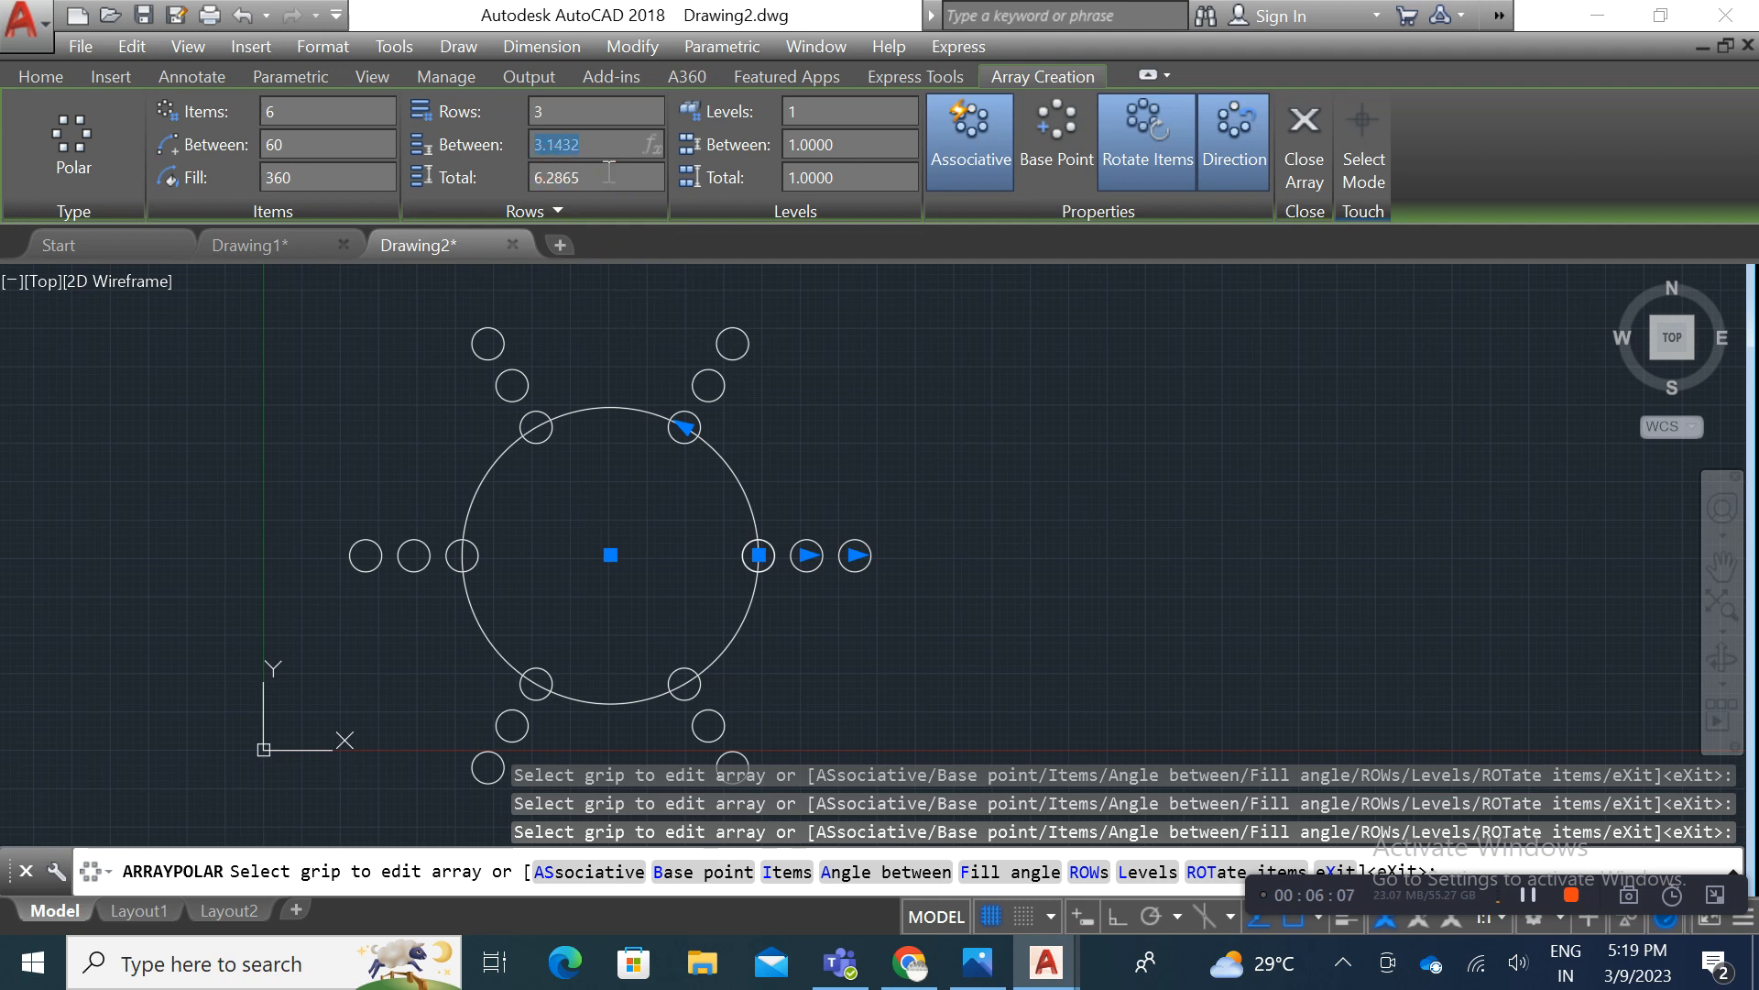
{"action": "left_click_drag", "start_coordinate": [591, 161], "coordinate": [532, 163]}
{"action": "type", "text": "5"}
{"action": "key", "text": "Return"}
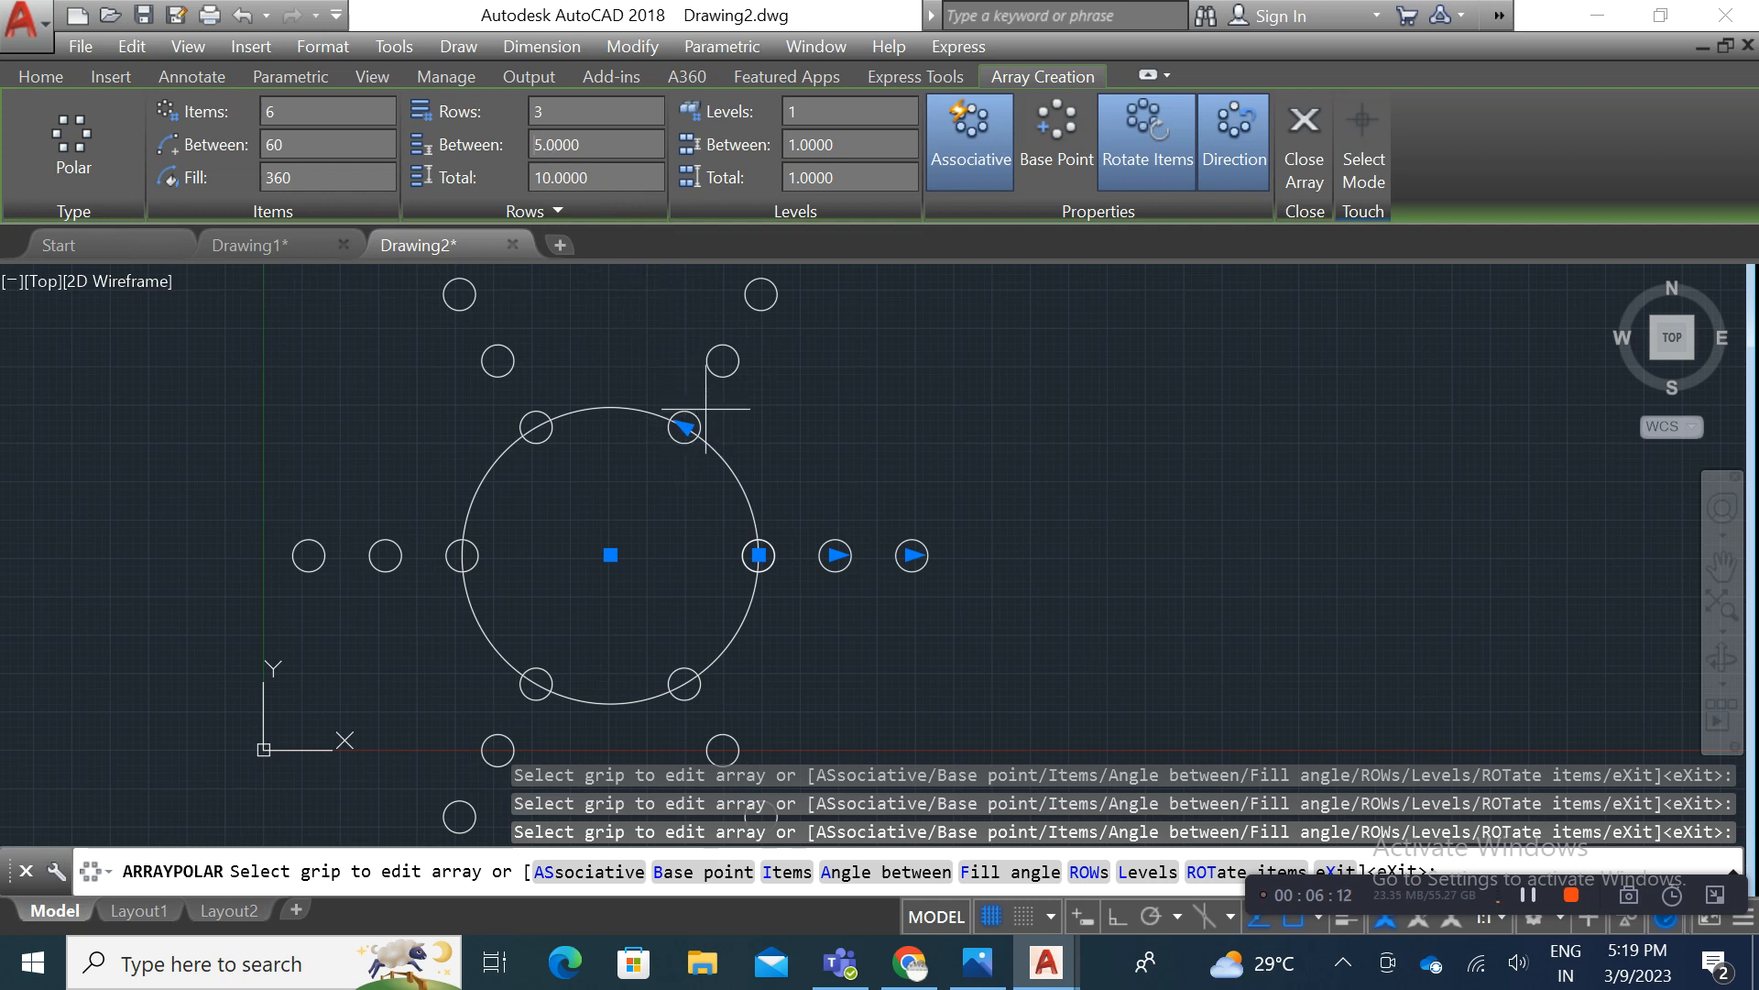
{"action": "middle_click_drag", "start_coordinate": [732, 349], "coordinate": [708, 416]}
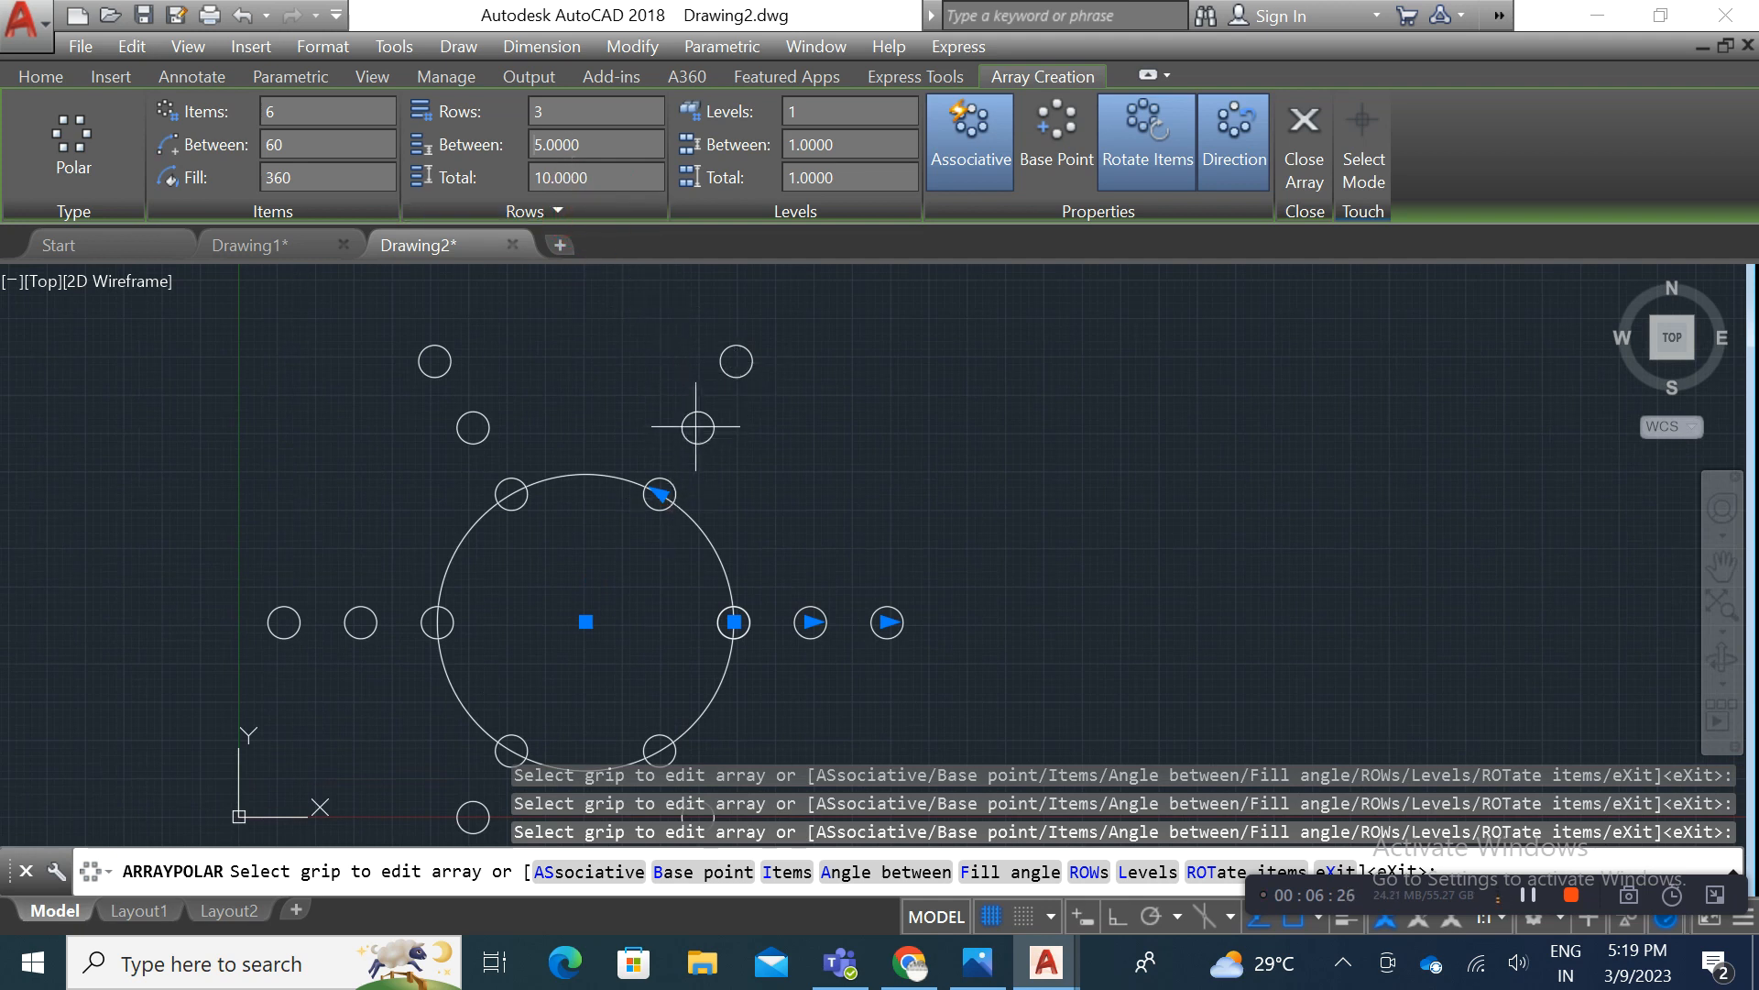
{"action": "scroll", "coordinate": [699, 428], "scroll_direction": "down", "scroll_amount": 3}
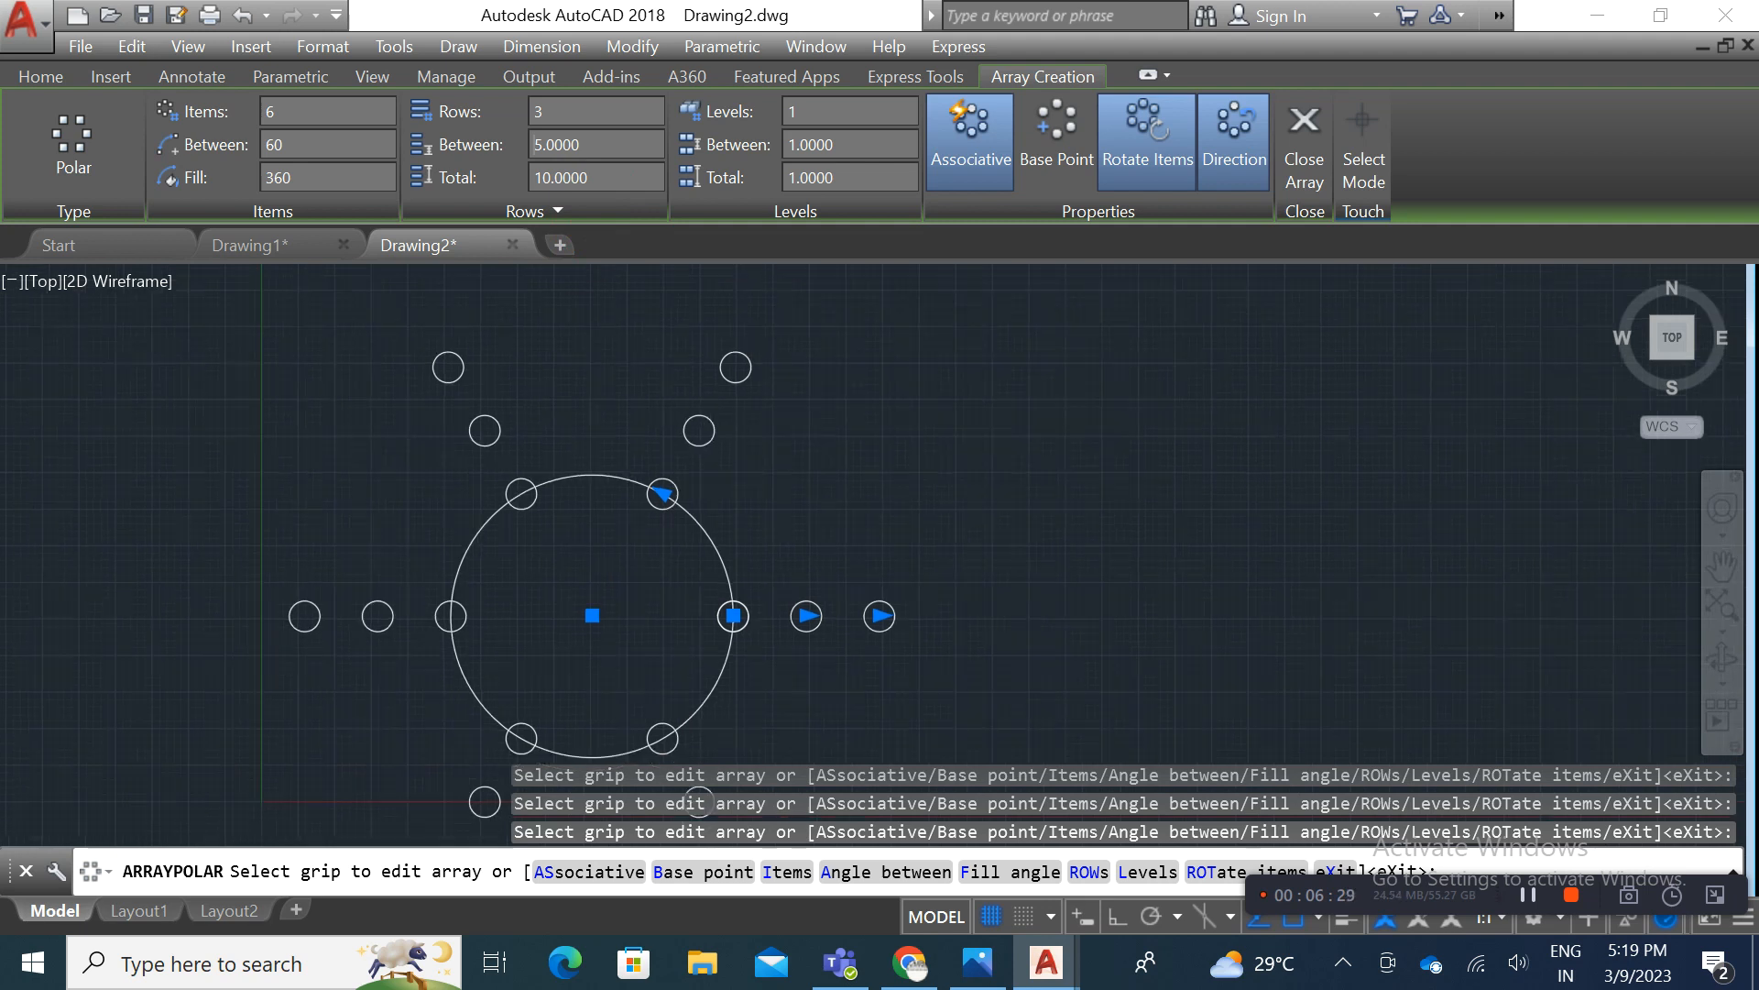
{"action": "scroll", "coordinate": [828, 385], "scroll_direction": "down", "scroll_amount": 1}
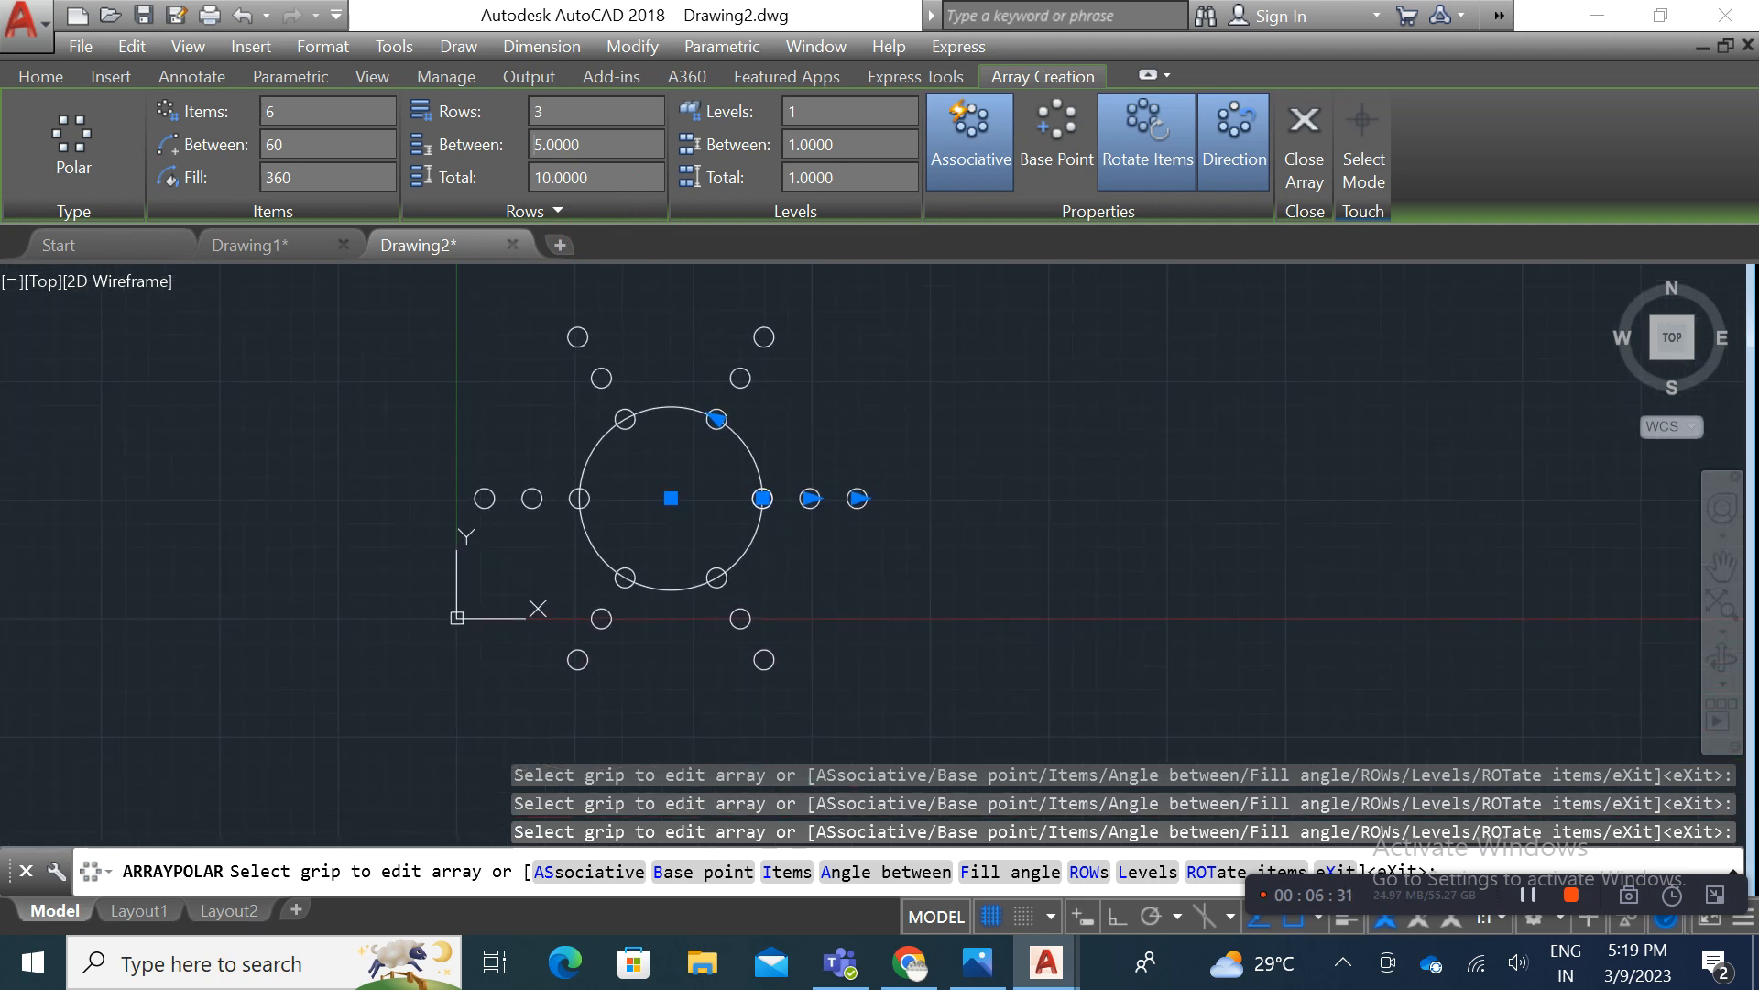
Step: End the array editing and switch the viewport to the SW Isometric view
{"action": "left_click", "coordinate": [825, 120]}
{"action": "left_click", "coordinate": [836, 145]}
{"action": "left_click", "coordinate": [60, 300]}
{"action": "left_click", "coordinate": [59, 299]}
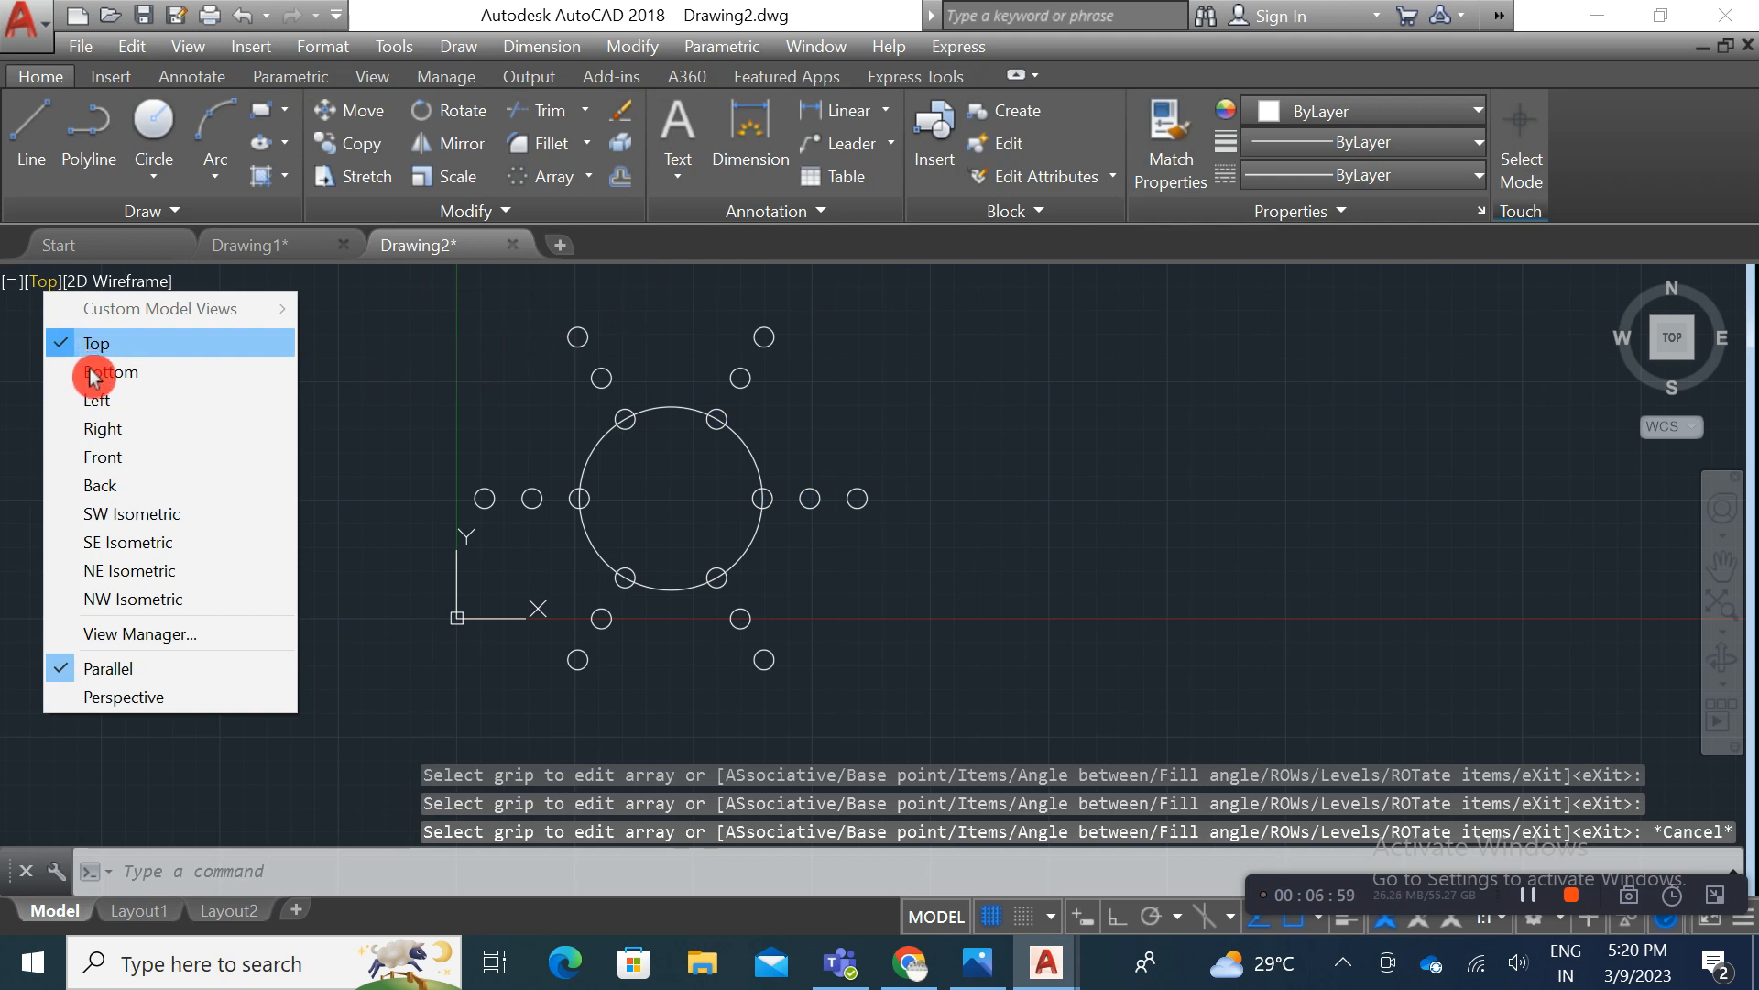
{"action": "left_click", "coordinate": [151, 530]}
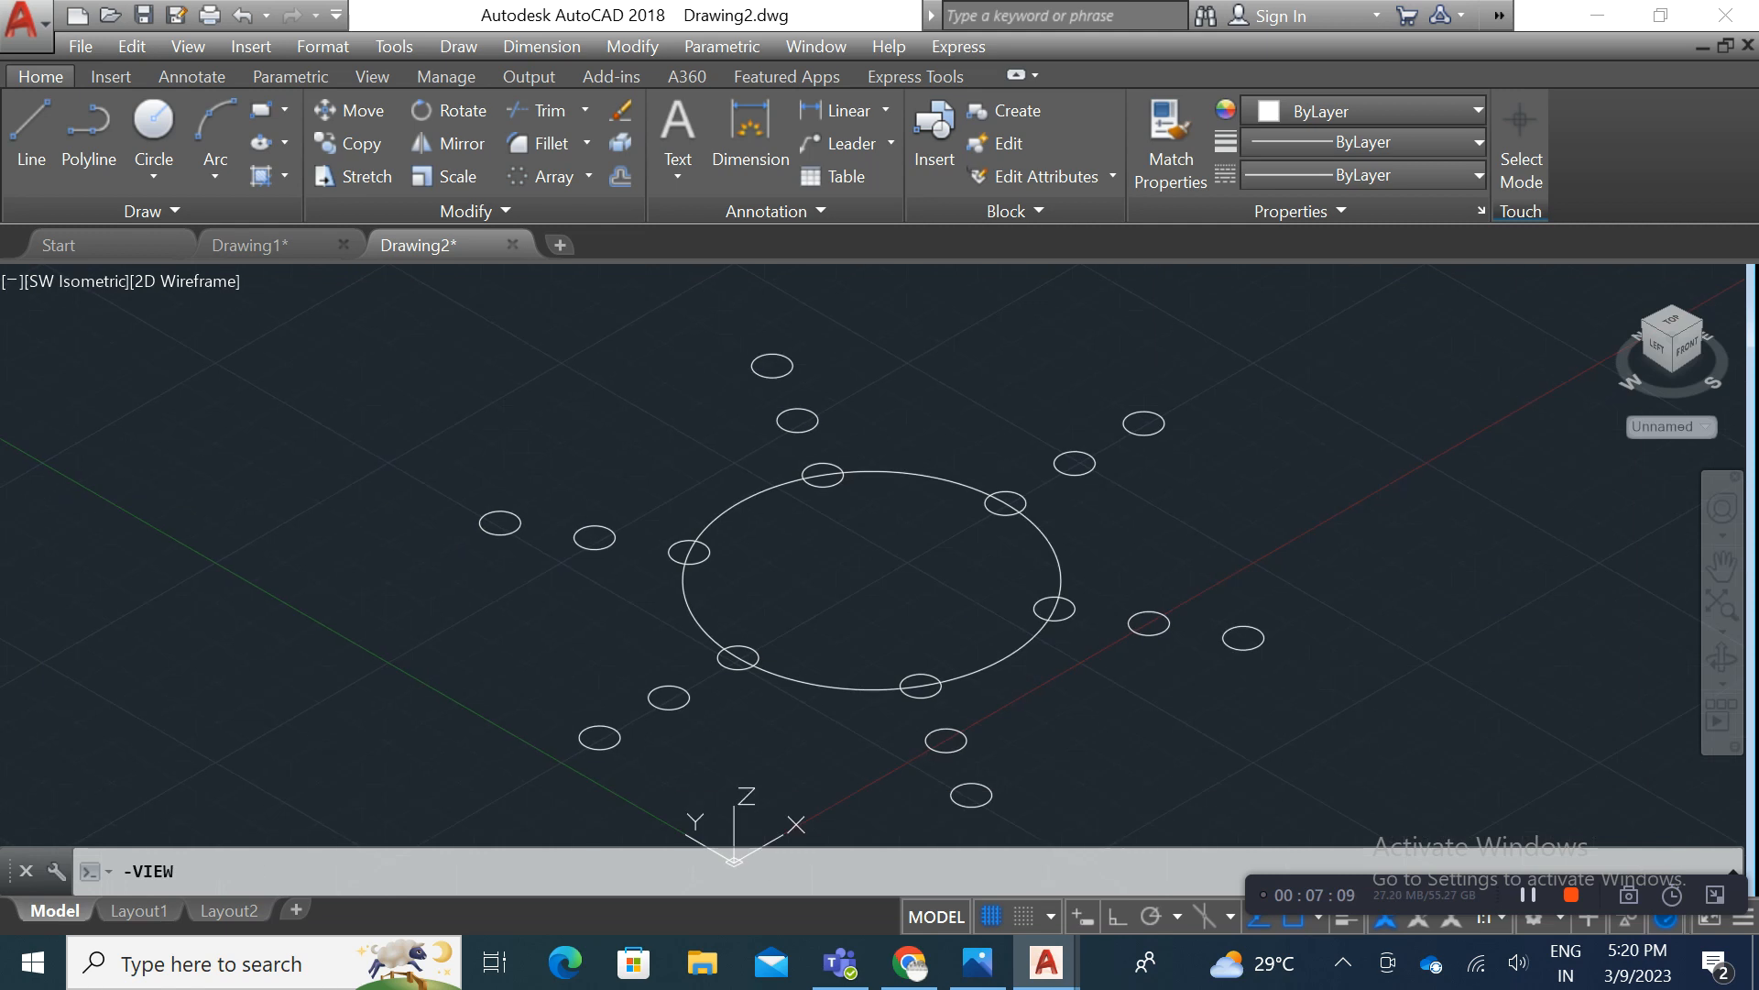
{"action": "scroll", "coordinate": [472, 568], "scroll_direction": "down", "scroll_amount": 1}
{"action": "middle_click_drag", "start_coordinate": [622, 596], "coordinate": [498, 540]}
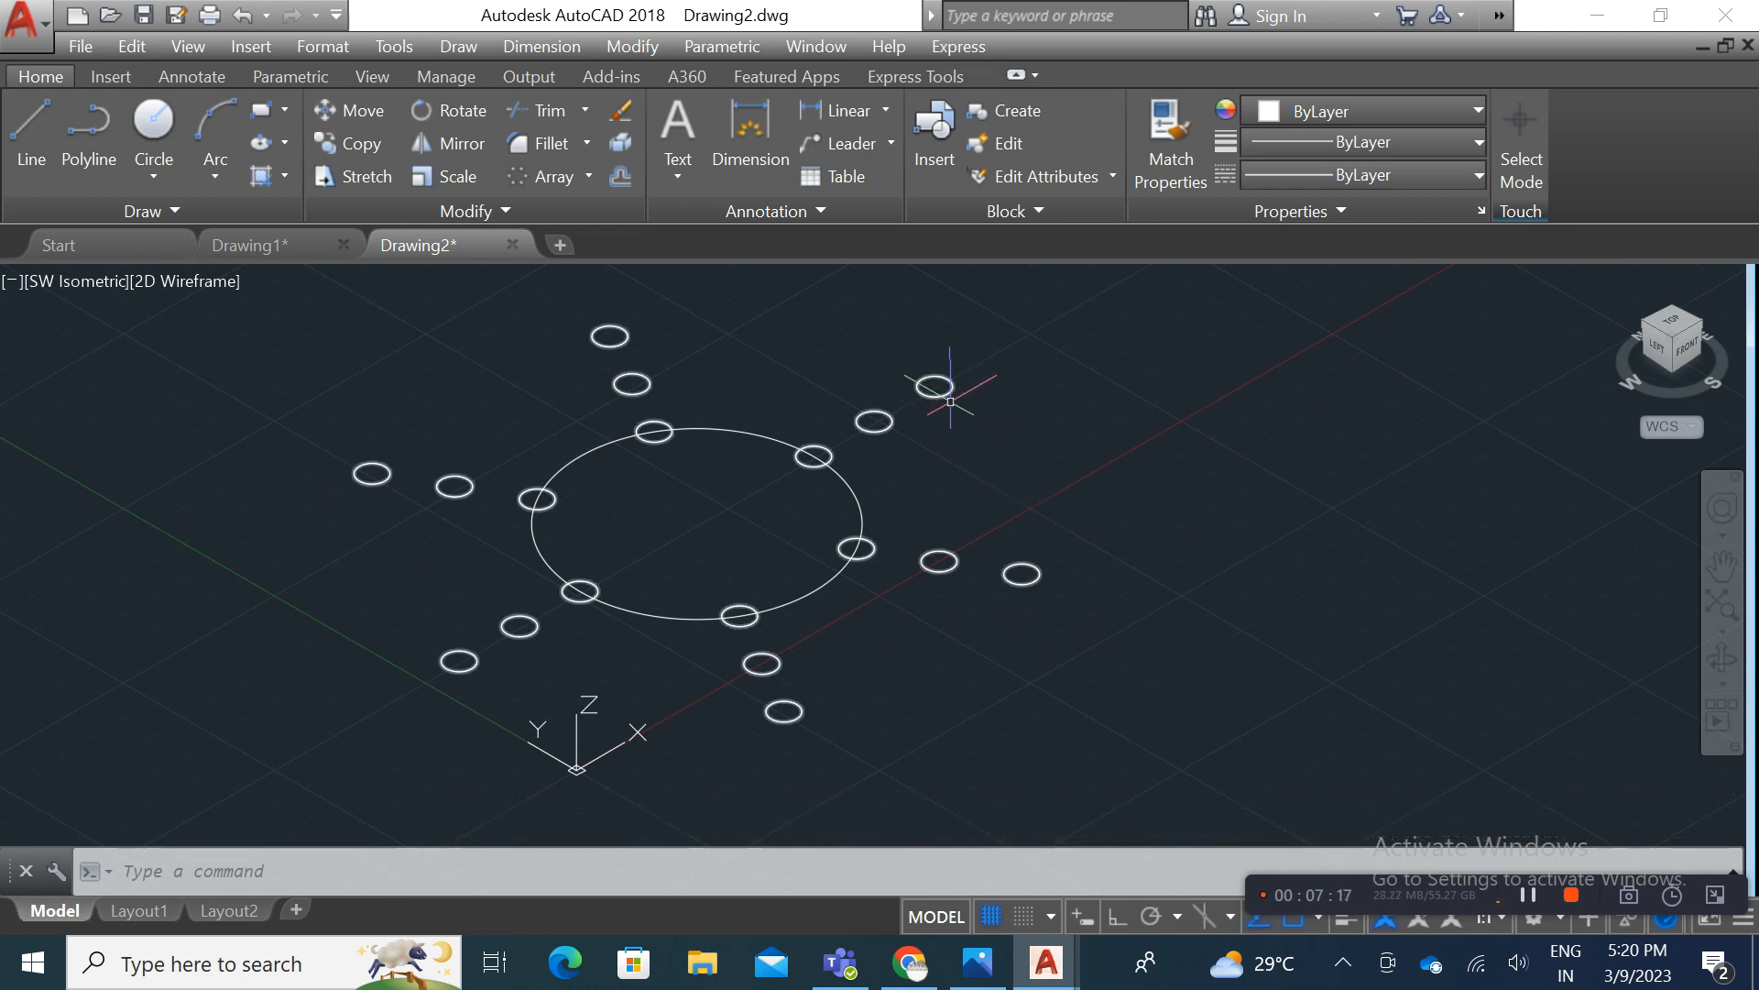
{"action": "middle_click_drag", "start_coordinate": [946, 403], "coordinate": [982, 424]}
Step: Select the polar array and set its level count to 2
{"action": "left_click", "coordinate": [513, 142]}
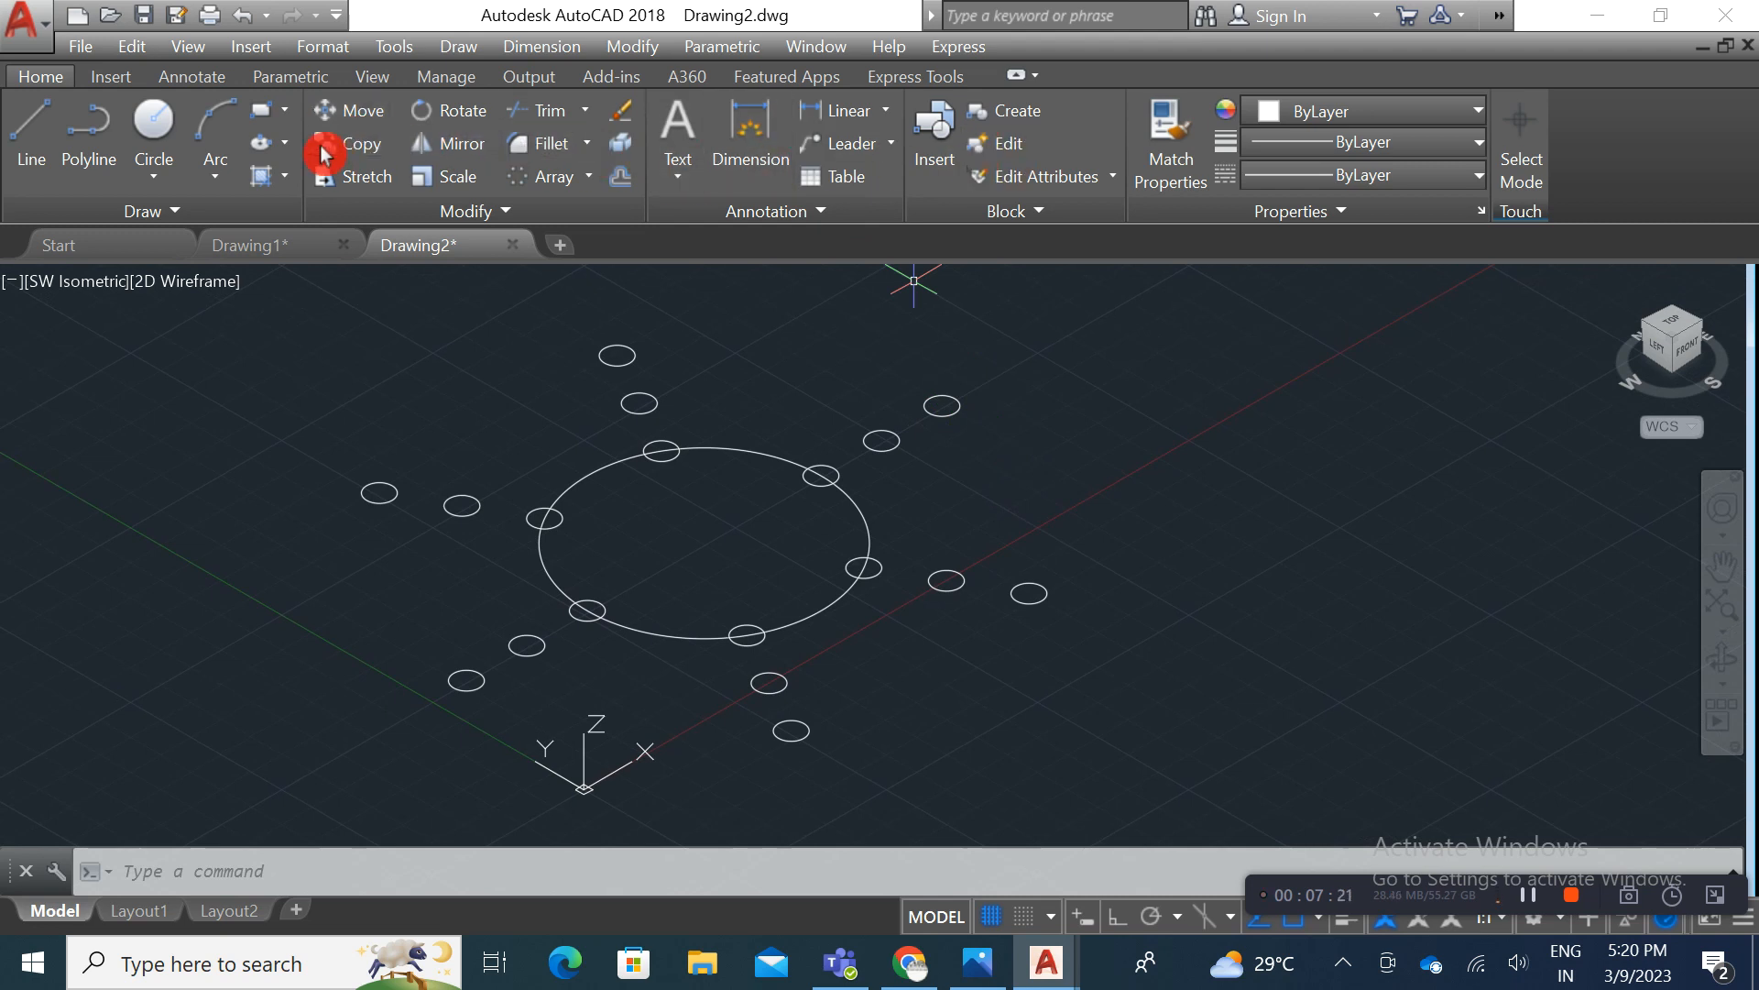
{"action": "left_click", "coordinate": [951, 412]}
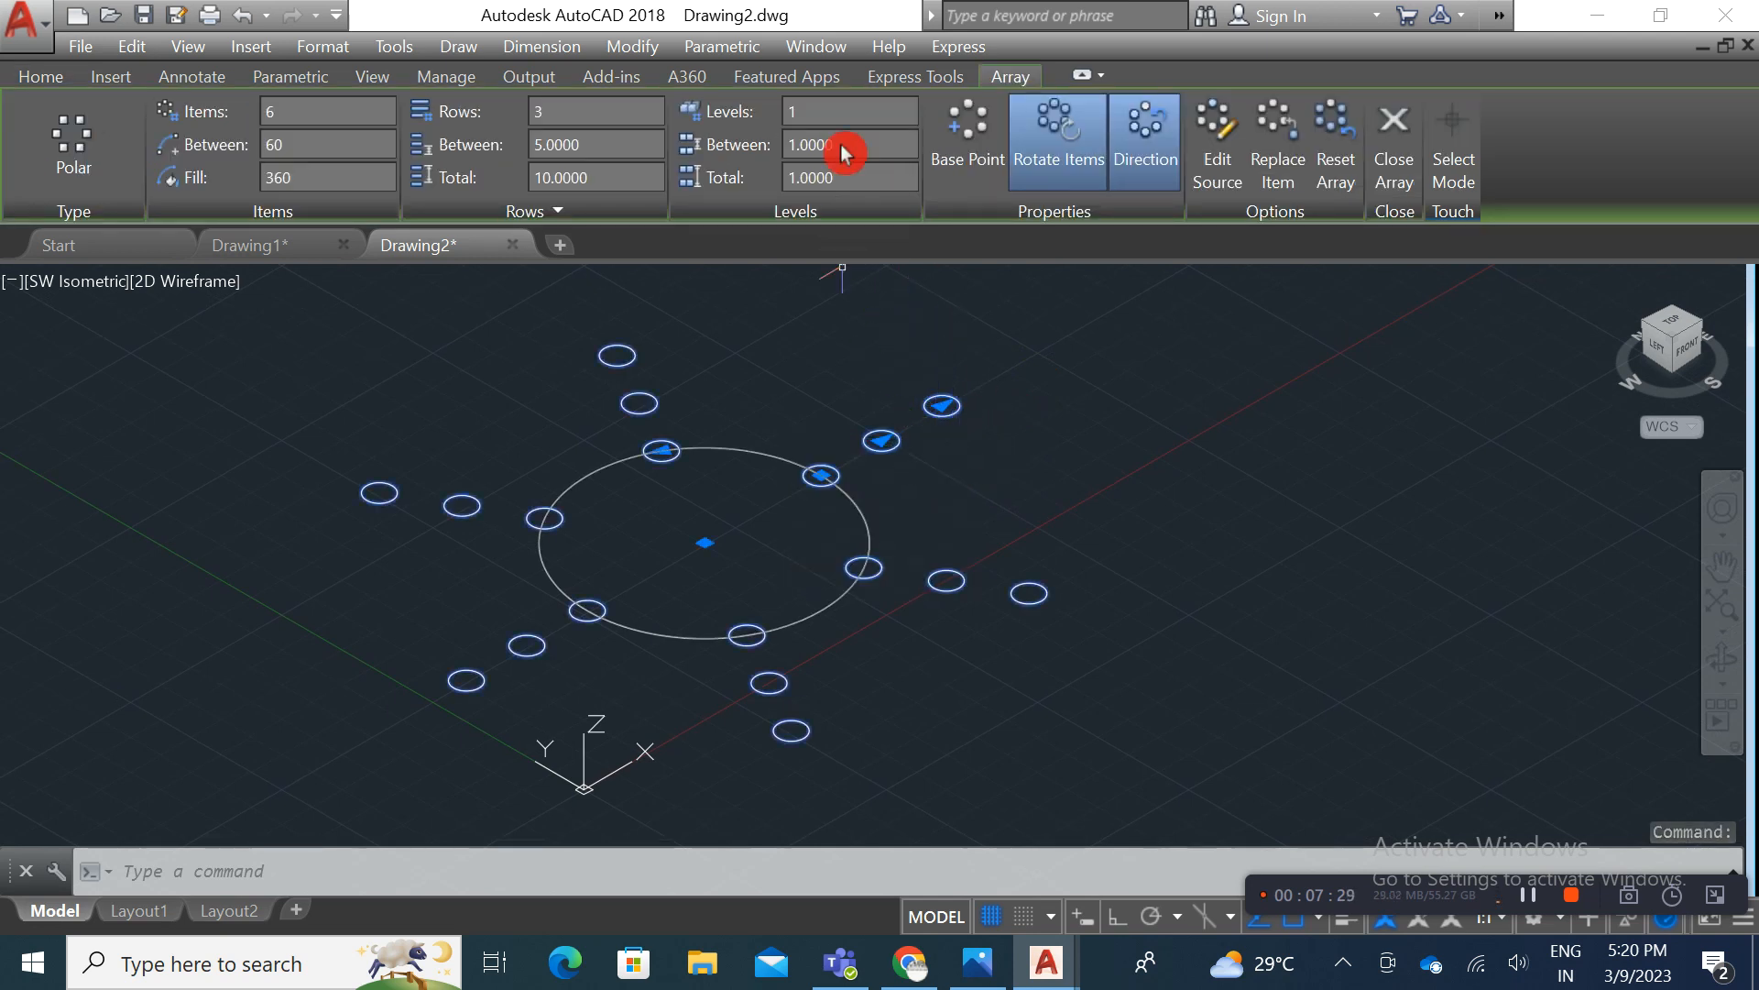
{"action": "left_click", "coordinate": [799, 114]}
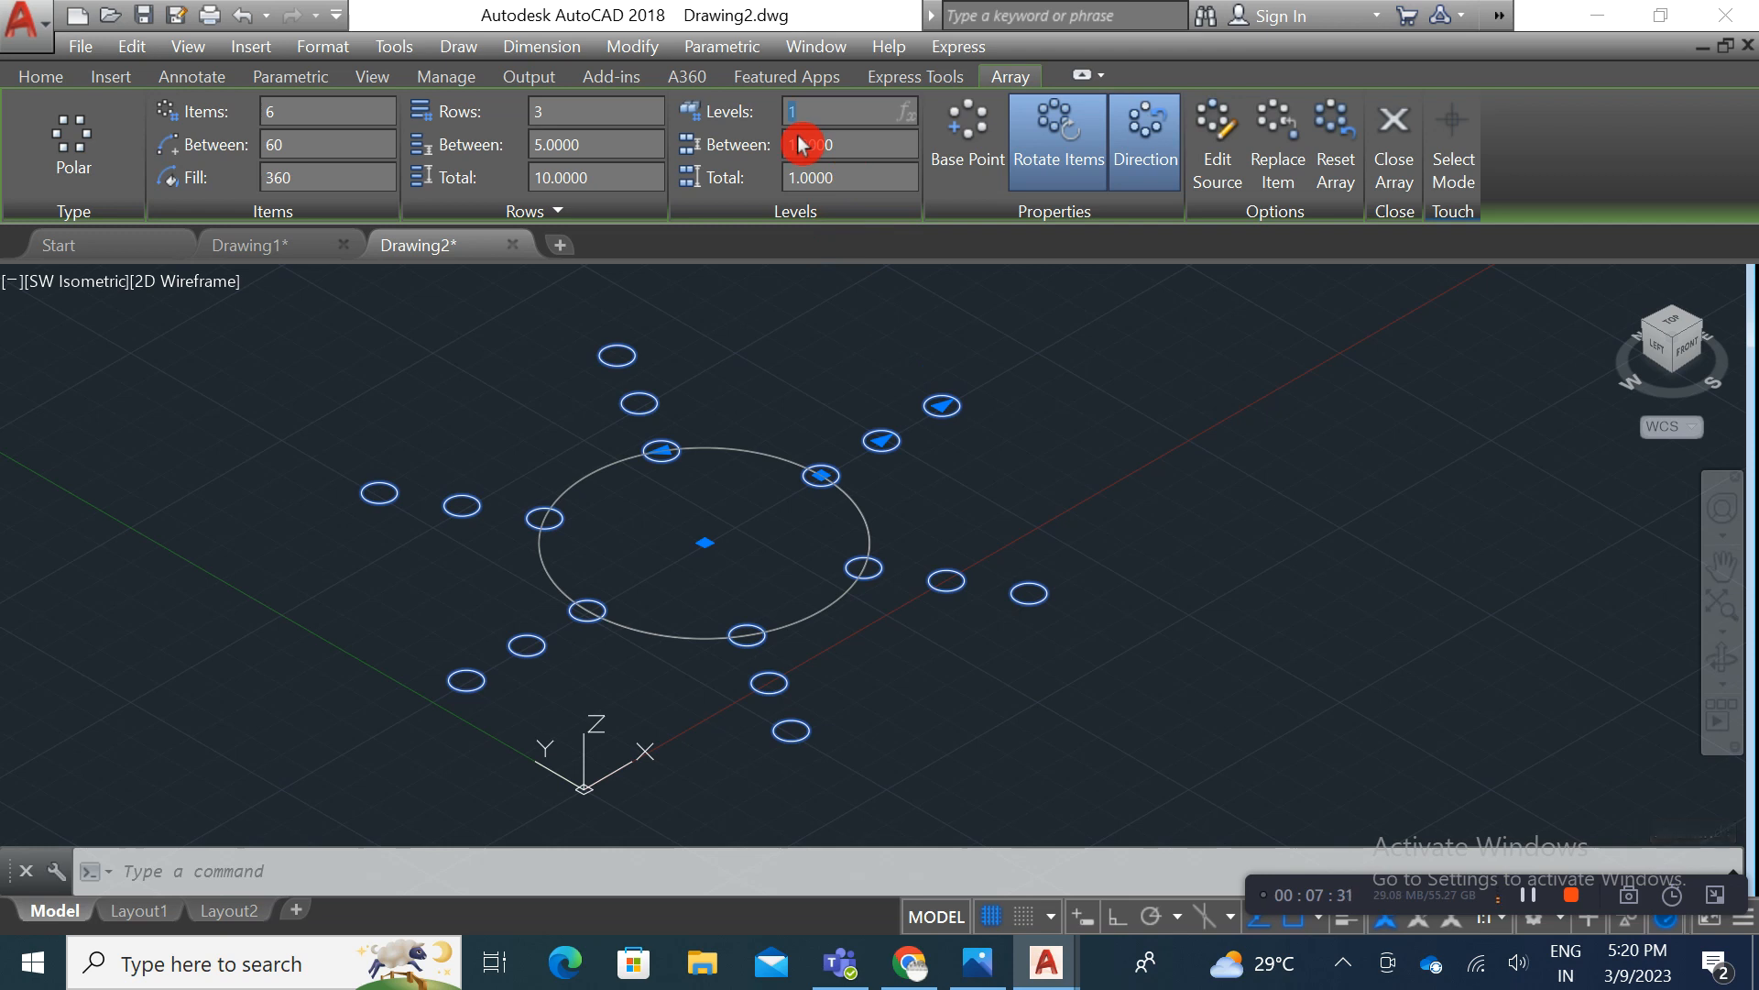
{"action": "type", "text": "2"}
{"action": "key", "text": "Return"}
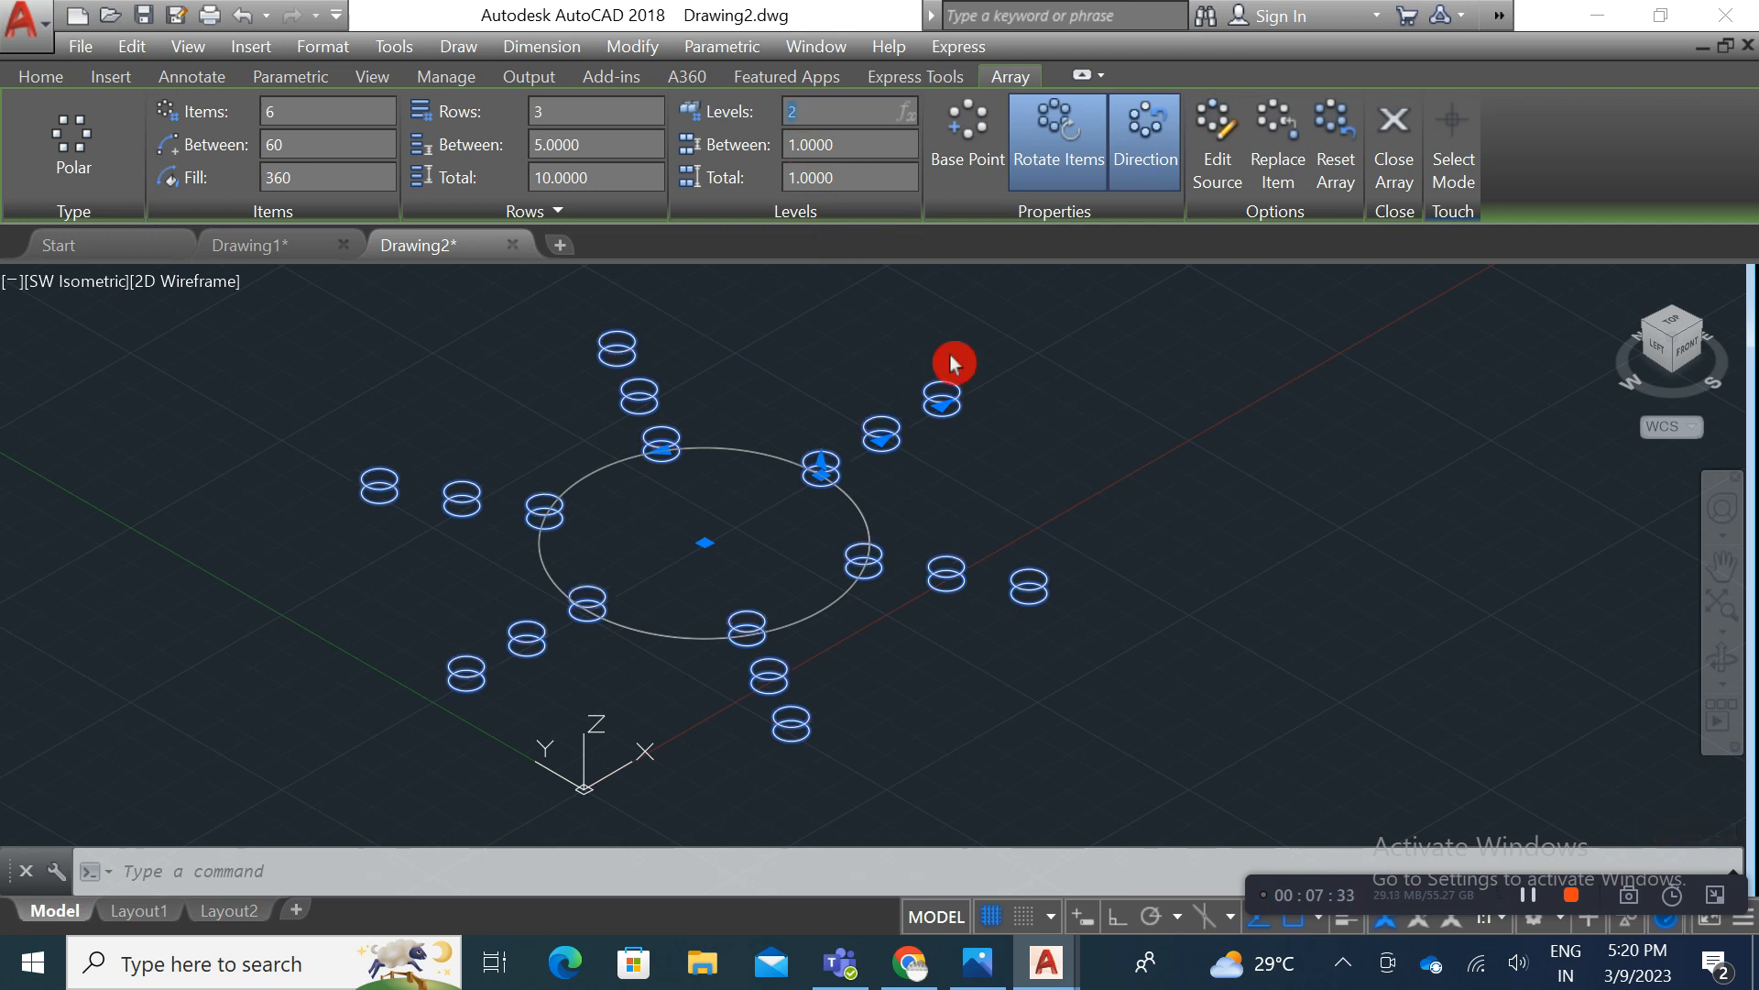
{"action": "scroll", "coordinate": [1064, 613], "scroll_direction": "up", "scroll_amount": 1}
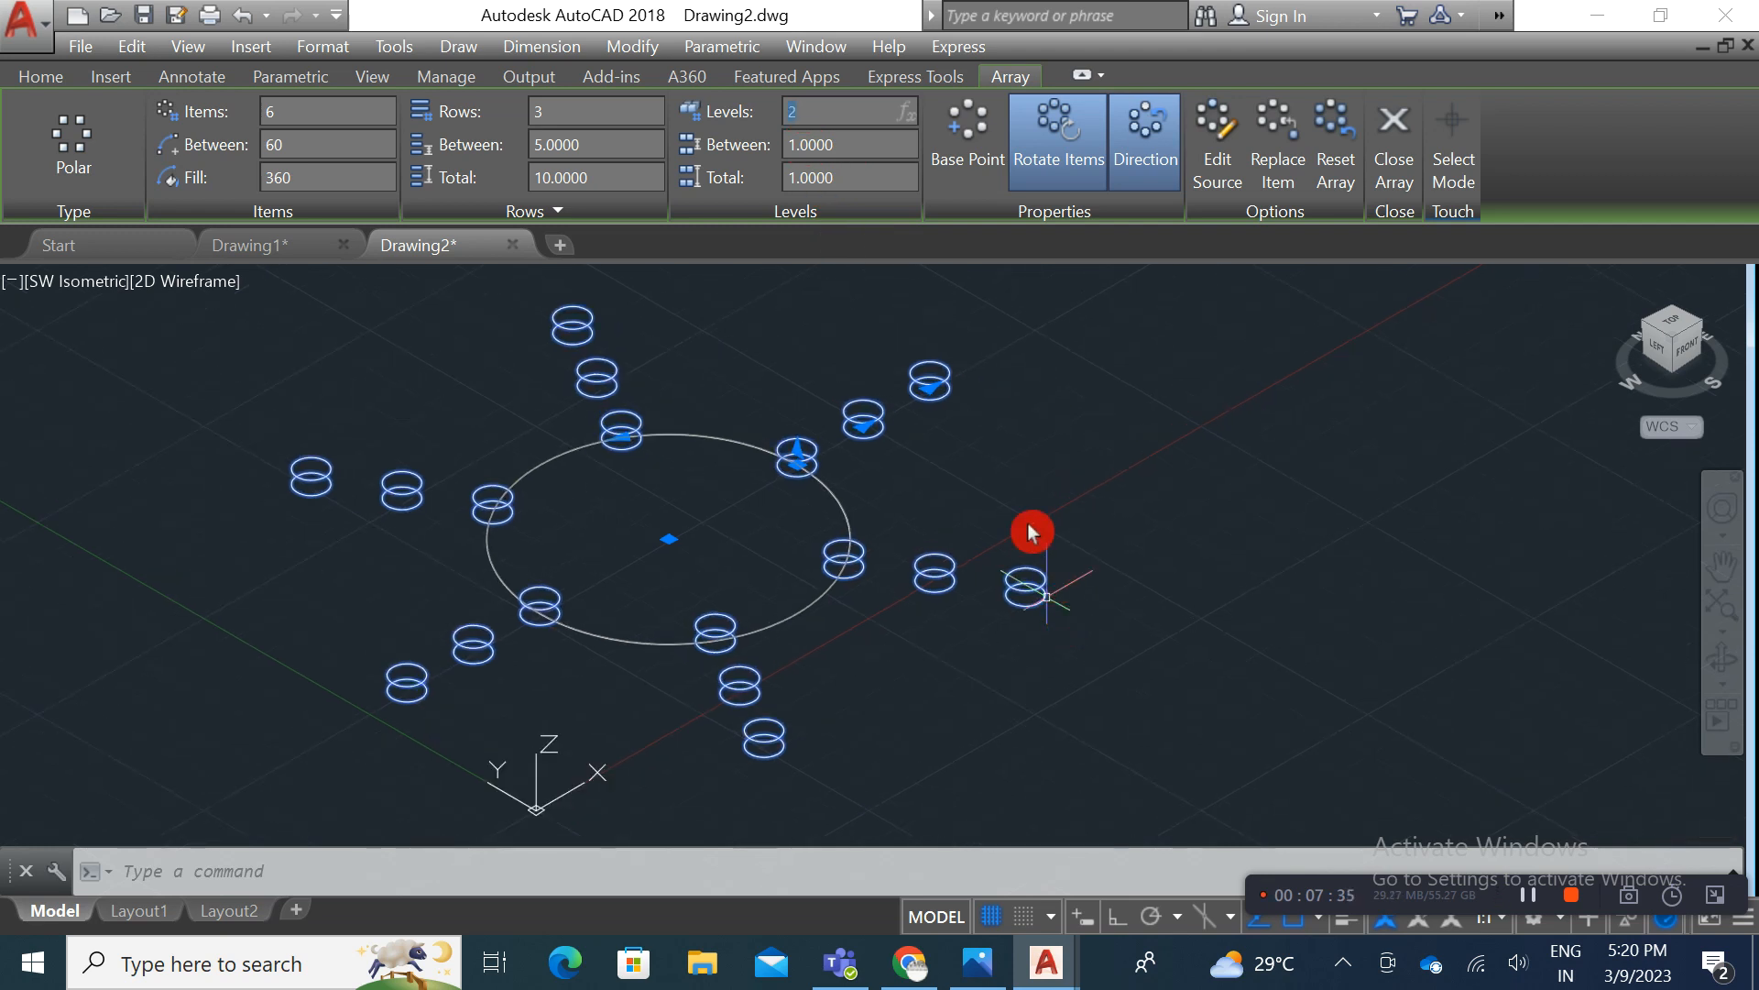
Step: Set the spacing between the polar array's levels to 5
{"action": "left_click", "coordinate": [793, 168]}
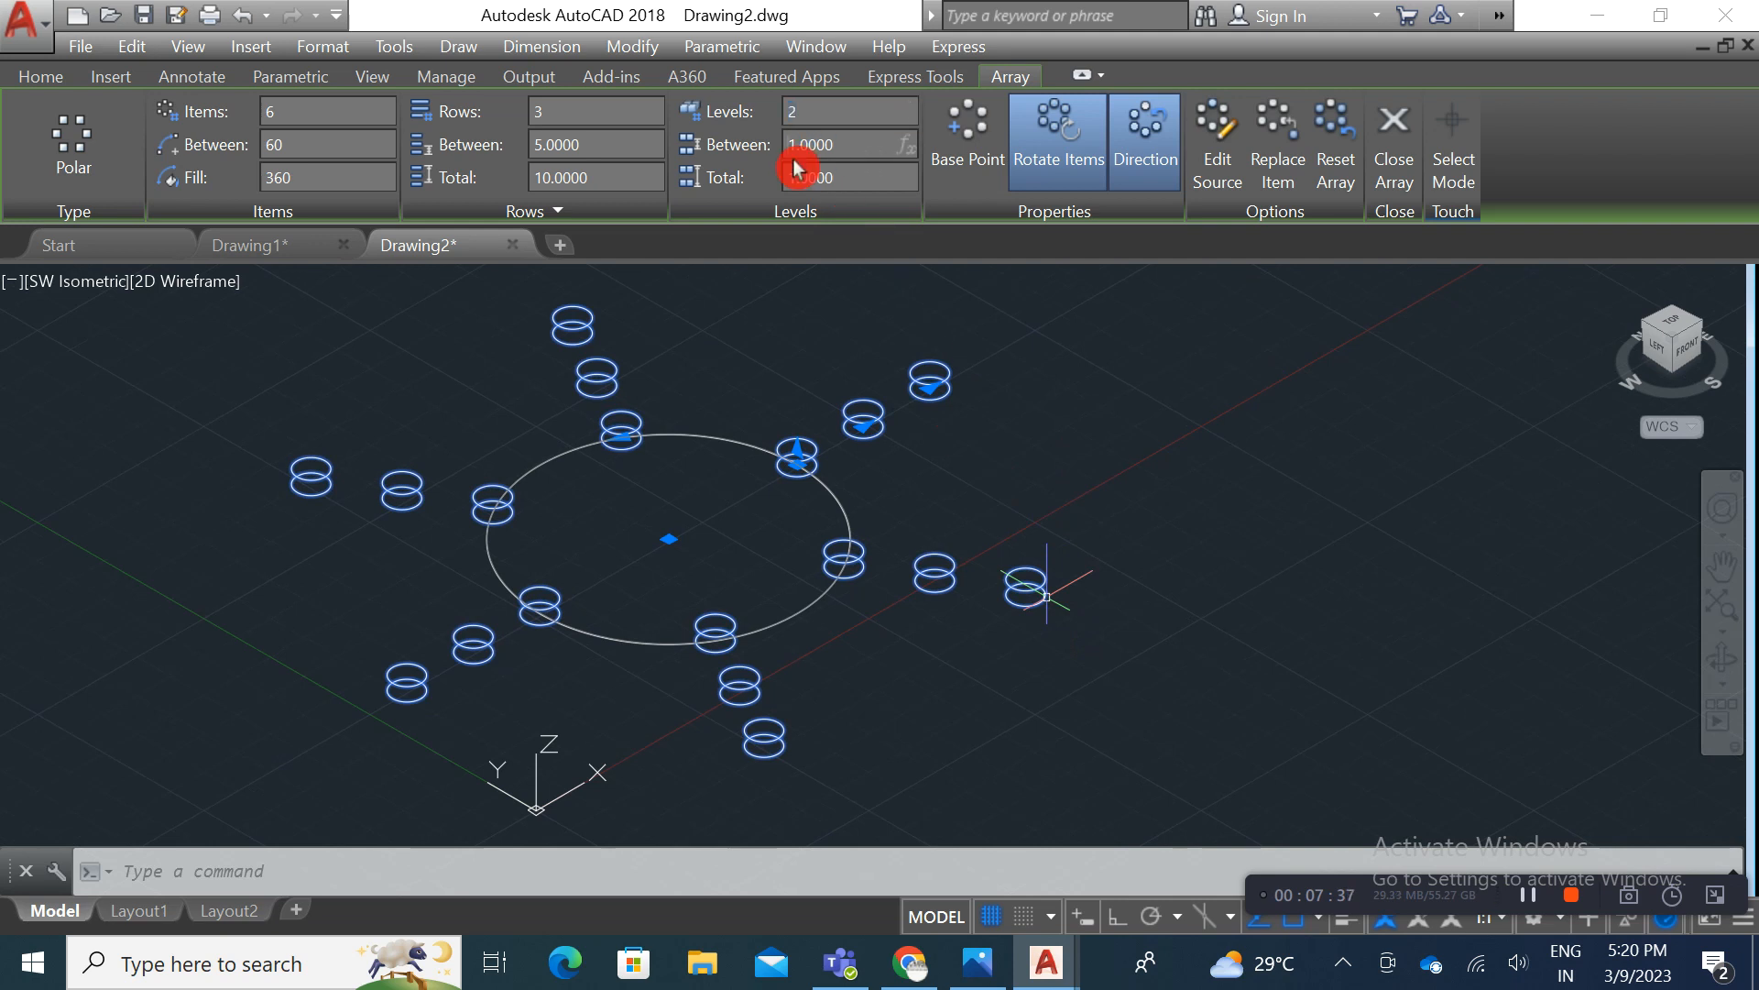
{"action": "double_click", "coordinate": [795, 159]}
{"action": "key", "text": "Return"}
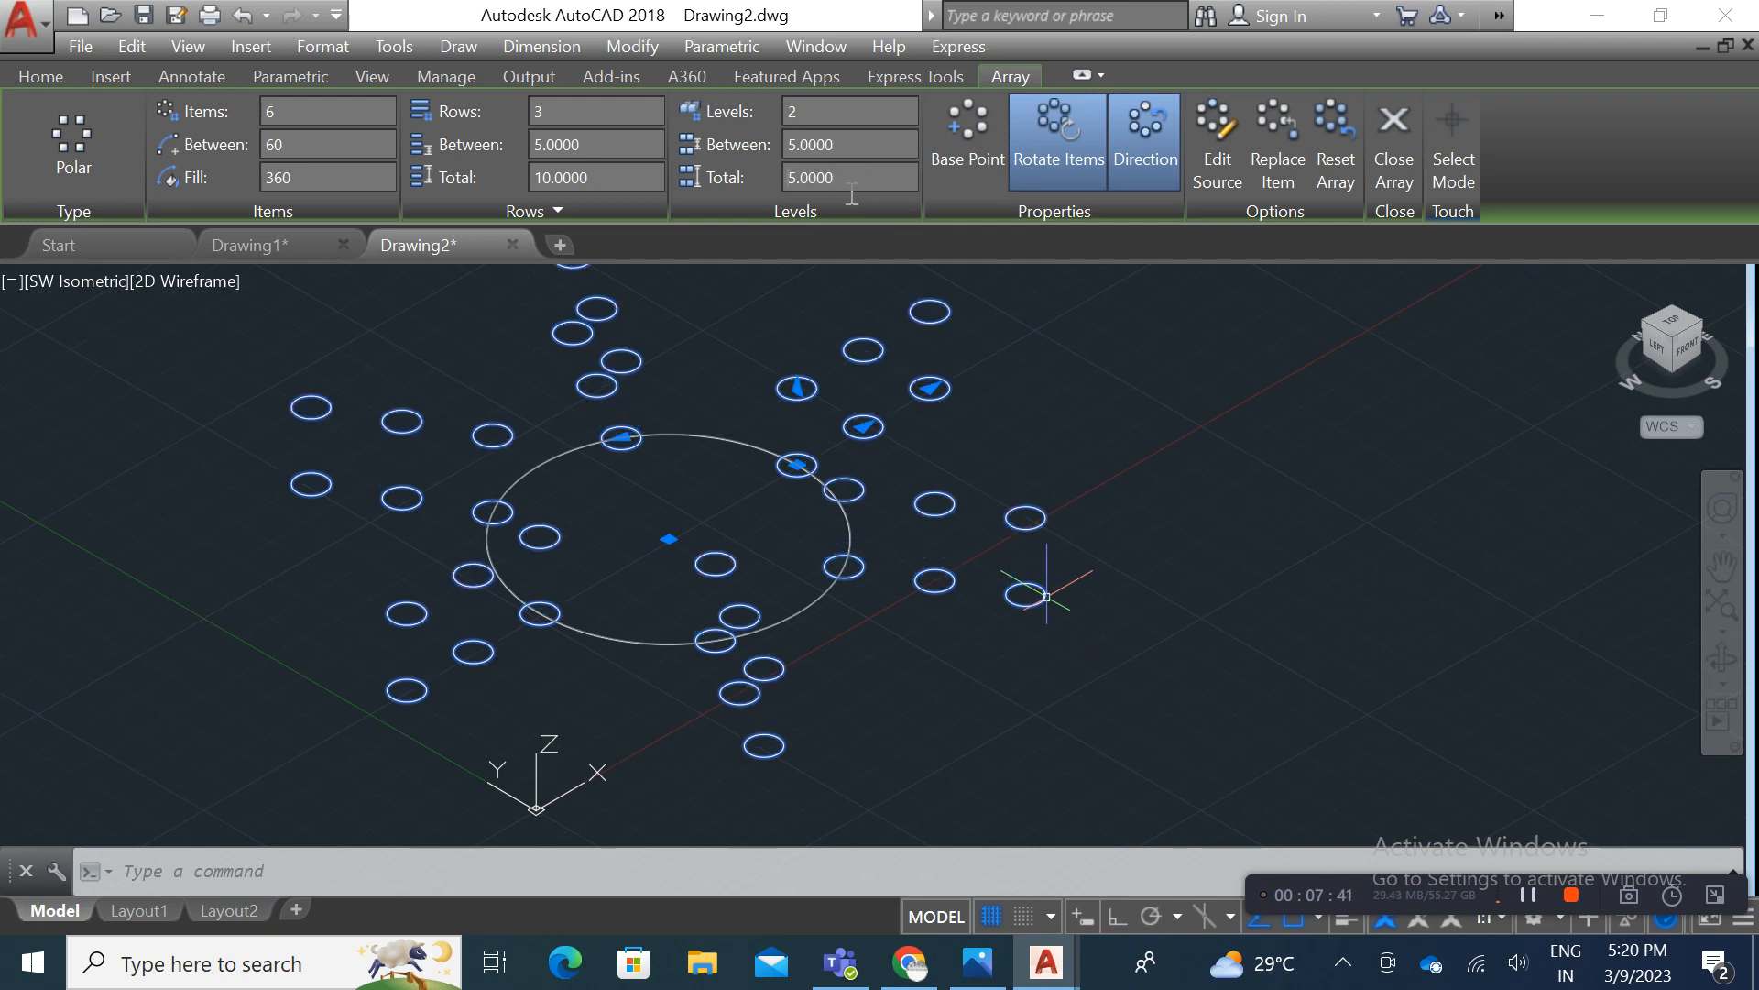
{"action": "middle_click_drag", "start_coordinate": [1108, 505], "coordinate": [1141, 541]}
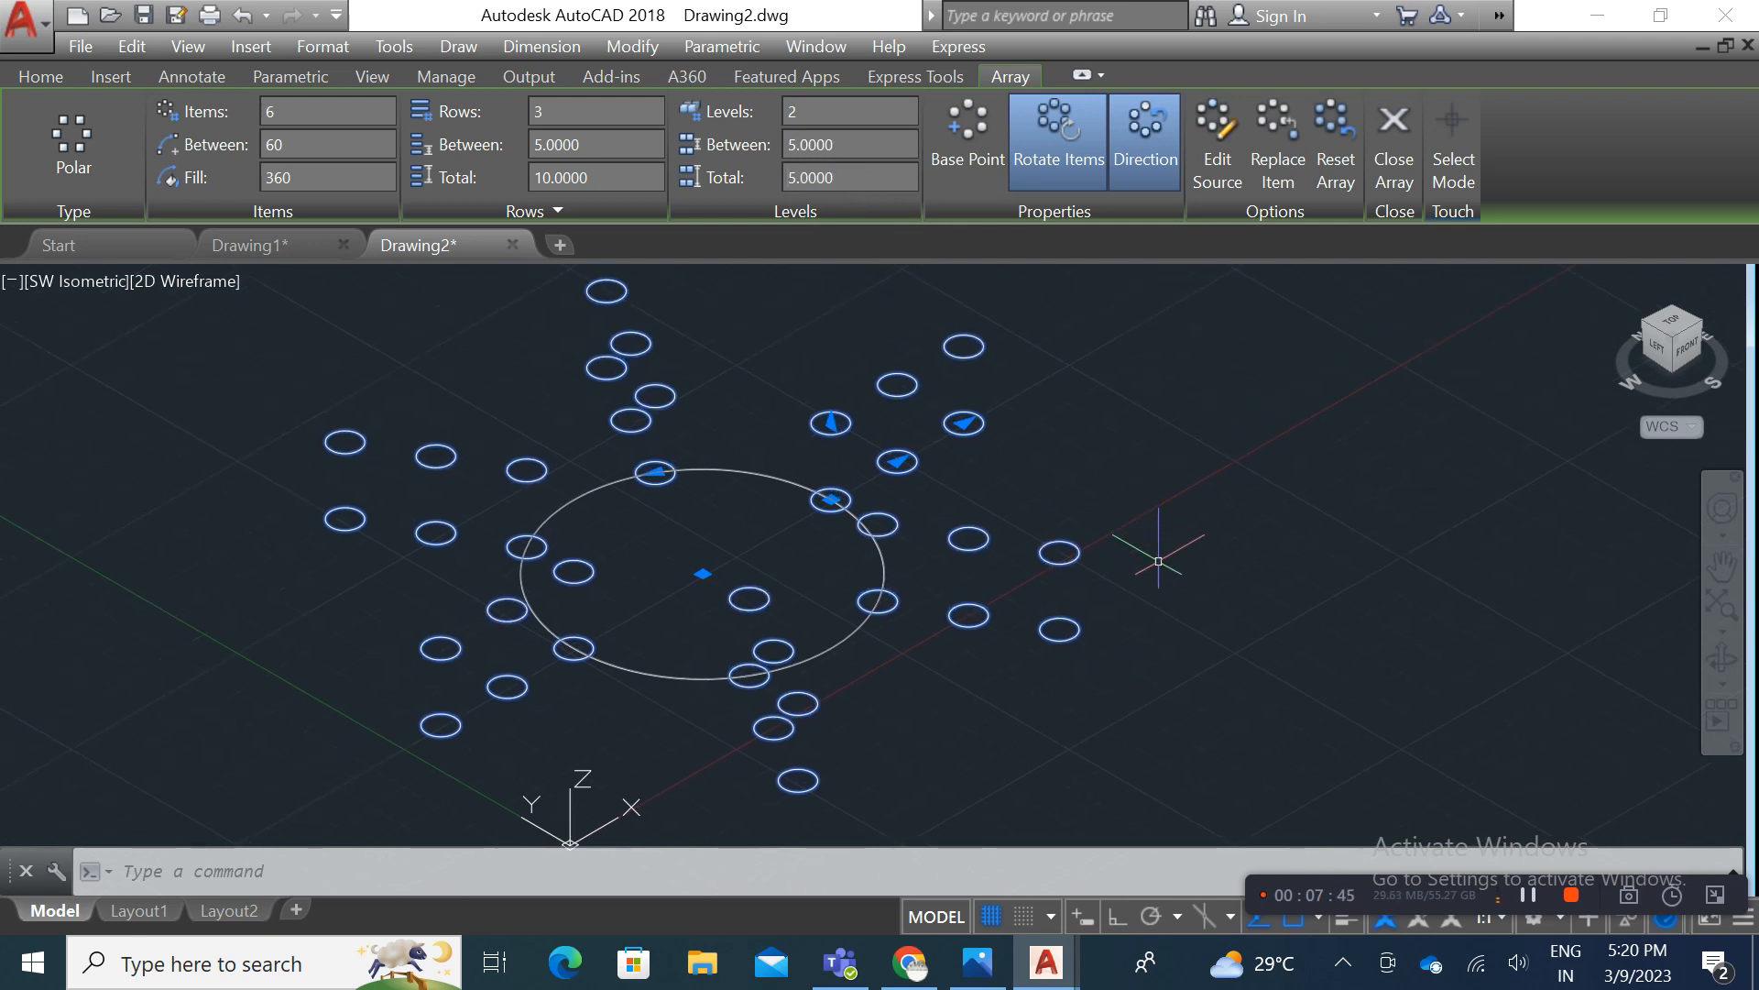
{"action": "mouse_move", "coordinate": [1156, 557]}
{"action": "middle_mouse_down"}
{"action": "mouse_move", "coordinate": [1145, 537]}
{"action": "mouse_move", "coordinate": [1146, 569]}
{"action": "mouse_move", "coordinate": [1114, 490]}
{"action": "mouse_move", "coordinate": [1237, 499]}
{"action": "mouse_move", "coordinate": [1166, 483]}
{"action": "mouse_move", "coordinate": [1119, 522]}
{"action": "mouse_move", "coordinate": [1166, 560]}
{"action": "mouse_move", "coordinate": [1218, 526]}
{"action": "mouse_move", "coordinate": [1198, 569]}
{"action": "mouse_move", "coordinate": [1162, 585]}
{"action": "middle_mouse_up"}
{"action": "middle_click_drag", "start_coordinate": [1140, 435], "coordinate": [1041, 440]}
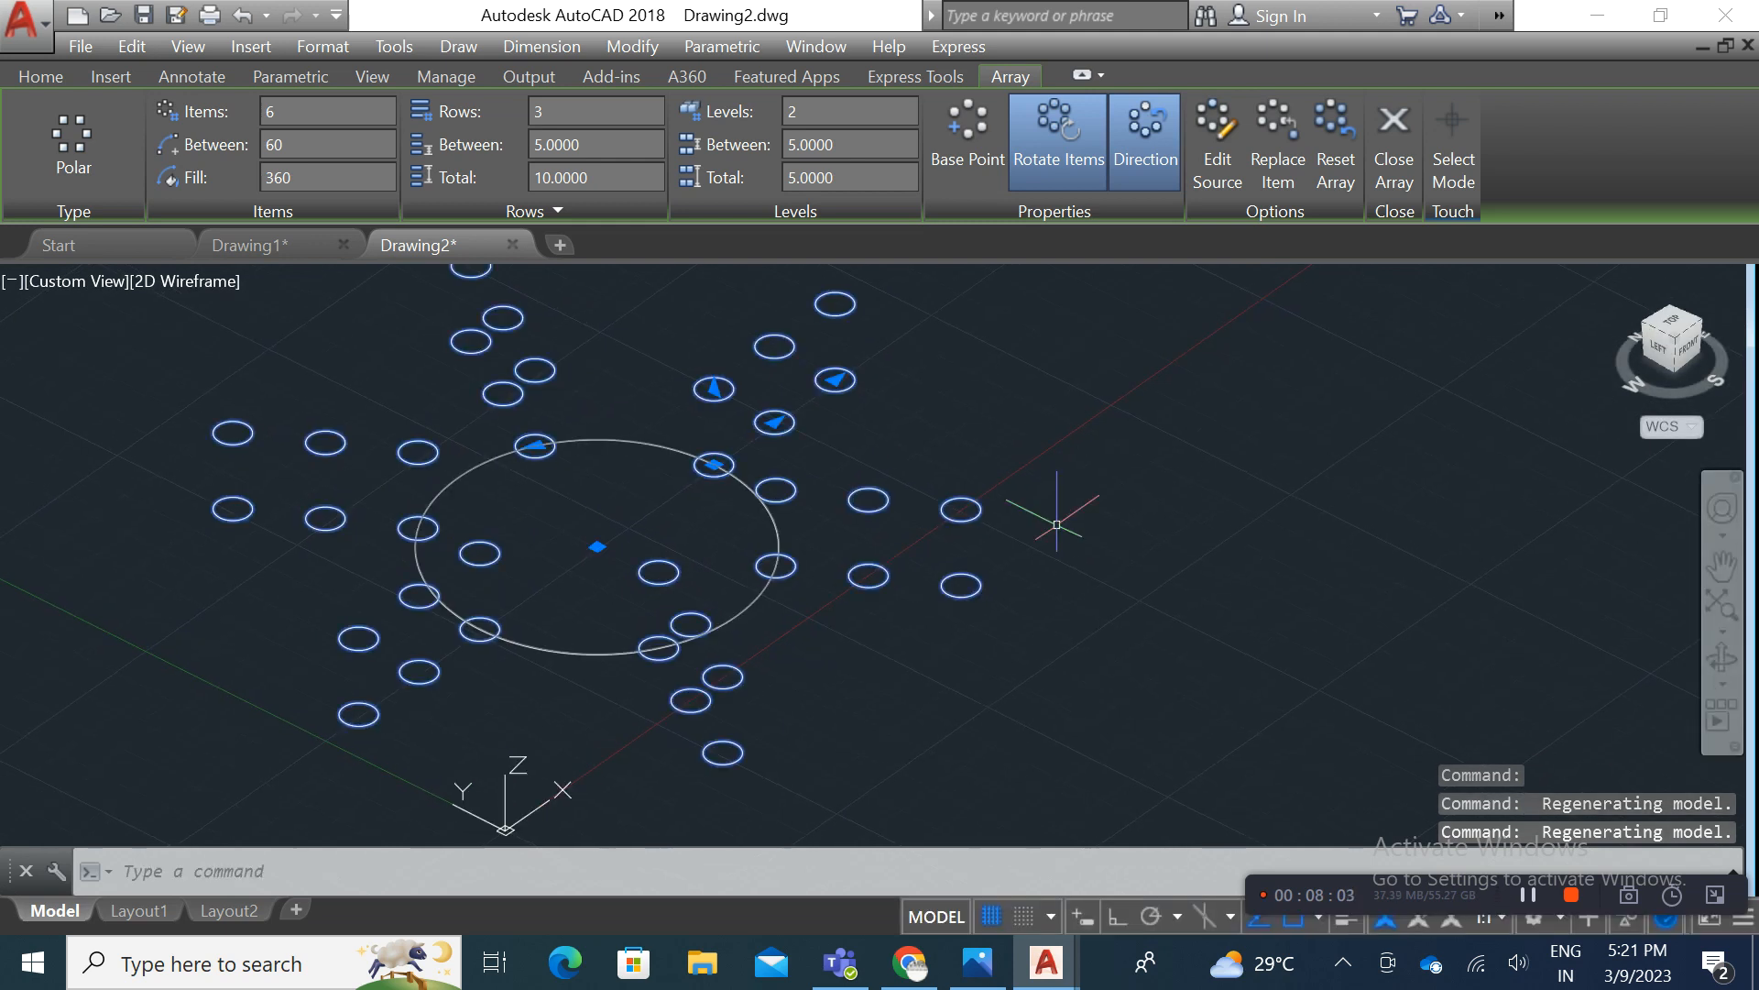
{"action": "mouse_move", "coordinate": [1008, 507]}
{"action": "middle_mouse_down"}
{"action": "mouse_move", "coordinate": [977, 514]}
{"action": "mouse_move", "coordinate": [1021, 523]}
{"action": "middle_mouse_up"}
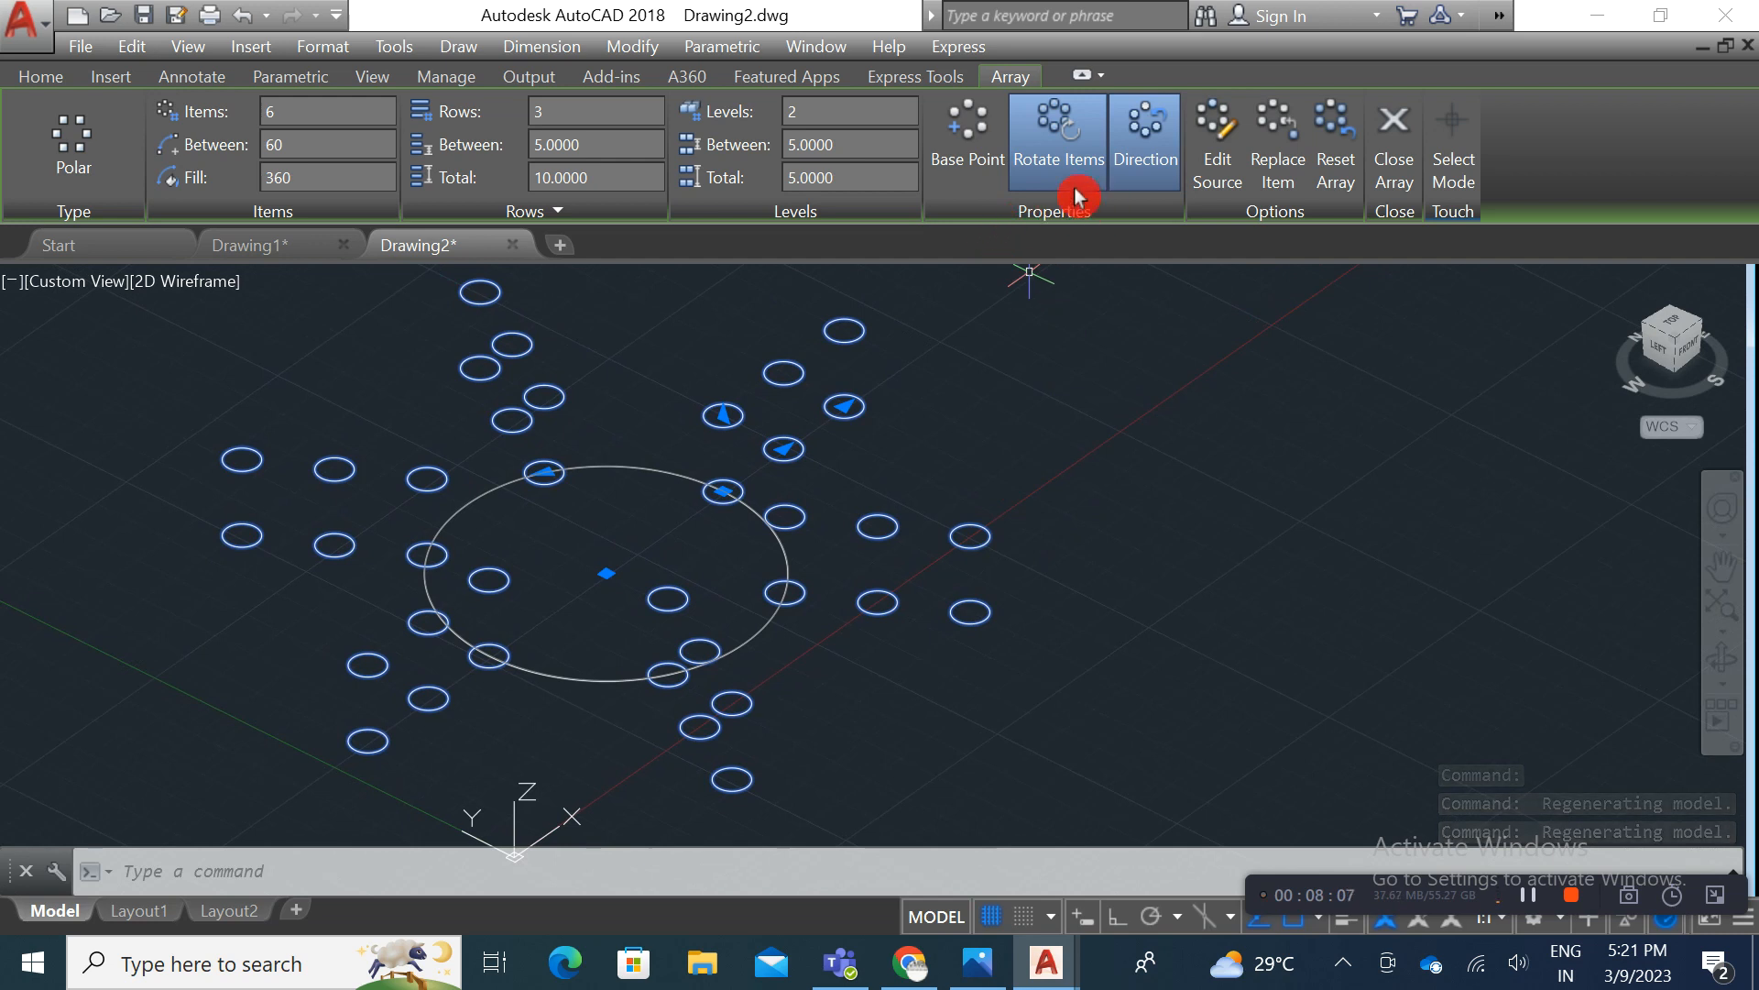
Step: Deselect the array and undo the level, view and polar array changes back to the original large and small circles
{"action": "key", "text": "Escape"}
{"action": "middle_click_drag", "start_coordinate": [1062, 564], "coordinate": [1083, 584]}
{"action": "key", "text": "ctrl+z"}
{"action": "key", "text": "ctrl+z"}
{"action": "key", "text": "ctrl+z"}
{"action": "key", "text": "ctrl+z"}
{"action": "key", "text": "ctrl+z"}
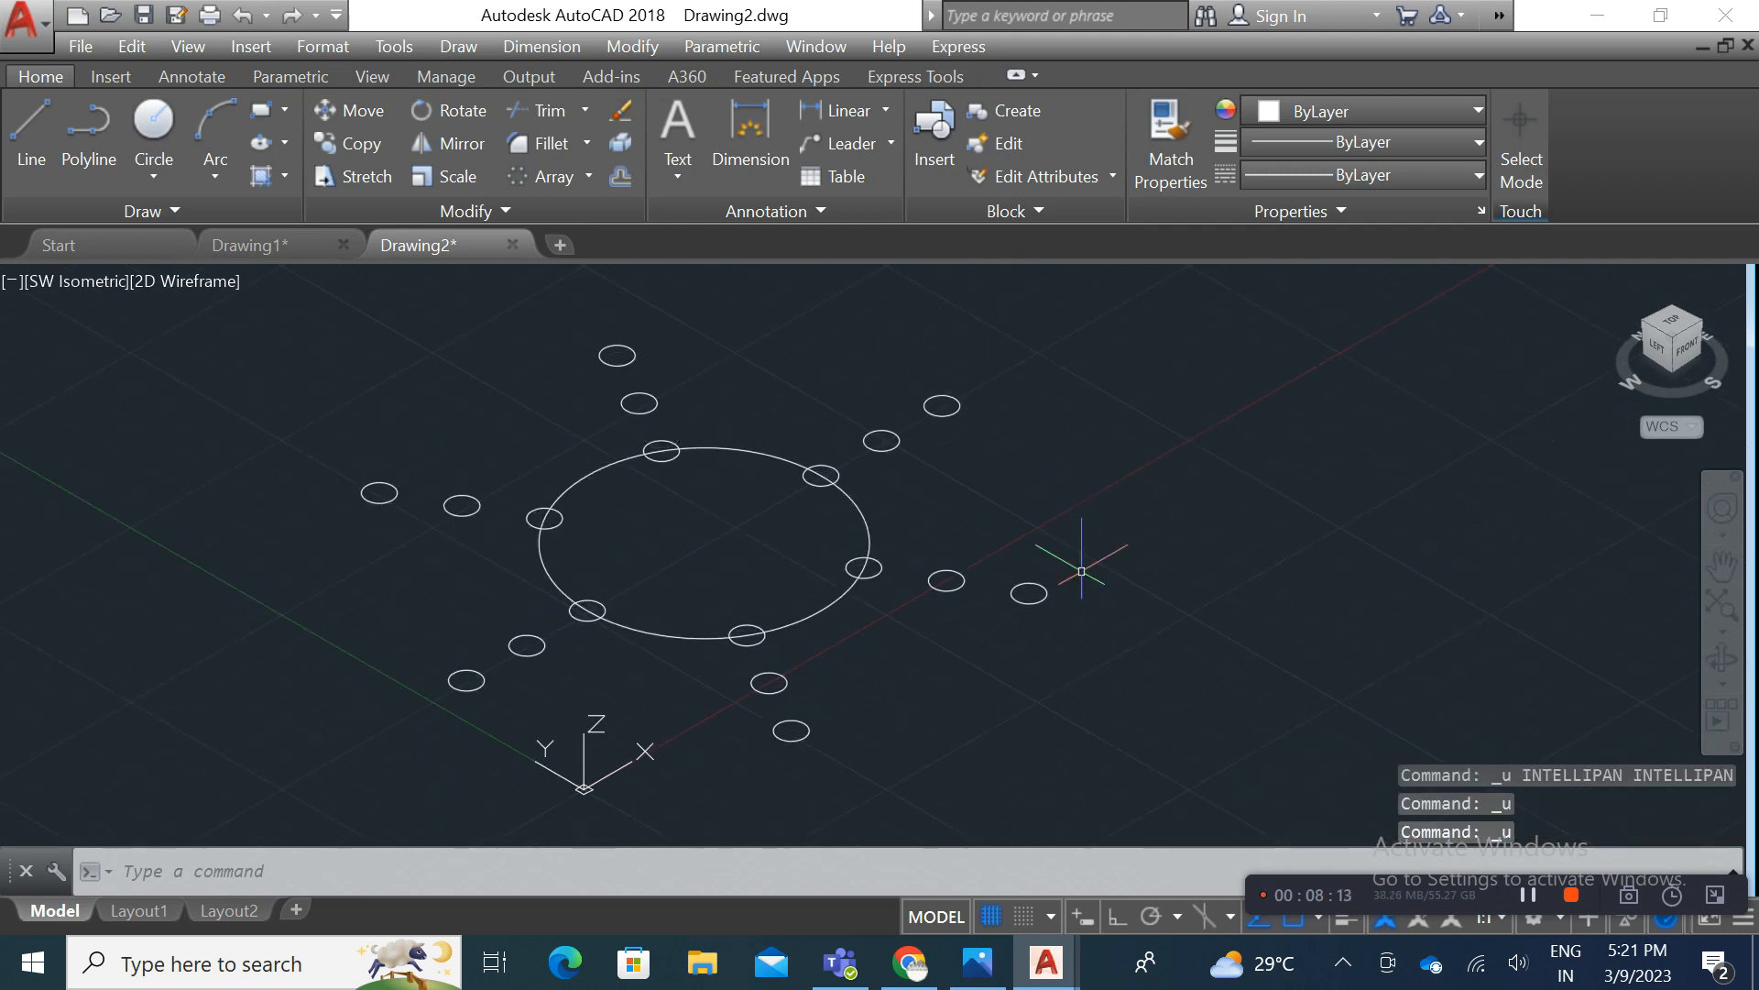
{"action": "key", "text": "ctrl+z"}
{"action": "key", "text": "ctrl+z"}
{"action": "key", "text": "ctrl+z"}
{"action": "key", "text": "ctrl+z"}
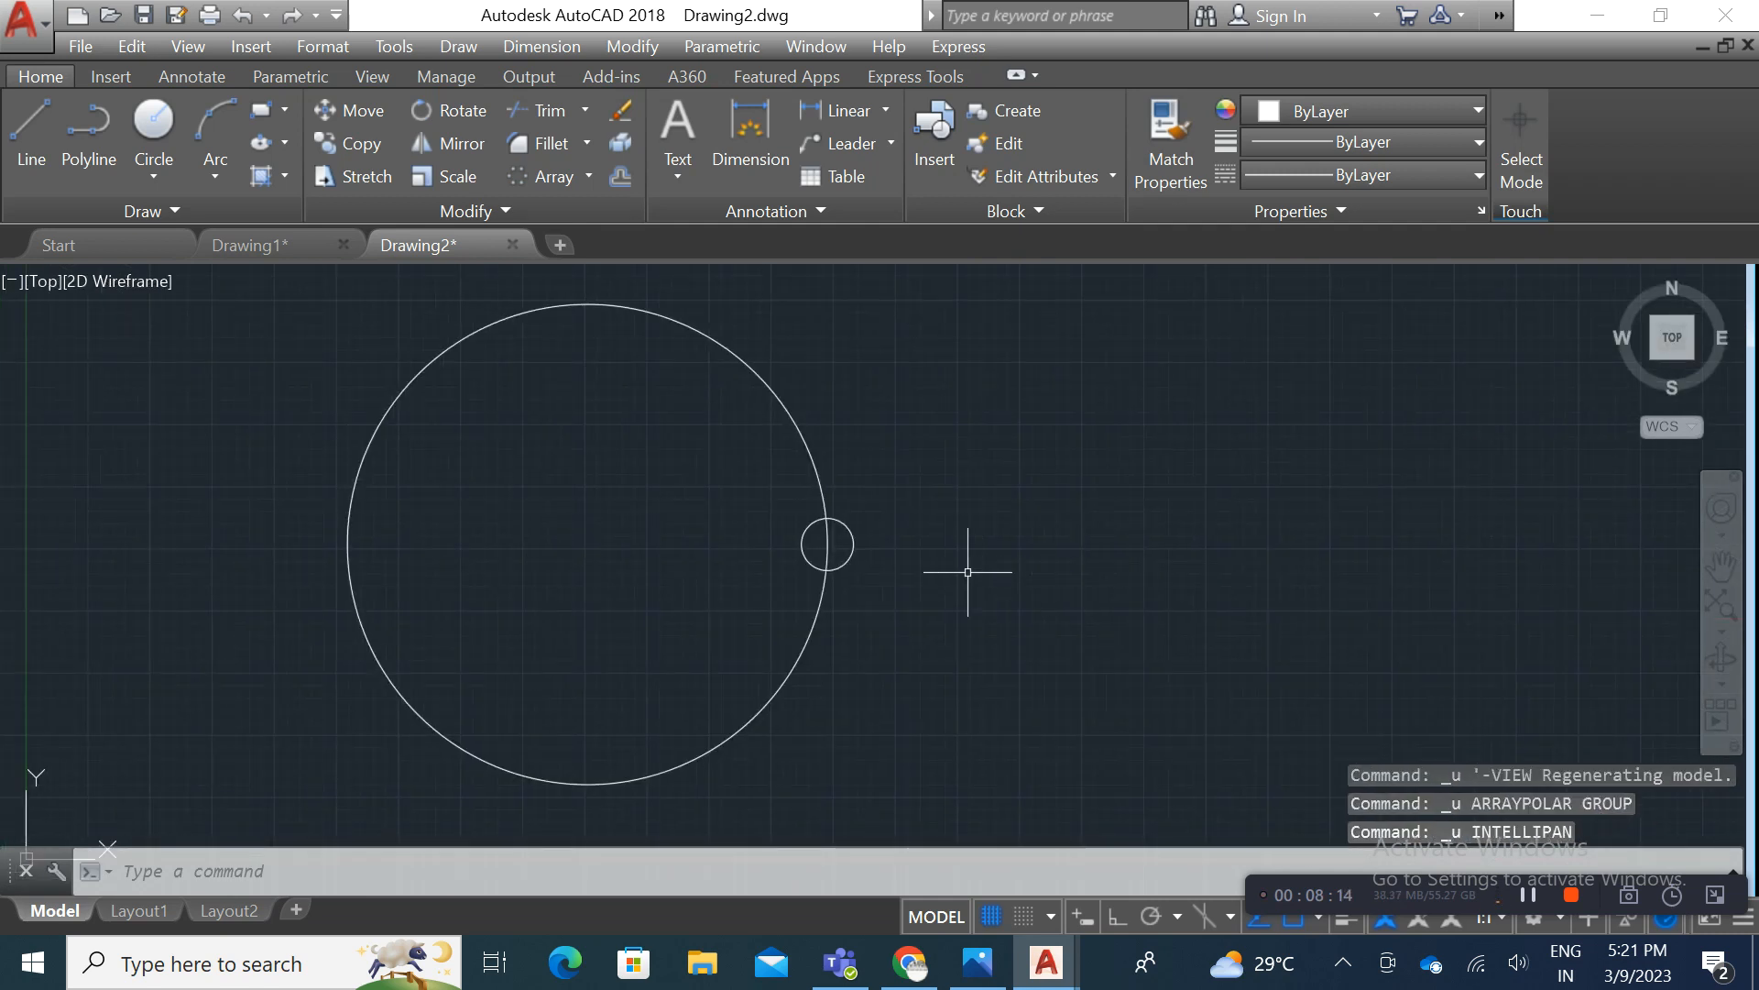
Step: Create an associative polar array of the small circle with 6 items around the large circle's center
{"action": "middle_click_drag", "start_coordinate": [765, 403], "coordinate": [789, 409]}
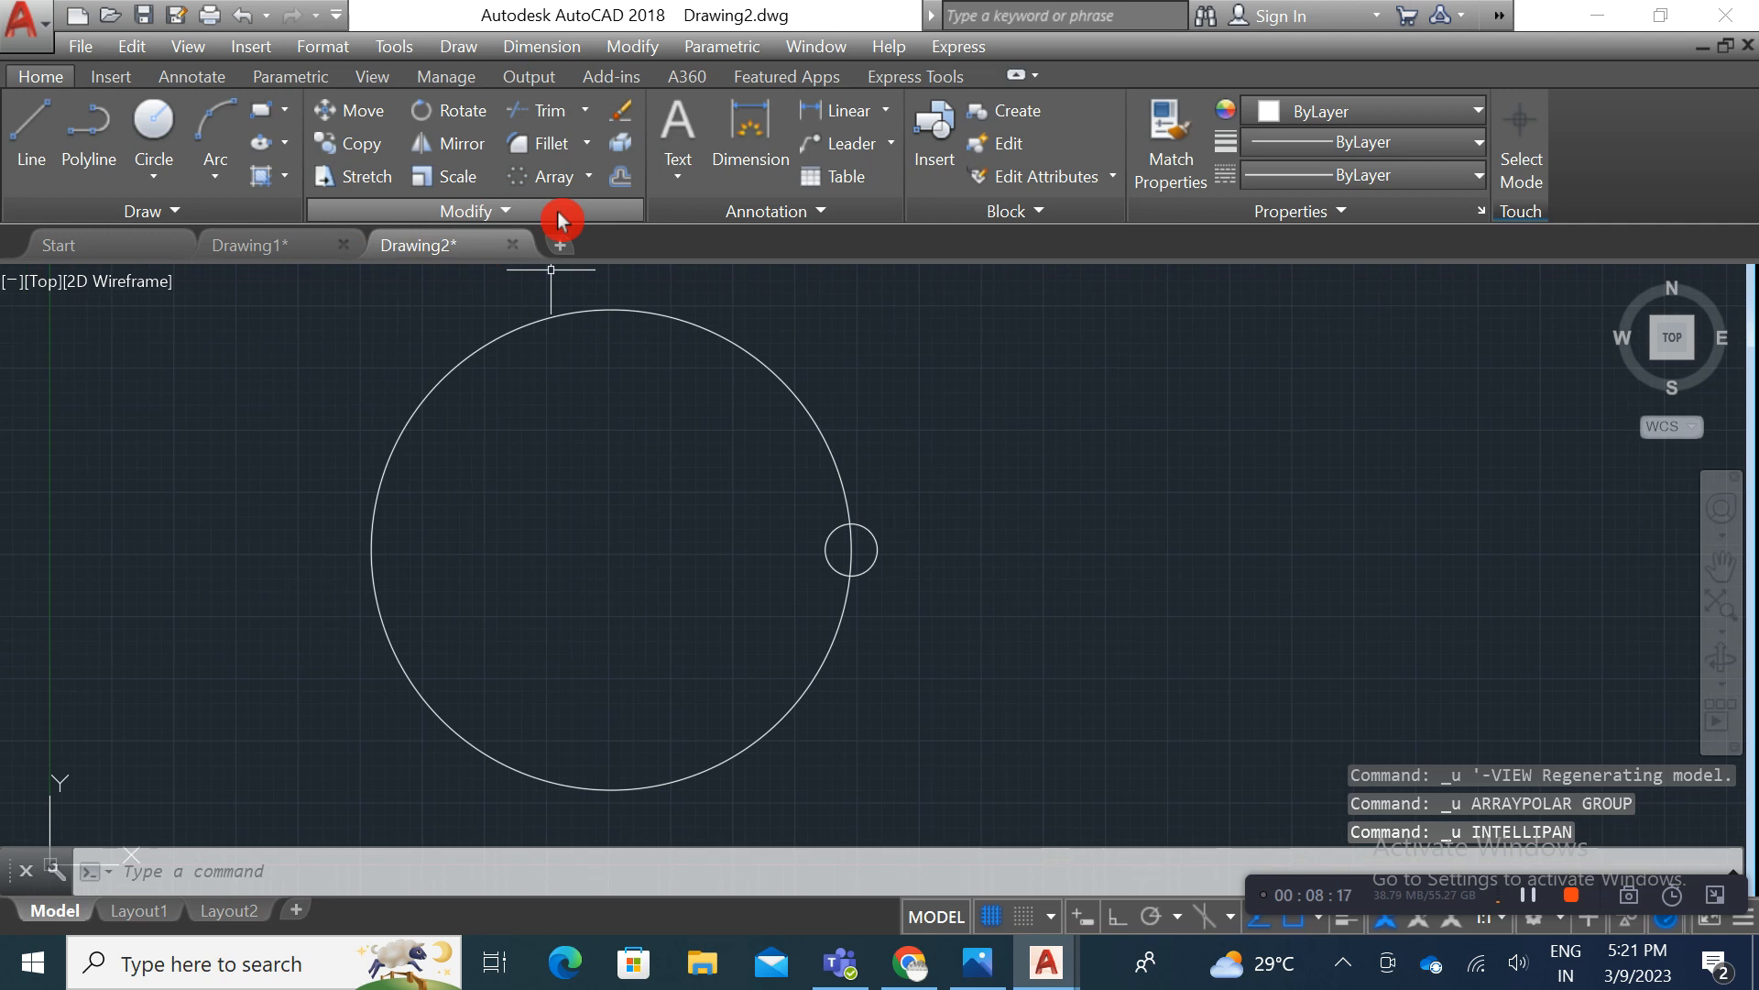
{"action": "left_click", "coordinate": [550, 175]}
{"action": "left_click", "coordinate": [878, 551]}
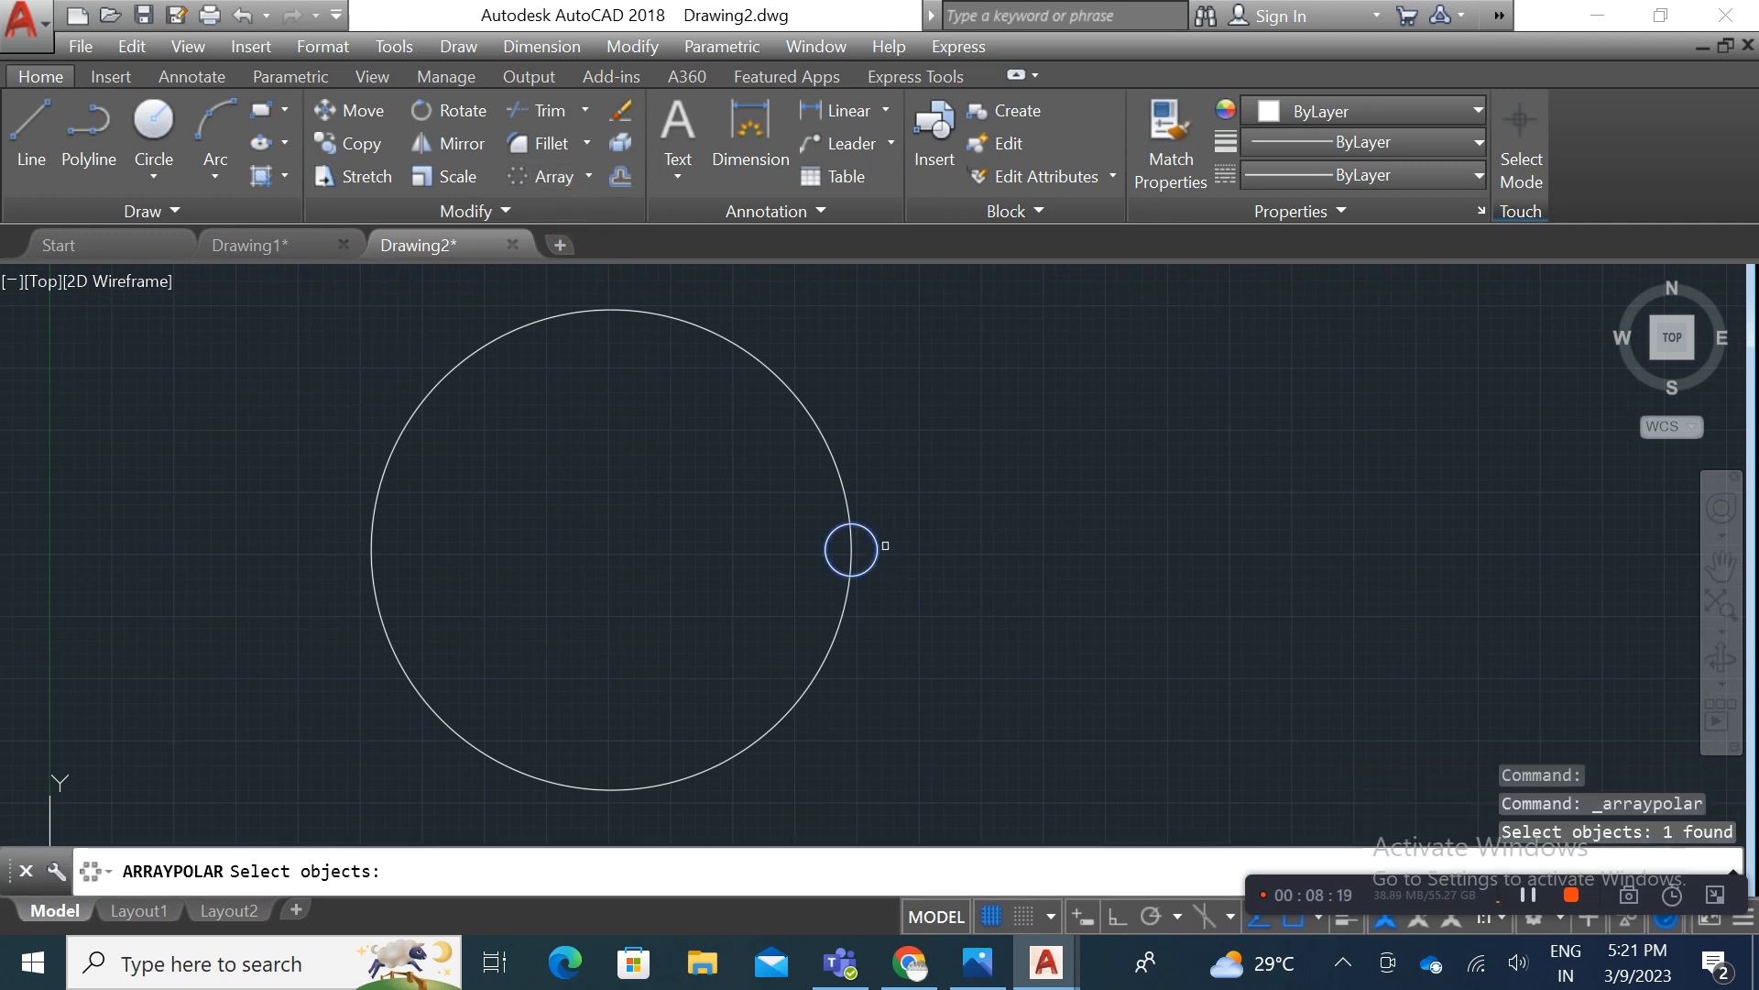
{"action": "key", "text": "Return"}
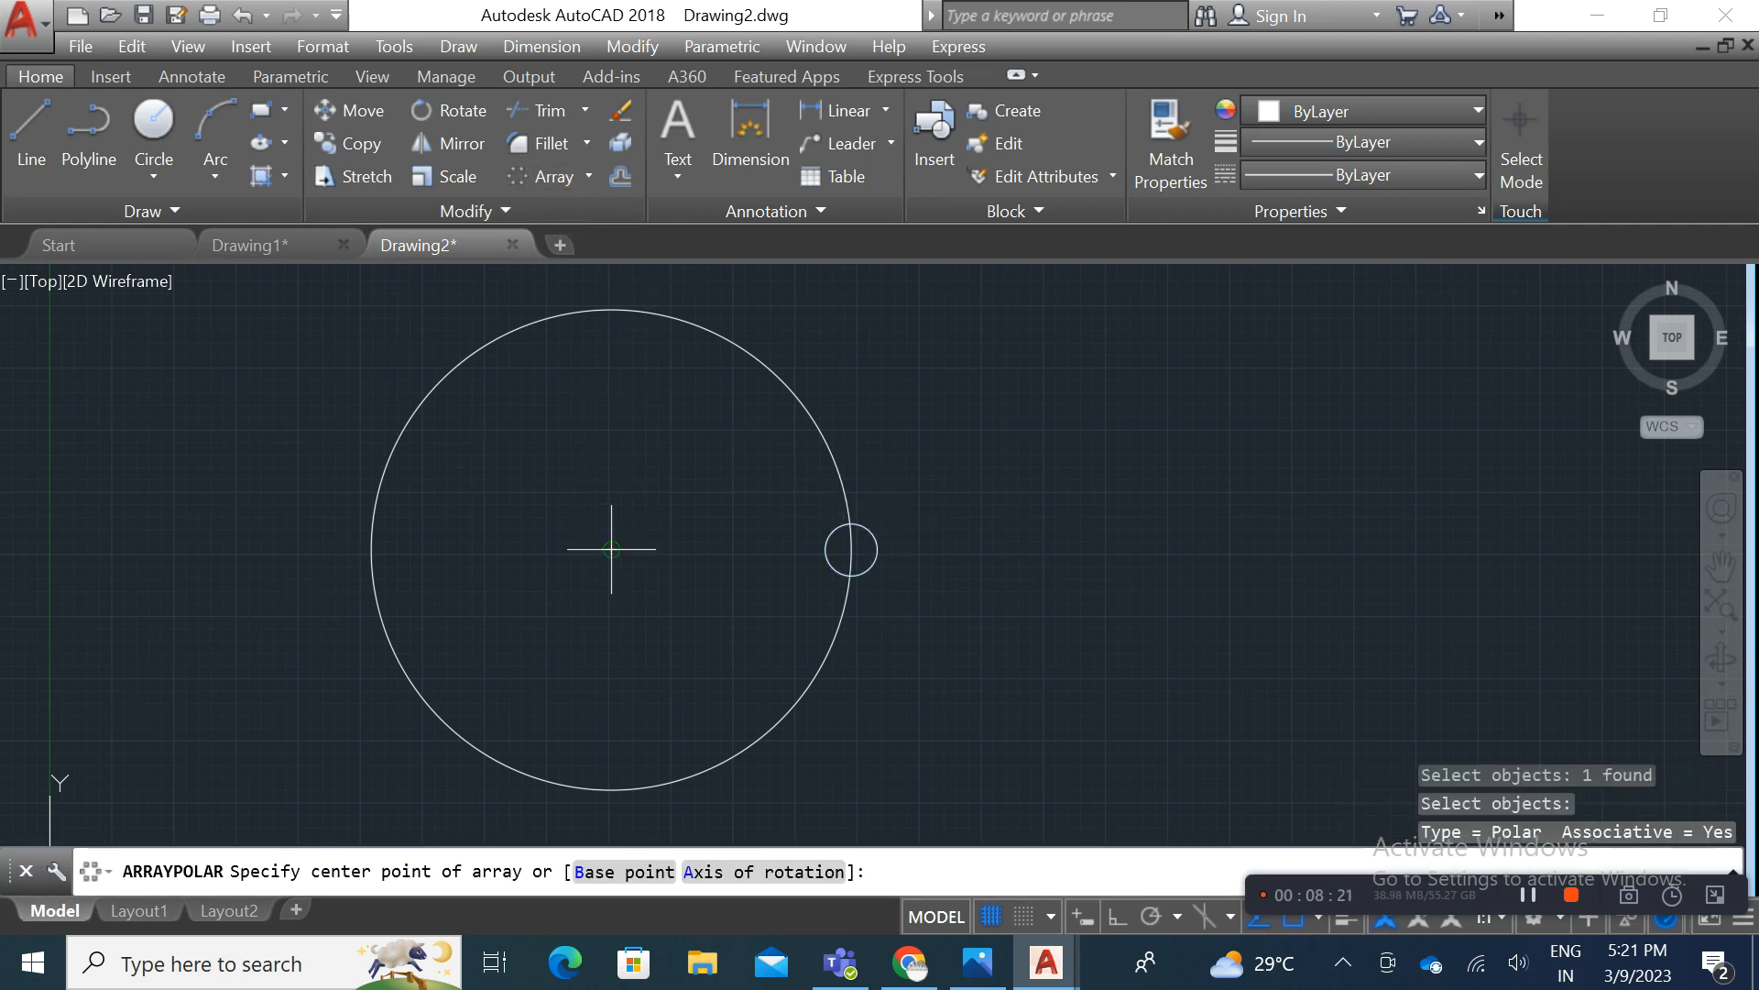
{"action": "left_click", "coordinate": [611, 549]}
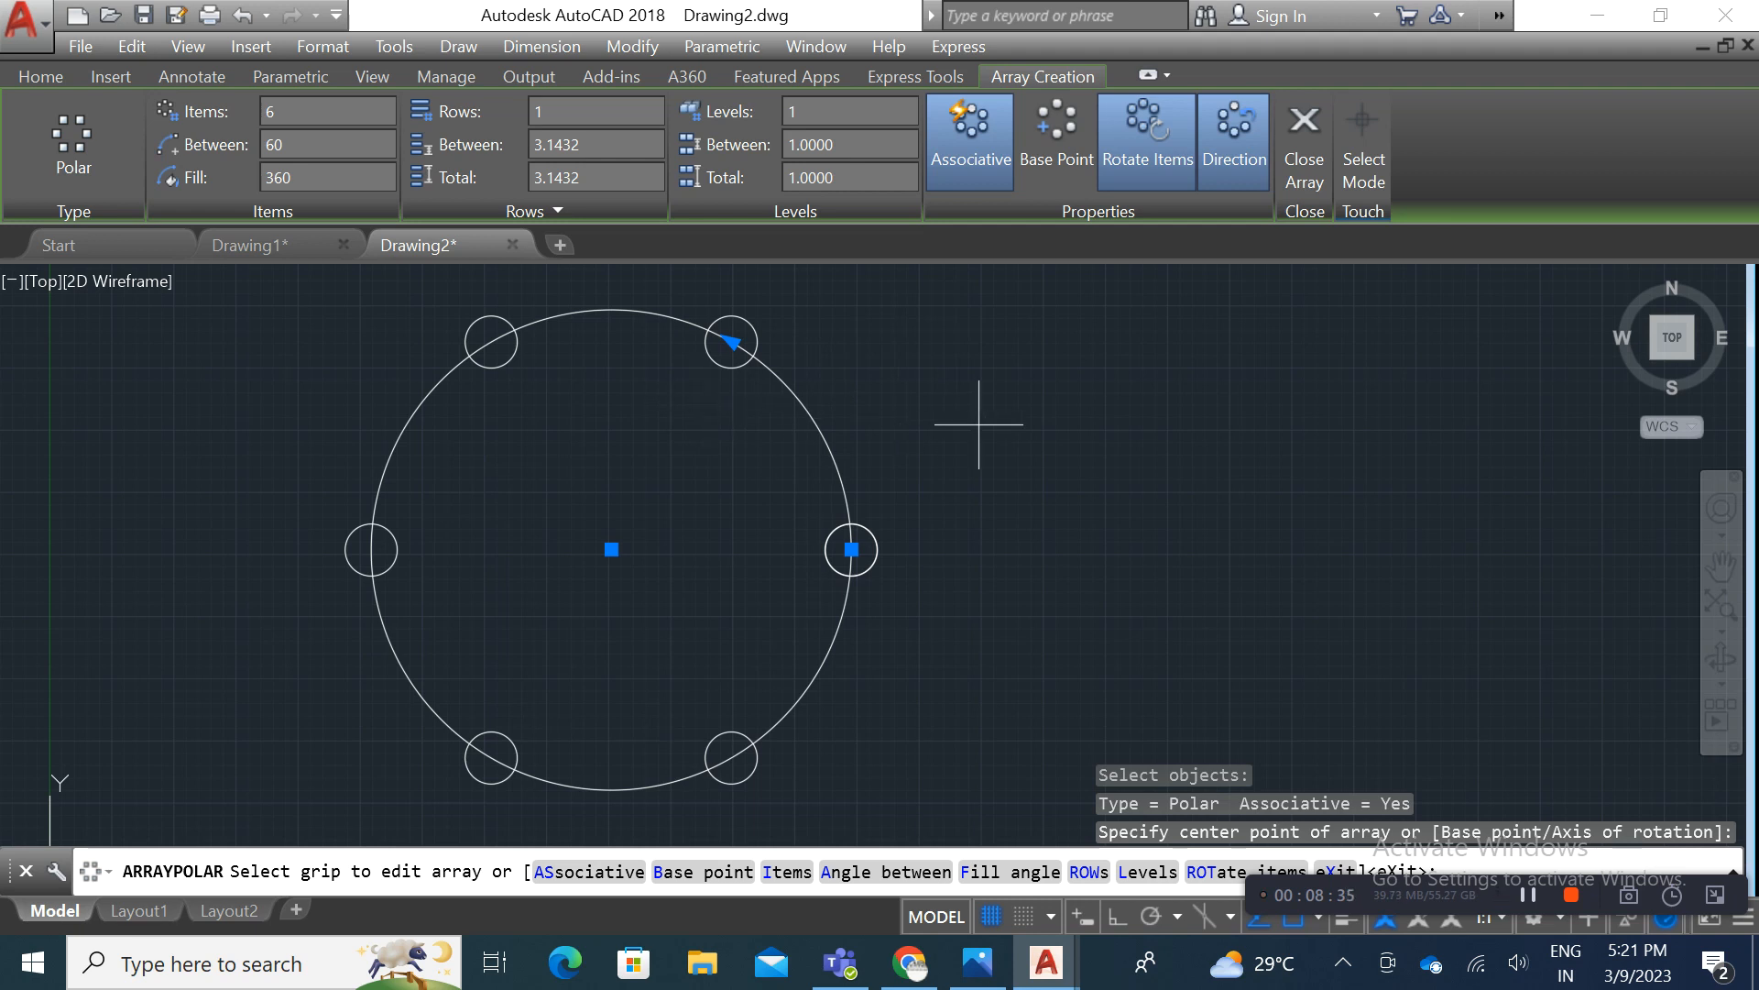
{"action": "key", "text": "Escape"}
{"action": "key", "text": "Escape"}
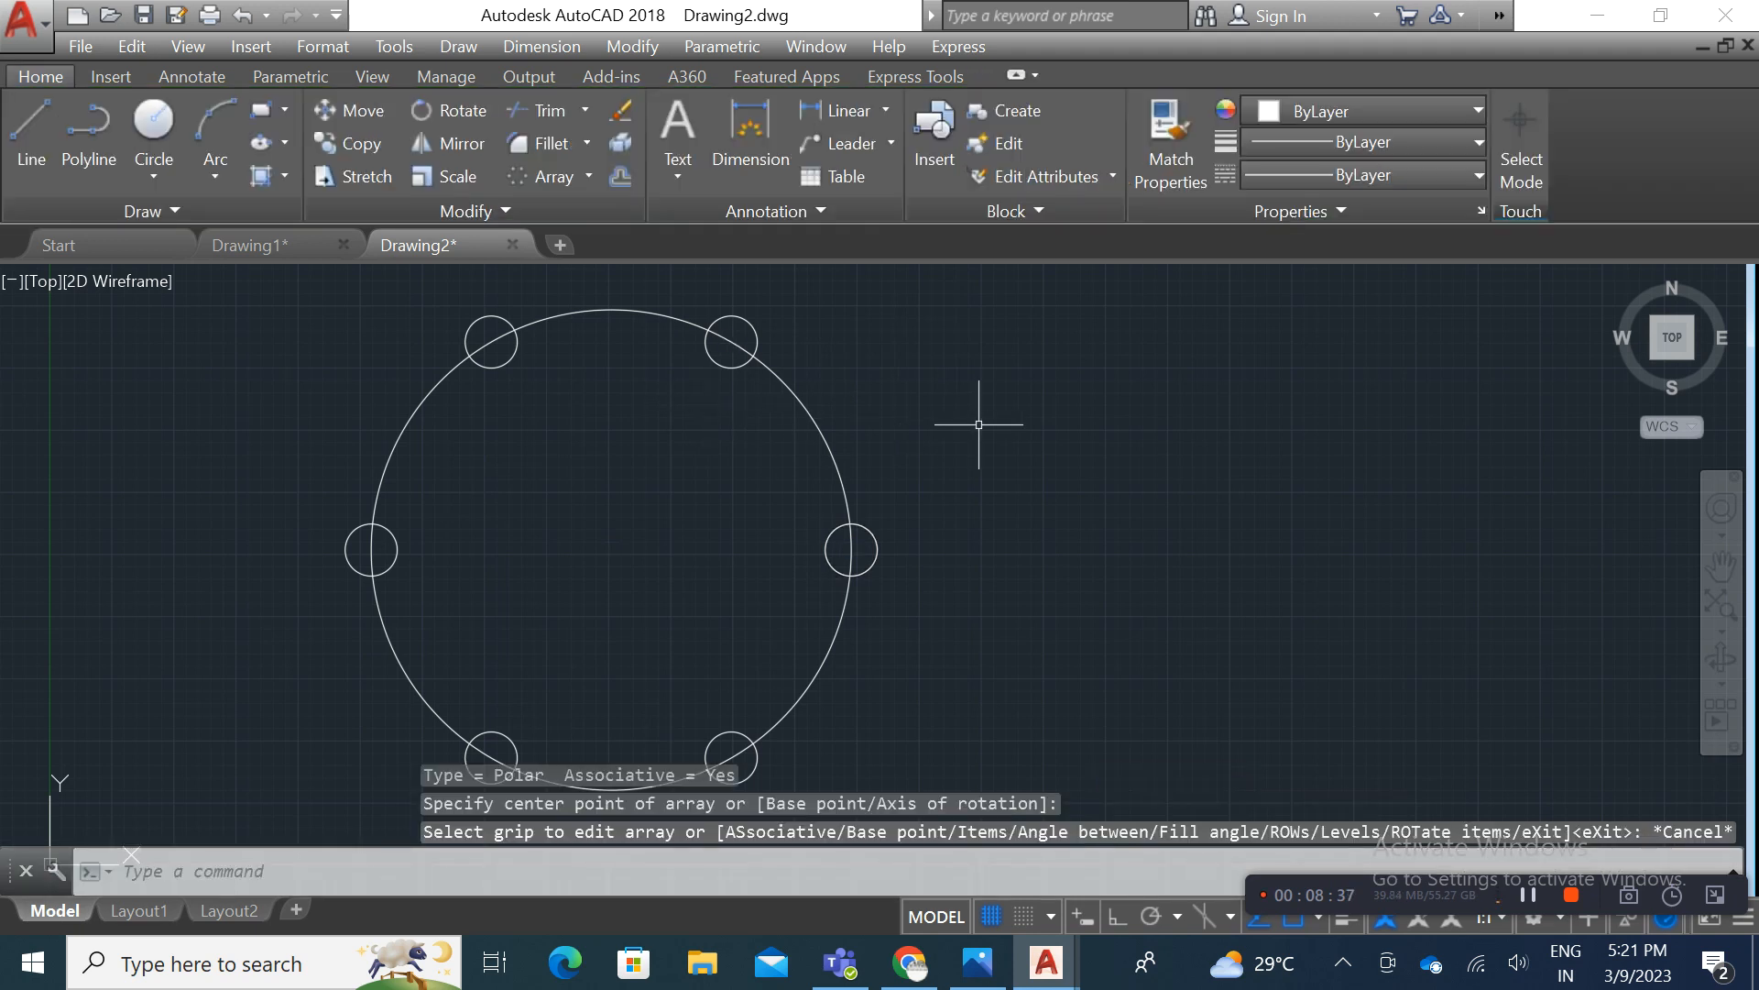
Step: Delete the associative array as a single object and undo the deletion
{"action": "left_click", "coordinate": [853, 544]}
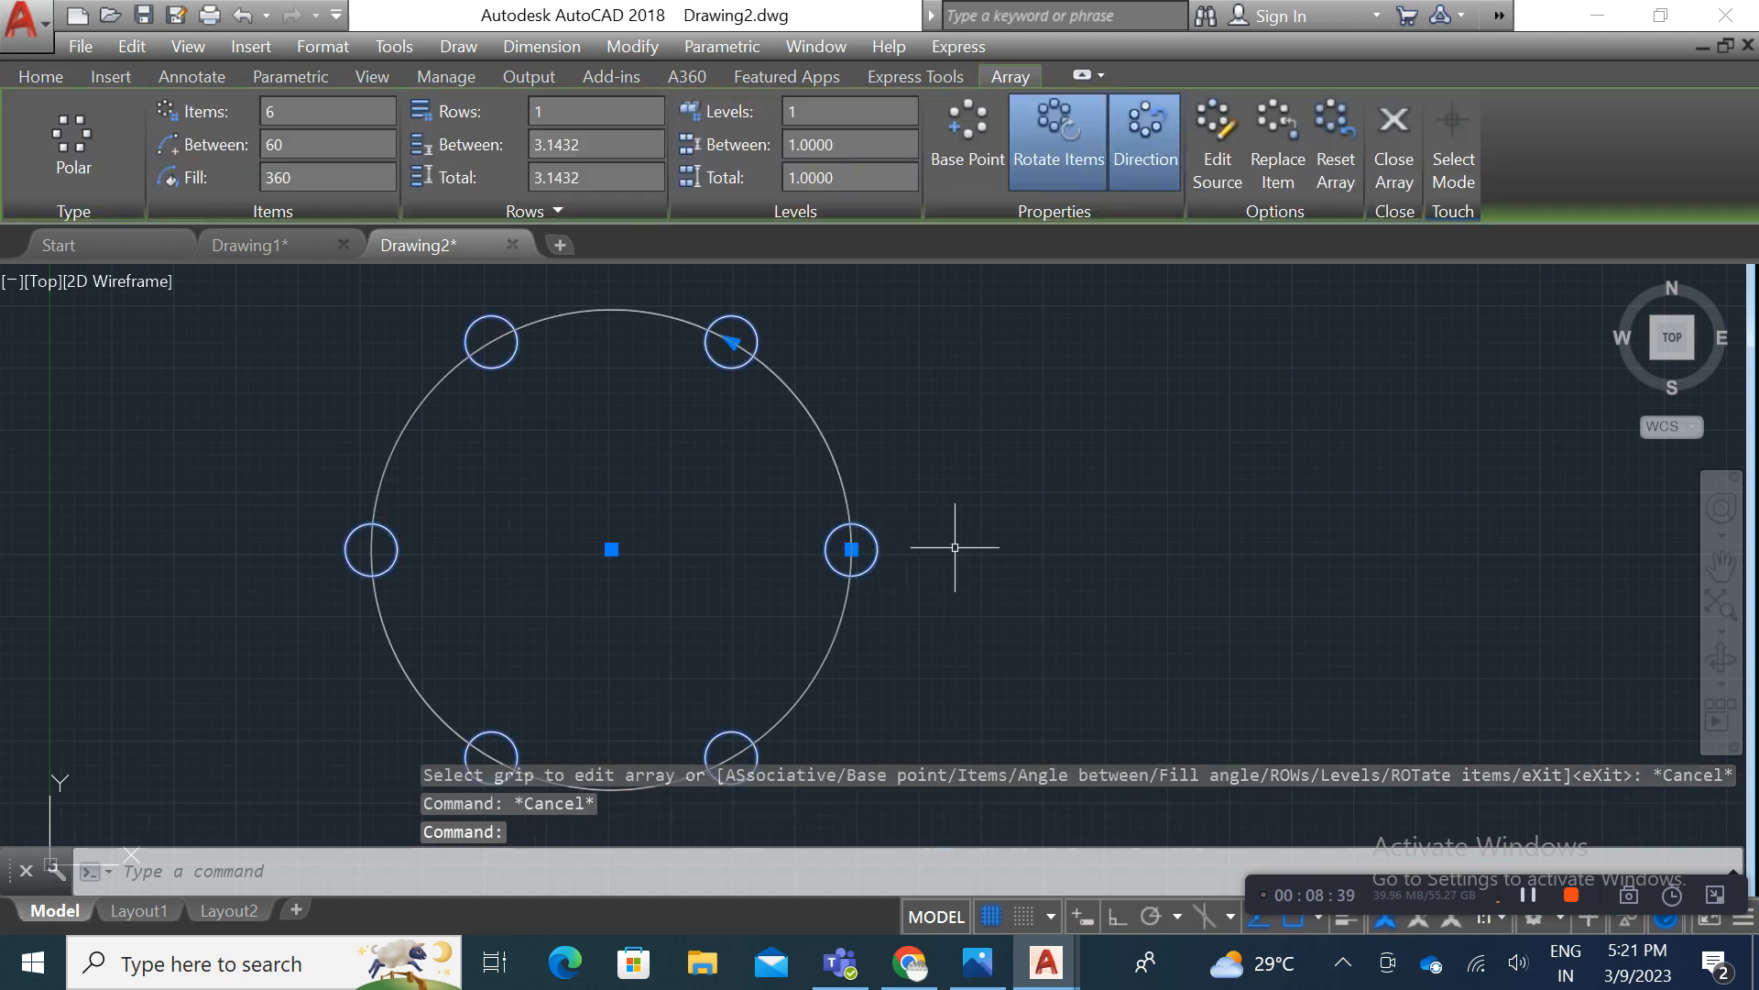
{"action": "middle_click_drag", "start_coordinate": [943, 542], "coordinate": [921, 516]}
{"action": "scroll", "coordinate": [949, 514], "scroll_direction": "down", "scroll_amount": 1}
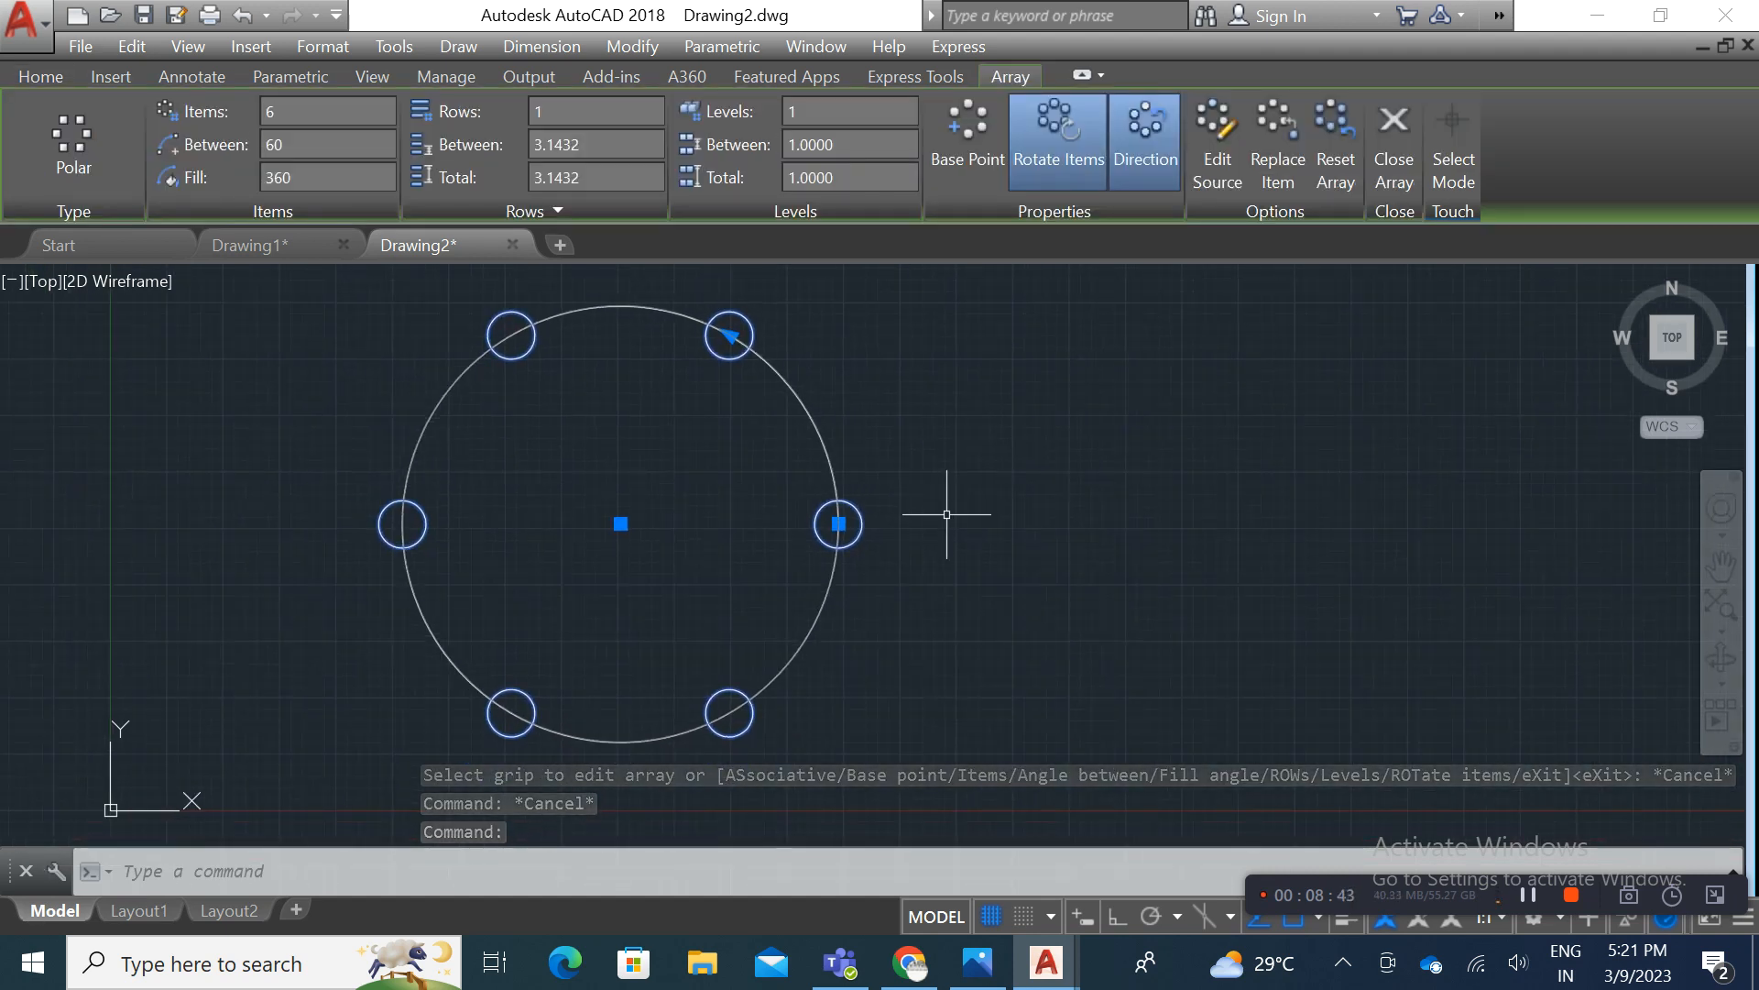
{"action": "key", "text": "Delete"}
{"action": "key", "text": "ctrl+z"}
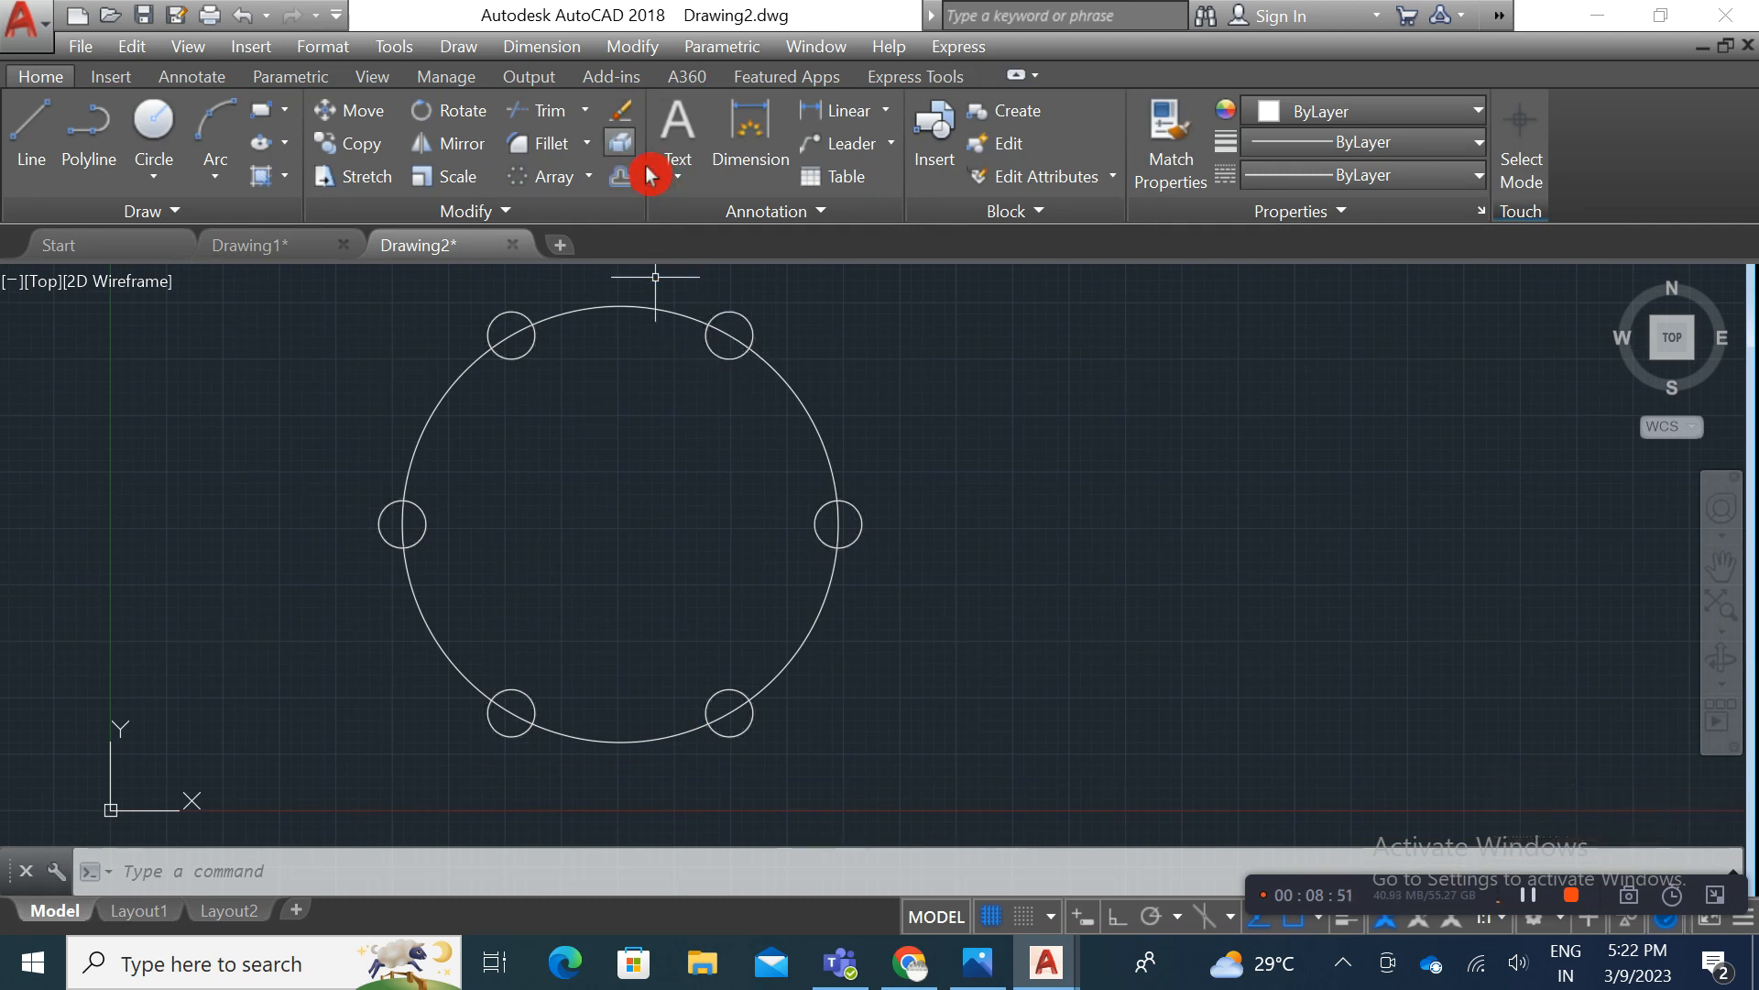
Step: Select the array to check its grouping, and undo its creation
{"action": "middle_click_drag", "start_coordinate": [877, 369], "coordinate": [831, 364]}
{"action": "left_click", "coordinate": [814, 514]}
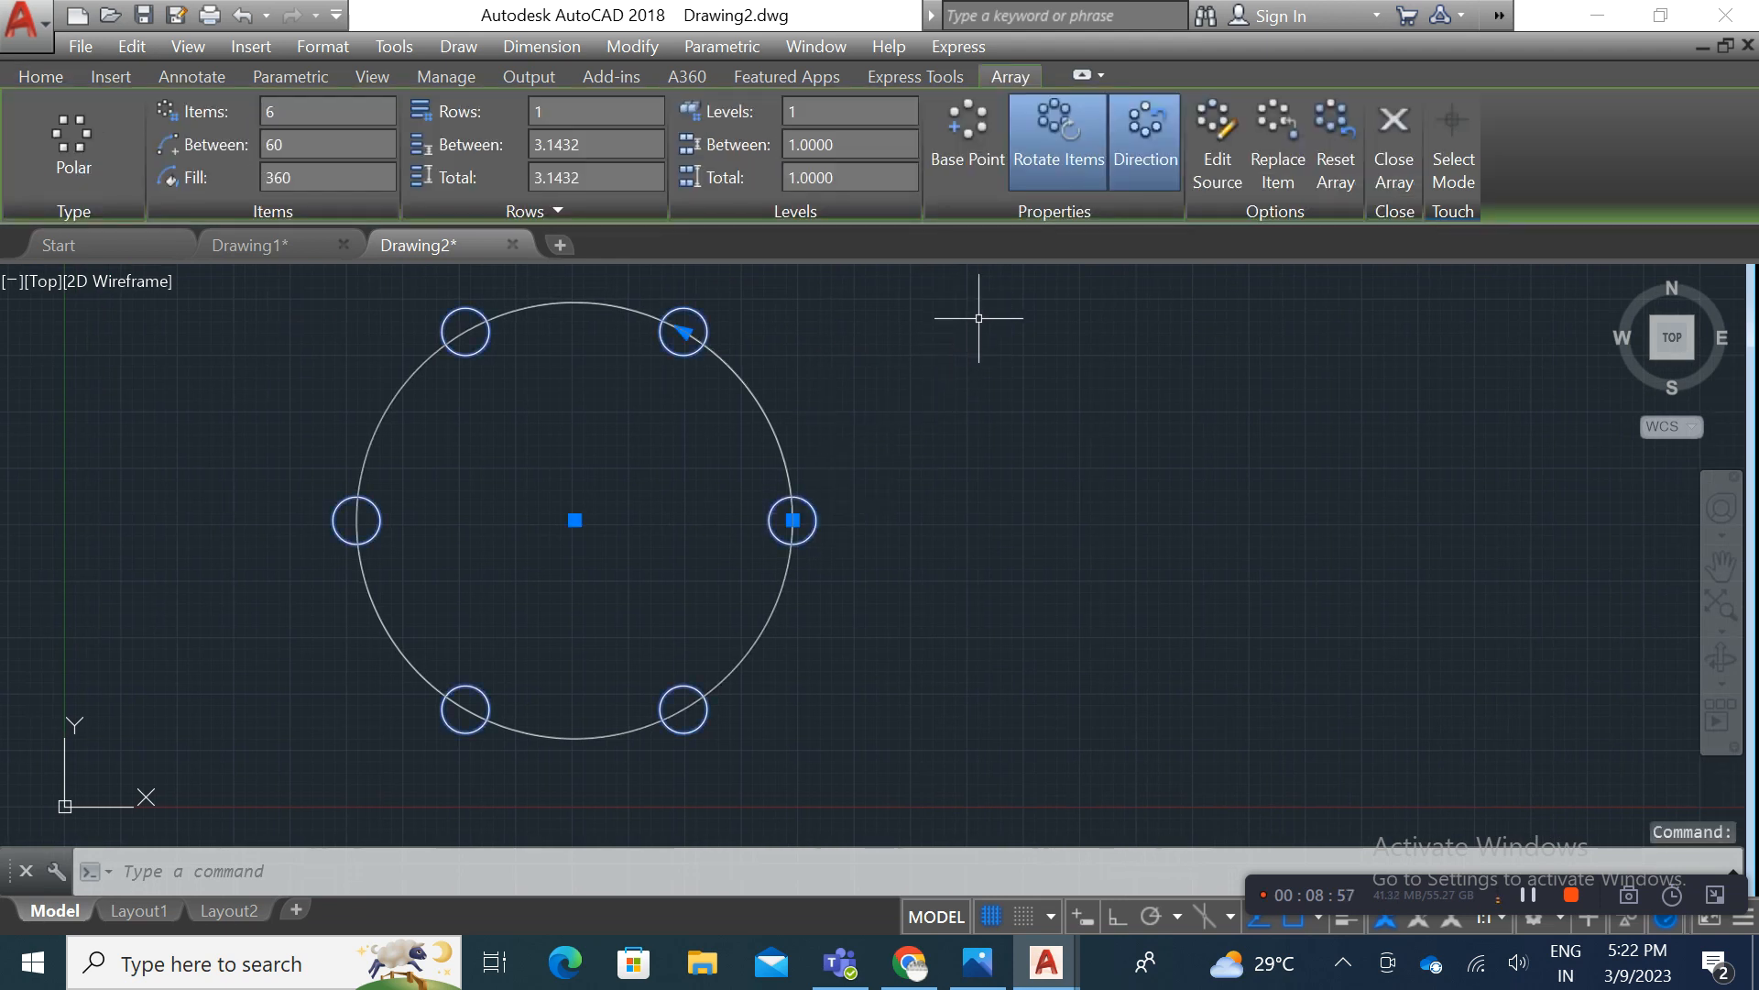
{"action": "middle_click_drag", "start_coordinate": [975, 318], "coordinate": [971, 338]}
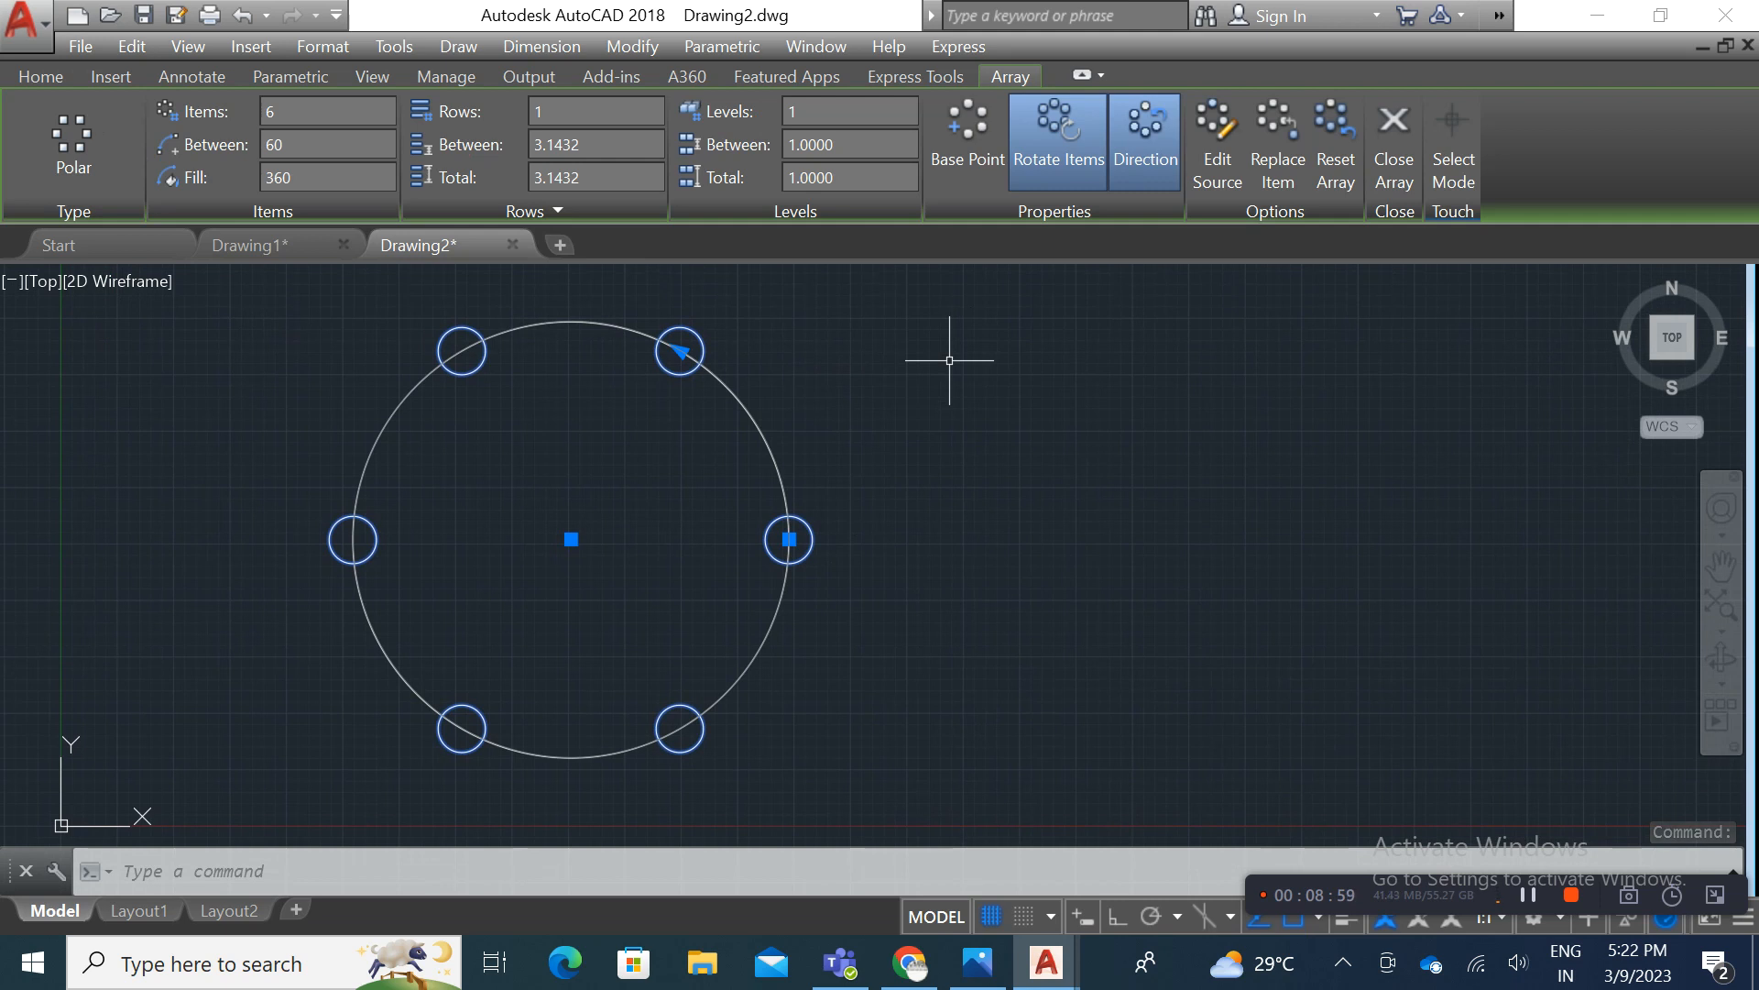
{"action": "key", "text": "ctrl+z"}
{"action": "key", "text": "ctrl+z"}
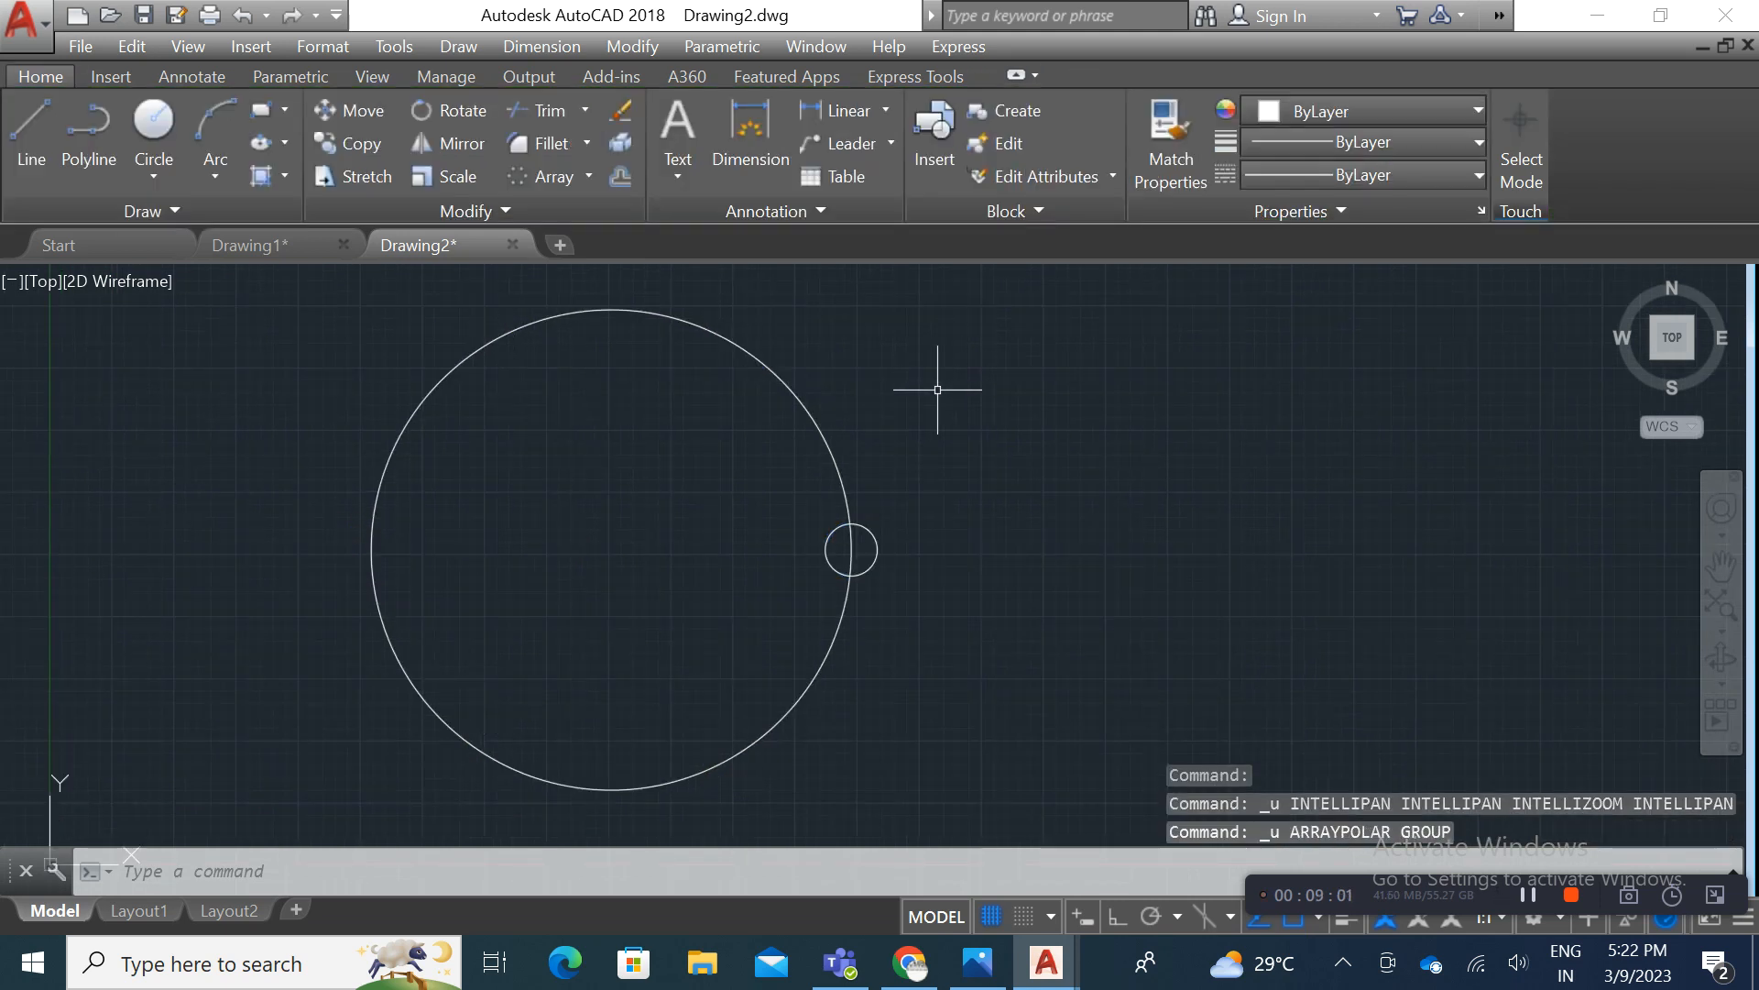
Step: Create a 6-item polar array of the small circle around the large circle's center with the Associative option turned off
{"action": "type", "text": "A"}
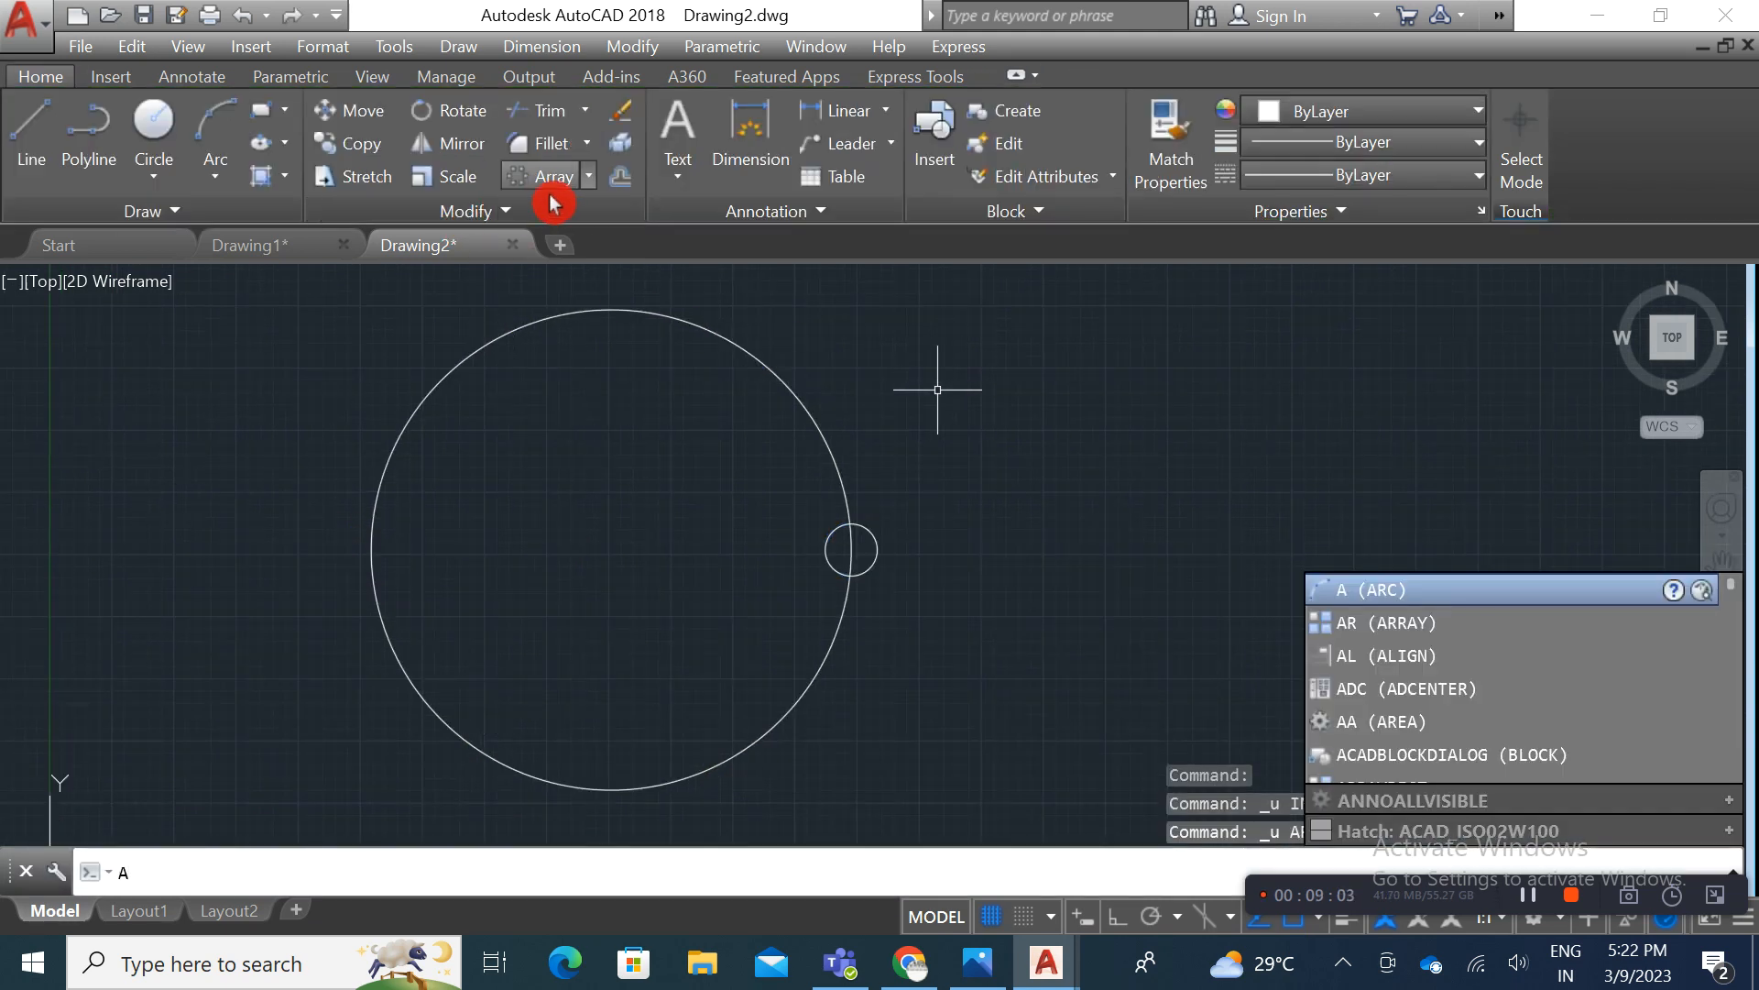
{"action": "left_click", "coordinate": [548, 176]}
{"action": "left_click", "coordinate": [839, 537]}
{"action": "key", "text": "Return"}
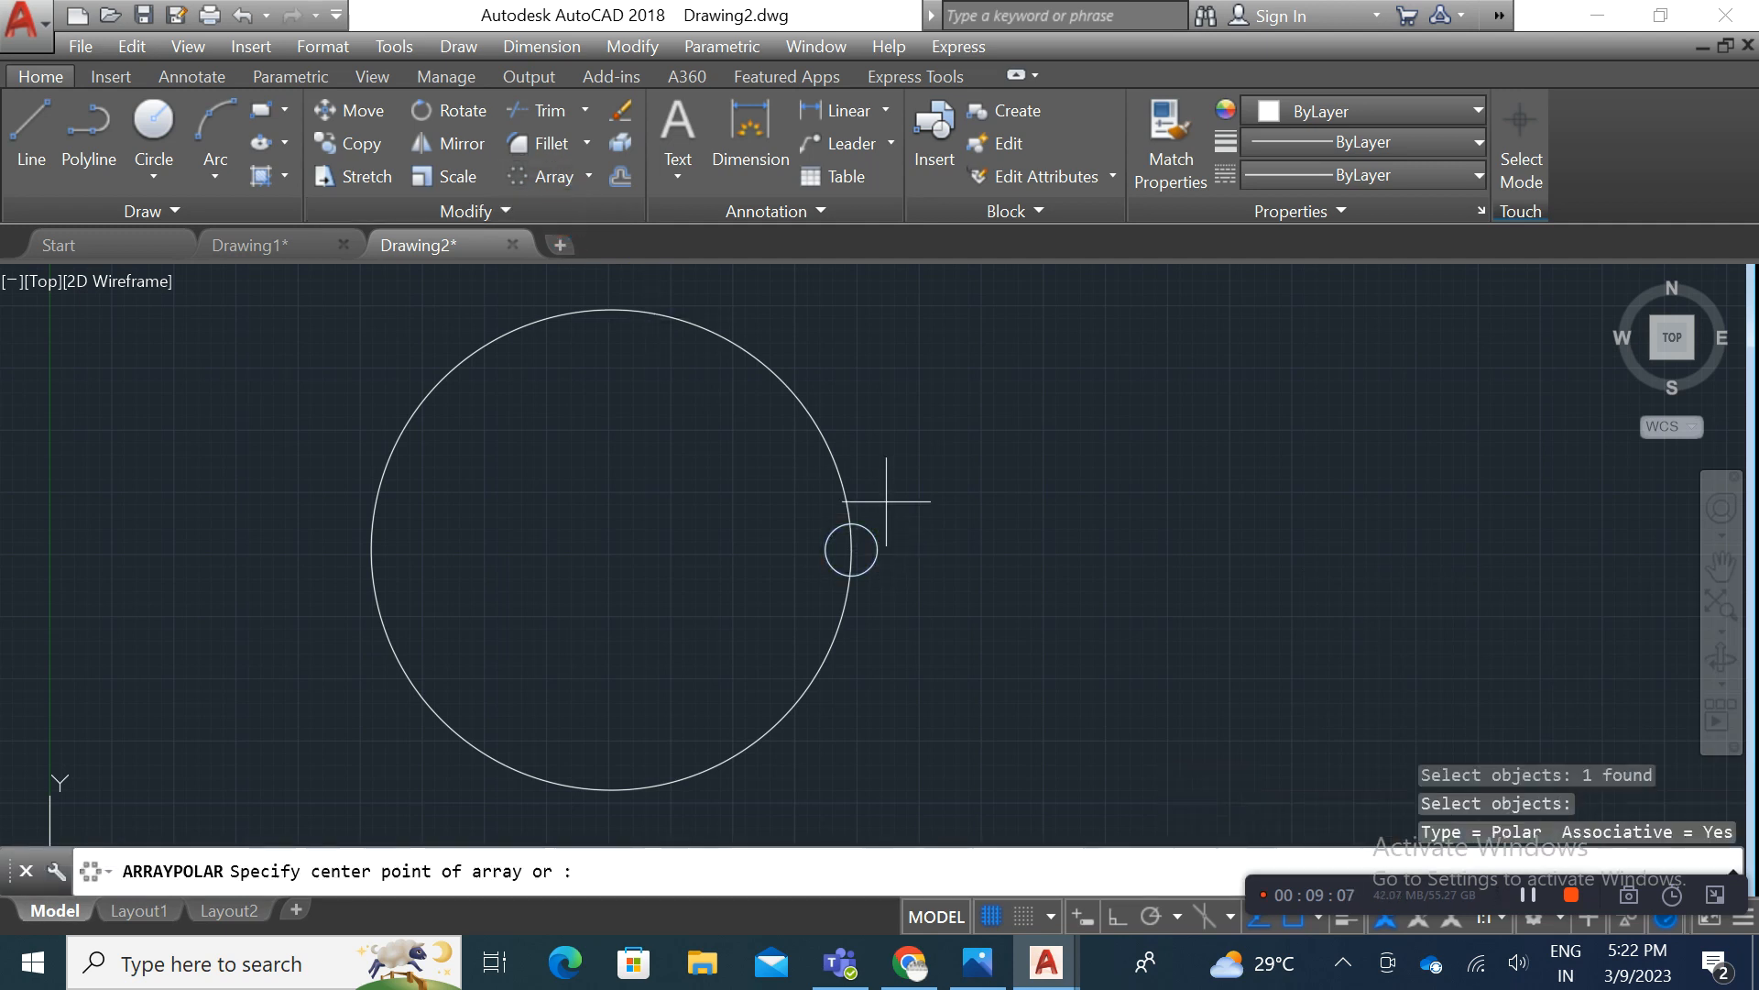
{"action": "left_click", "coordinate": [611, 549]}
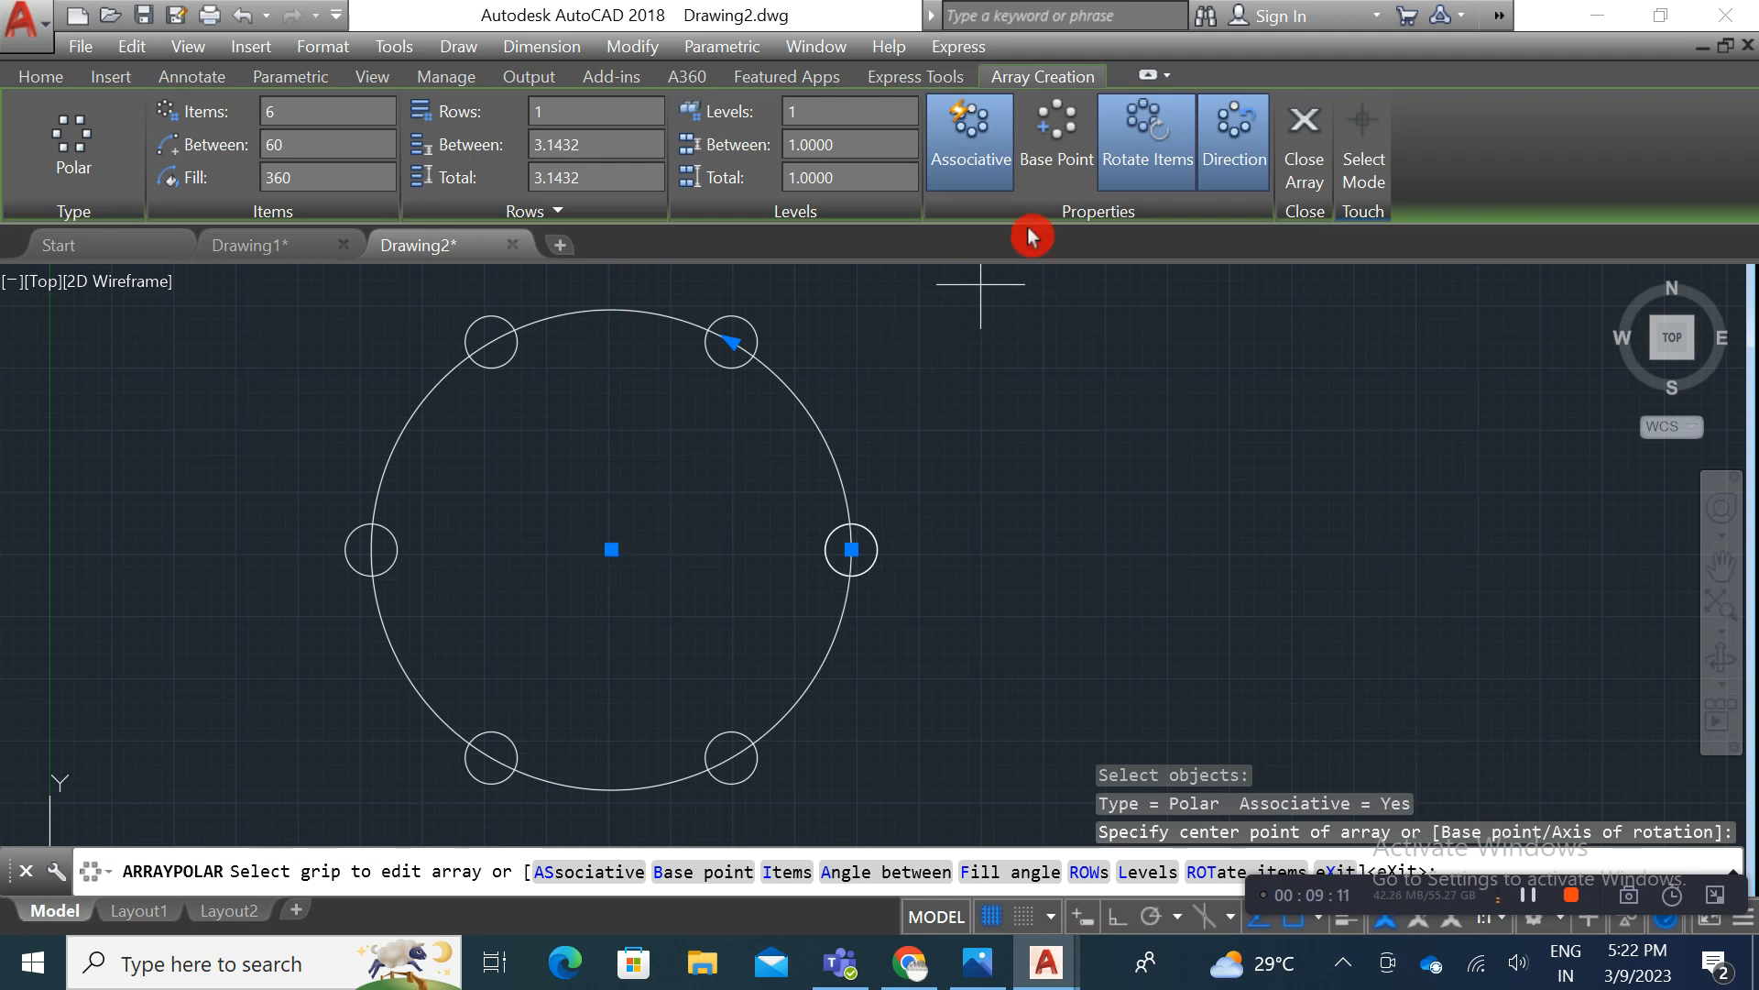
{"action": "left_click", "coordinate": [996, 181]}
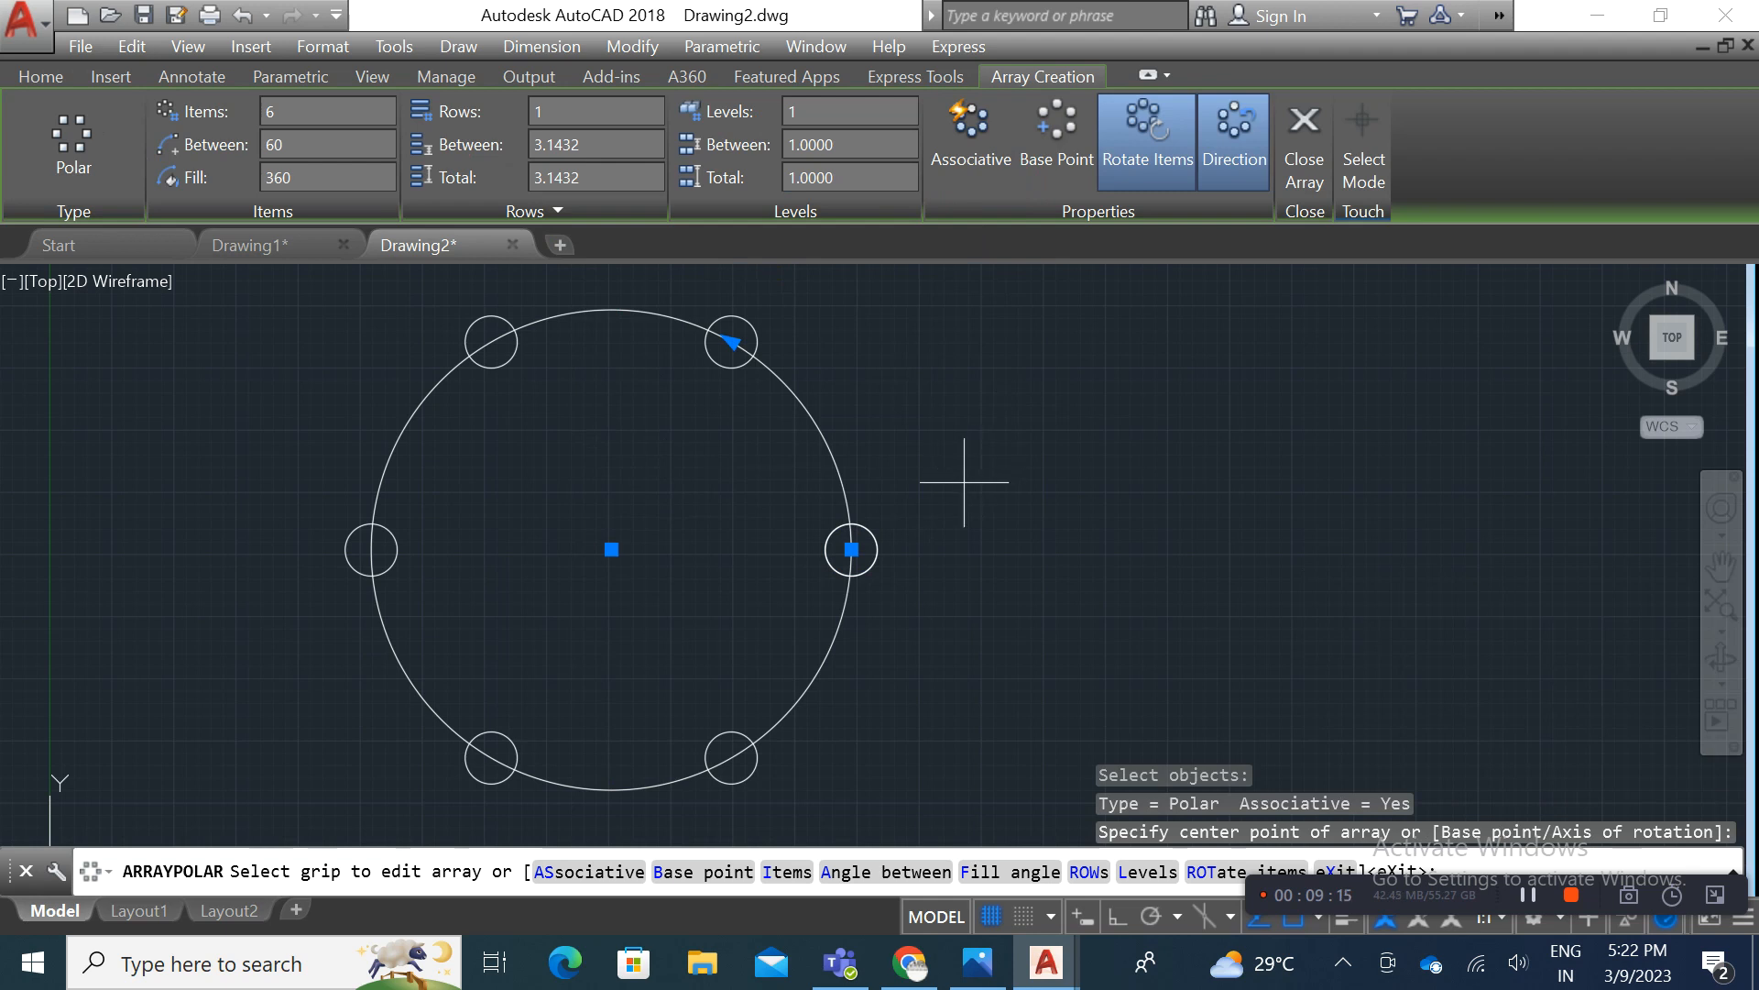
Step: Finish the non-associative array and select three of the small circles one by one to check whether they are separate objects
{"action": "key", "text": "Escape"}
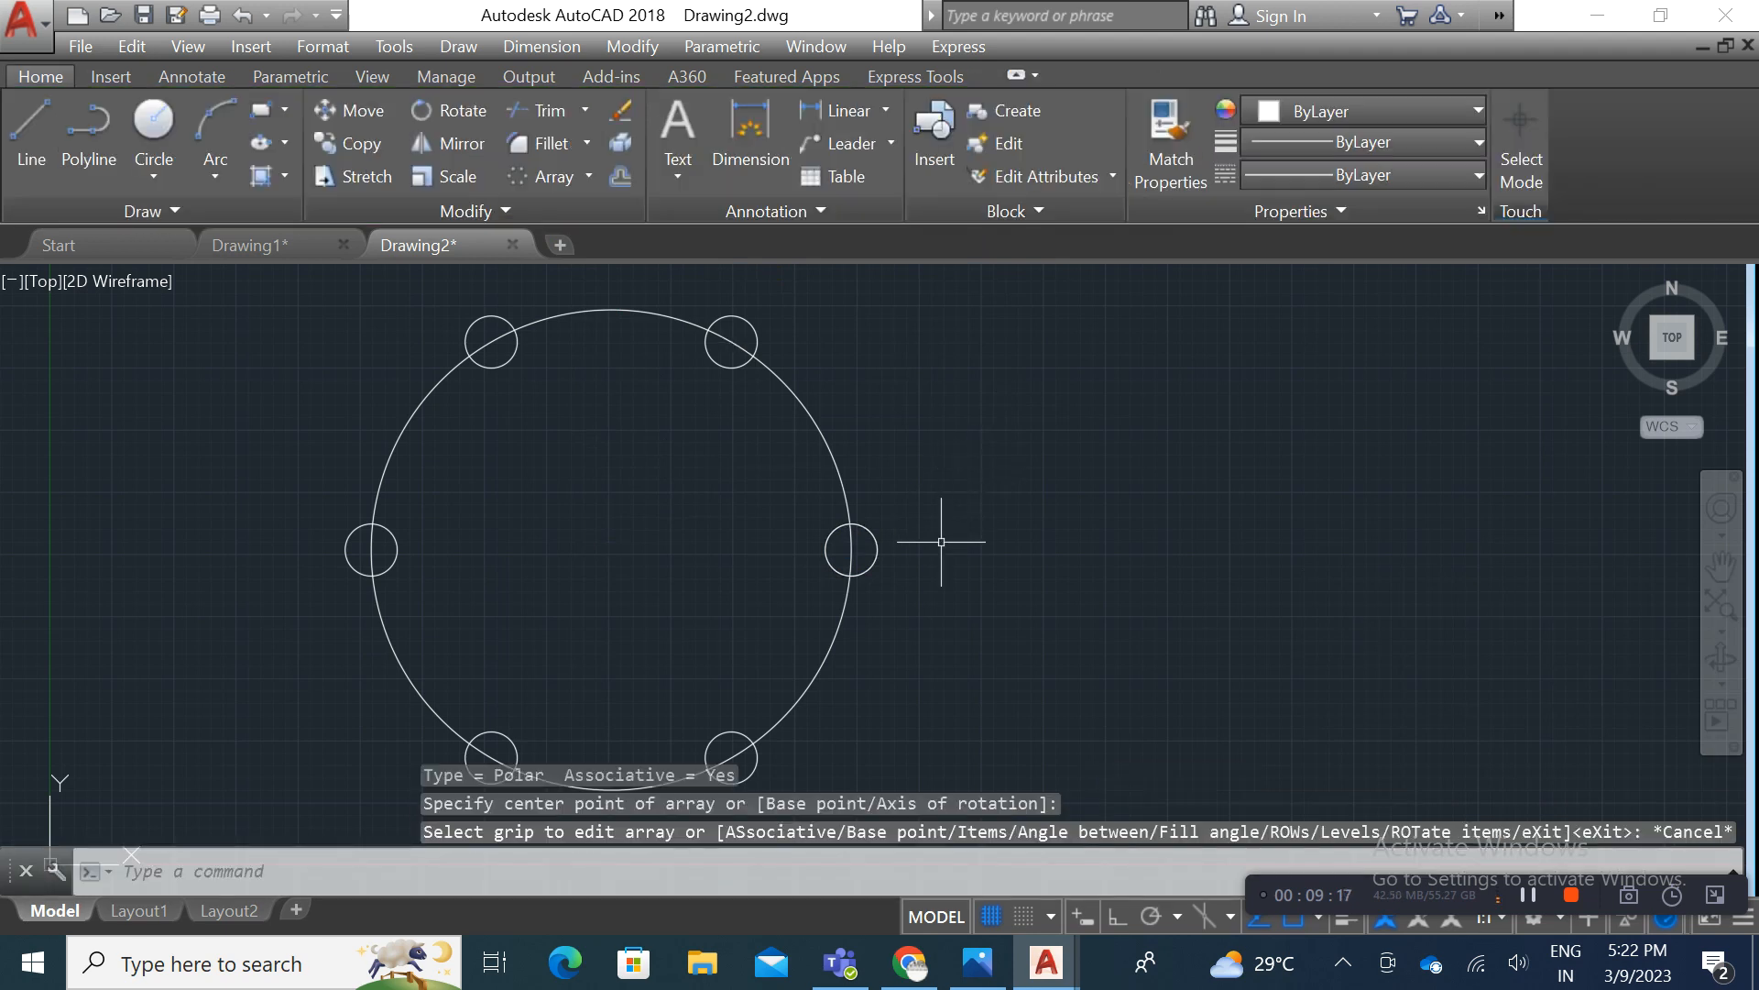
{"action": "left_click", "coordinate": [876, 548]}
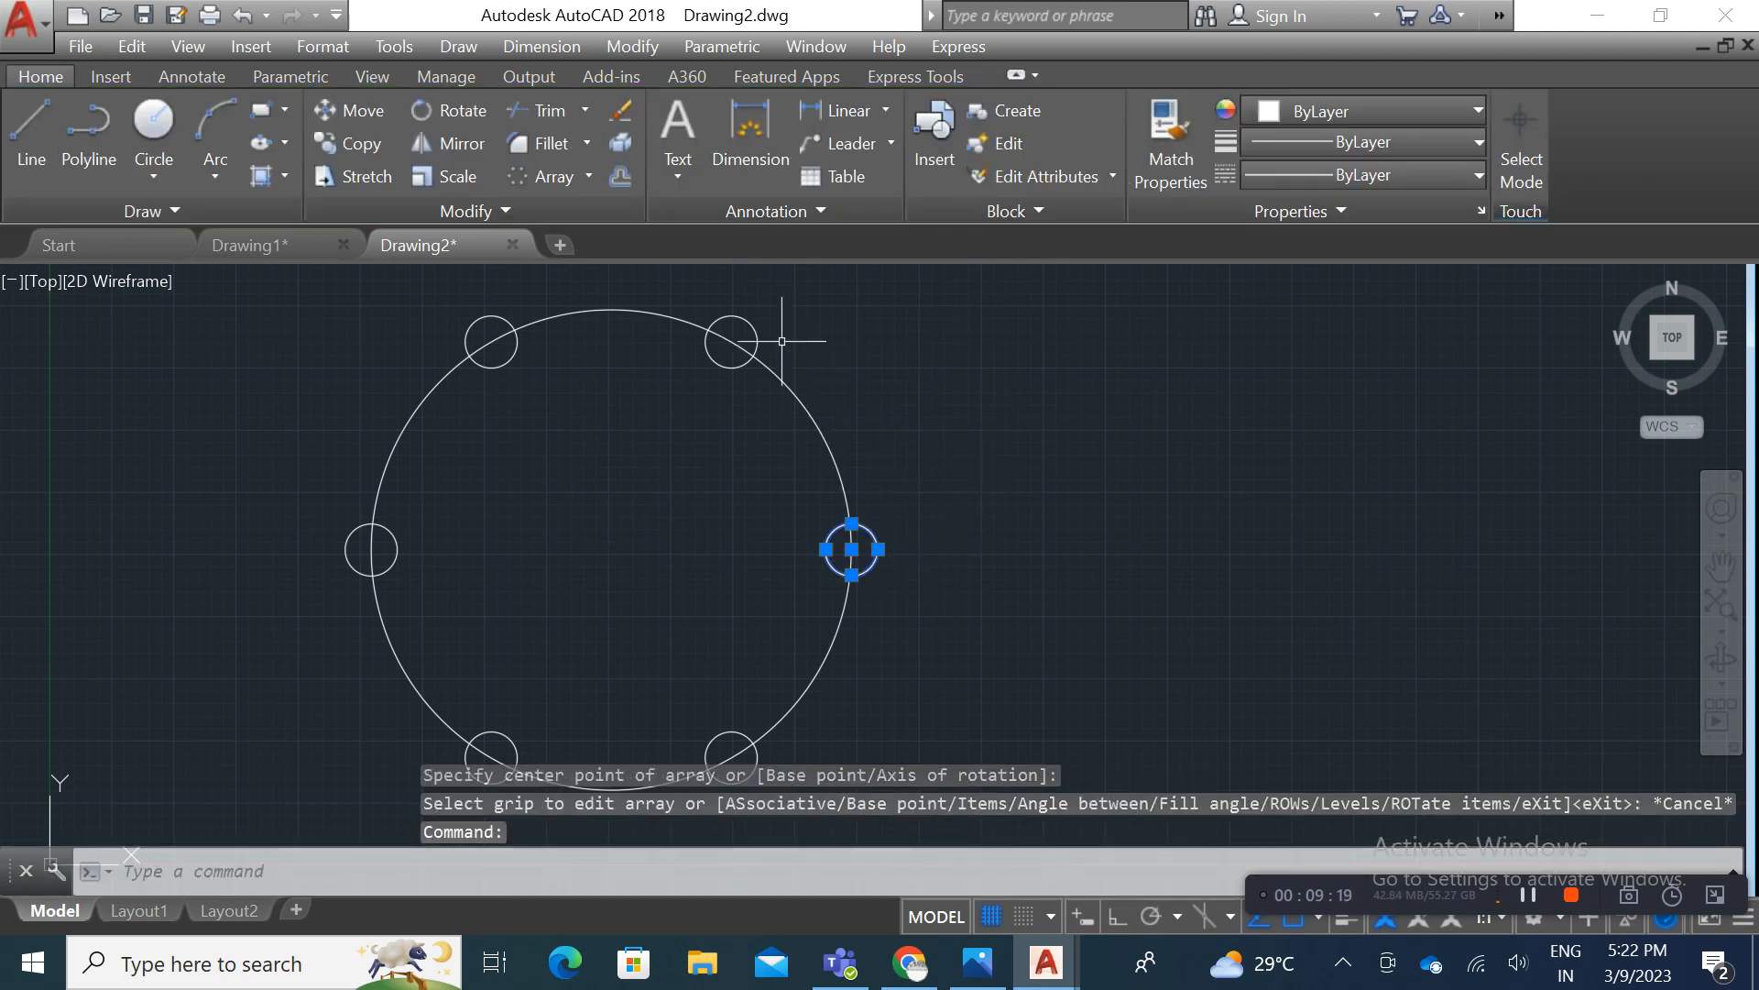
{"action": "left_click", "coordinate": [756, 332]}
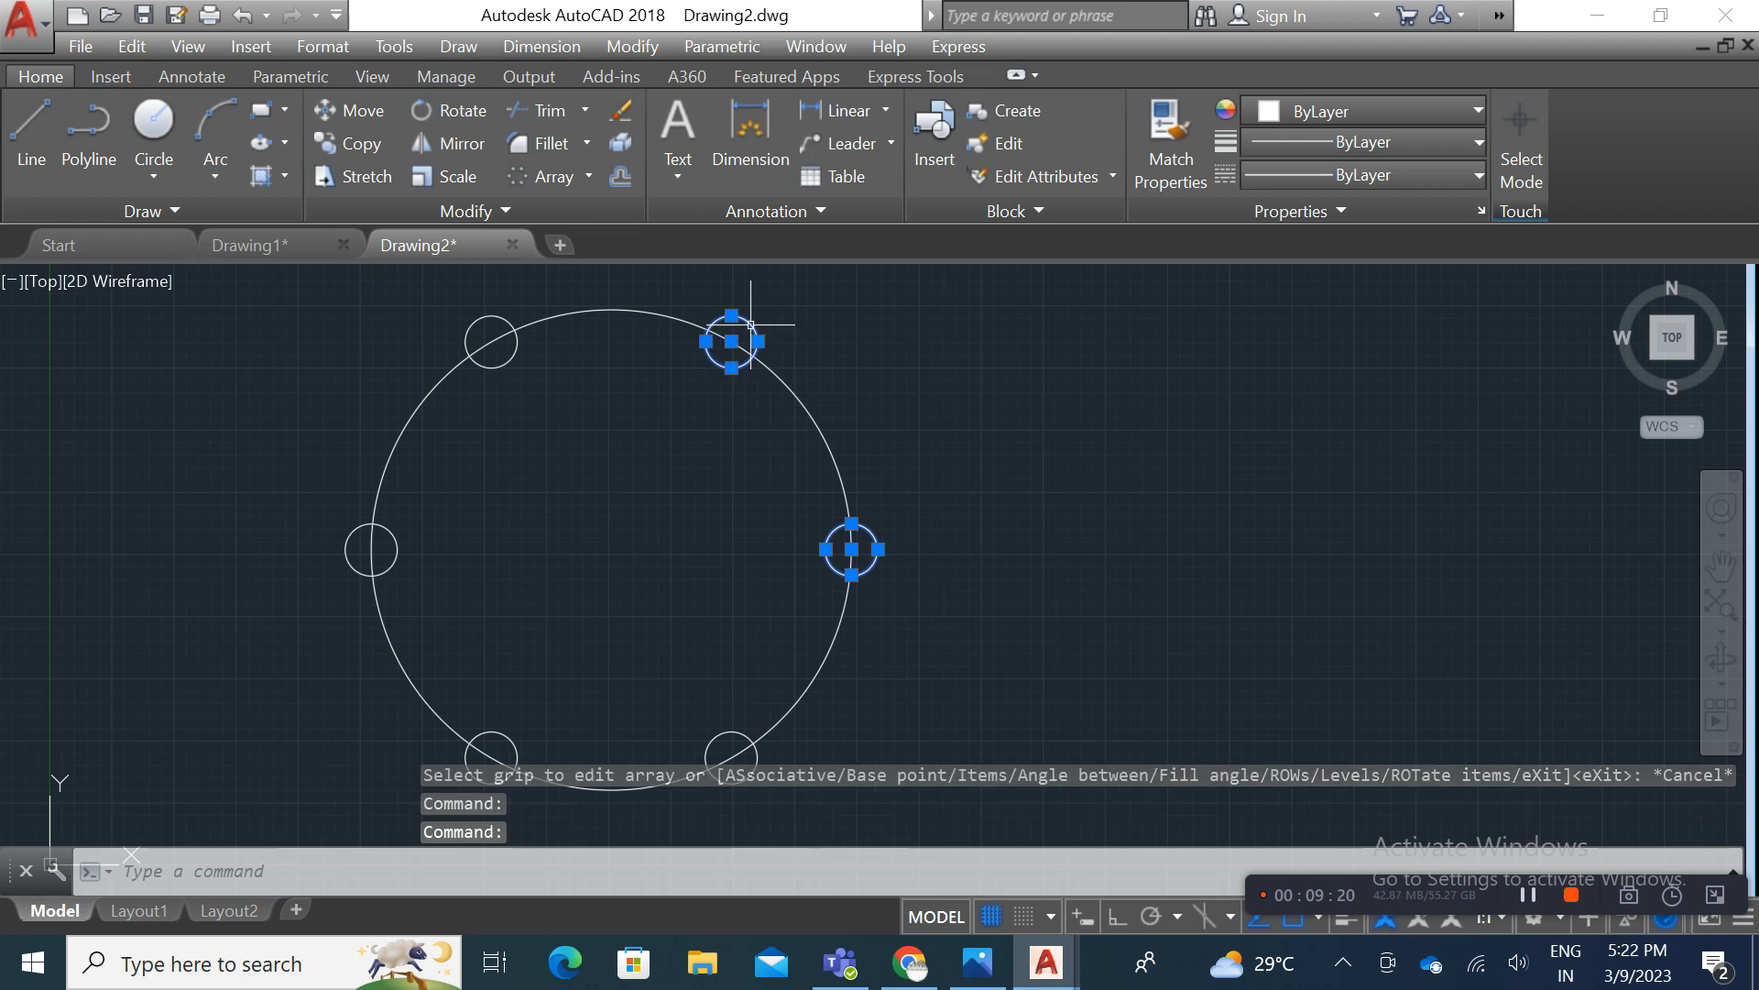
{"action": "left_click", "coordinate": [513, 332]}
{"action": "key", "text": "Escape"}
Step: Delete the upper-left small circle on its own, and undo both the deletion and the array creation
{"action": "left_click", "coordinate": [557, 393]}
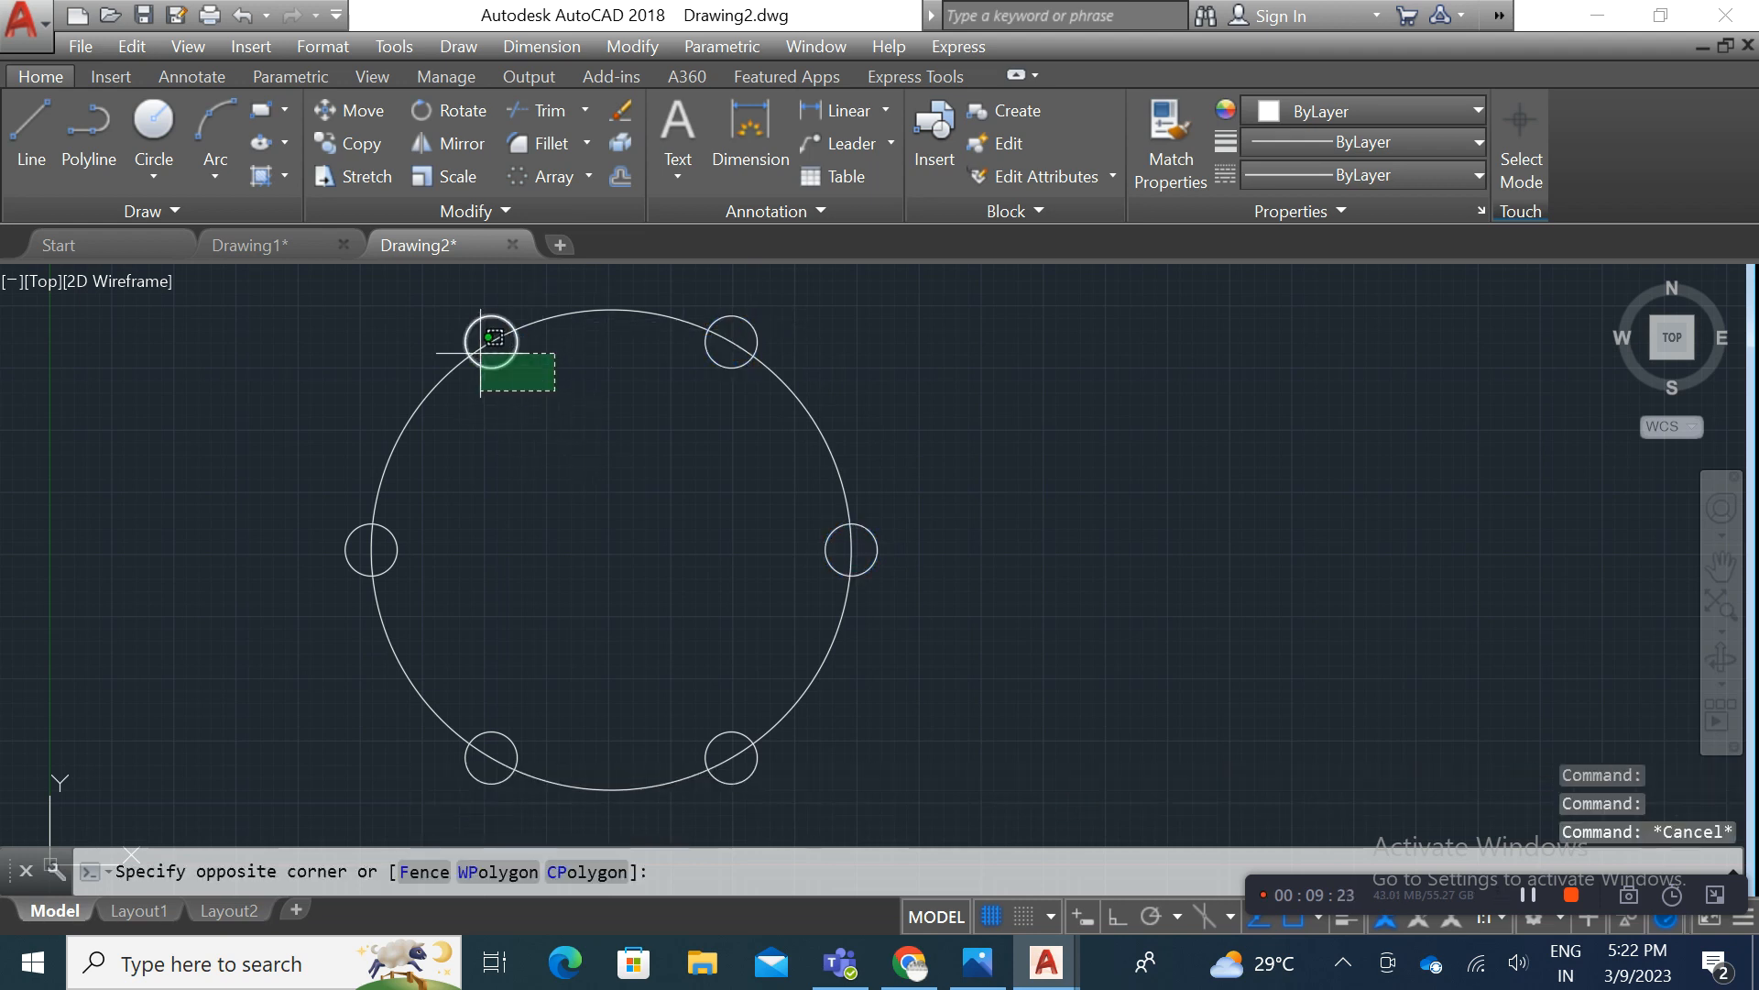
{"action": "left_click", "coordinate": [445, 316]}
{"action": "key", "text": "Delete"}
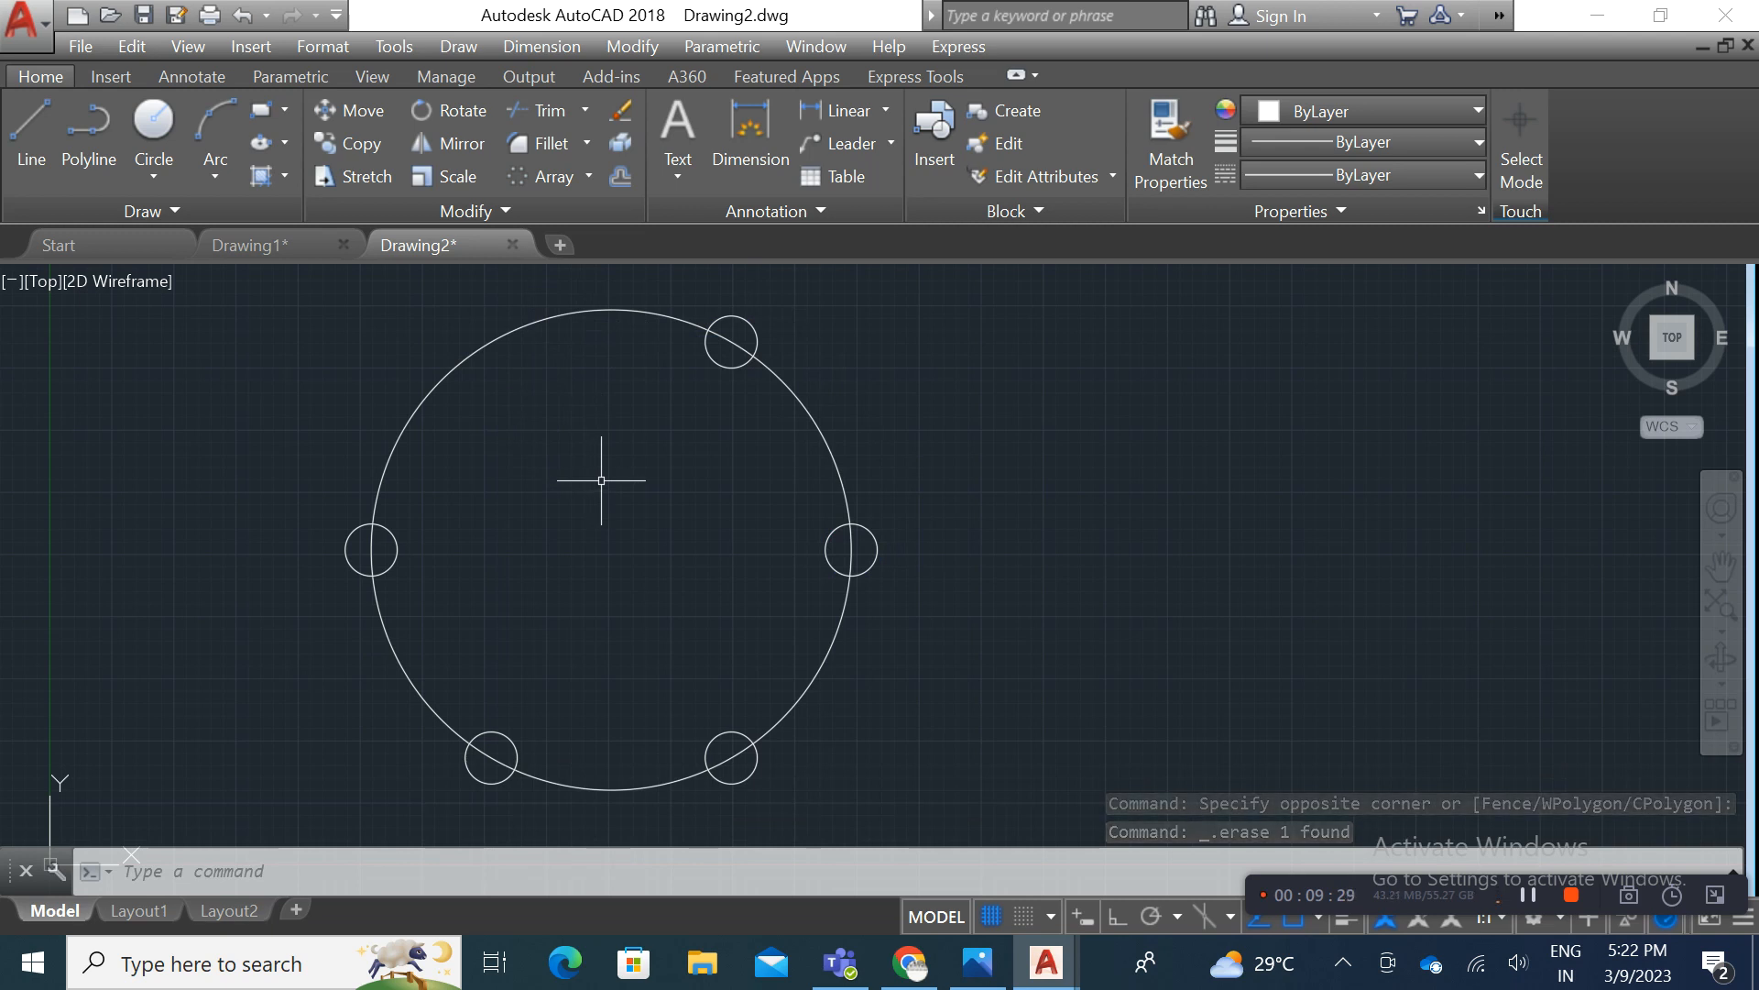
{"action": "key", "text": "ctrl+z"}
{"action": "middle_click_drag", "start_coordinate": [707, 404], "coordinate": [687, 404]}
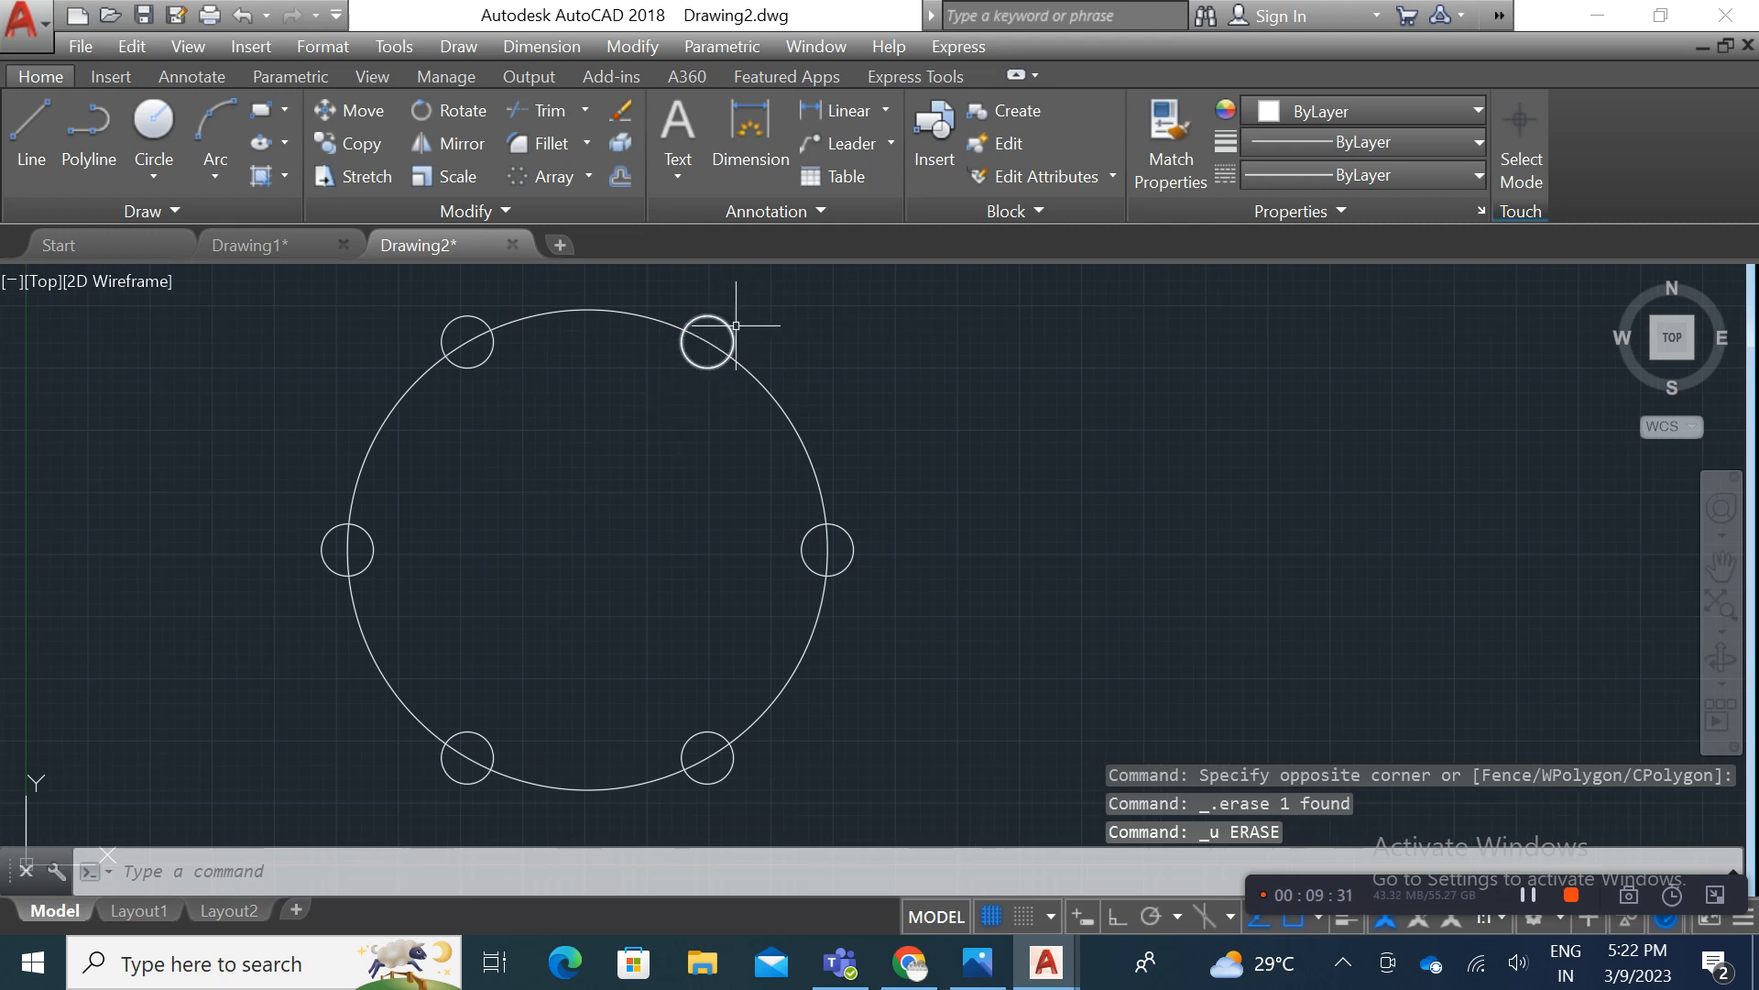
{"action": "key", "text": "ctrl+z"}
{"action": "key", "text": "ctrl+z"}
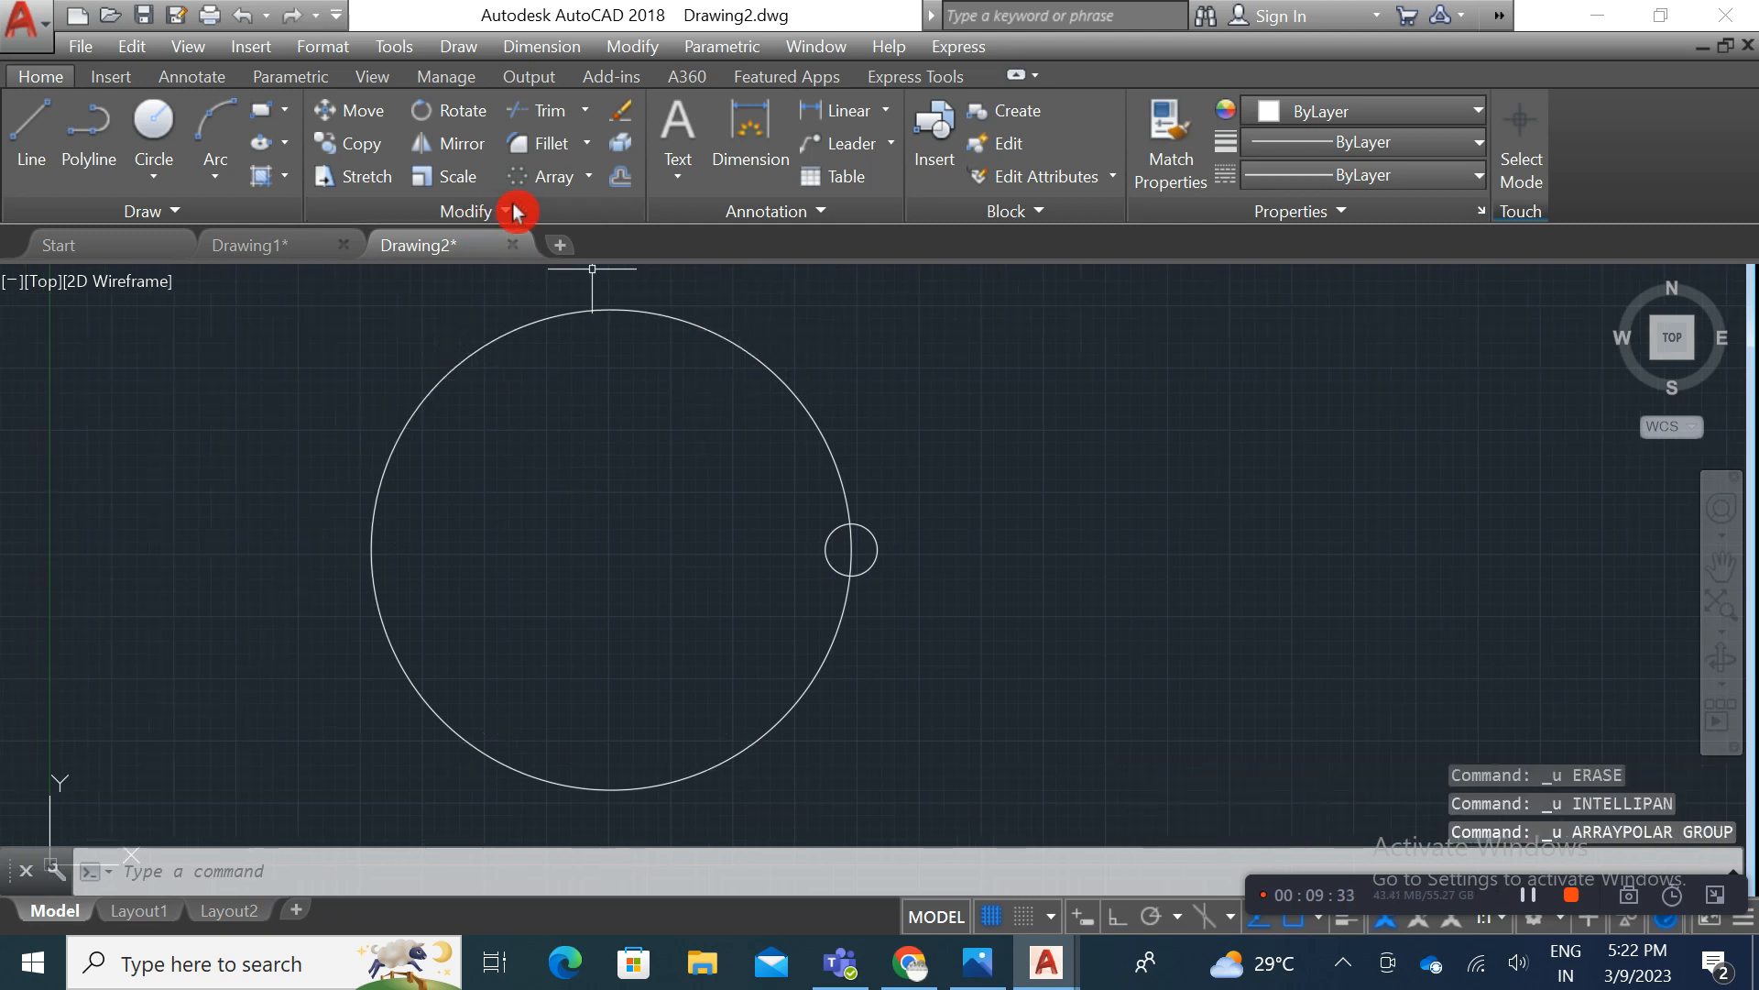
Step: Create an associative 6-item polar array of the small circle around the large circle's center
{"action": "left_click", "coordinate": [548, 182]}
{"action": "left_click", "coordinate": [862, 525]}
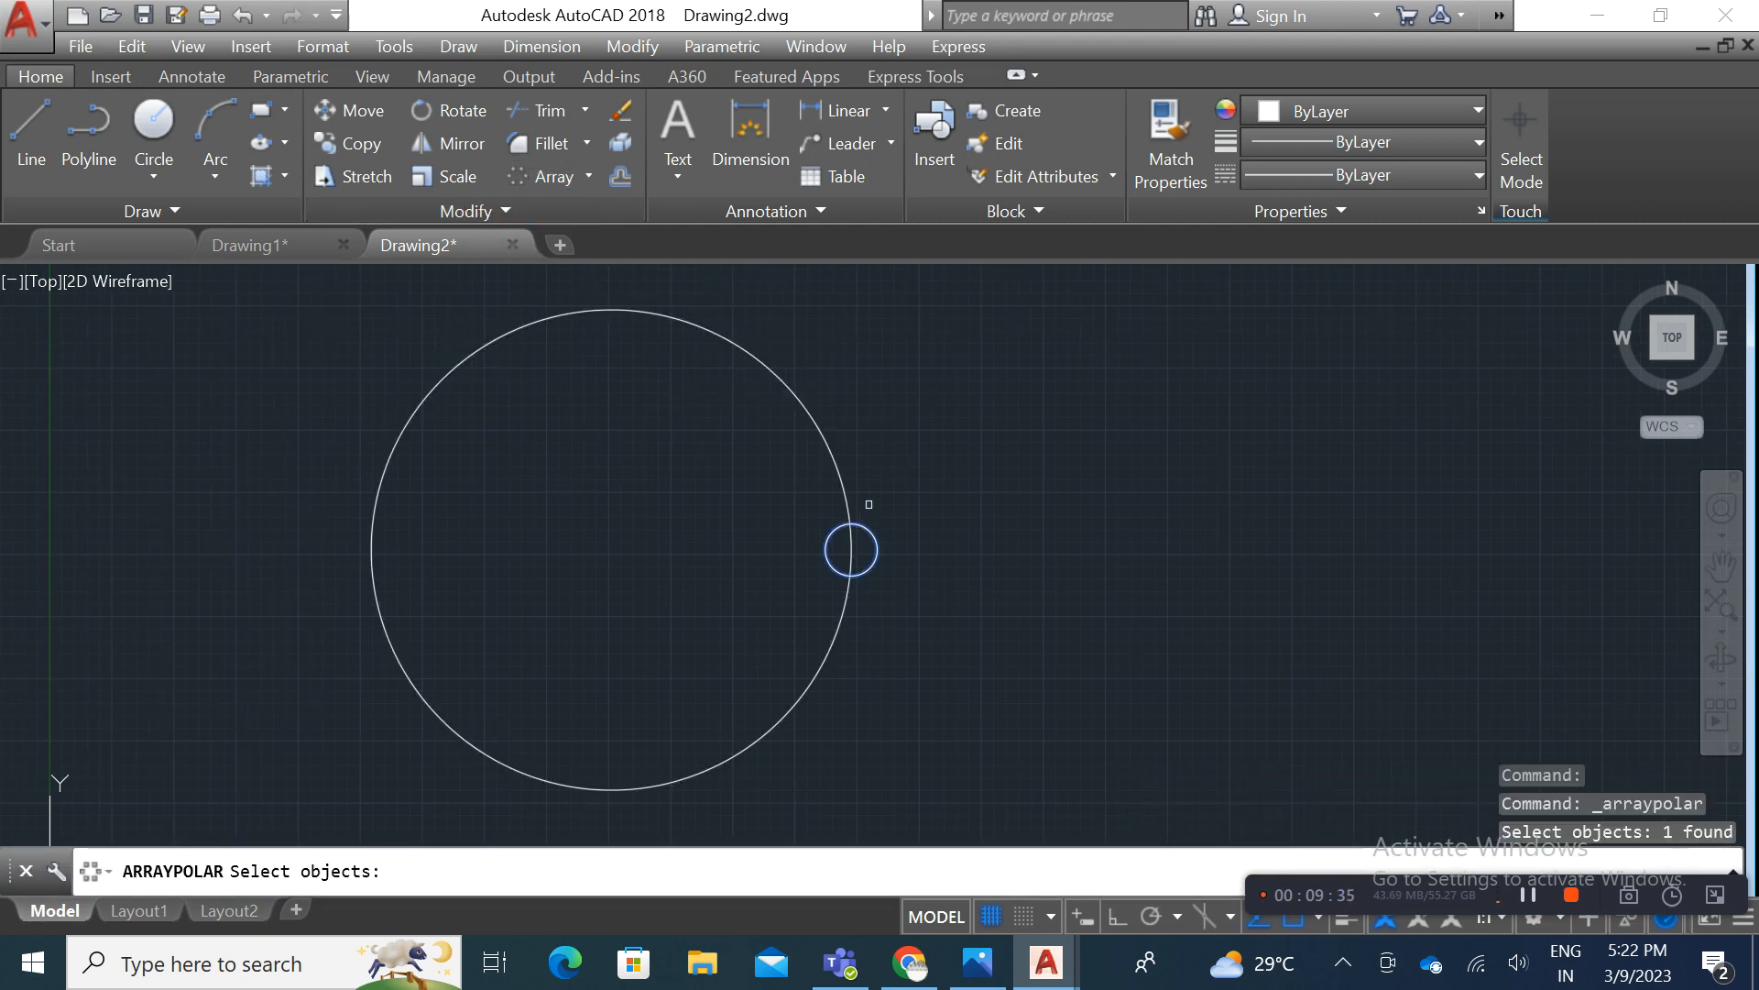
{"action": "key", "text": "Return"}
{"action": "left_click", "coordinate": [611, 549]}
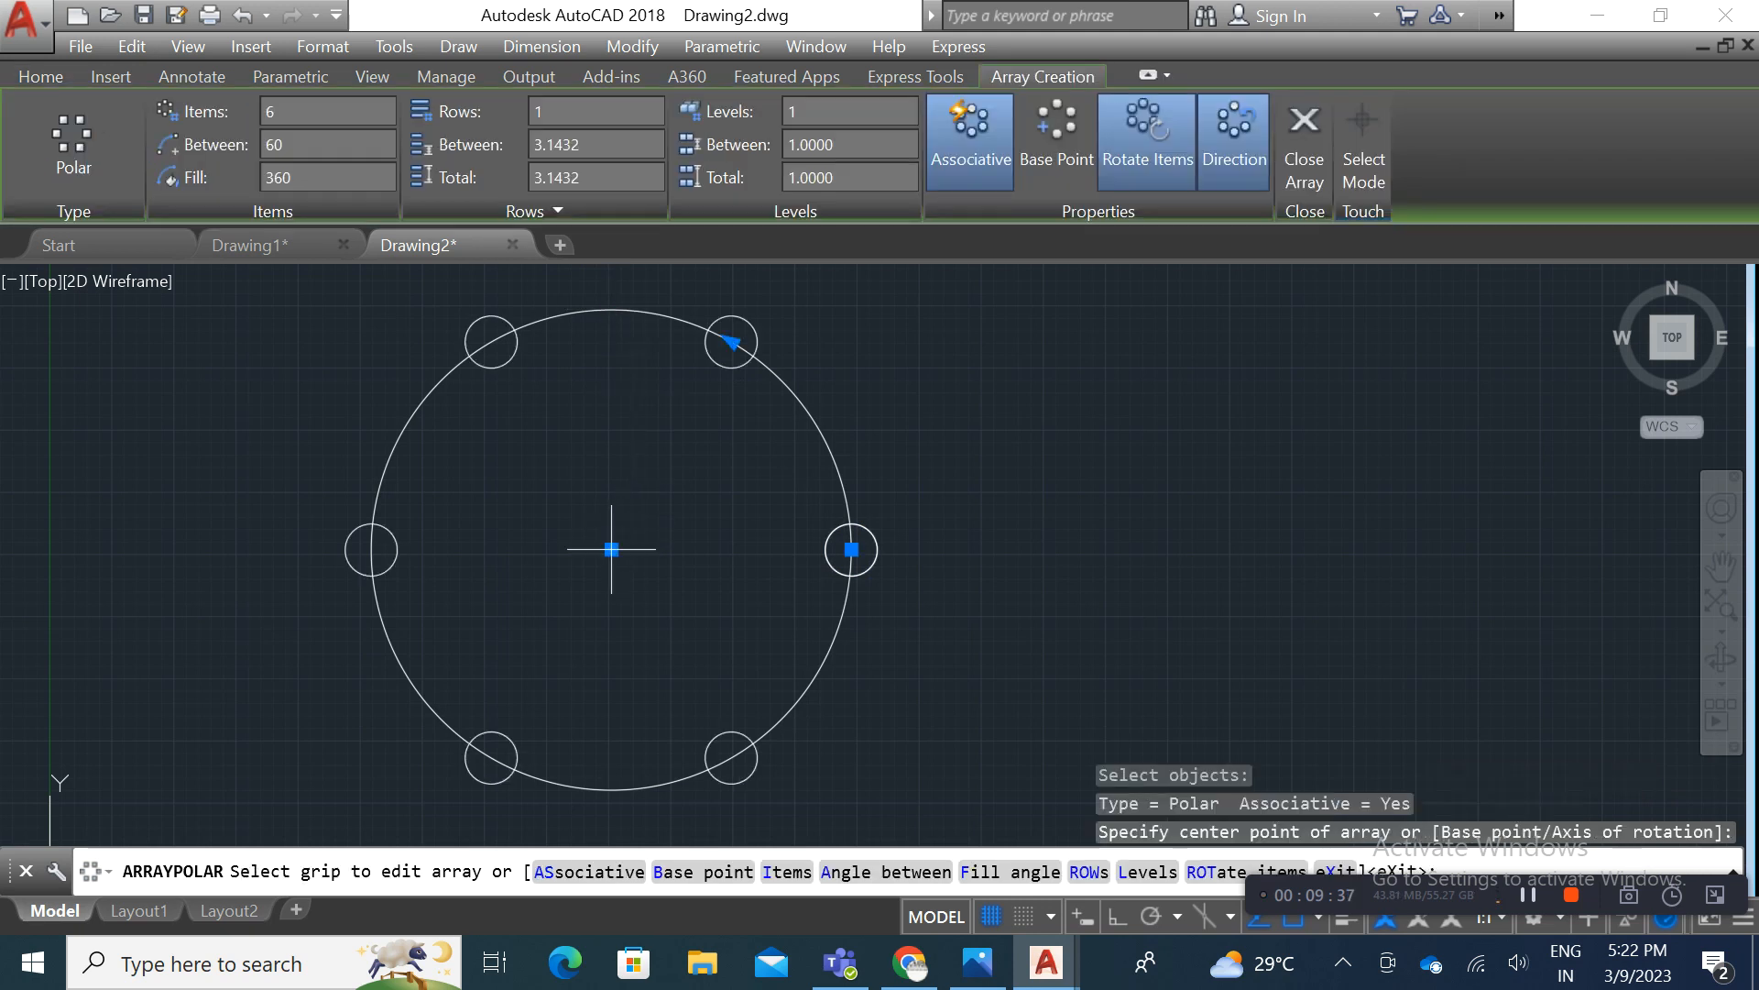
Step: Move the array's base point to the right quadrant of the source small circle
{"action": "left_click", "coordinate": [1074, 177]}
{"action": "scroll", "coordinate": [865, 577], "scroll_direction": "up", "scroll_amount": 1}
{"action": "scroll", "coordinate": [864, 577], "scroll_direction": "up", "scroll_amount": 2}
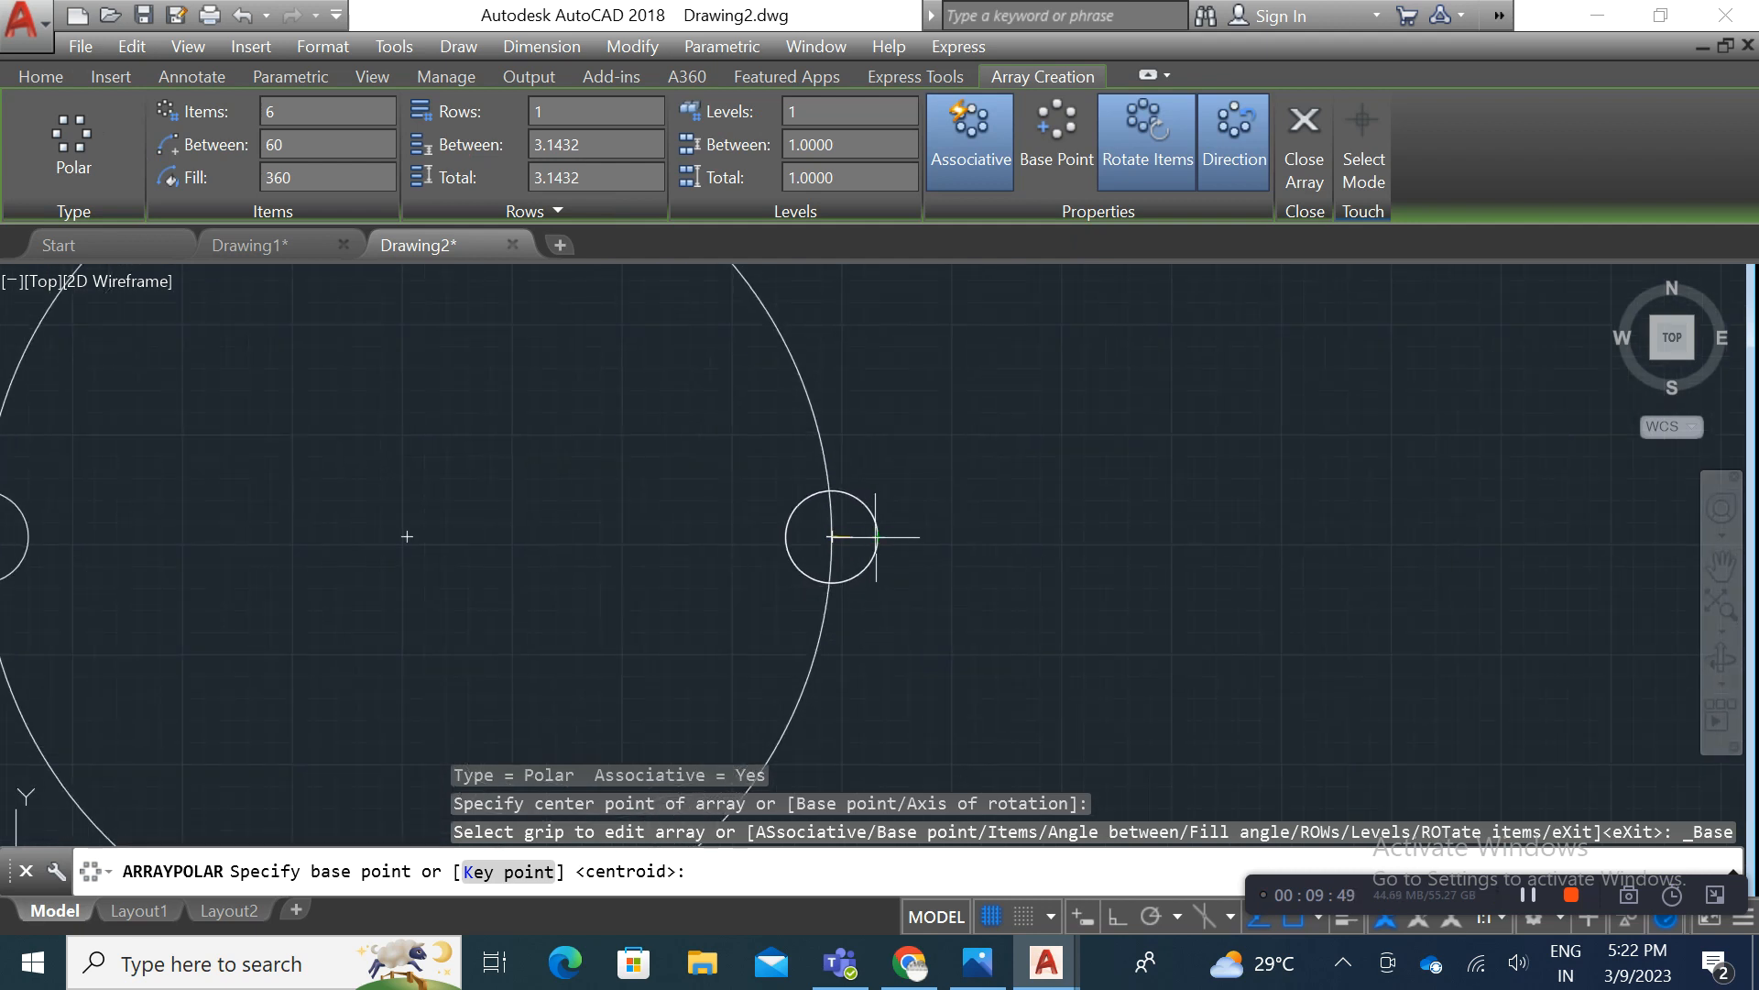
{"action": "left_click", "coordinate": [878, 536]}
{"action": "scroll", "coordinate": [912, 596], "scroll_direction": "down", "scroll_amount": 2}
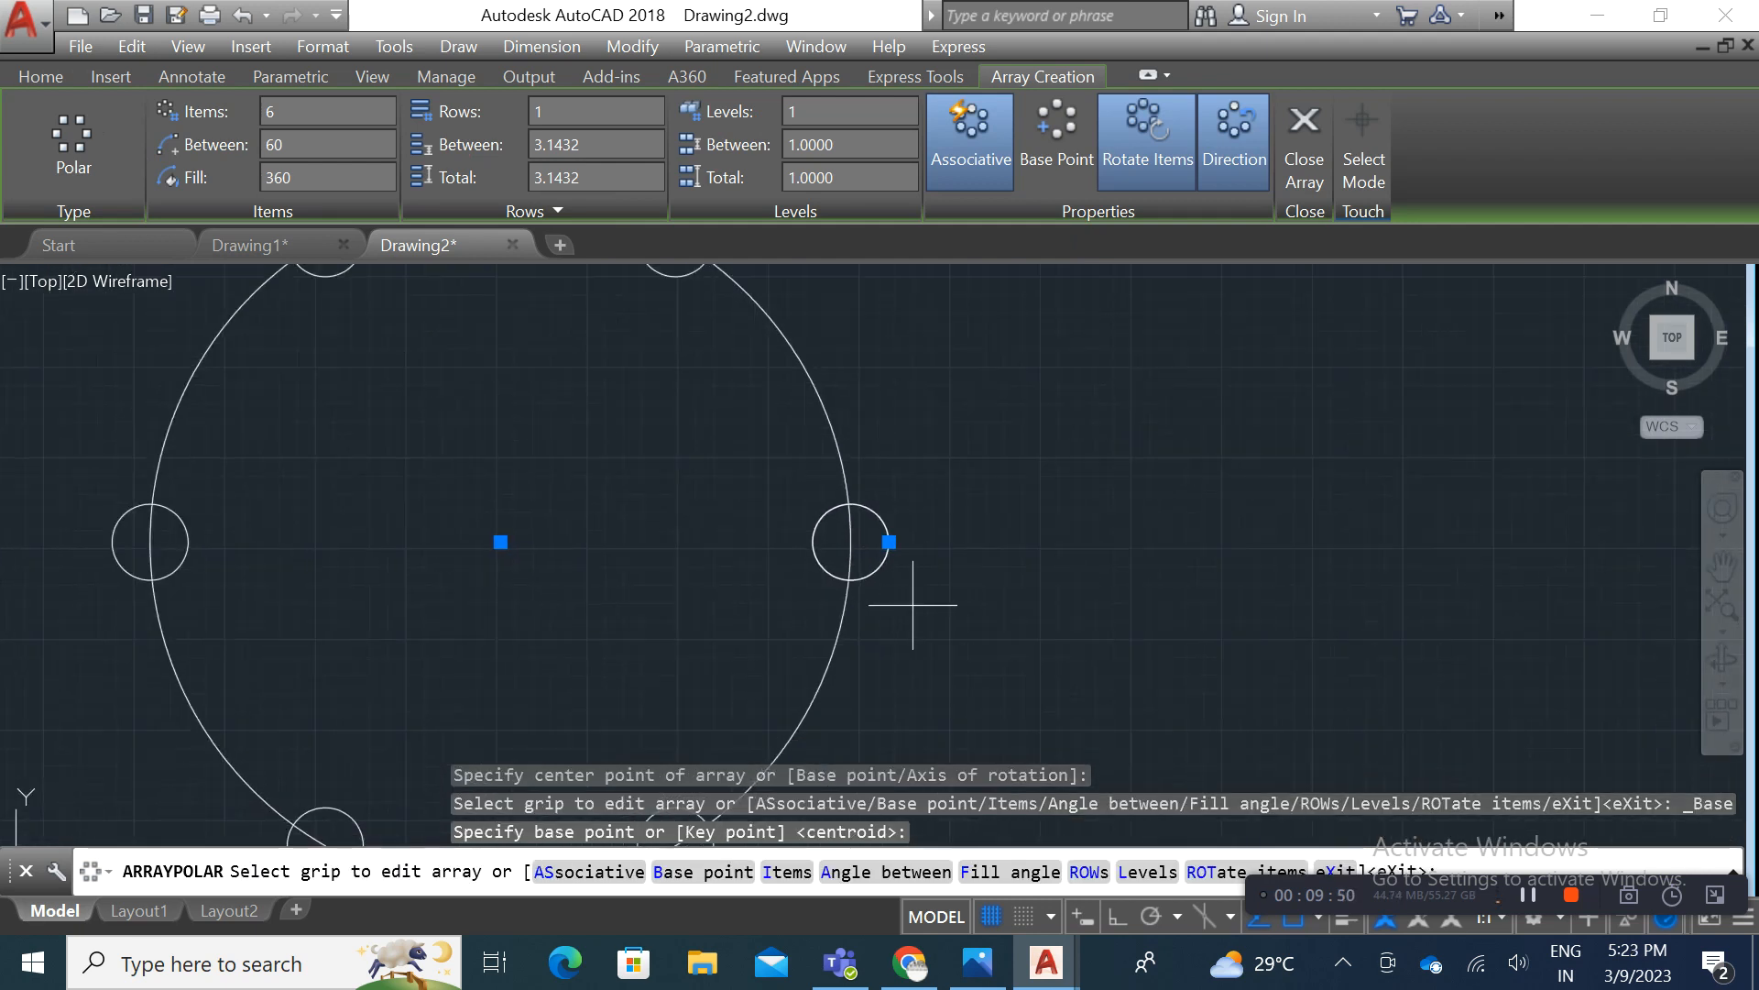
{"action": "mouse_move", "coordinate": [948, 606]}
{"action": "middle_mouse_down"}
{"action": "mouse_move", "coordinate": [977, 565]}
{"action": "mouse_move", "coordinate": [1026, 623]}
{"action": "middle_mouse_up"}
{"action": "scroll", "coordinate": [951, 566], "scroll_direction": "down", "scroll_amount": 1}
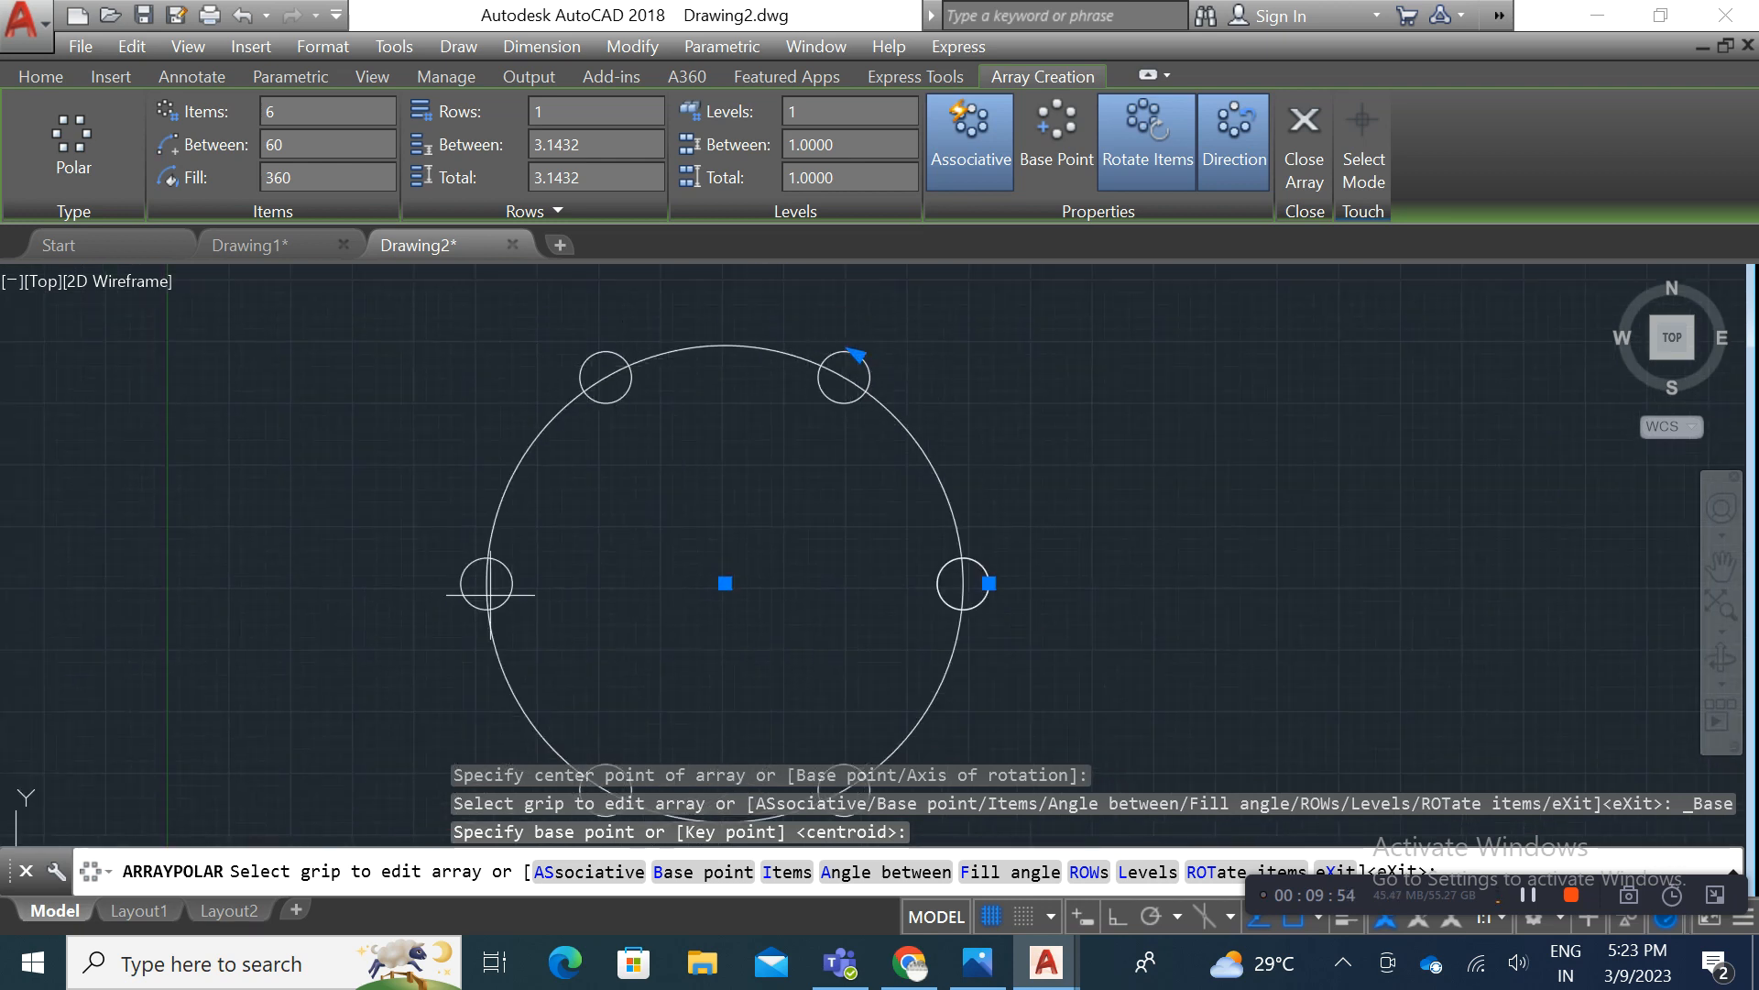
{"action": "middle_click_drag", "start_coordinate": [479, 628], "coordinate": [459, 542]}
{"action": "scroll", "coordinate": [462, 547], "scroll_direction": "down", "scroll_amount": 1}
{"action": "scroll", "coordinate": [480, 567], "scroll_direction": "down", "scroll_amount": 1}
{"action": "middle_click_drag", "start_coordinate": [633, 559], "coordinate": [655, 592]}
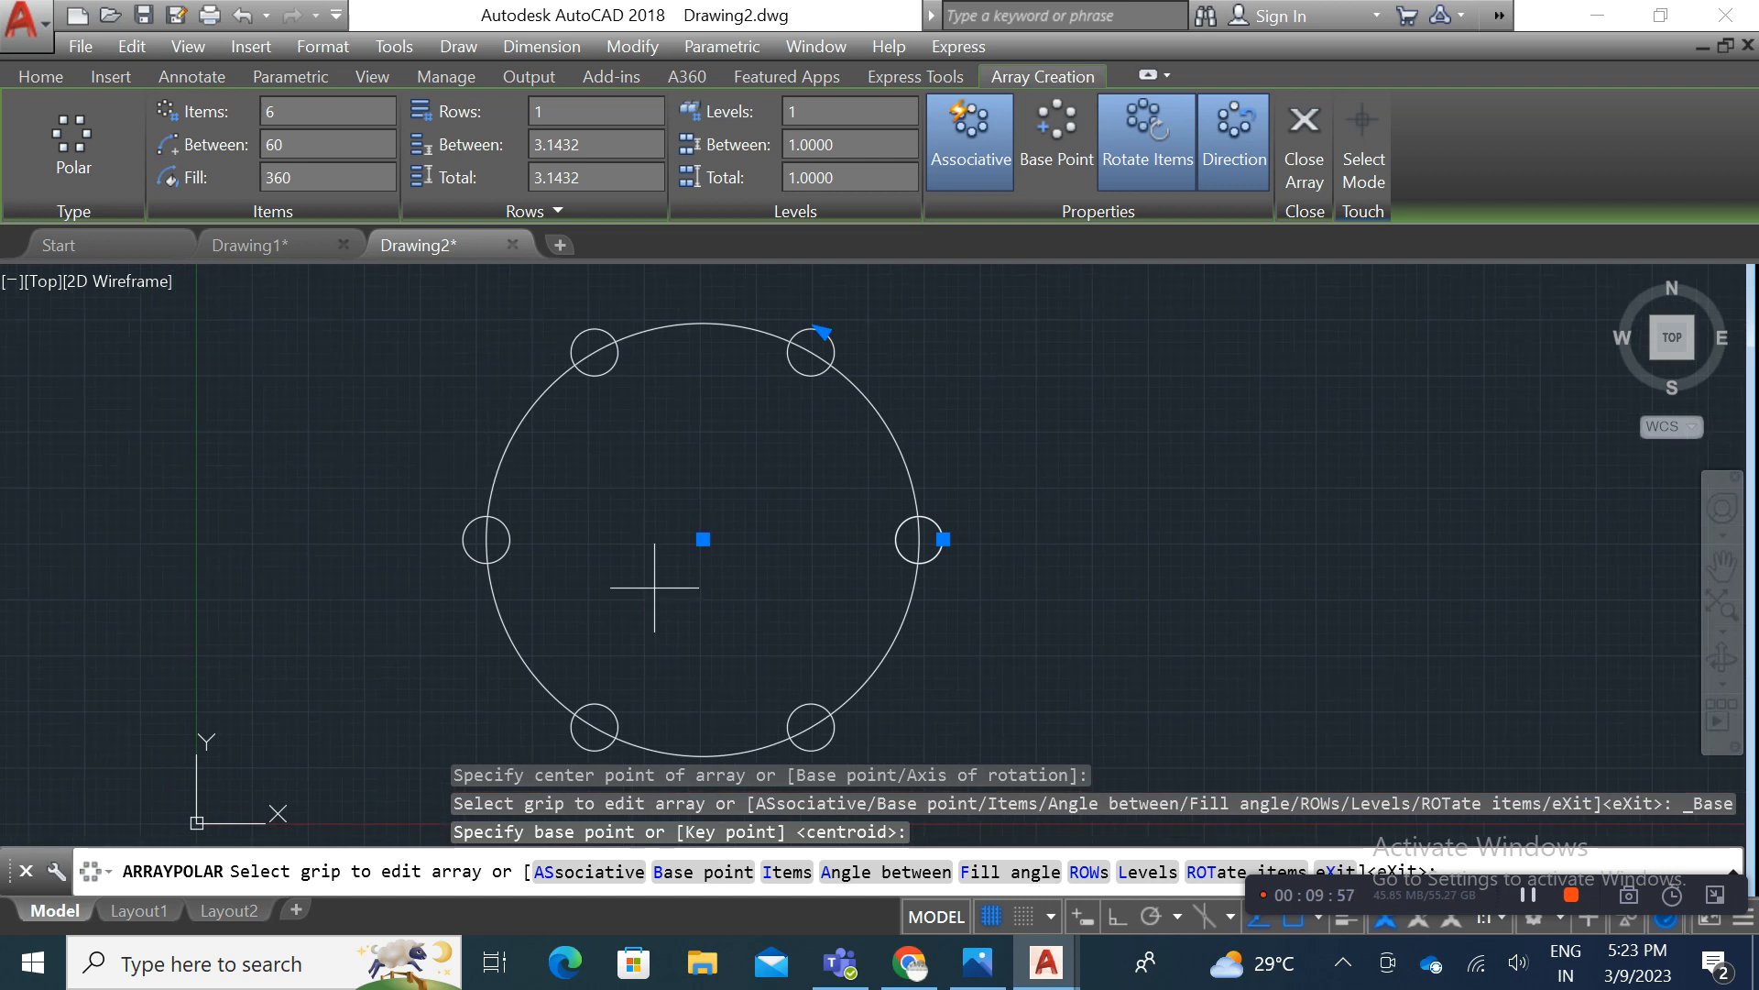
Step: Finish the array with the changed base point and undo its creation
{"action": "key", "text": "Return"}
{"action": "key", "text": "Return"}
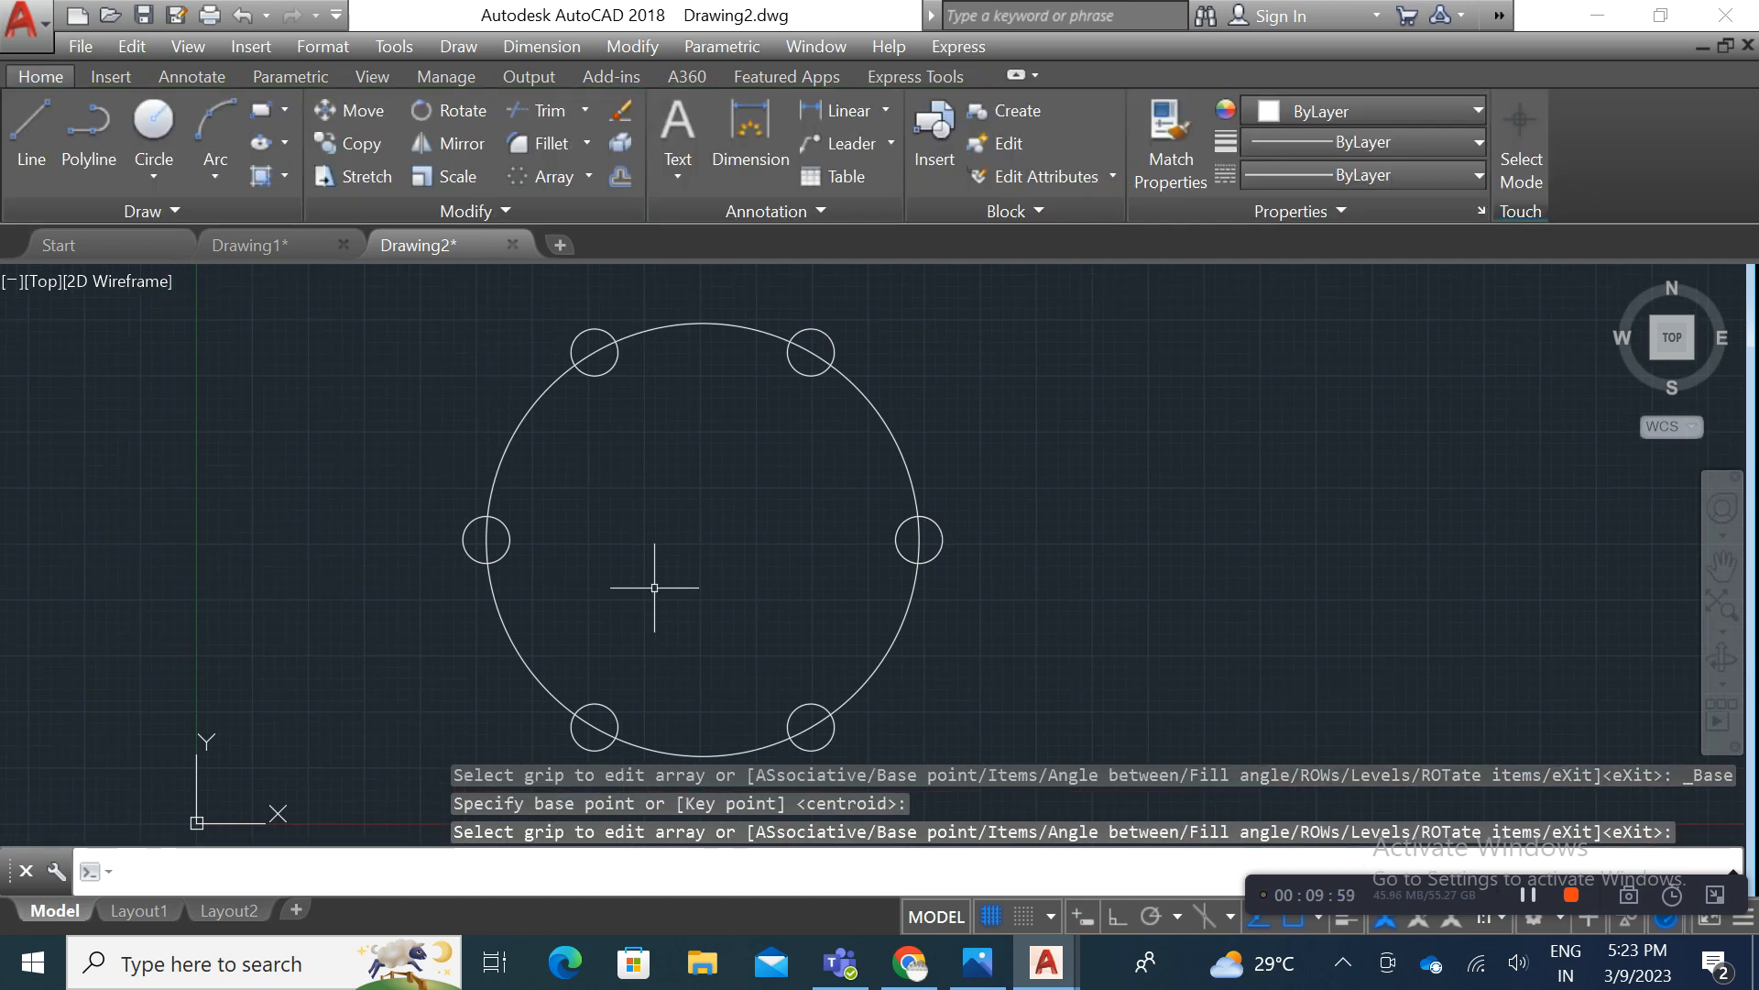
{"action": "key", "text": "ctrl+z"}
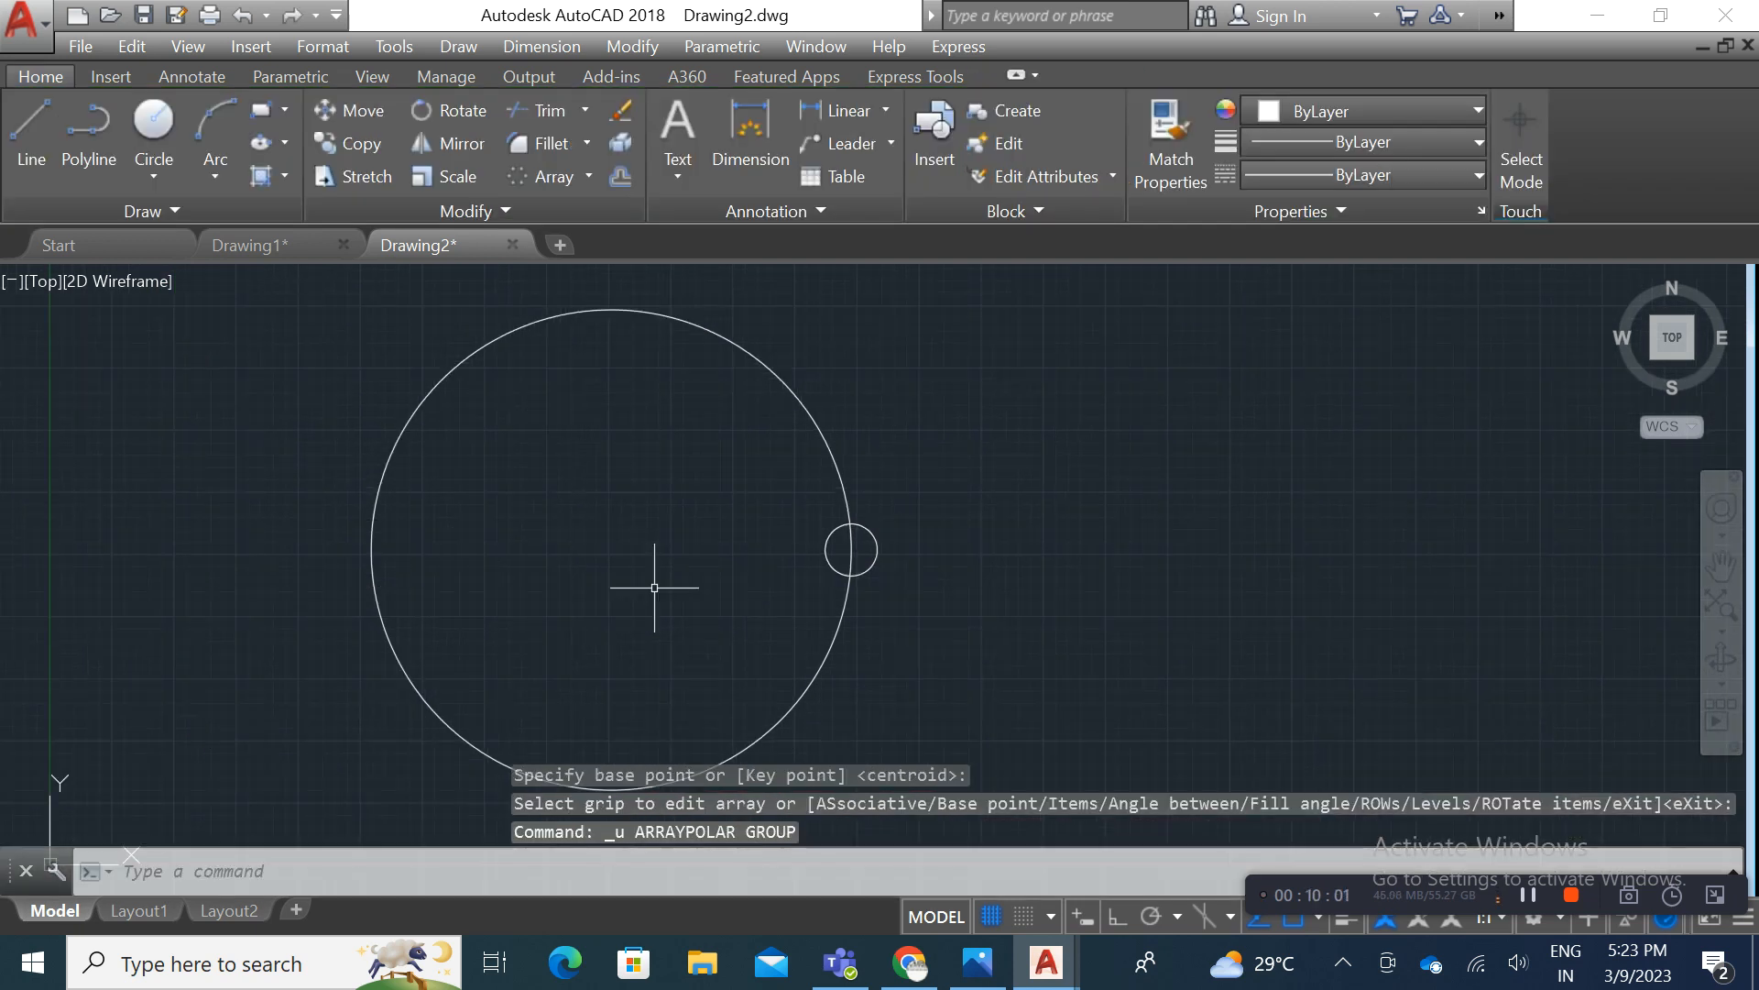
Step: Create a 6-item polar array of the small circle around the large circle's center with a fill angle of 180 degrees
{"action": "left_click", "coordinate": [542, 179]}
{"action": "left_click", "coordinate": [878, 547]}
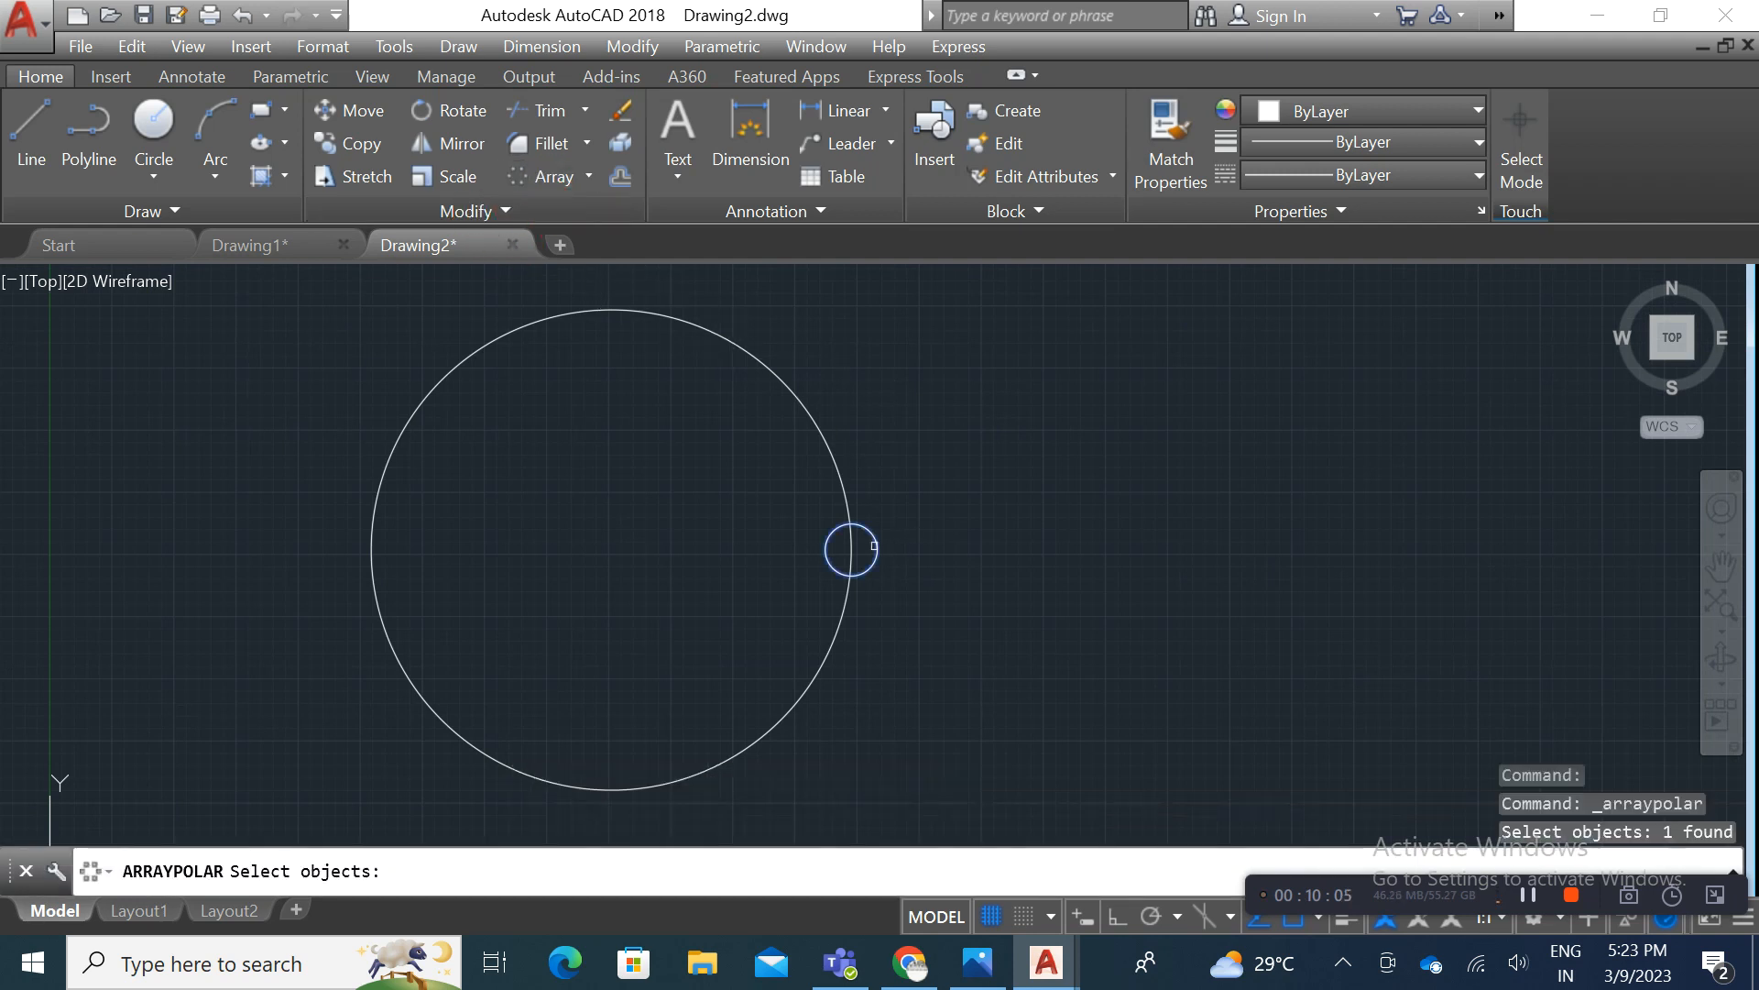
{"action": "key", "text": "Return"}
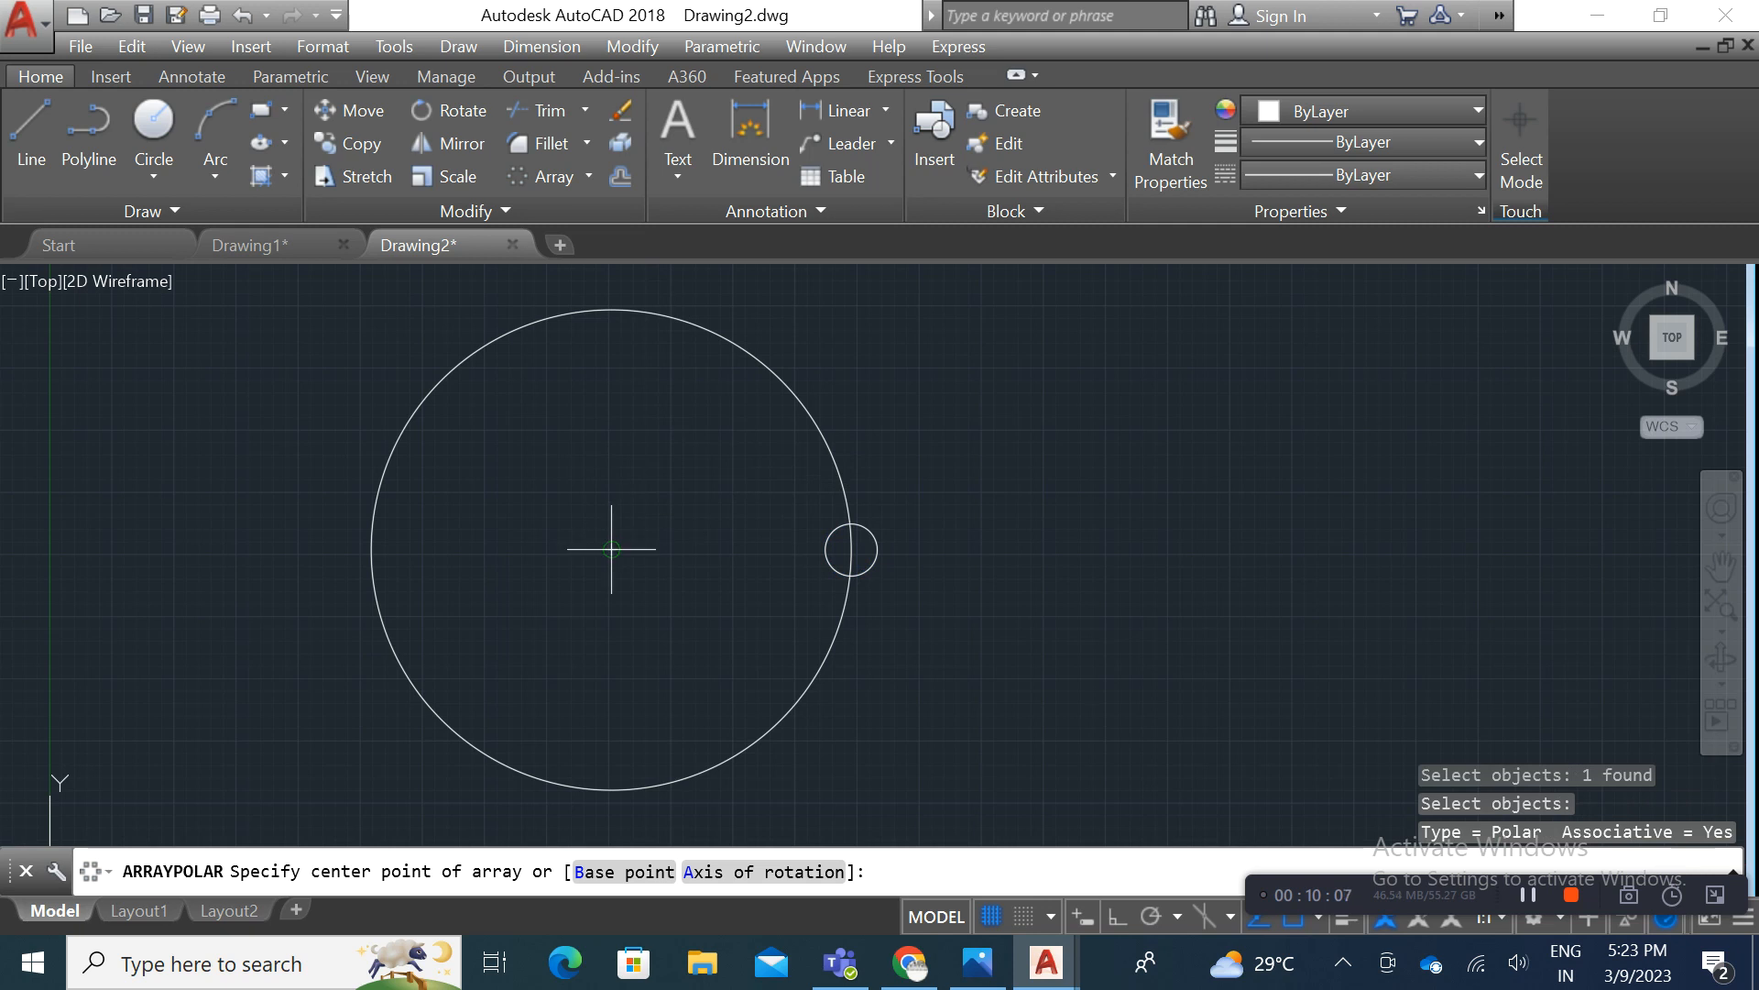
{"action": "left_click", "coordinate": [611, 549]}
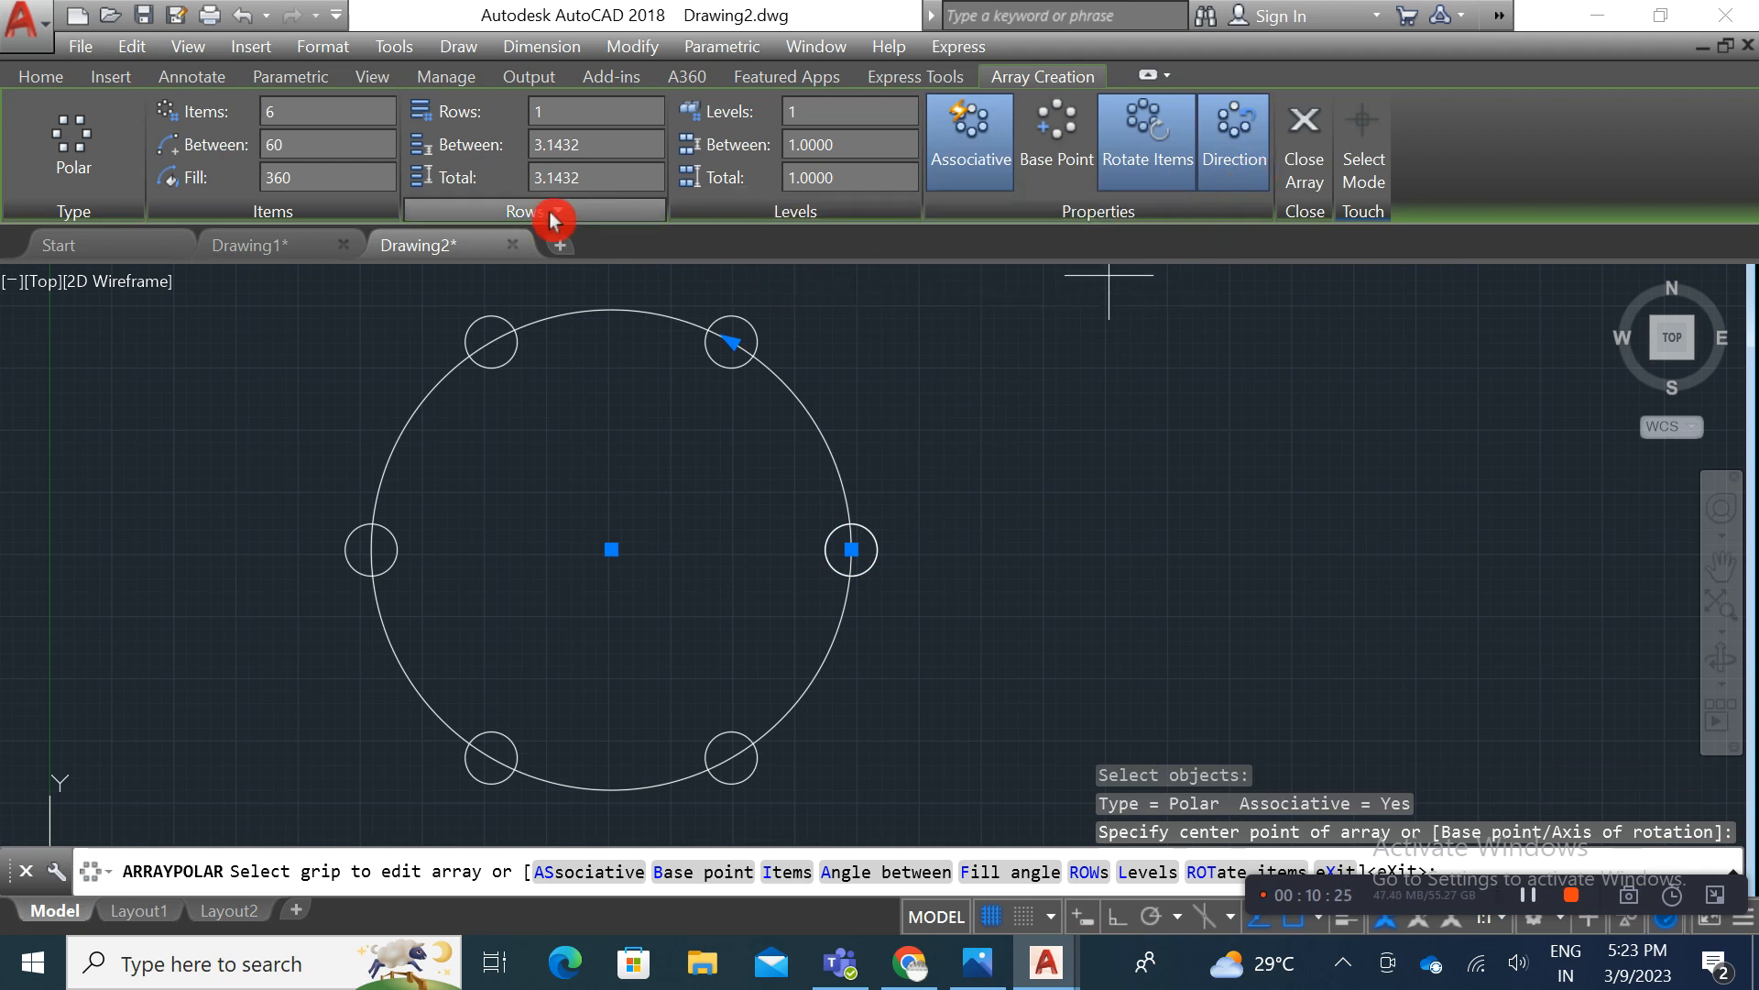
{"action": "left_click", "coordinate": [275, 186]}
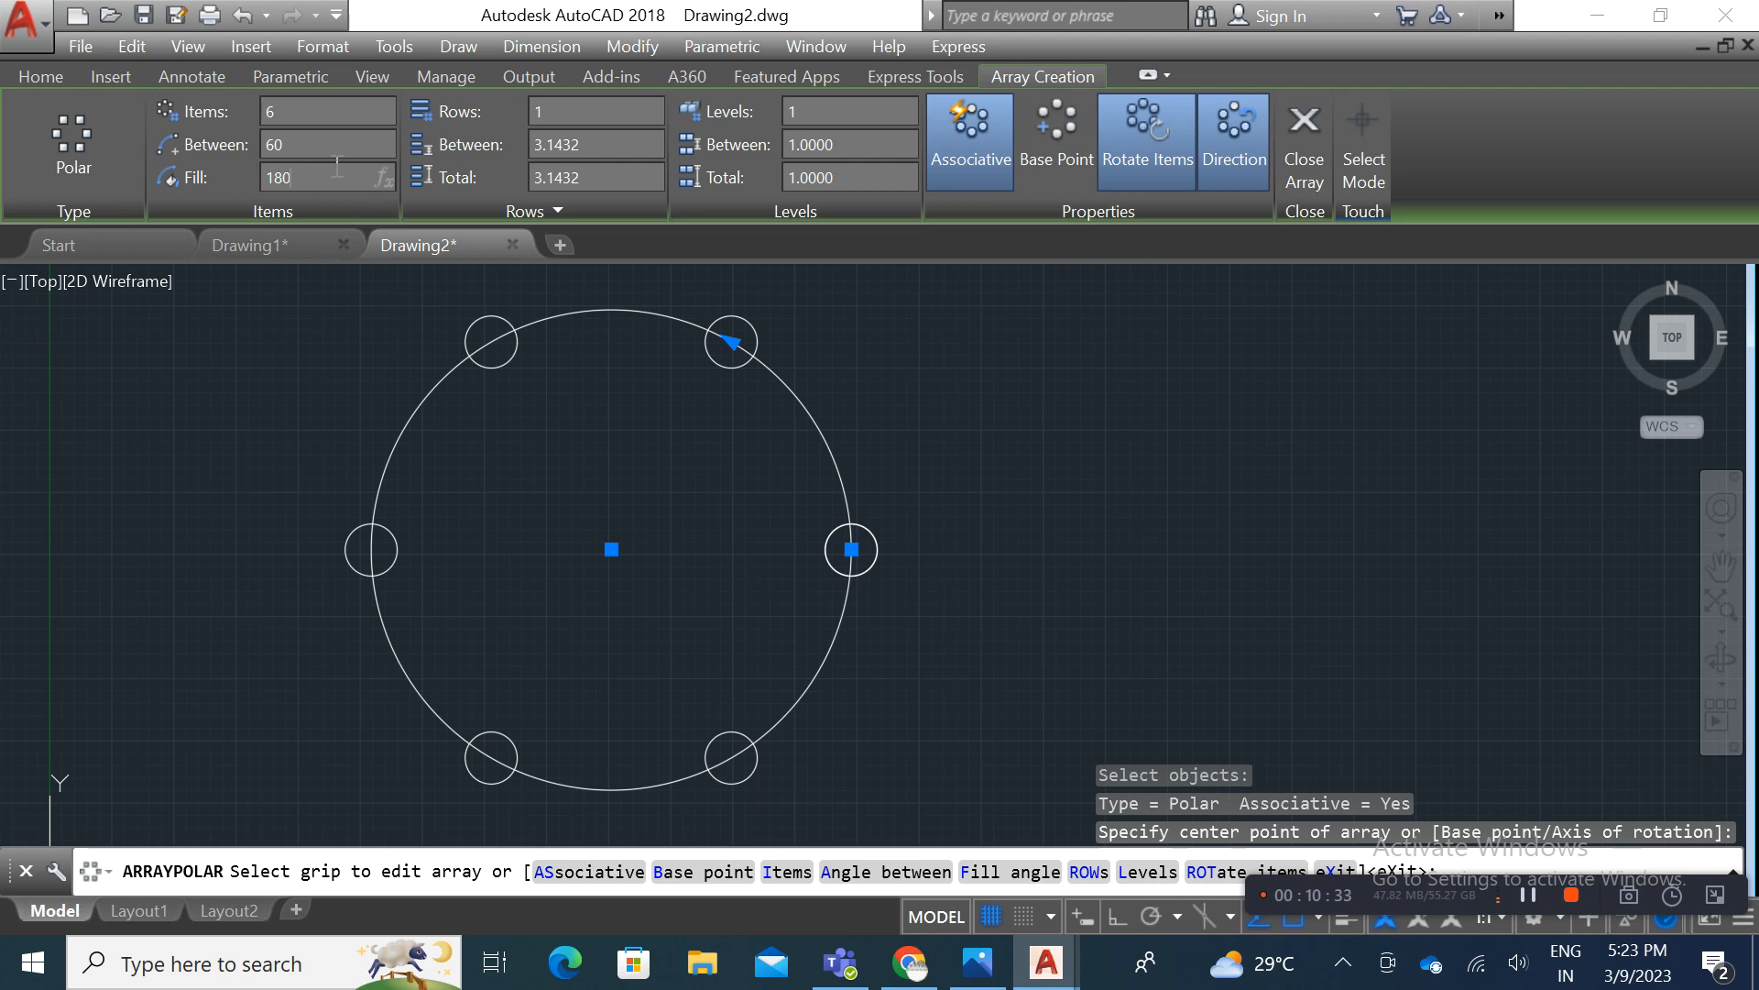
{"action": "type", "text": "180"}
{"action": "key", "text": "Return"}
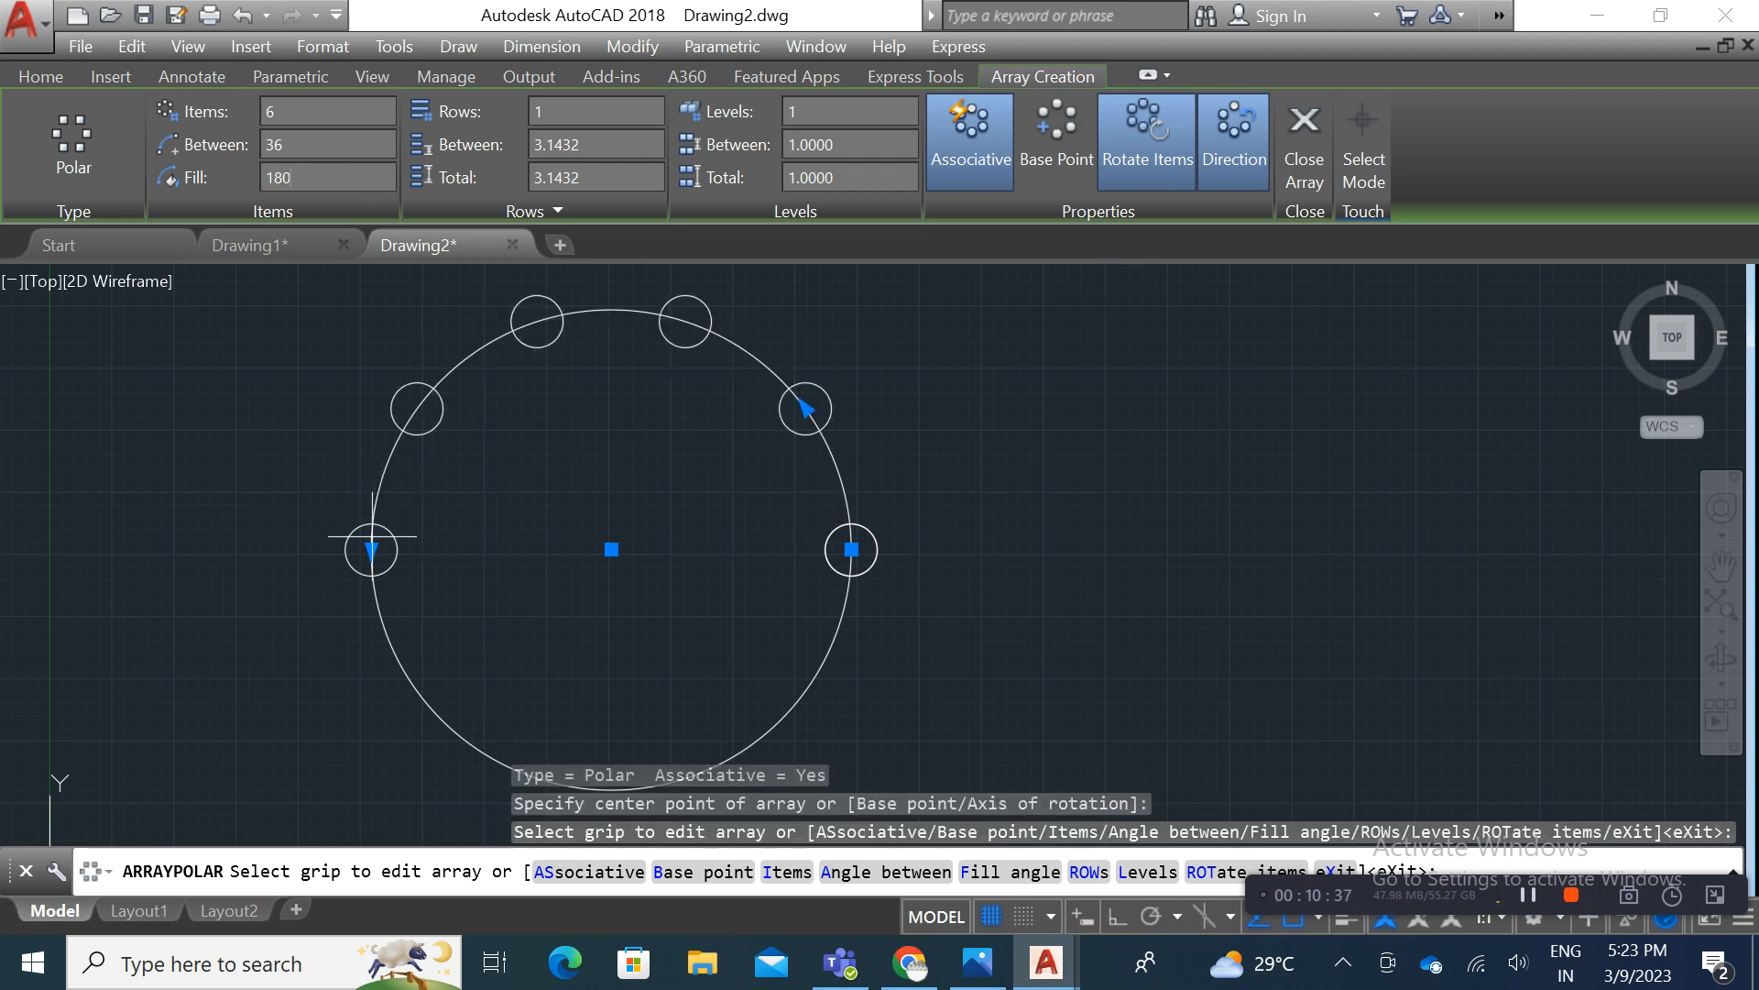
Step: Reverse the array's direction to clockwise, and switch it back to counterclockwise
{"action": "left_click", "coordinate": [1256, 167]}
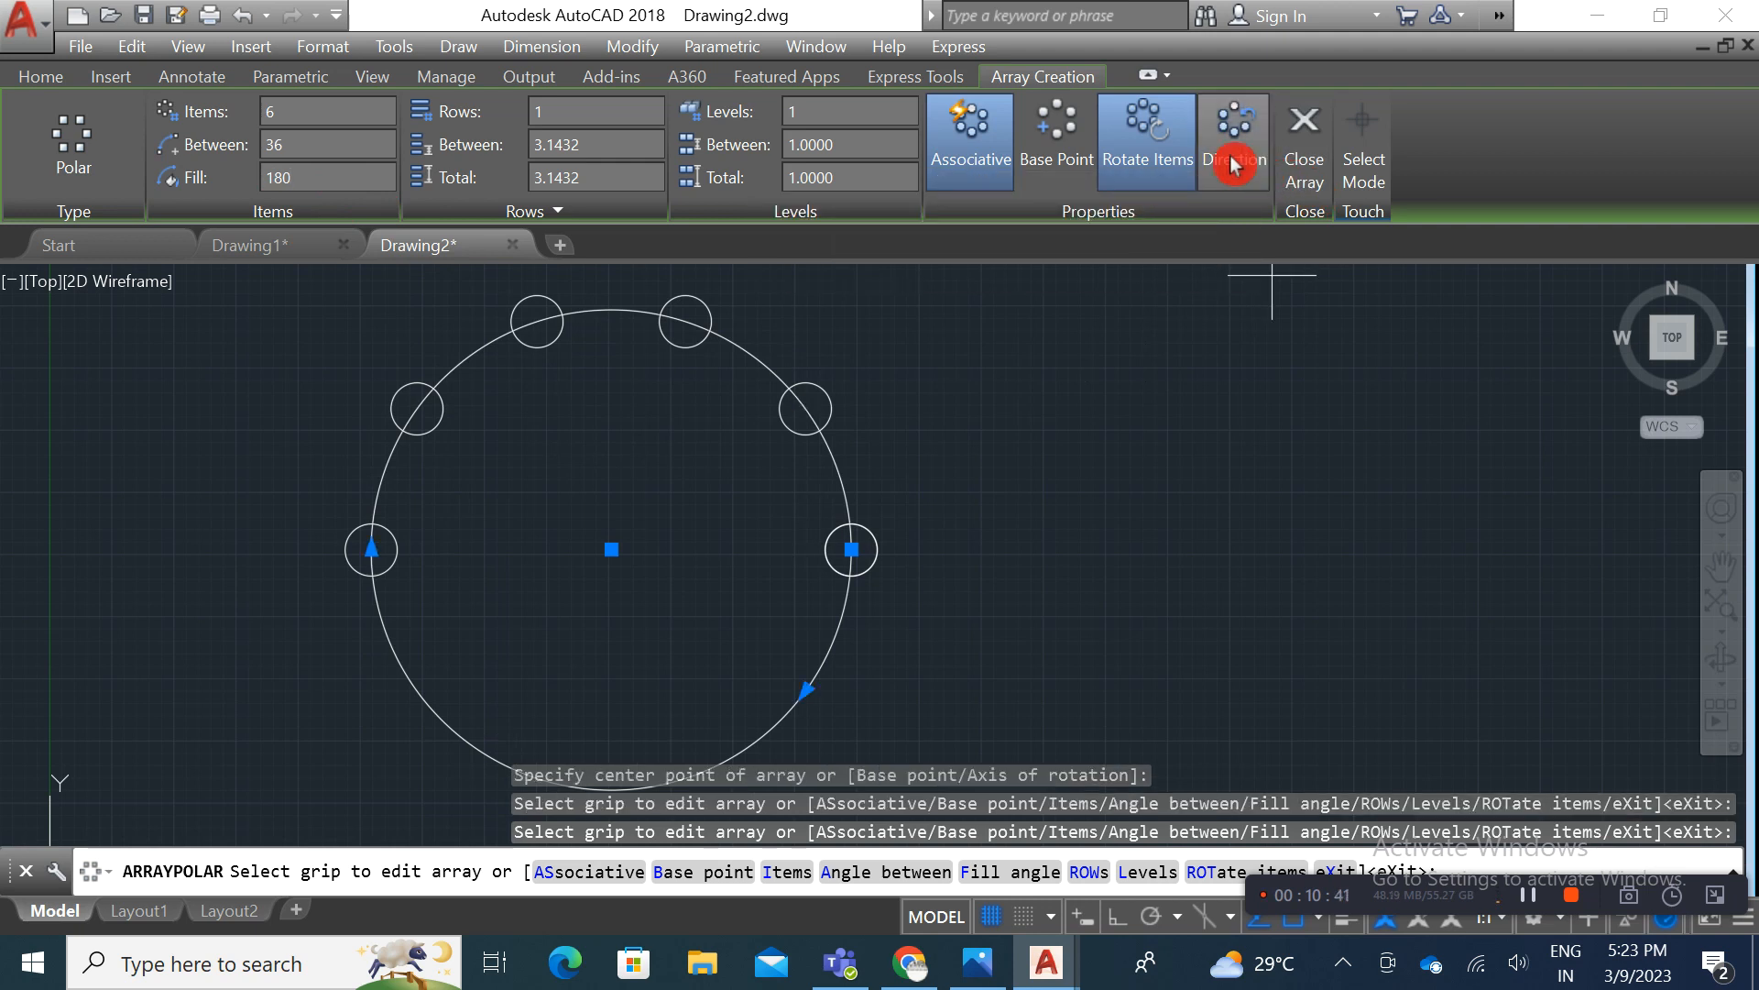
{"action": "left_click", "coordinate": [1234, 165]}
{"action": "scroll", "coordinate": [824, 523], "scroll_direction": "down", "scroll_amount": 1}
{"action": "scroll", "coordinate": [898, 569], "scroll_direction": "down", "scroll_amount": 1}
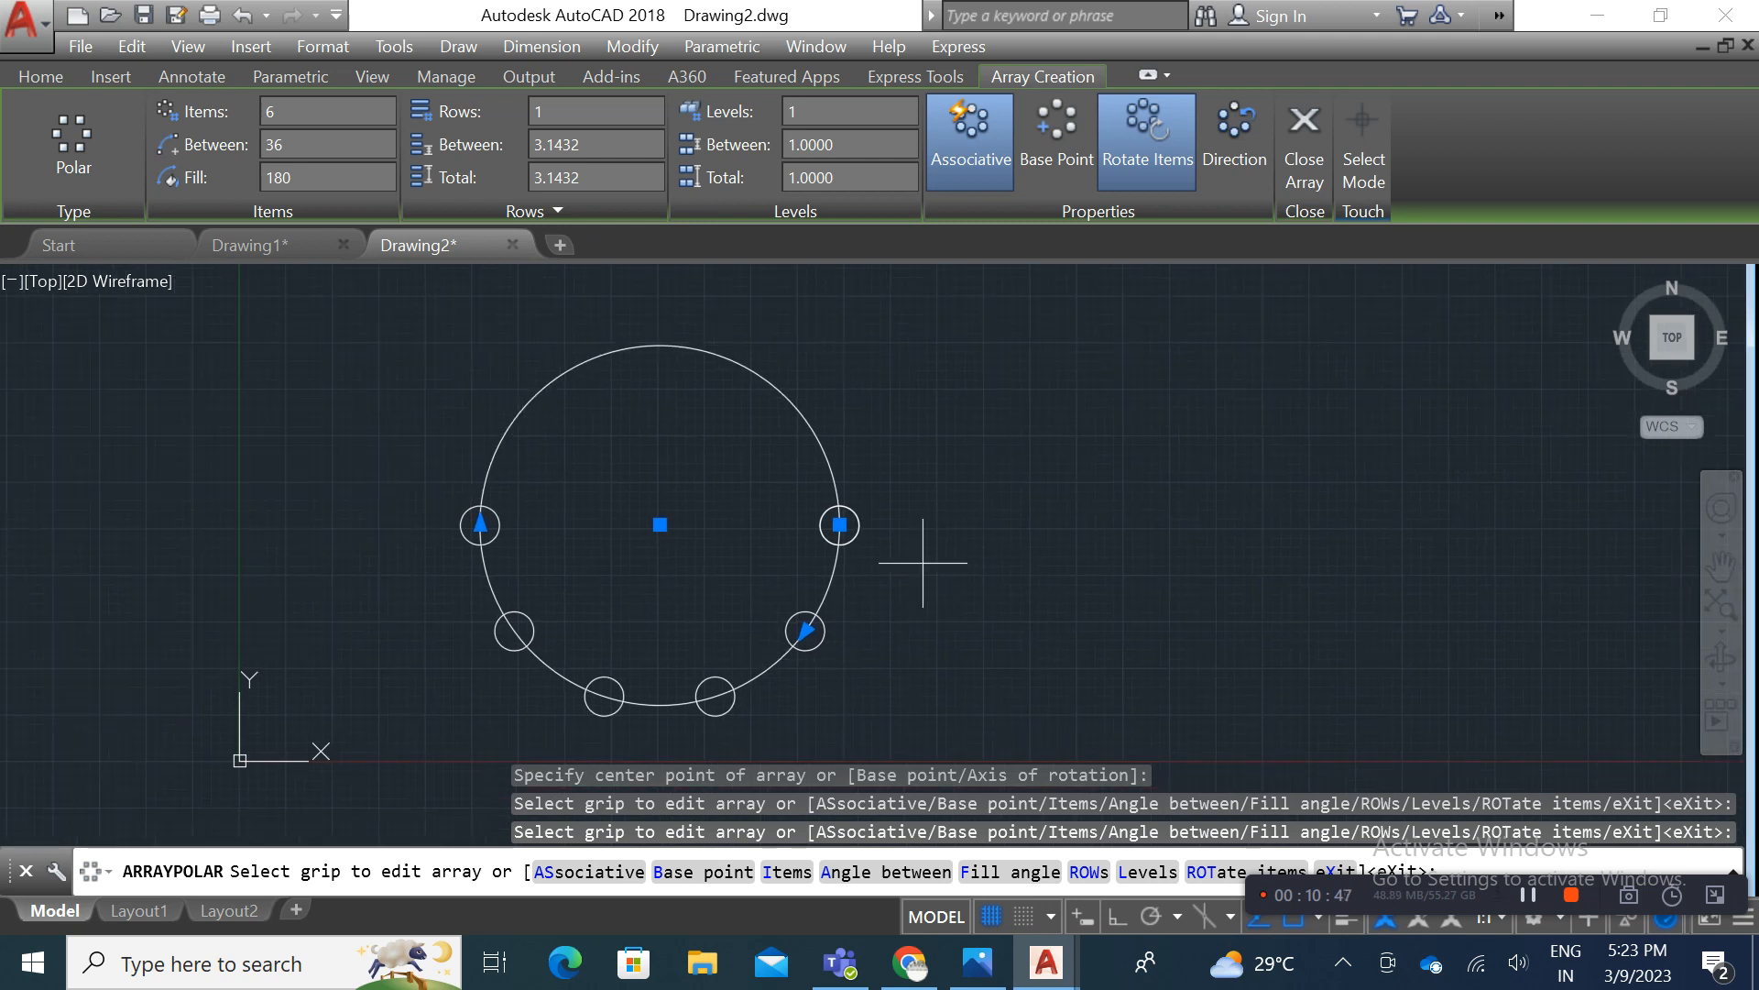
{"action": "left_click", "coordinate": [1253, 174]}
Step: Finish the 180-degree array, and undo it together with the small circle, keeping only the large circle
{"action": "left_click", "coordinate": [623, 179]}
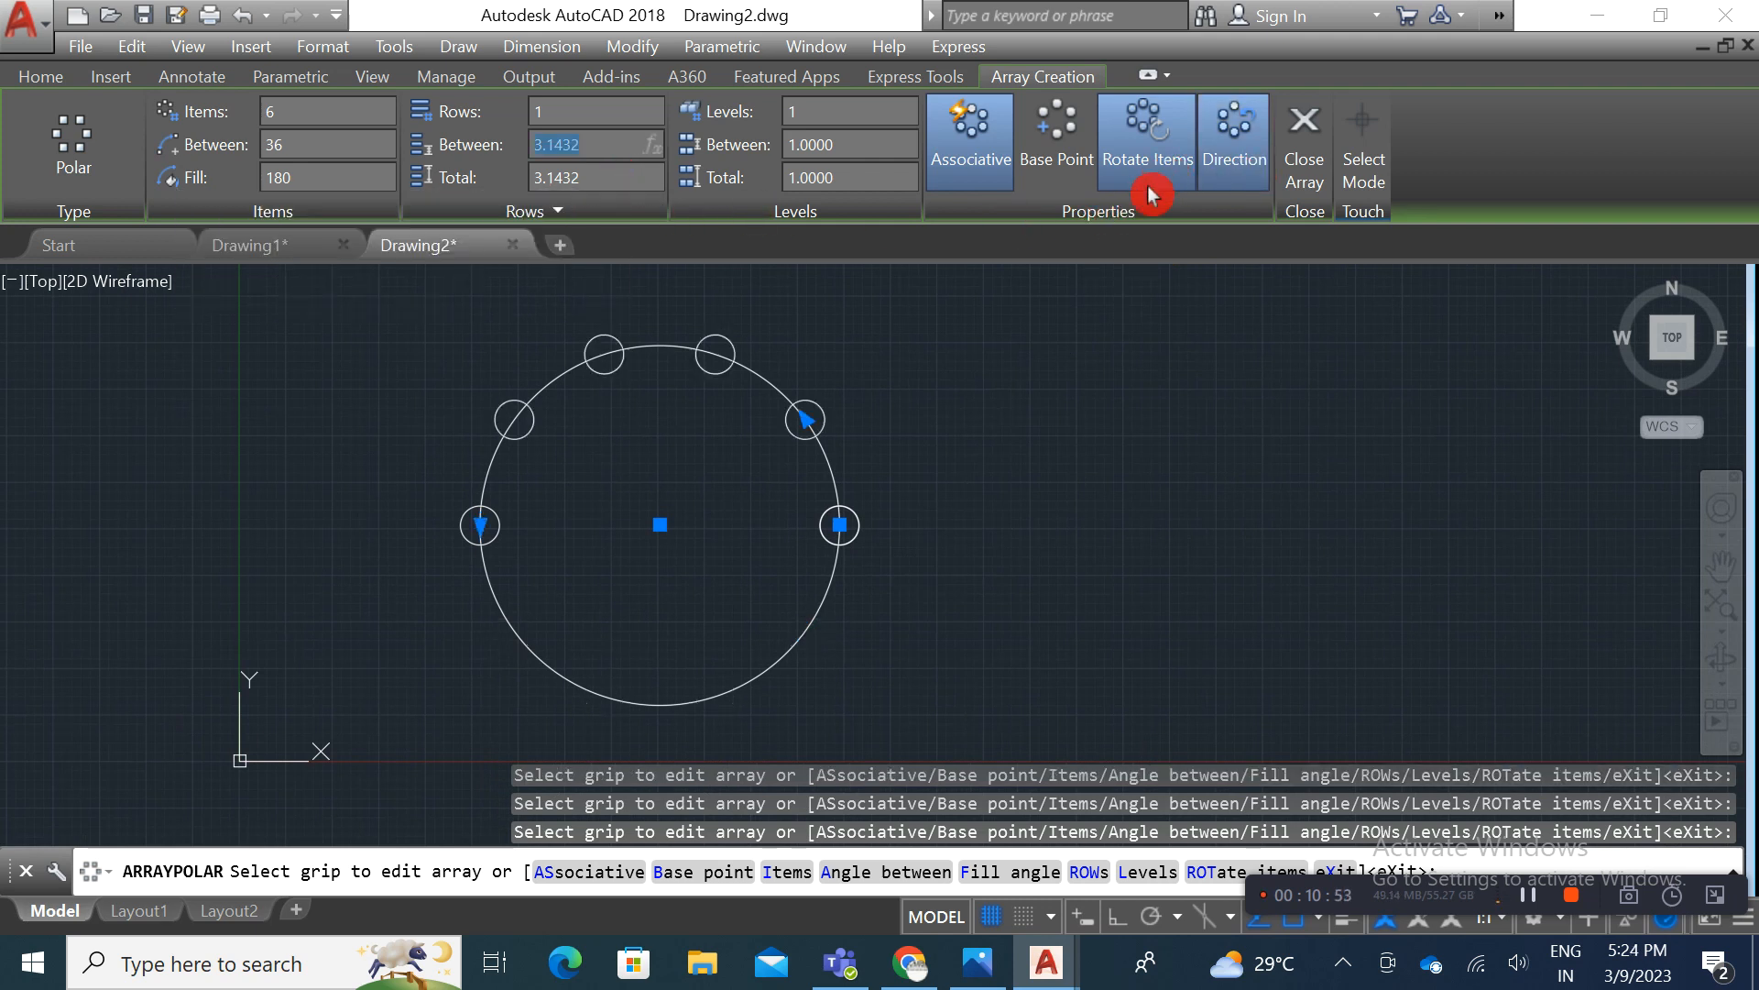
{"action": "middle_click_drag", "start_coordinate": [993, 468], "coordinate": [980, 495]}
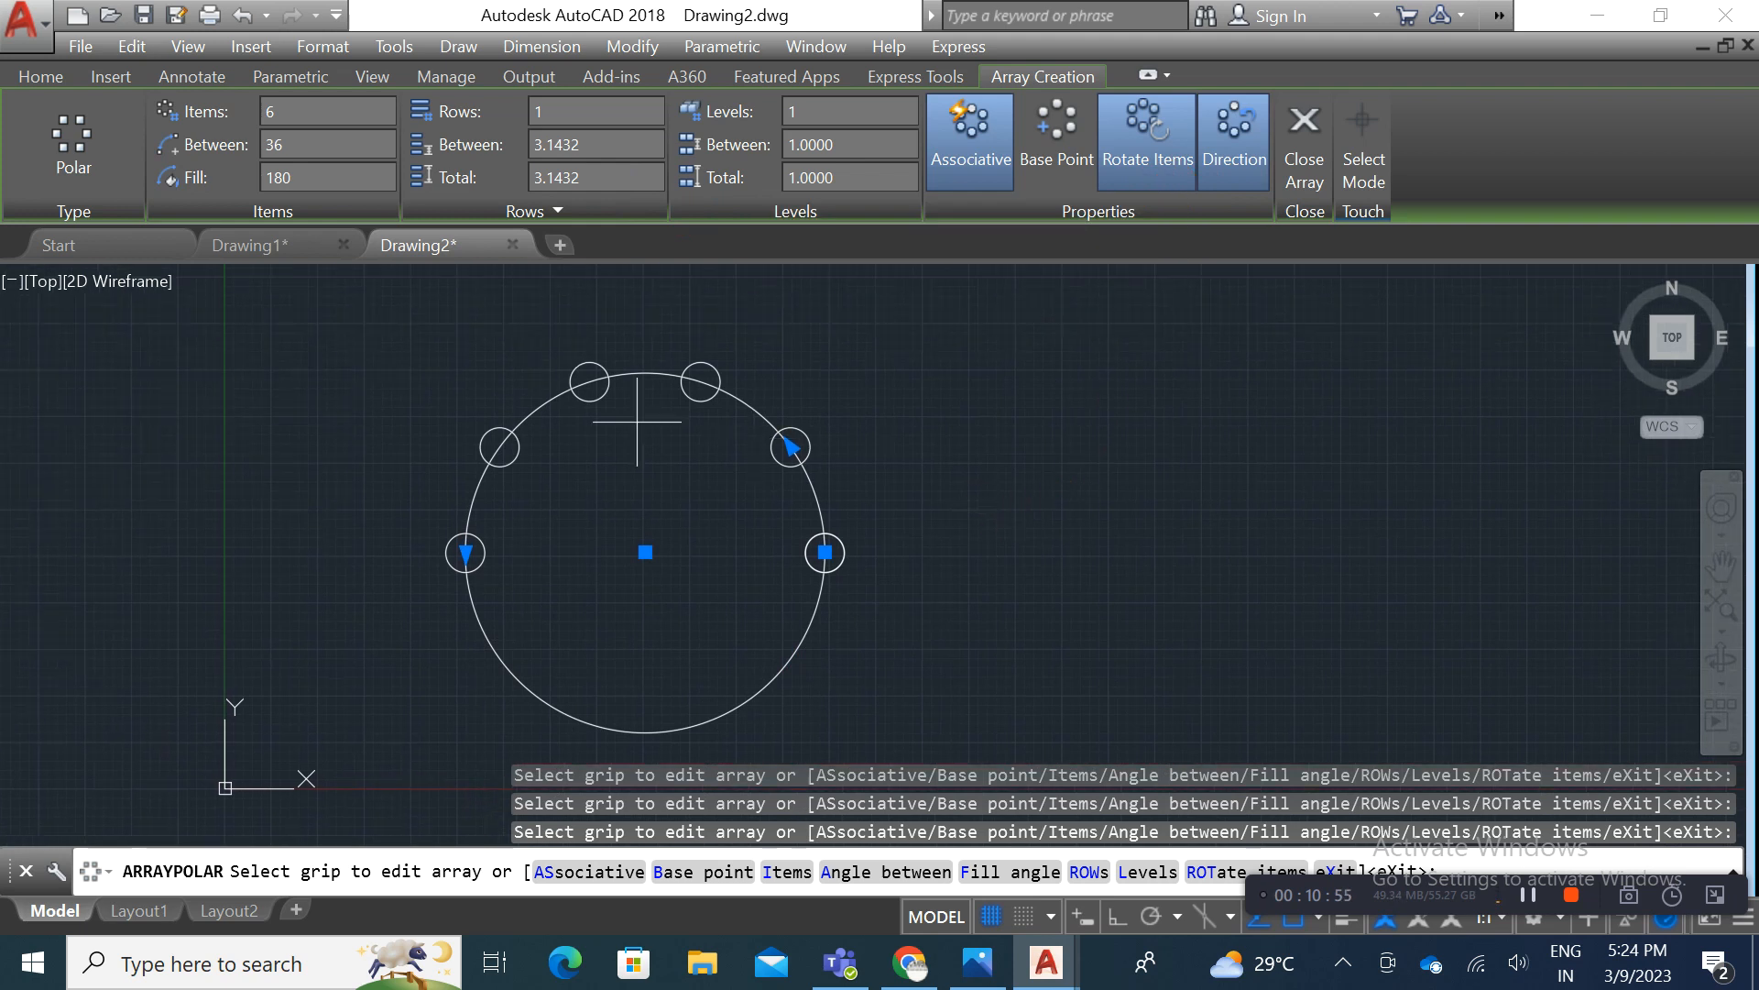
{"action": "key", "text": "Escape"}
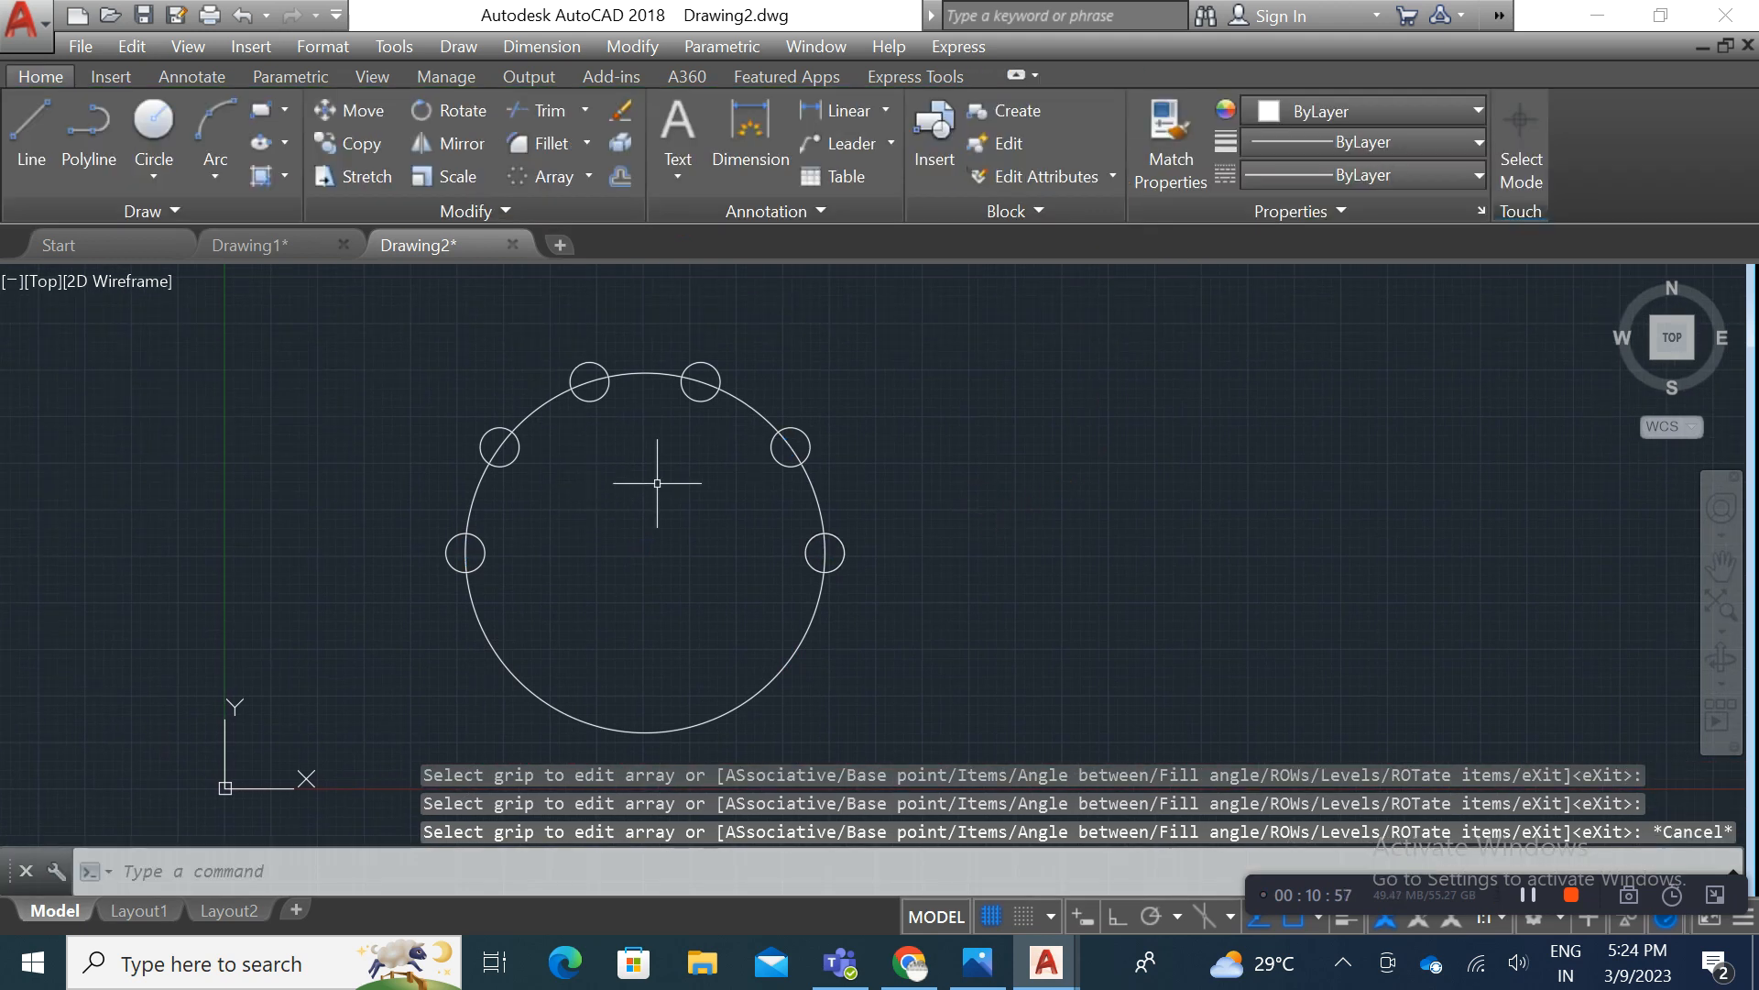
{"action": "key", "text": "ctrl+z"}
{"action": "key", "text": "ctrl+z"}
{"action": "key", "text": "ctrl+z"}
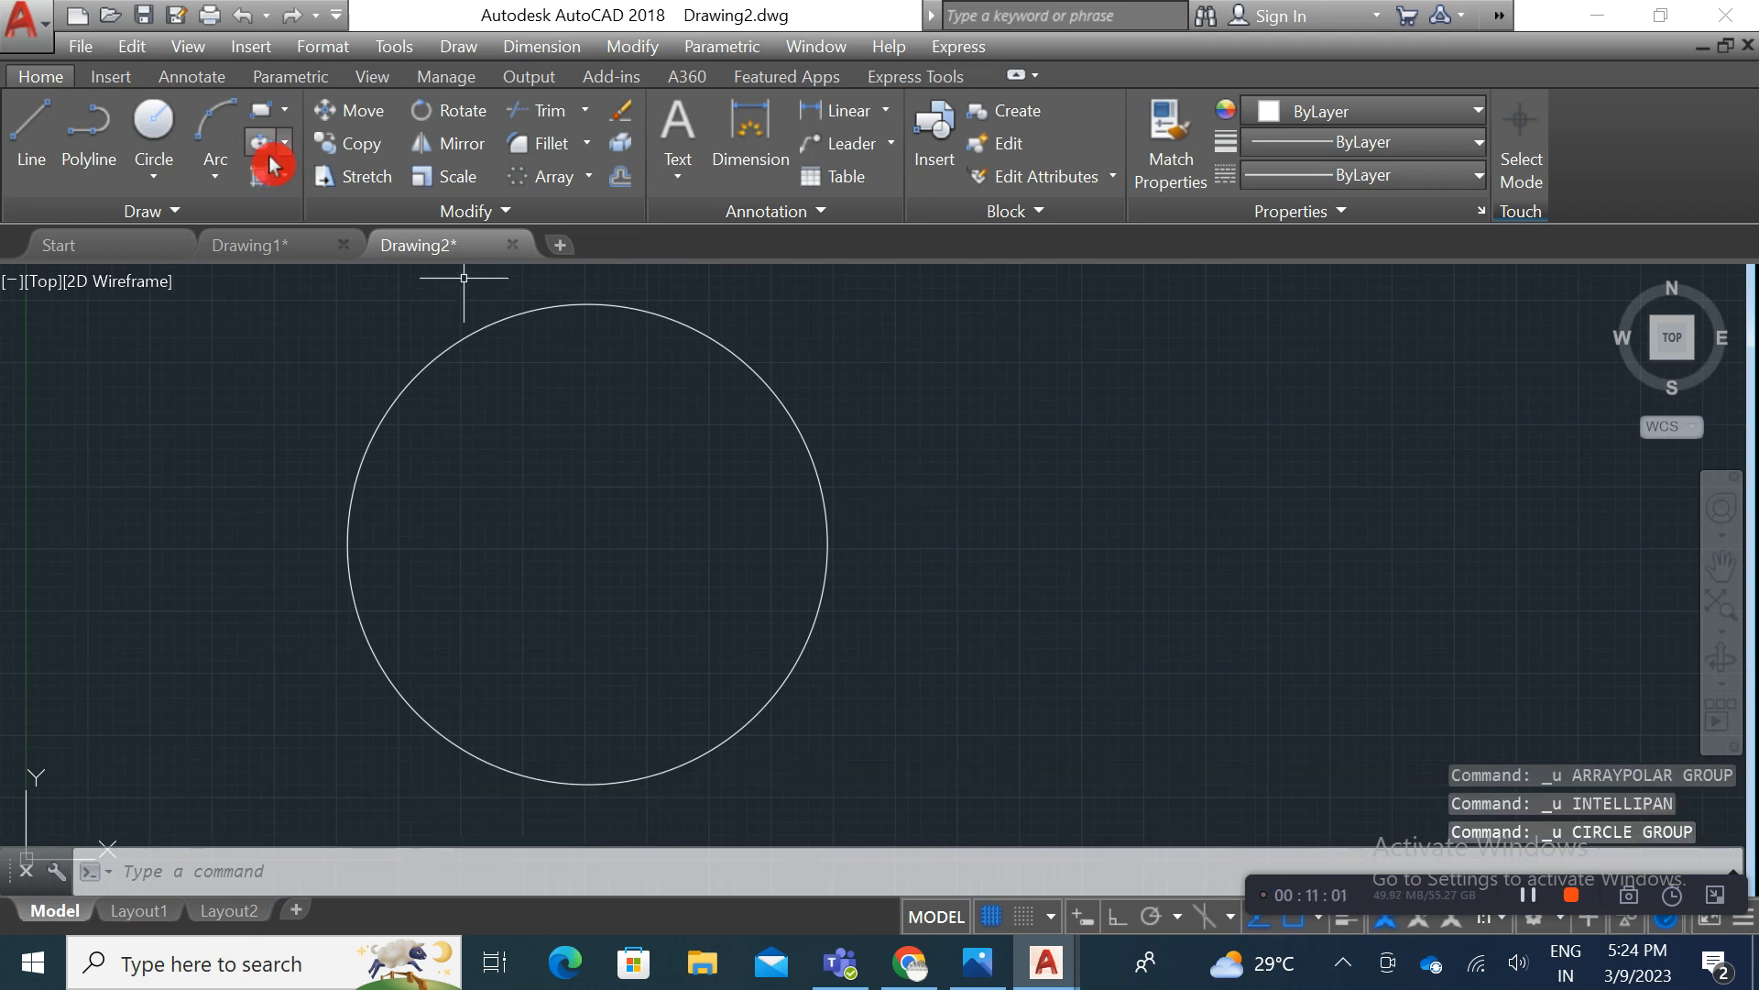
Step: Draw a small horizontal rectangle straddling the right quadrant of the large circle
{"action": "left_click", "coordinate": [262, 110]}
{"action": "left_click", "coordinate": [779, 519]}
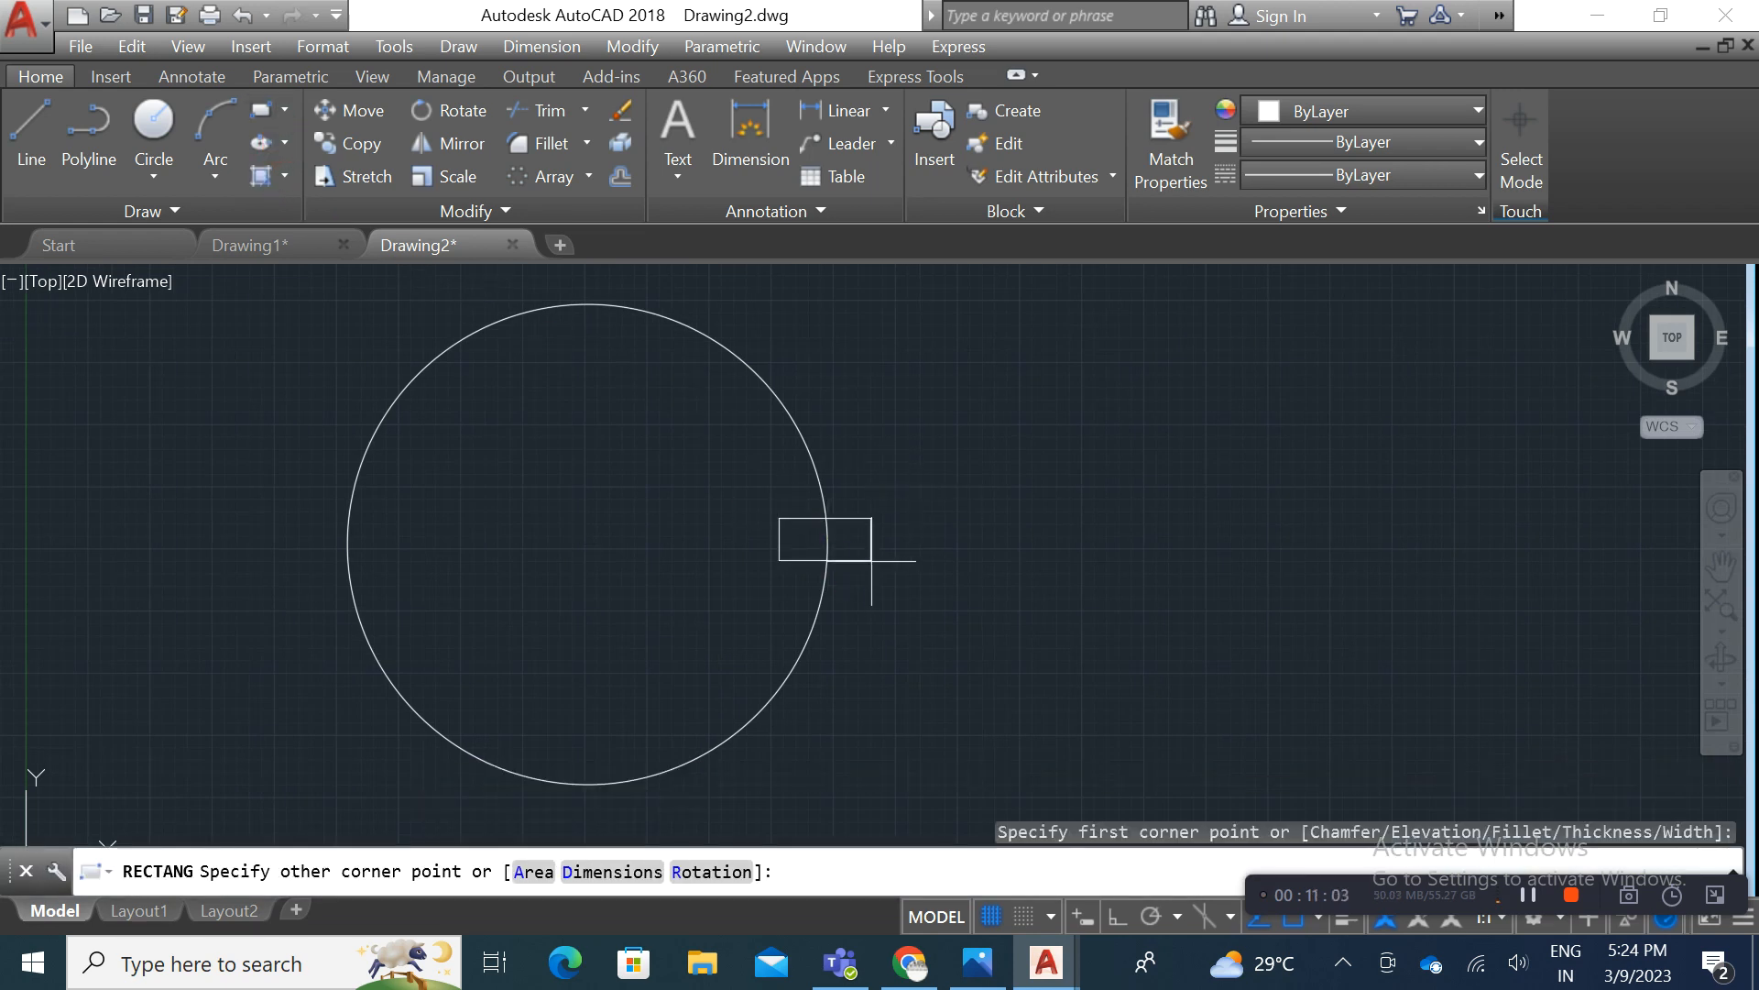
{"action": "left_click", "coordinate": [878, 567]}
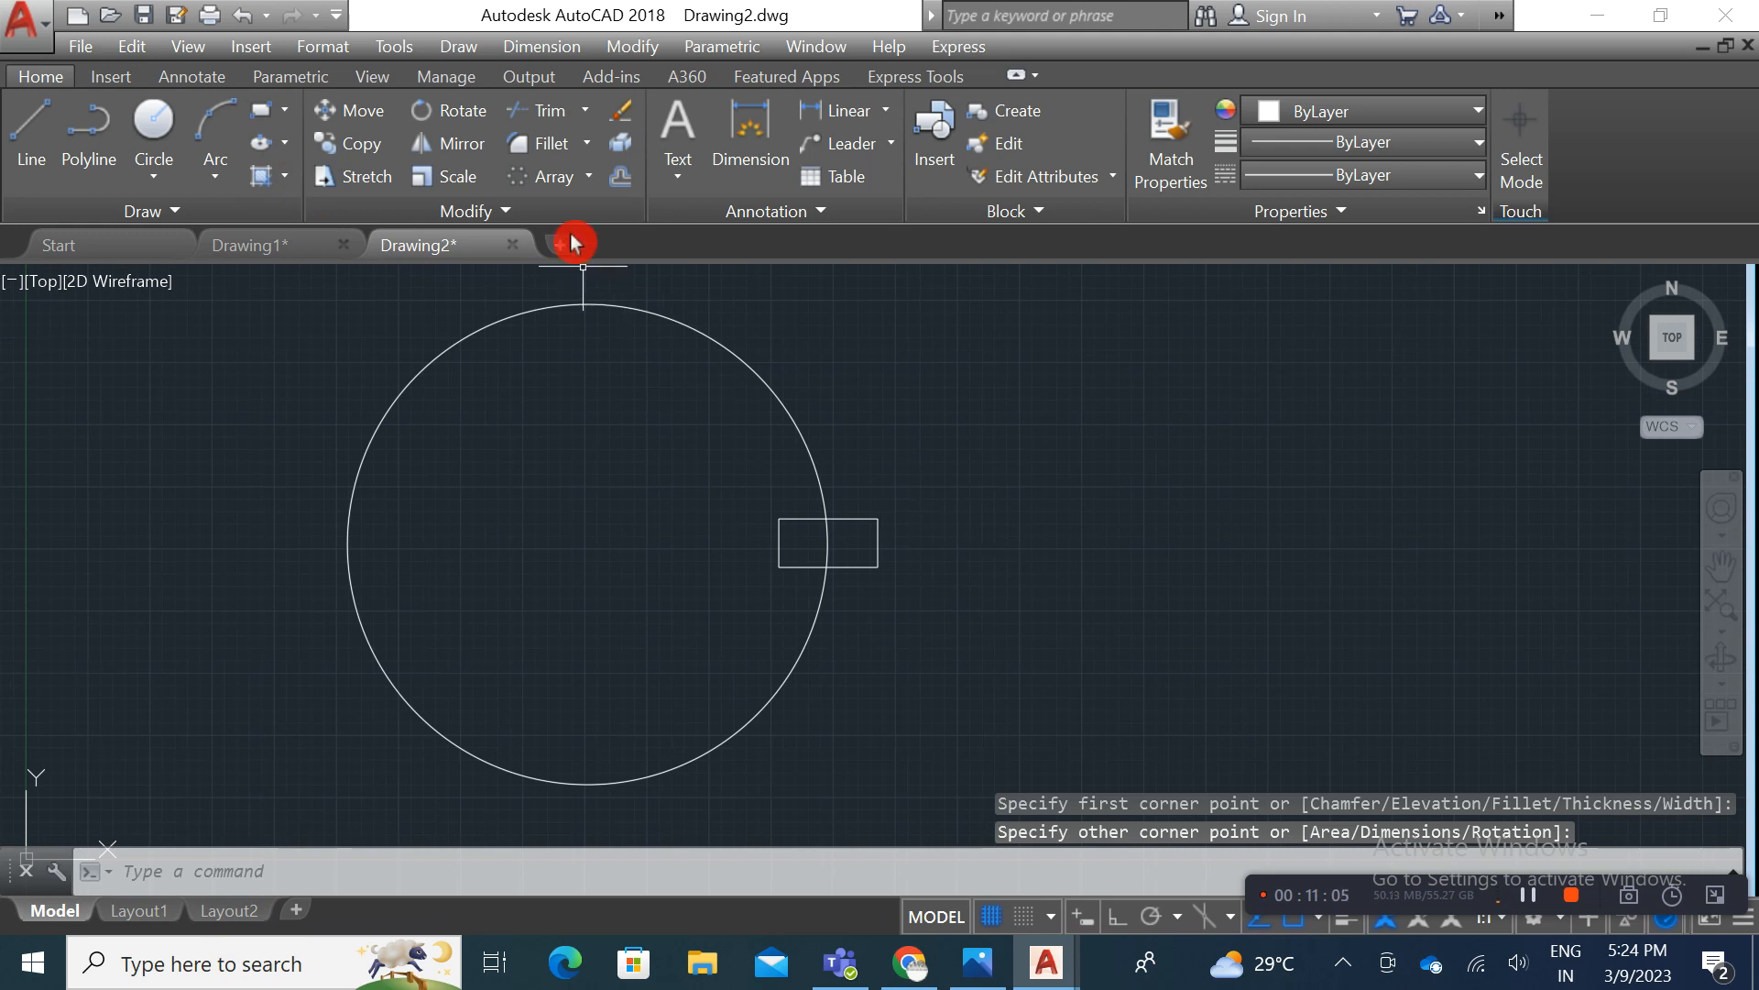
Step: Create an associative 6-item polar array of the rectangle around the large circle's center with a 360-degree fill
{"action": "left_click", "coordinate": [588, 177]}
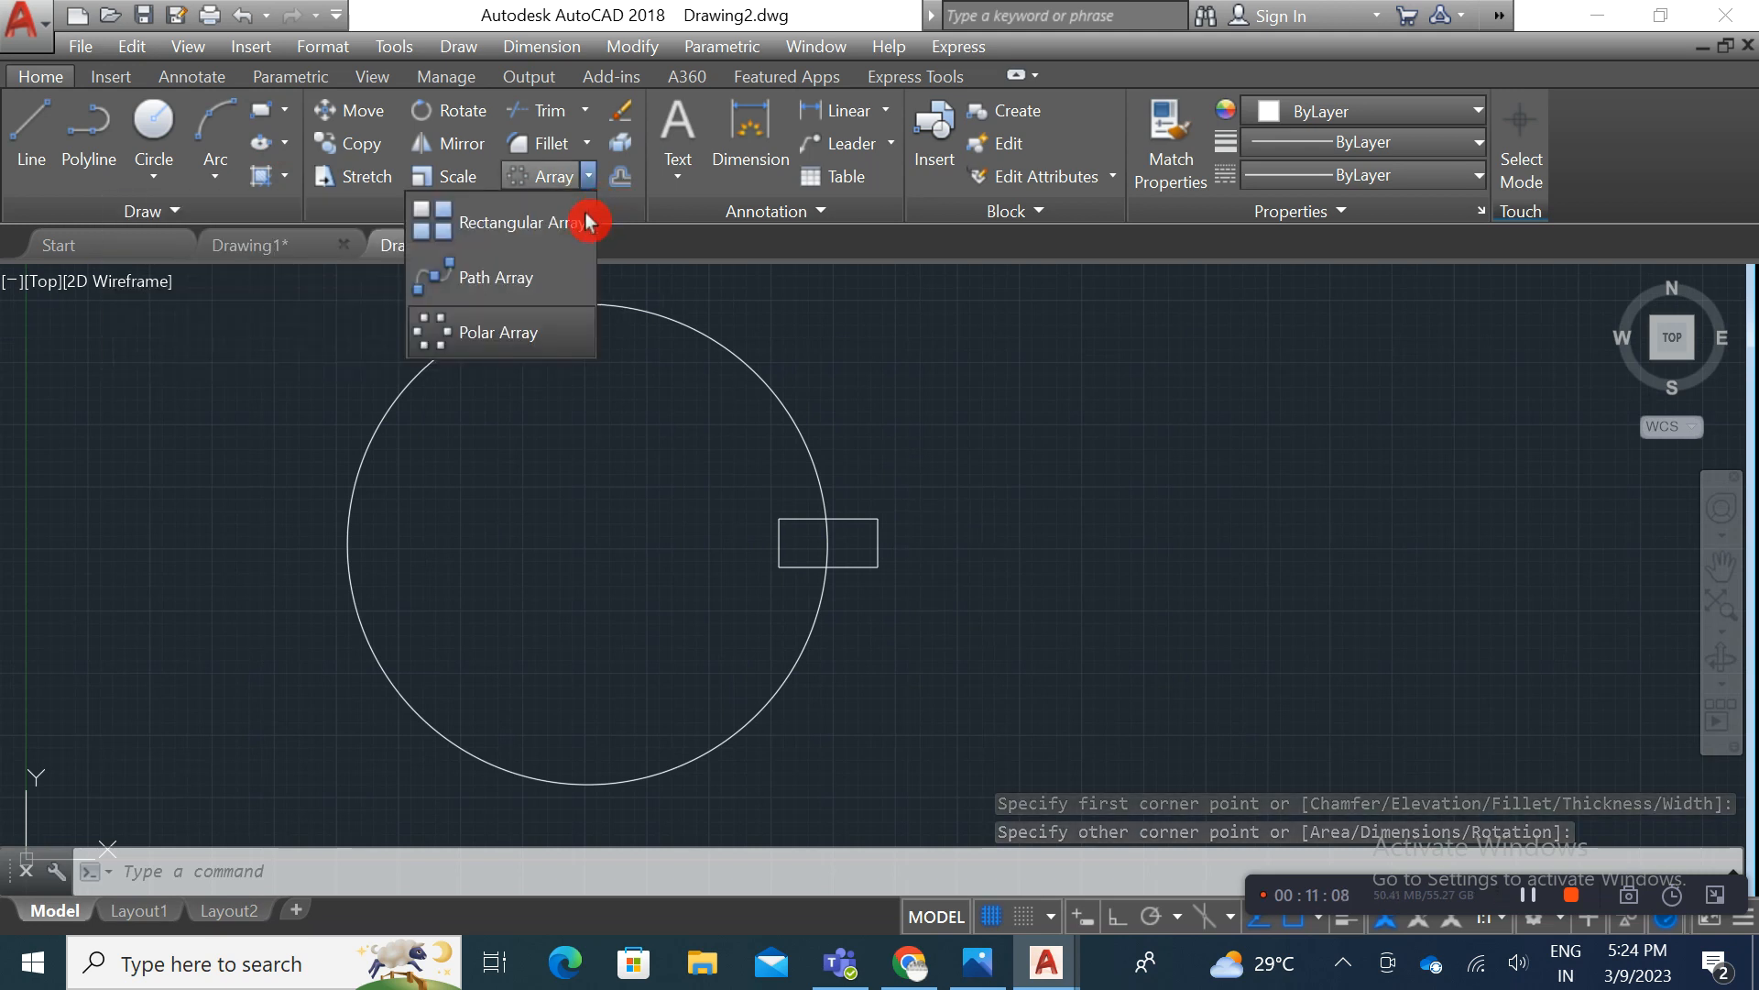
{"action": "left_click", "coordinate": [545, 343]}
{"action": "left_click", "coordinate": [855, 519]}
{"action": "key", "text": "Return"}
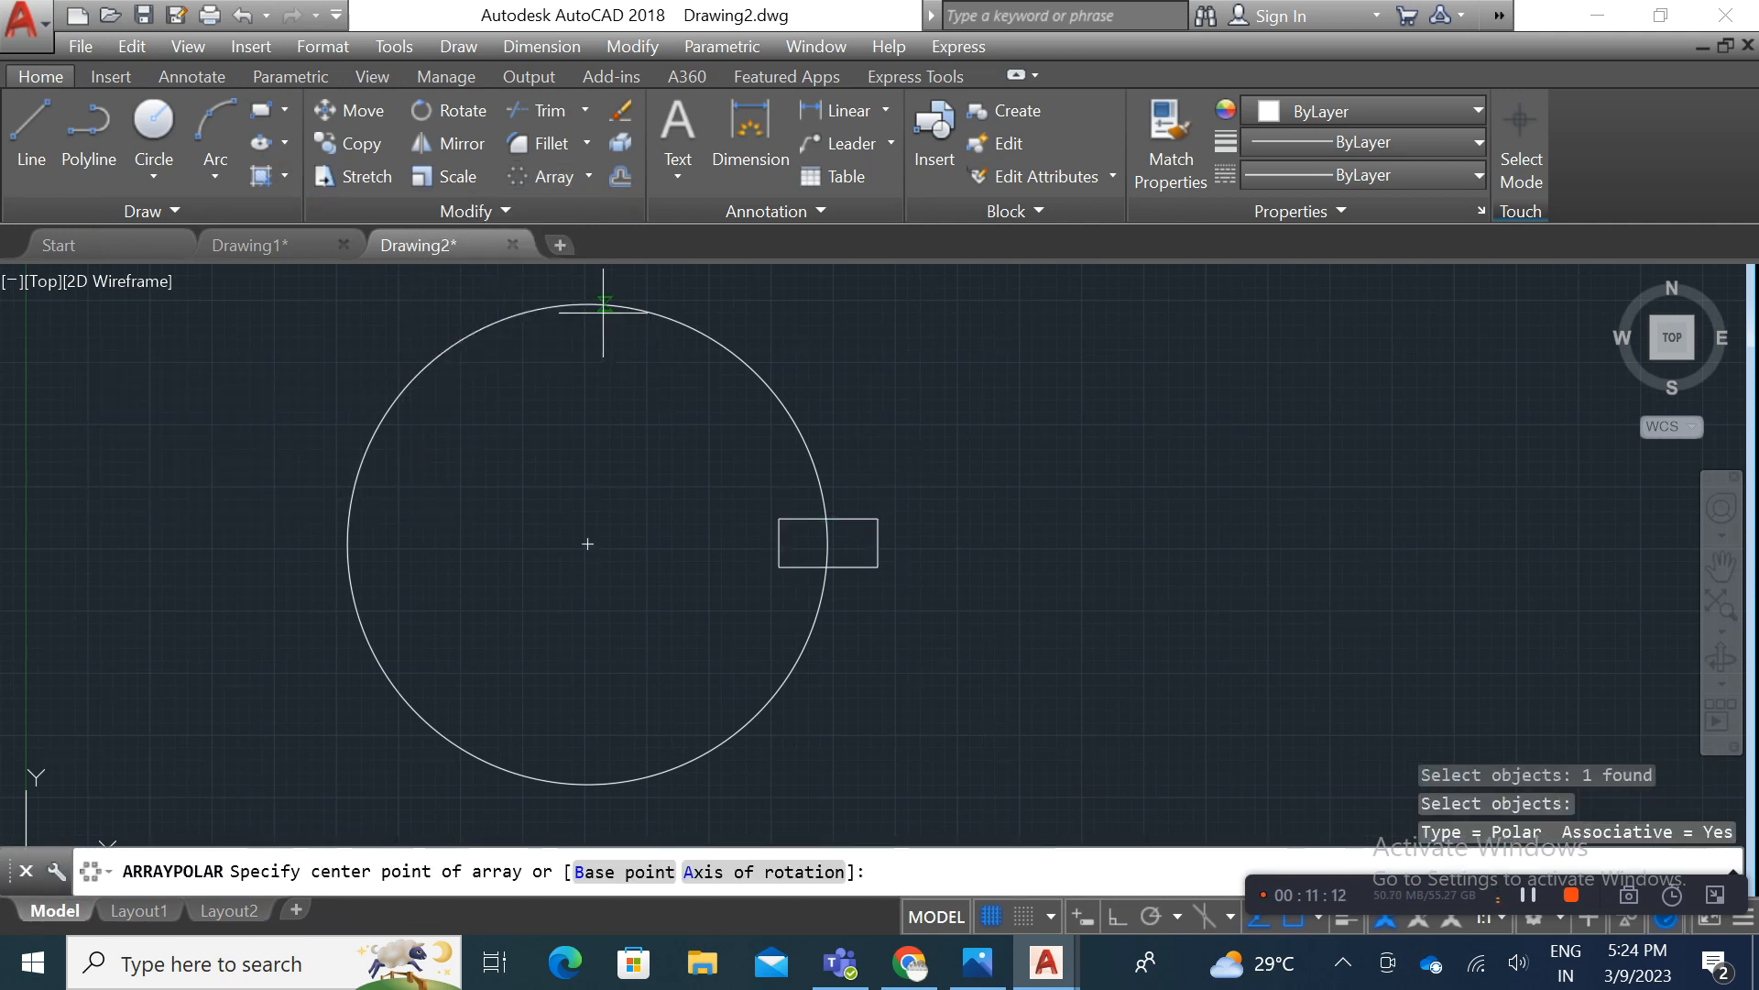
{"action": "left_click", "coordinate": [587, 543]}
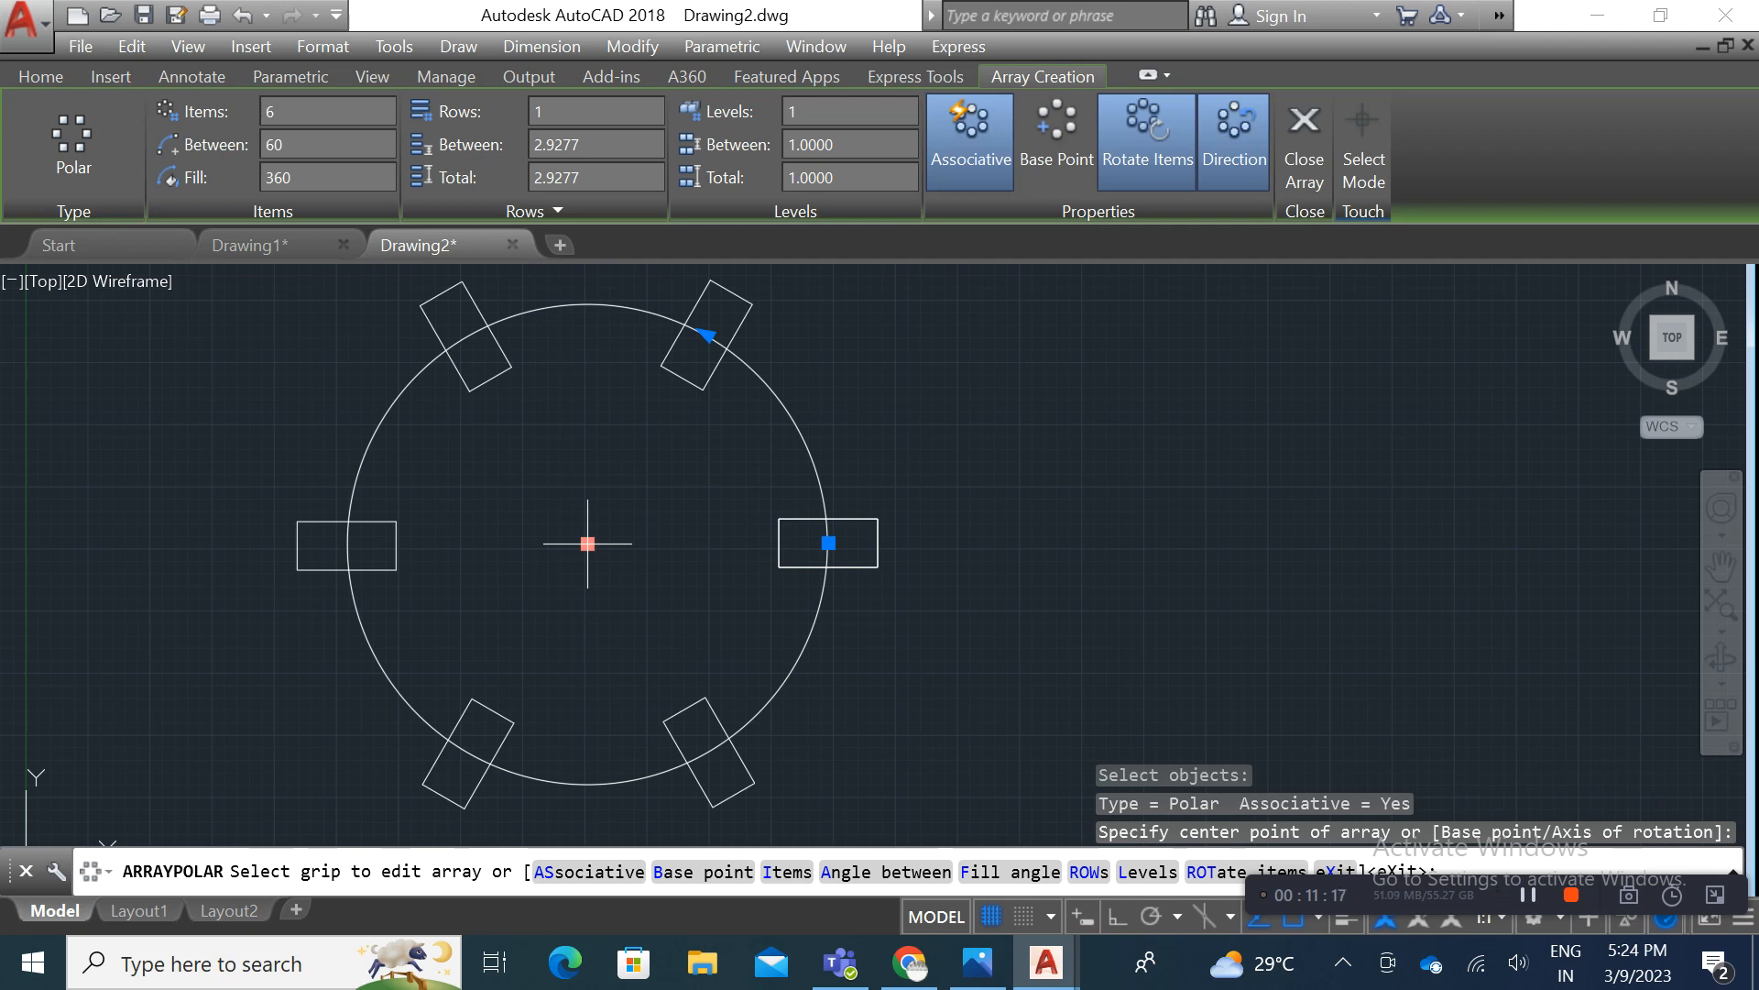
Step: Turn off Rotate Items so the arrayed rectangles keep the source rectangle's horizontal orientation
{"action": "left_click", "coordinate": [1166, 188]}
{"action": "left_click", "coordinate": [1126, 279]}
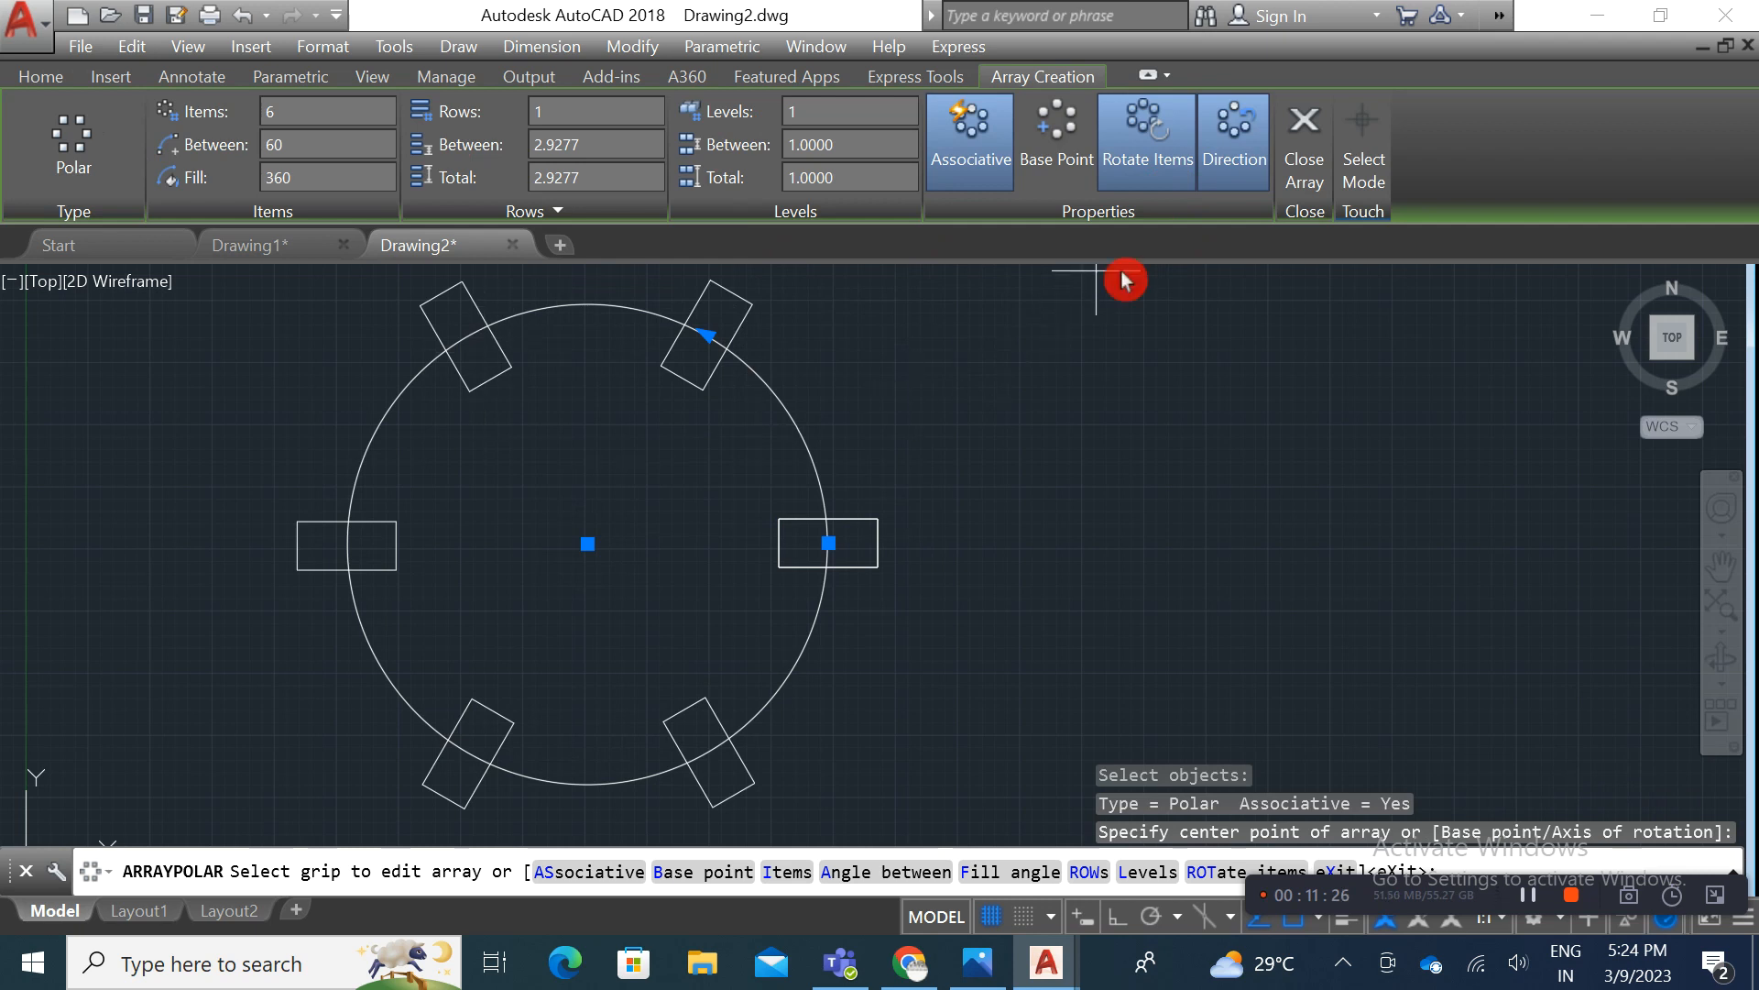
{"action": "left_click", "coordinate": [1142, 184]}
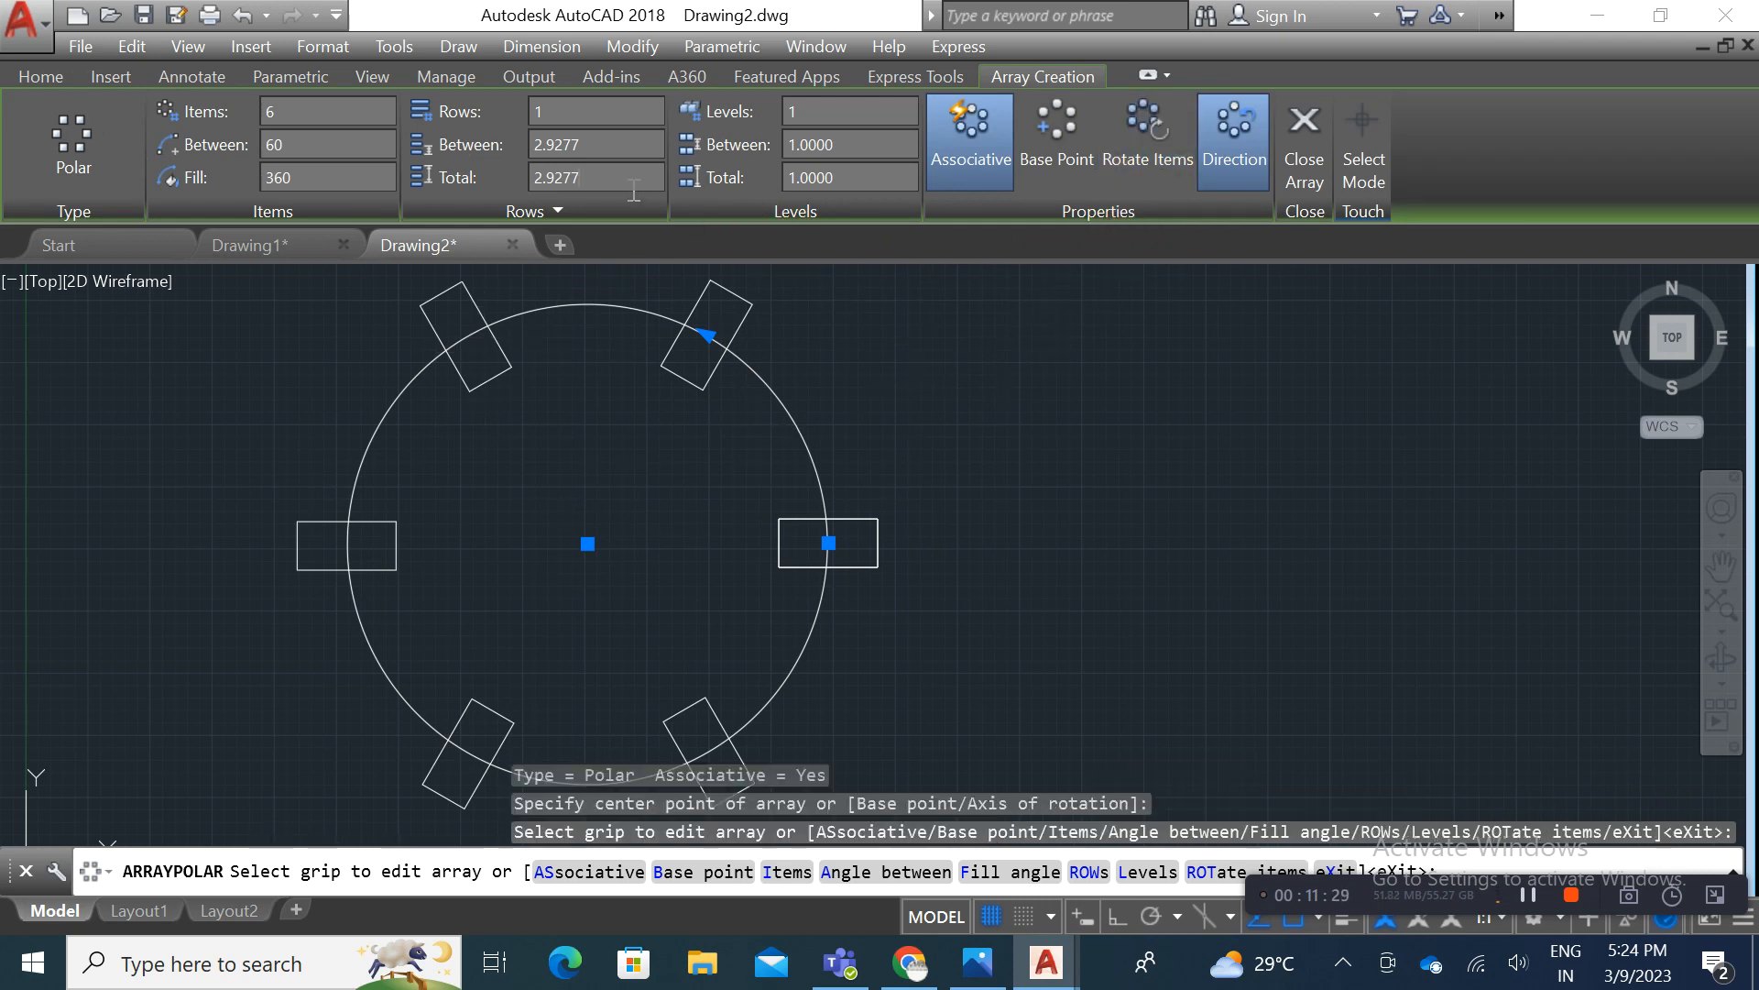
{"action": "scroll", "coordinate": [839, 541], "scroll_direction": "down", "scroll_amount": 1}
{"action": "middle_click_drag", "start_coordinate": [840, 541], "coordinate": [832, 519]}
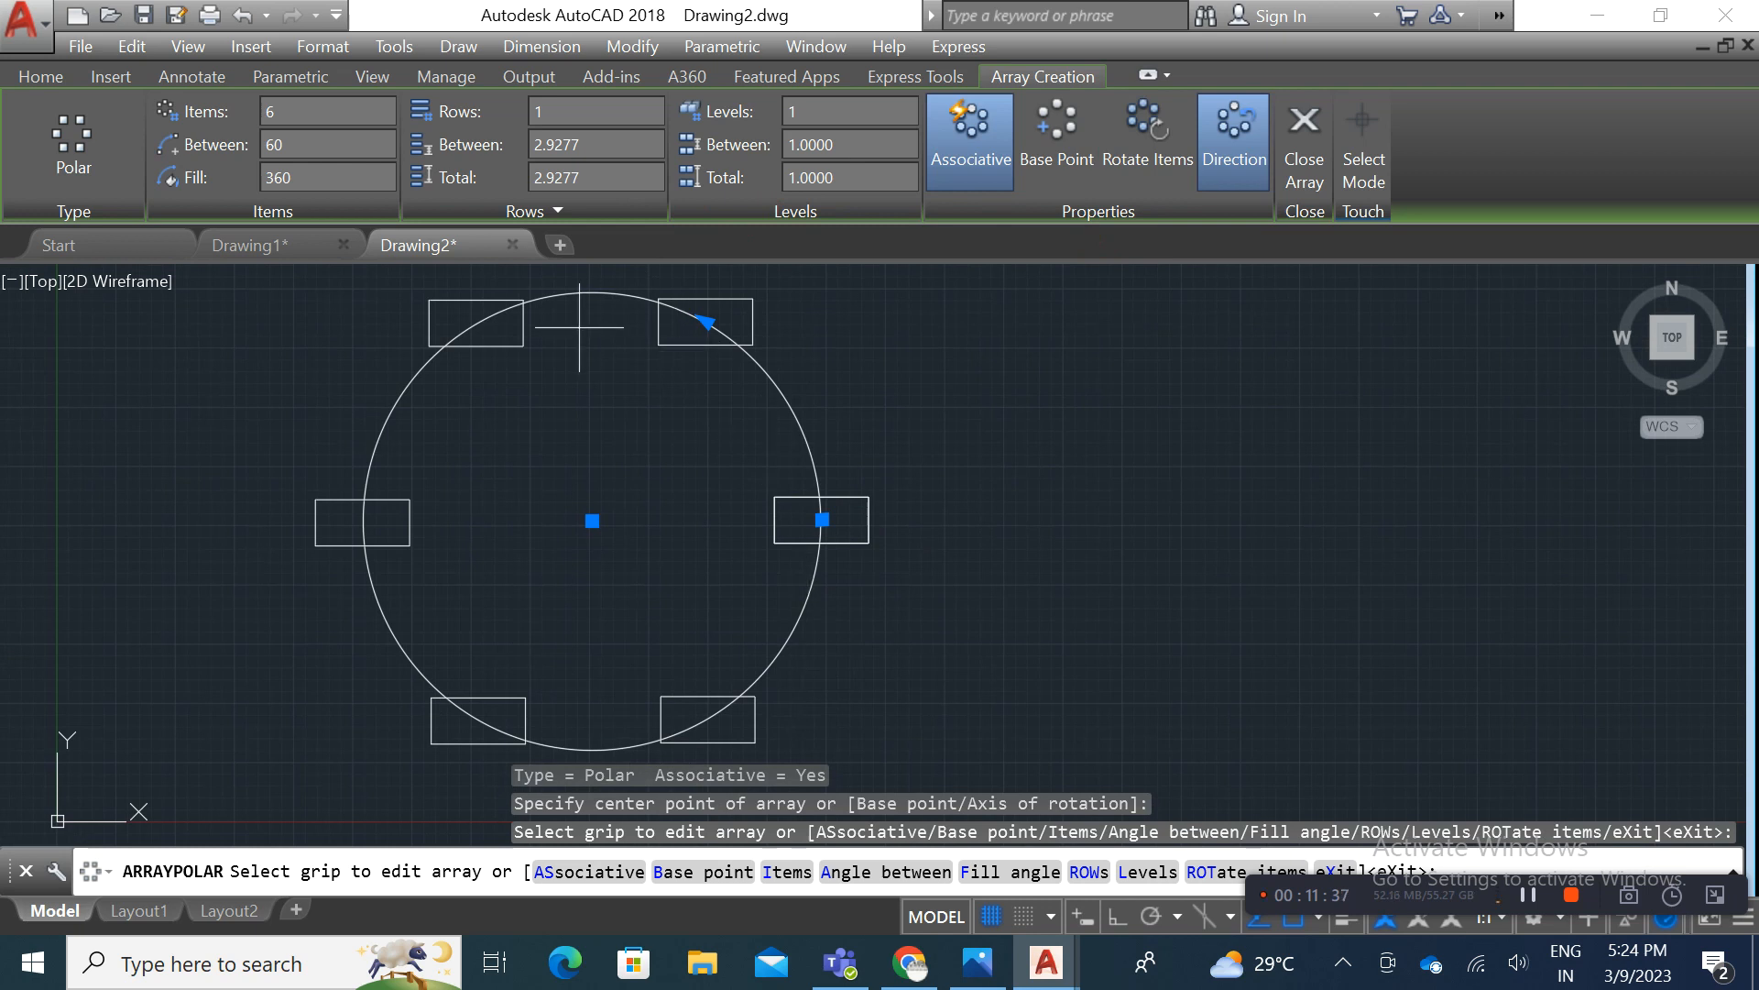
{"action": "middle_click_drag", "start_coordinate": [770, 457], "coordinate": [726, 462]}
{"action": "scroll", "coordinate": [724, 467], "scroll_direction": "down", "scroll_amount": 1}
{"action": "scroll", "coordinate": [741, 462], "scroll_direction": "down", "scroll_amount": 1}
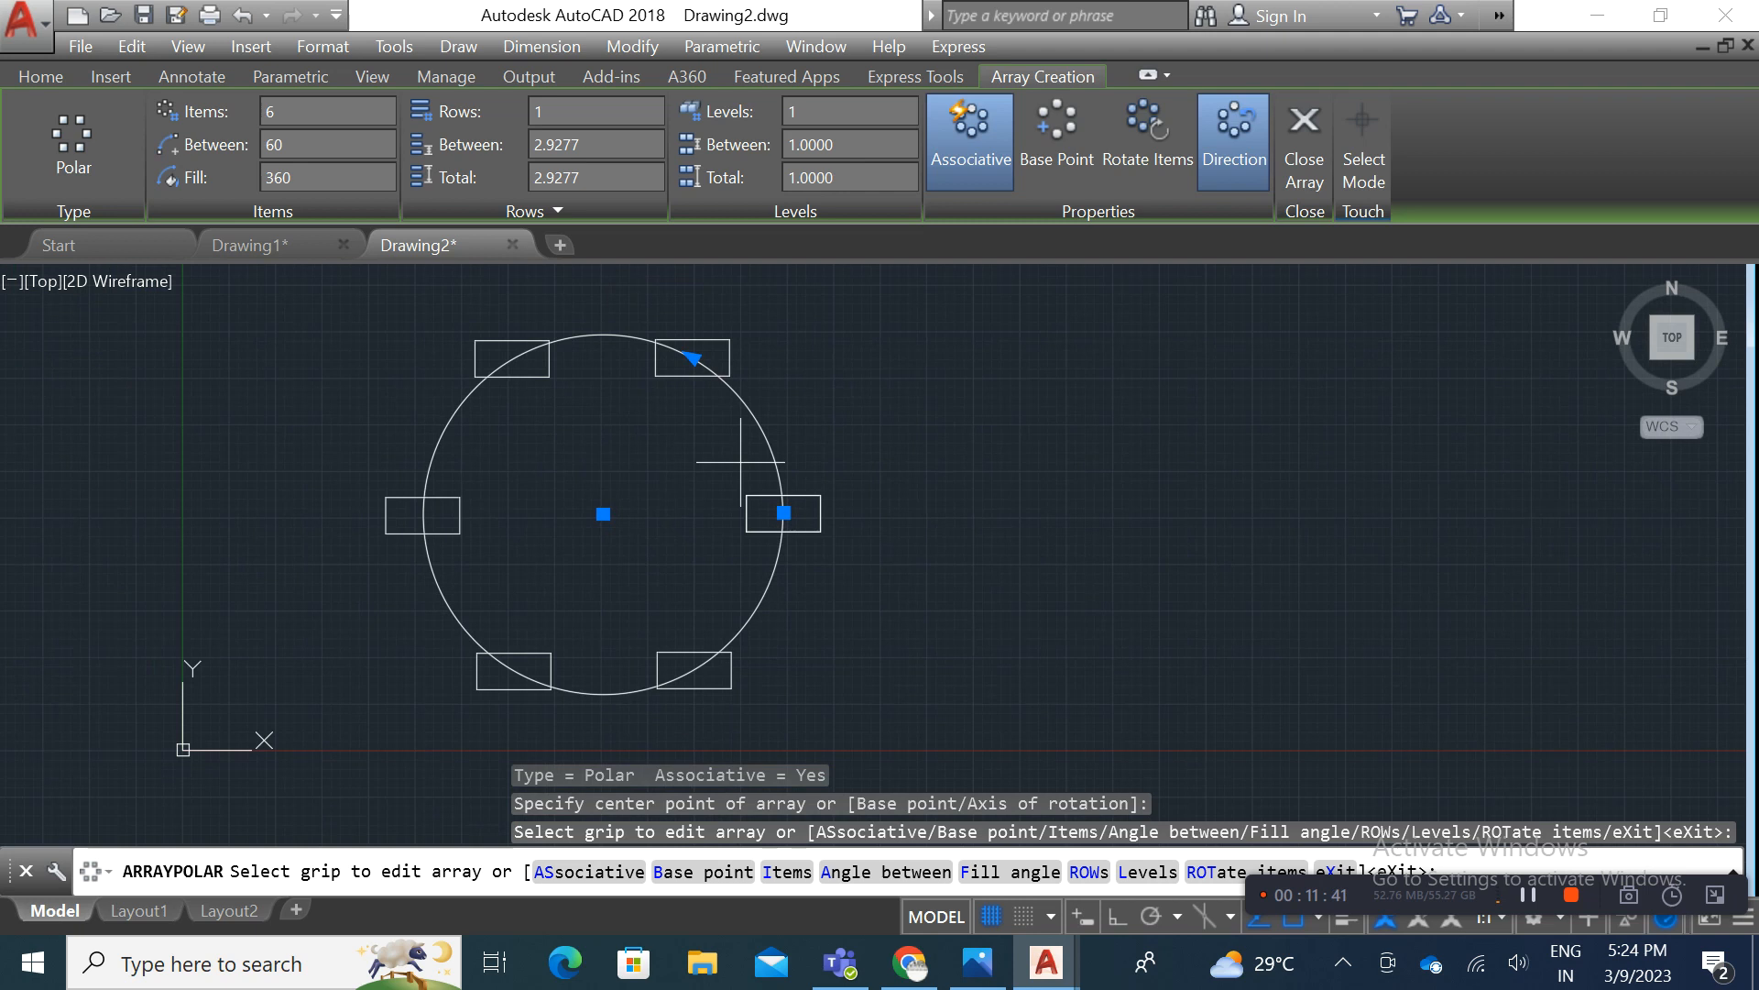
Step: Finish the polar array of rectangles and examine the rectangular array example figures in Drawing1
{"action": "key", "text": "Escape"}
{"action": "scroll", "coordinate": [724, 468], "scroll_direction": "down", "scroll_amount": 4}
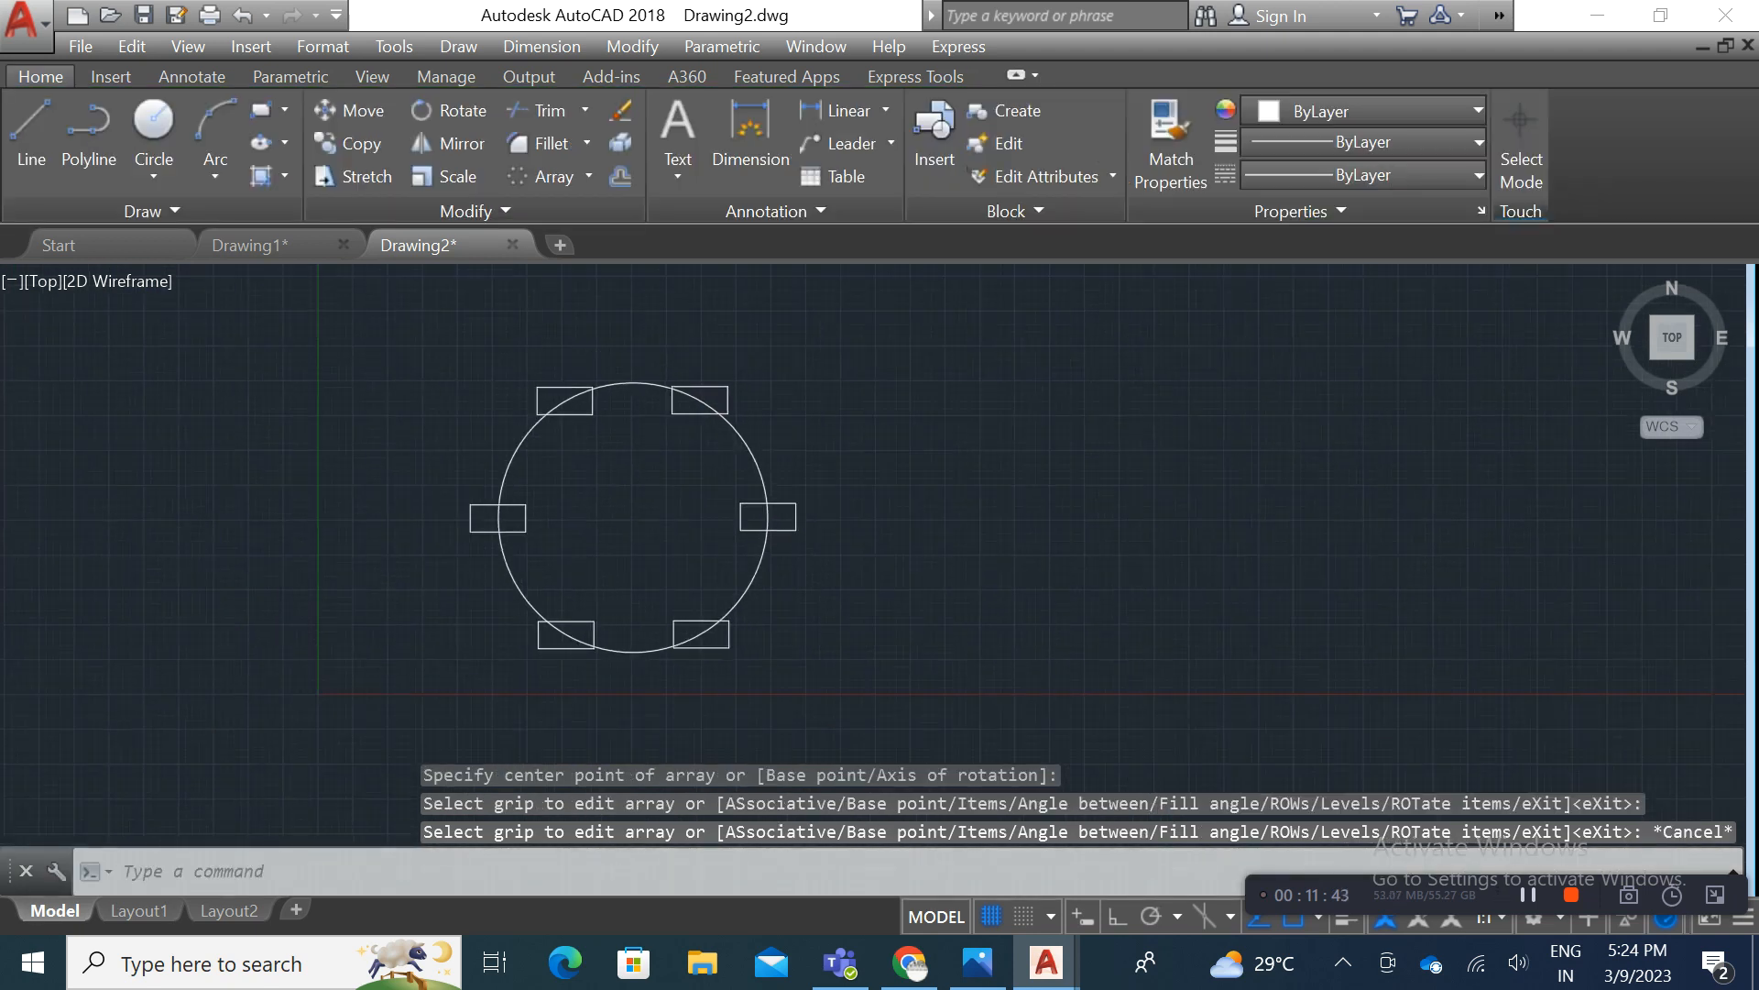
{"action": "scroll", "coordinate": [677, 550], "scroll_direction": "down", "scroll_amount": 1}
{"action": "scroll", "coordinate": [687, 514], "scroll_direction": "down", "scroll_amount": 3}
{"action": "middle_click_drag", "start_coordinate": [527, 553], "coordinate": [1012, 578]}
{"action": "mouse_move", "coordinate": [746, 540]}
{"action": "middle_mouse_down"}
{"action": "mouse_move", "coordinate": [691, 546]}
{"action": "mouse_move", "coordinate": [527, 491]}
{"action": "mouse_move", "coordinate": [549, 505]}
{"action": "middle_mouse_up"}
{"action": "left_click", "coordinate": [292, 253]}
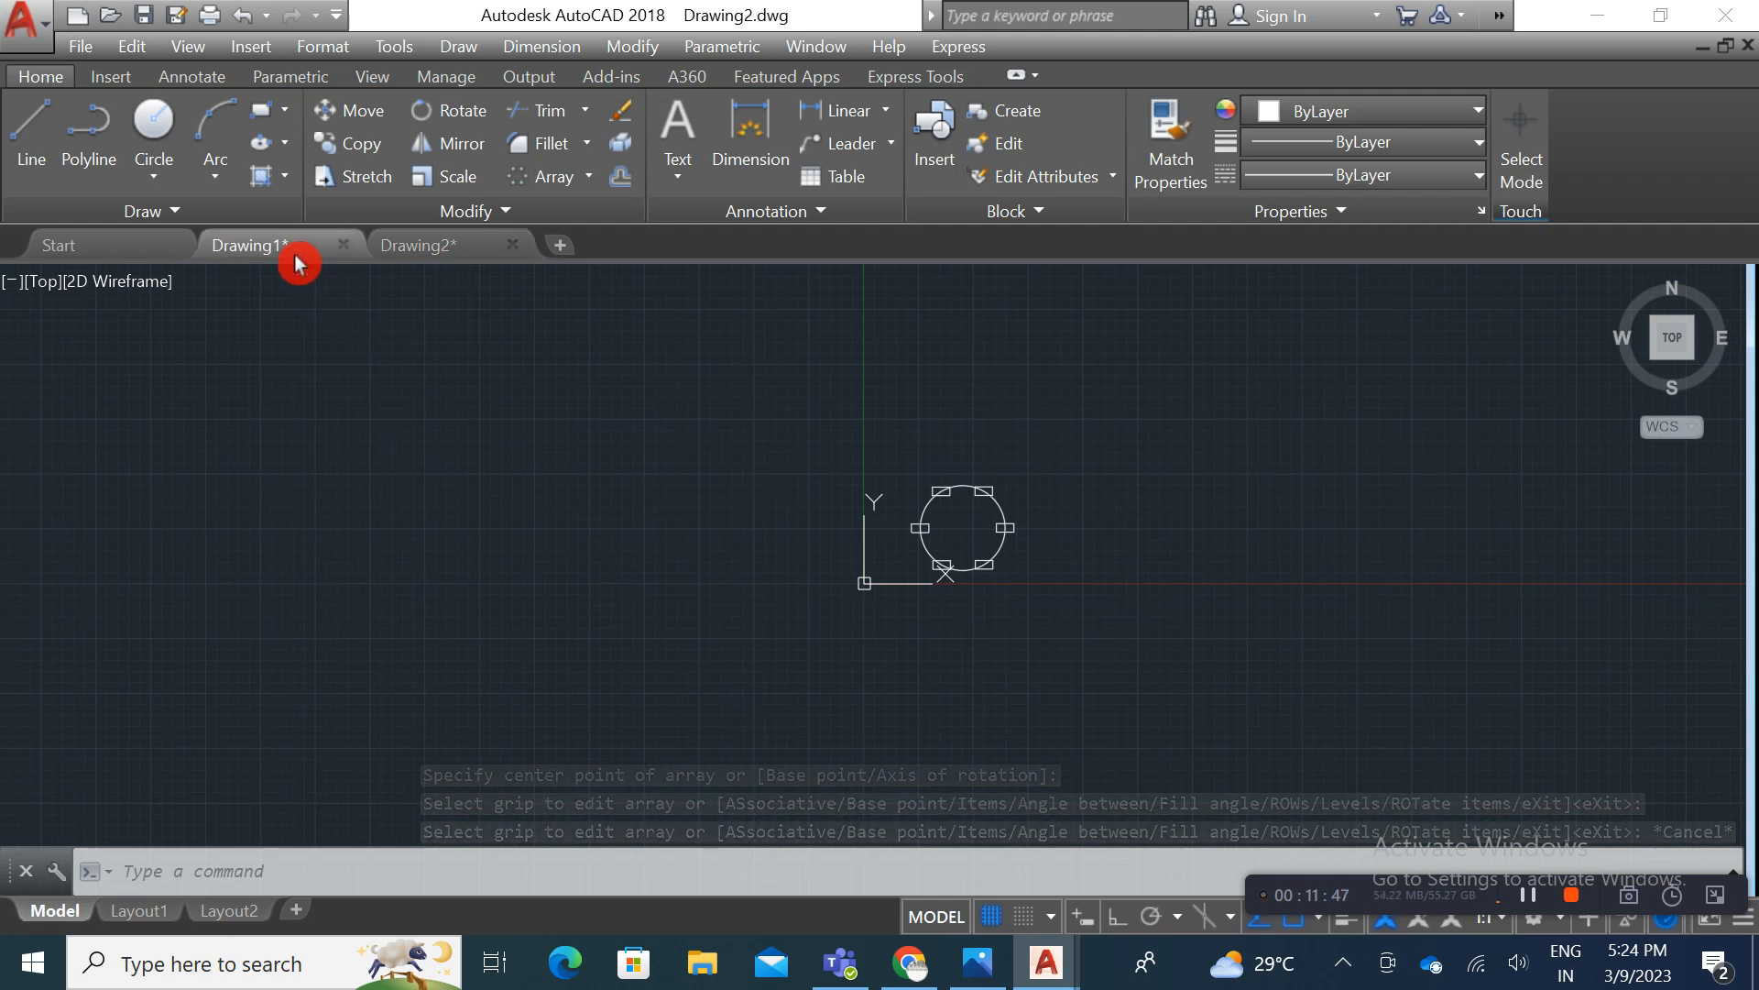
{"action": "middle_click_drag", "start_coordinate": [273, 586], "coordinate": [623, 550]}
{"action": "scroll", "coordinate": [290, 593], "scroll_direction": "up", "scroll_amount": 3}
{"action": "middle_click_drag", "start_coordinate": [176, 618], "coordinate": [391, 605]}
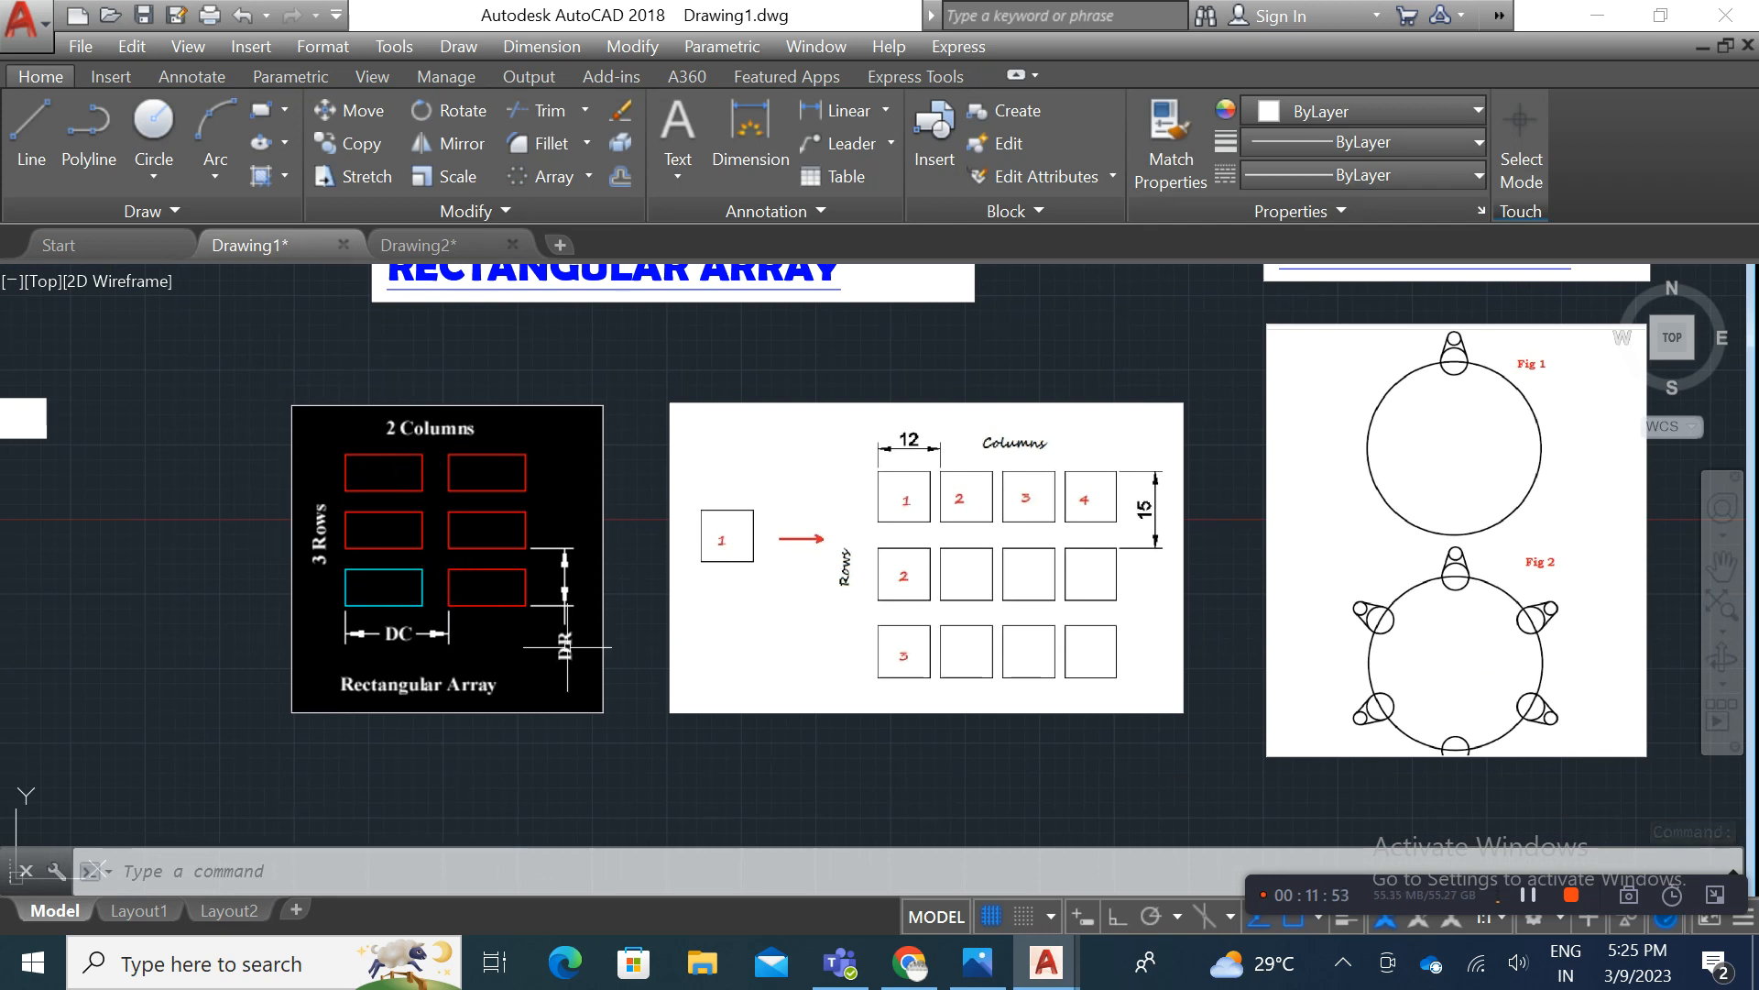
{"action": "scroll", "coordinate": [551, 565], "scroll_direction": "down", "scroll_amount": 3}
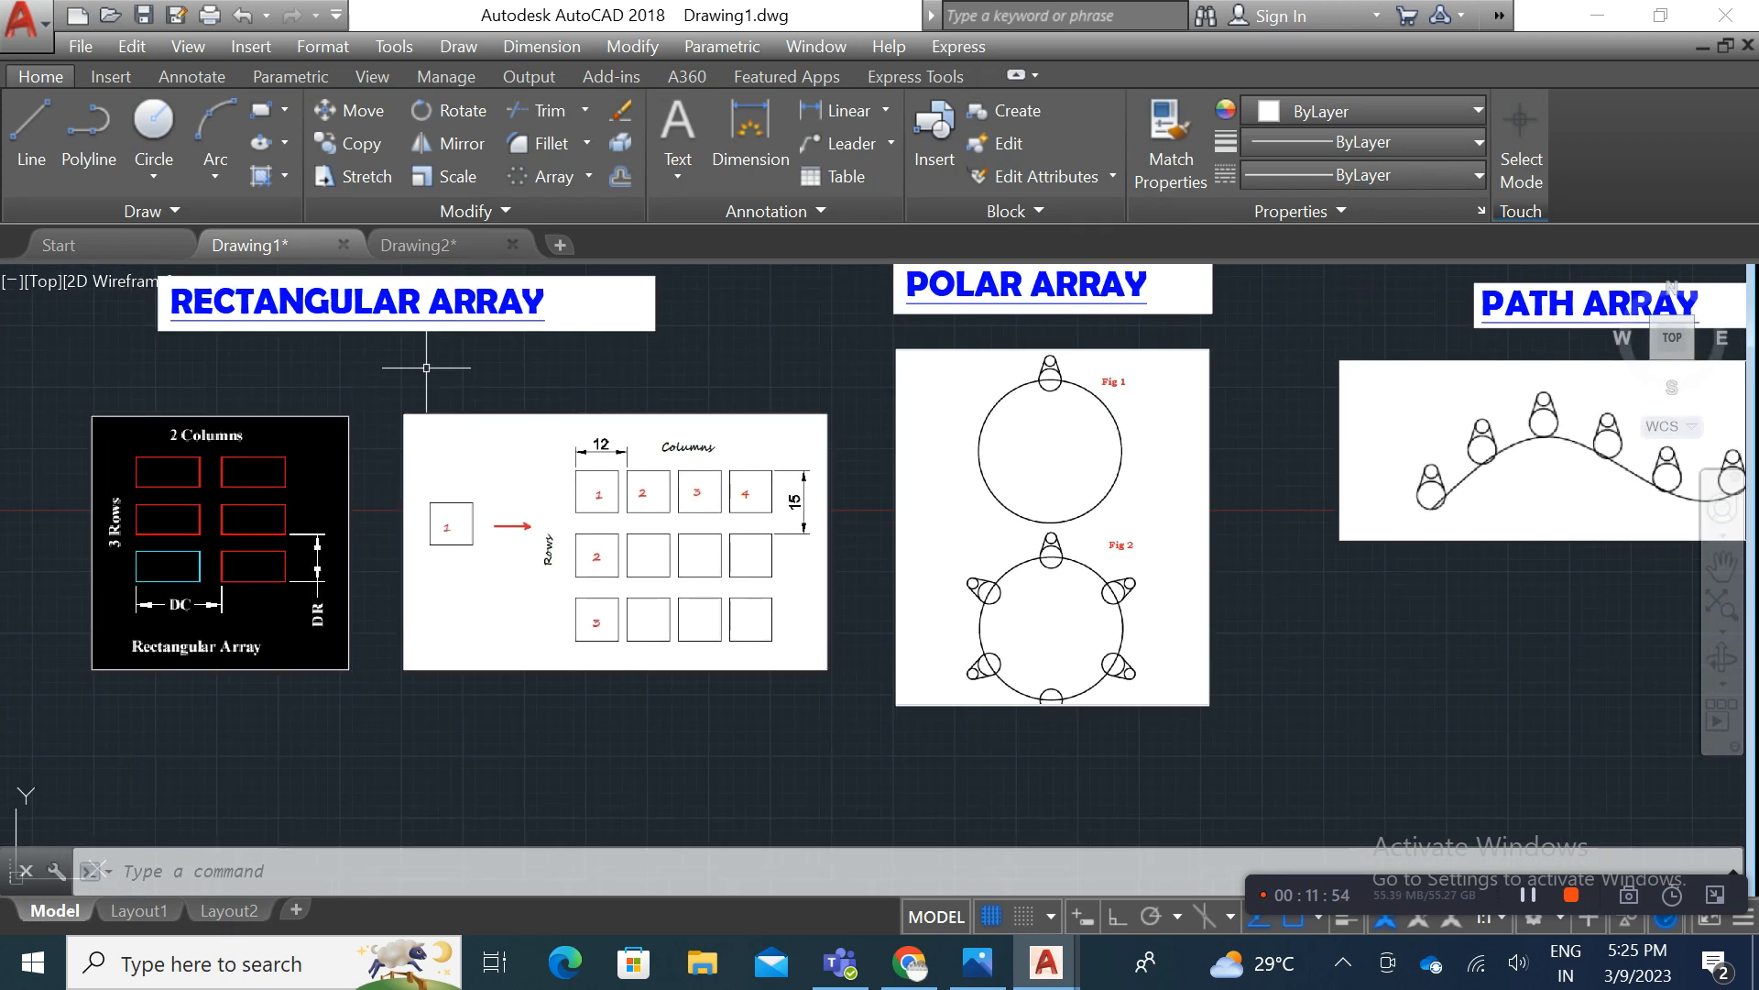
Step: Return to Drawing2 and erase the large circle together with its arrayed rectangles
{"action": "left_click", "coordinate": [451, 248]}
{"action": "middle_click_drag", "start_coordinate": [1067, 594], "coordinate": [767, 593]}
{"action": "left_click", "coordinate": [822, 611]}
{"action": "left_click", "coordinate": [541, 431]}
{"action": "key", "text": "Delete"}
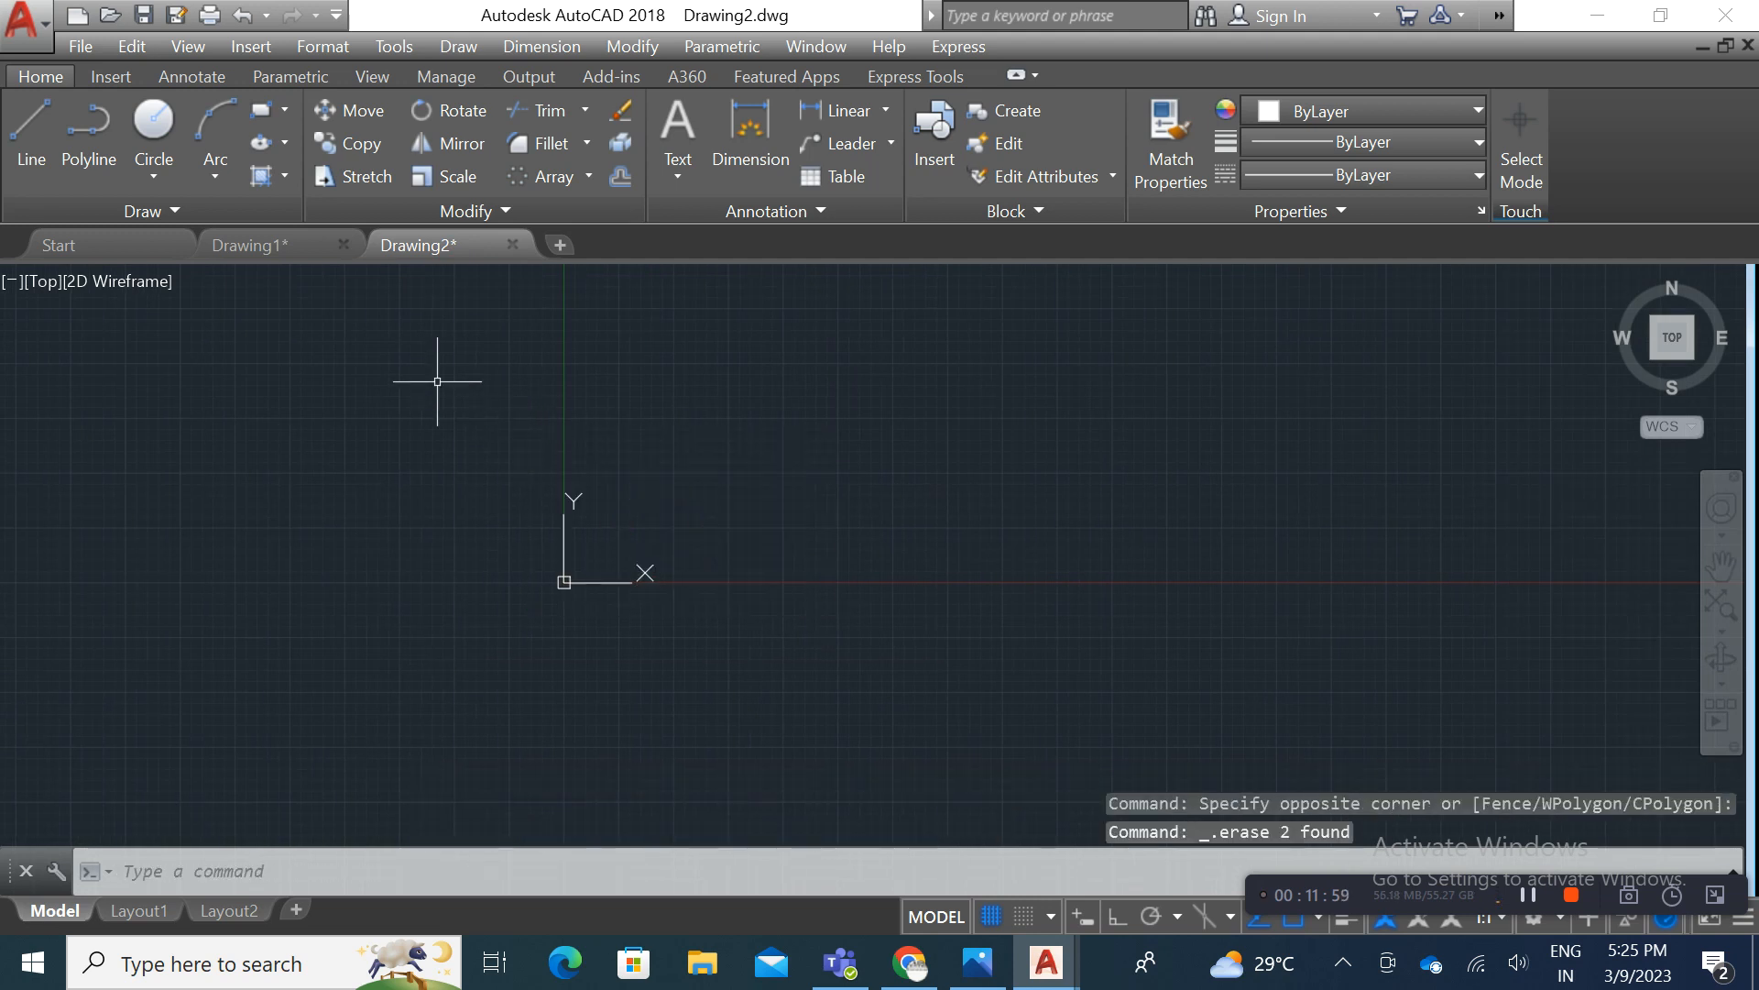
Step: Draw a rectangle by dimensions, length 2 and width 2, in the empty area up and to the right of the origin
{"action": "middle_click_drag", "start_coordinate": [343, 353], "coordinate": [303, 346]}
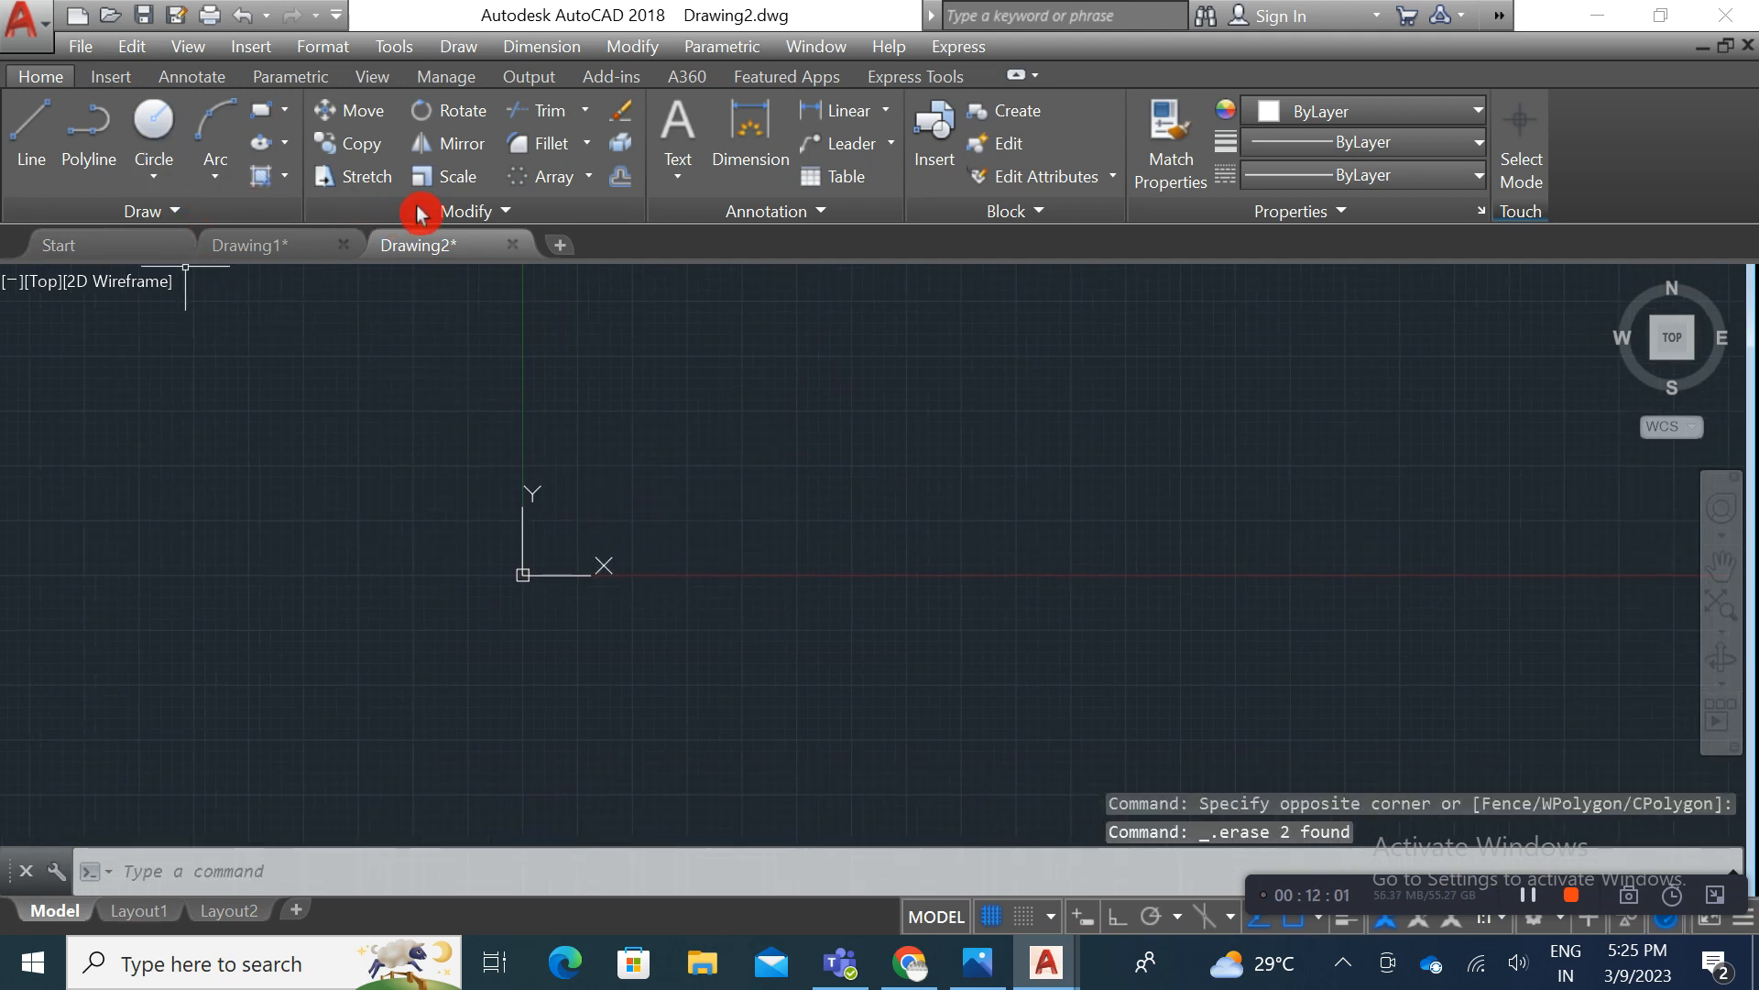
{"action": "middle_click_drag", "start_coordinate": [605, 311], "coordinate": [550, 306]}
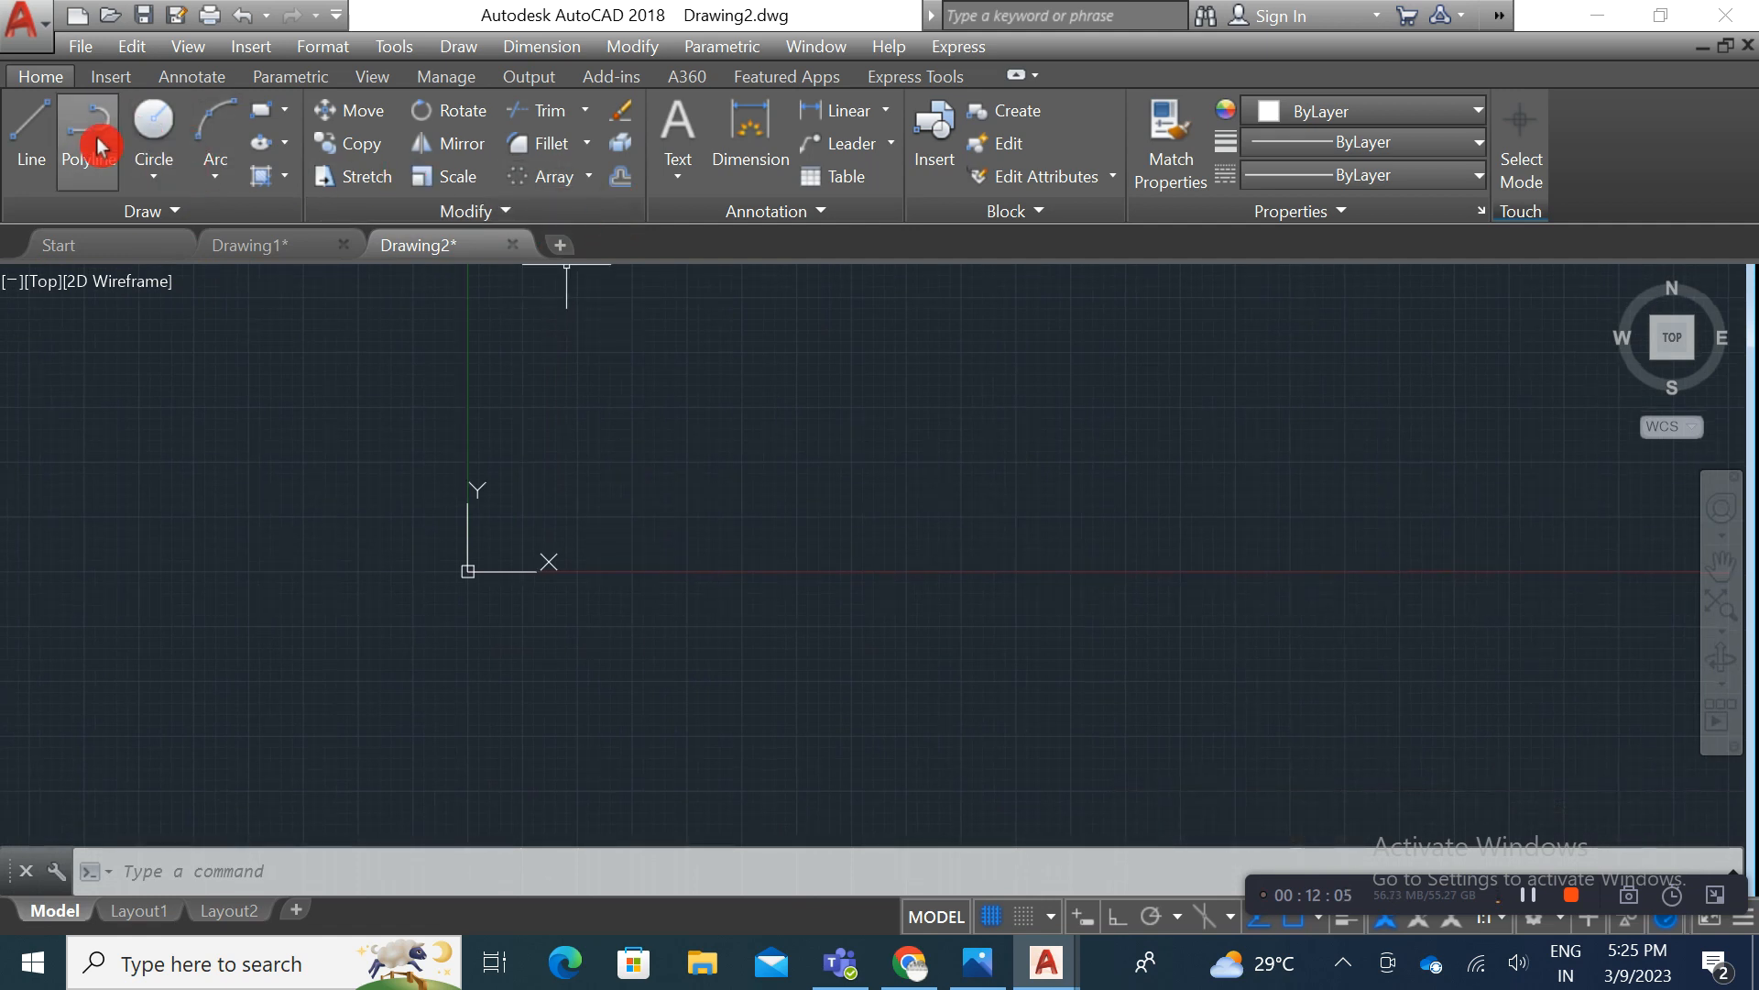
{"action": "left_click", "coordinate": [284, 124]}
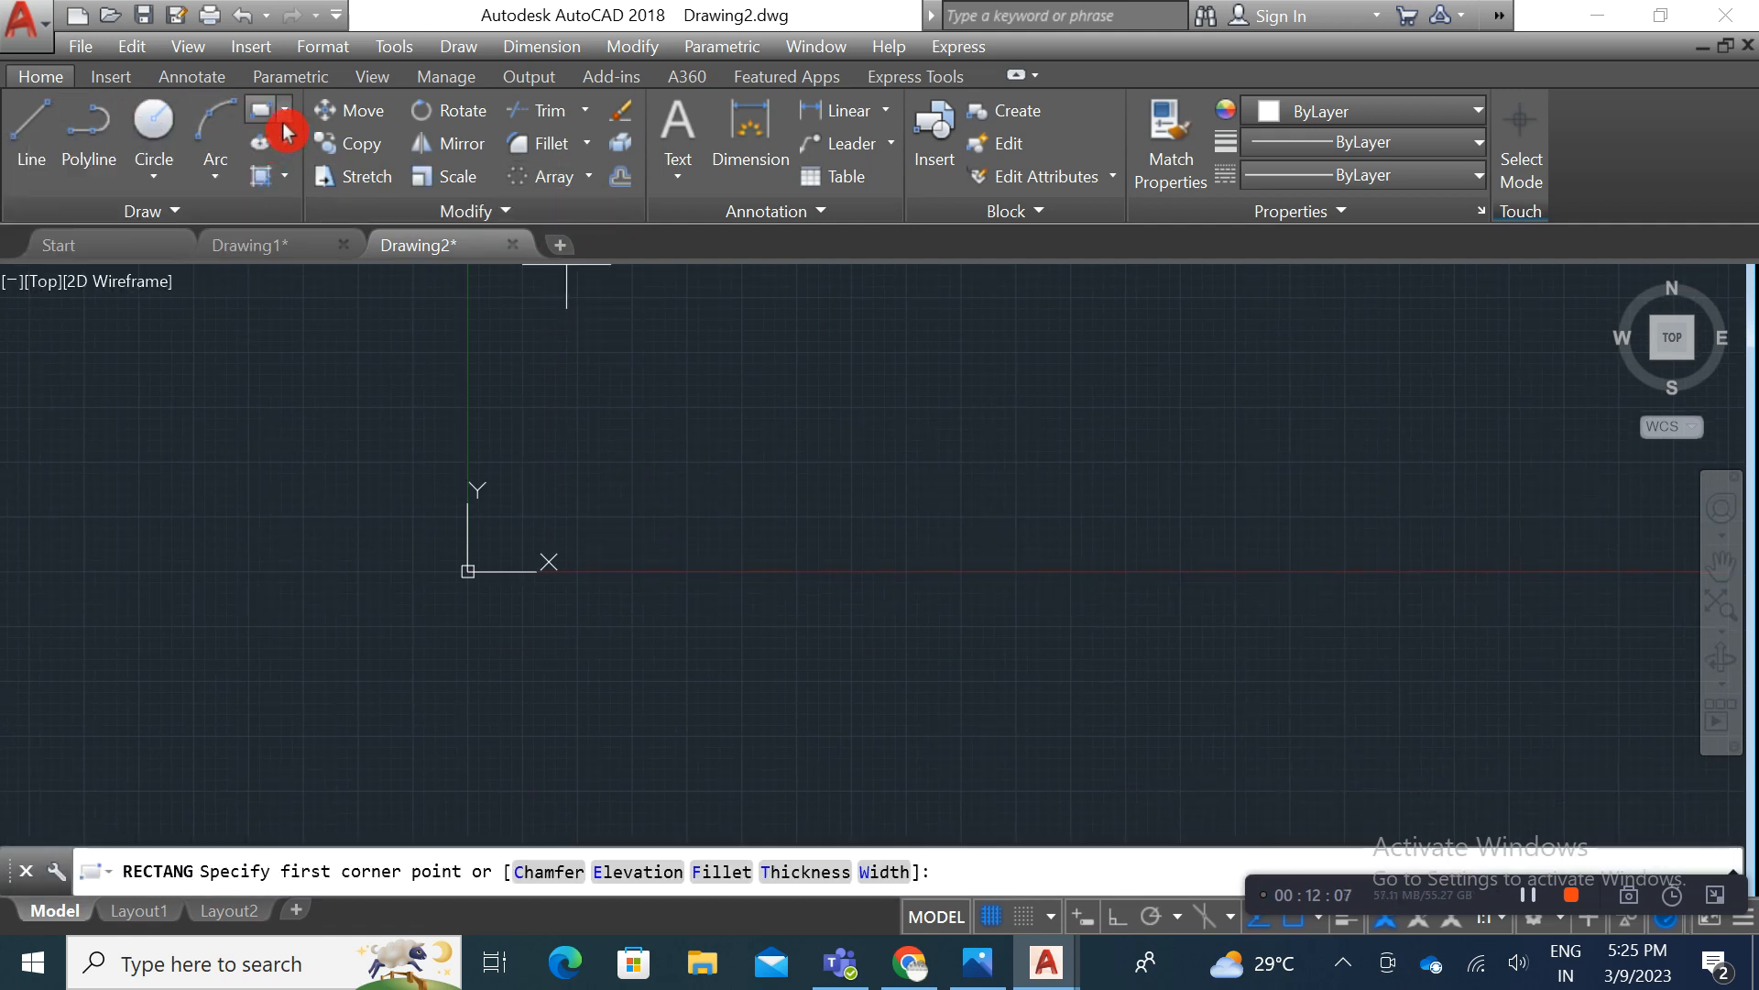
{"action": "left_click", "coordinate": [678, 471]}
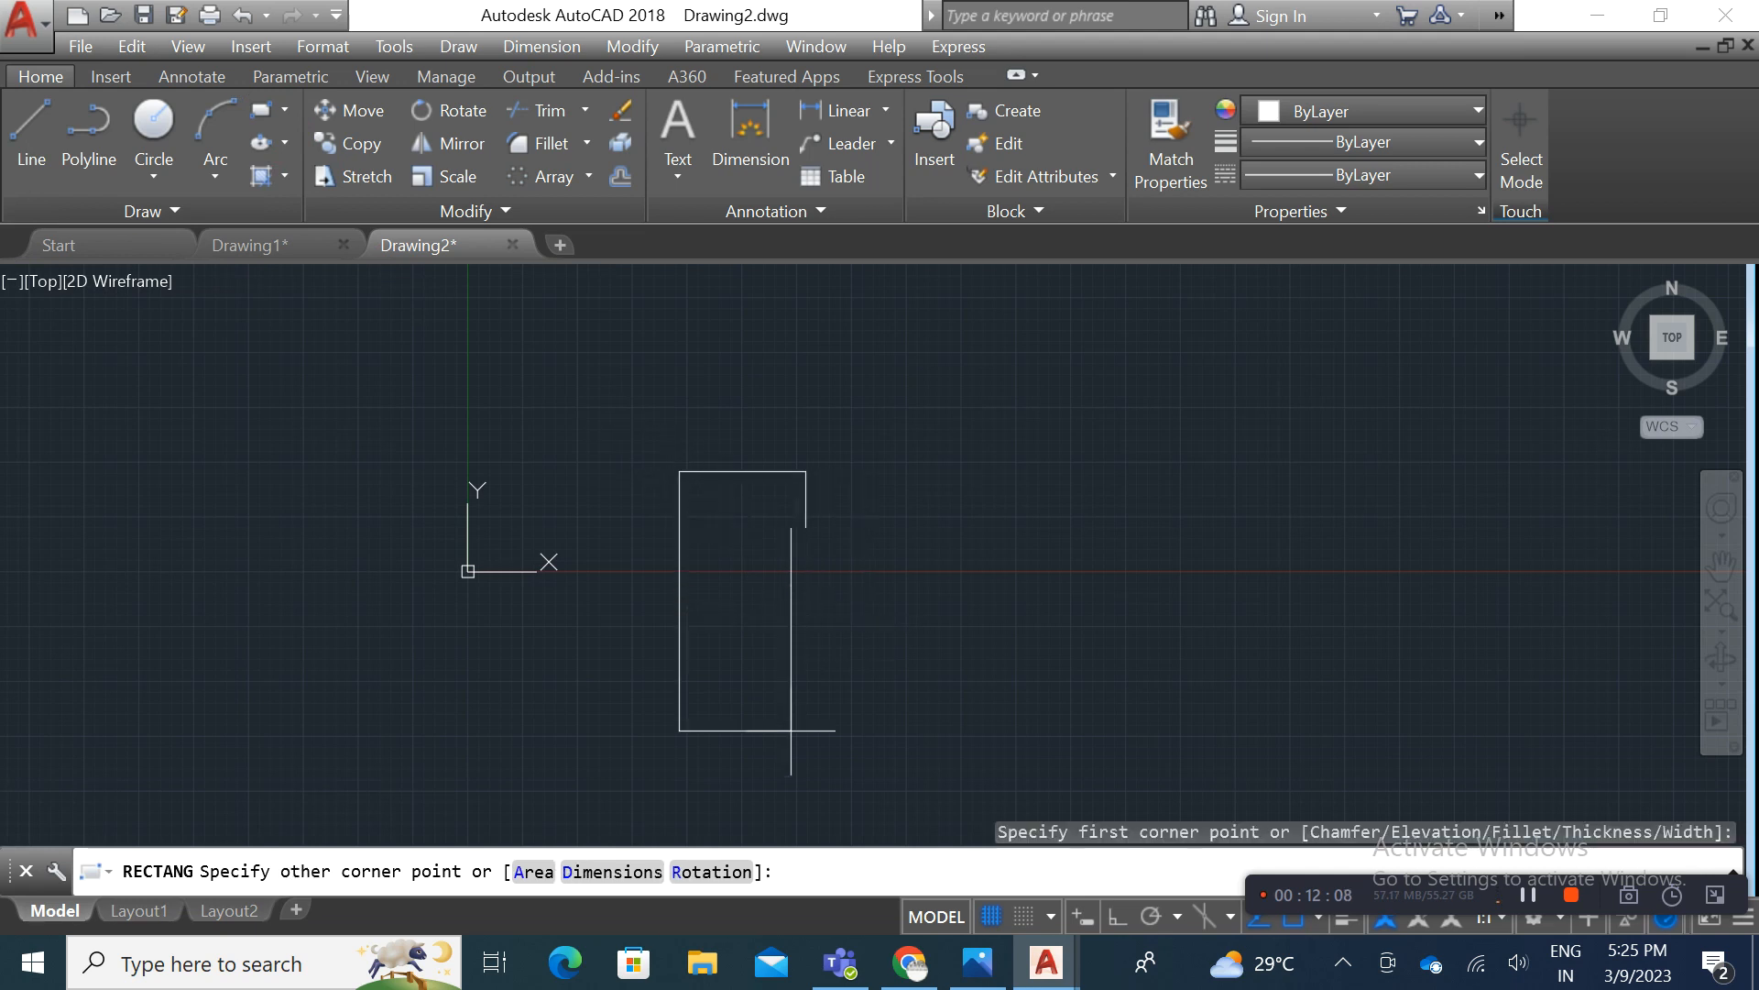
{"action": "type", "text": "D"}
{"action": "key", "text": "Return"}
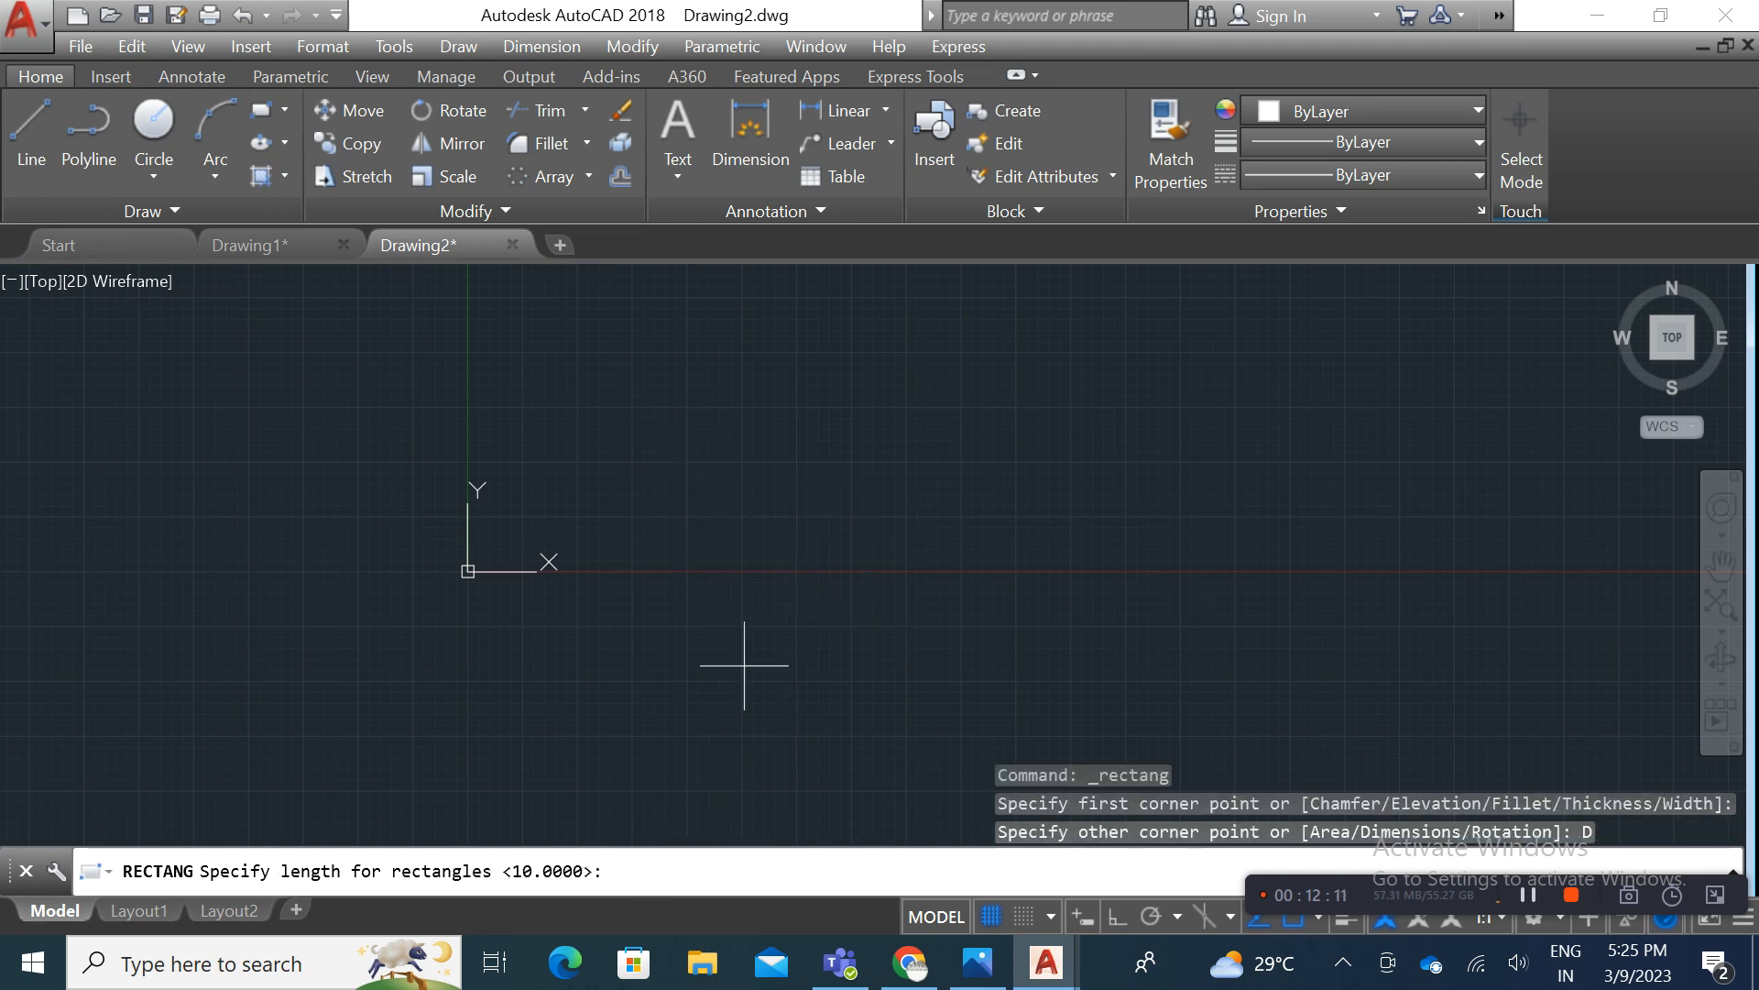
{"action": "type", "text": "2"}
{"action": "key", "text": "Return"}
{"action": "type", "text": "2"}
{"action": "key", "text": "Return"}
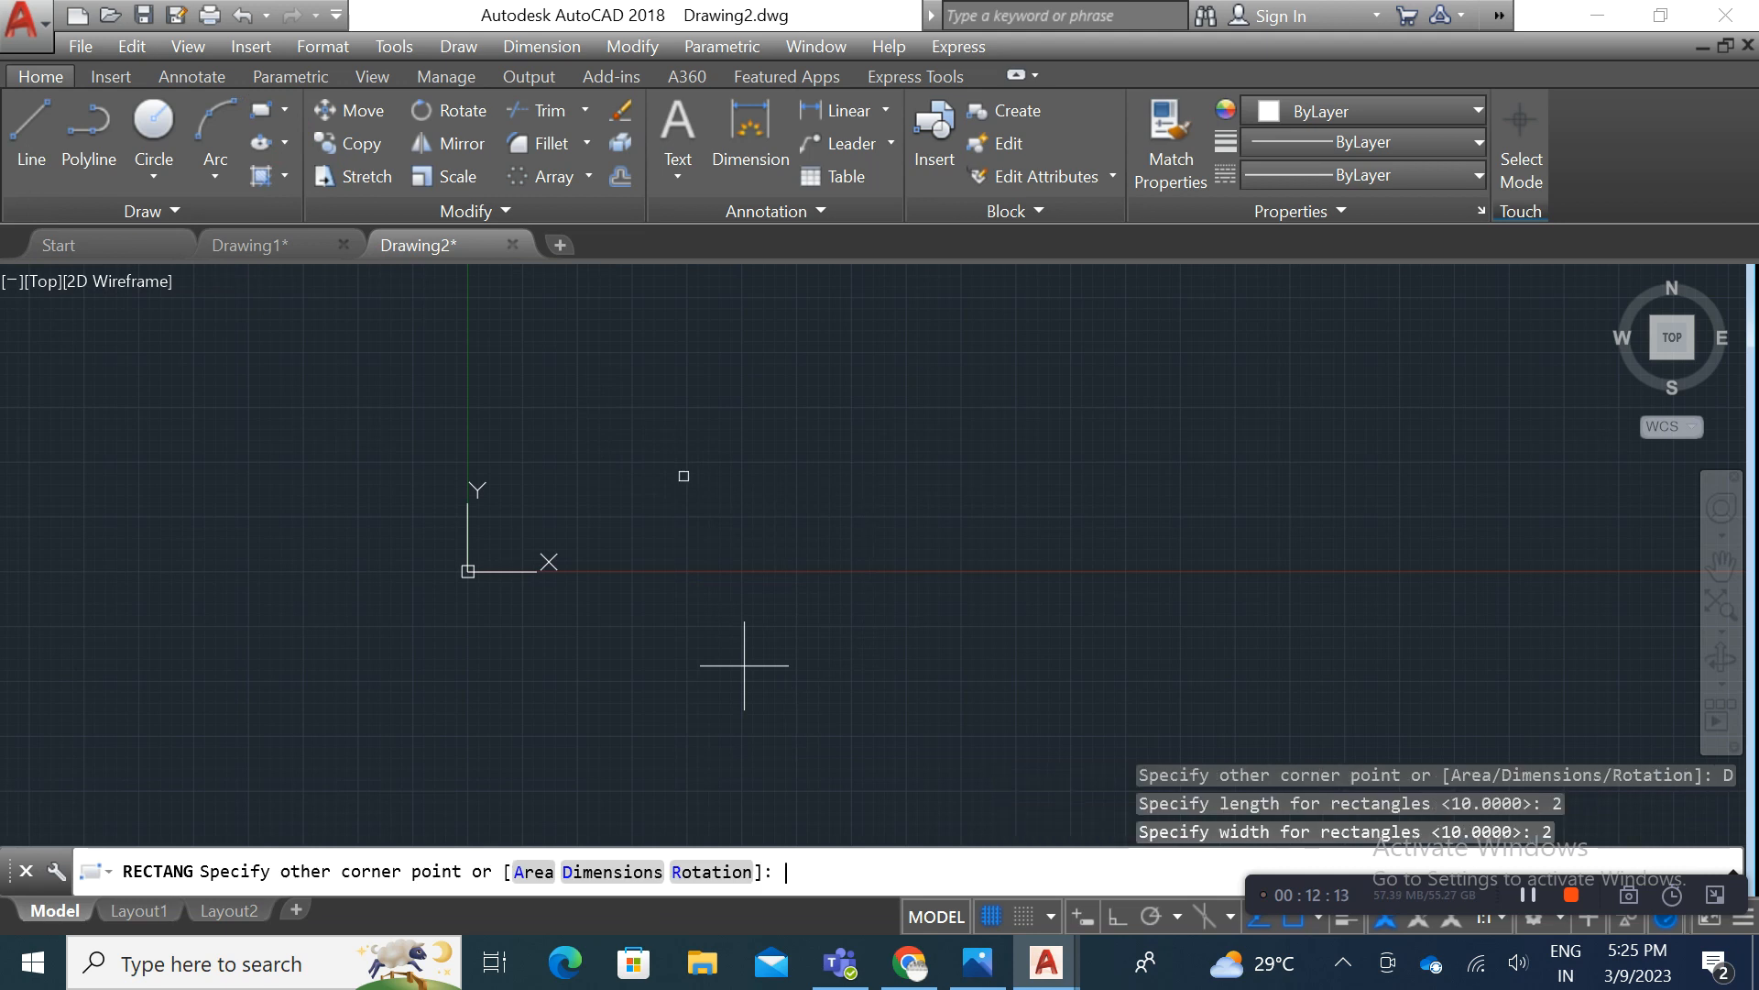
{"action": "left_click", "coordinate": [744, 665]}
{"action": "scroll", "coordinate": [676, 476], "scroll_direction": "up", "scroll_amount": 1}
{"action": "scroll", "coordinate": [676, 476], "scroll_direction": "up", "scroll_amount": 6}
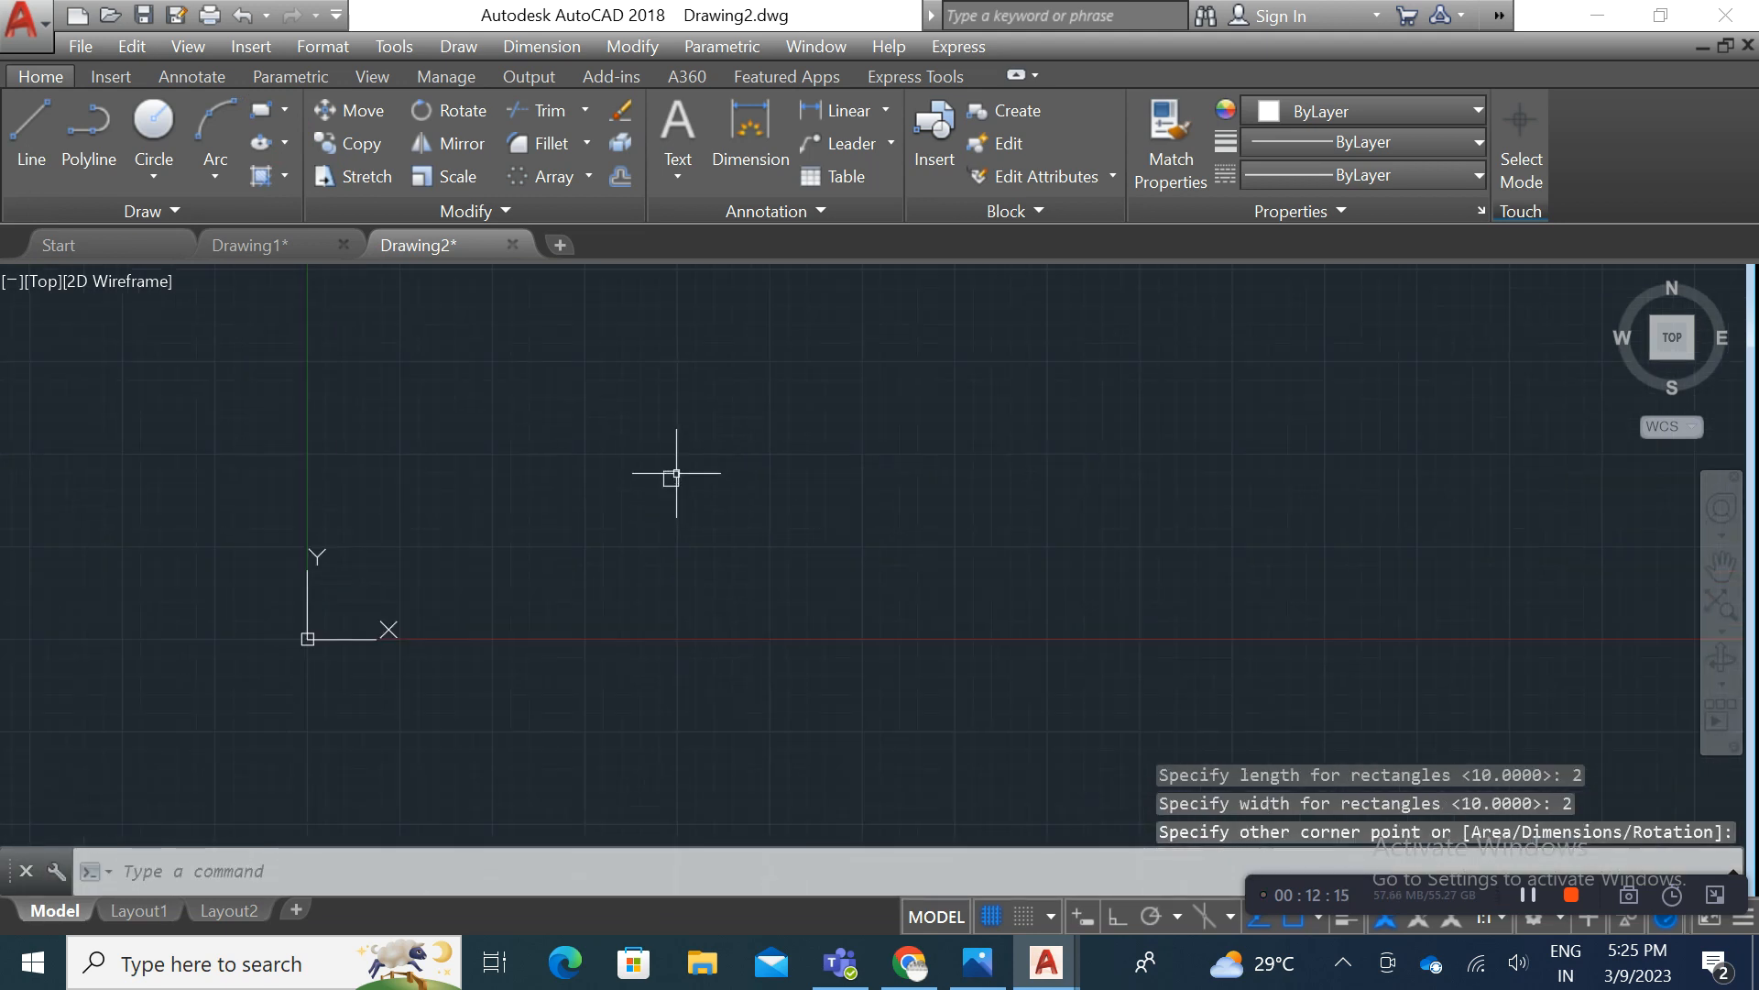
{"action": "middle_click_drag", "start_coordinate": [654, 501], "coordinate": [613, 612]}
{"action": "scroll", "coordinate": [577, 659], "scroll_direction": "up", "scroll_amount": 1}
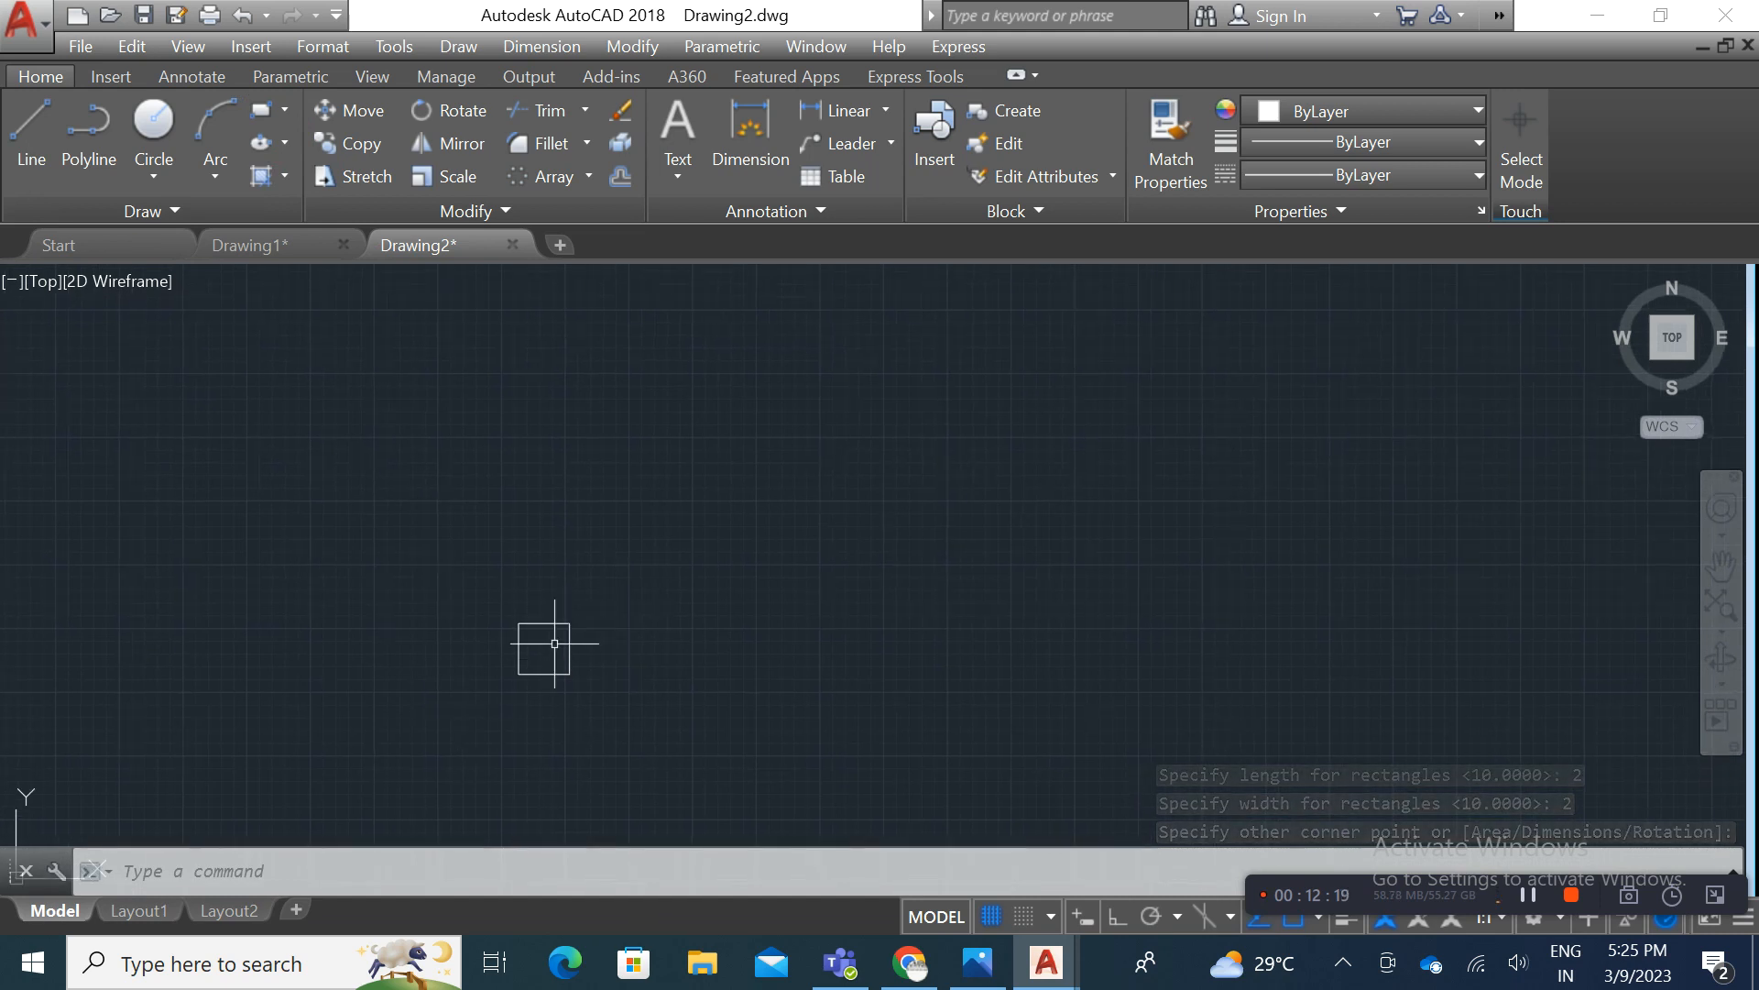
{"action": "middle_click_drag", "start_coordinate": [590, 553], "coordinate": [570, 559]}
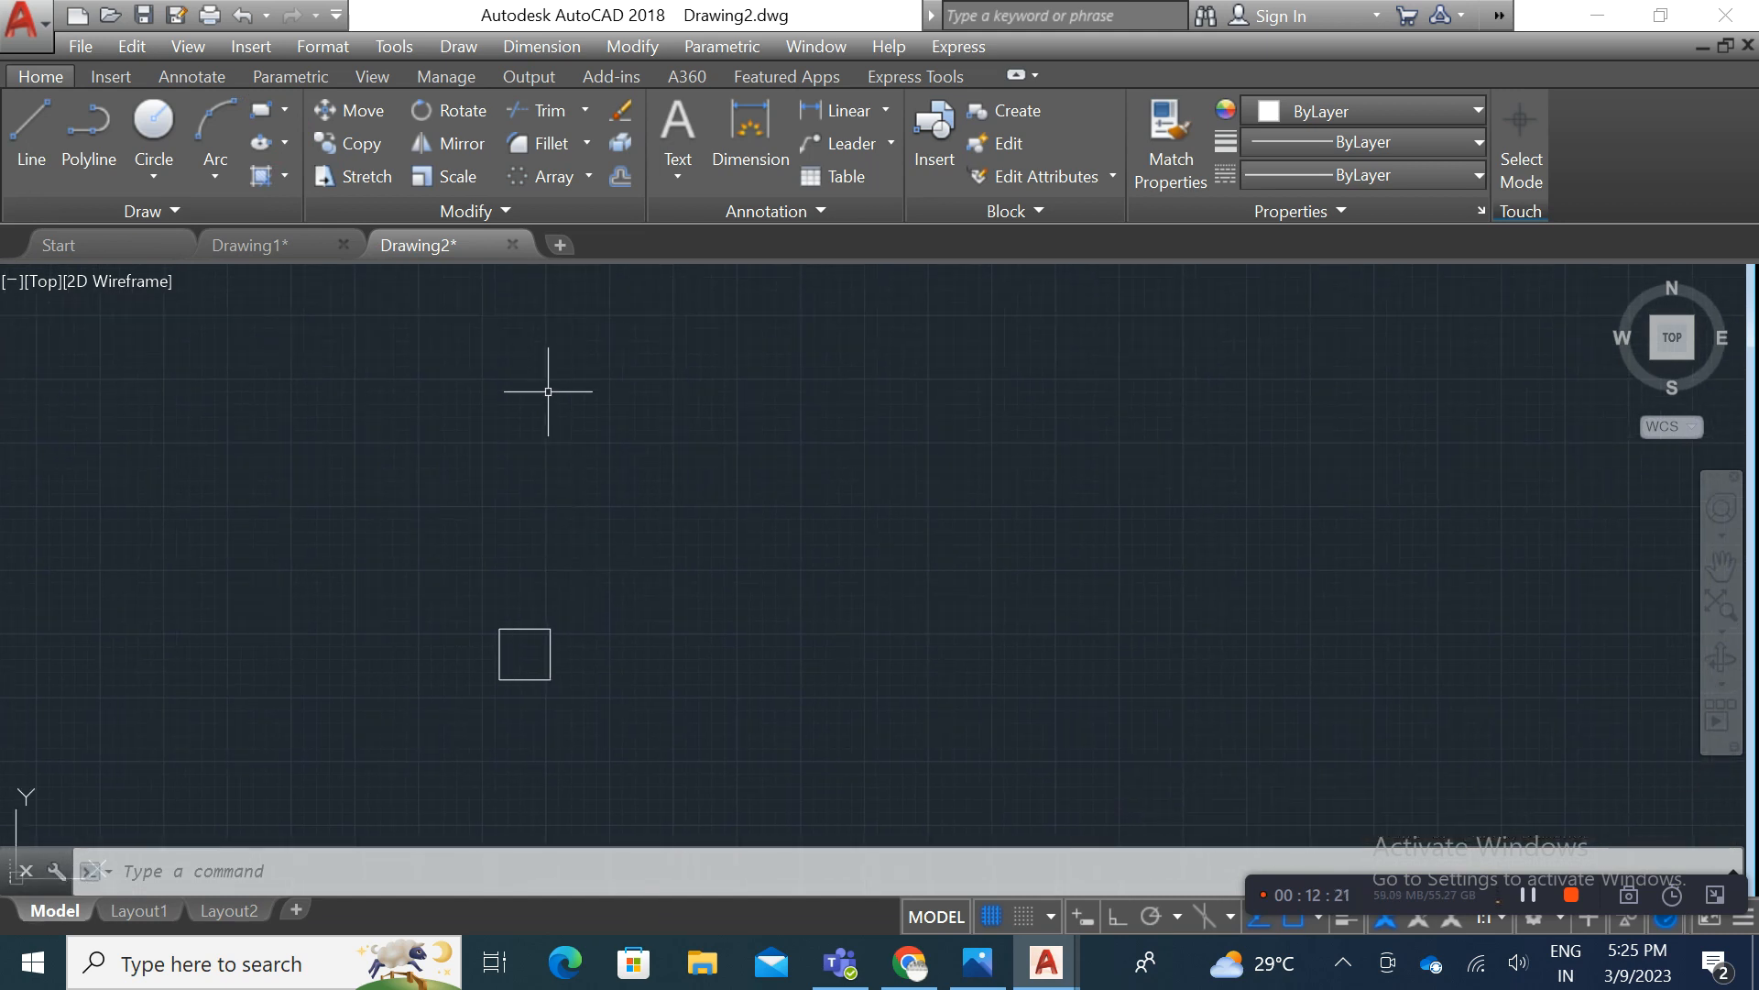
Step: Start an associative rectangular array with the small square as the source object
{"action": "left_click", "coordinate": [589, 176]}
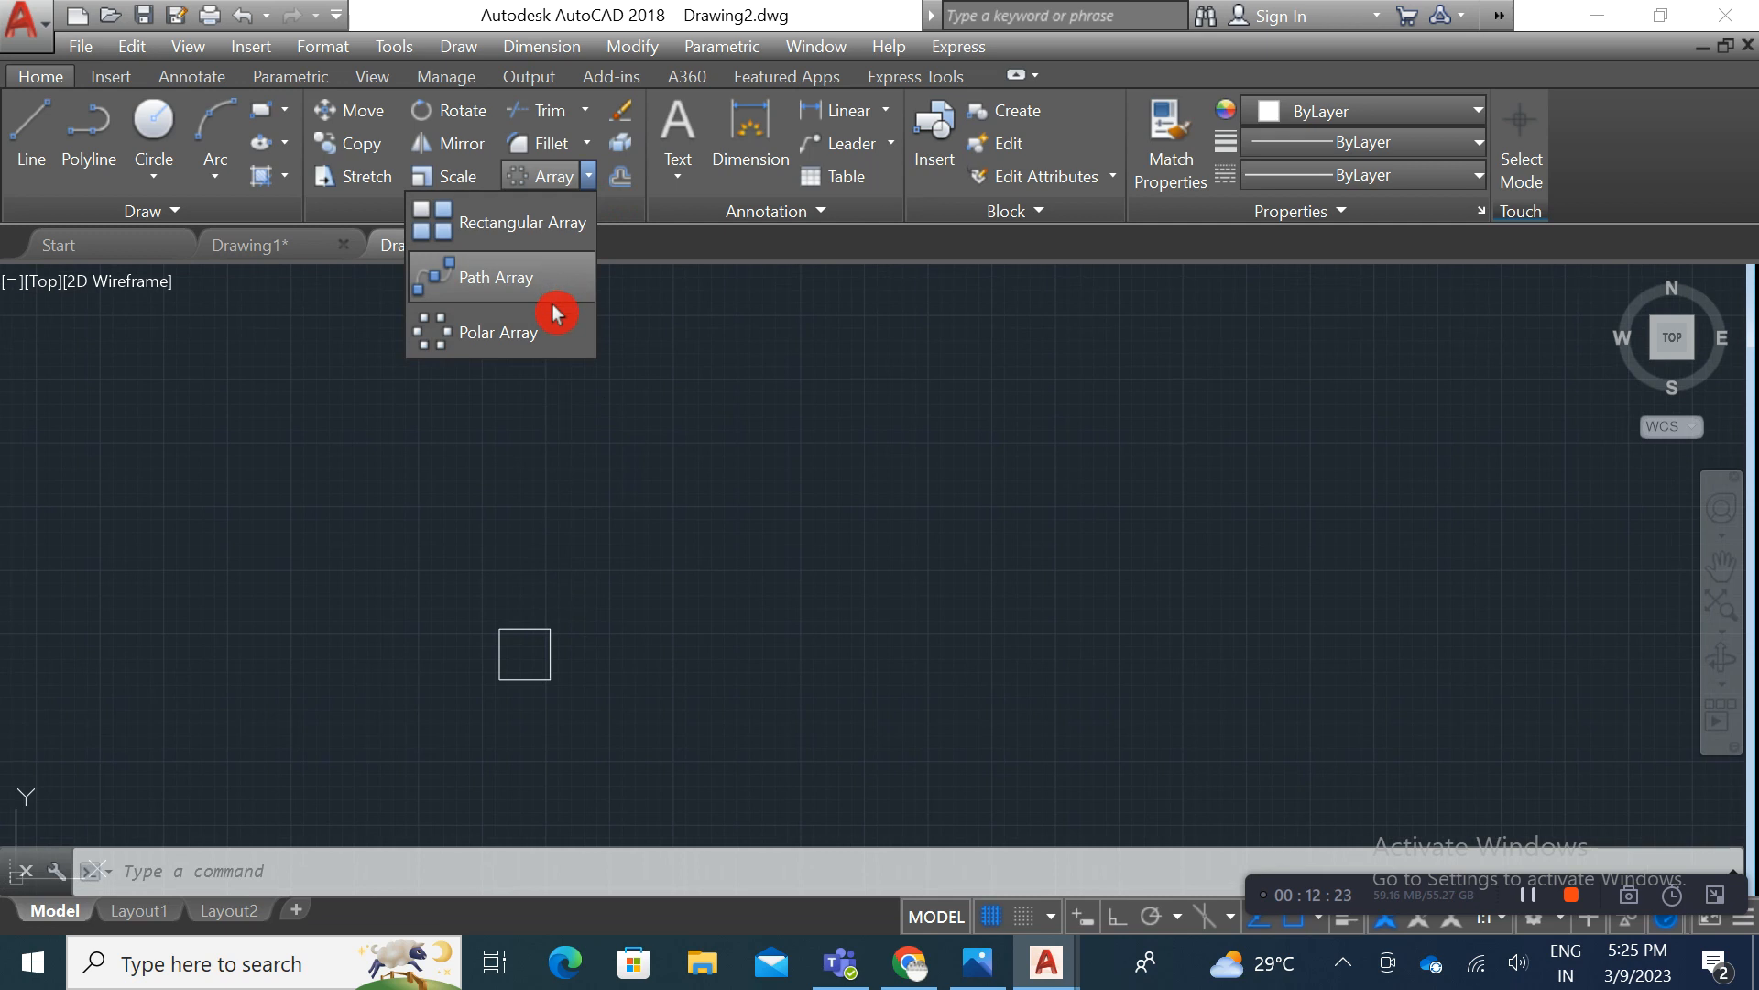
{"action": "left_click", "coordinate": [553, 254]}
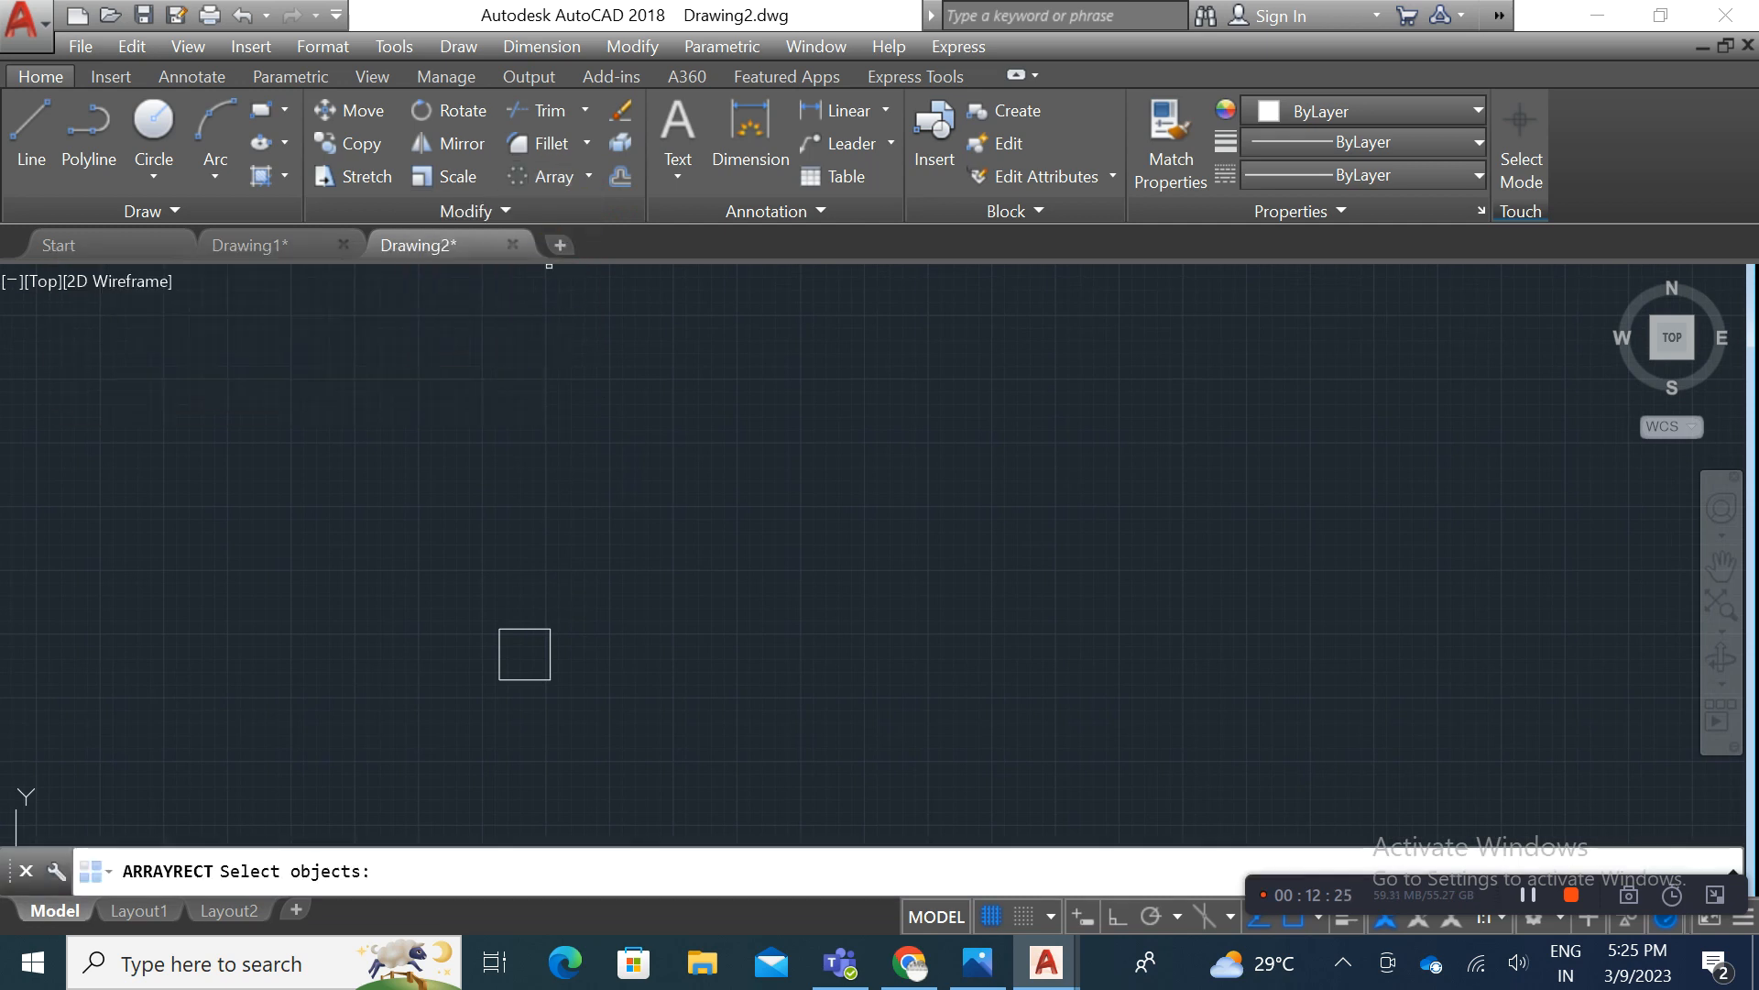
{"action": "left_click", "coordinate": [582, 667]}
{"action": "left_click", "coordinate": [516, 619]}
{"action": "key", "text": "Return"}
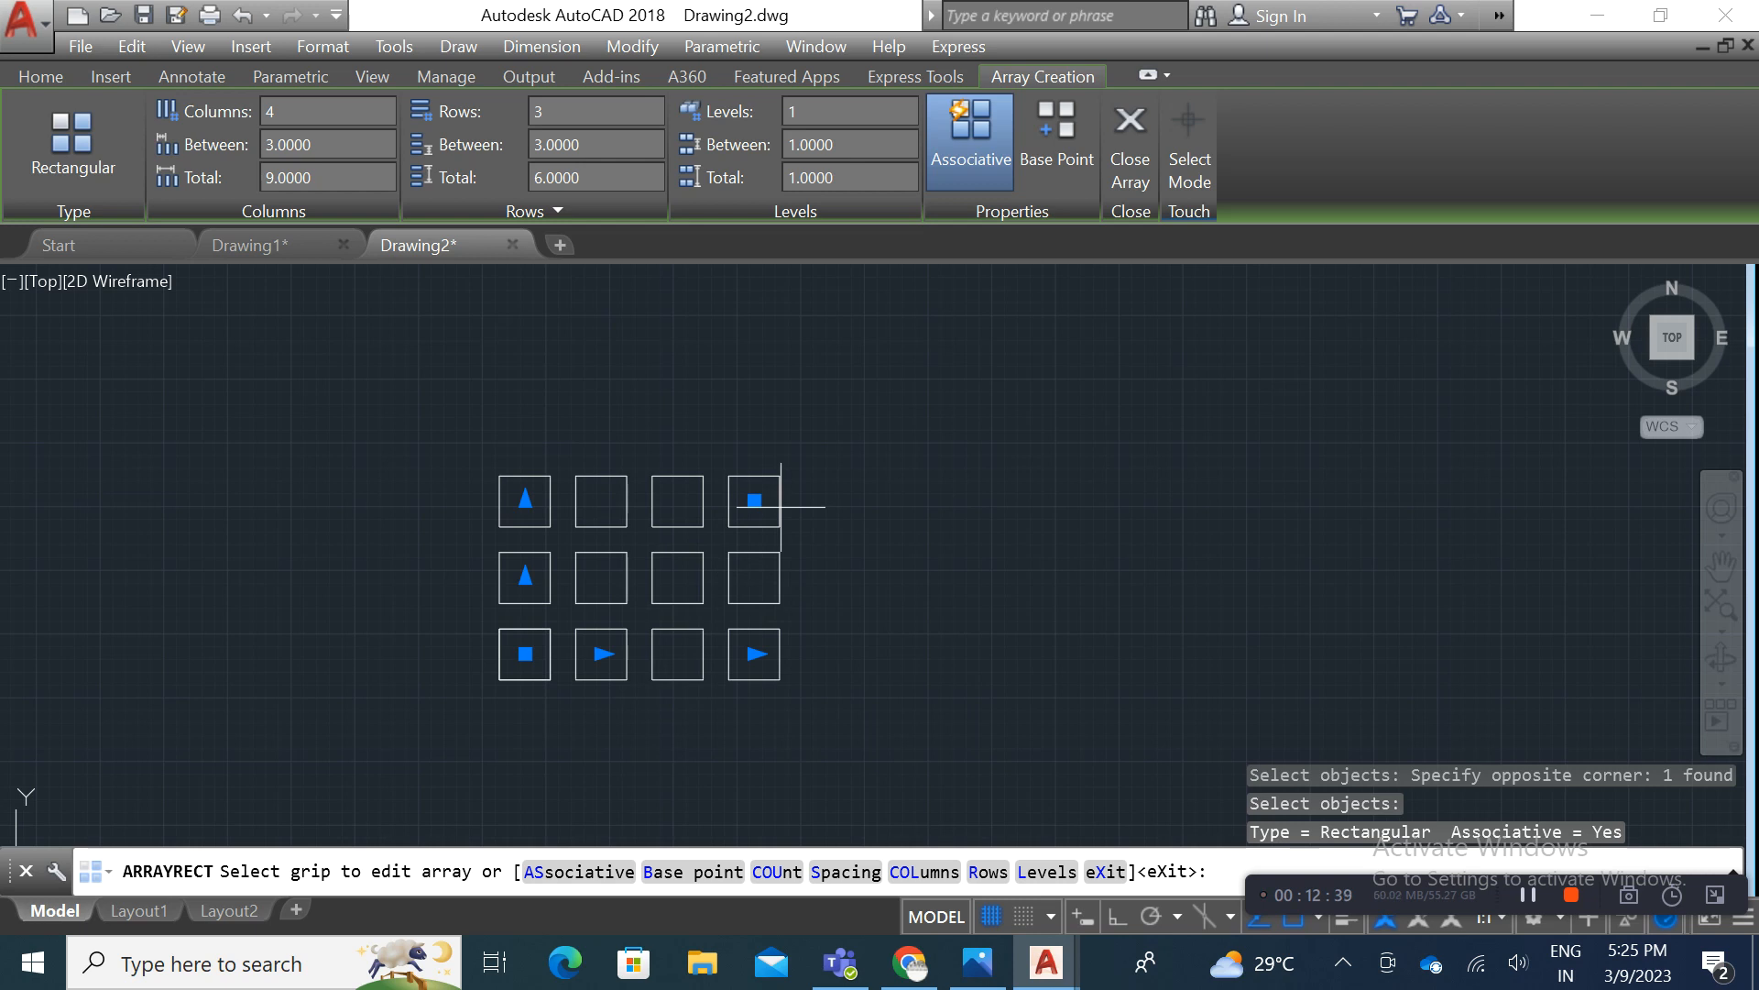
Step: Set the rectangular array to 5 columns with a spacing of 5 between columns
{"action": "left_click", "coordinate": [288, 124]}
{"action": "type", "text": "5"}
{"action": "left_click", "coordinate": [359, 139]}
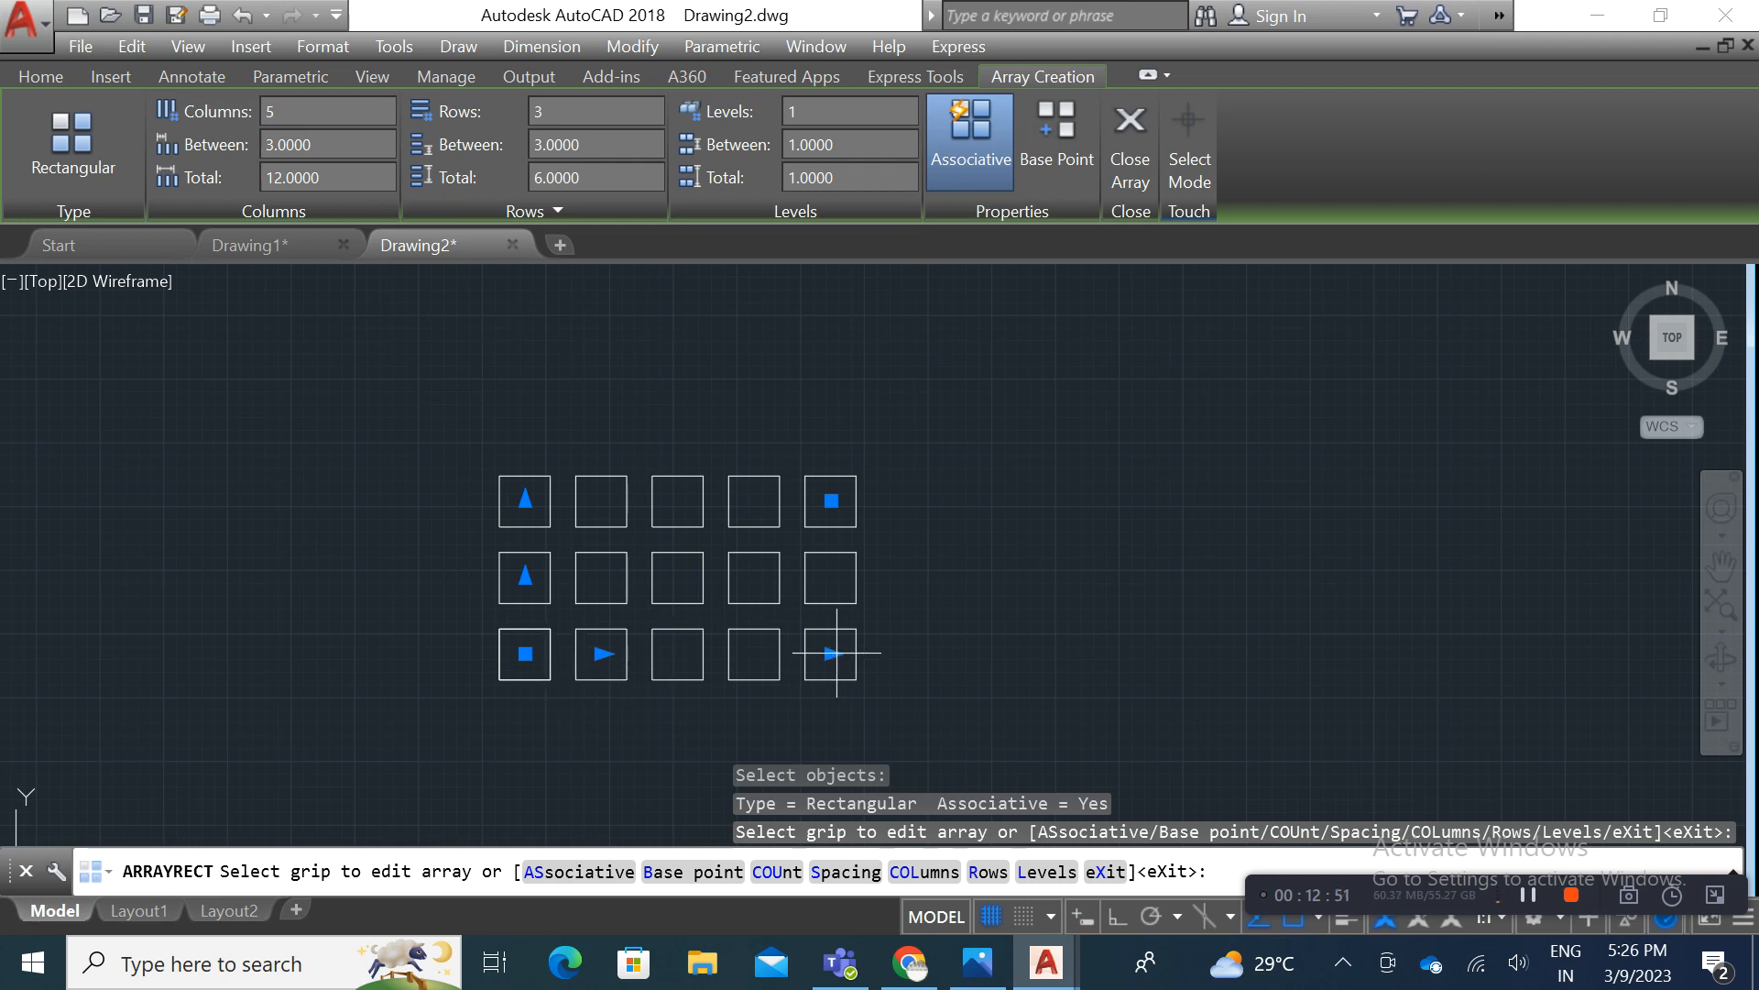
{"action": "left_click", "coordinate": [321, 158]}
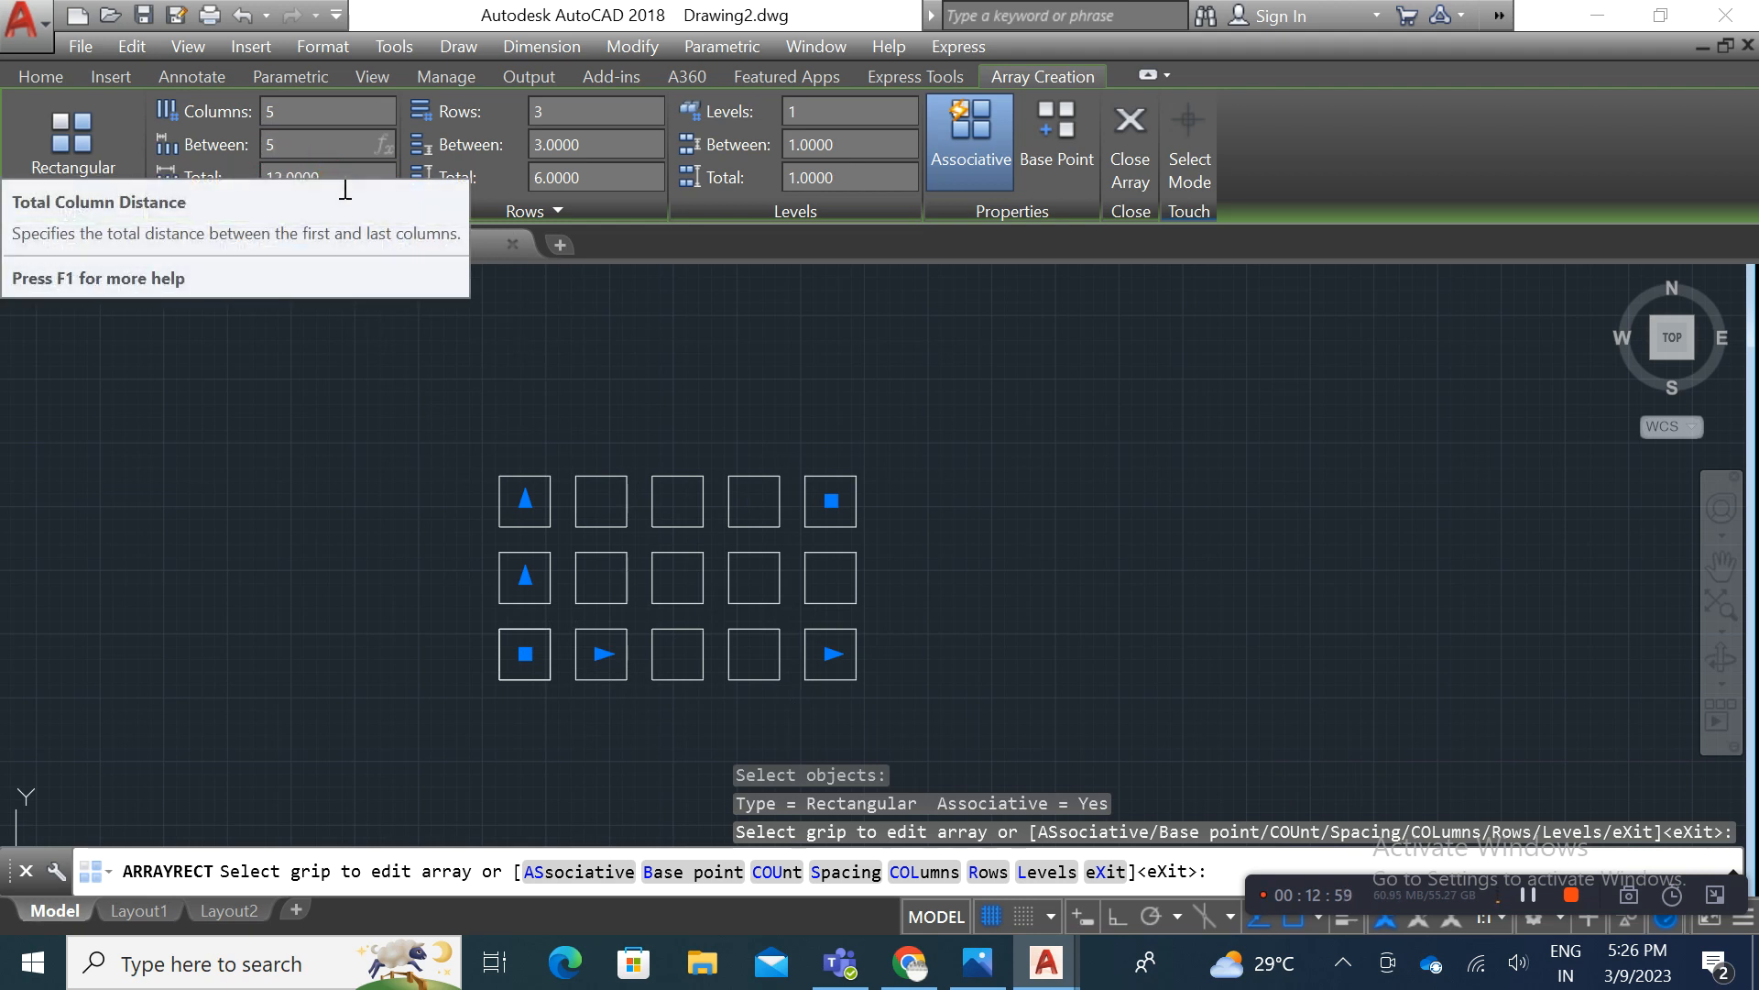
{"action": "key", "text": "Return"}
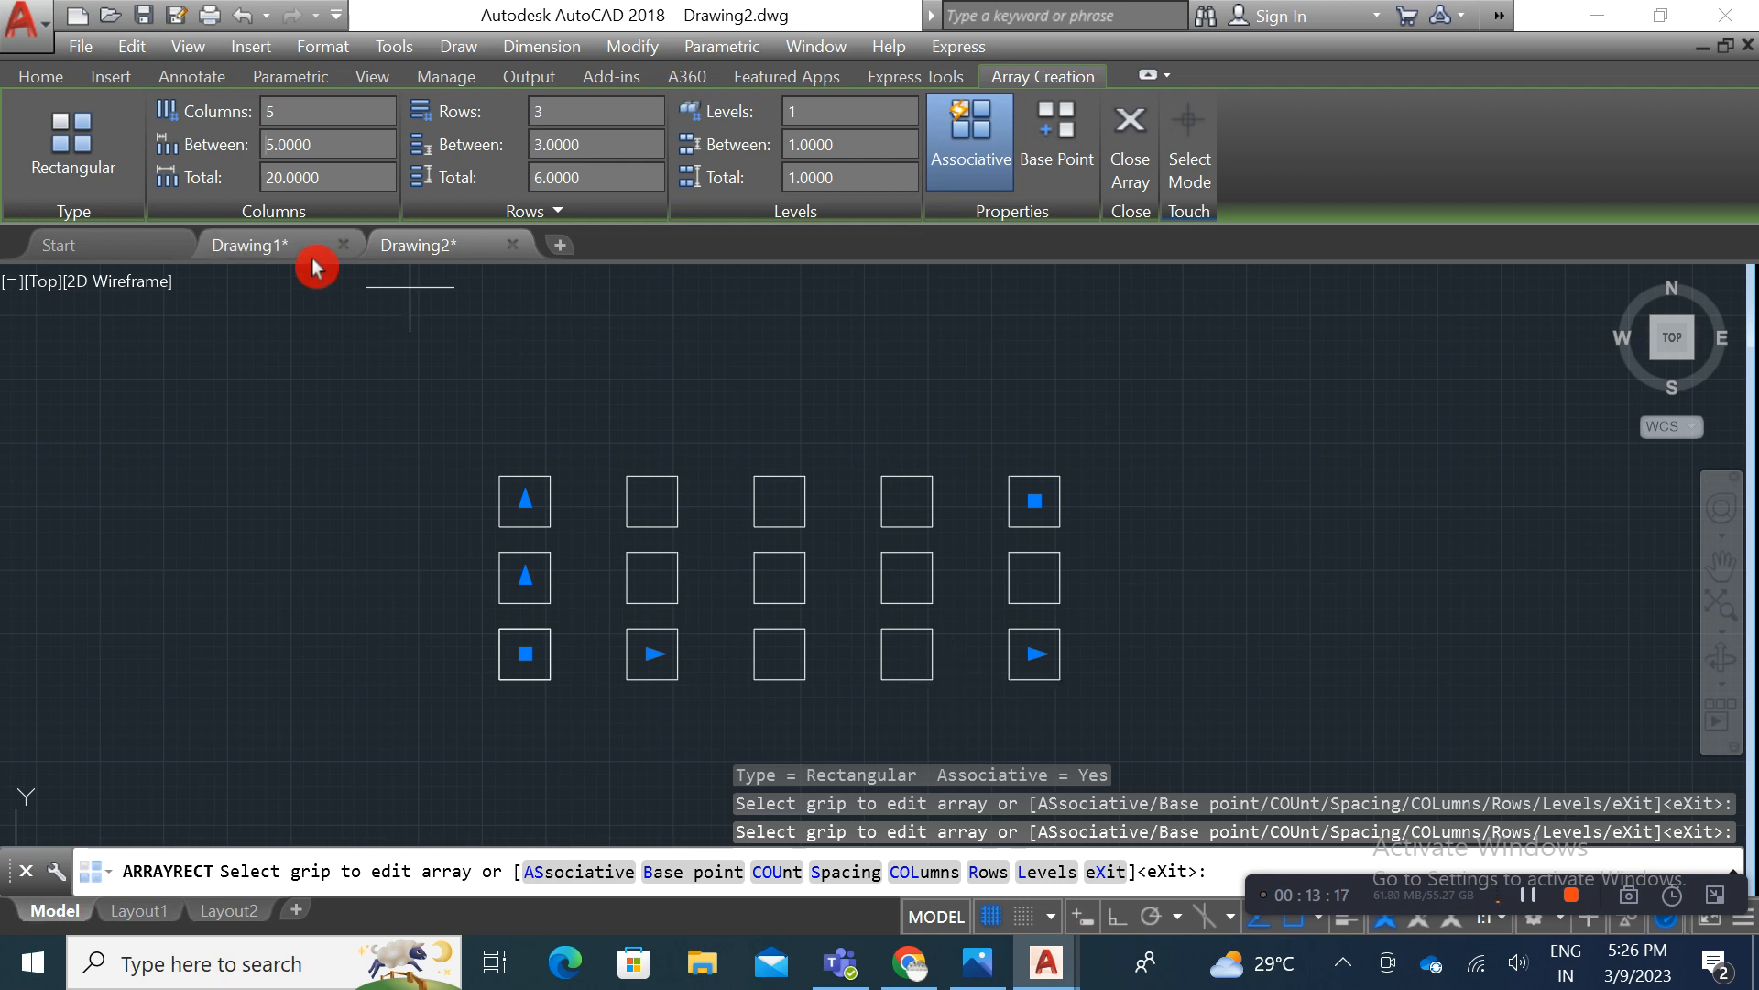
Step: Set the rectangular array to 4 rows with a spacing of 4 between rows
{"action": "left_click", "coordinate": [541, 120]}
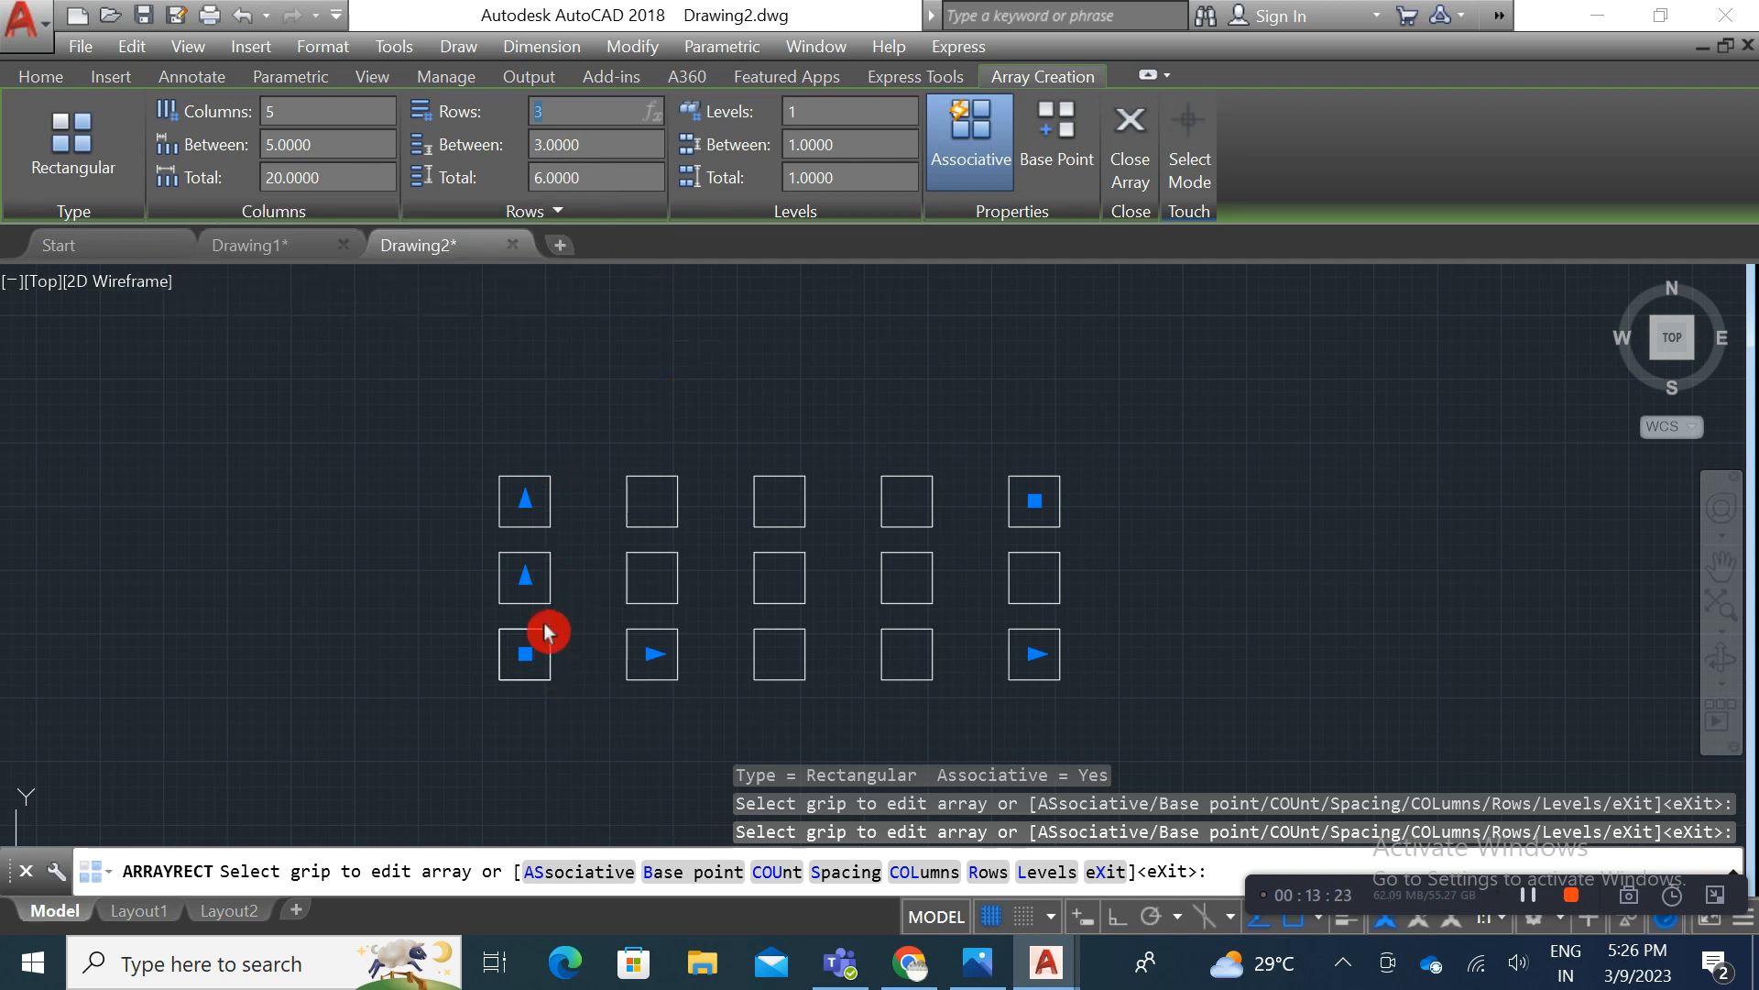
{"action": "left_click", "coordinate": [579, 147]}
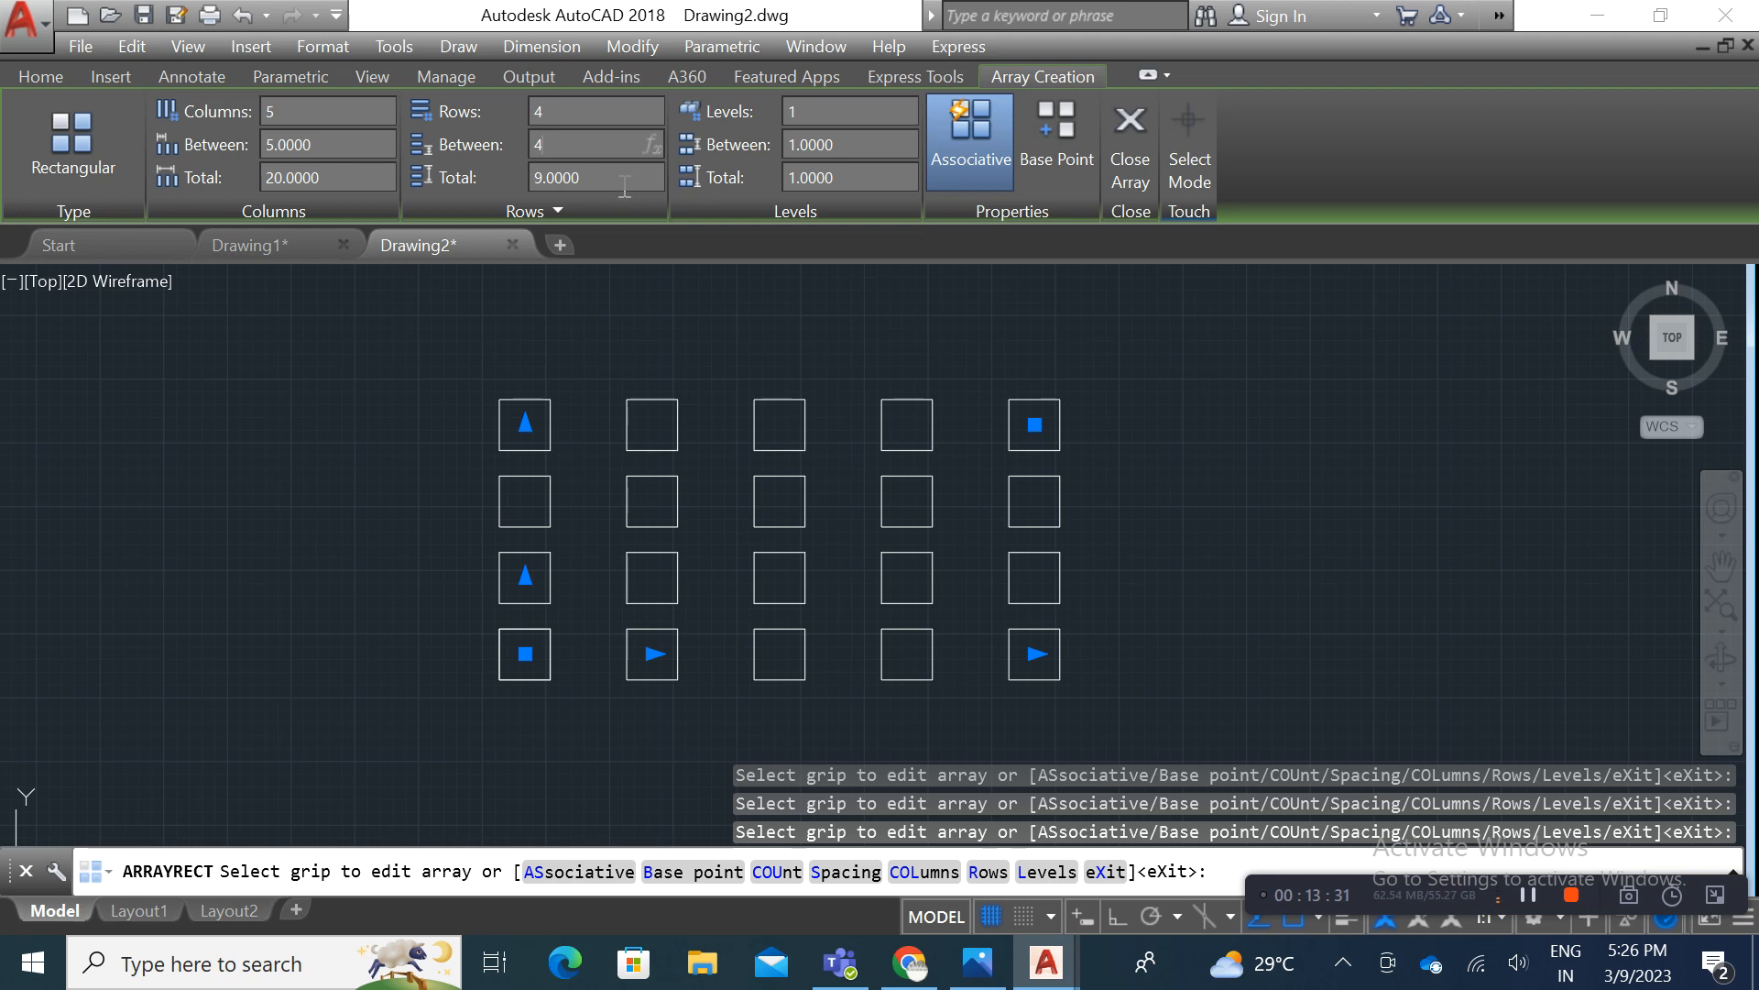
{"action": "key", "text": "Return"}
{"action": "scroll", "coordinate": [597, 404], "scroll_direction": "down", "scroll_amount": 2}
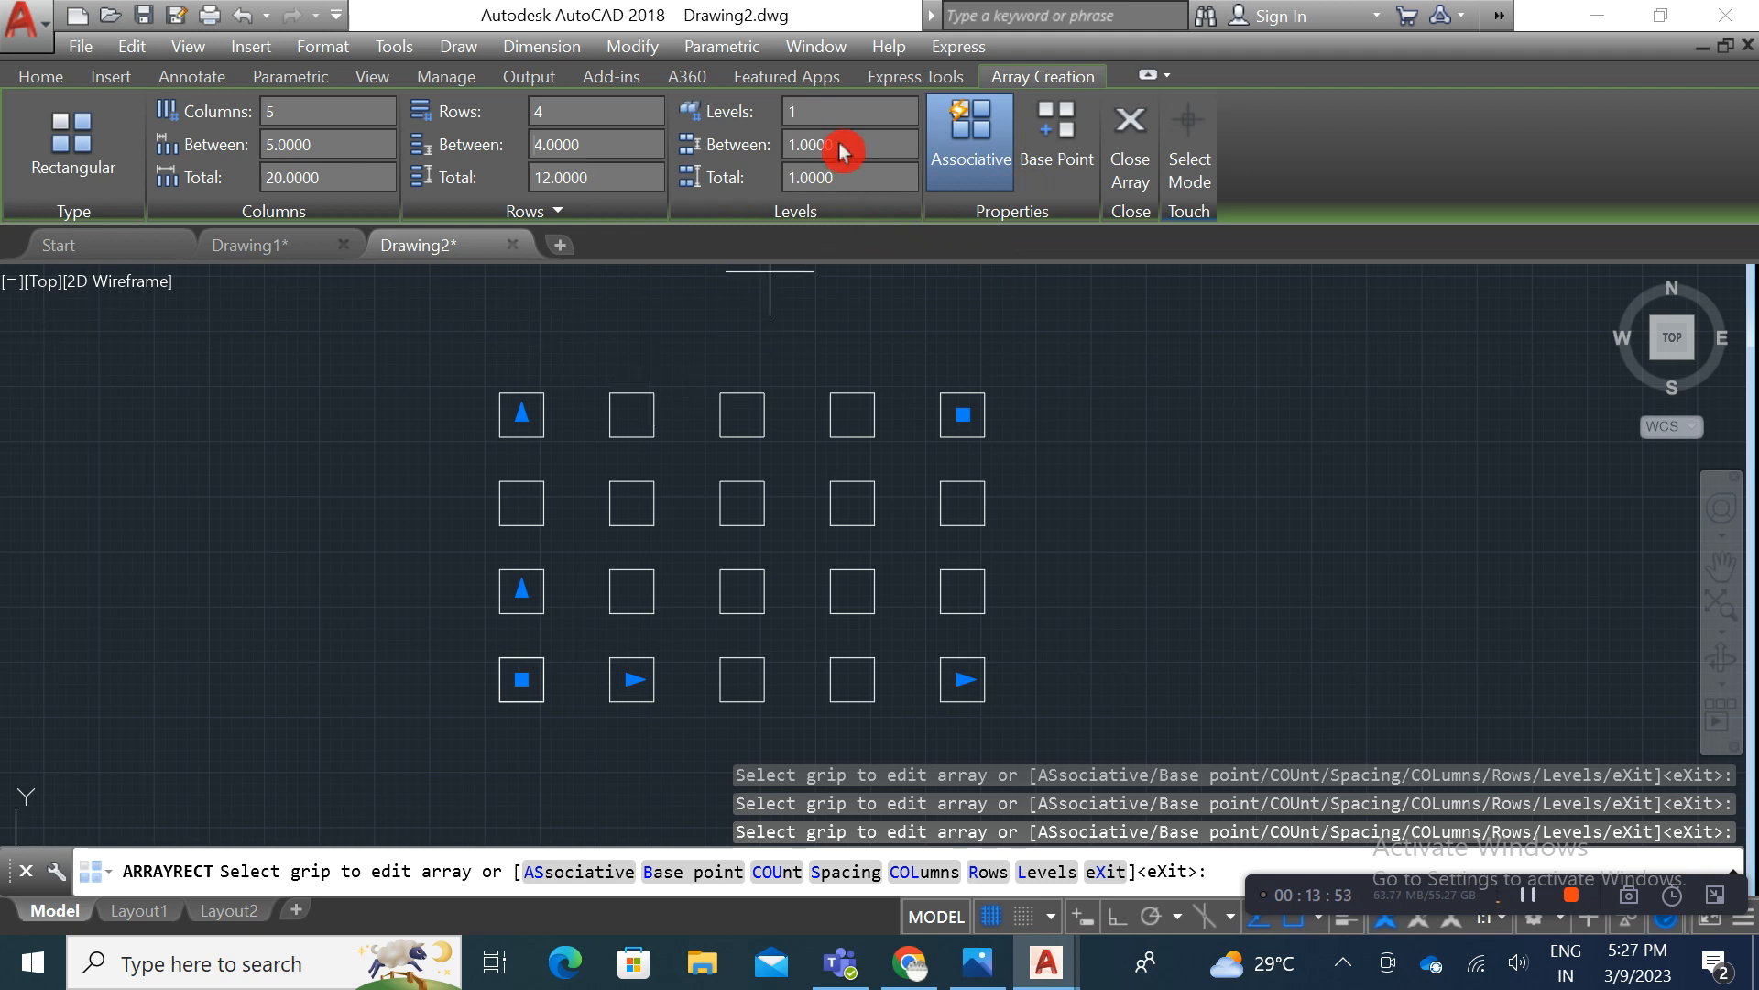
Step: Set the array to 3 levels spaced 3 apart and end the array command
{"action": "left_click", "coordinate": [825, 114]}
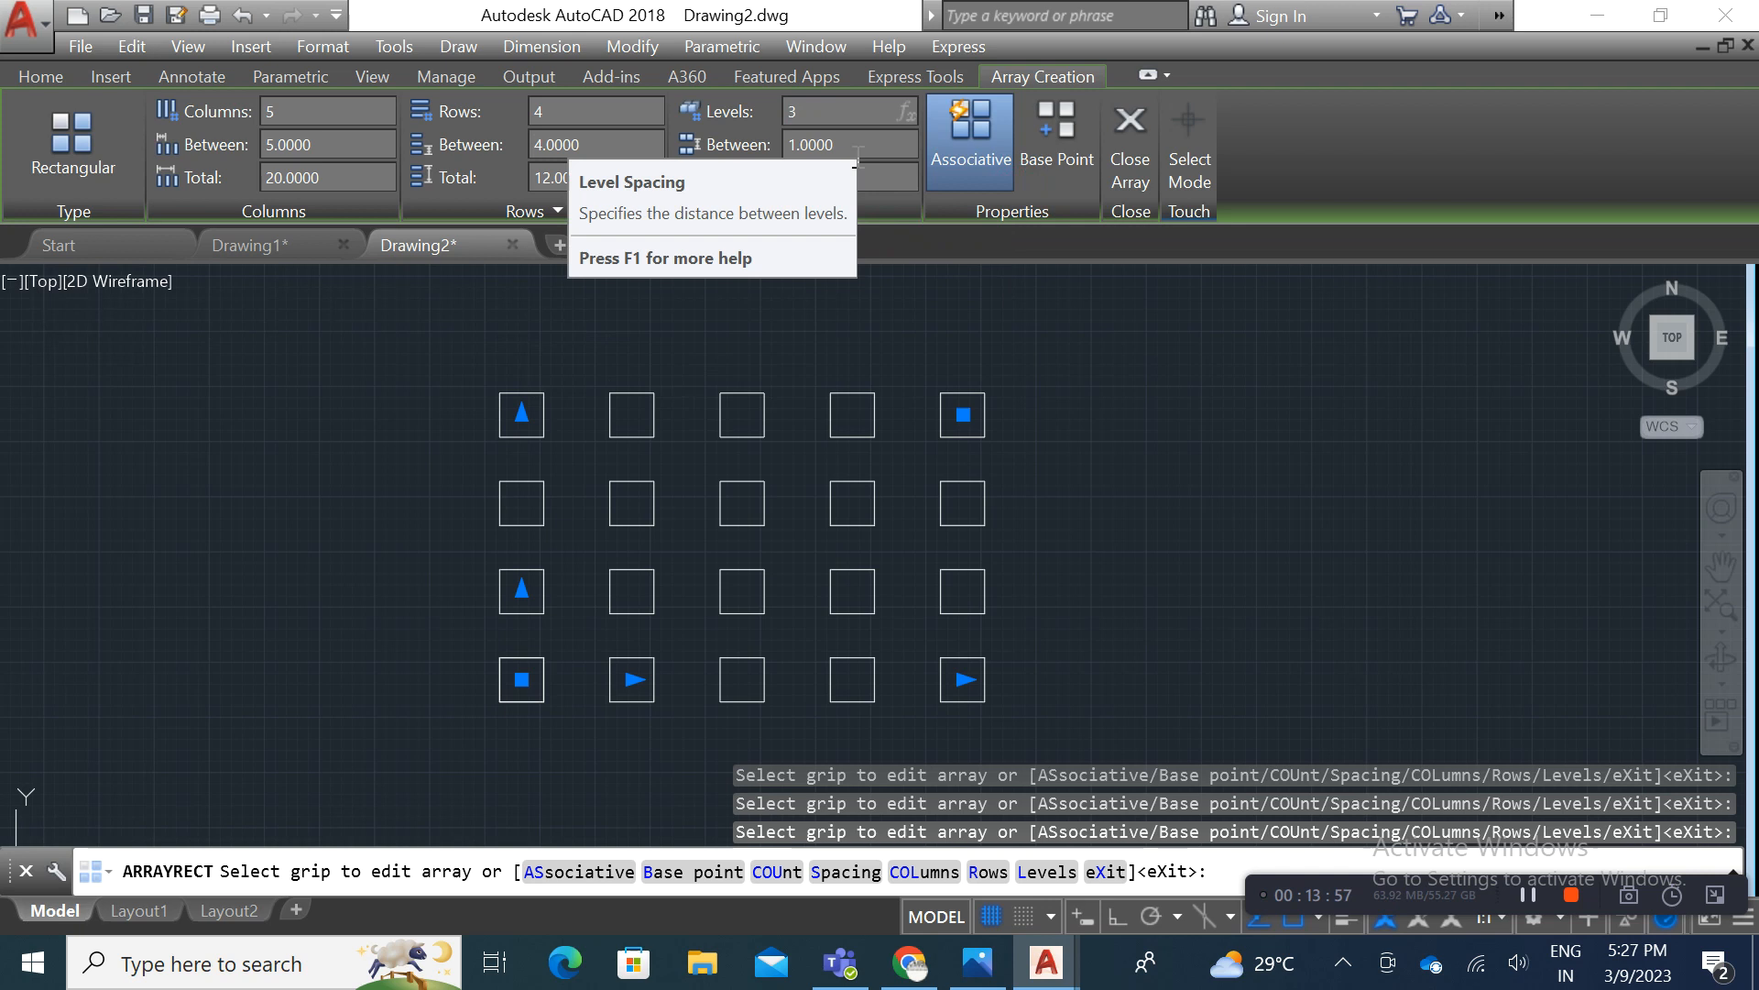
{"action": "key", "text": "Return"}
{"action": "left_click_drag", "start_coordinate": [818, 170], "coordinate": [795, 178]}
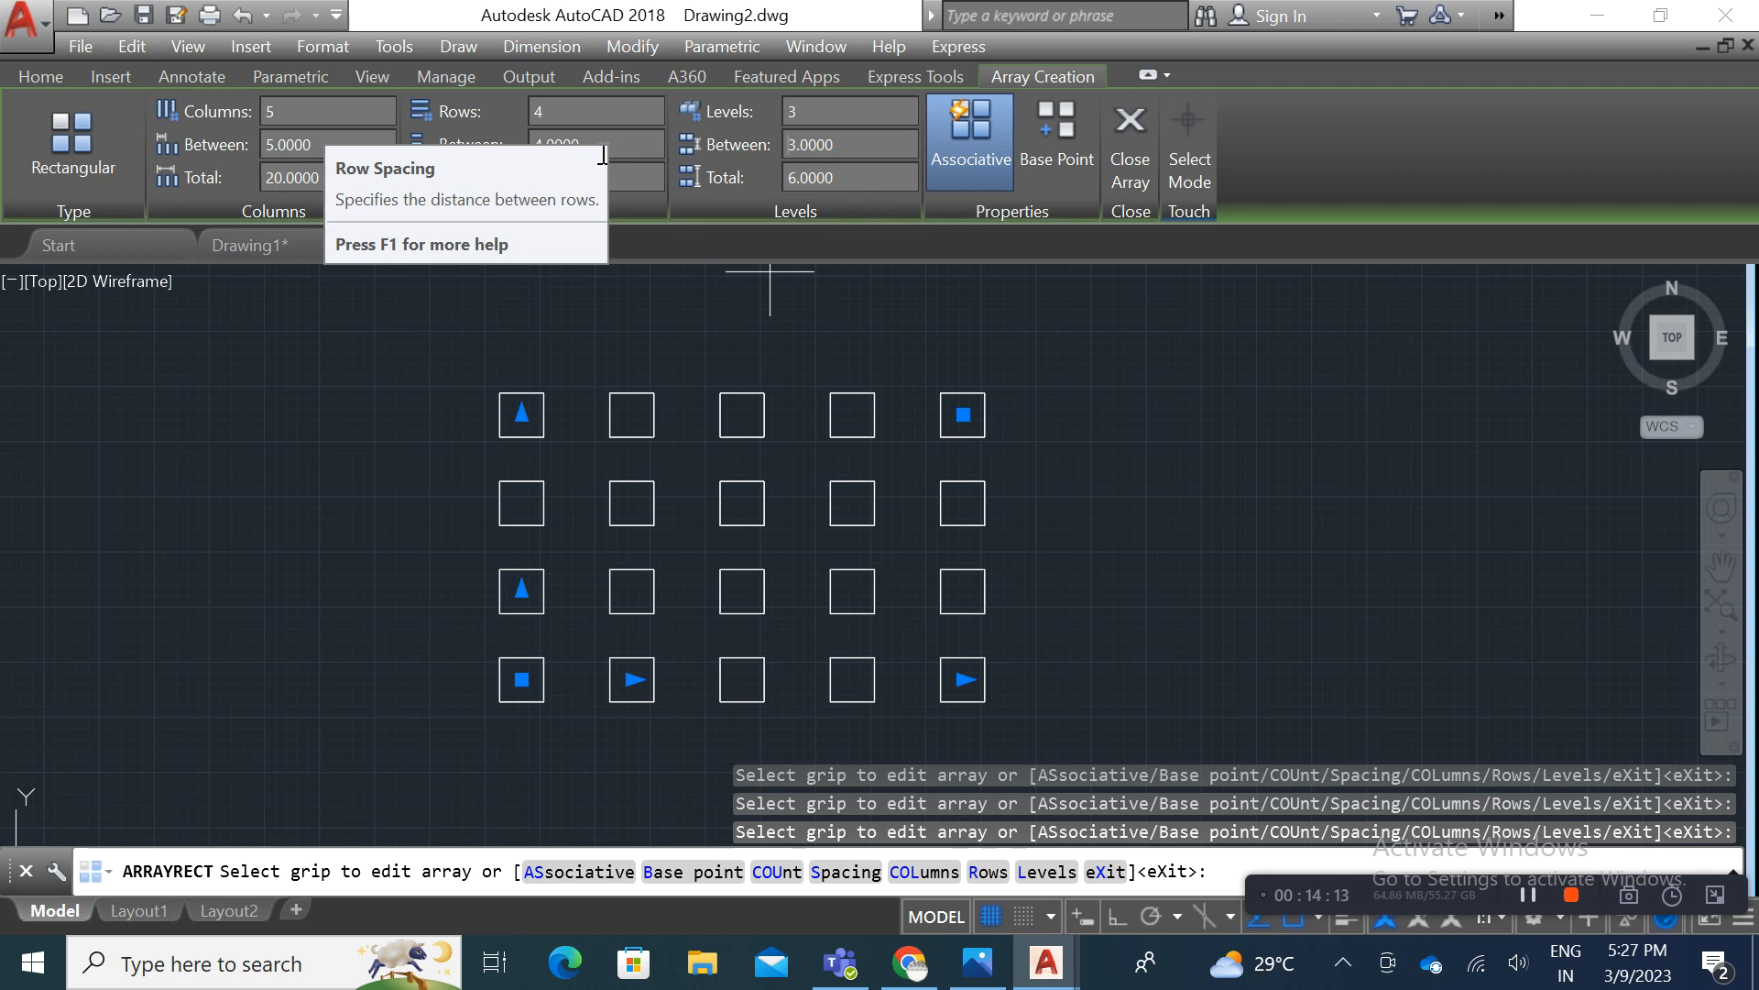
{"action": "key", "text": "Escape"}
Step: Switch to the SW Isometric view and orbit around the array to inspect its levels
{"action": "left_click", "coordinate": [42, 282]}
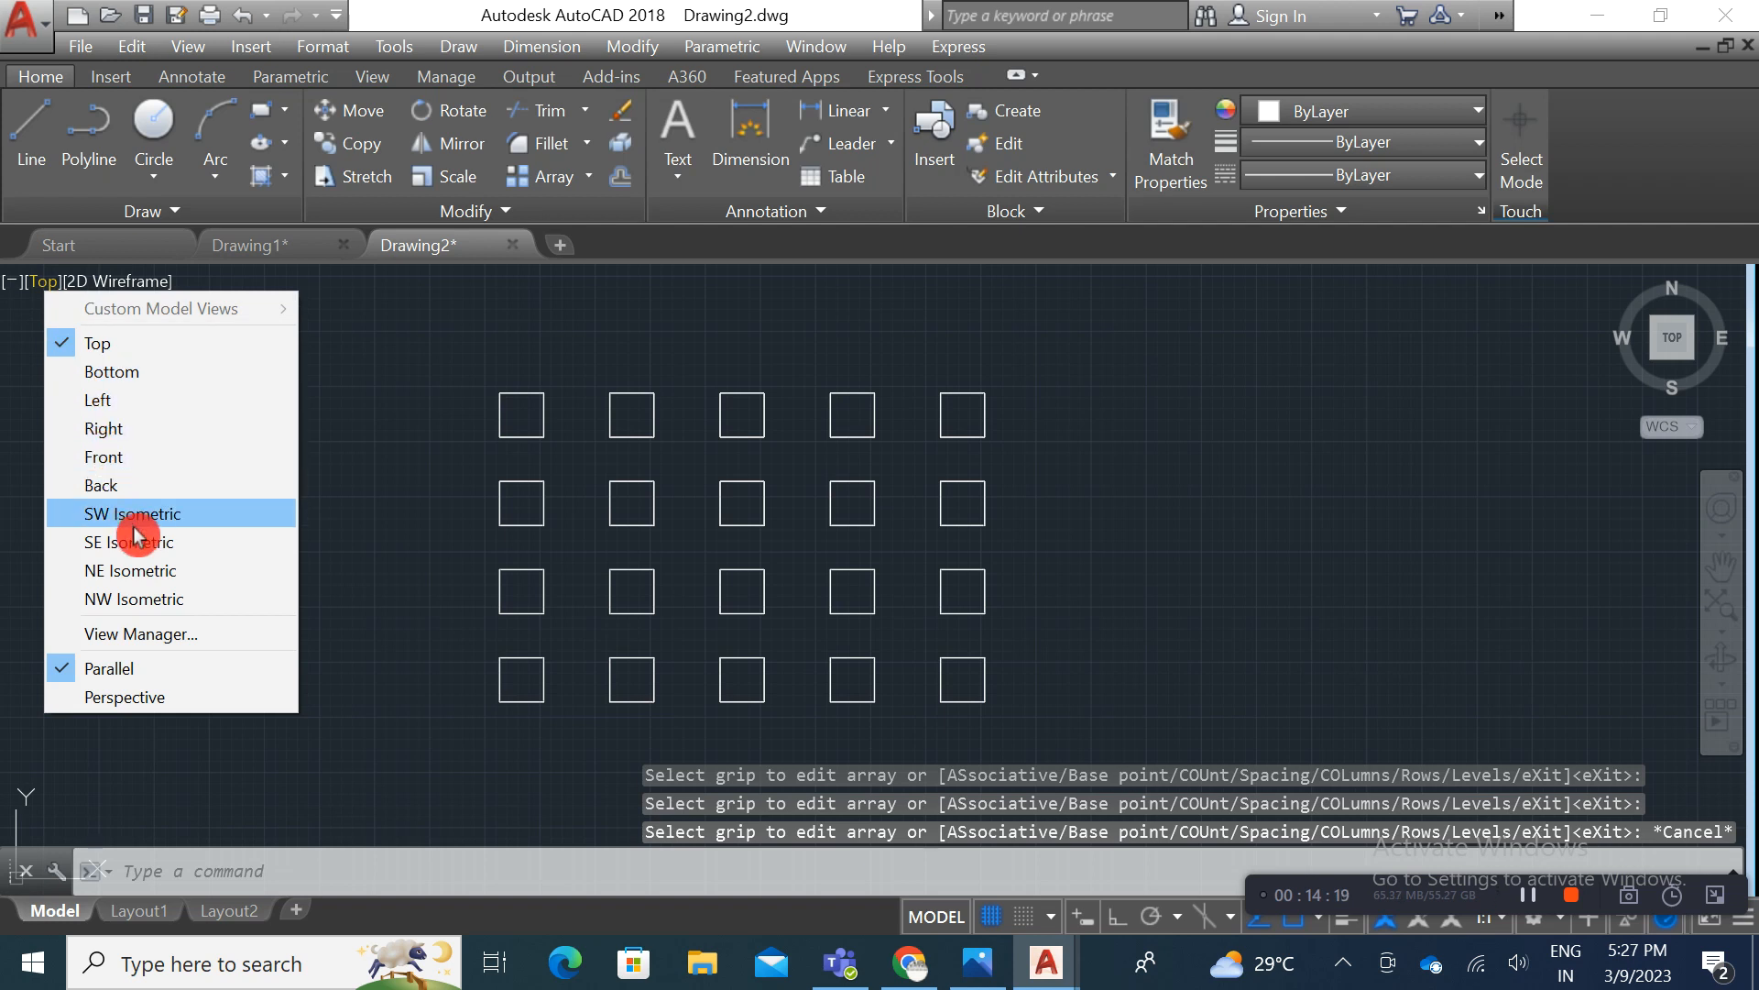
{"action": "left_click", "coordinate": [135, 514]}
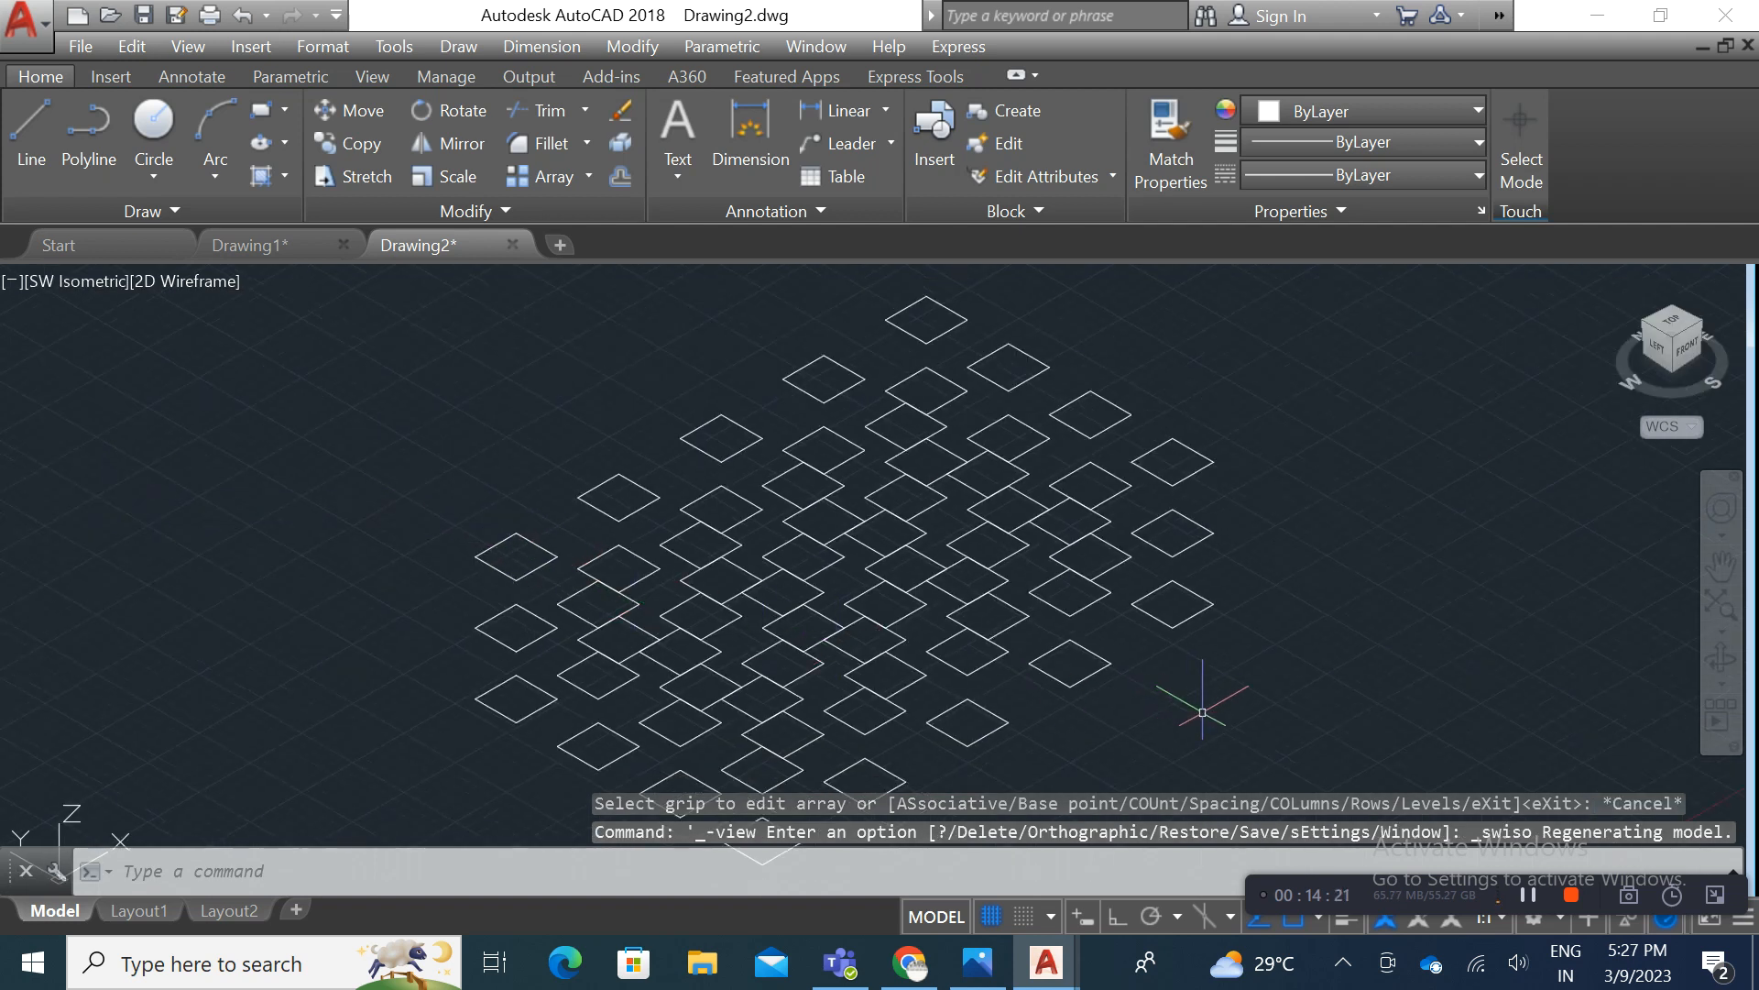
{"action": "middle_click_drag", "start_coordinate": [1127, 550], "coordinate": [1060, 727], "text": "shift"}
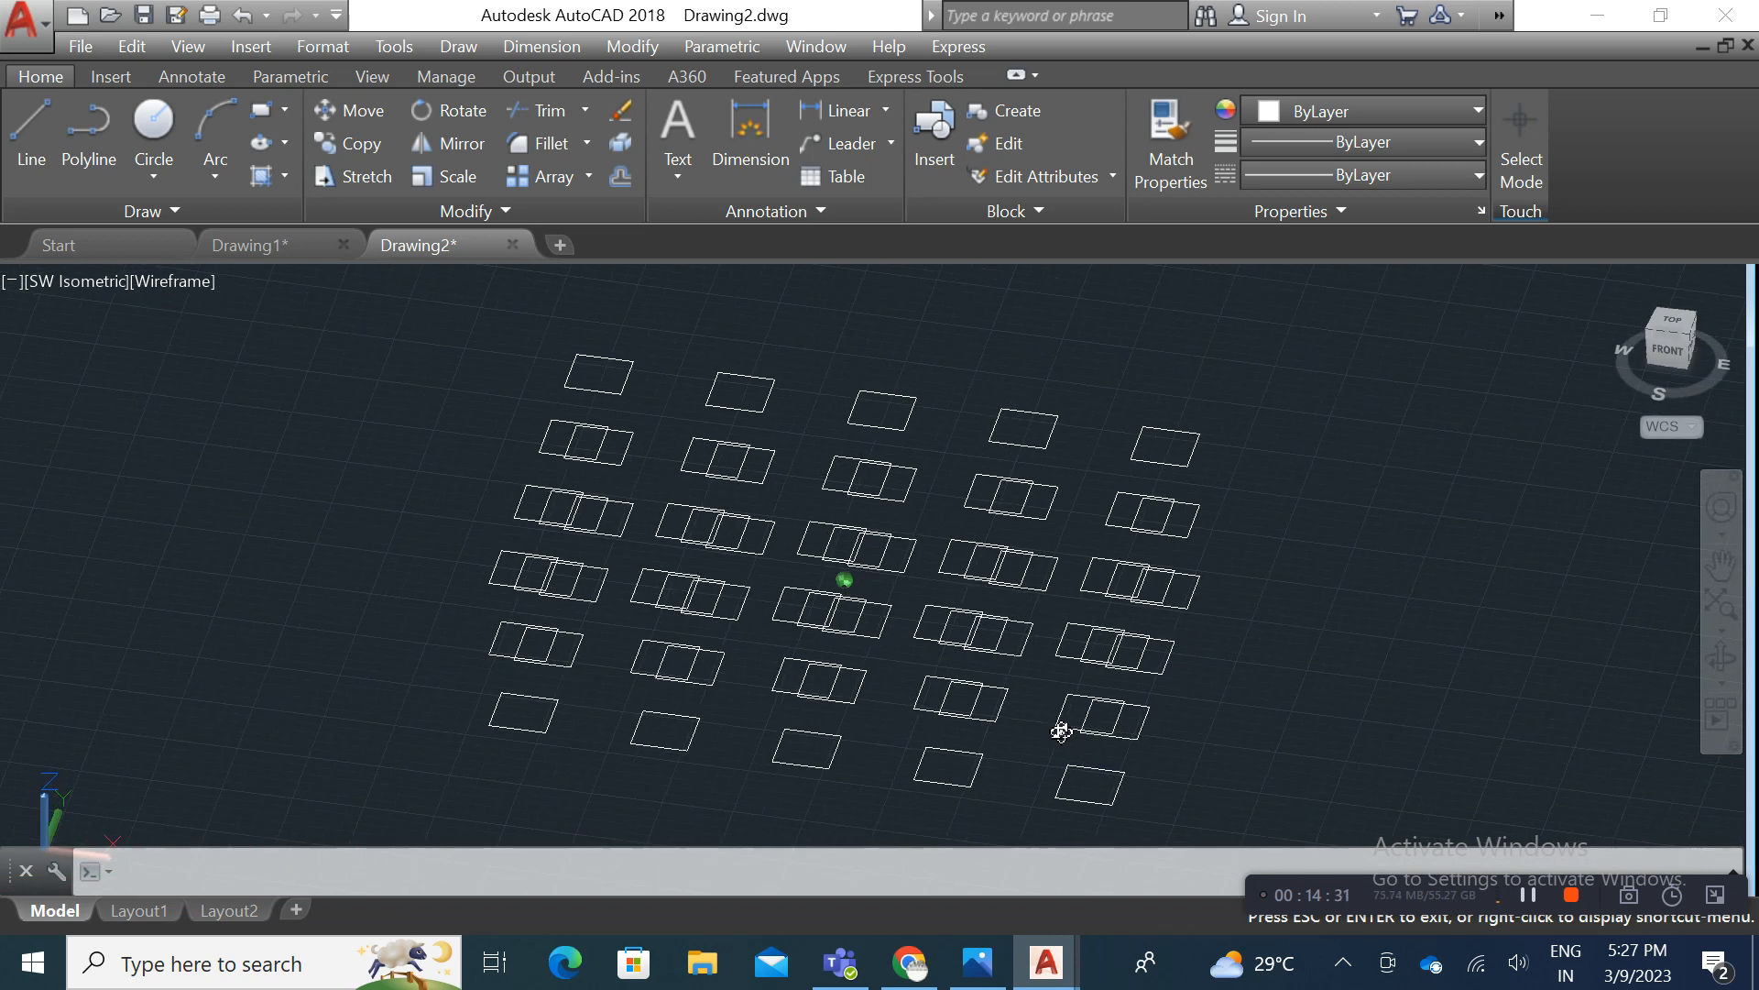
Step: Select the whole rectangular array and erase it from Drawing2
{"action": "scroll", "coordinate": [1064, 605], "scroll_direction": "down", "scroll_amount": 4}
{"action": "mouse_move", "coordinate": [1064, 604]}
{"action": "middle_mouse_down"}
{"action": "mouse_move", "coordinate": [868, 535]}
{"action": "mouse_move", "coordinate": [729, 511]}
{"action": "mouse_move", "coordinate": [850, 598]}
{"action": "middle_mouse_up"}
{"action": "left_click", "coordinate": [990, 698]}
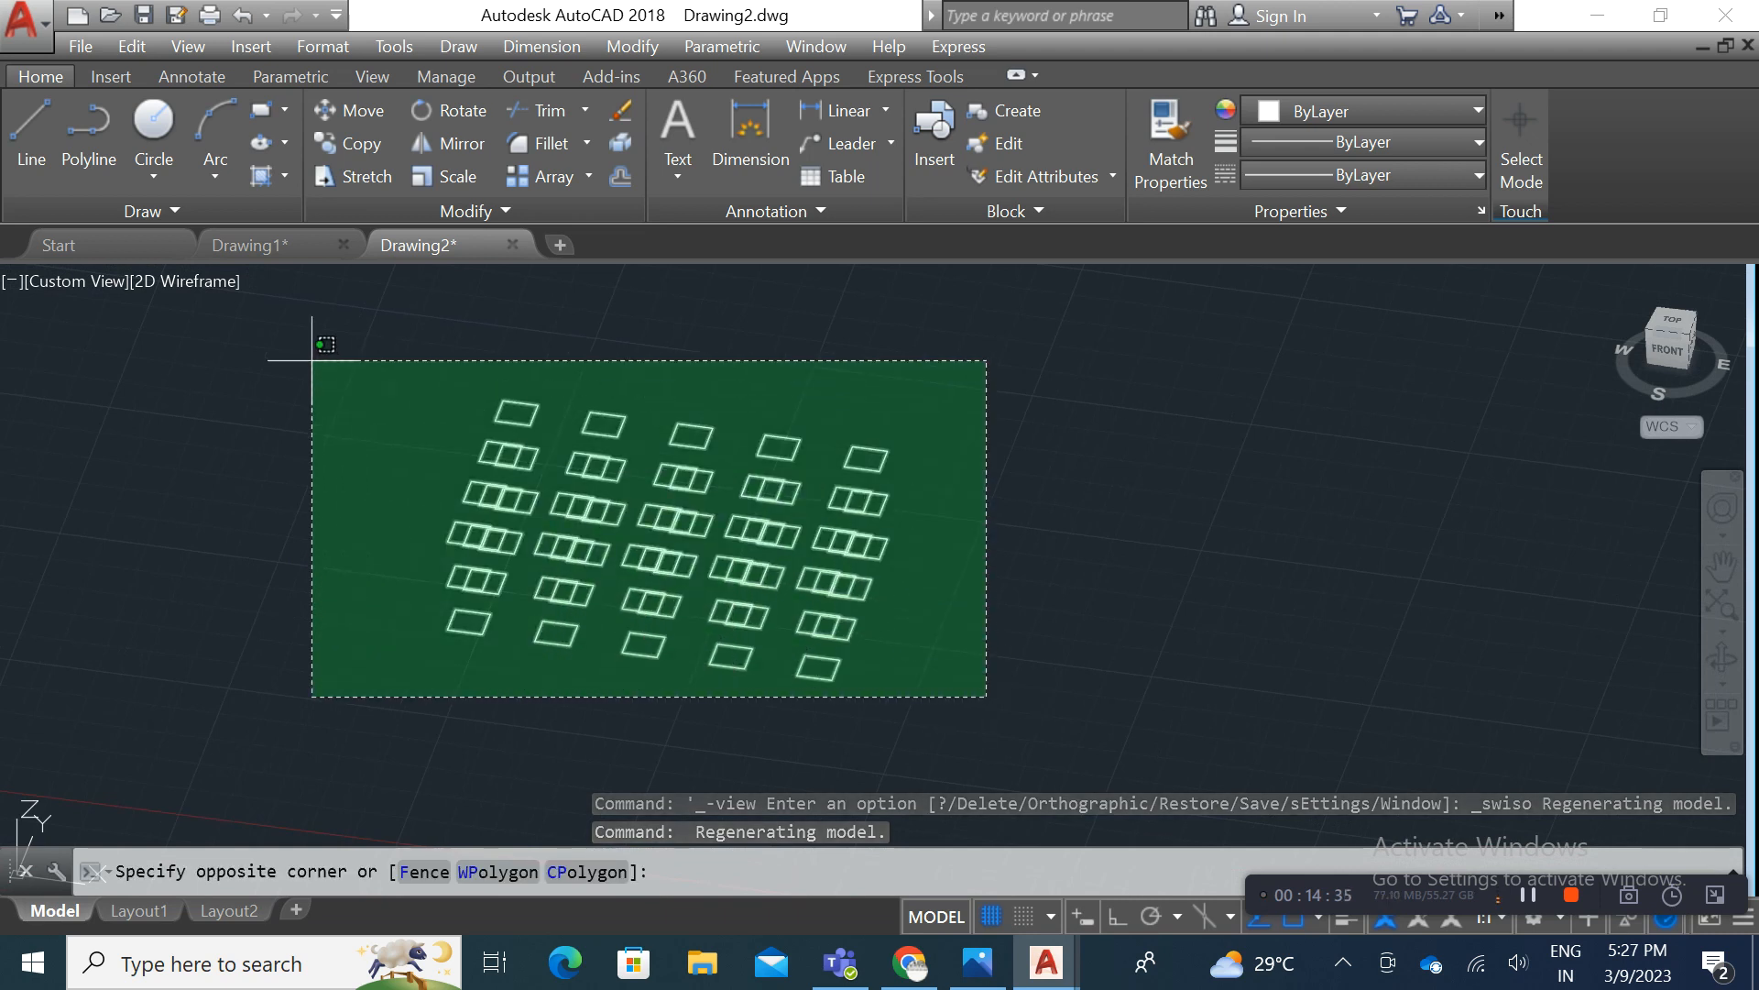
{"action": "left_click", "coordinate": [270, 309]}
{"action": "key", "text": "Delete"}
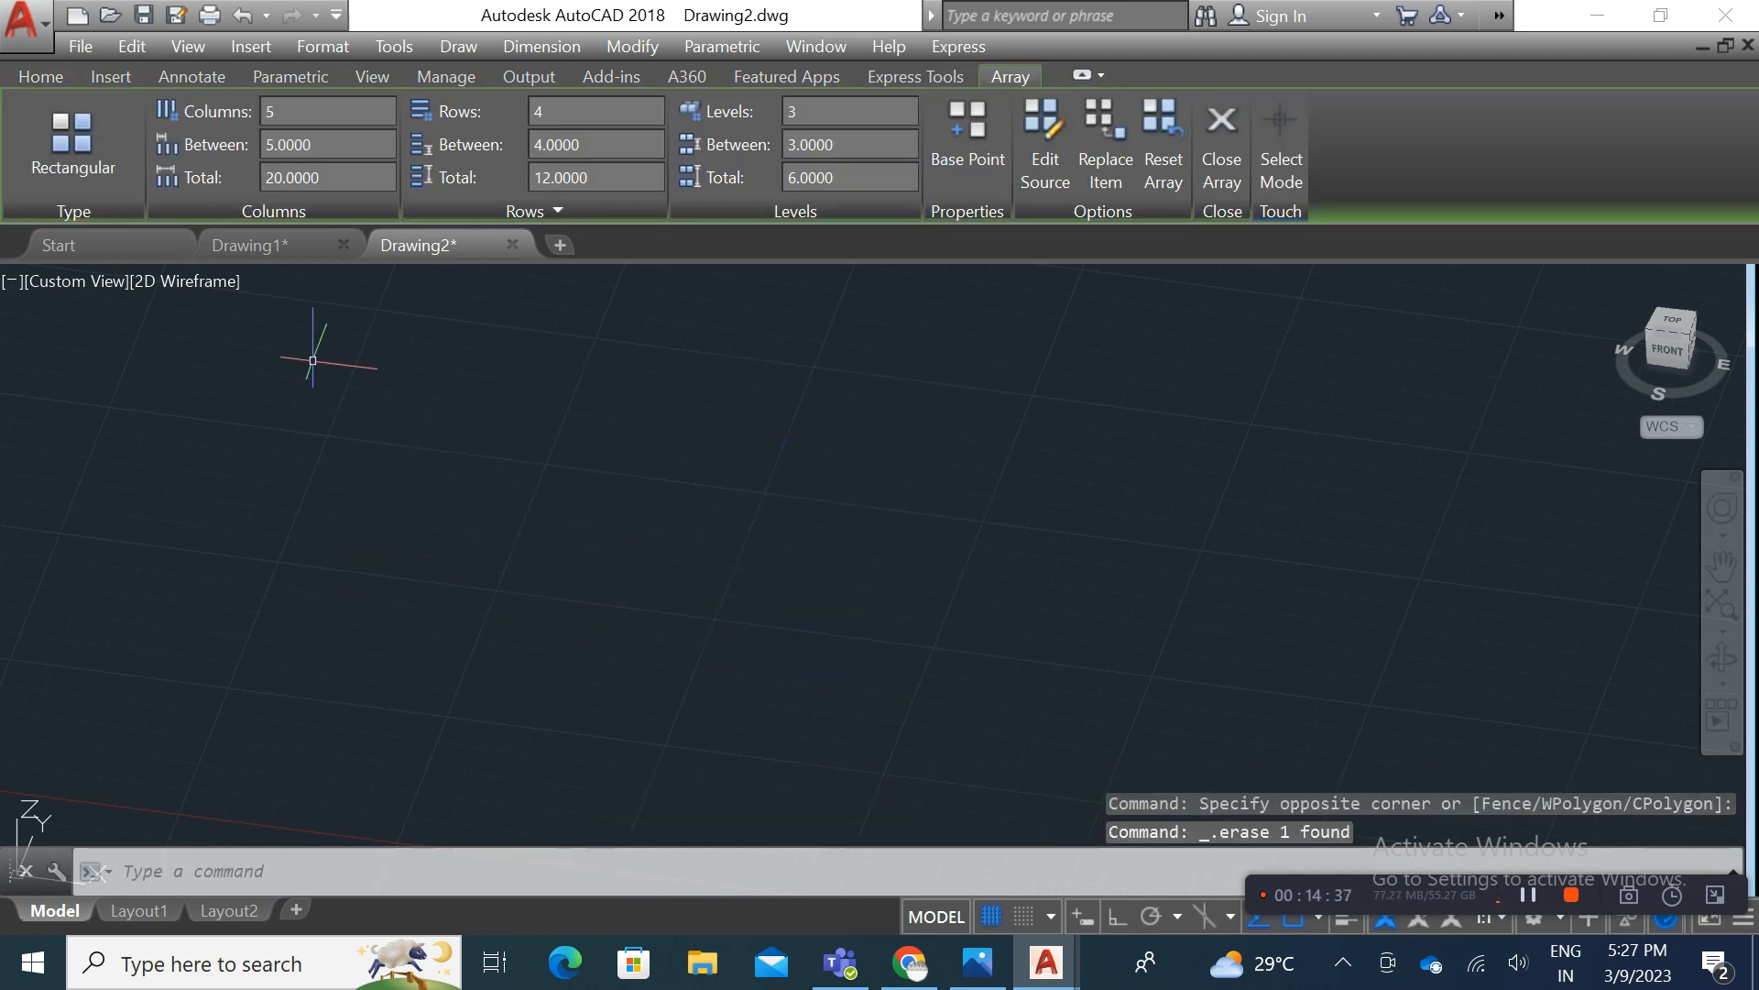
Step: Examine the path array example figure in Drawing1 and return to Drawing2
{"action": "left_click", "coordinate": [261, 255]}
{"action": "mouse_move", "coordinate": [1326, 529]}
{"action": "middle_mouse_down"}
{"action": "mouse_move", "coordinate": [1029, 555]}
{"action": "mouse_move", "coordinate": [550, 658]}
{"action": "middle_mouse_up"}
{"action": "scroll", "coordinate": [1150, 607], "scroll_direction": "up", "scroll_amount": 2}
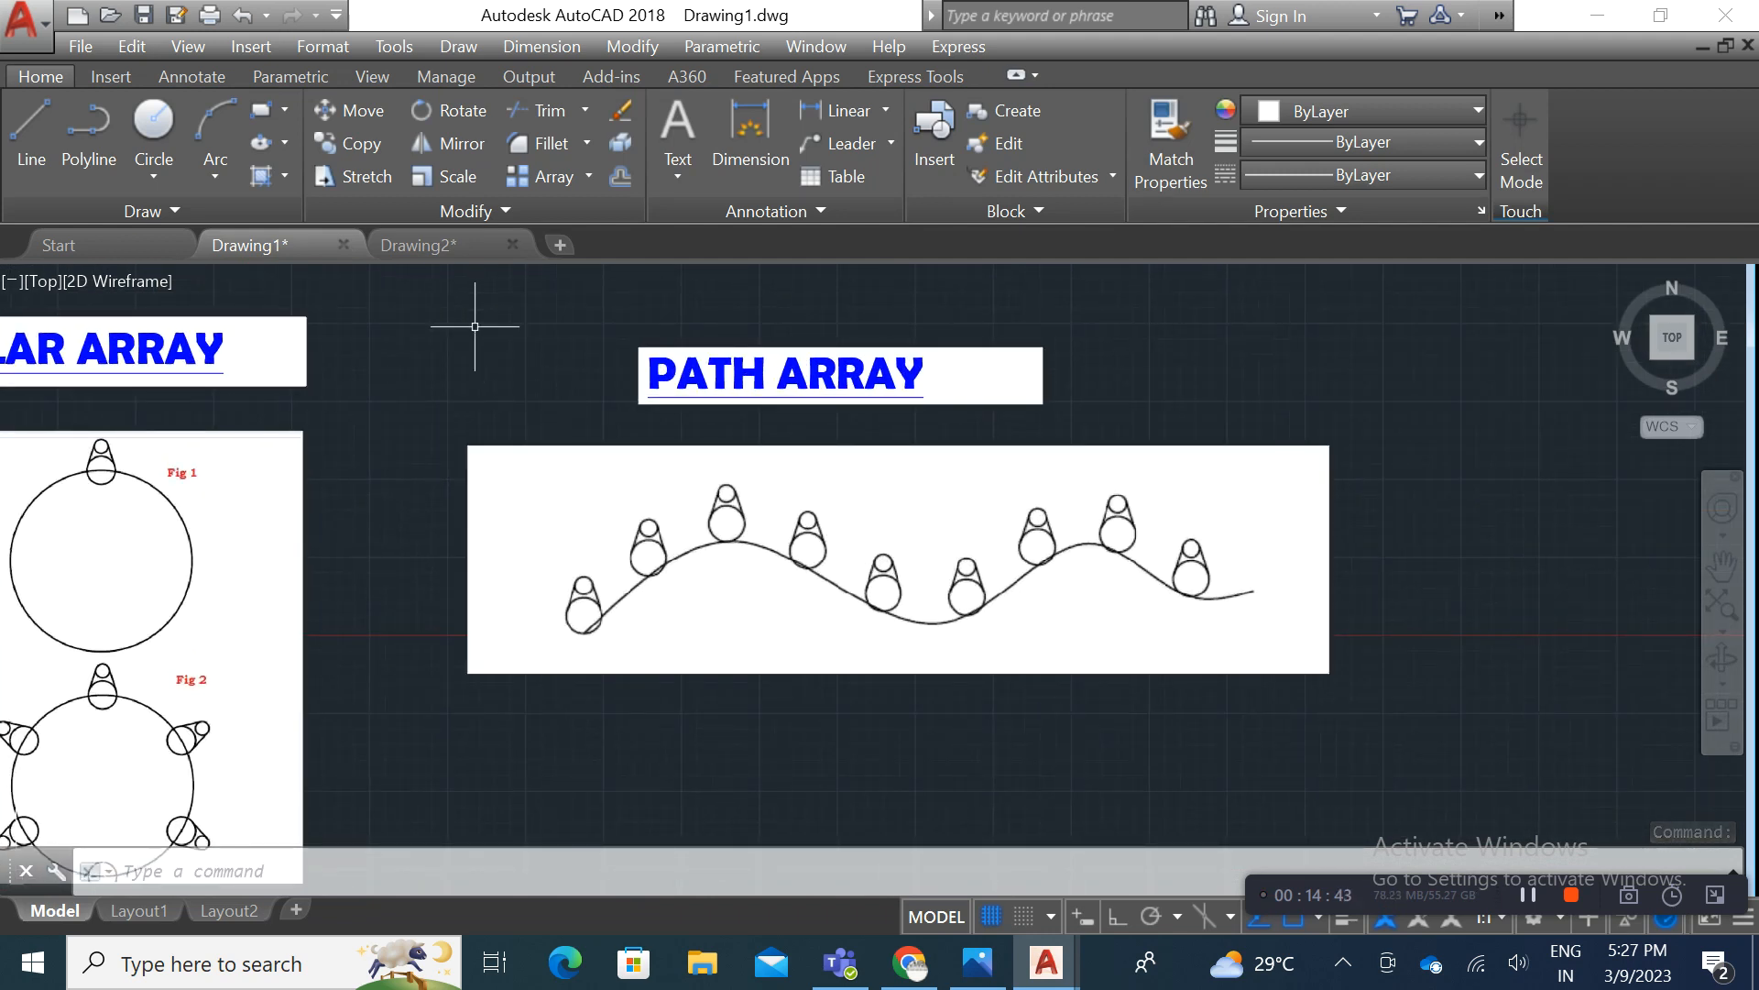
{"action": "left_click", "coordinate": [449, 253]}
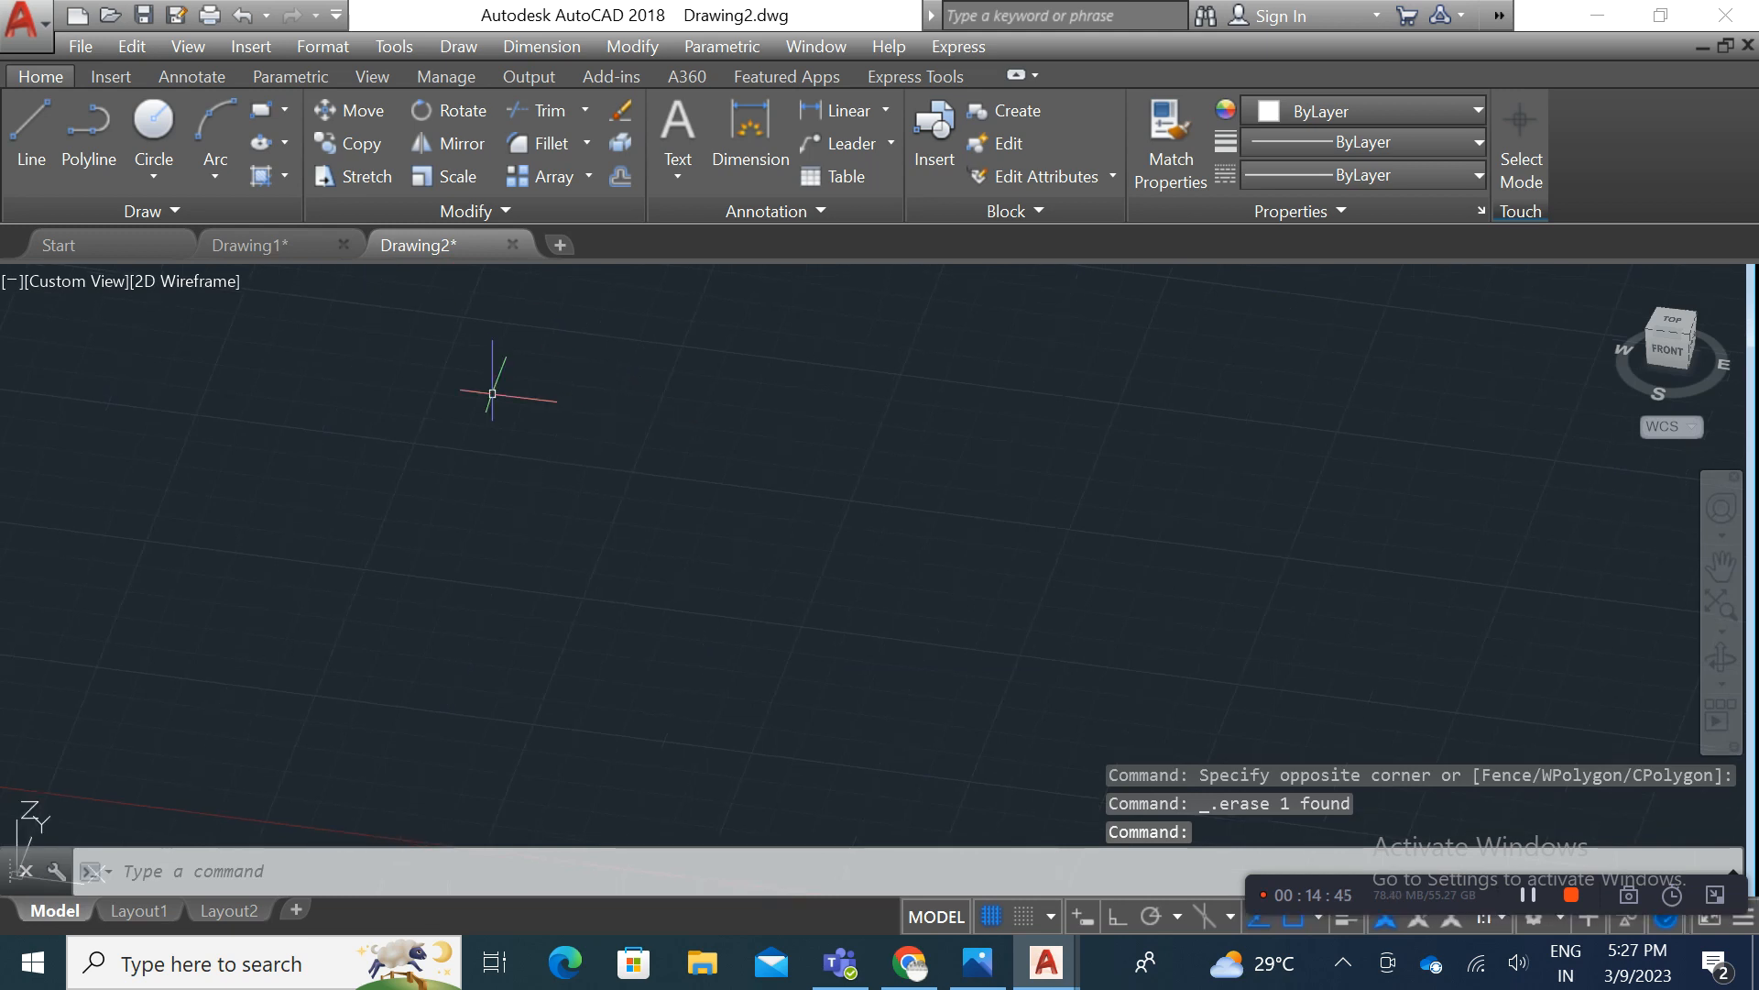
{"action": "left_click", "coordinate": [216, 137]}
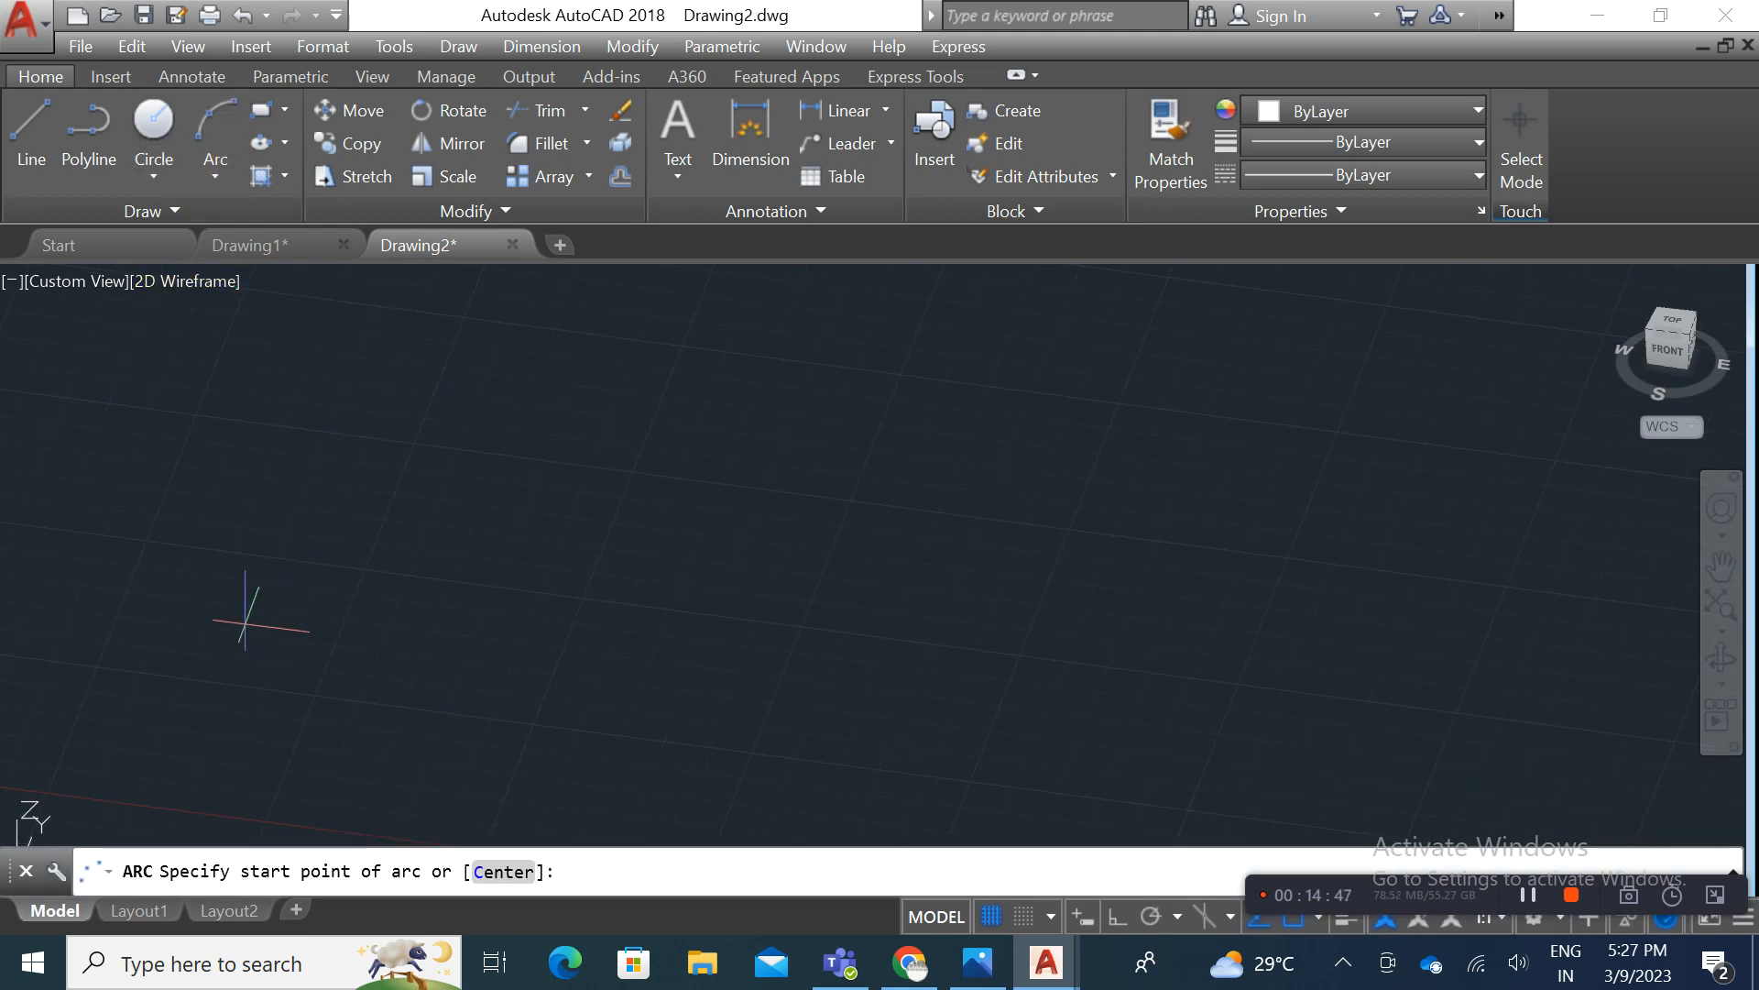
{"action": "left_click", "coordinate": [53, 292]}
{"action": "left_click", "coordinate": [64, 289]}
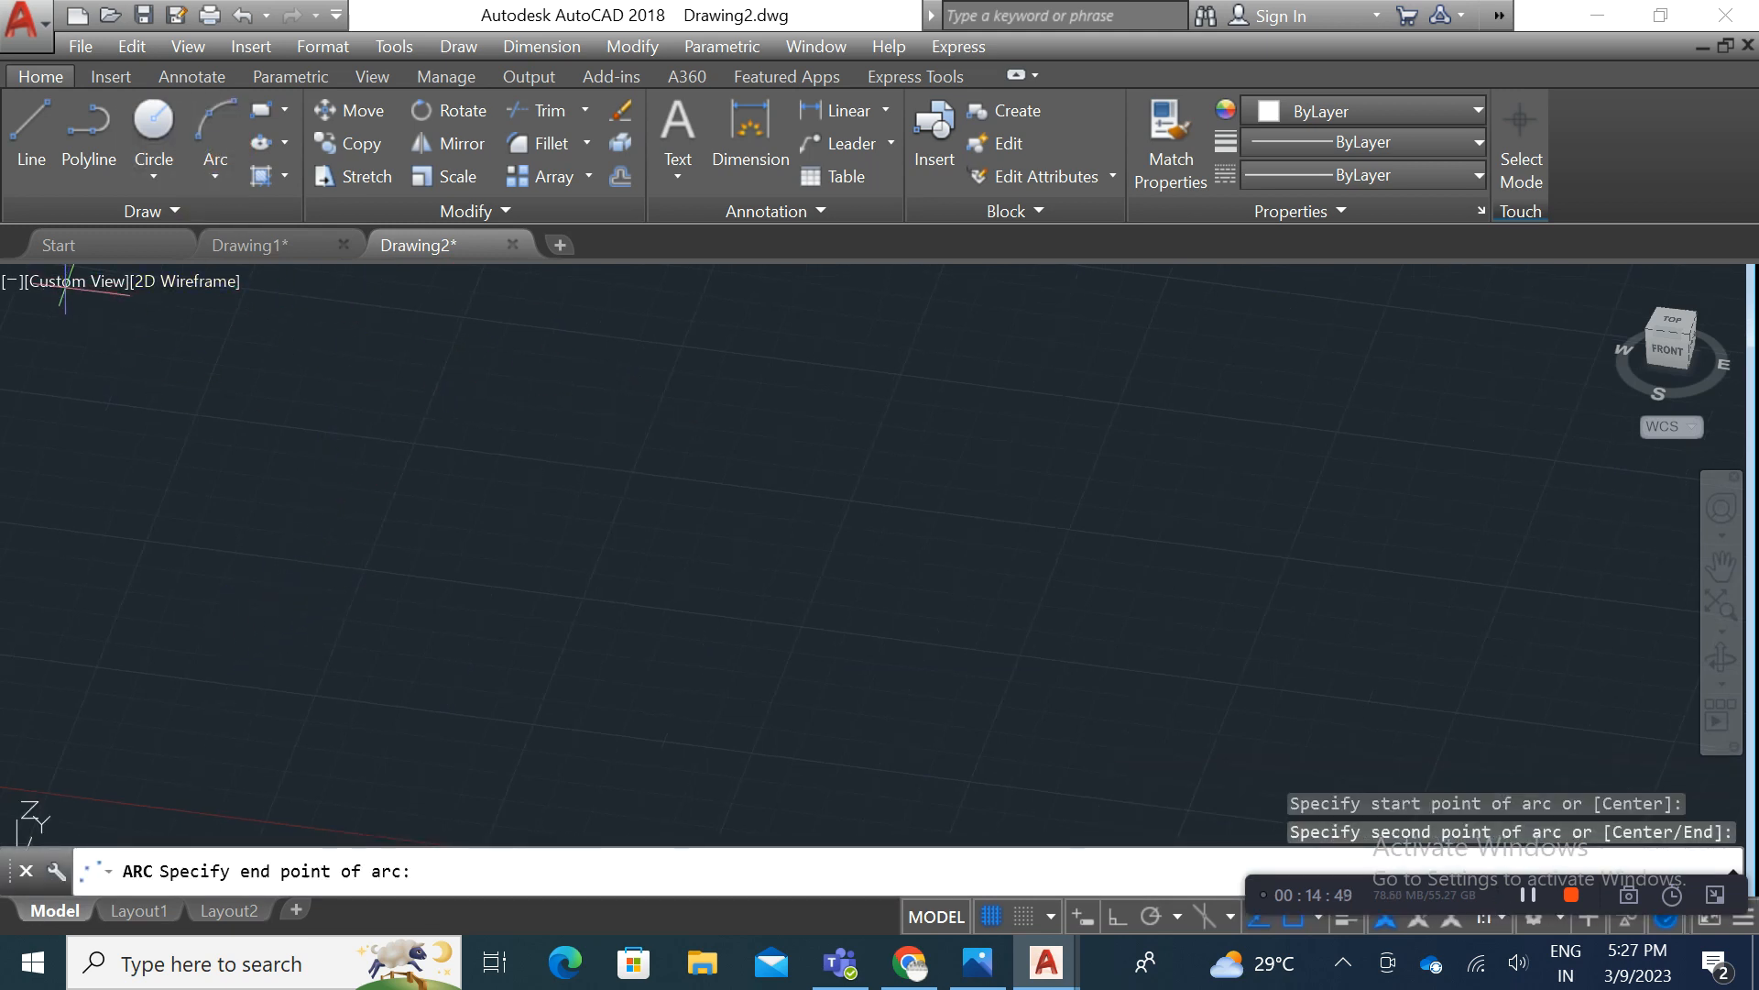
{"action": "key", "text": "Escape"}
Step: Return to the Top view and draw a wide, upward-bulging three-point arc across the drawing area
{"action": "left_click", "coordinate": [85, 285]}
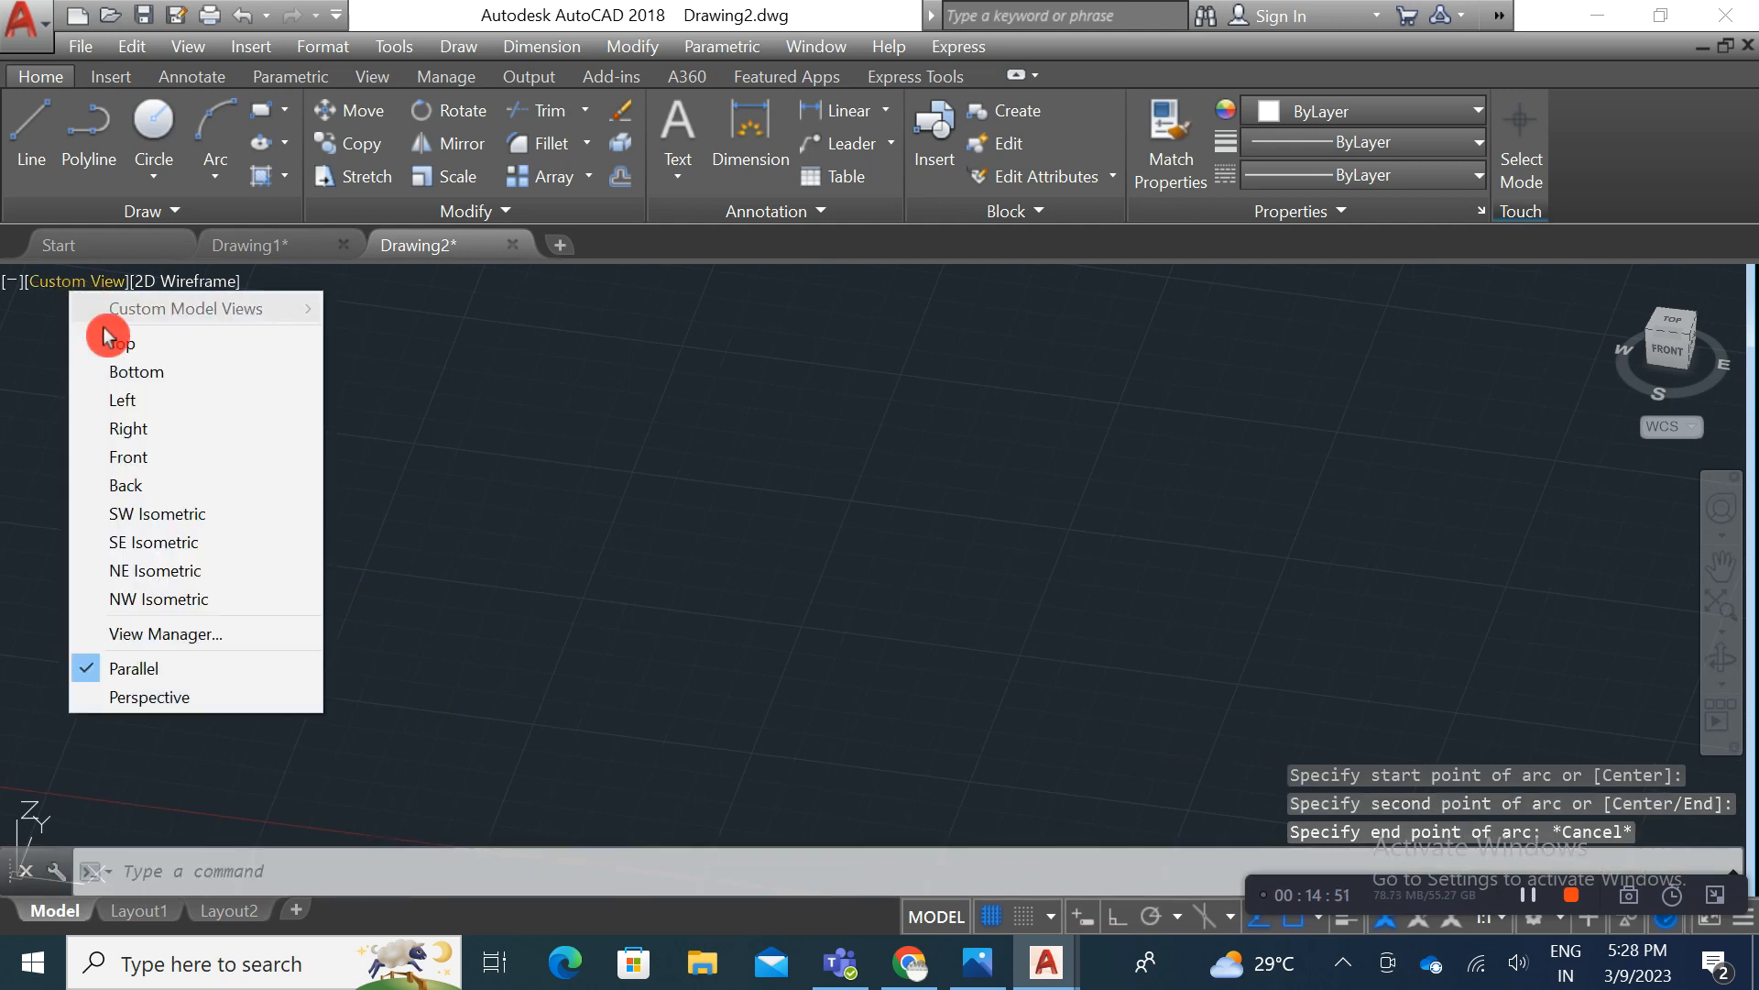
{"action": "left_click", "coordinate": [137, 346]}
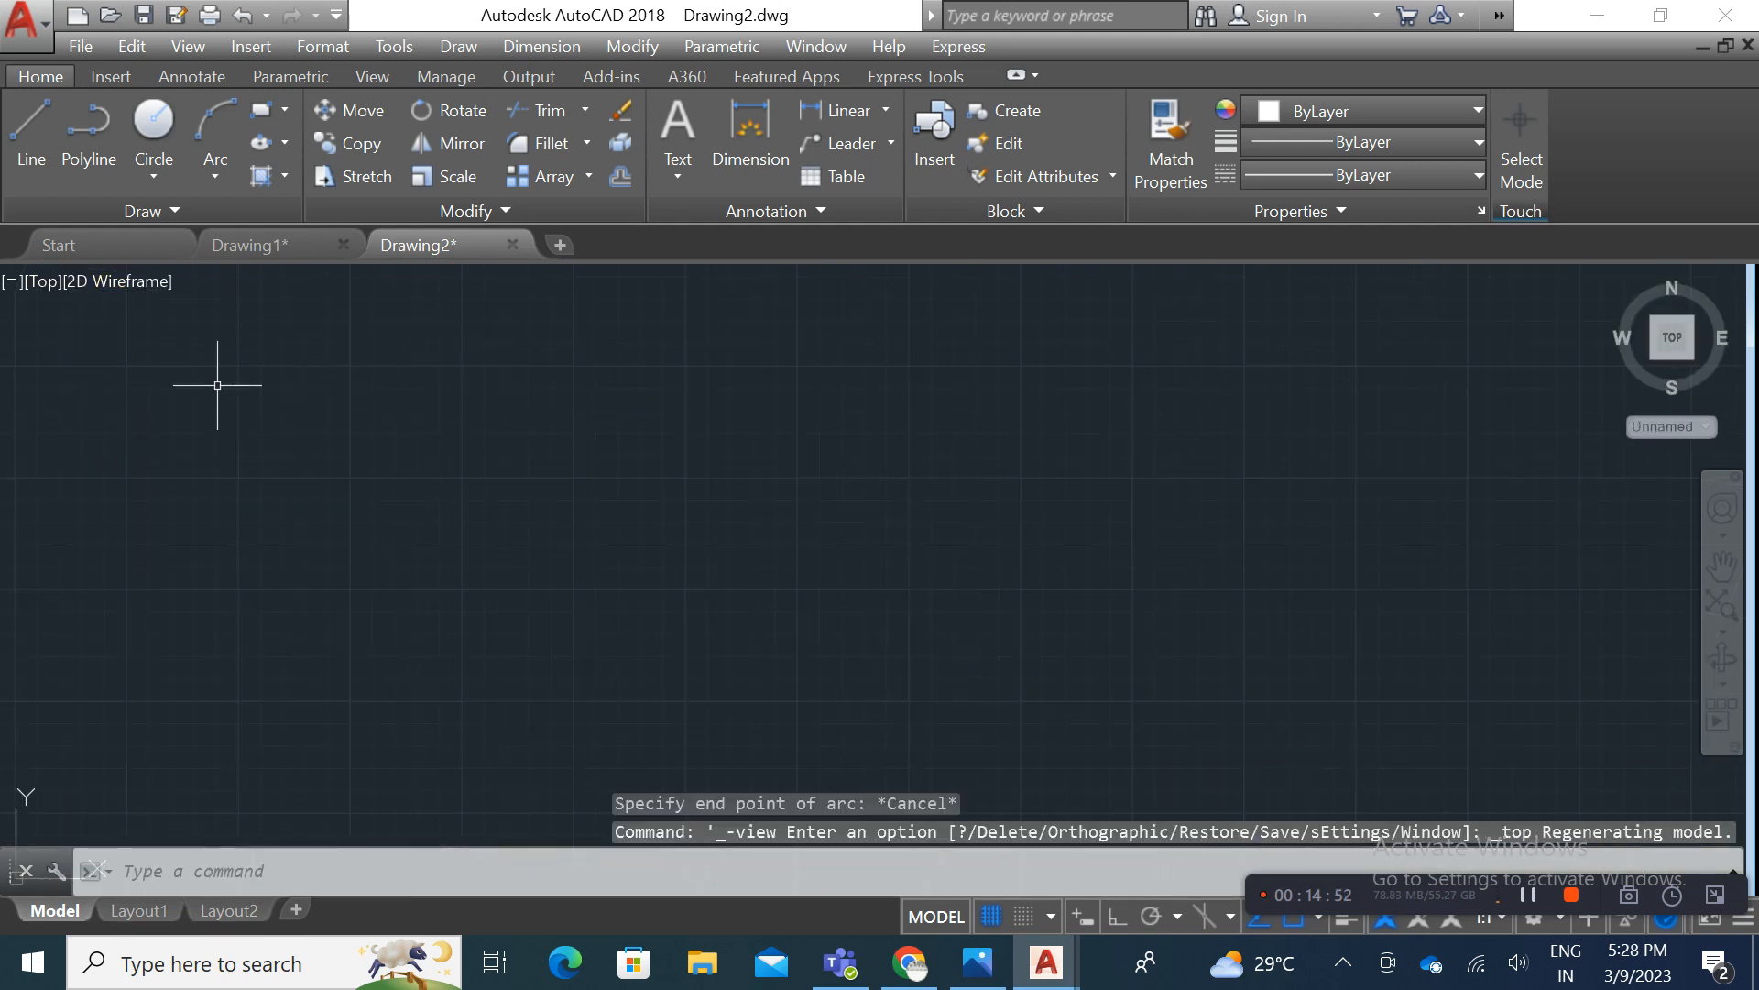
{"action": "left_click", "coordinate": [228, 179]}
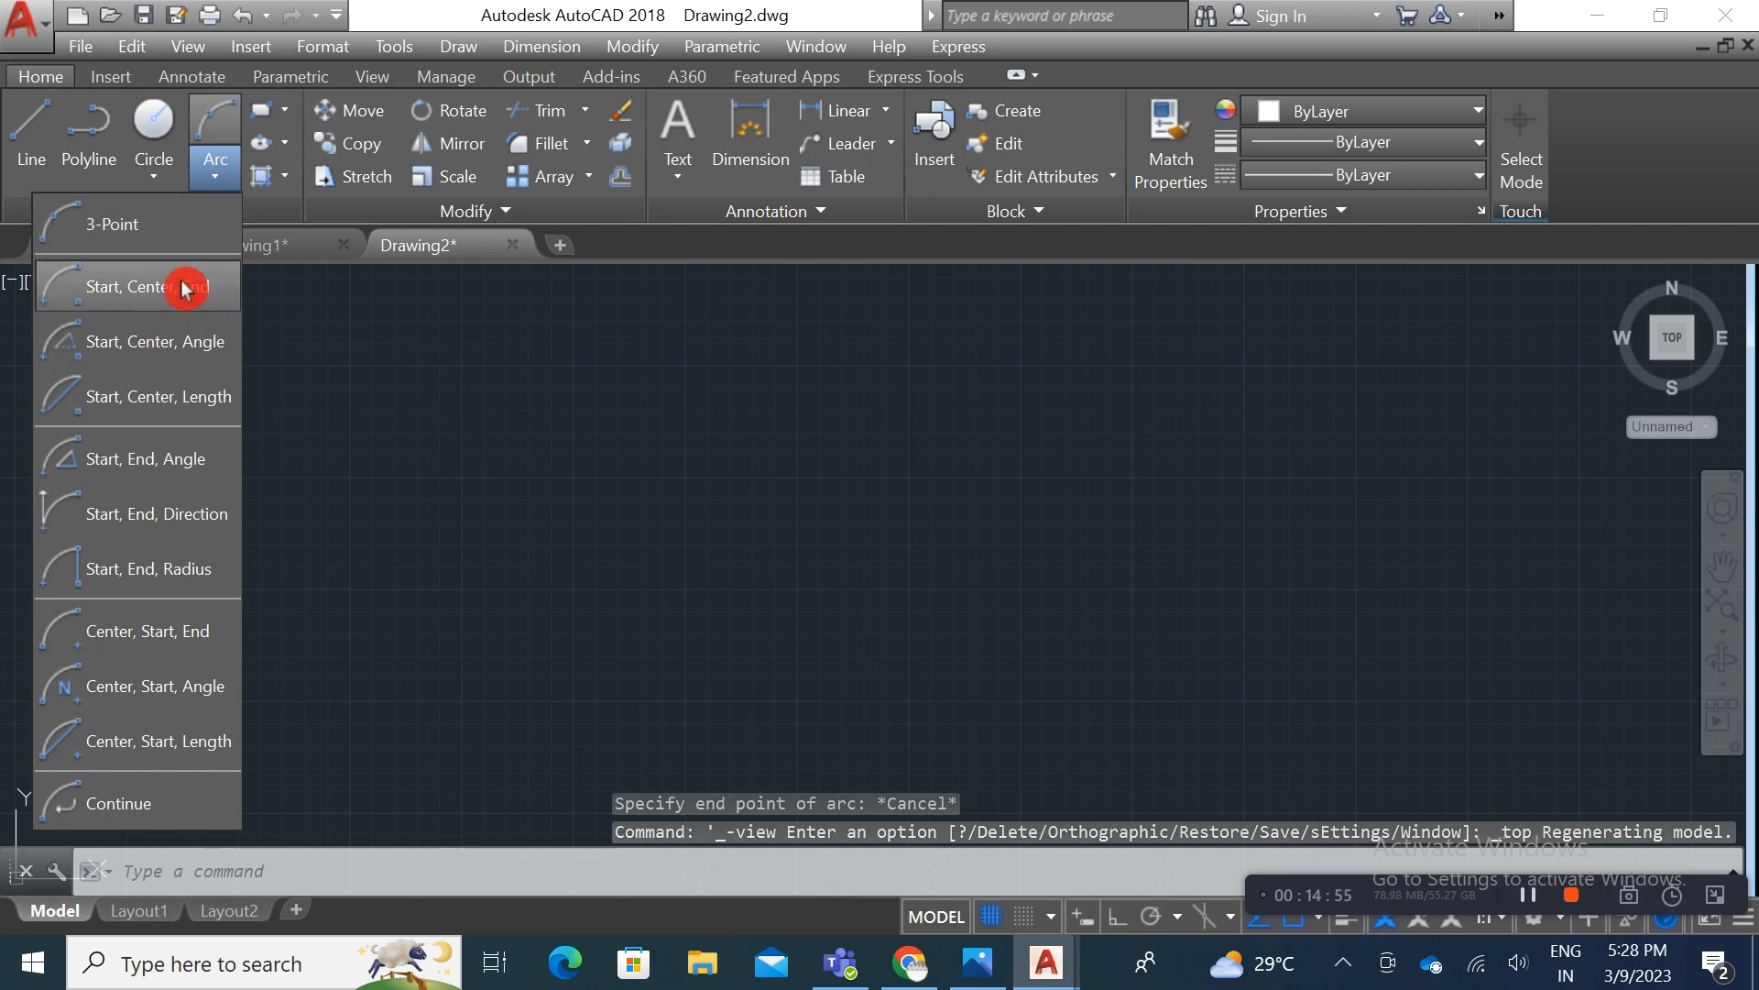
{"action": "left_click", "coordinate": [171, 244]}
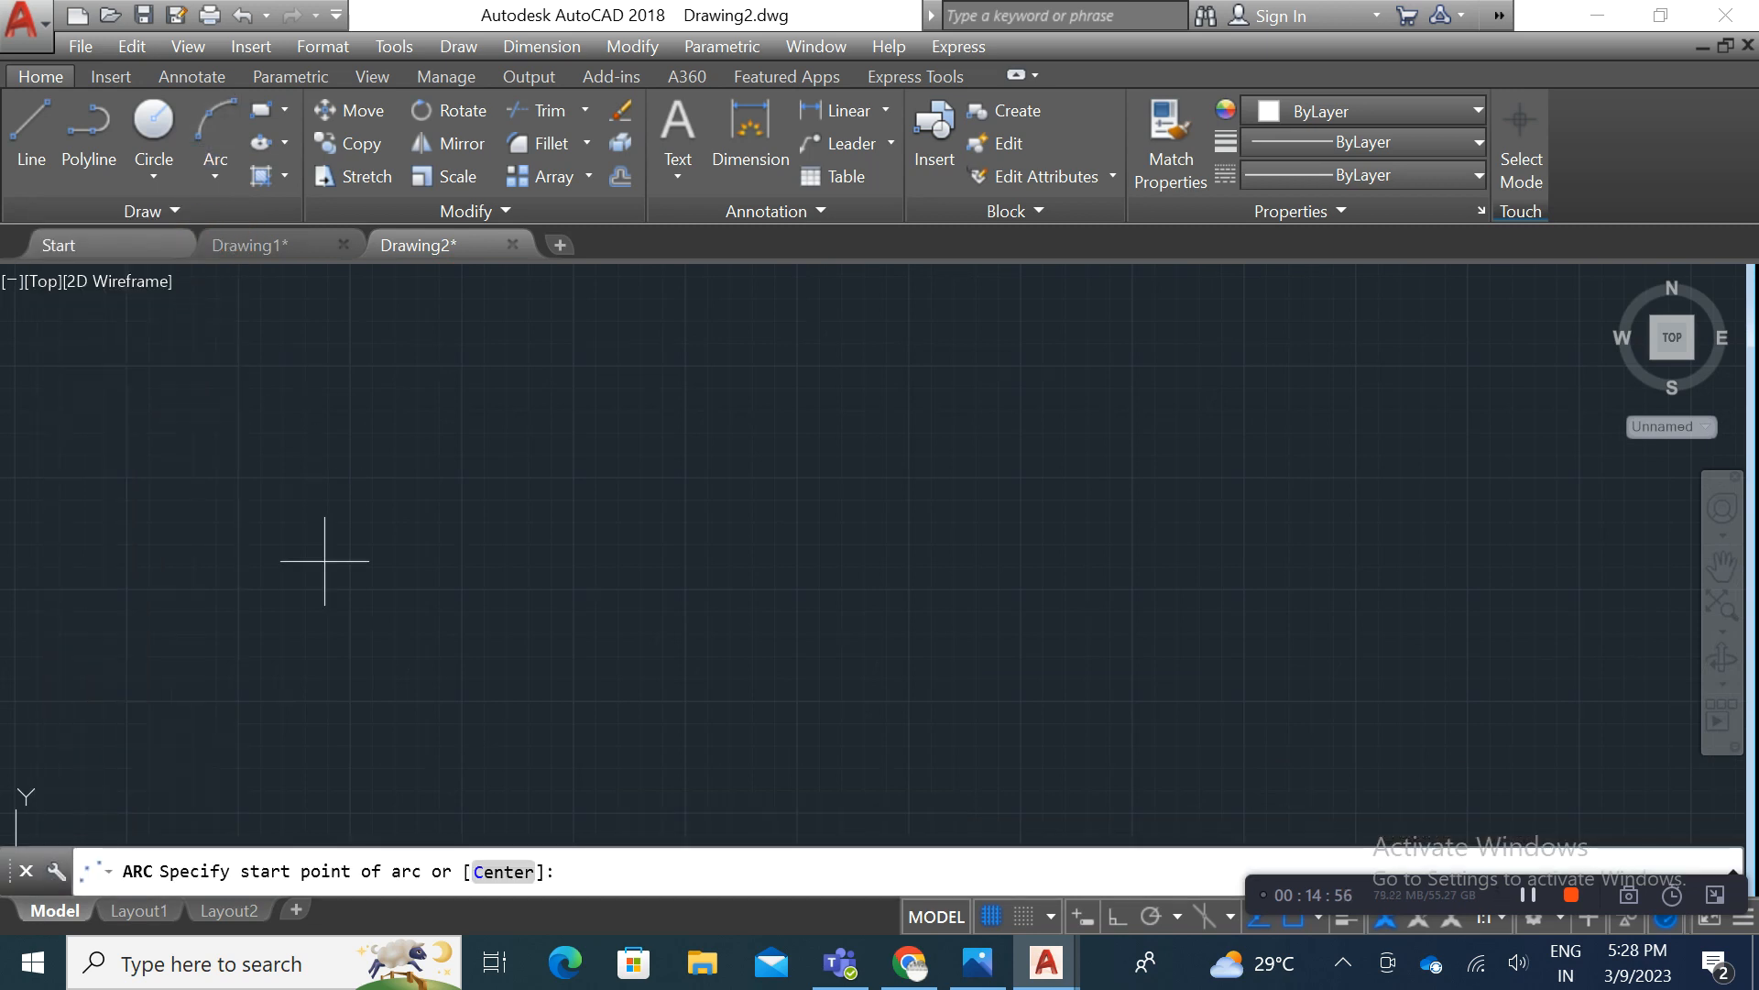
{"action": "left_click", "coordinate": [282, 619]}
{"action": "left_click", "coordinate": [733, 363]}
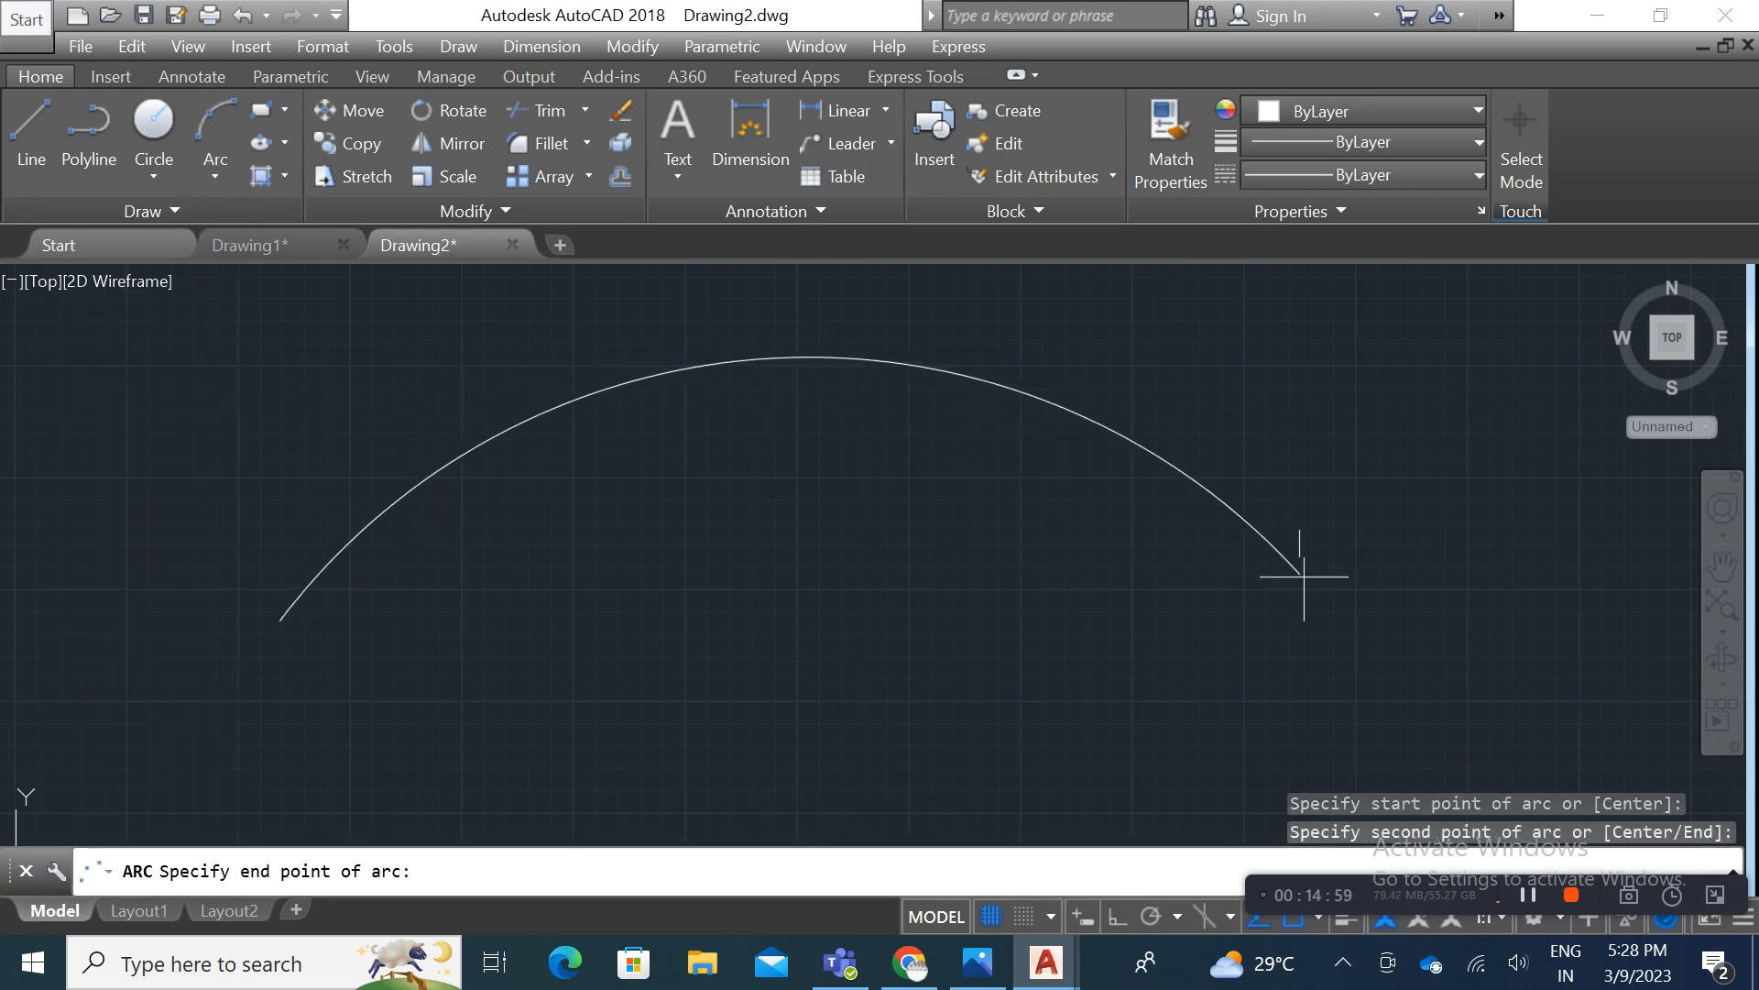
{"action": "left_click", "coordinate": [1391, 641]}
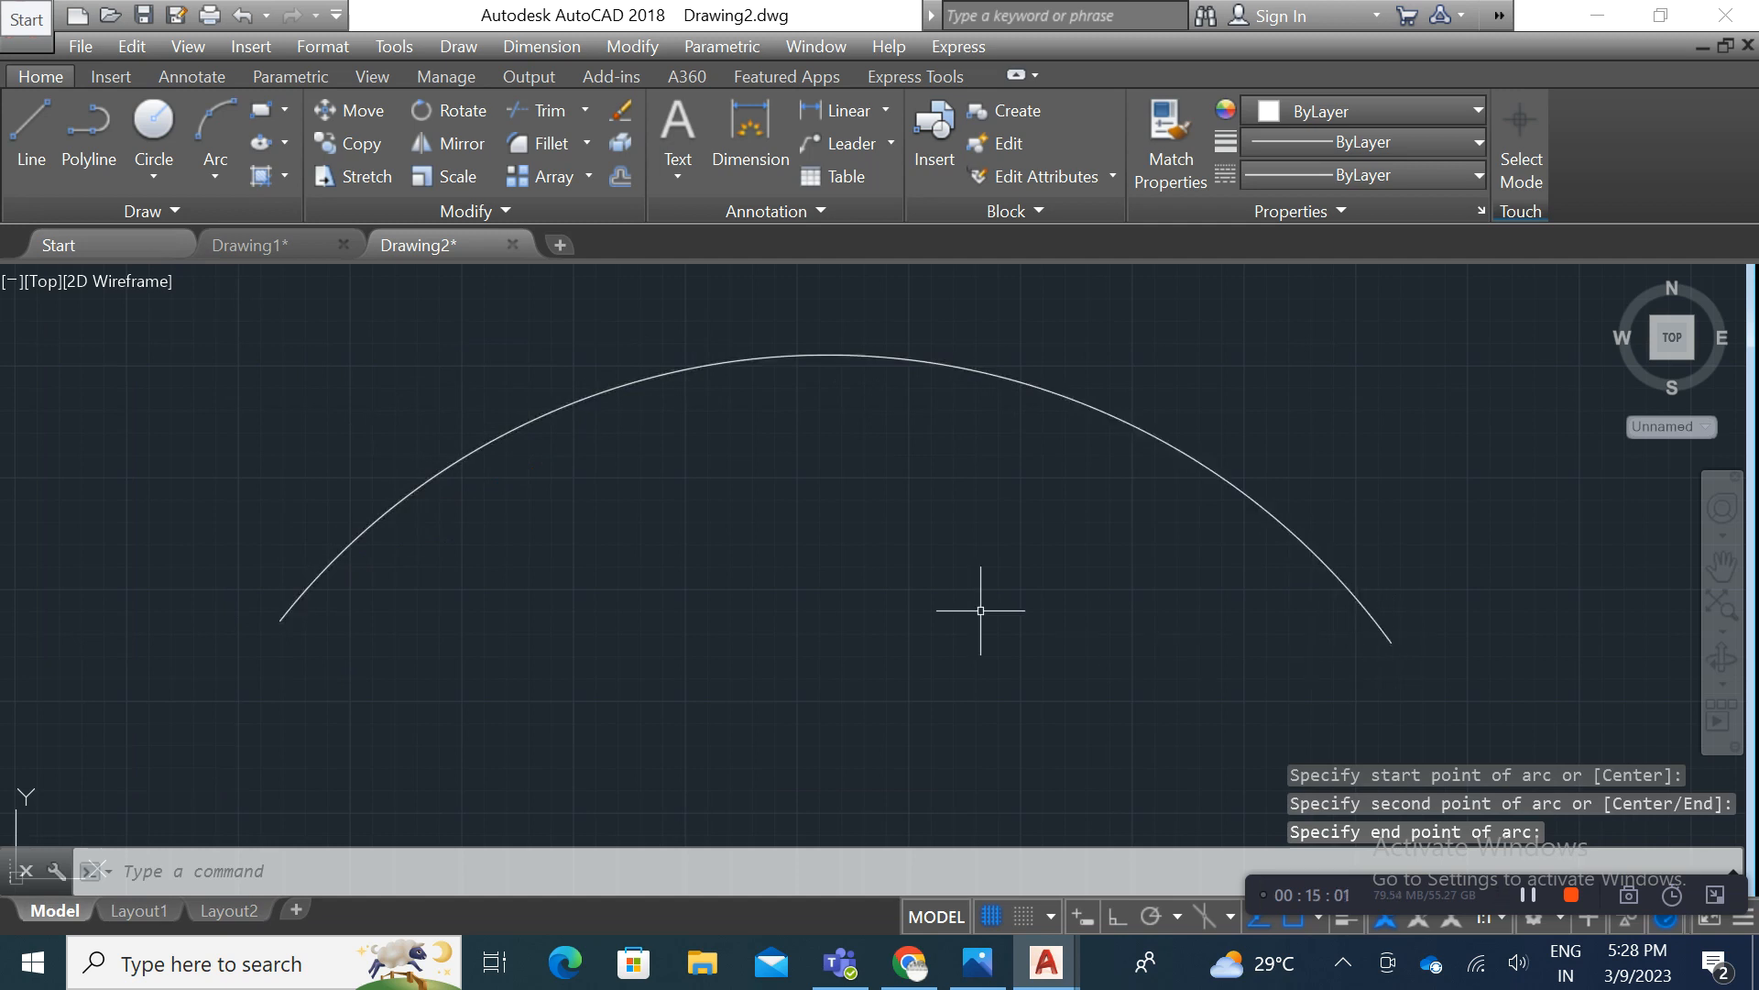
{"action": "left_click", "coordinate": [154, 124]}
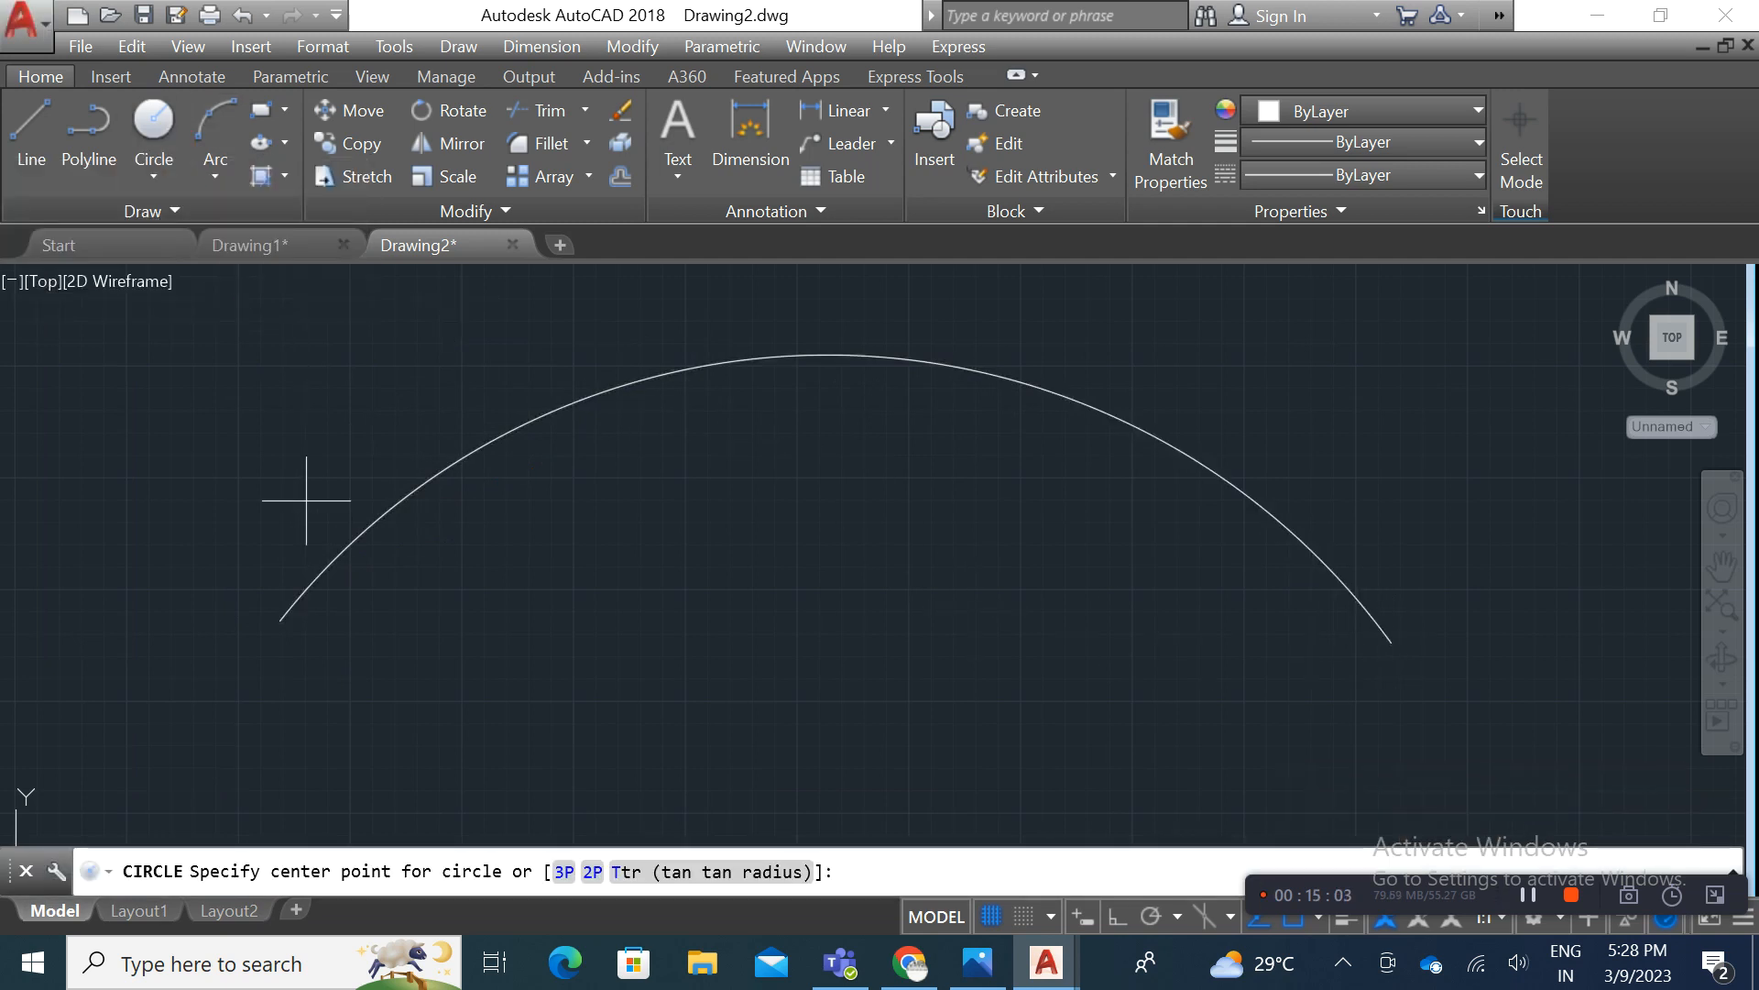
{"action": "left_click", "coordinate": [250, 535]}
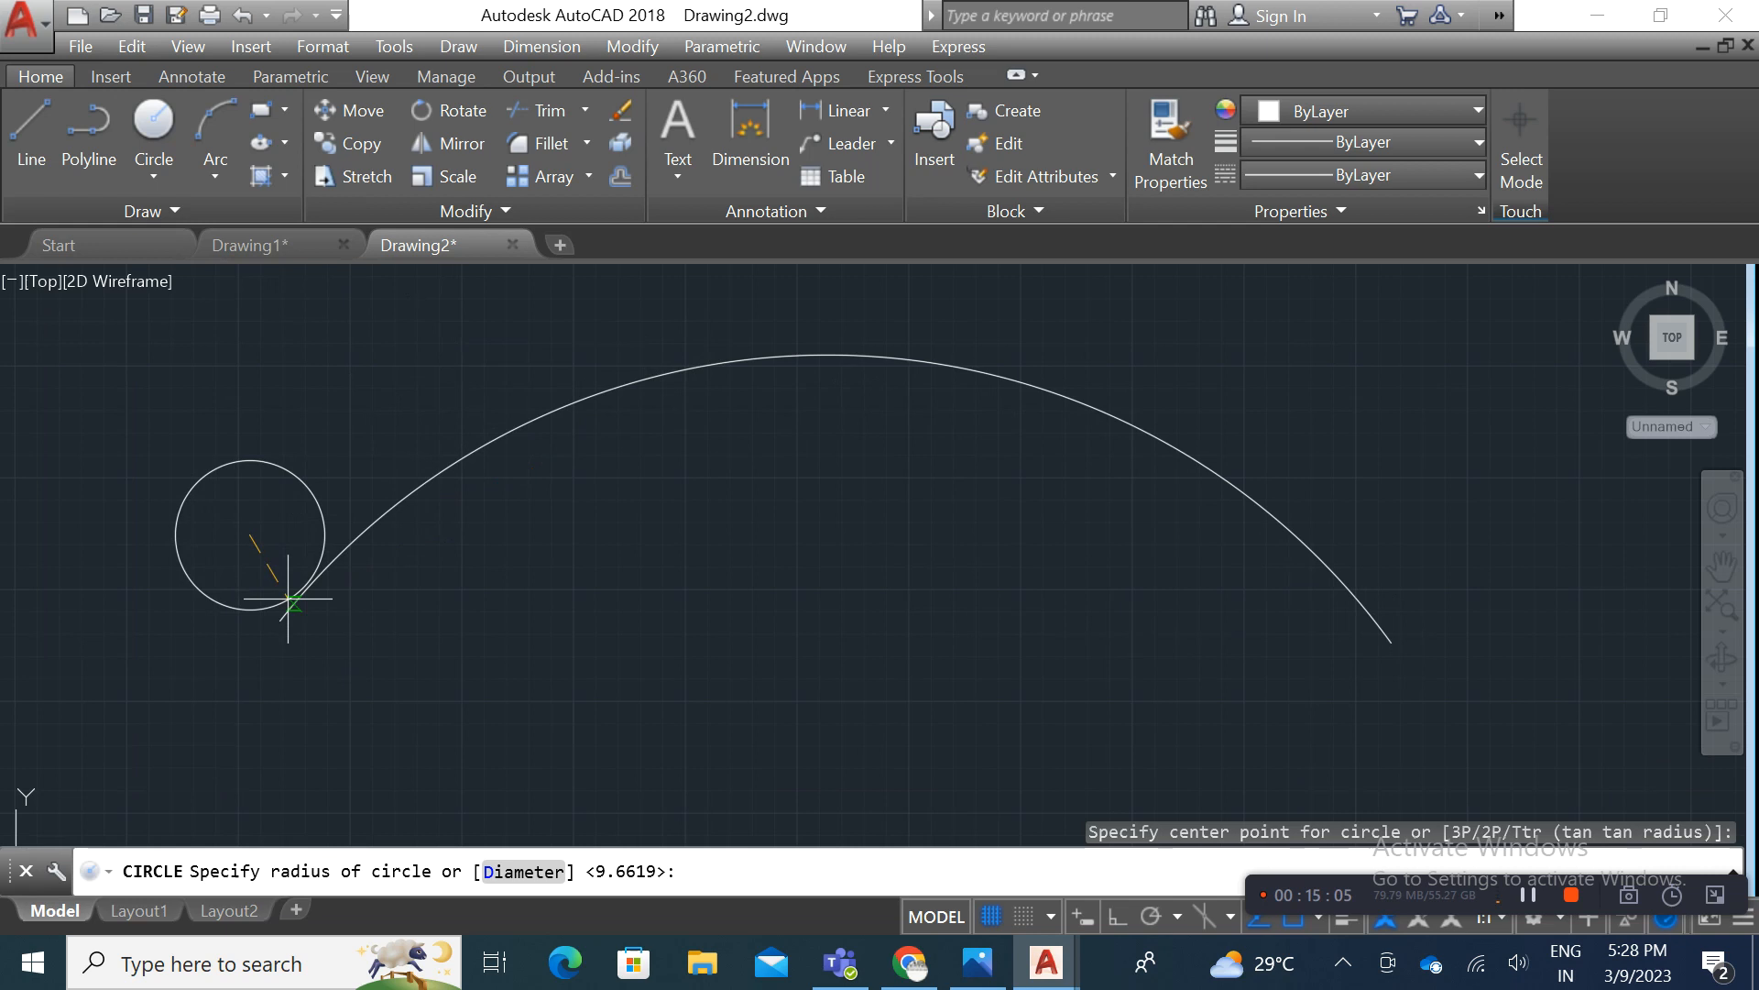
{"action": "key", "text": "Escape"}
Step: Draw a small circle with a radius of about 0.8 beside the arc's left end
{"action": "left_click", "coordinate": [153, 124]}
{"action": "left_click", "coordinate": [264, 582]}
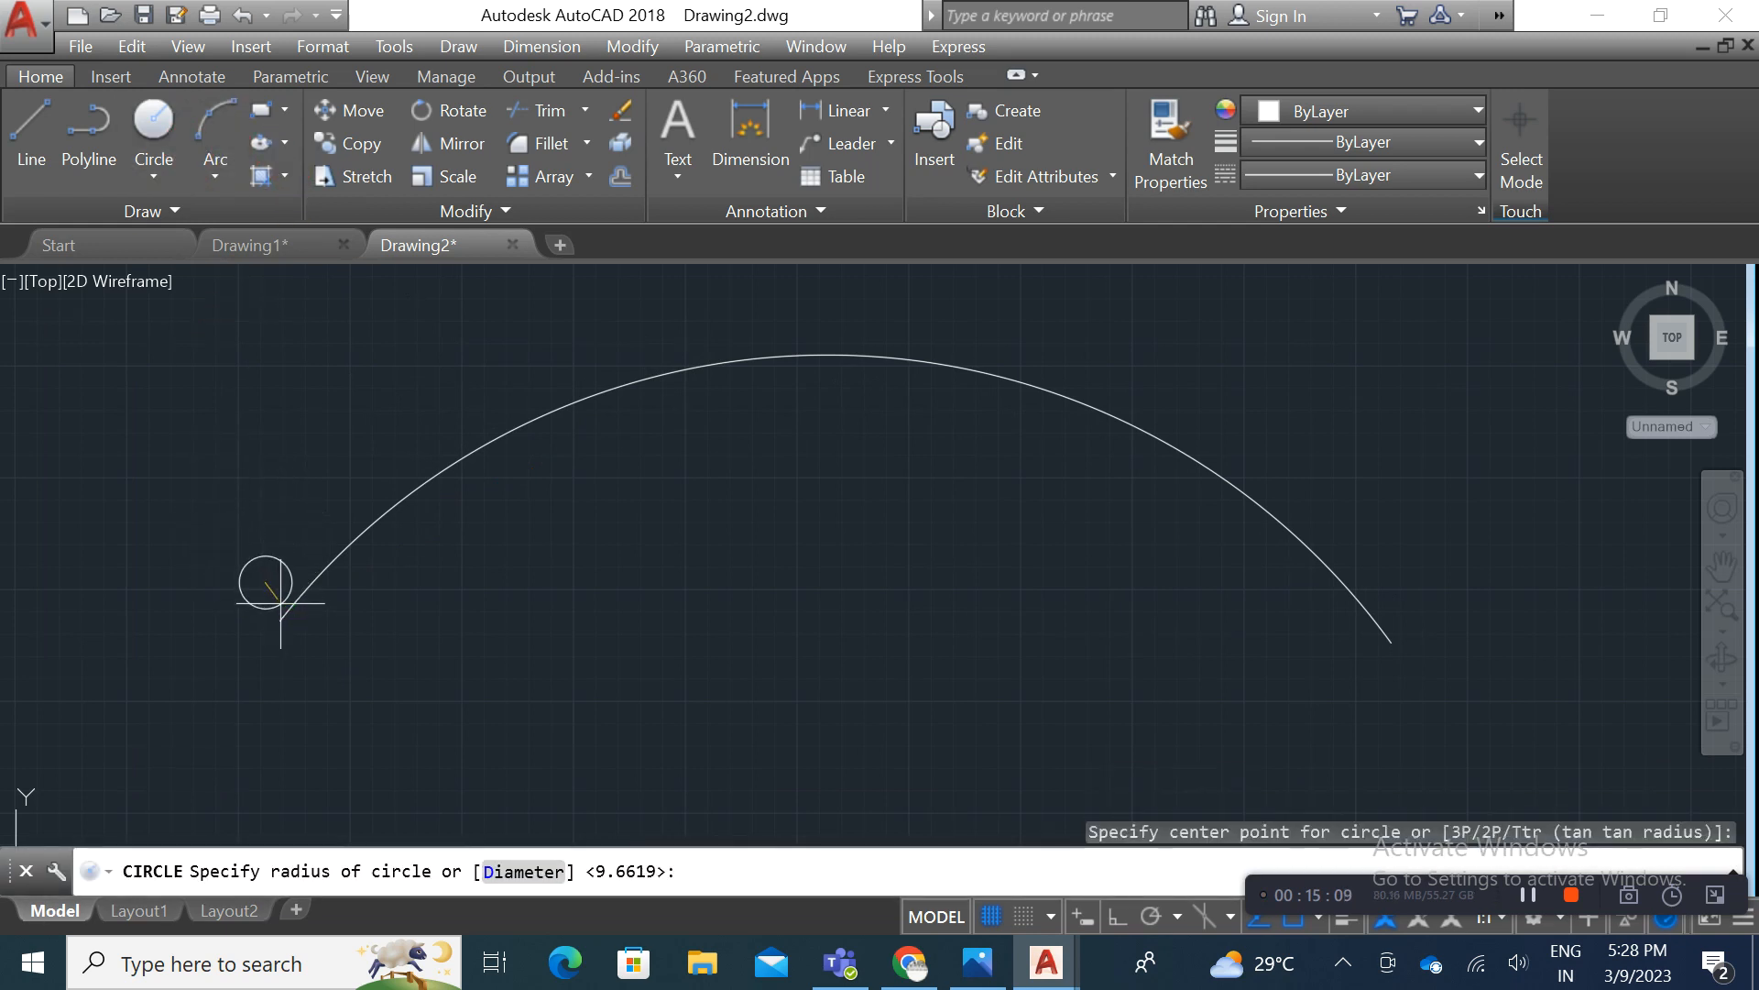
{"action": "left_click", "coordinate": [287, 607]}
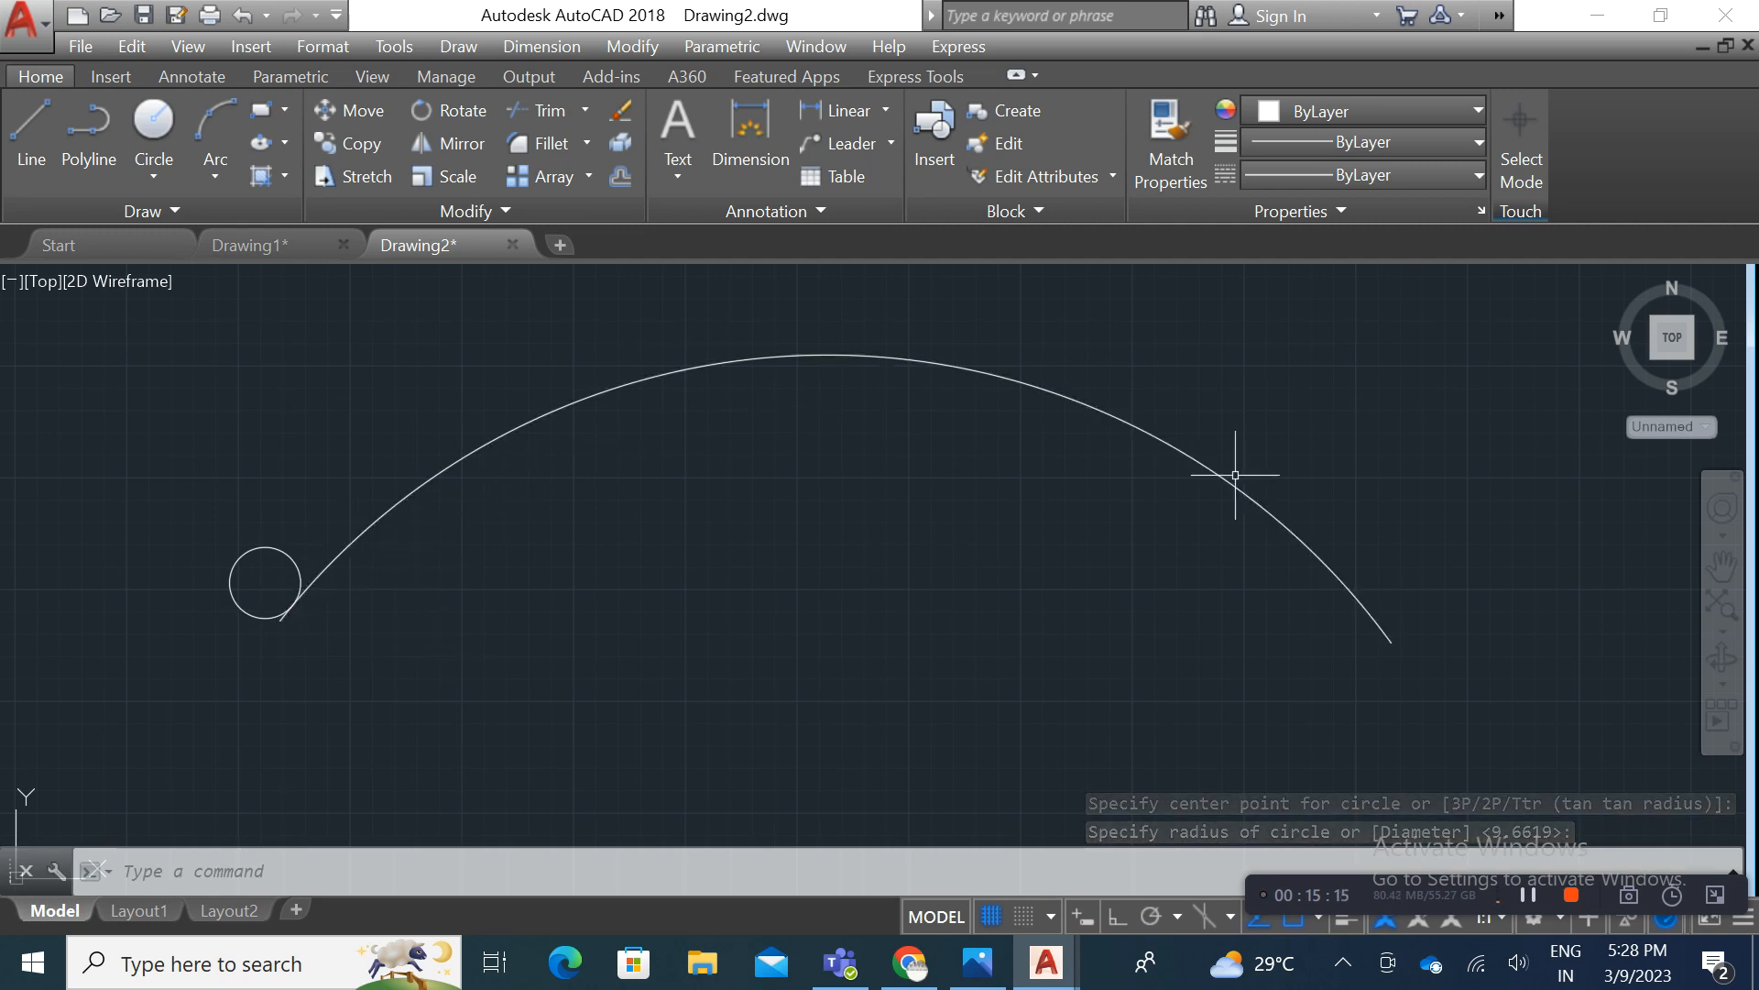
Step: Create a path array of the small circle using the arc as the path curve
{"action": "left_click", "coordinate": [588, 176]}
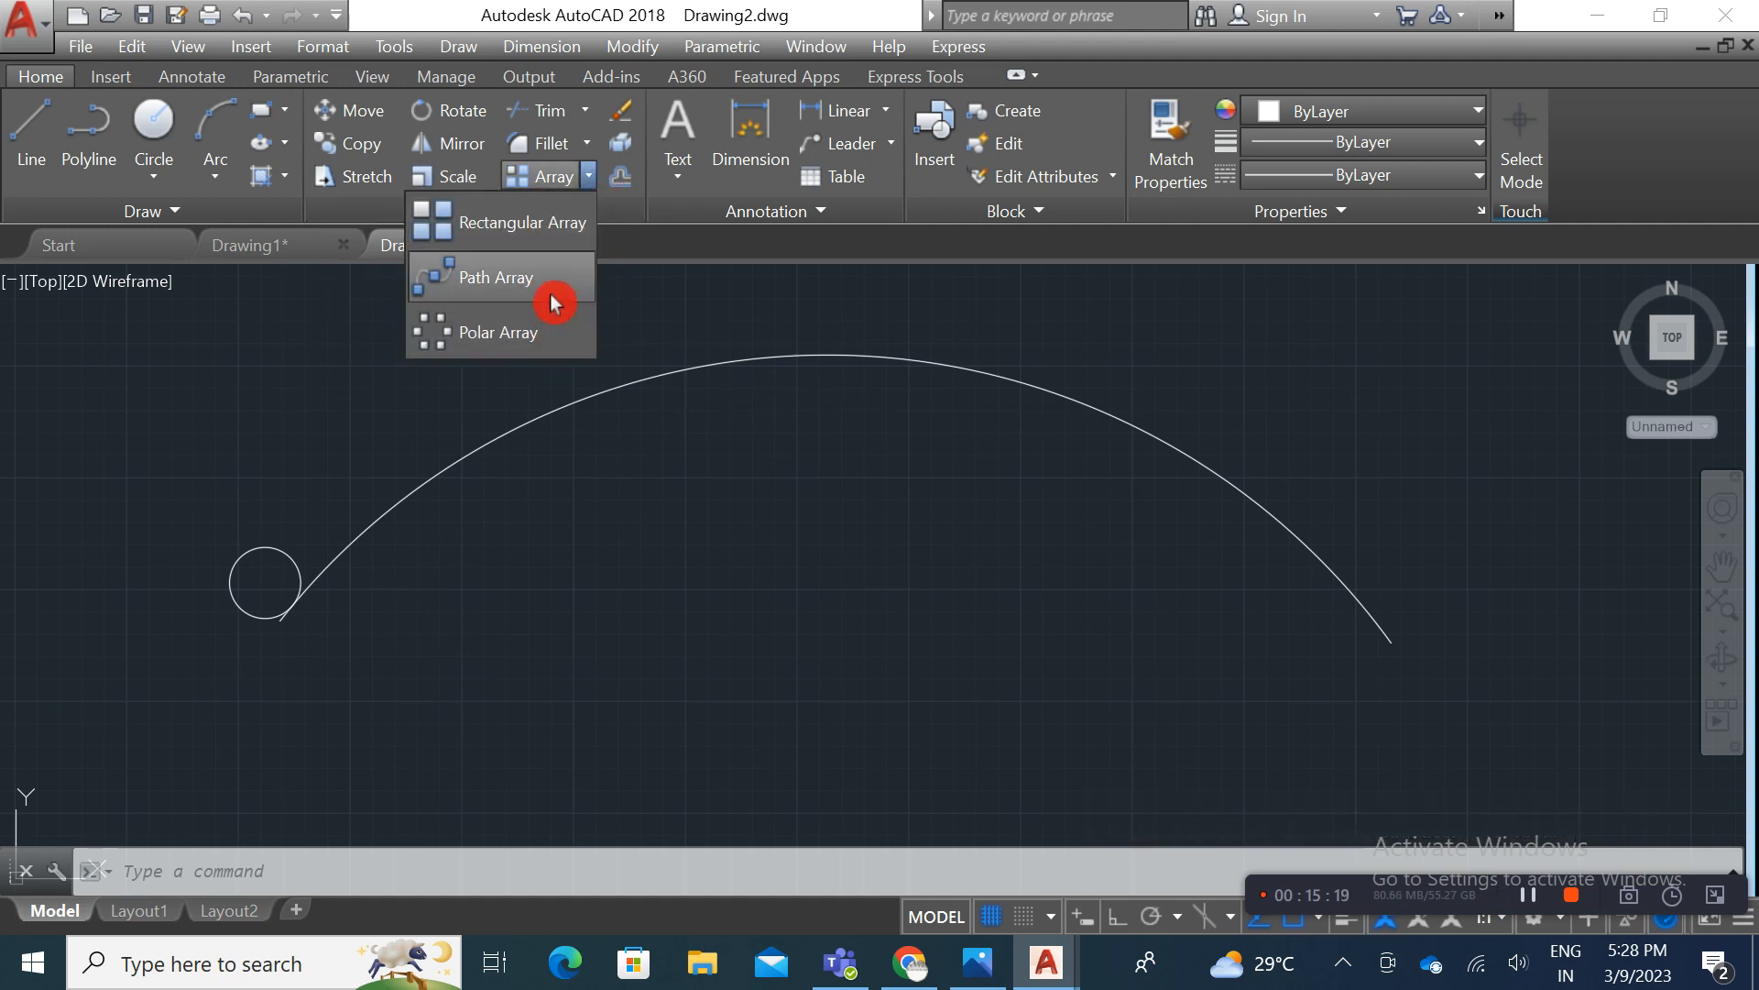
{"action": "left_click", "coordinate": [550, 284]}
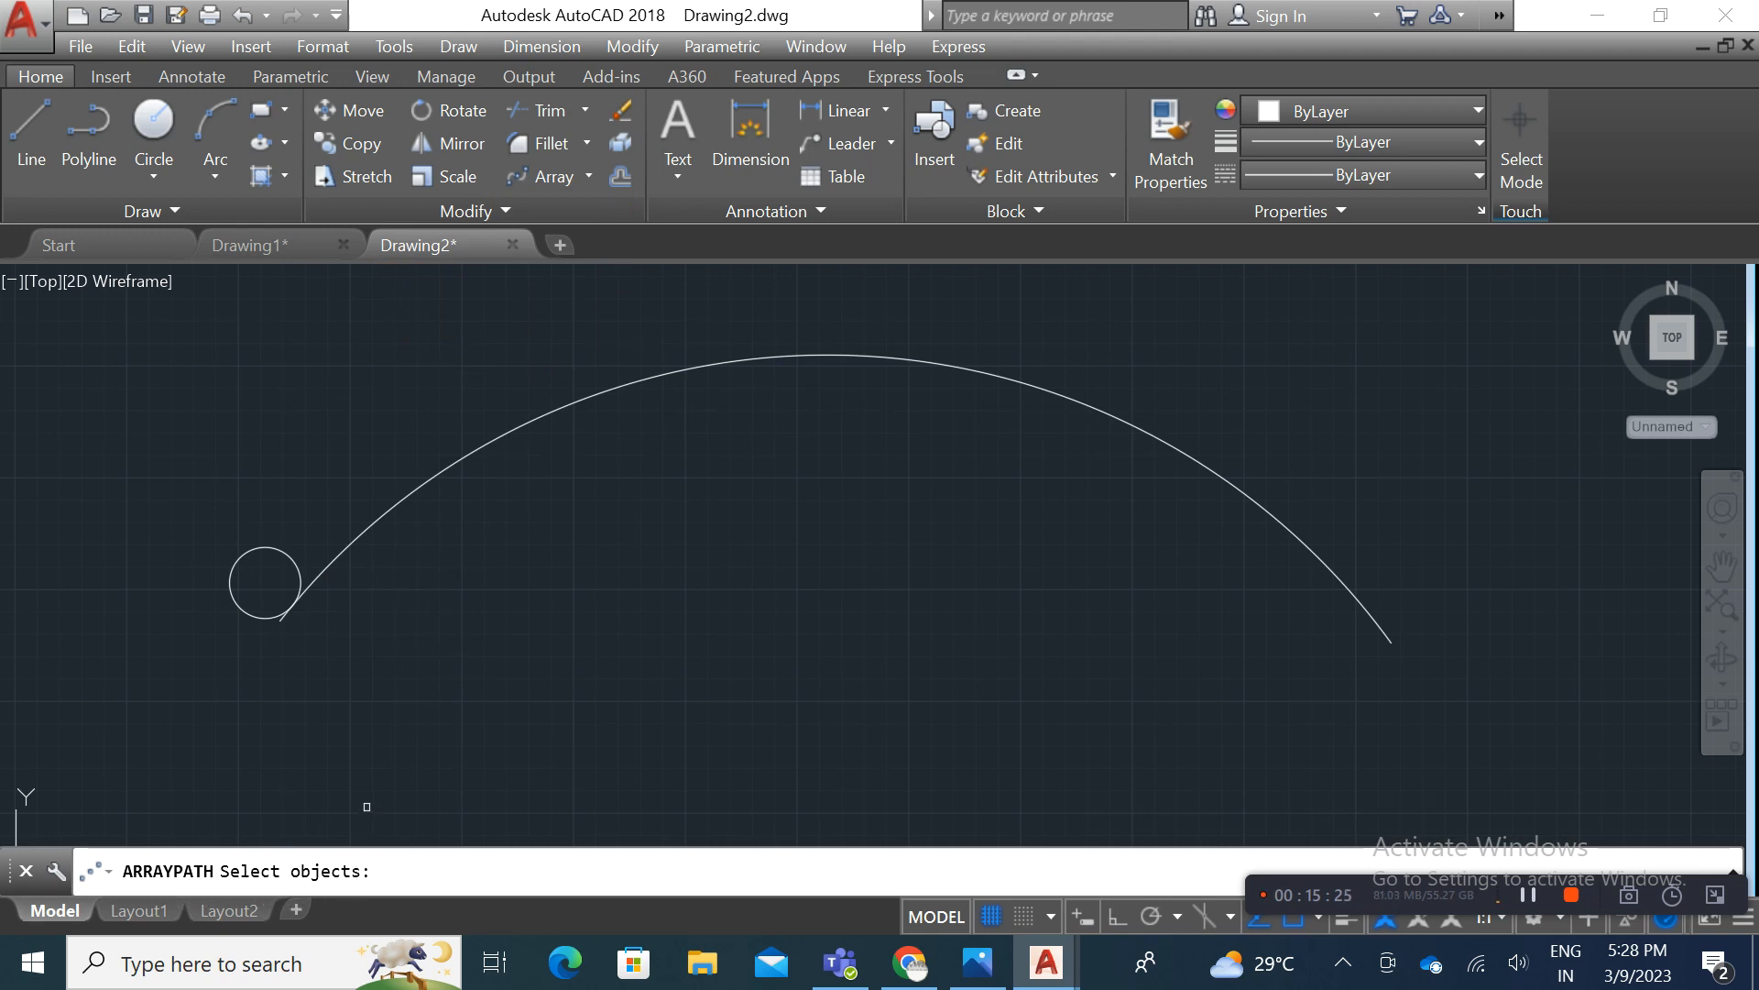
{"action": "left_click", "coordinate": [252, 550]}
{"action": "key", "text": "Return"}
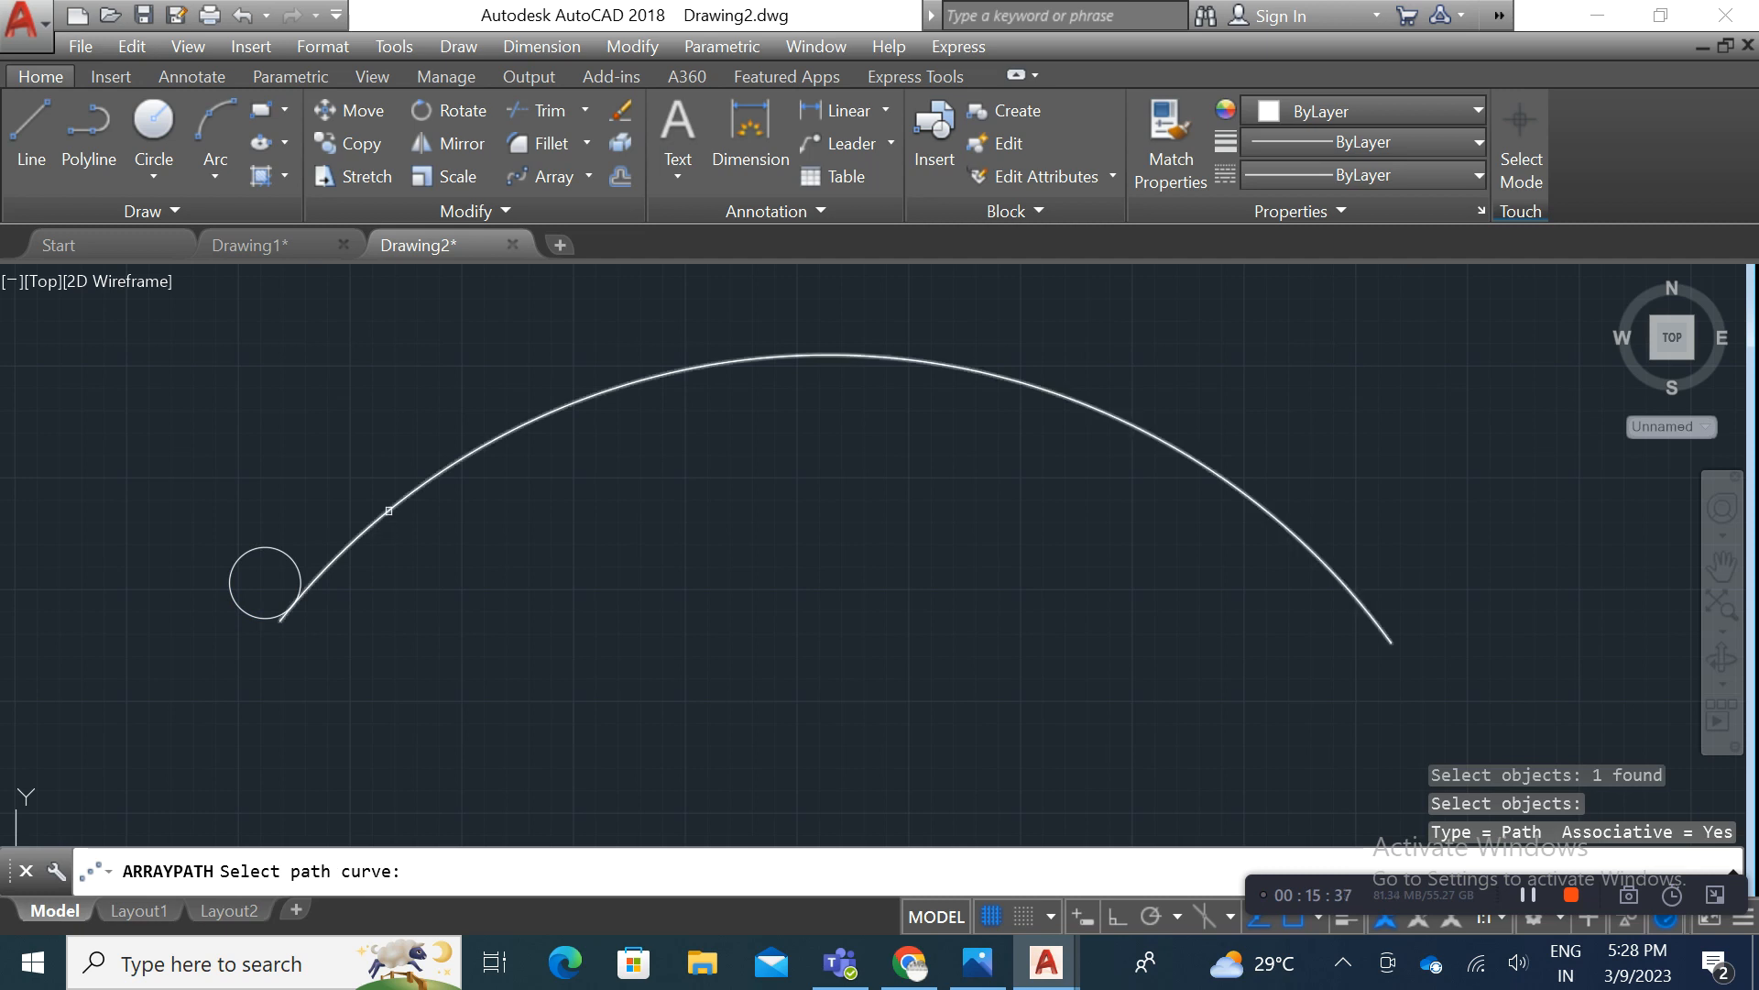
{"action": "left_click", "coordinate": [359, 532]}
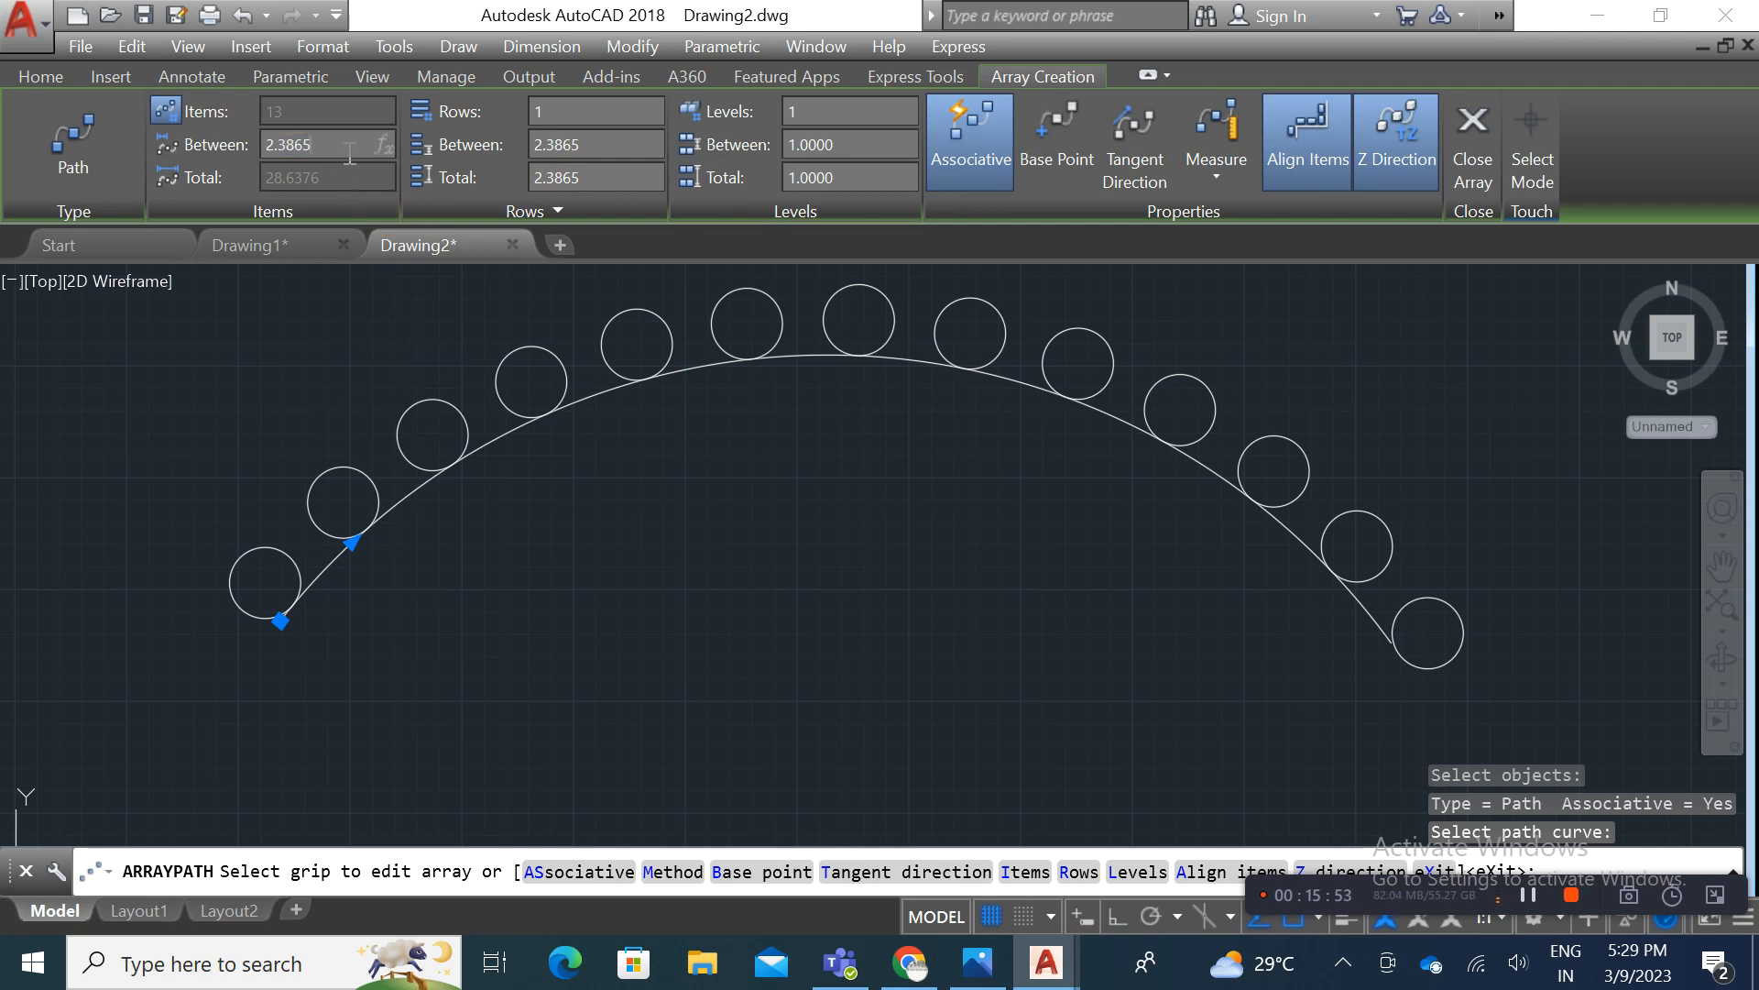
Step: Set the spacing between the path array's items to 5
{"action": "left_click", "coordinate": [279, 149]}
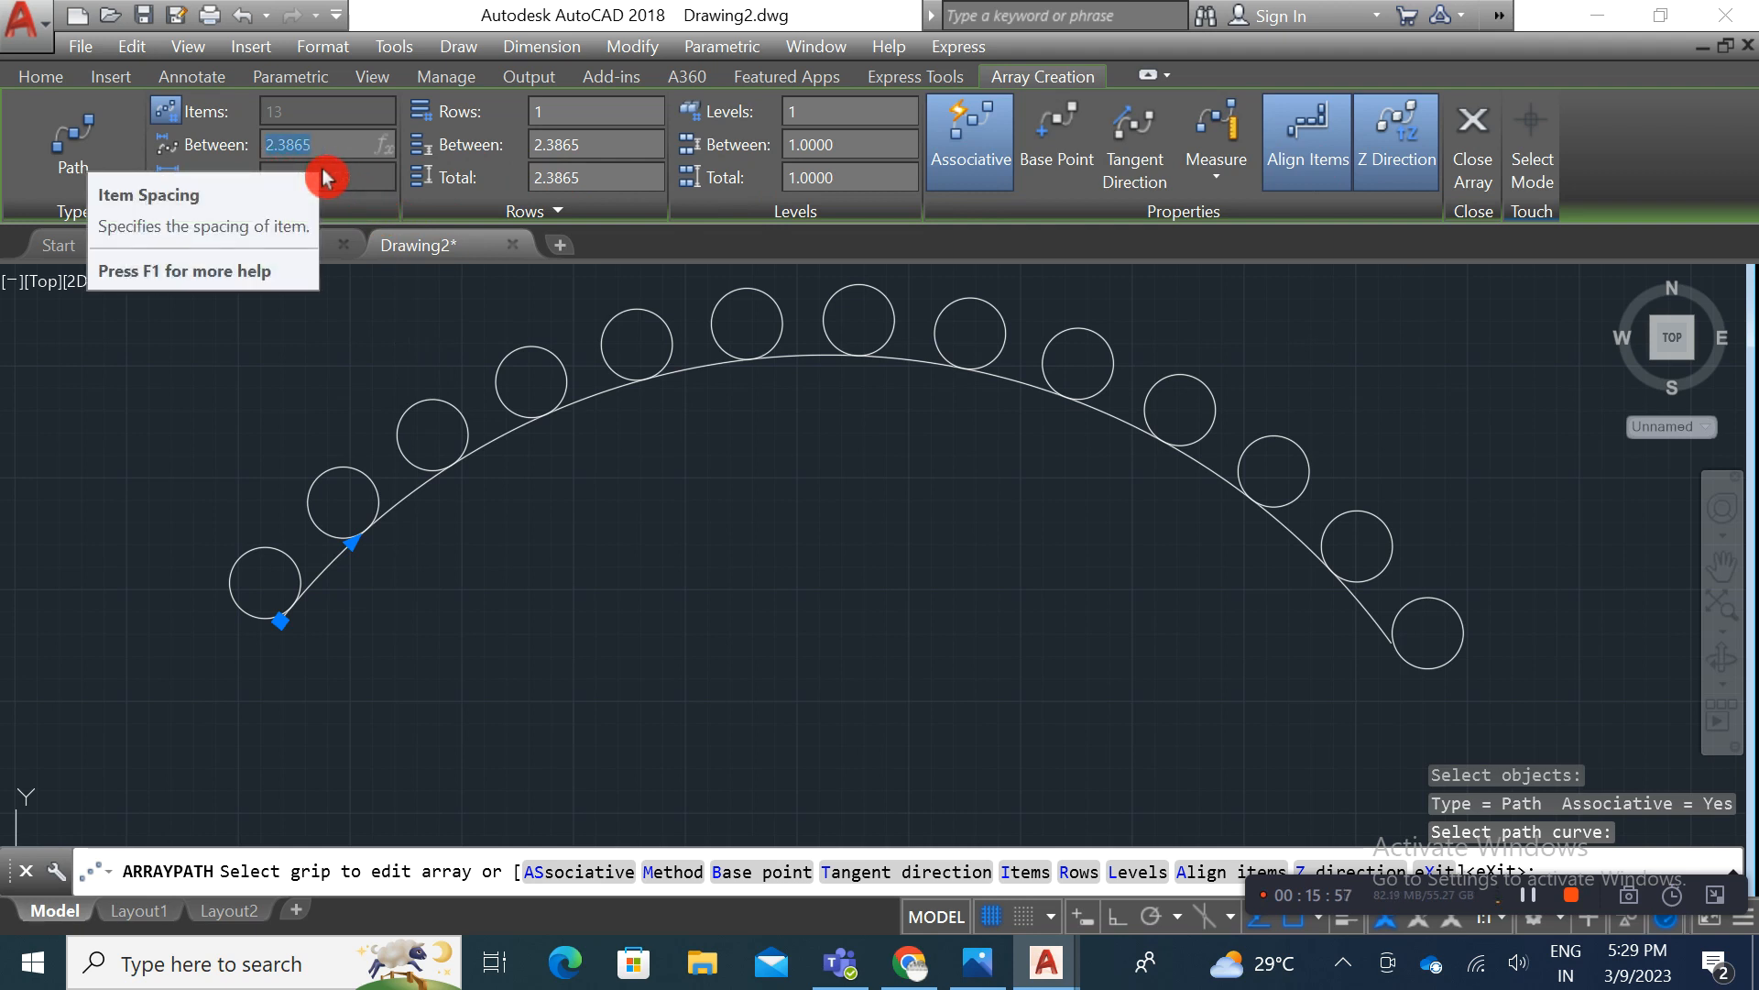
{"action": "type", "text": "5"}
{"action": "key", "text": "Return"}
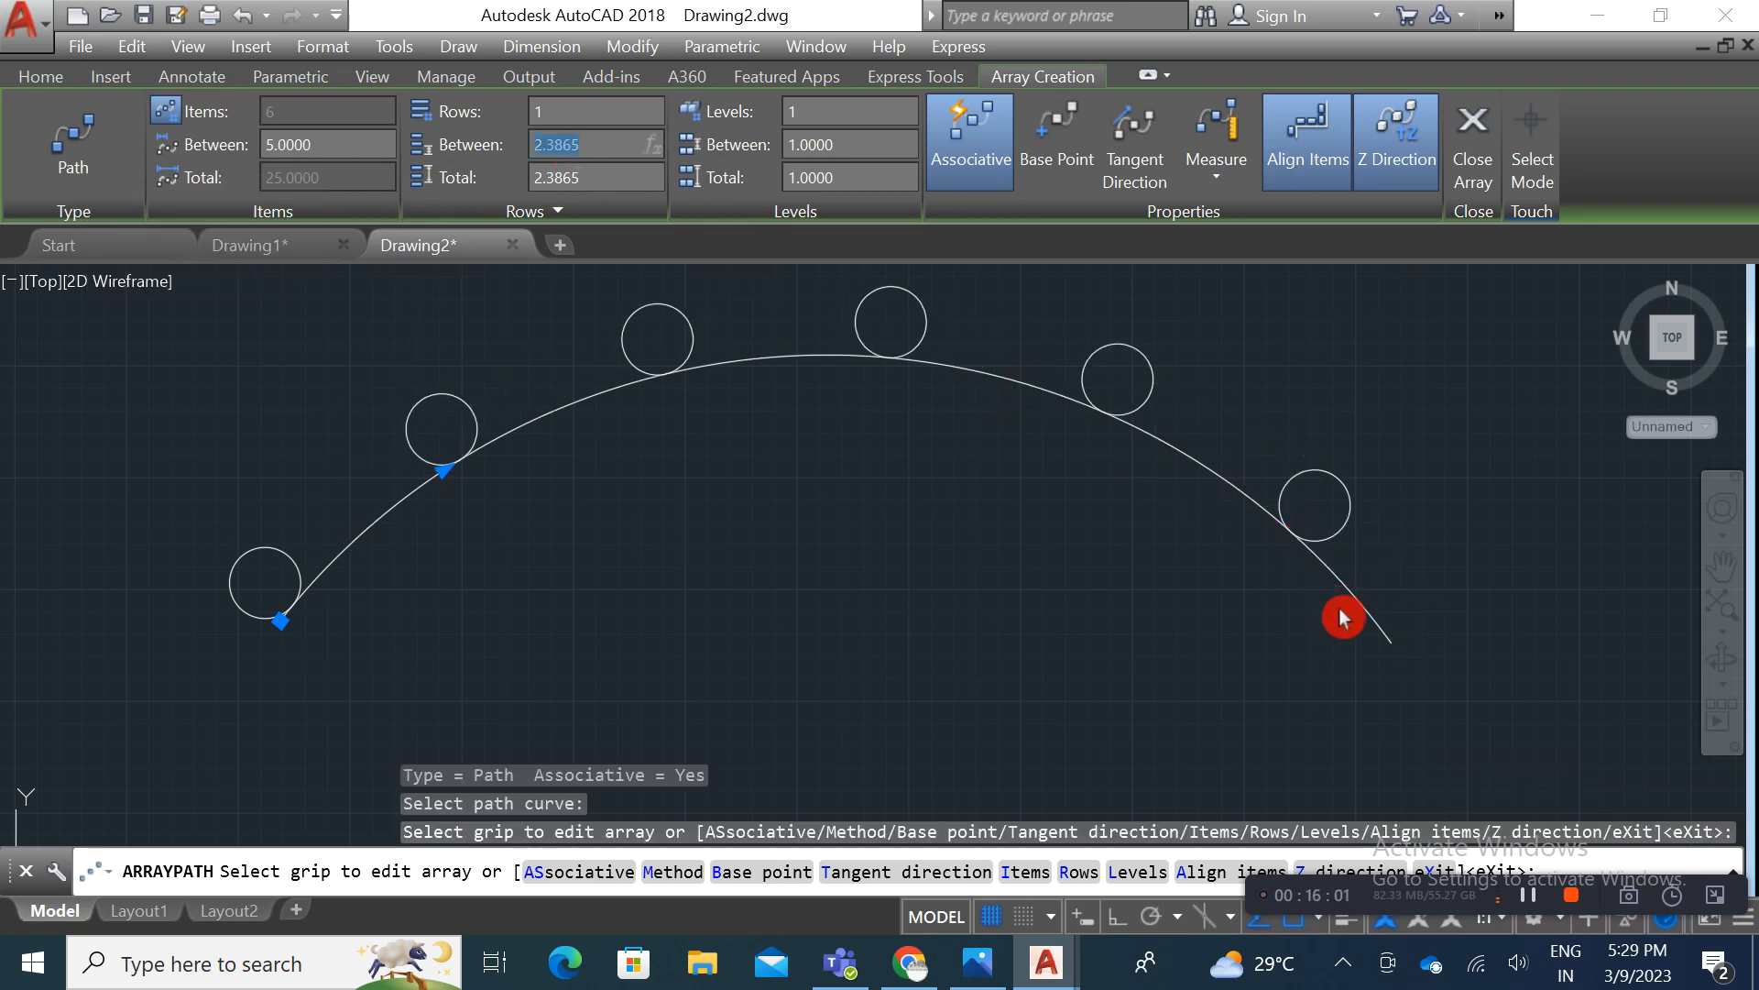
Step: Set the path array's row count to 3
{"action": "double_click", "coordinate": [548, 130]}
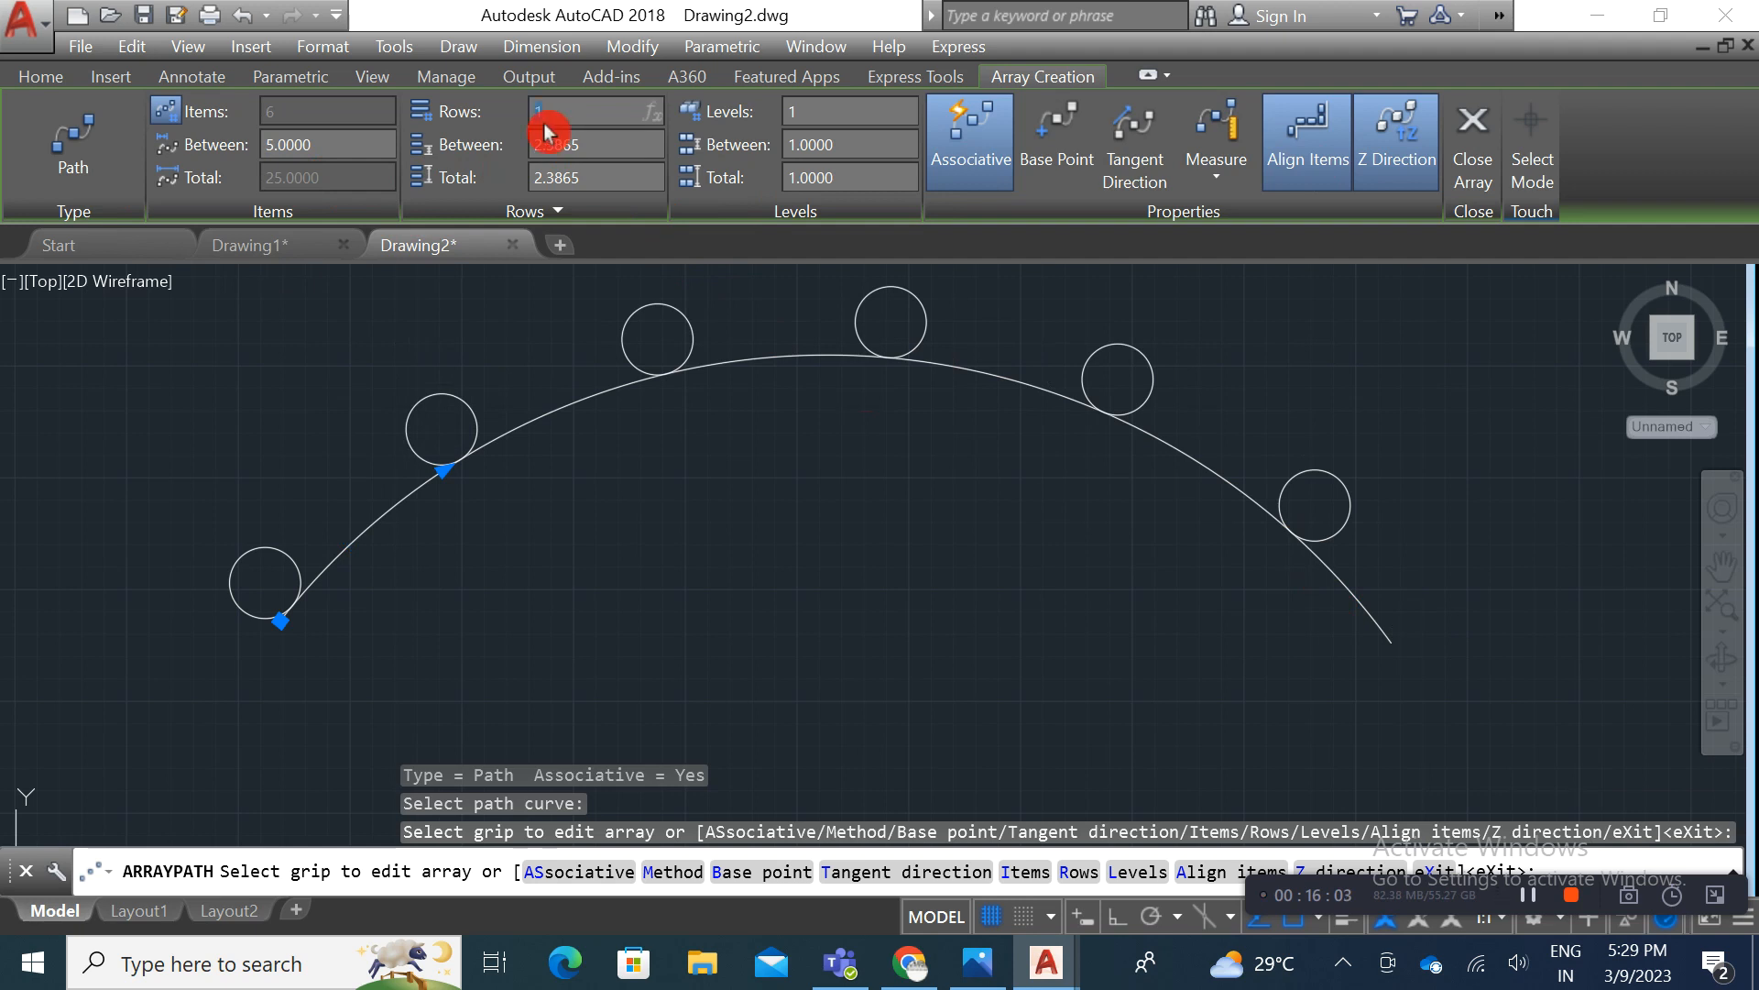
{"action": "left_click", "coordinate": [628, 154]}
{"action": "scroll", "coordinate": [696, 348], "scroll_direction": "down", "scroll_amount": 1}
{"action": "mouse_move", "coordinate": [719, 419]}
{"action": "middle_mouse_down"}
{"action": "mouse_move", "coordinate": [769, 628]}
{"action": "mouse_move", "coordinate": [768, 599]}
{"action": "middle_mouse_up"}
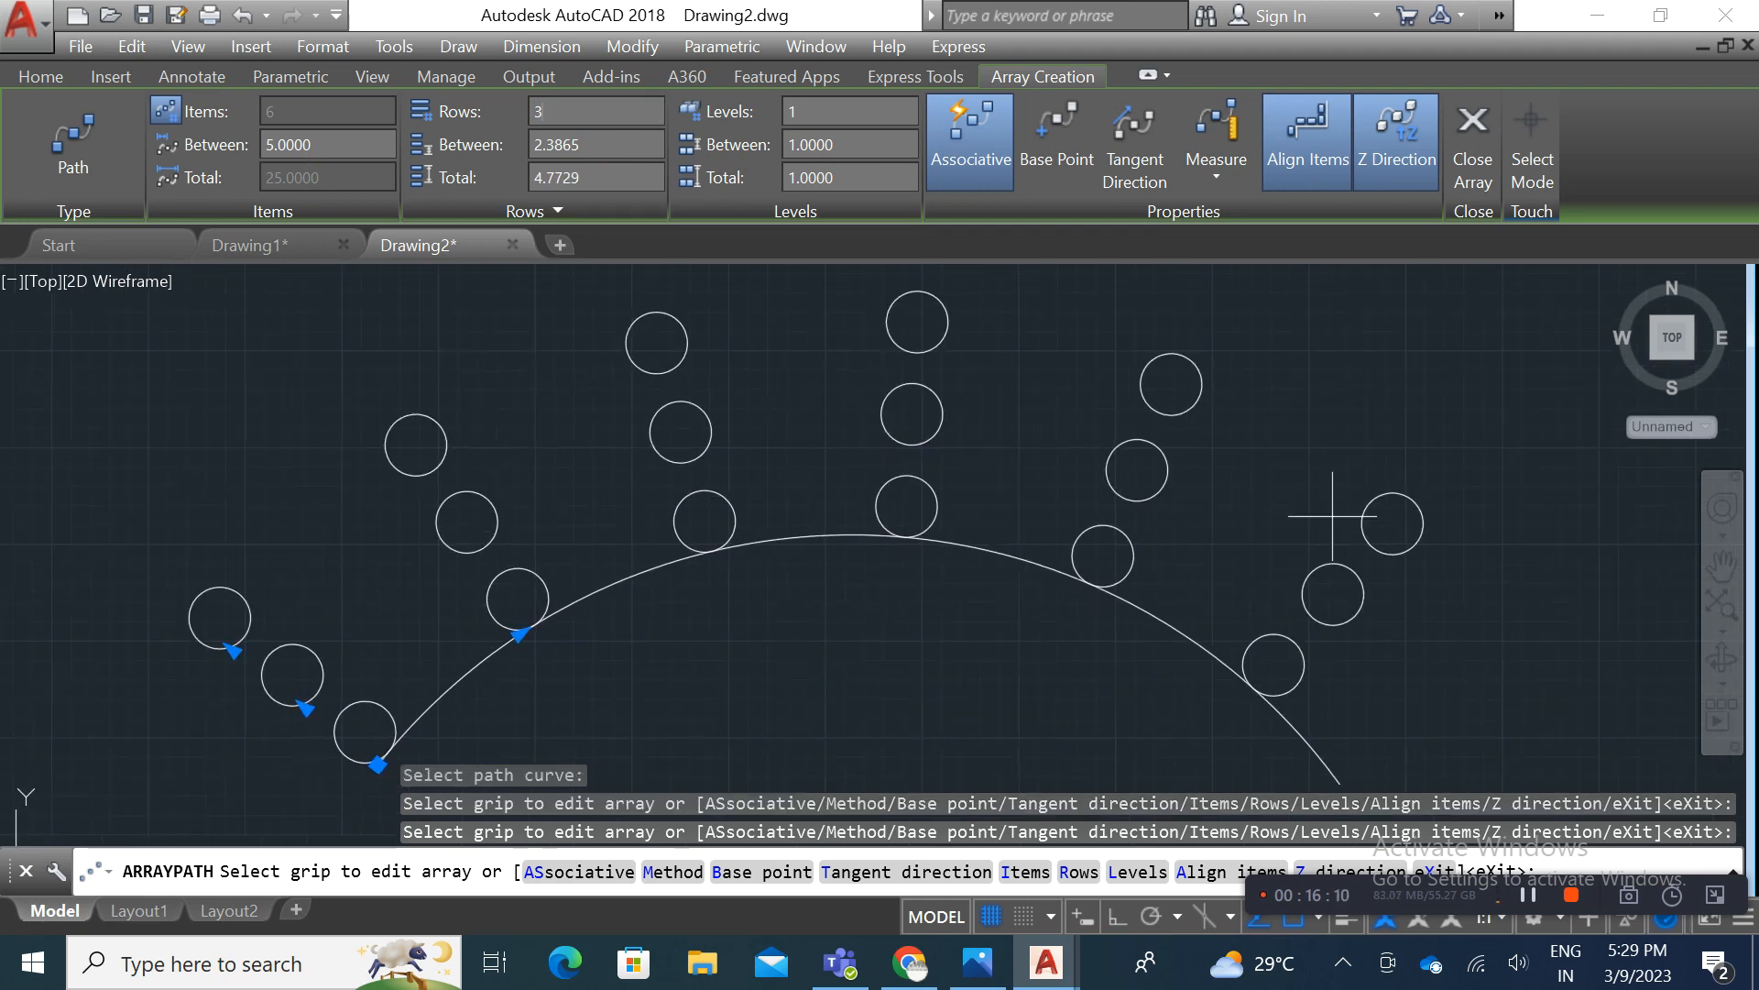
{"action": "middle_click_drag", "start_coordinate": [1206, 509], "coordinate": [1078, 495]}
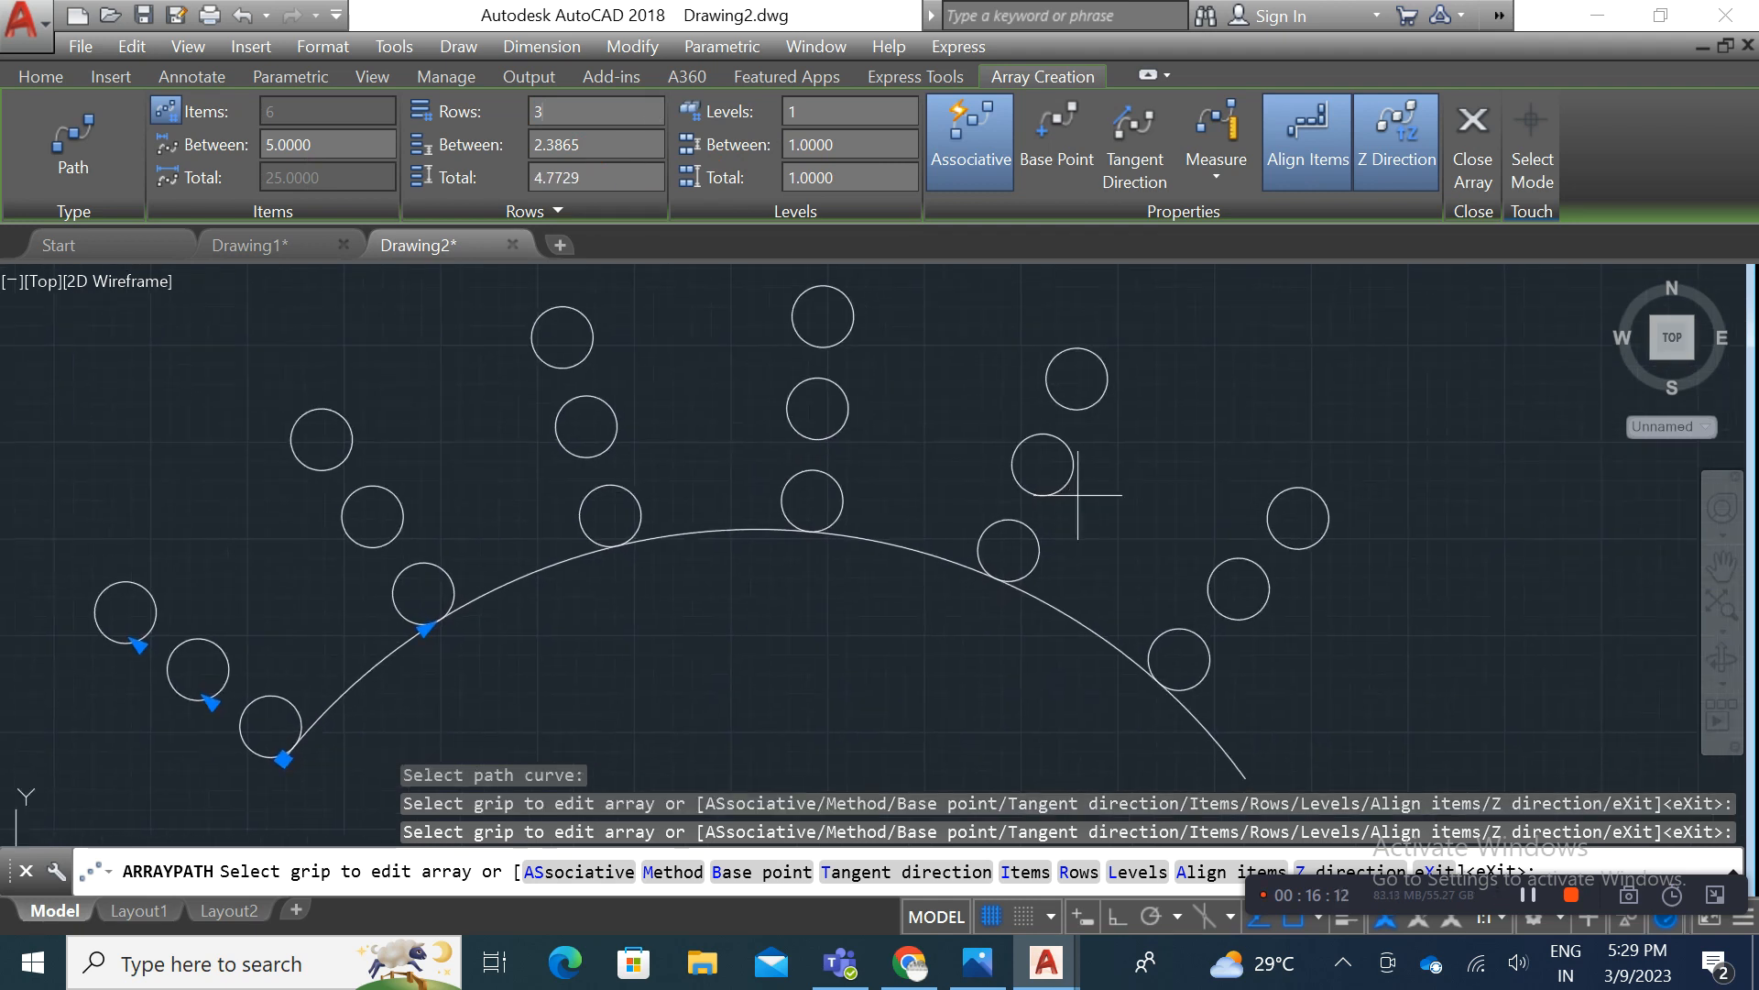
Step: Set the spacing between the path array's rows to 5 and end the array command
{"action": "left_click_drag", "start_coordinate": [609, 155], "coordinate": [549, 167]}
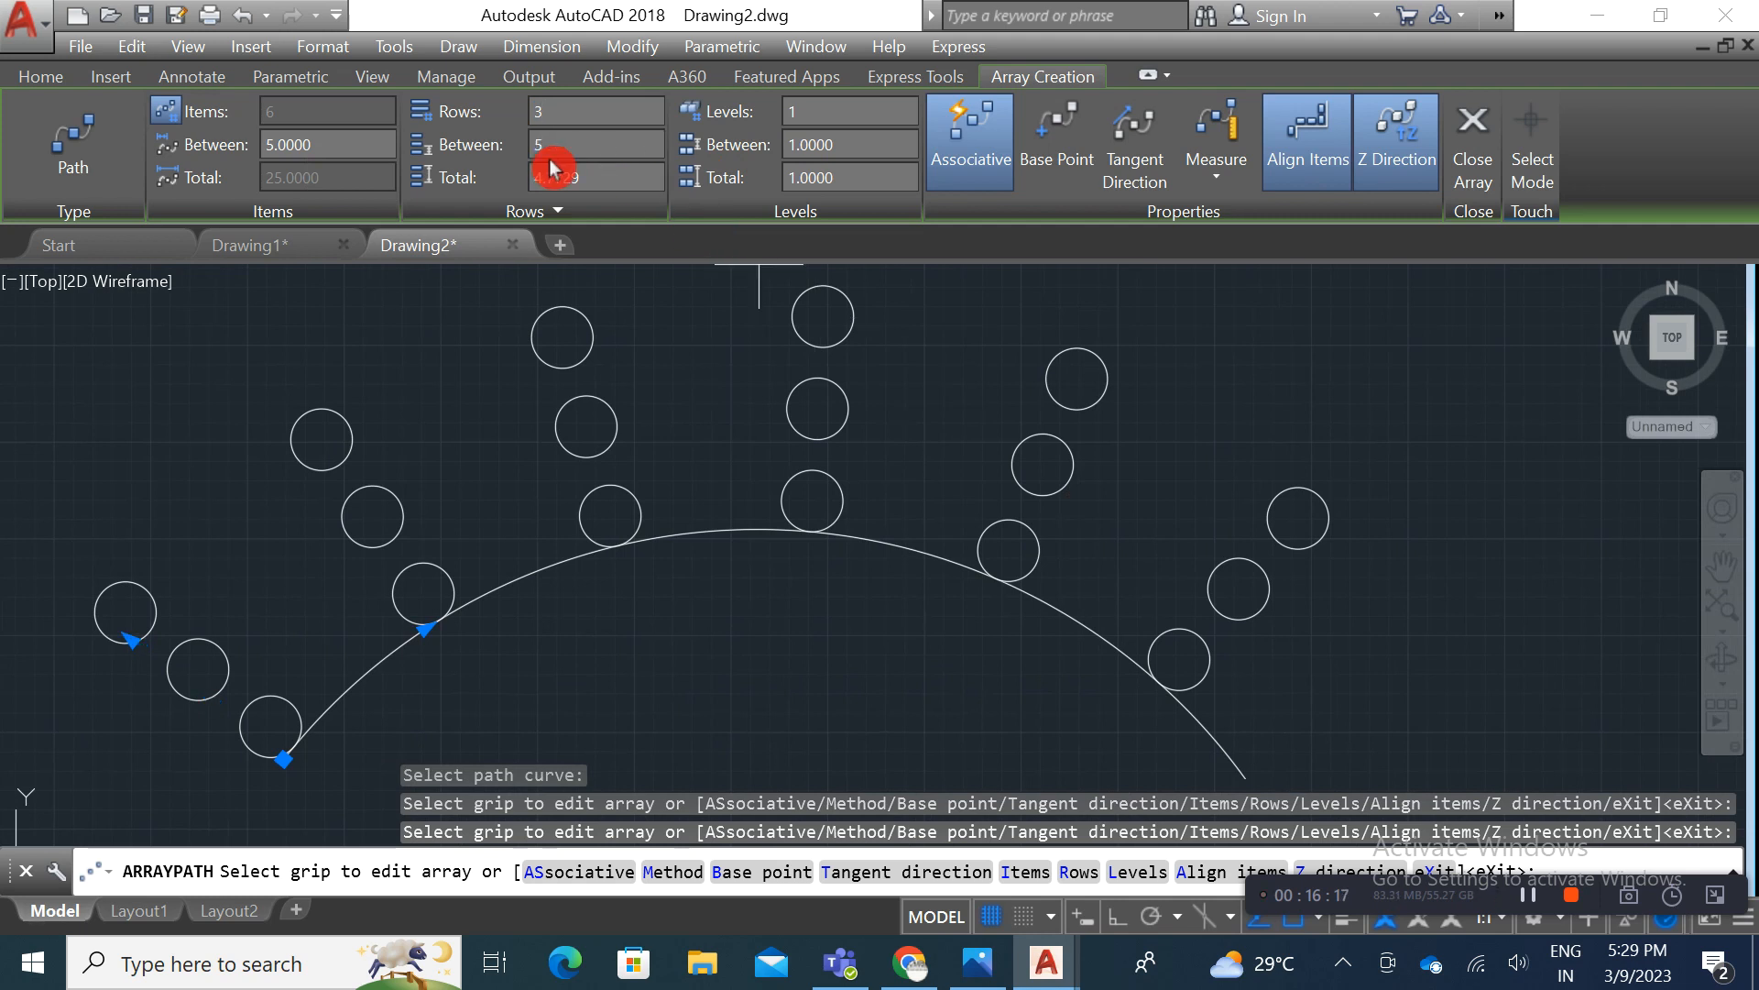
{"action": "type", "text": "5"}
{"action": "key", "text": "Tab"}
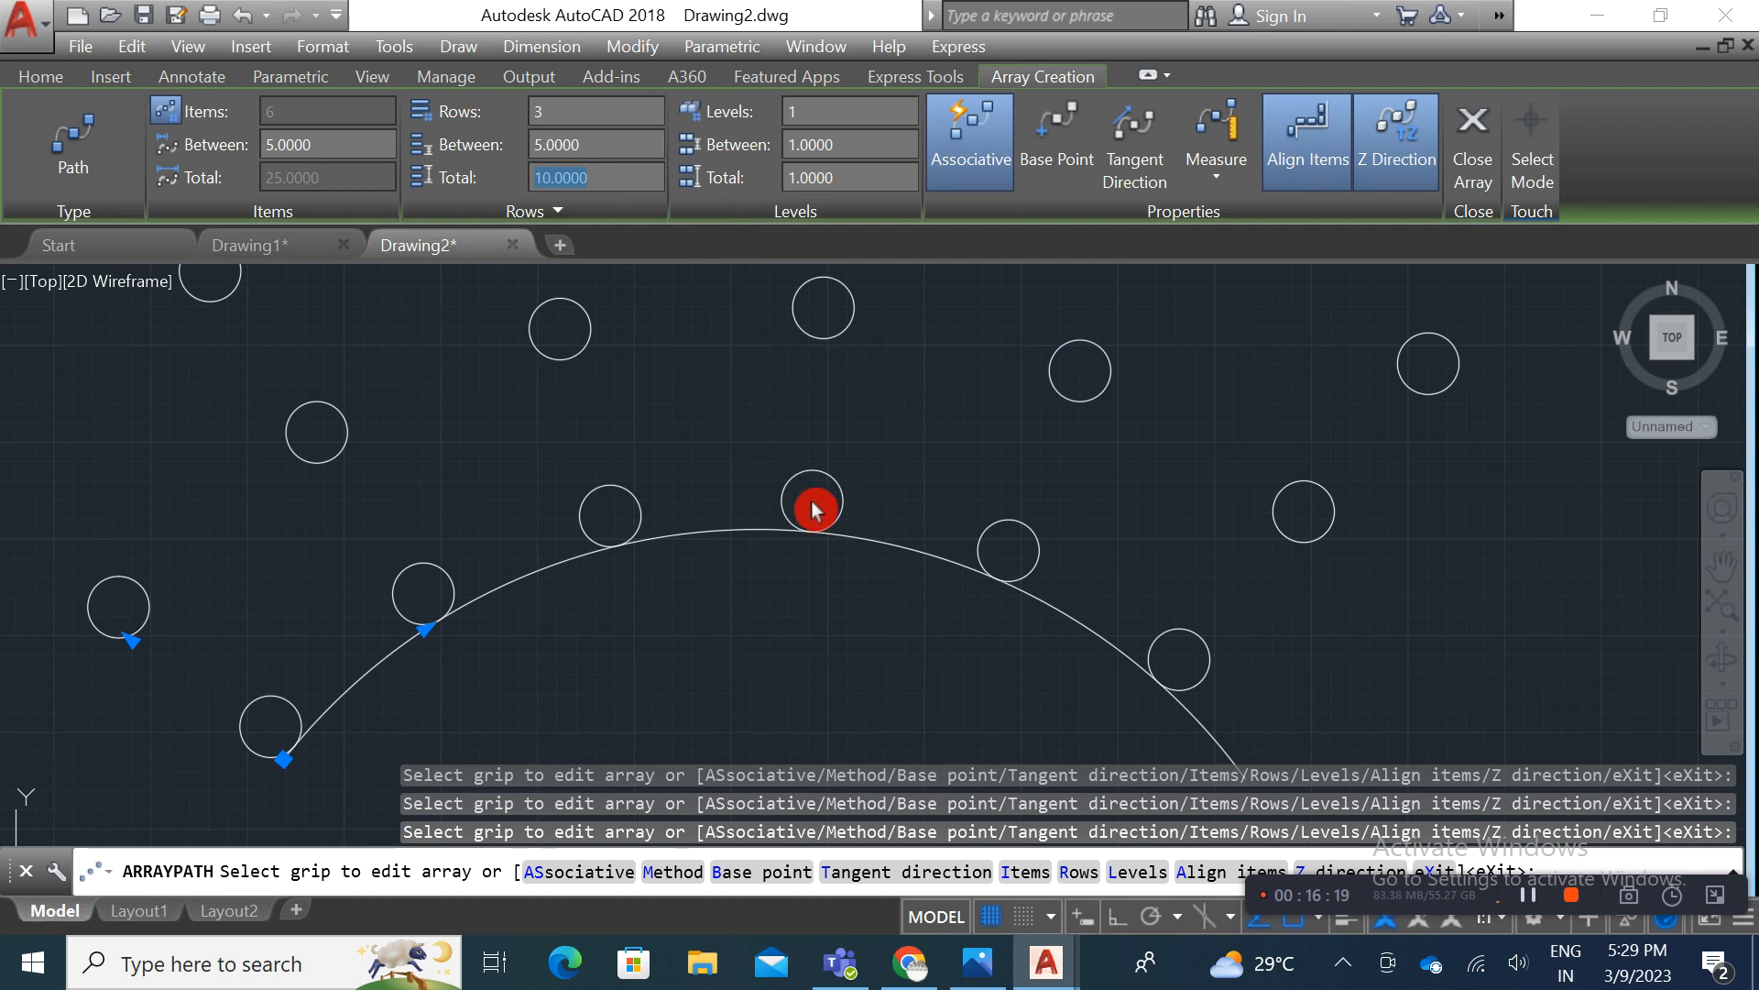
{"action": "scroll", "coordinate": [843, 344], "scroll_direction": "down", "scroll_amount": 2}
{"action": "middle_click_drag", "start_coordinate": [828, 354], "coordinate": [849, 513]}
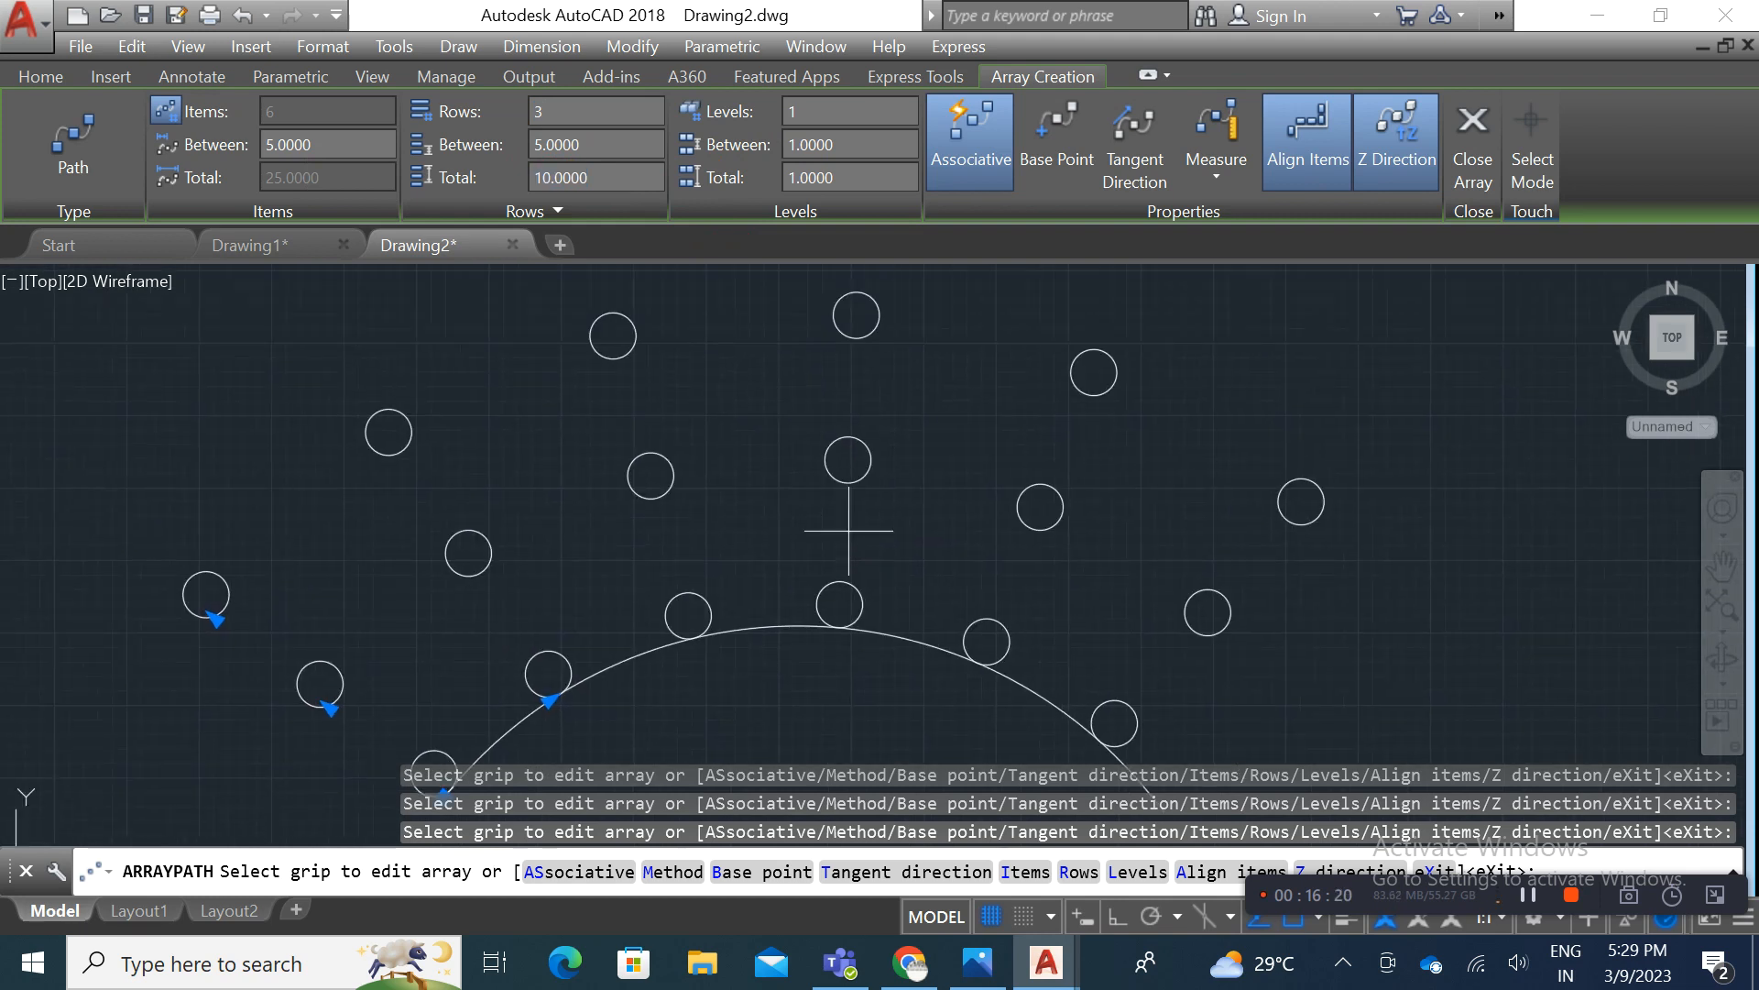
{"action": "scroll", "coordinate": [834, 594], "scroll_direction": "down", "scroll_amount": 1}
{"action": "middle_click_drag", "start_coordinate": [798, 581], "coordinate": [762, 539]}
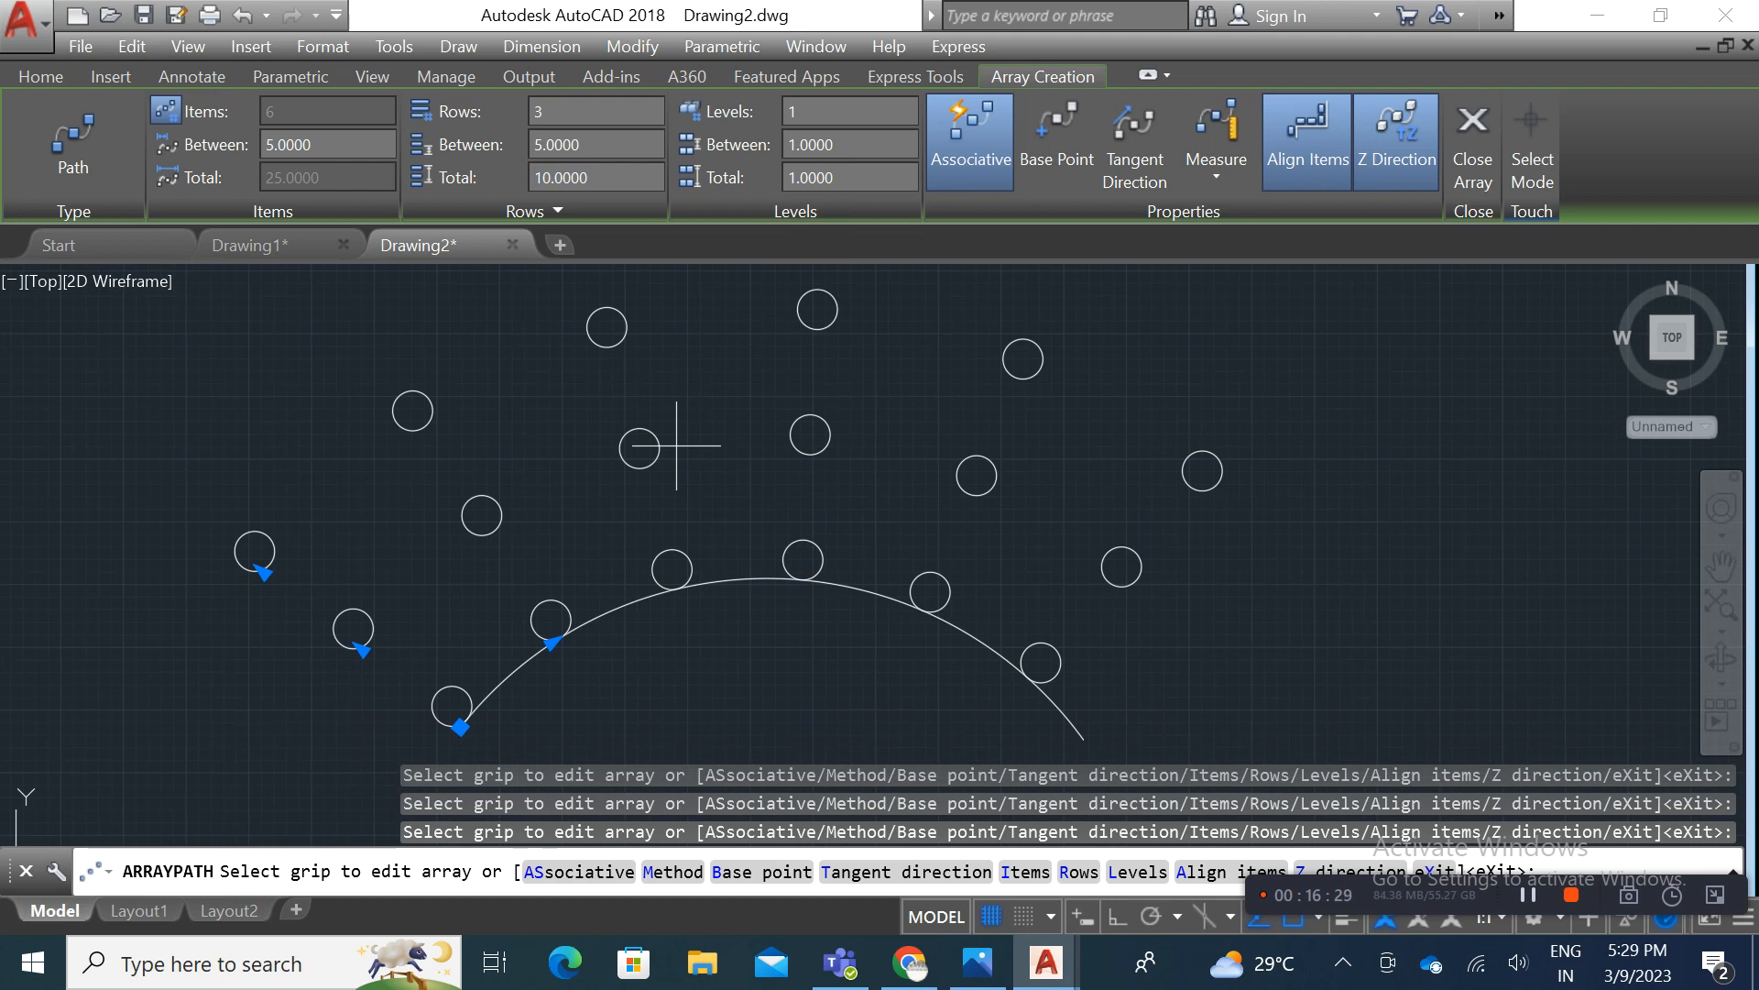
{"action": "key", "text": "Escape"}
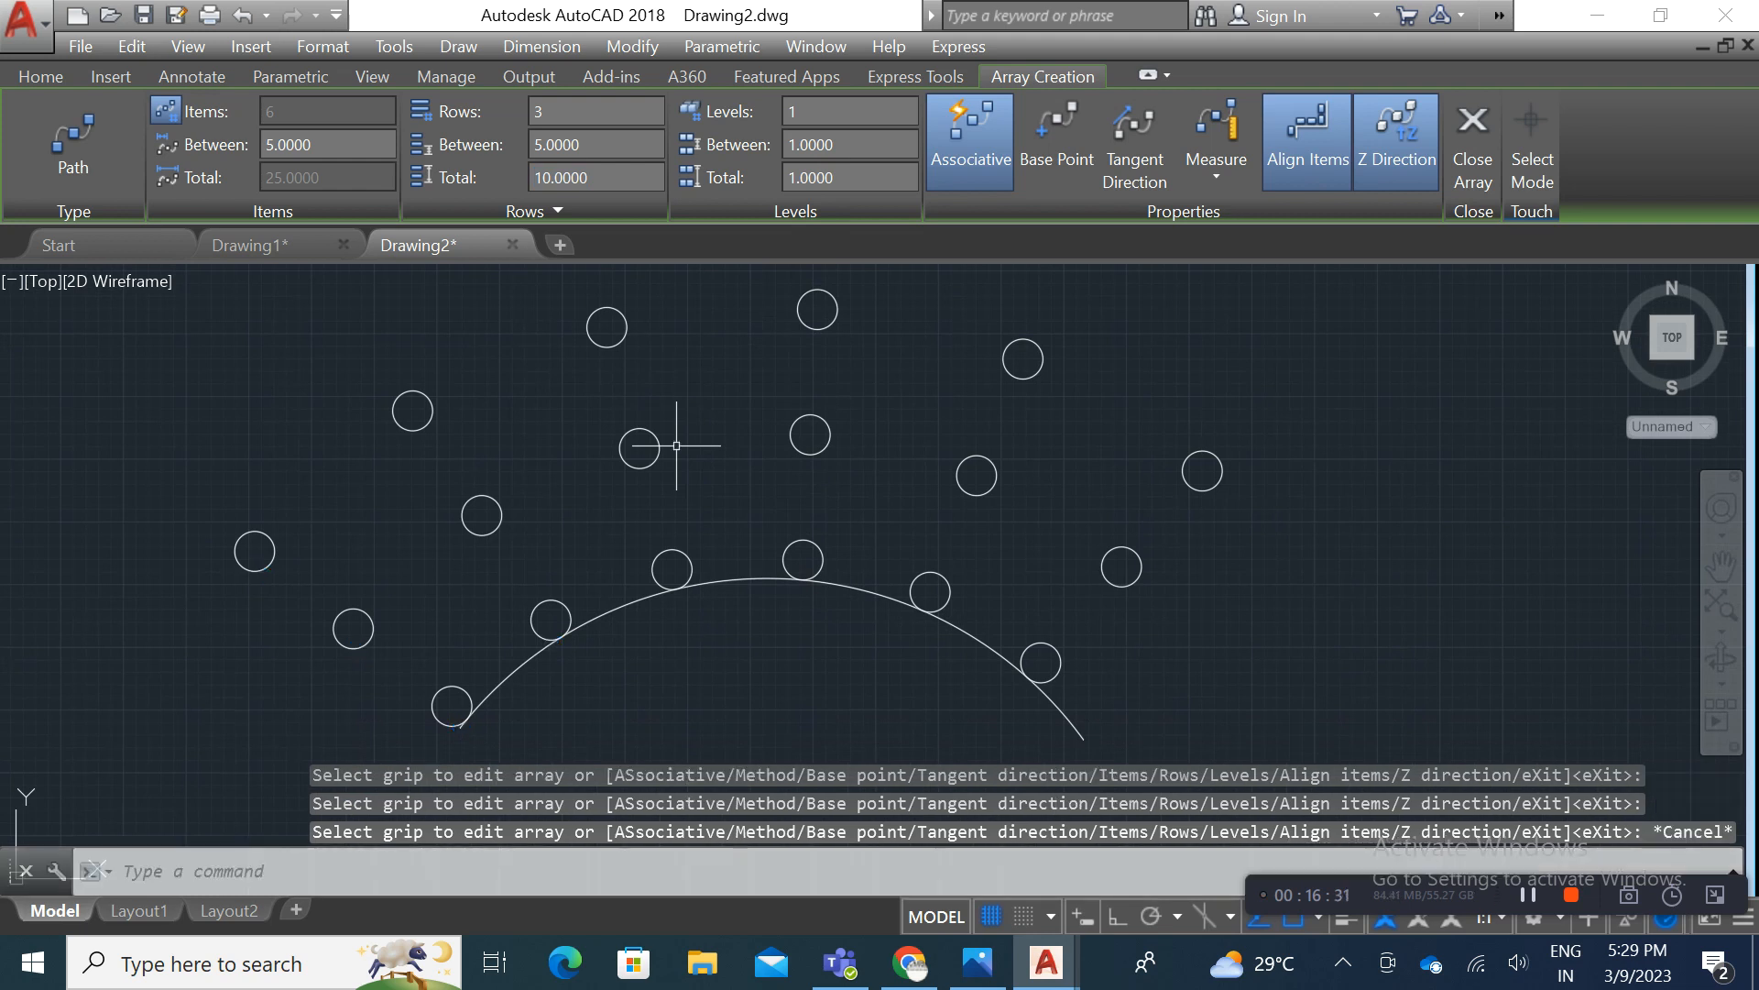
Step: Select the path array together with its arc and erase both from Drawing2
{"action": "scroll", "coordinate": [676, 446], "scroll_direction": "down", "scroll_amount": 3}
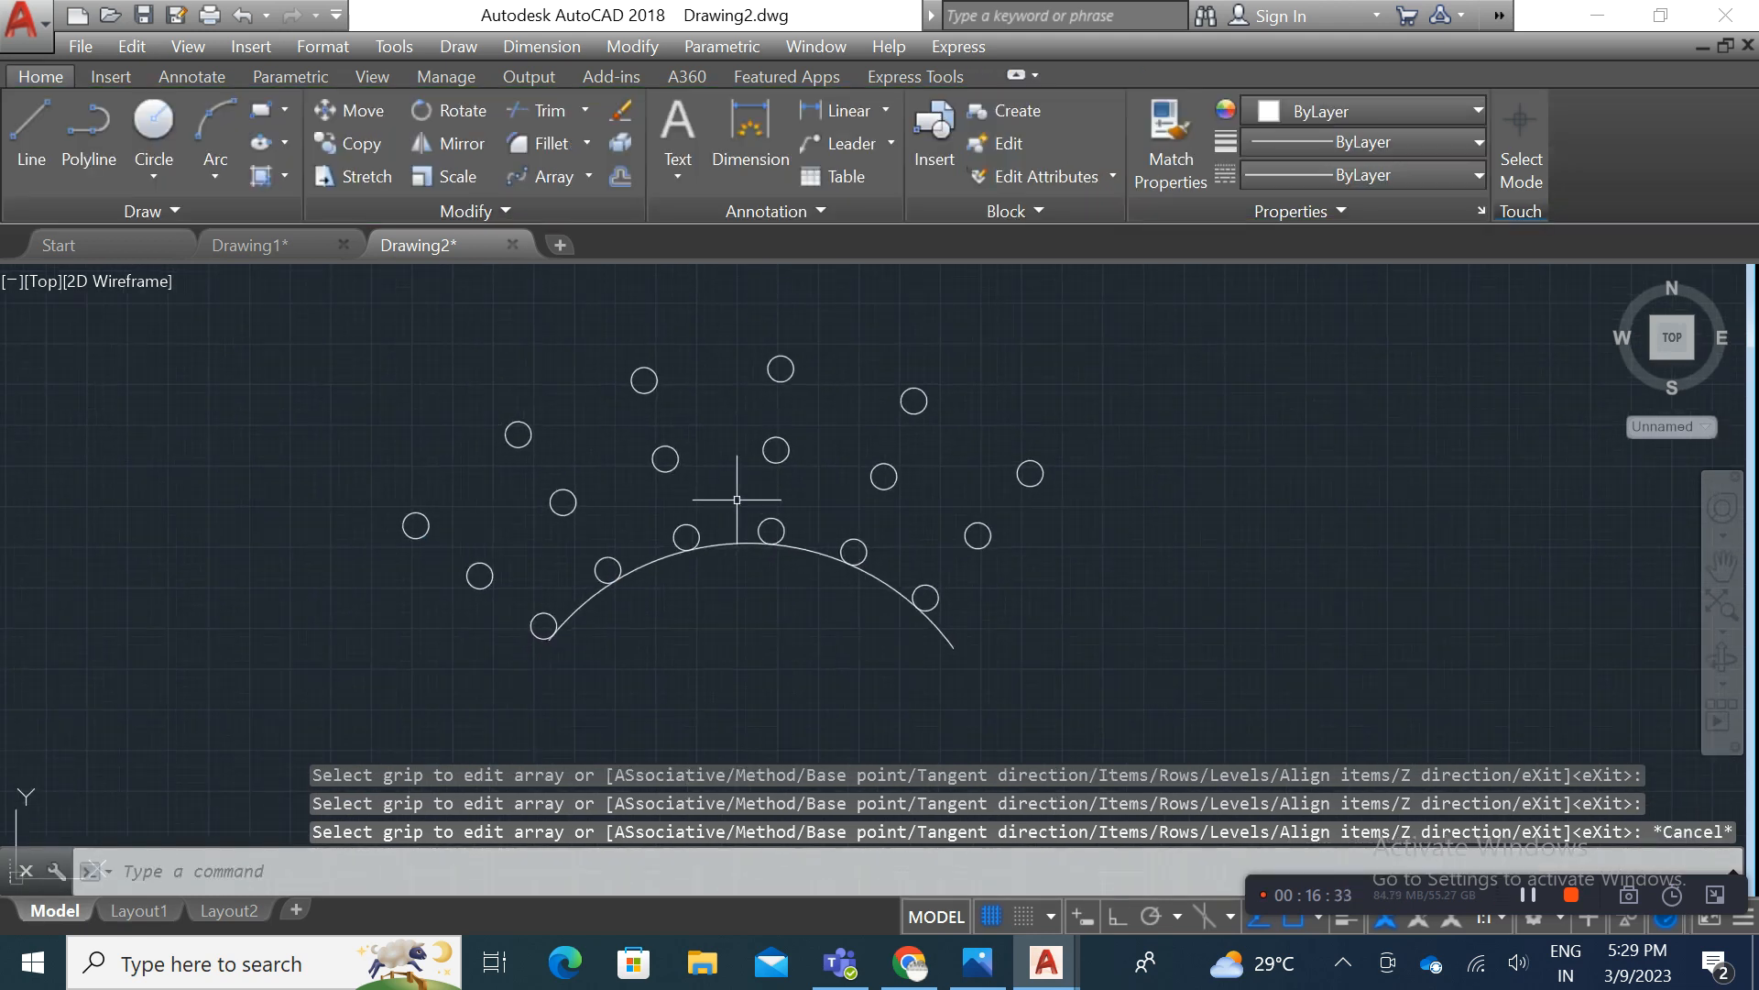
{"action": "mouse_move", "coordinate": [744, 492]}
{"action": "middle_mouse_down"}
{"action": "mouse_move", "coordinate": [660, 443]}
{"action": "mouse_move", "coordinate": [864, 562]}
{"action": "mouse_move", "coordinate": [651, 476]}
{"action": "mouse_move", "coordinate": [788, 553]}
{"action": "middle_mouse_up"}
{"action": "scroll", "coordinate": [821, 538], "scroll_direction": "up", "scroll_amount": 1}
{"action": "scroll", "coordinate": [778, 514], "scroll_direction": "up", "scroll_amount": 1}
{"action": "left_click", "coordinate": [985, 649]}
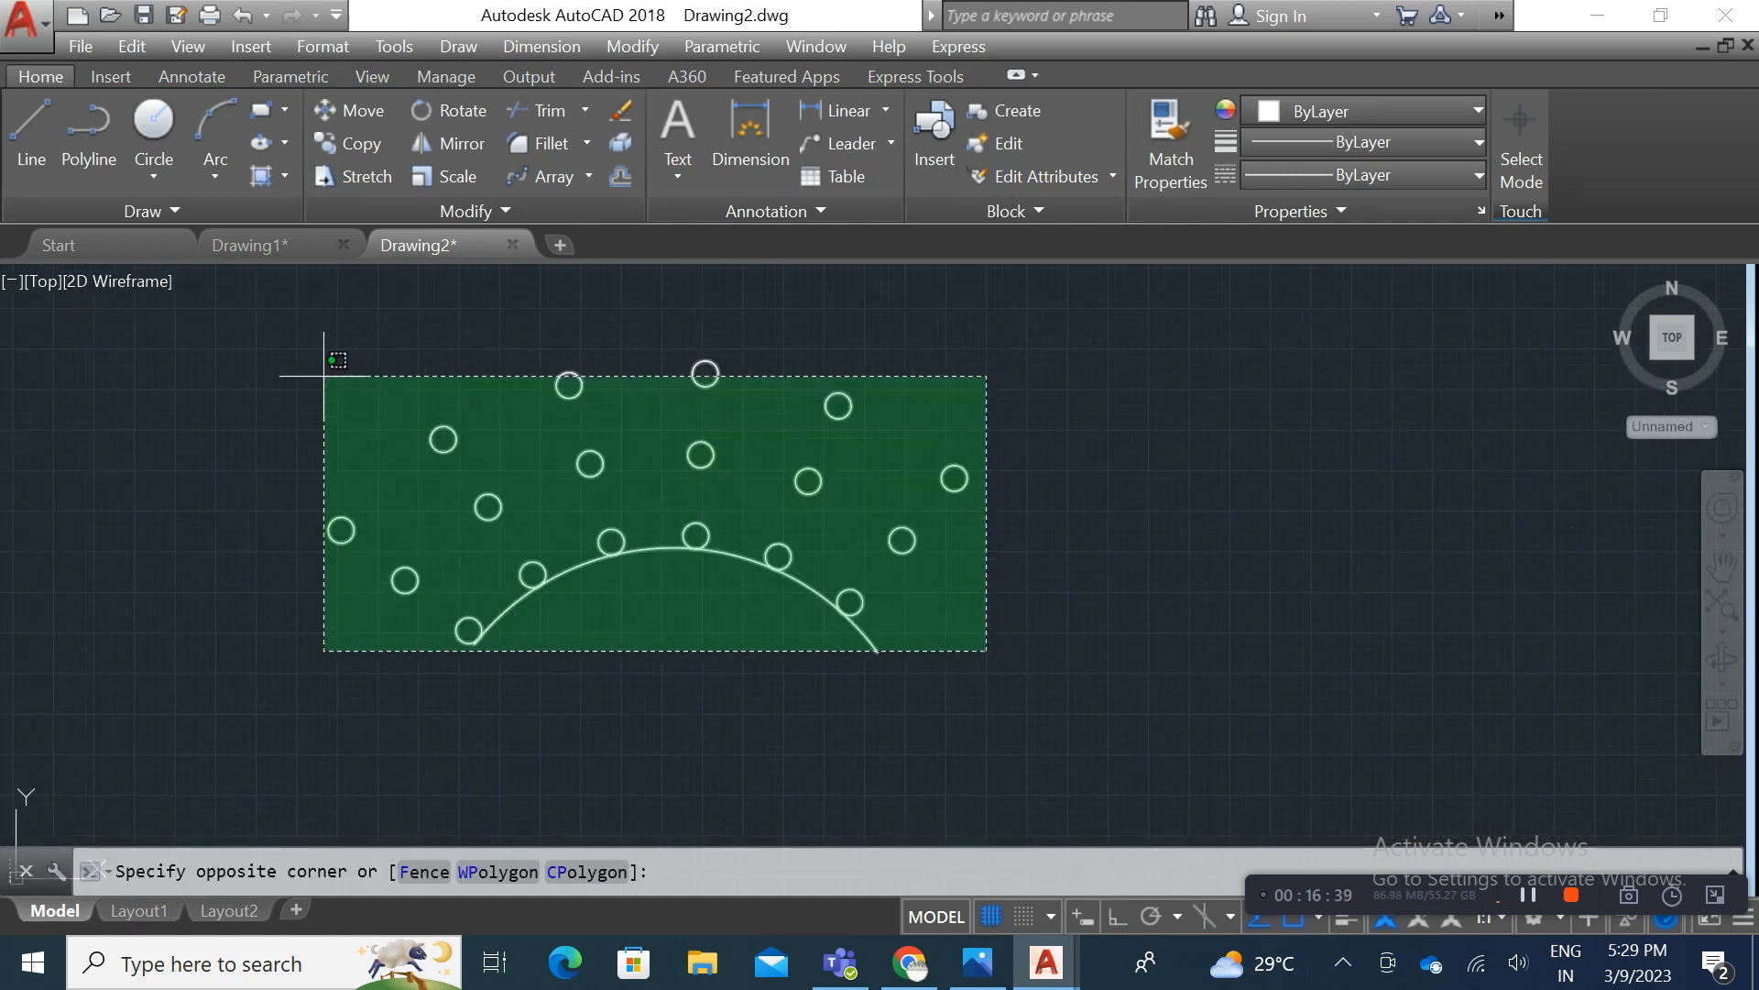
{"action": "left_click", "coordinate": [312, 347]}
{"action": "key", "text": "Delete"}
{"action": "scroll", "coordinate": [589, 491], "scroll_direction": "down", "scroll_amount": 1}
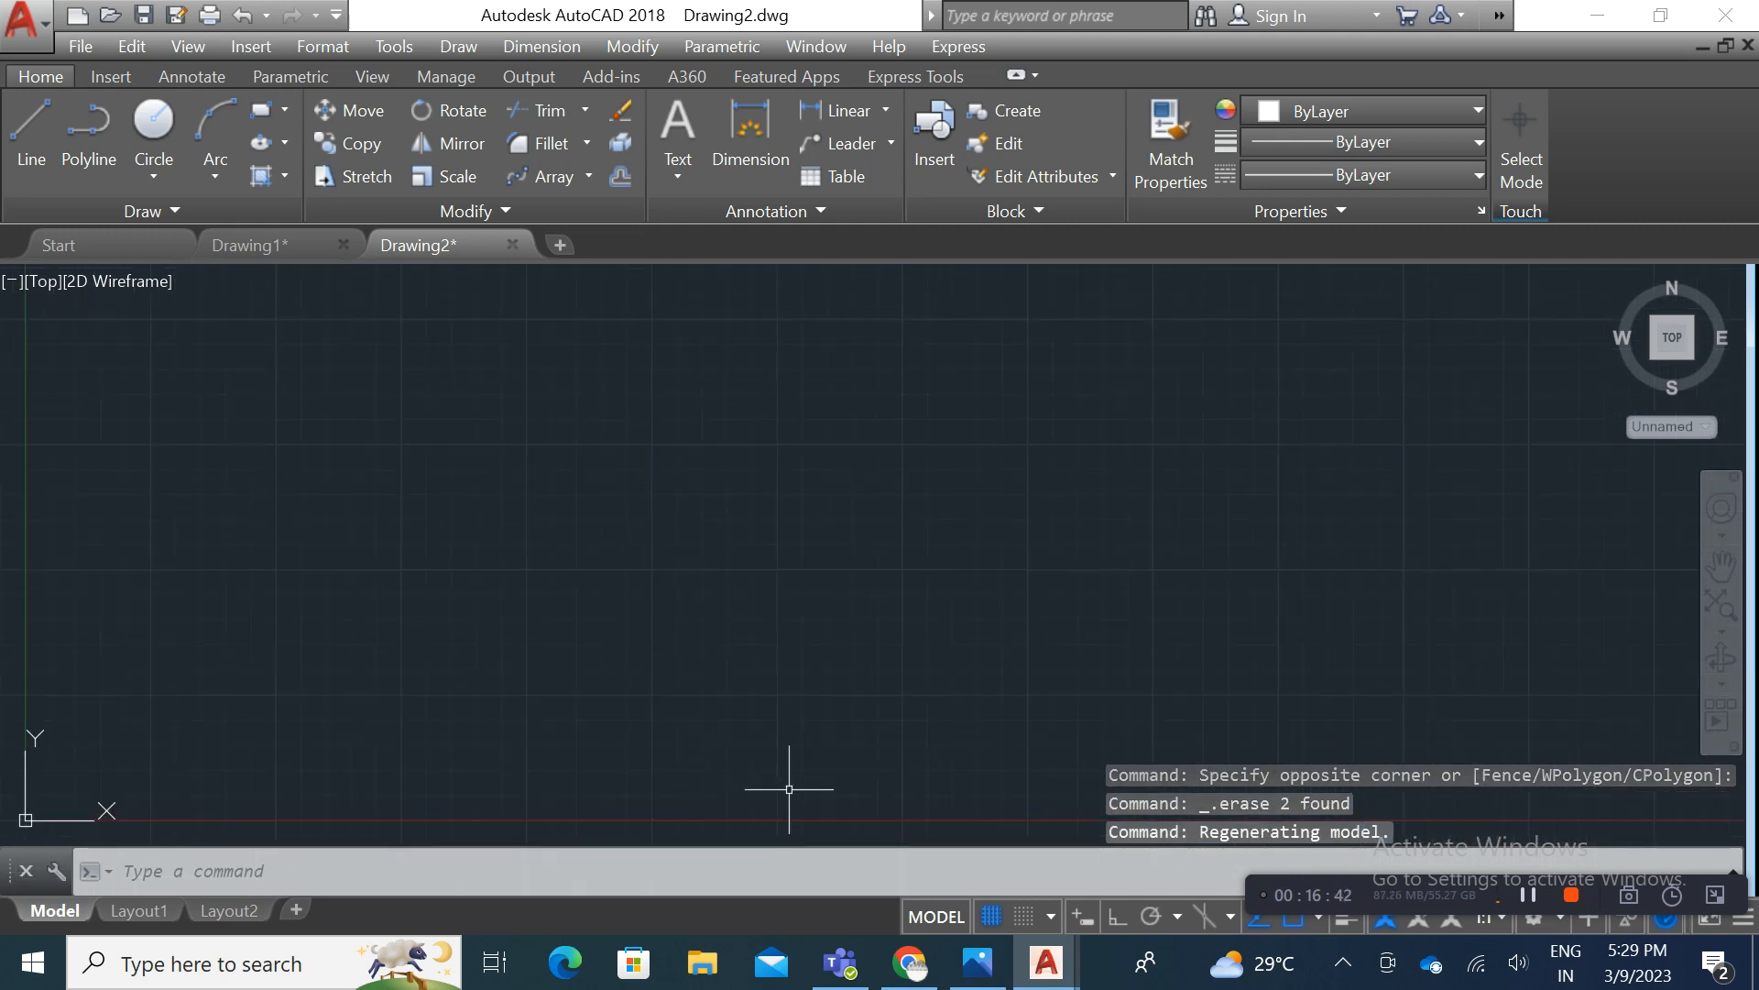
Step: Display the reference image 103.jpg in the image viewer and restore the AutoCAD window to a smaller size beside it
{"action": "left_click", "coordinate": [977, 962]}
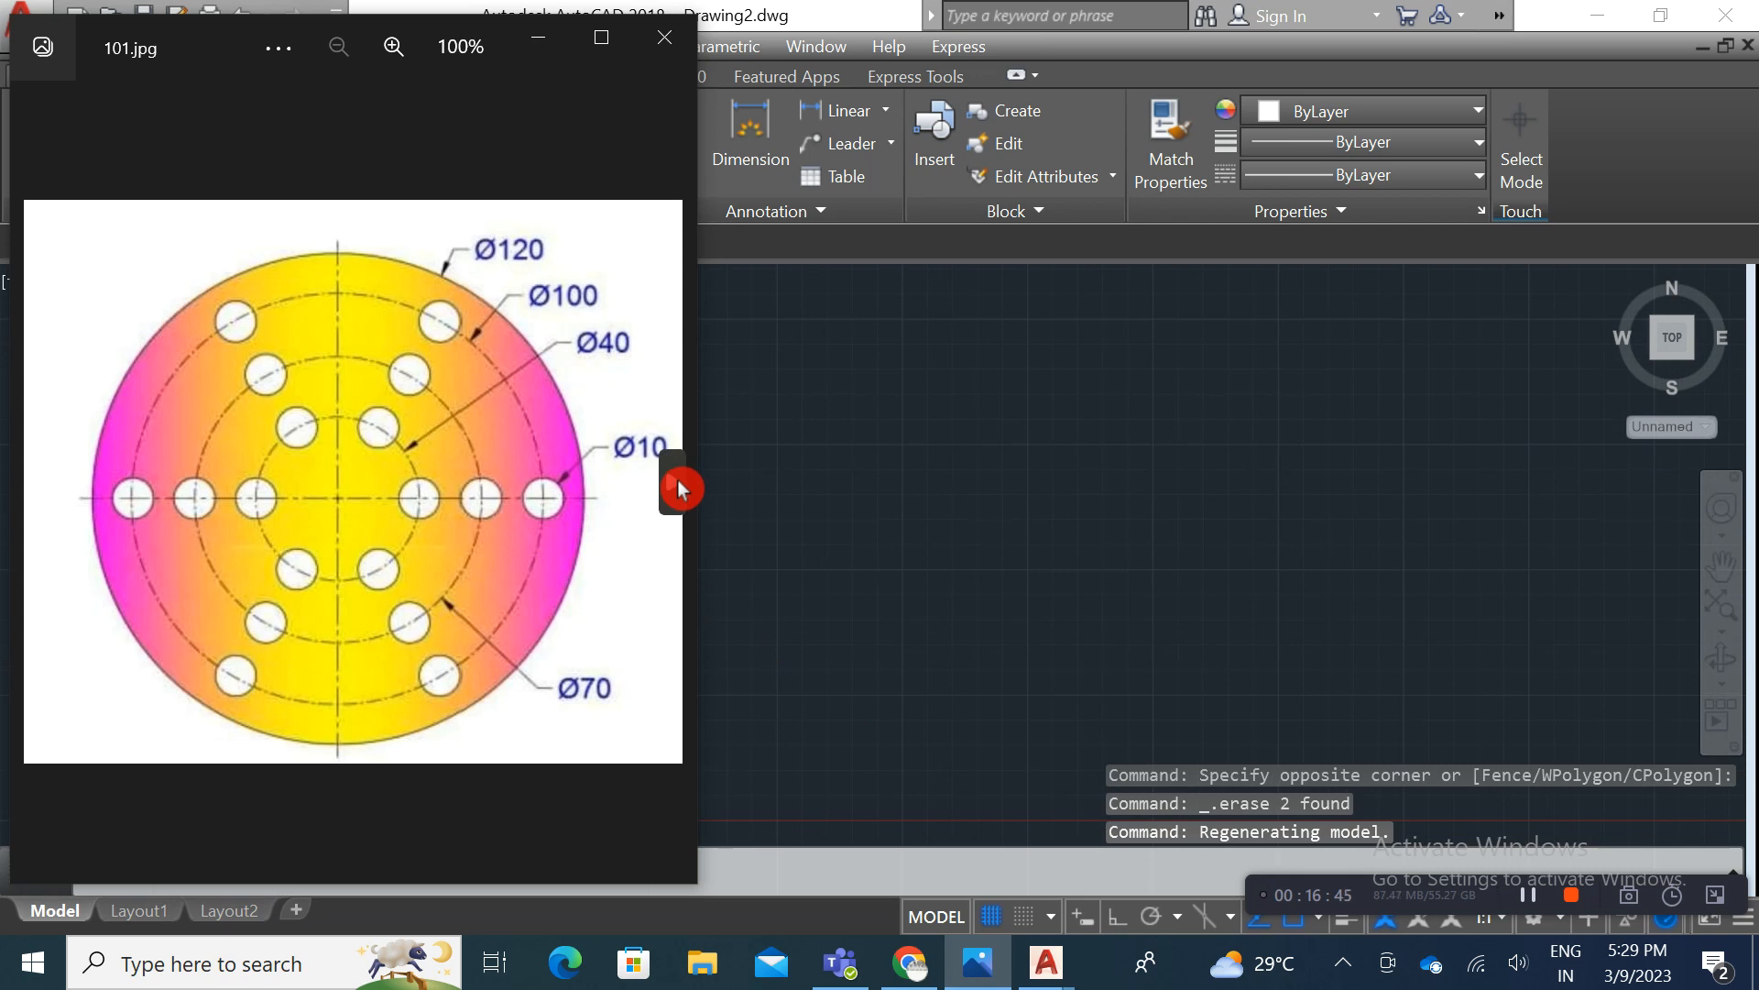
{"action": "left_click", "coordinate": [678, 487]}
{"action": "left_click", "coordinate": [679, 487]}
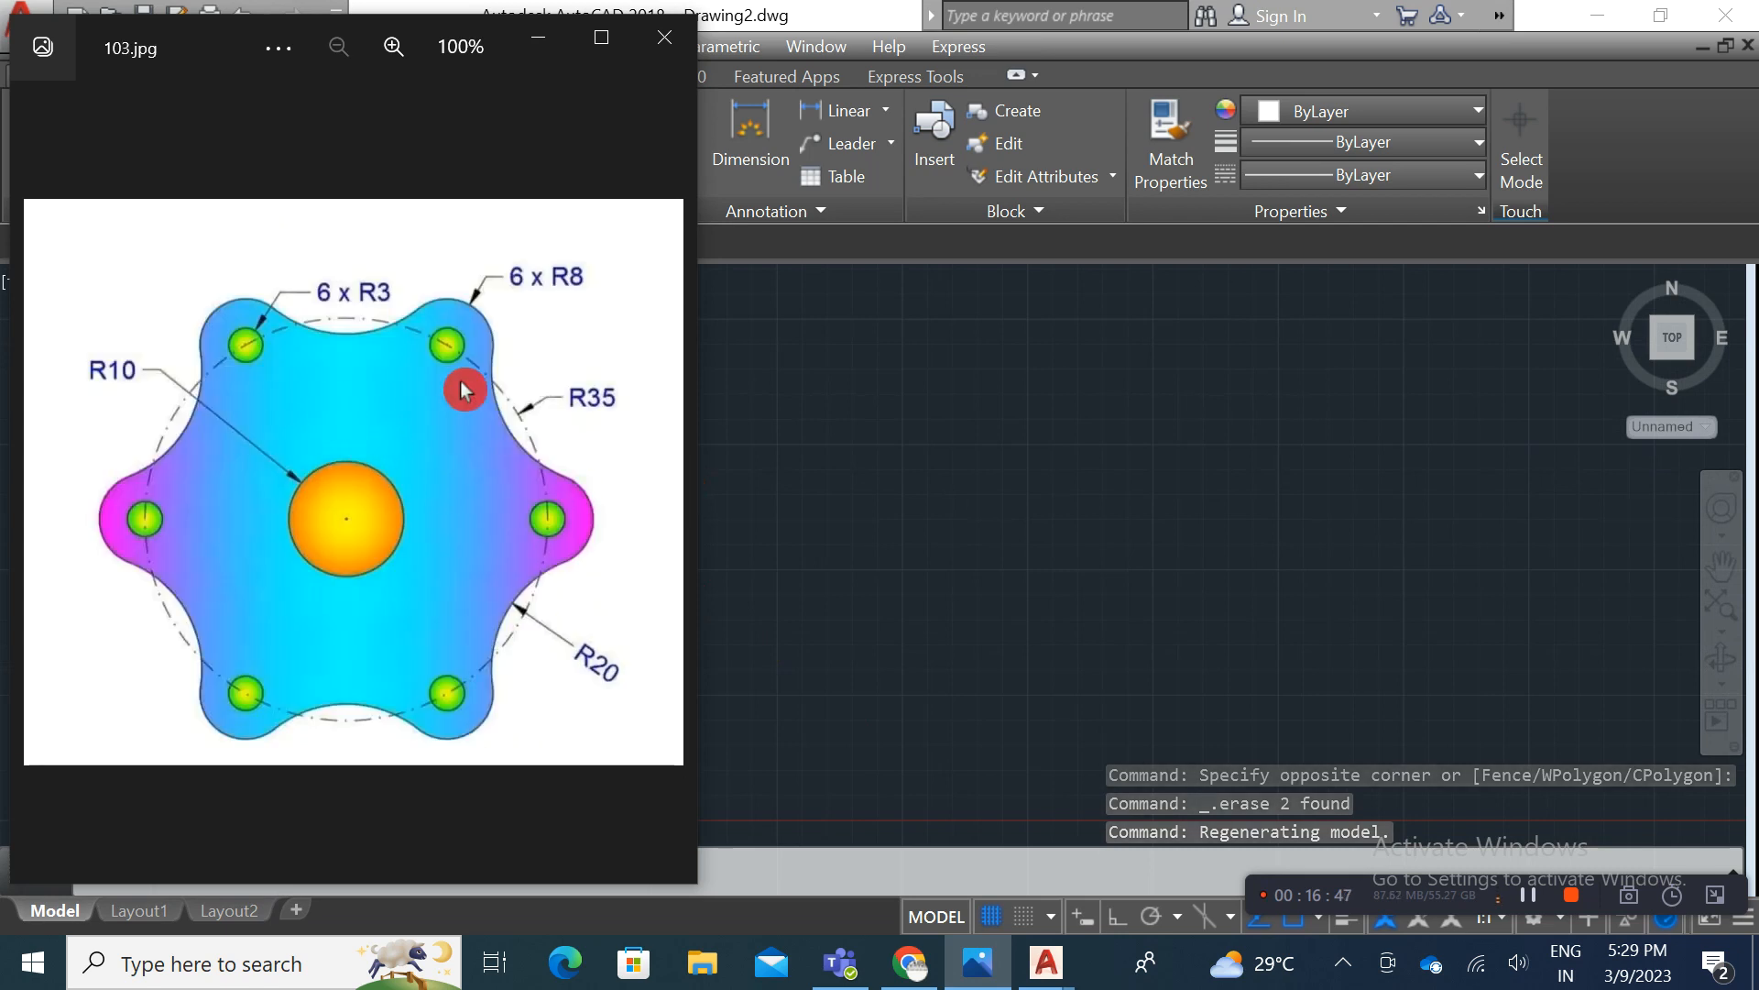
{"action": "left_click", "coordinate": [1033, 569]}
{"action": "left_click", "coordinate": [999, 973]}
{"action": "left_click", "coordinate": [998, 973]}
{"action": "scroll", "coordinate": [899, 532], "scroll_direction": "down", "scroll_amount": 3}
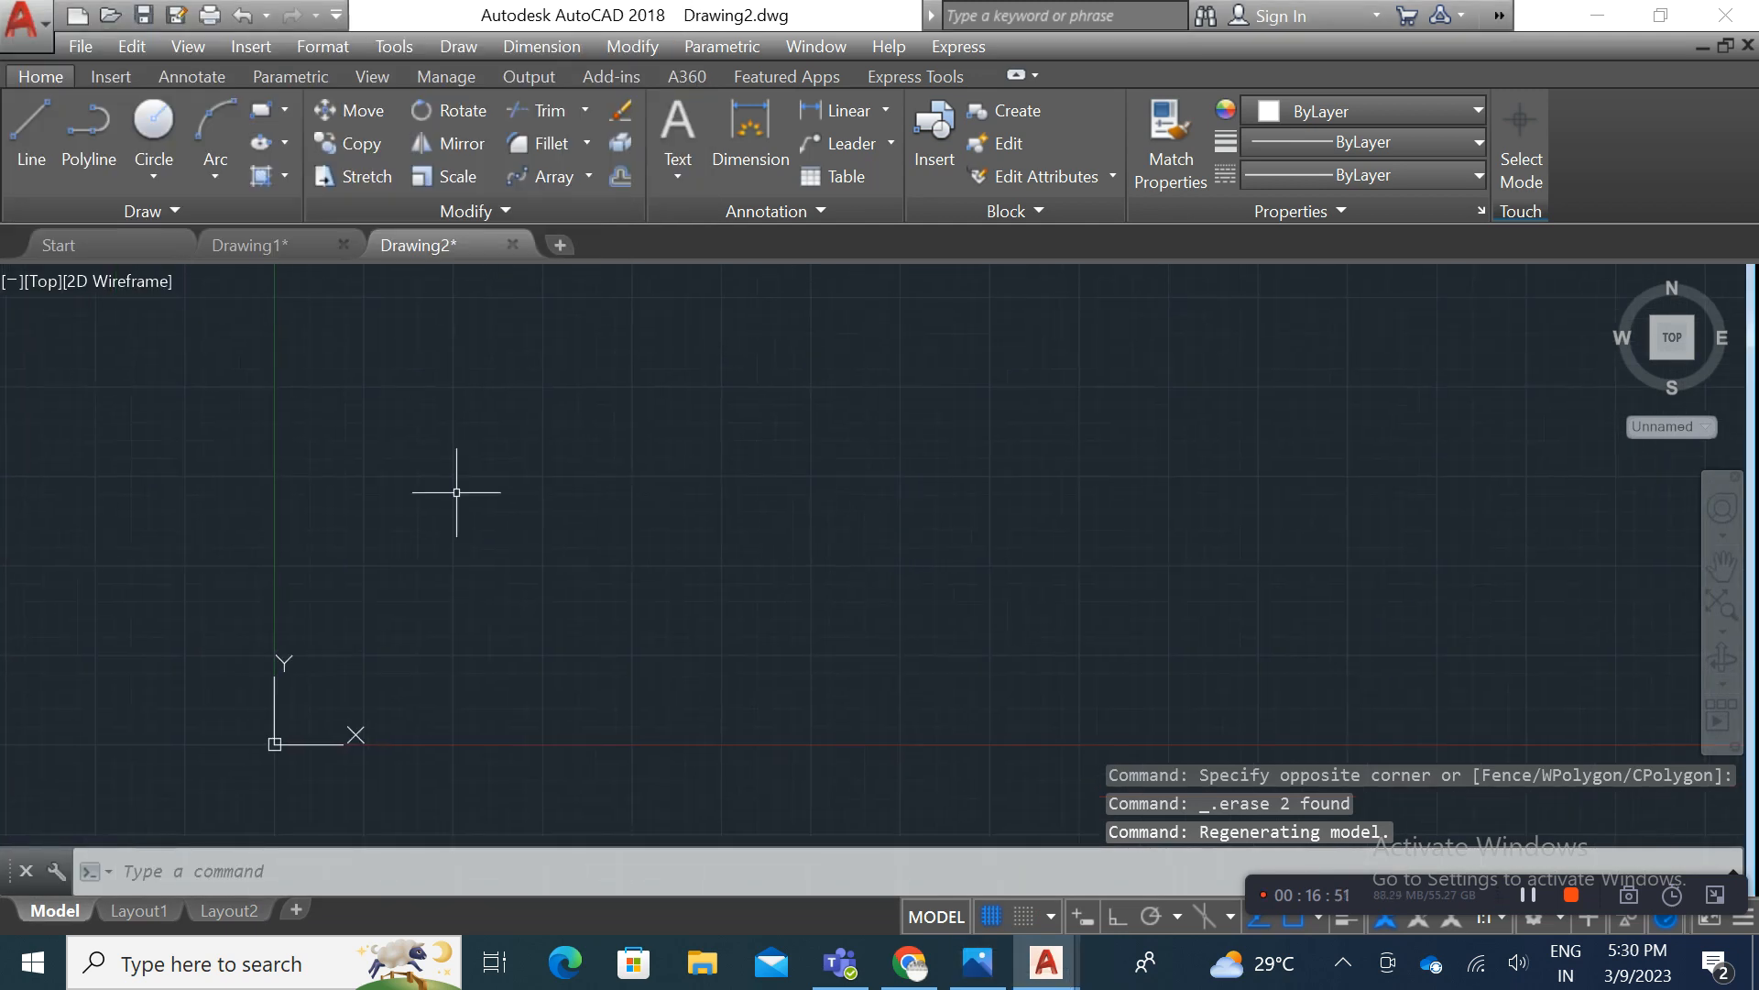
{"action": "left_click", "coordinate": [1660, 16]}
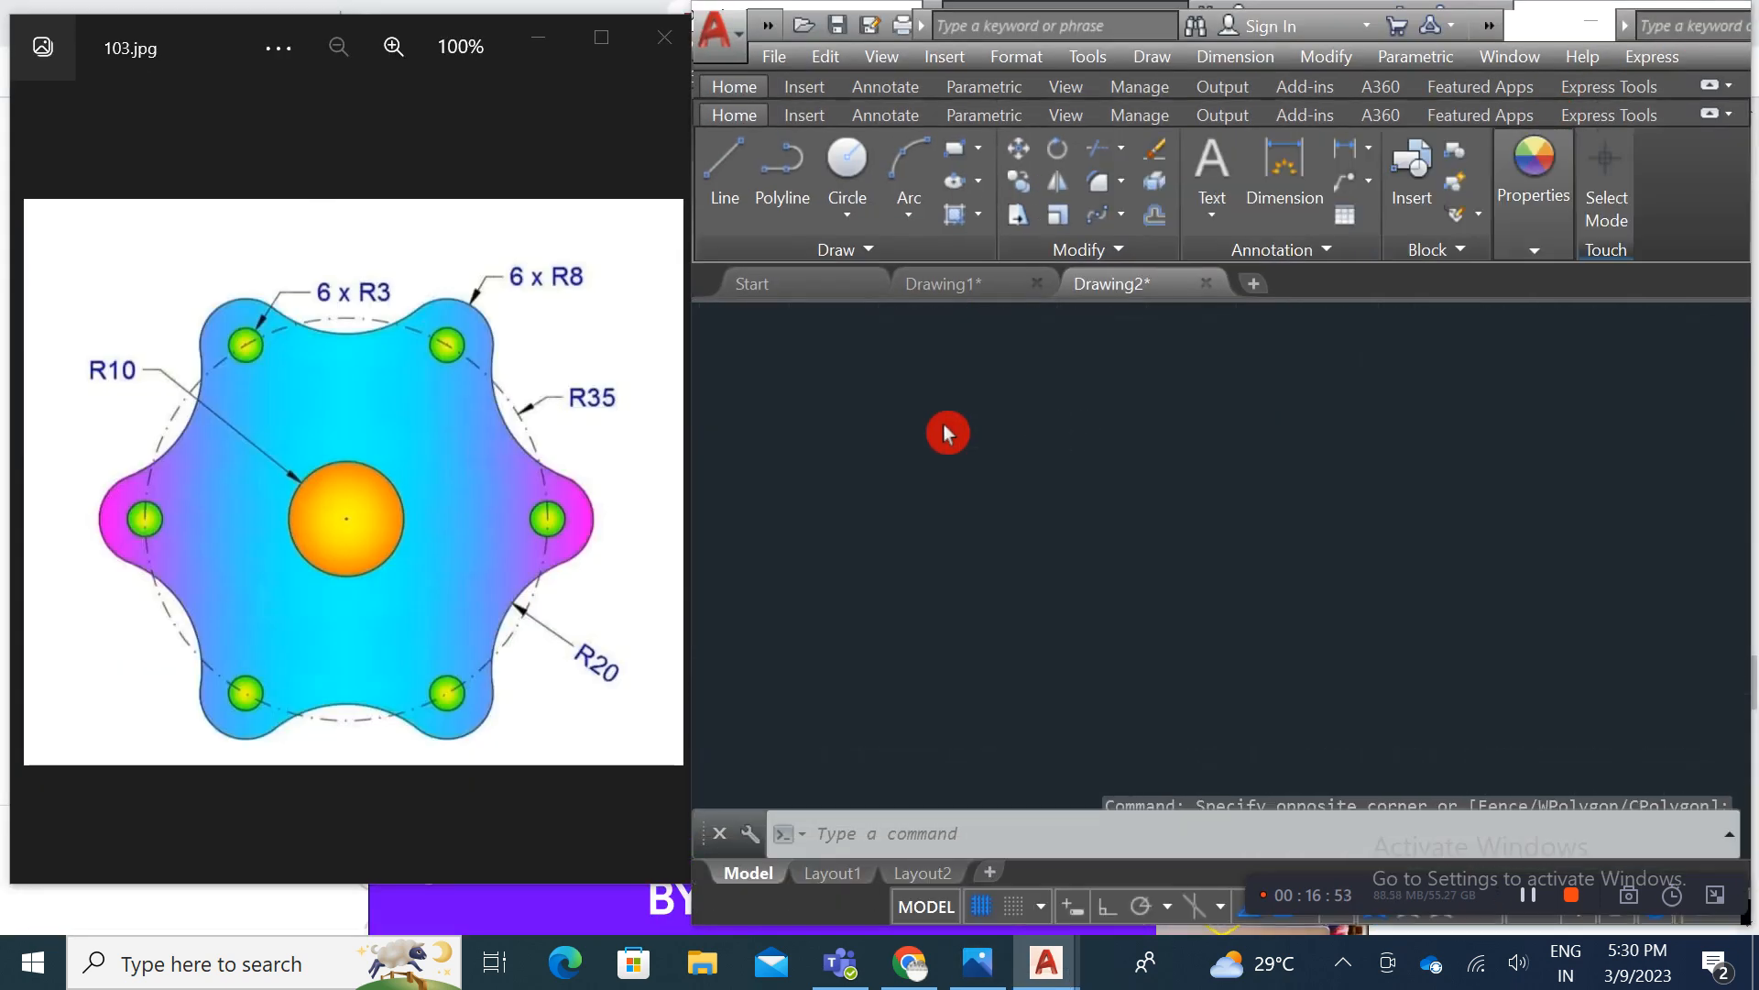
Step: Draw a circle of radius 35 as the base circle for the hole pattern of the 103.jpg part
{"action": "left_click", "coordinate": [848, 163]}
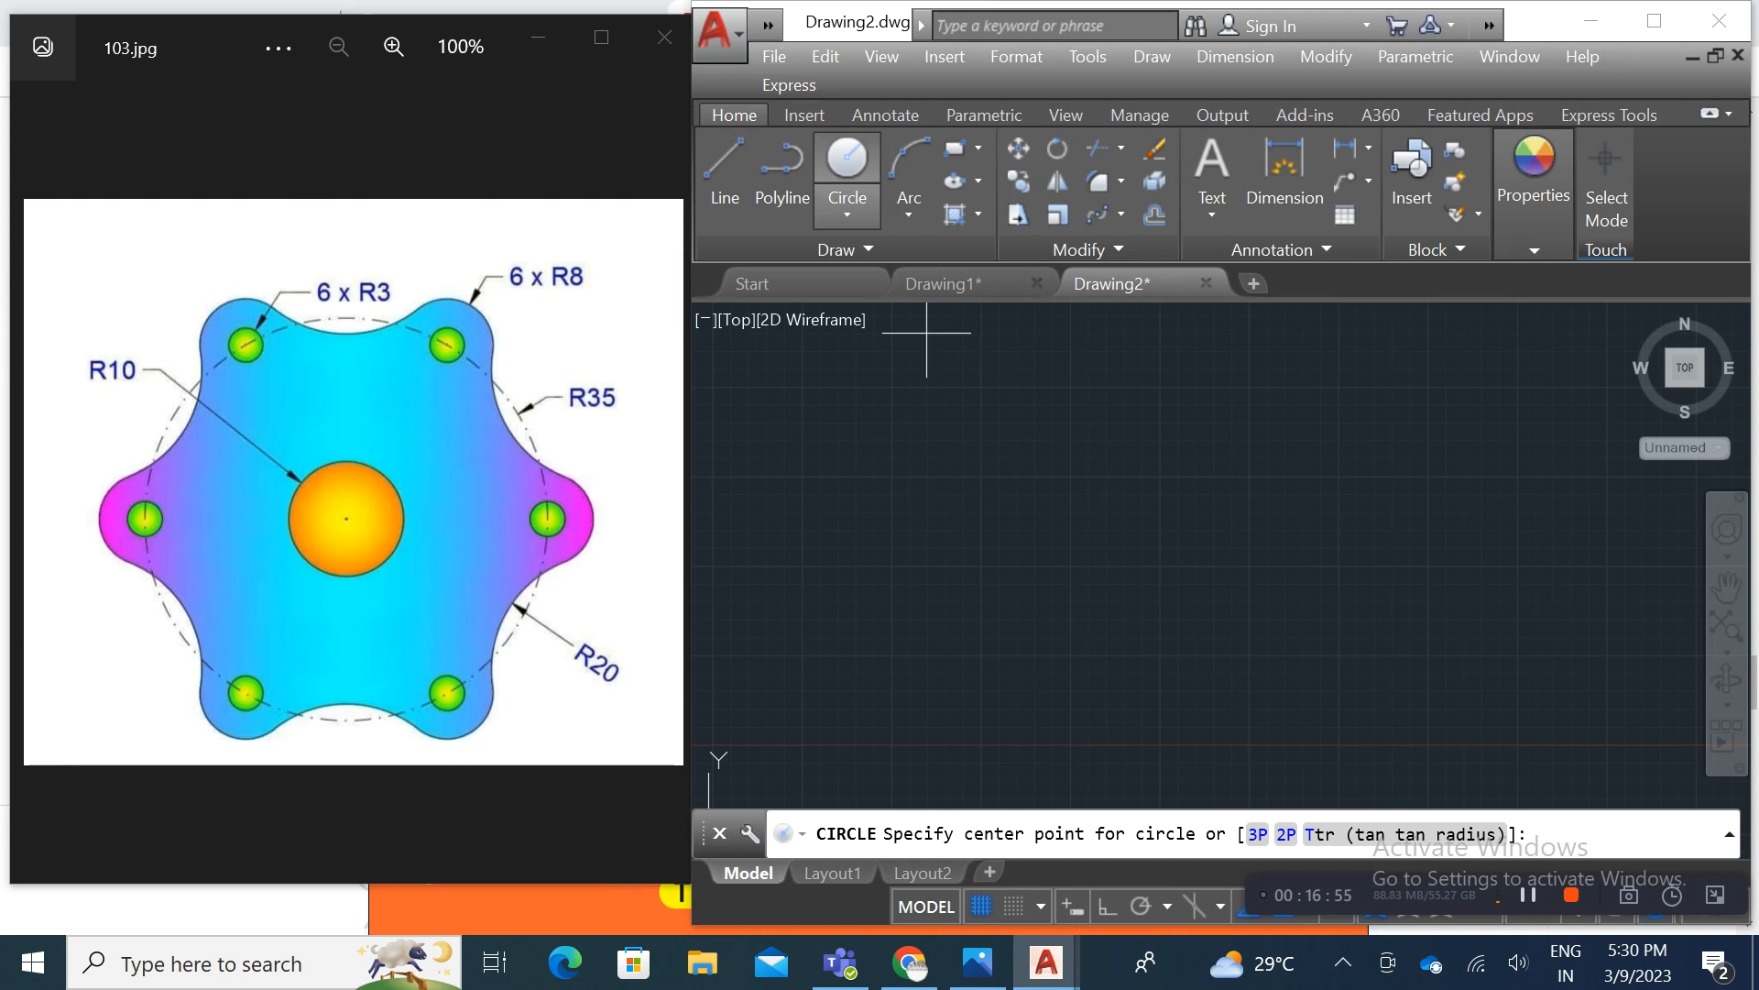
{"action": "left_click", "coordinate": [1019, 556]}
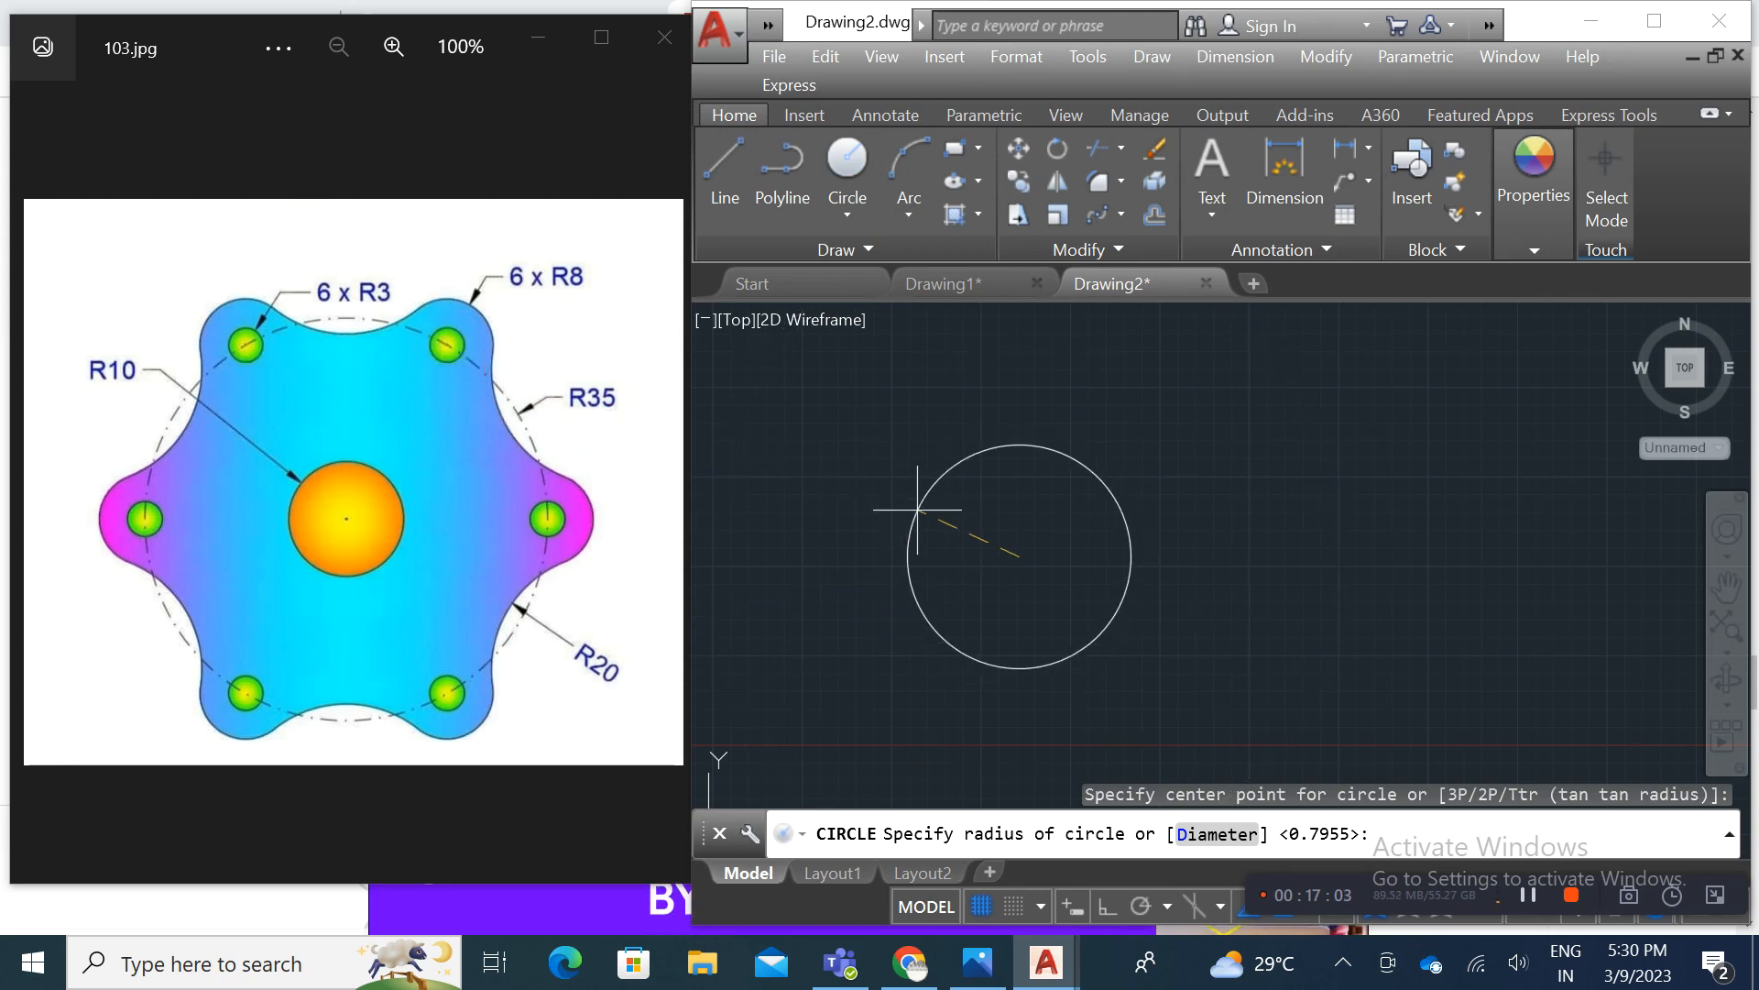
{"action": "type", "text": "35"}
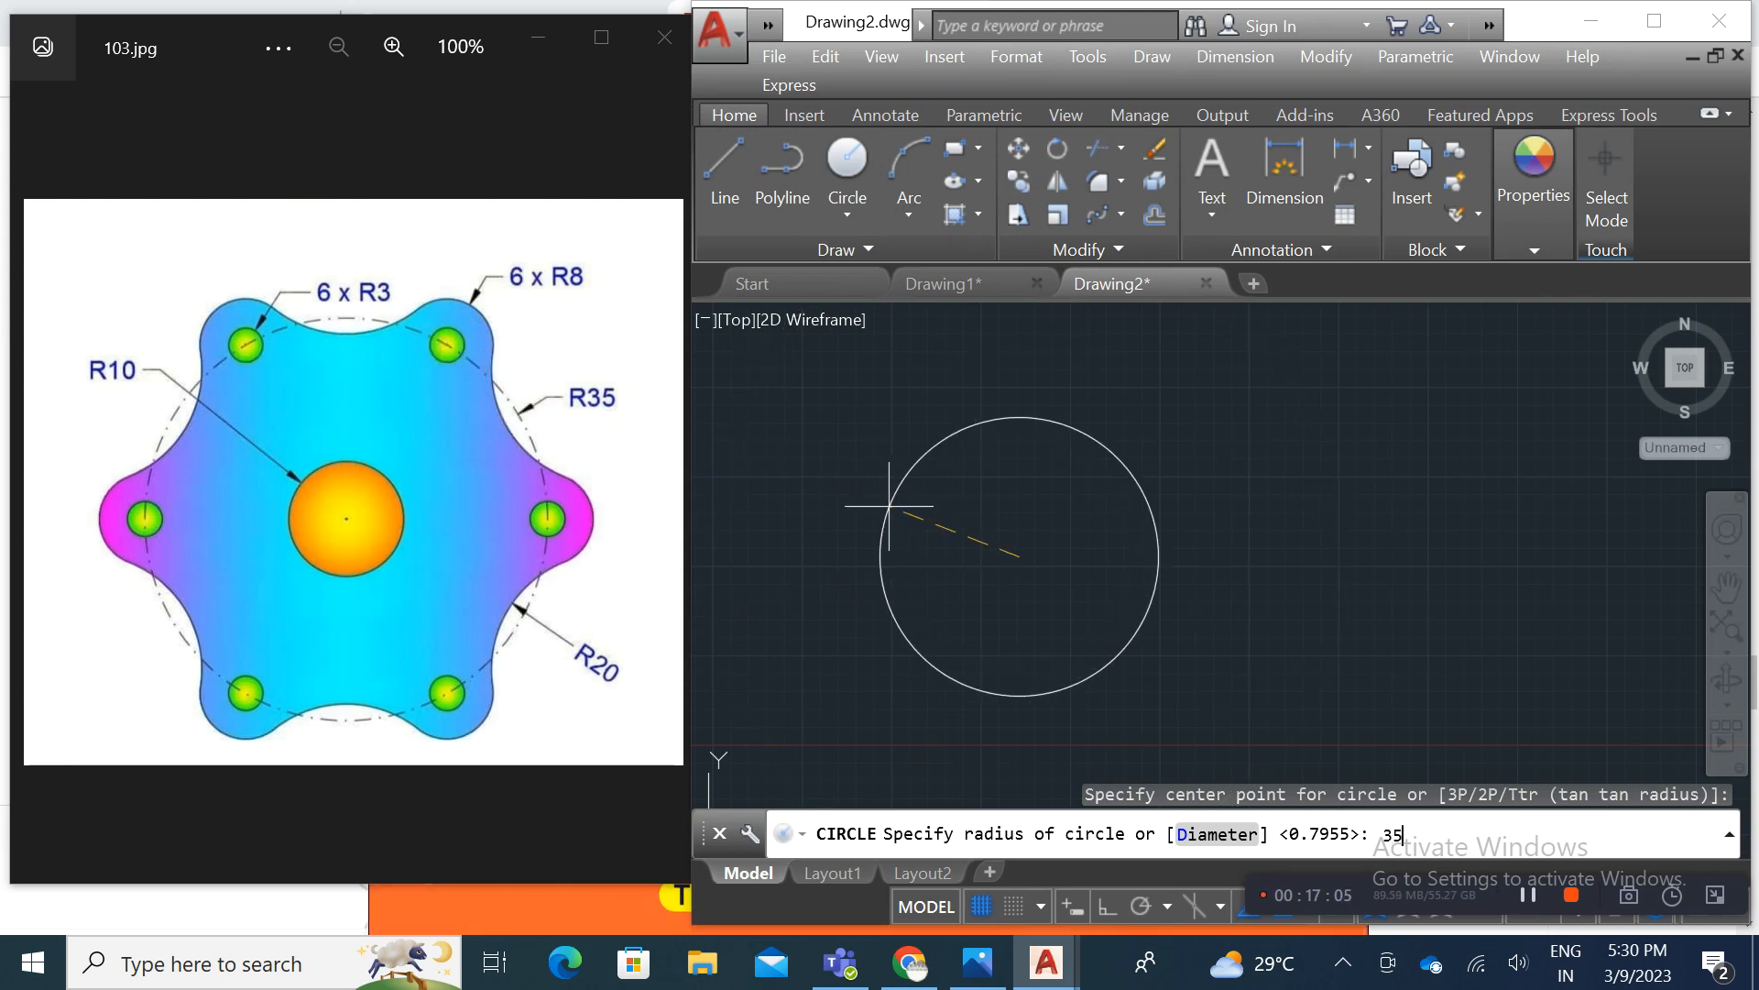
{"action": "key", "text": "Return"}
{"action": "scroll", "coordinate": [895, 512], "scroll_direction": "down", "scroll_amount": 2}
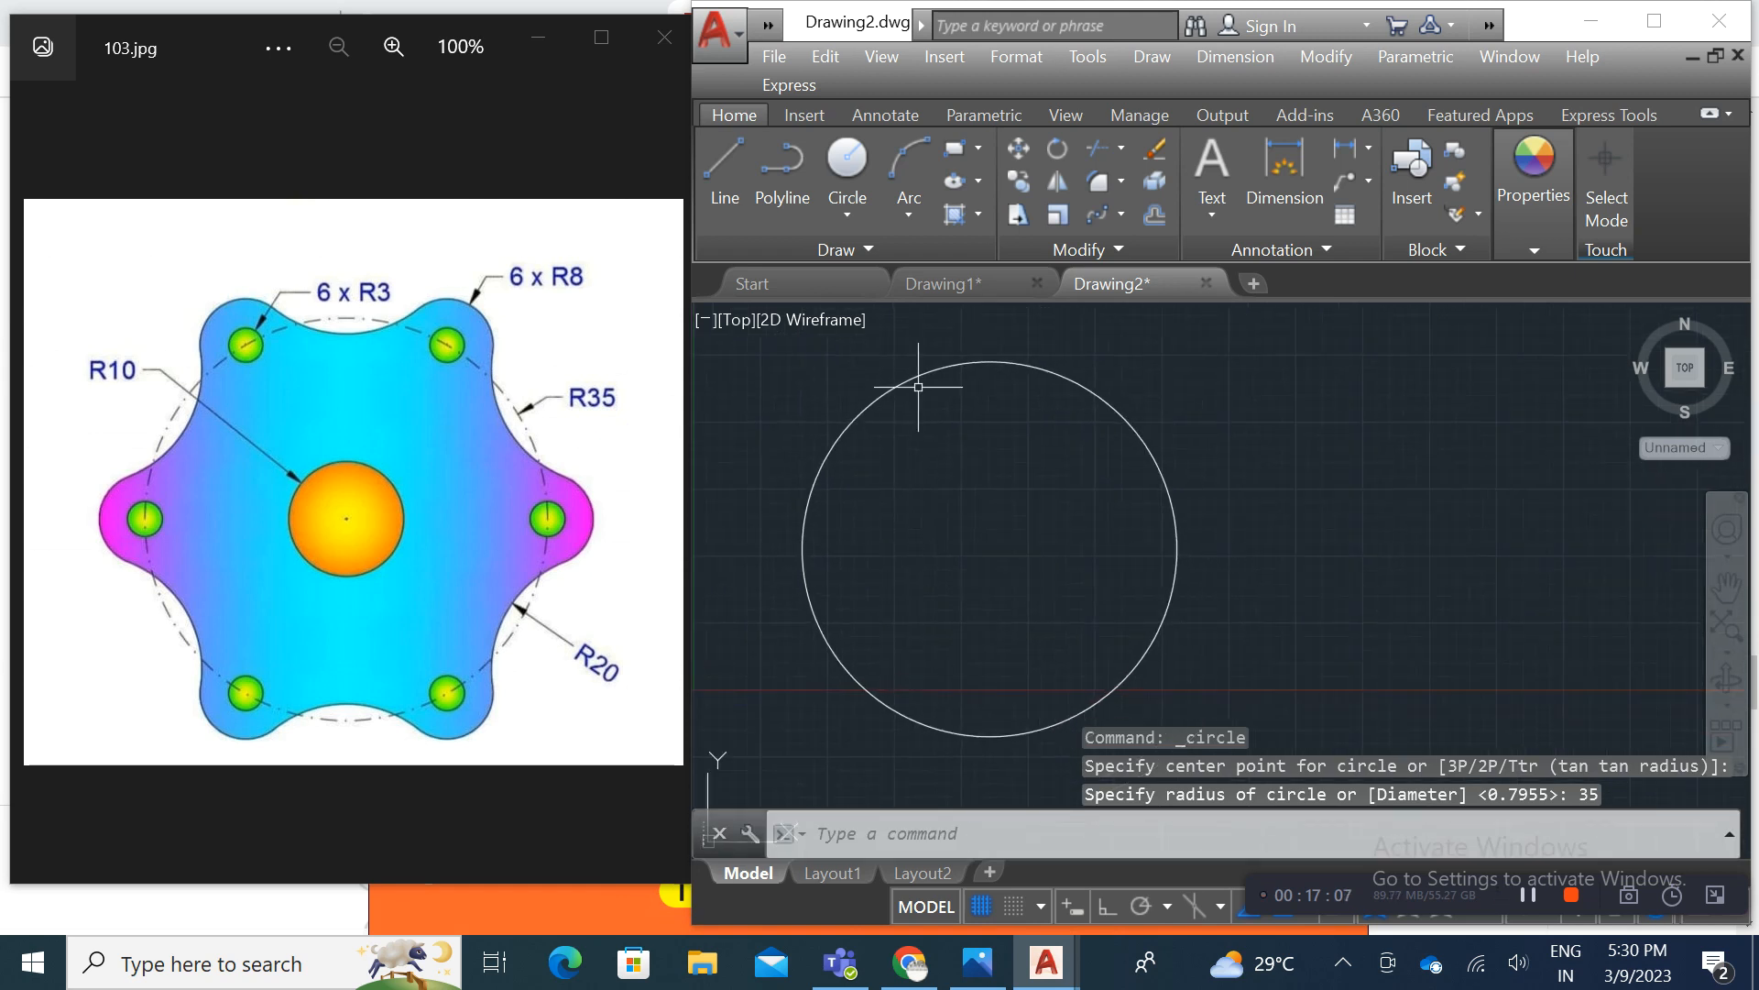
Step: Draw a circle of radius 6 centered on the right quadrant of the base circle
{"action": "left_click", "coordinate": [873, 192]}
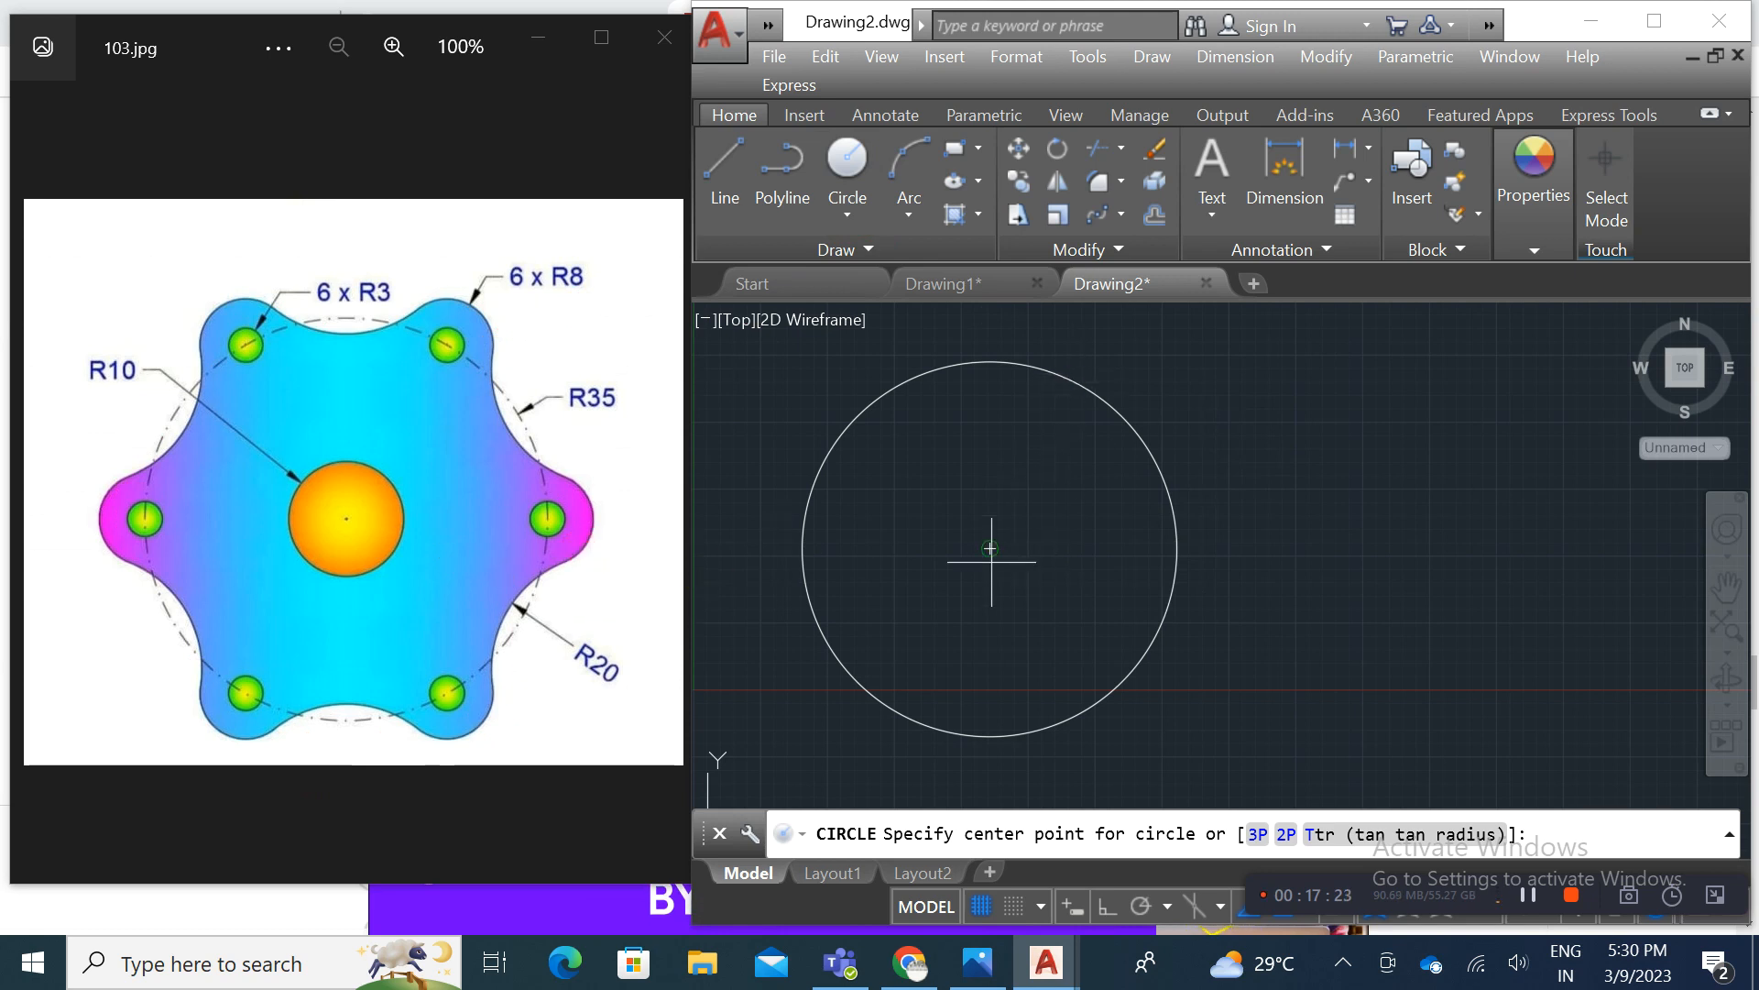
{"action": "left_click", "coordinate": [1177, 548]}
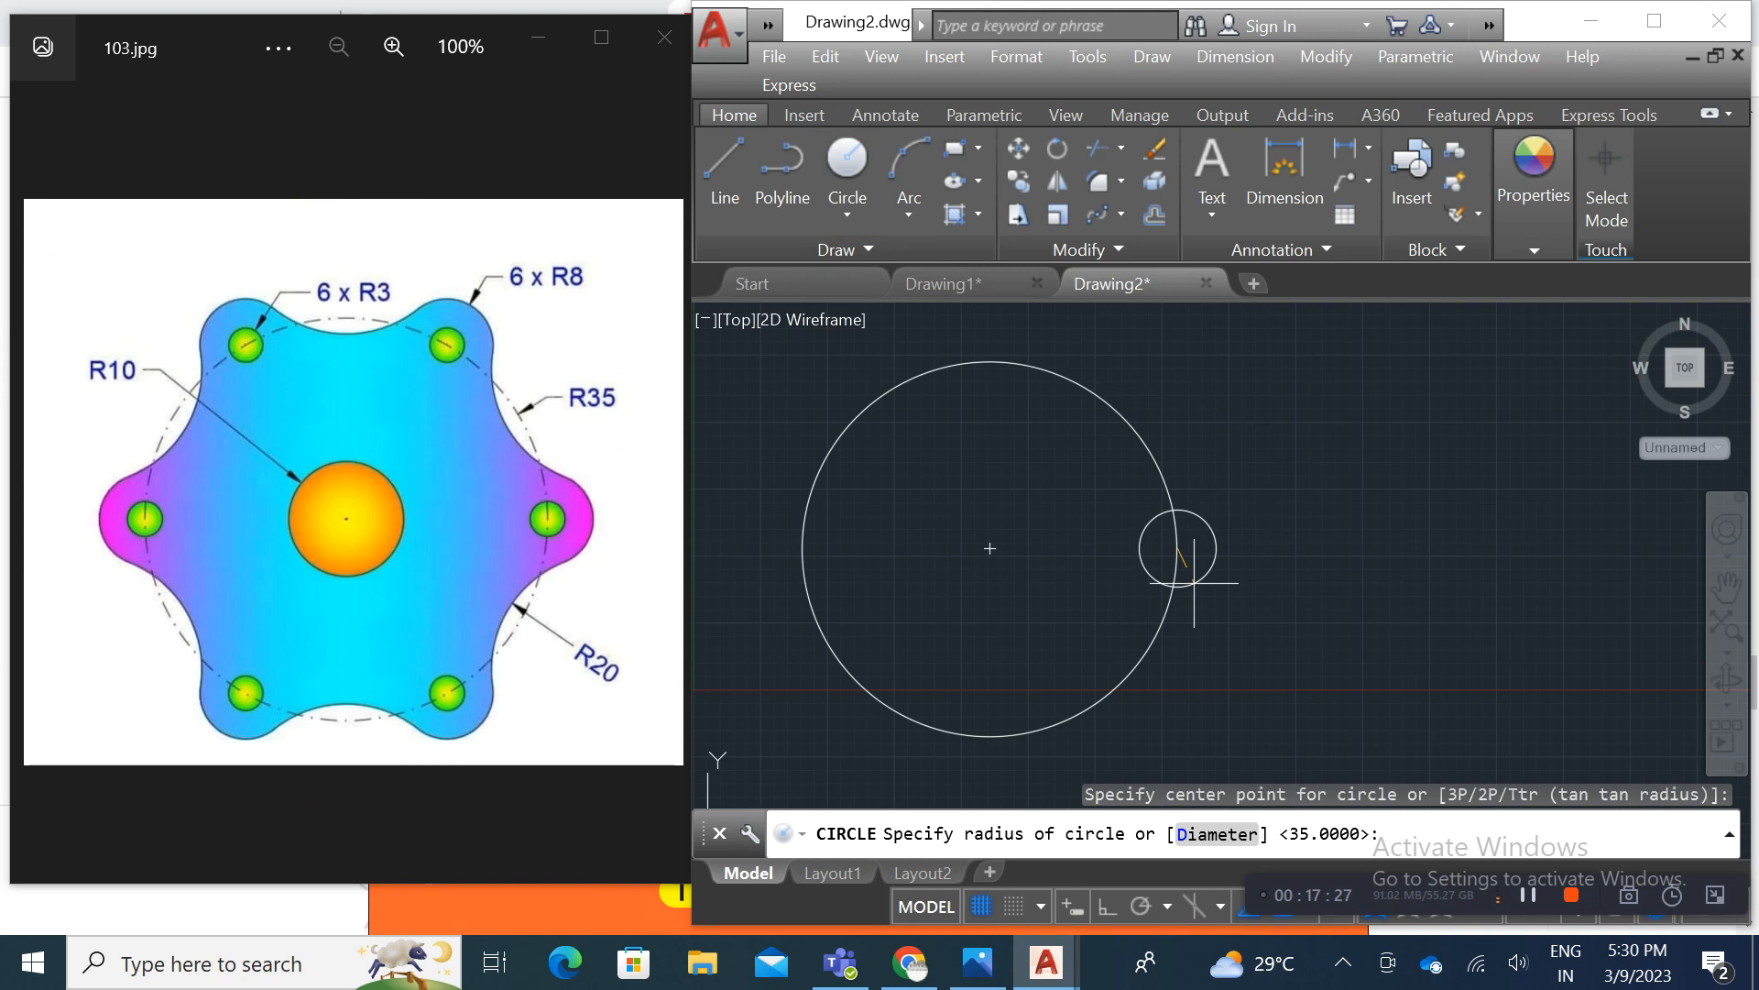
{"action": "type", "text": "6"}
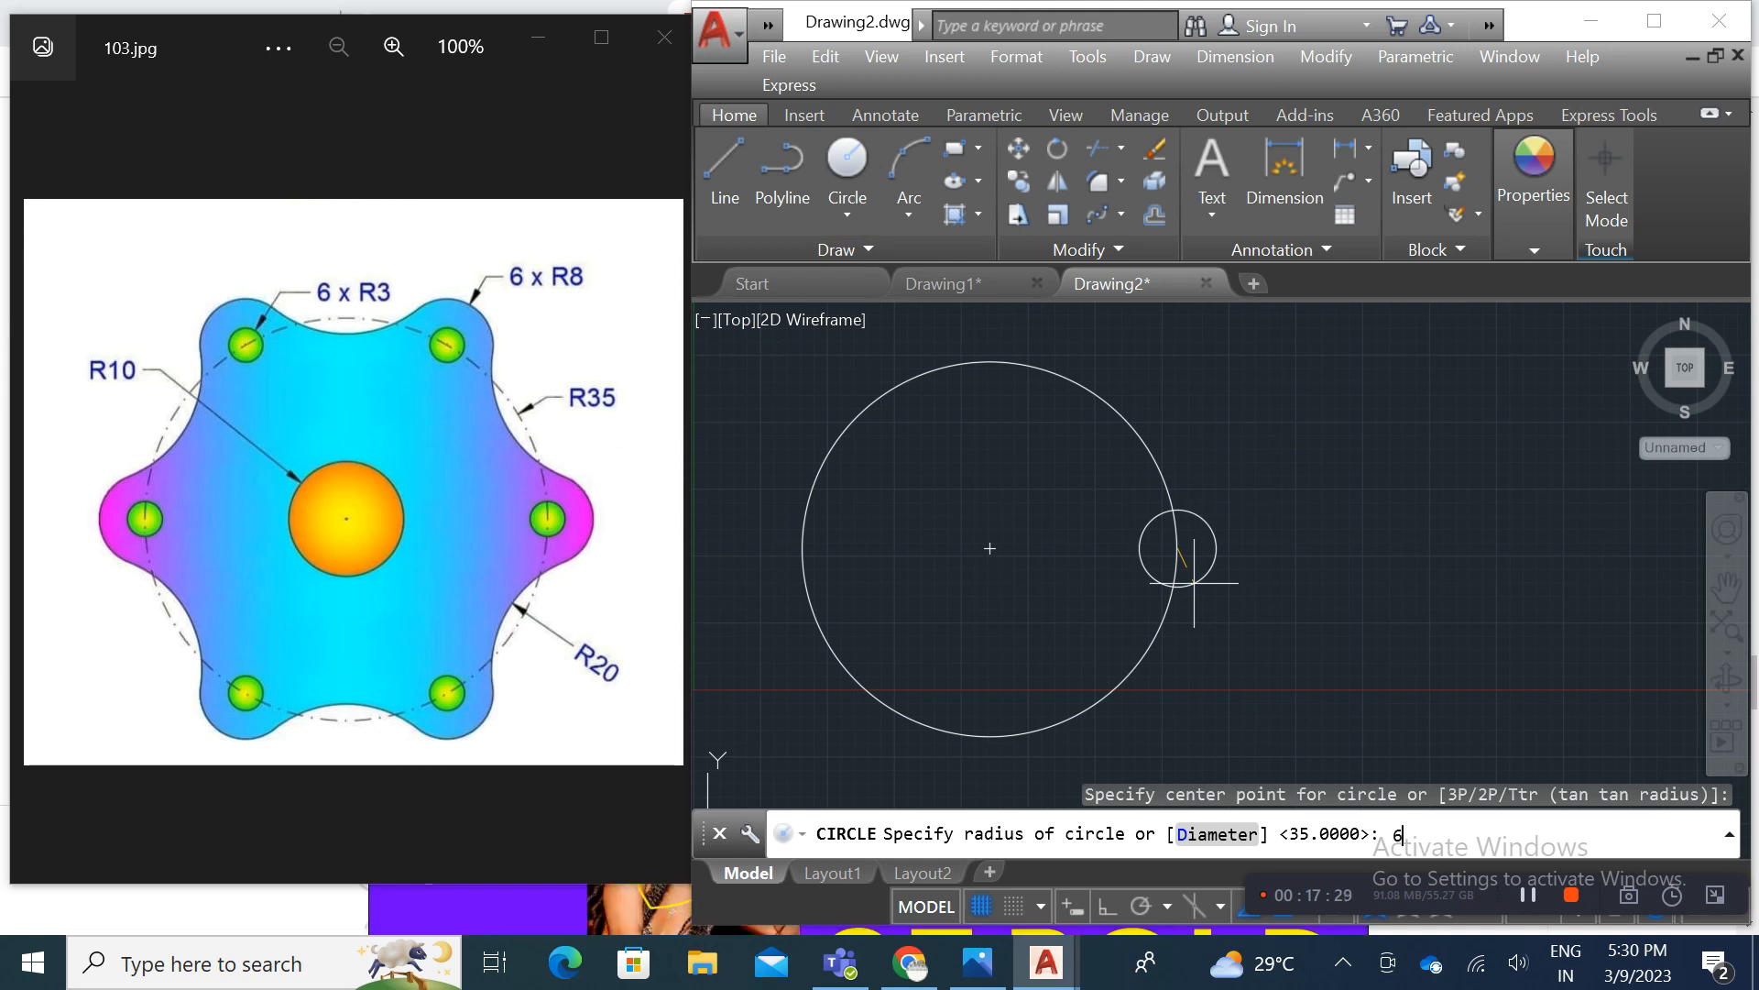
{"action": "key", "text": "Return"}
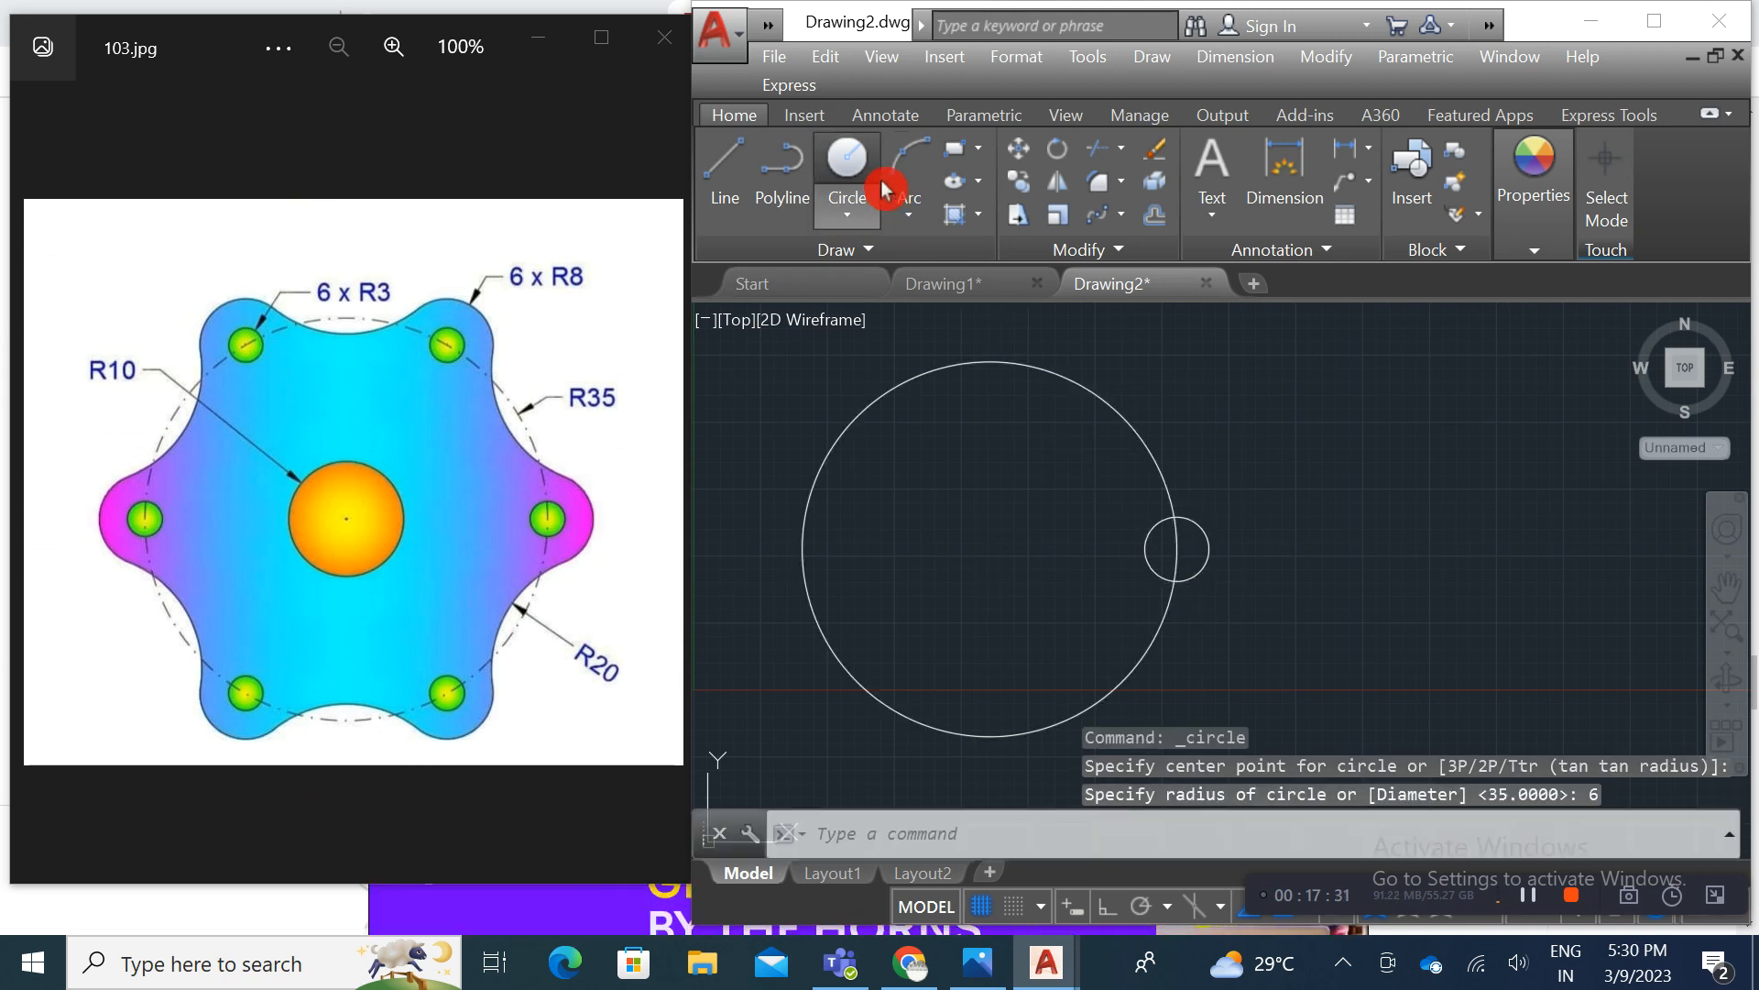
Step: Draw a concentric circle of radius 3 inside the radius 6 circle for the lobe hole
{"action": "left_click", "coordinate": [848, 160]}
{"action": "left_click", "coordinate": [1177, 548]}
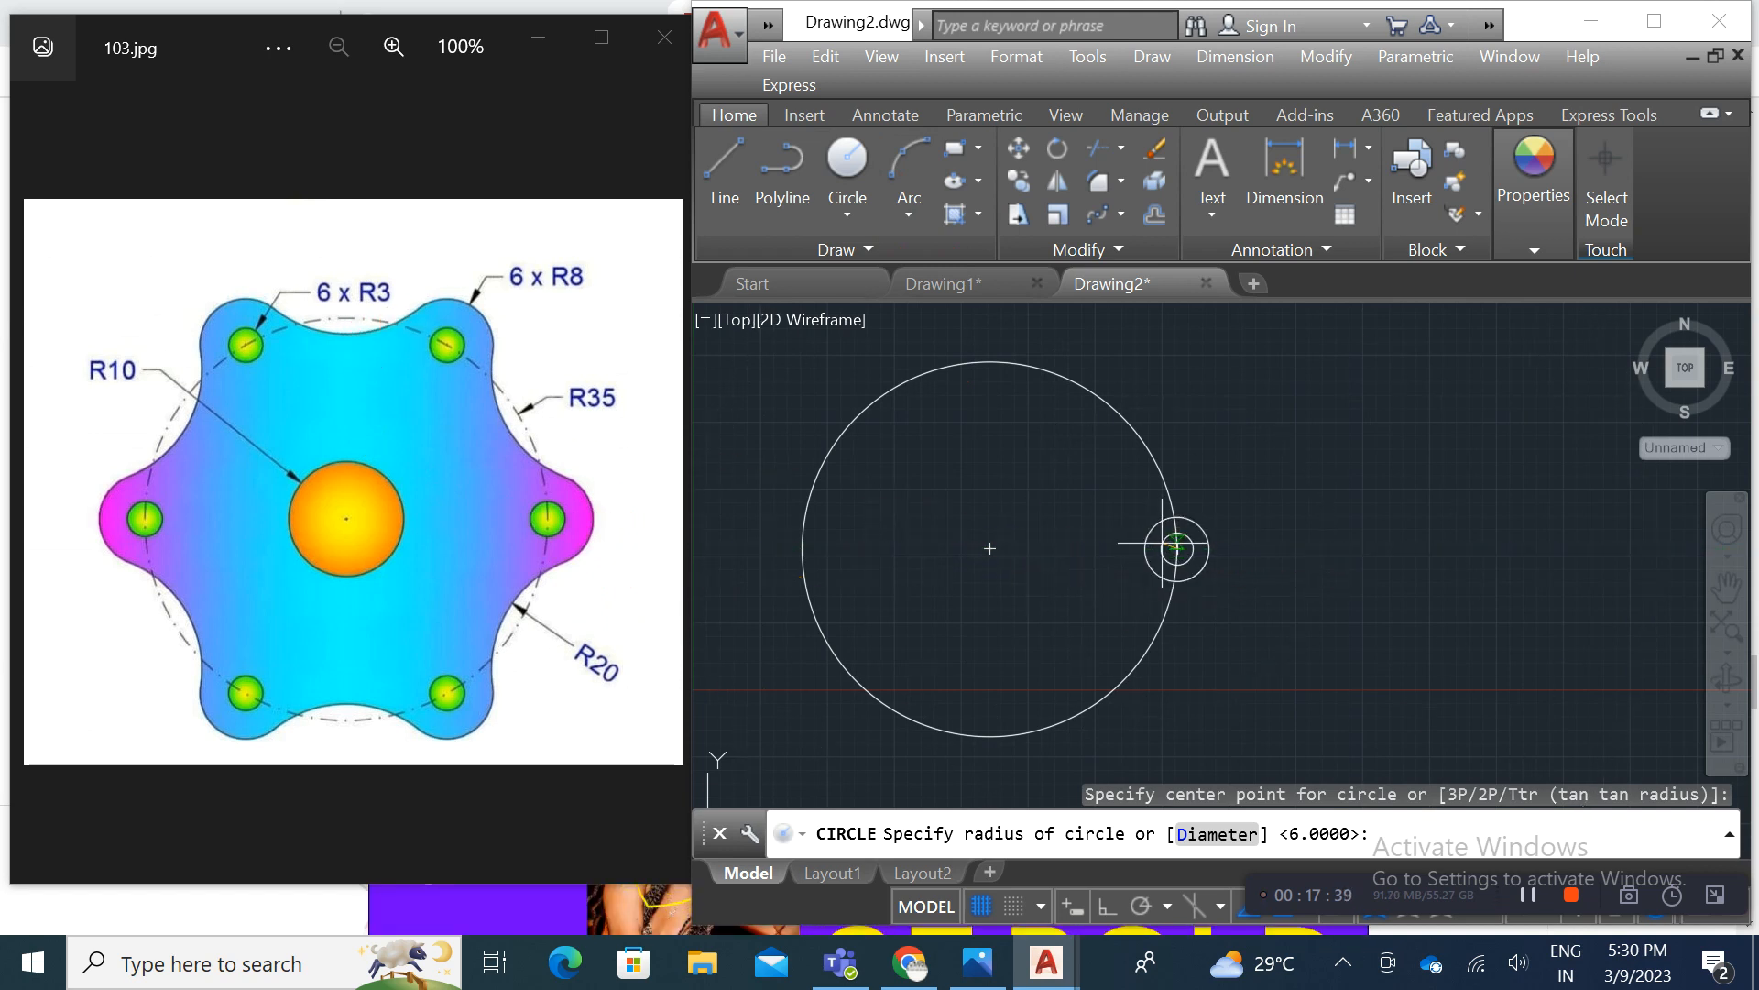
{"action": "type", "text": "3"}
{"action": "key", "text": "Return"}
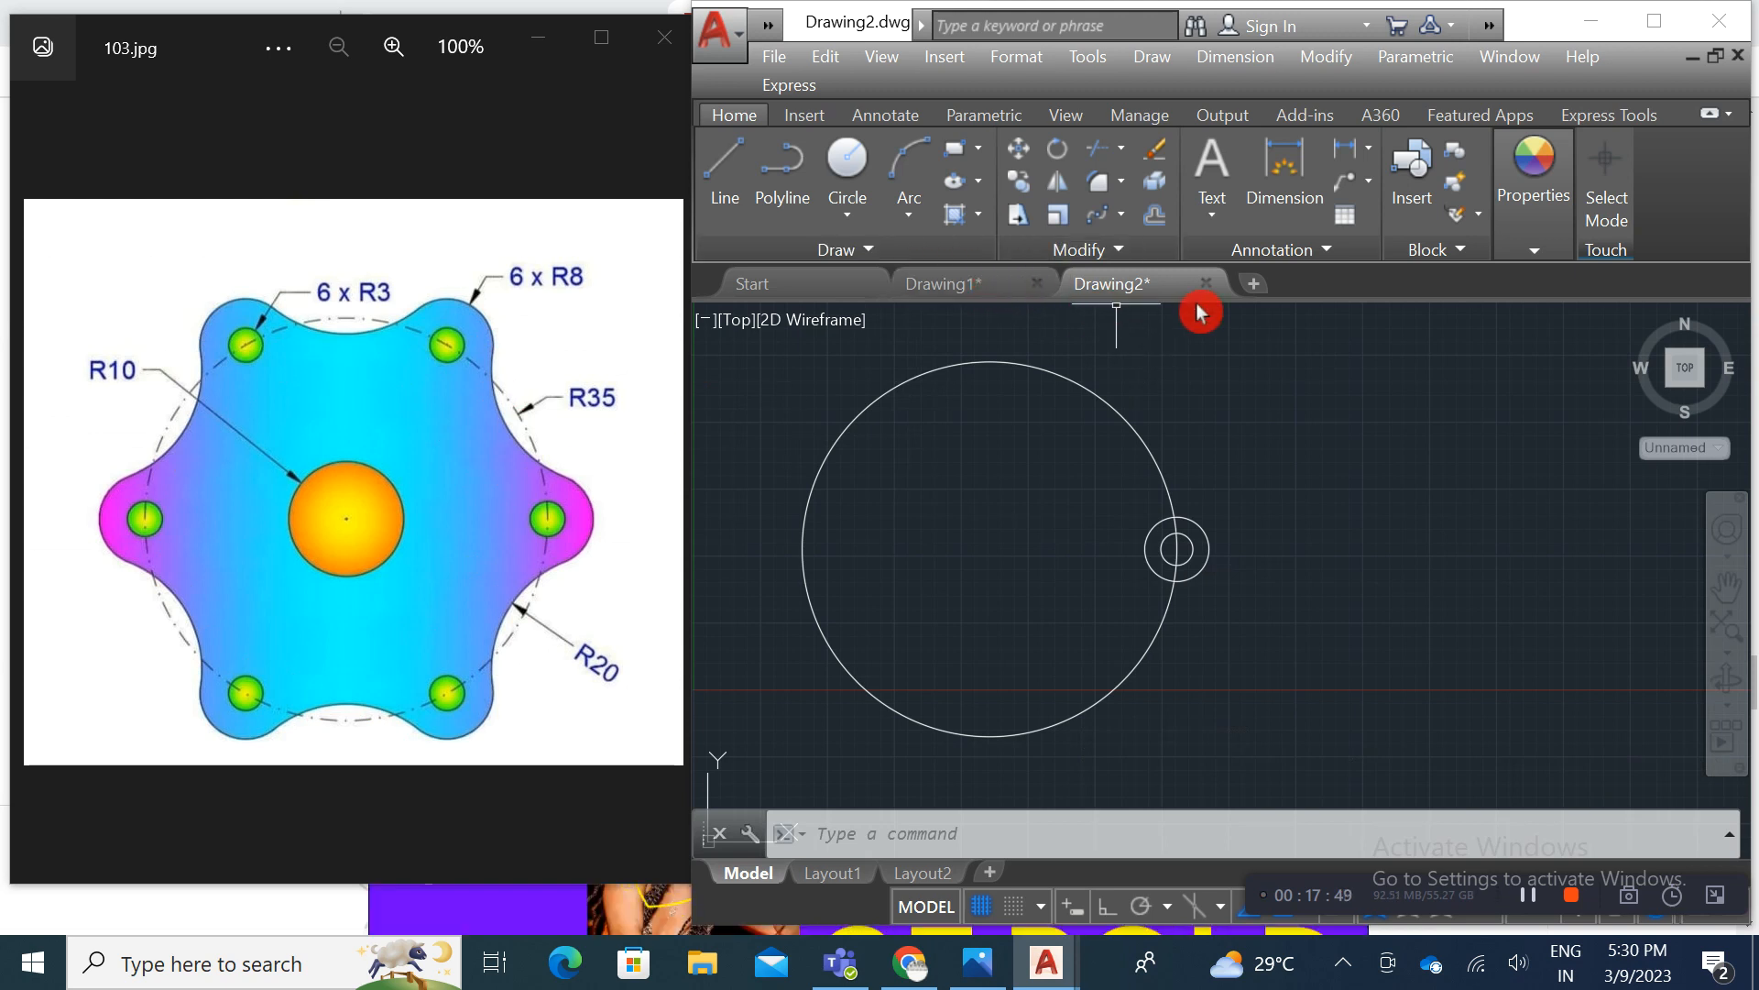
Step: Create a six-item polar array of the two small concentric circles around the center of the base circle
{"action": "mouse_move", "coordinate": [1199, 312]}
{"action": "mouse_move", "coordinate": [1263, 496]}
{"action": "middle_mouse_down"}
{"action": "mouse_move", "coordinate": [1237, 491]}
{"action": "mouse_move", "coordinate": [1251, 508]}
{"action": "middle_mouse_up"}
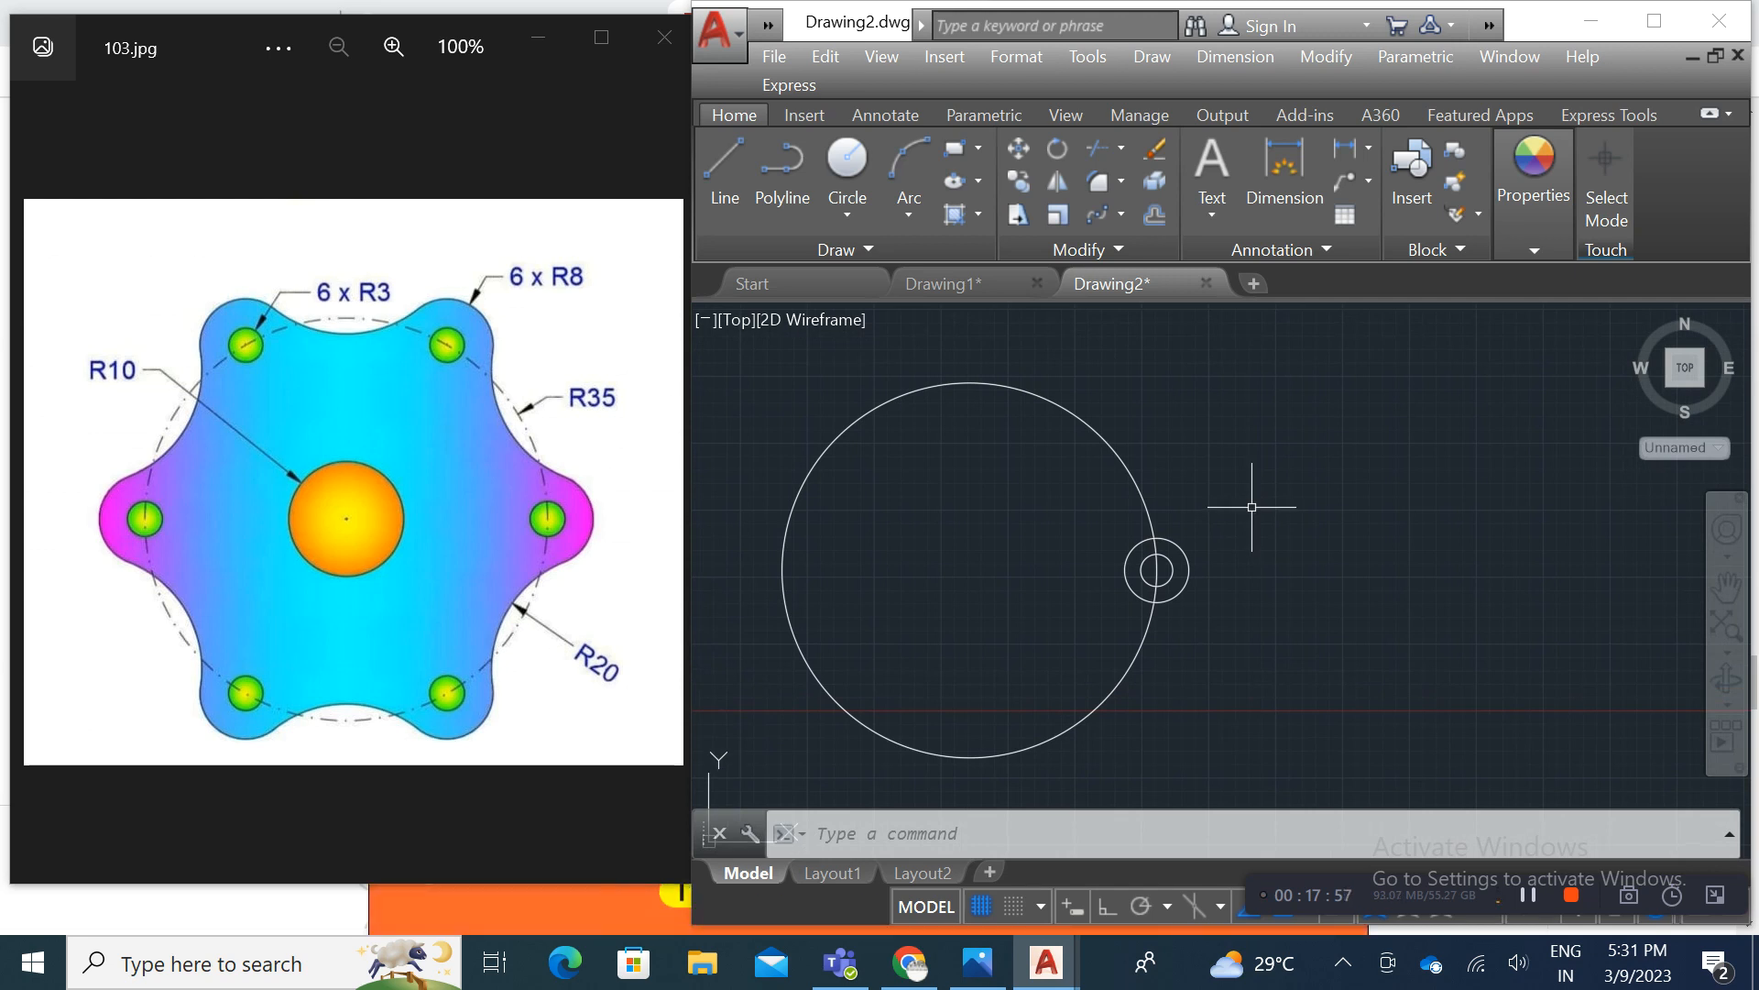
{"action": "left_click", "coordinate": [1157, 59]}
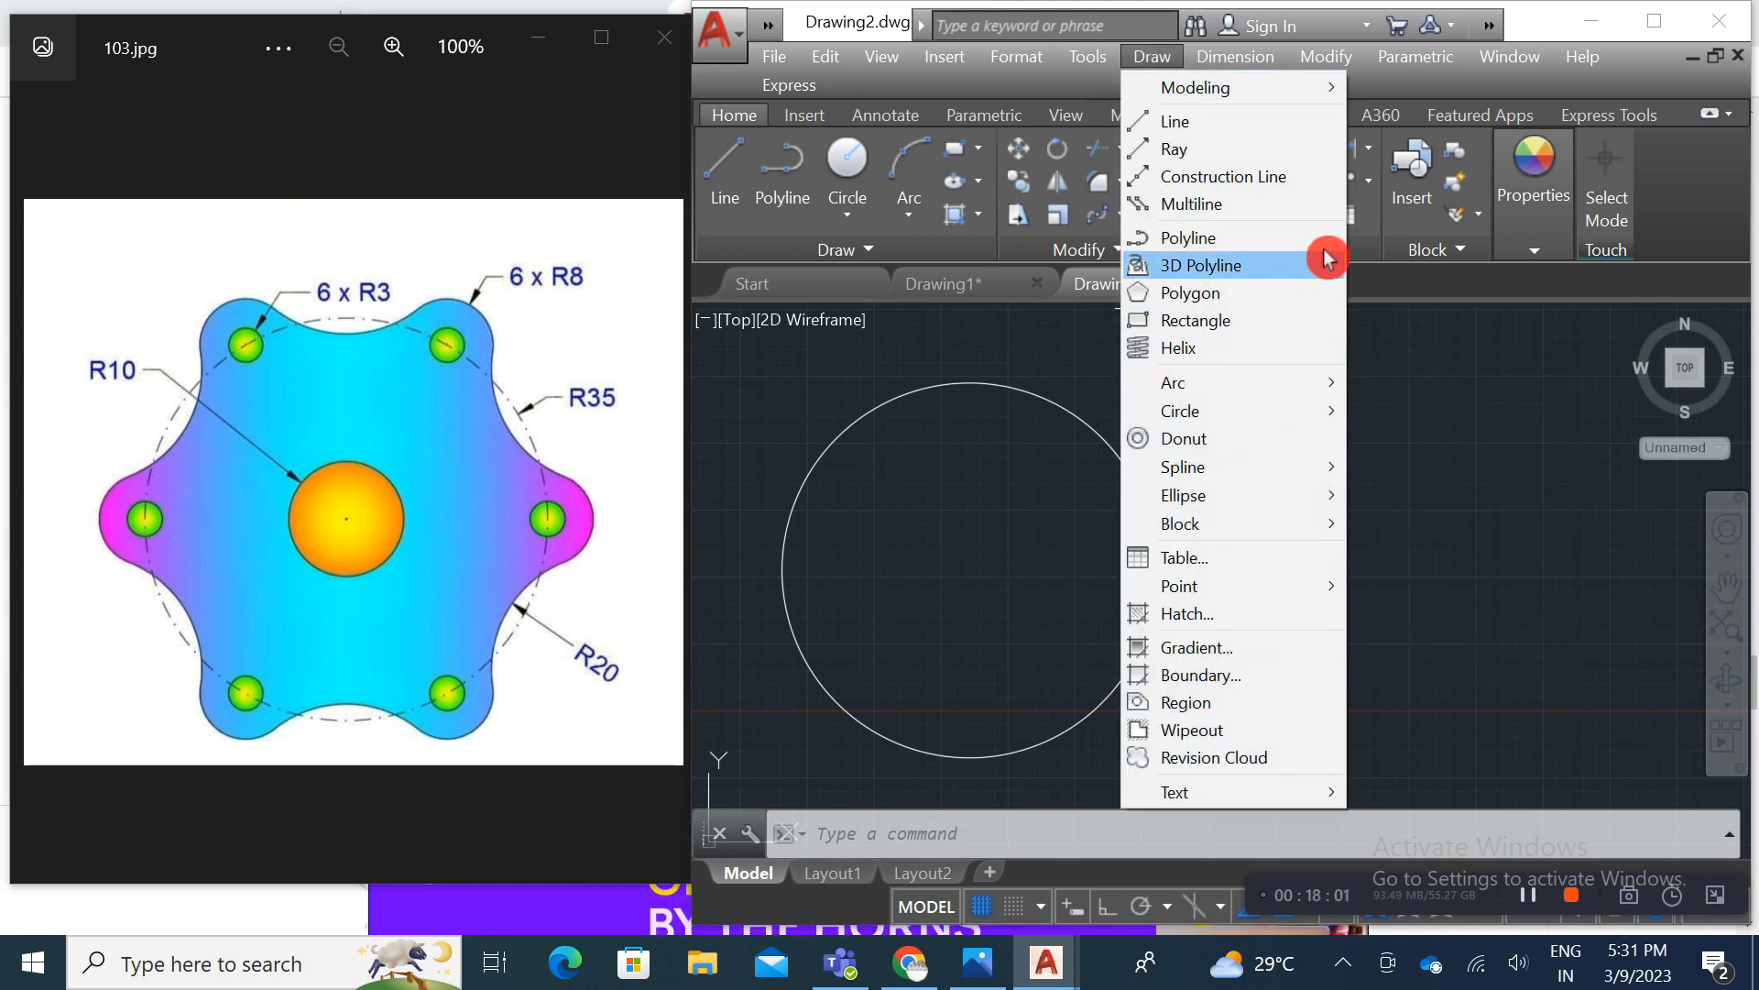
{"action": "mouse_move", "coordinate": [1326, 57]}
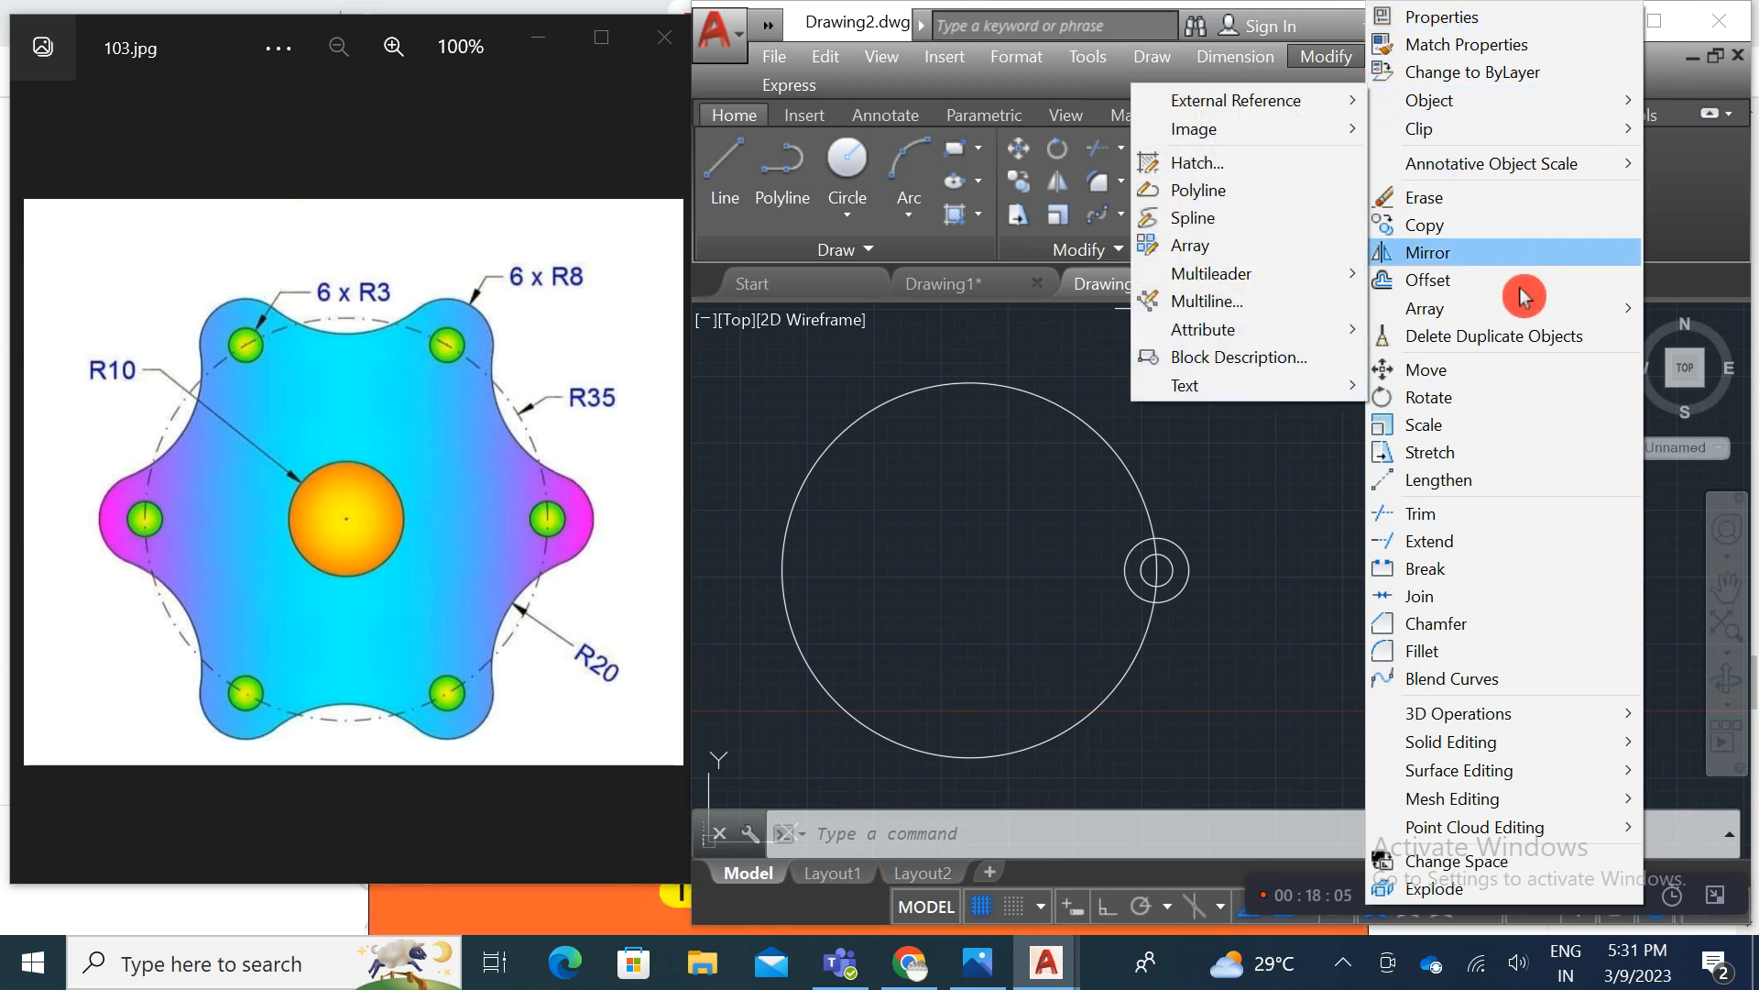
{"action": "mouse_move", "coordinate": [1540, 330]}
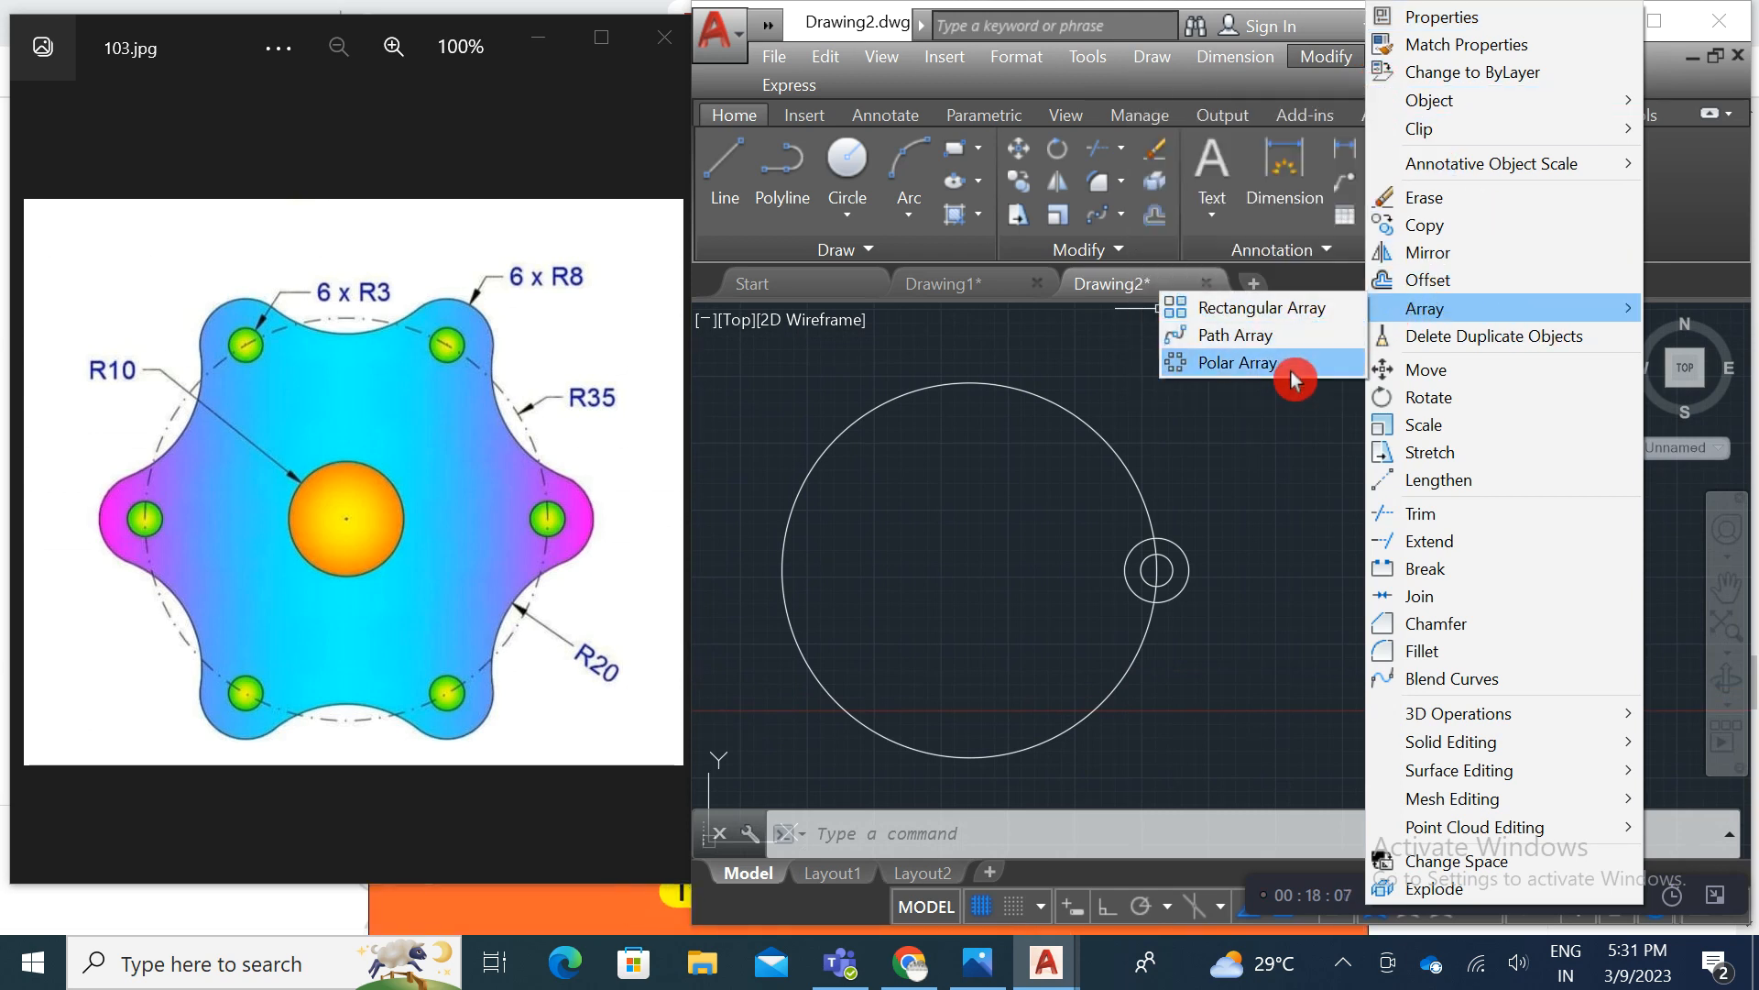
{"action": "left_click", "coordinate": [1137, 233]}
{"action": "left_click", "coordinate": [1121, 213]}
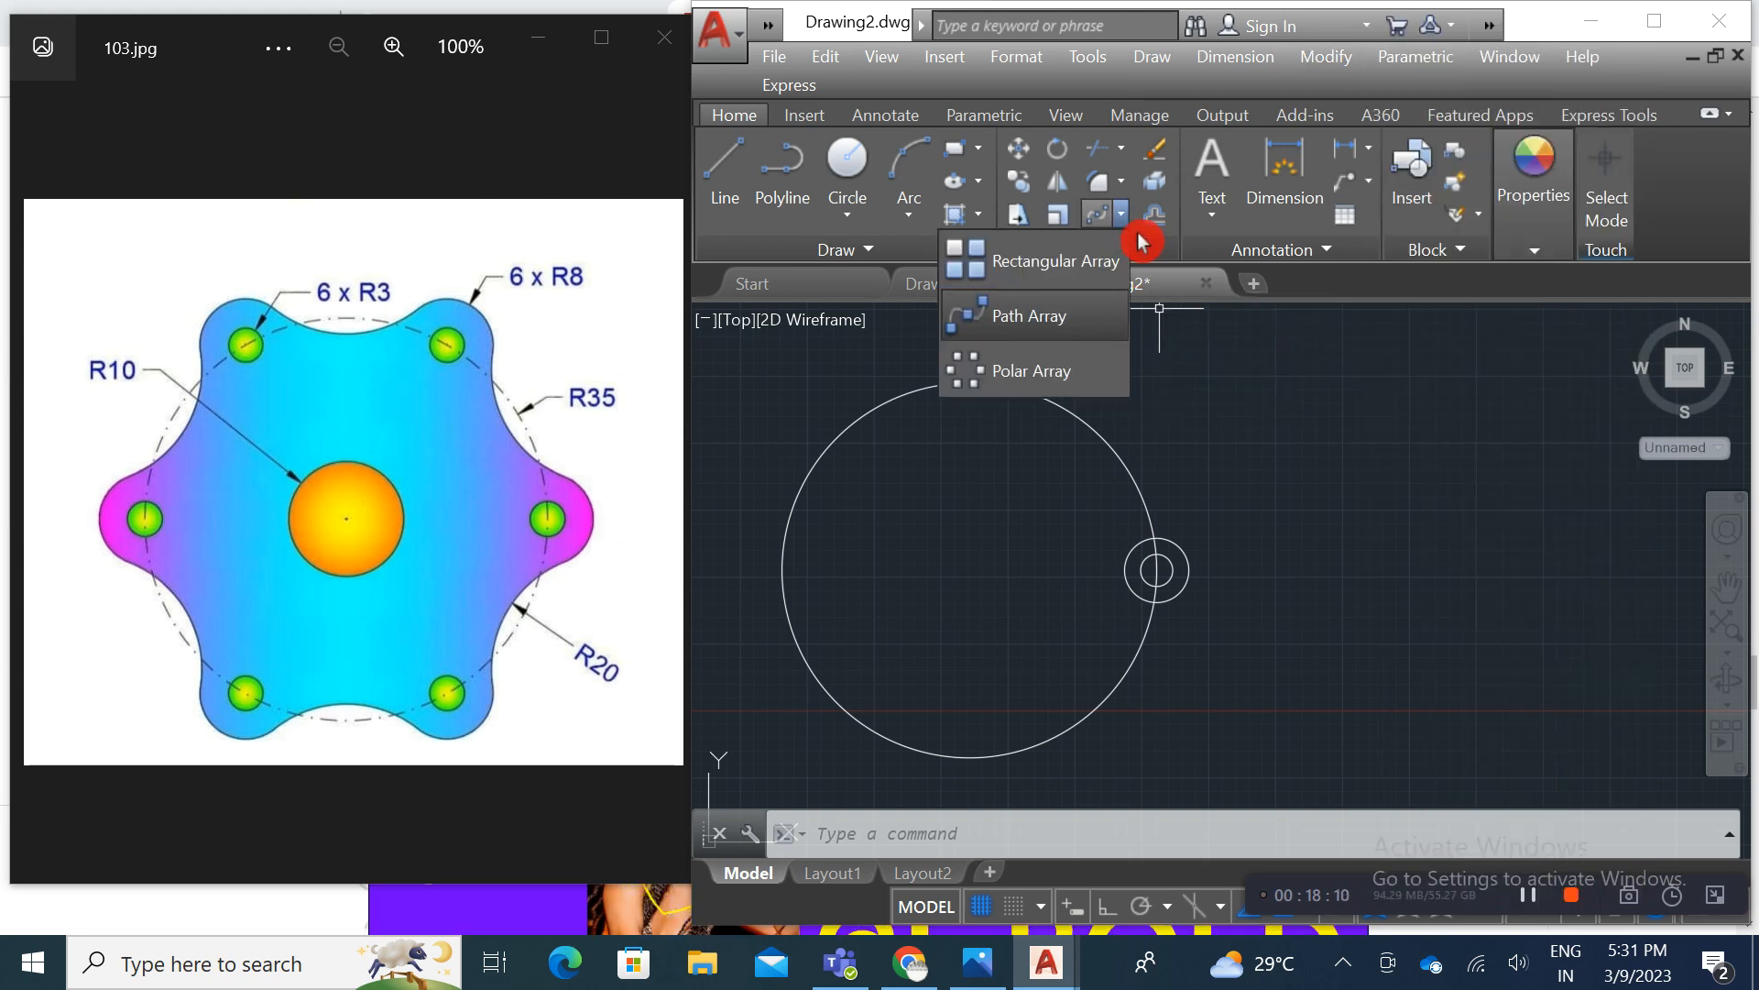
{"action": "left_click", "coordinate": [1067, 388]}
{"action": "left_click", "coordinate": [1232, 519]}
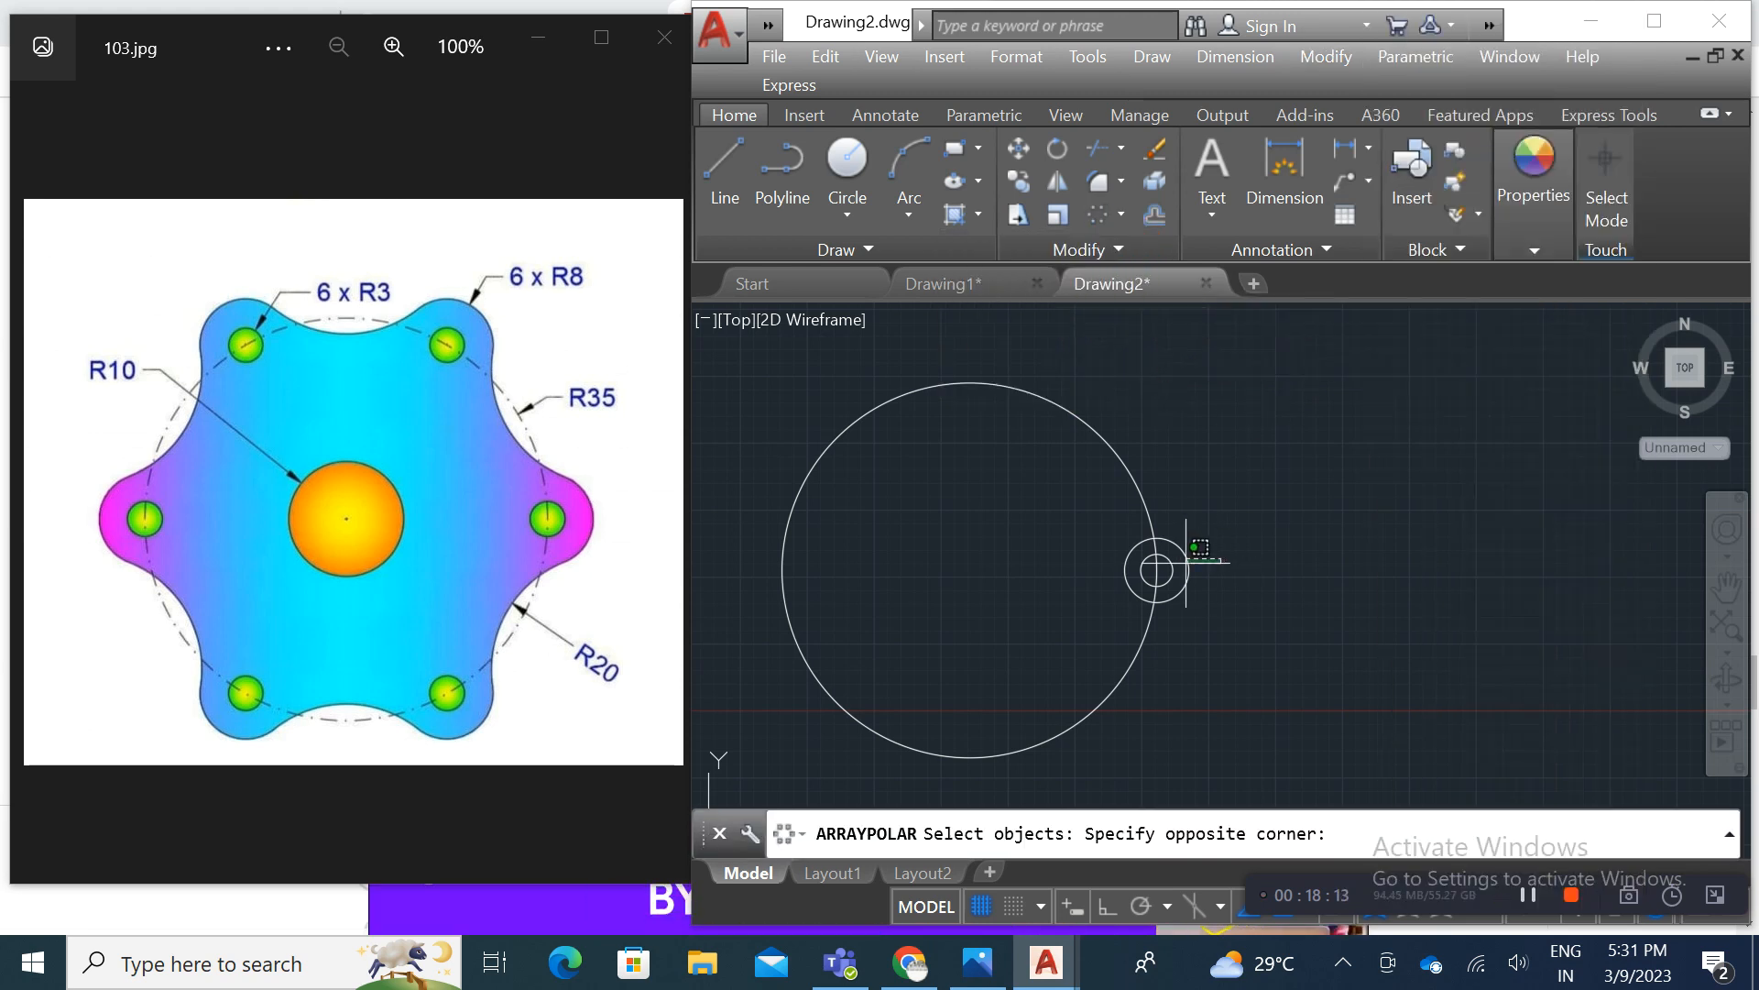
{"action": "left_click", "coordinate": [1123, 613]}
{"action": "key", "text": "Return"}
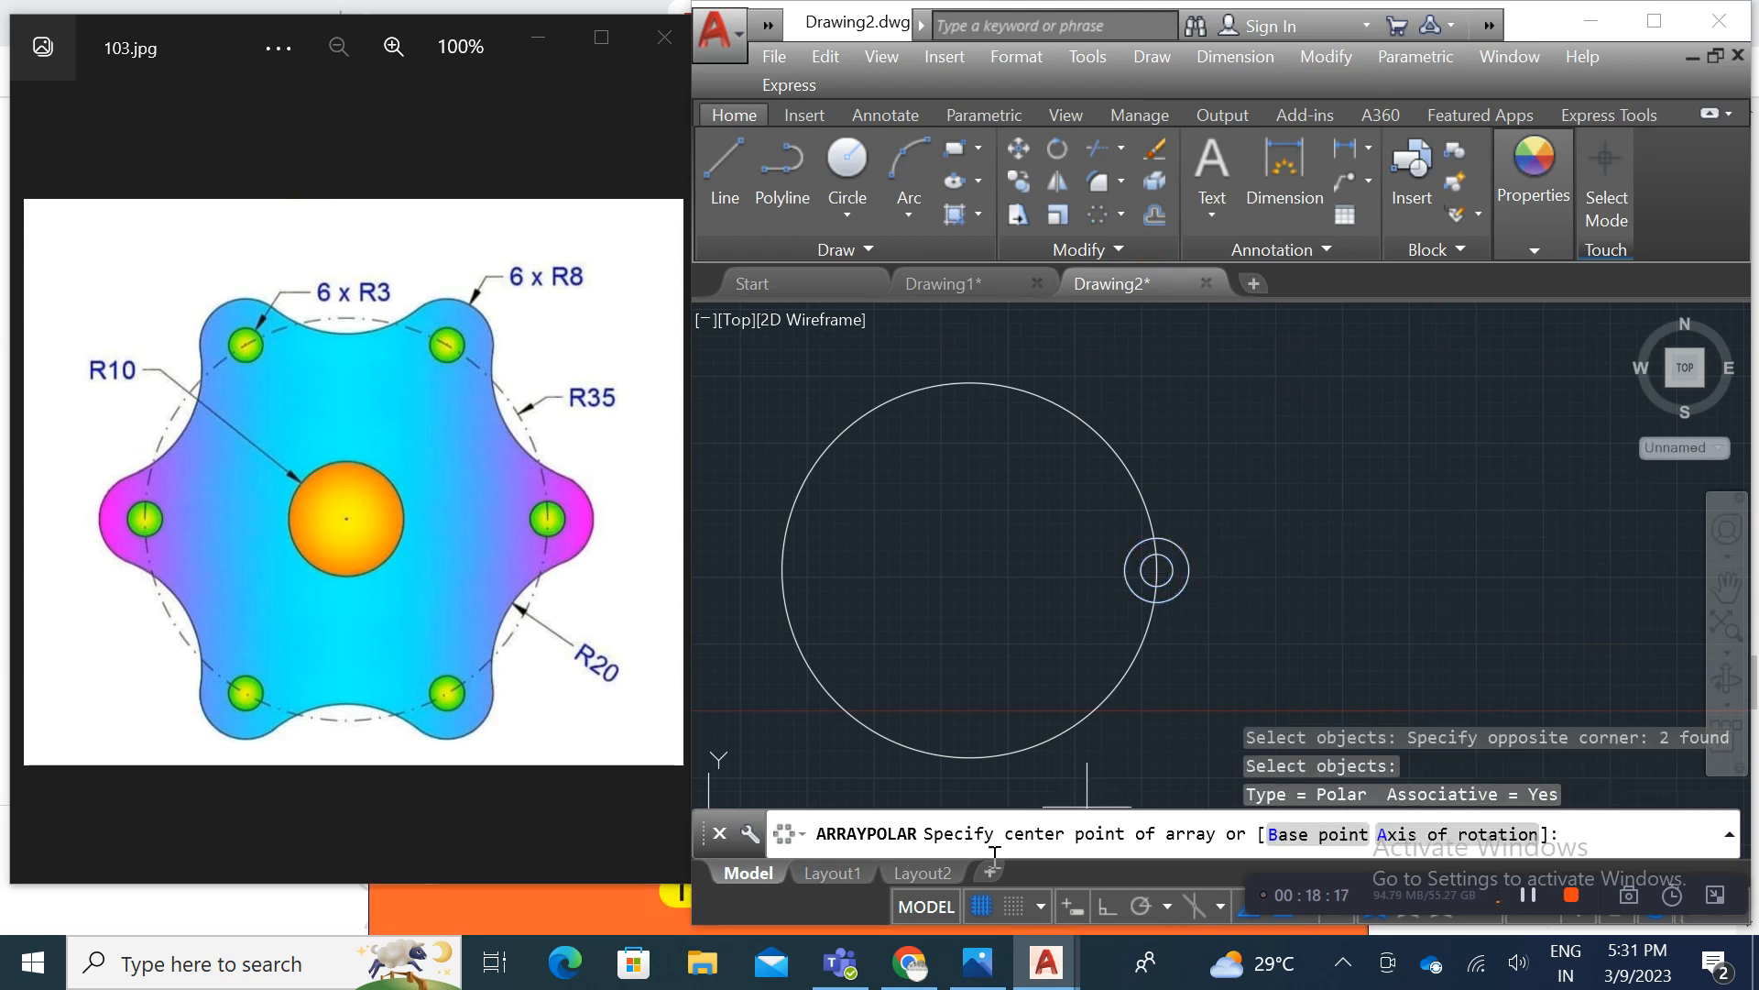
{"action": "left_click", "coordinate": [970, 569]}
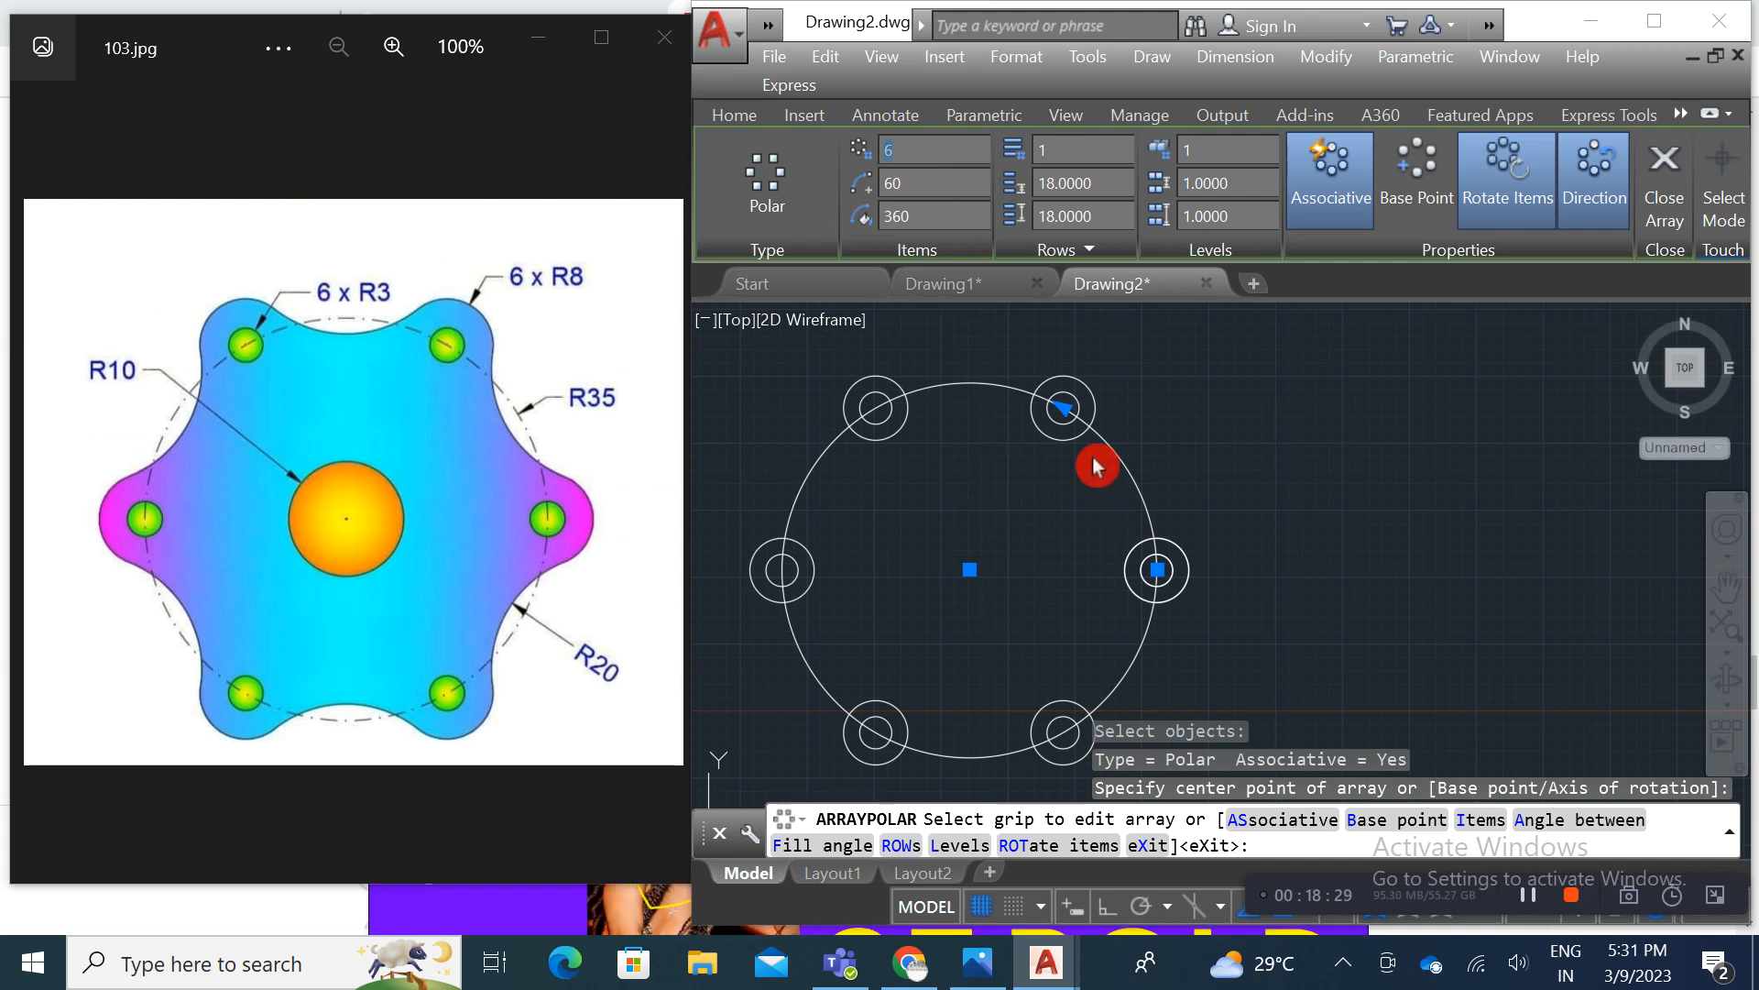
Step: Make the polar array non-associative and end the array command
{"action": "key", "text": "alt+m"}
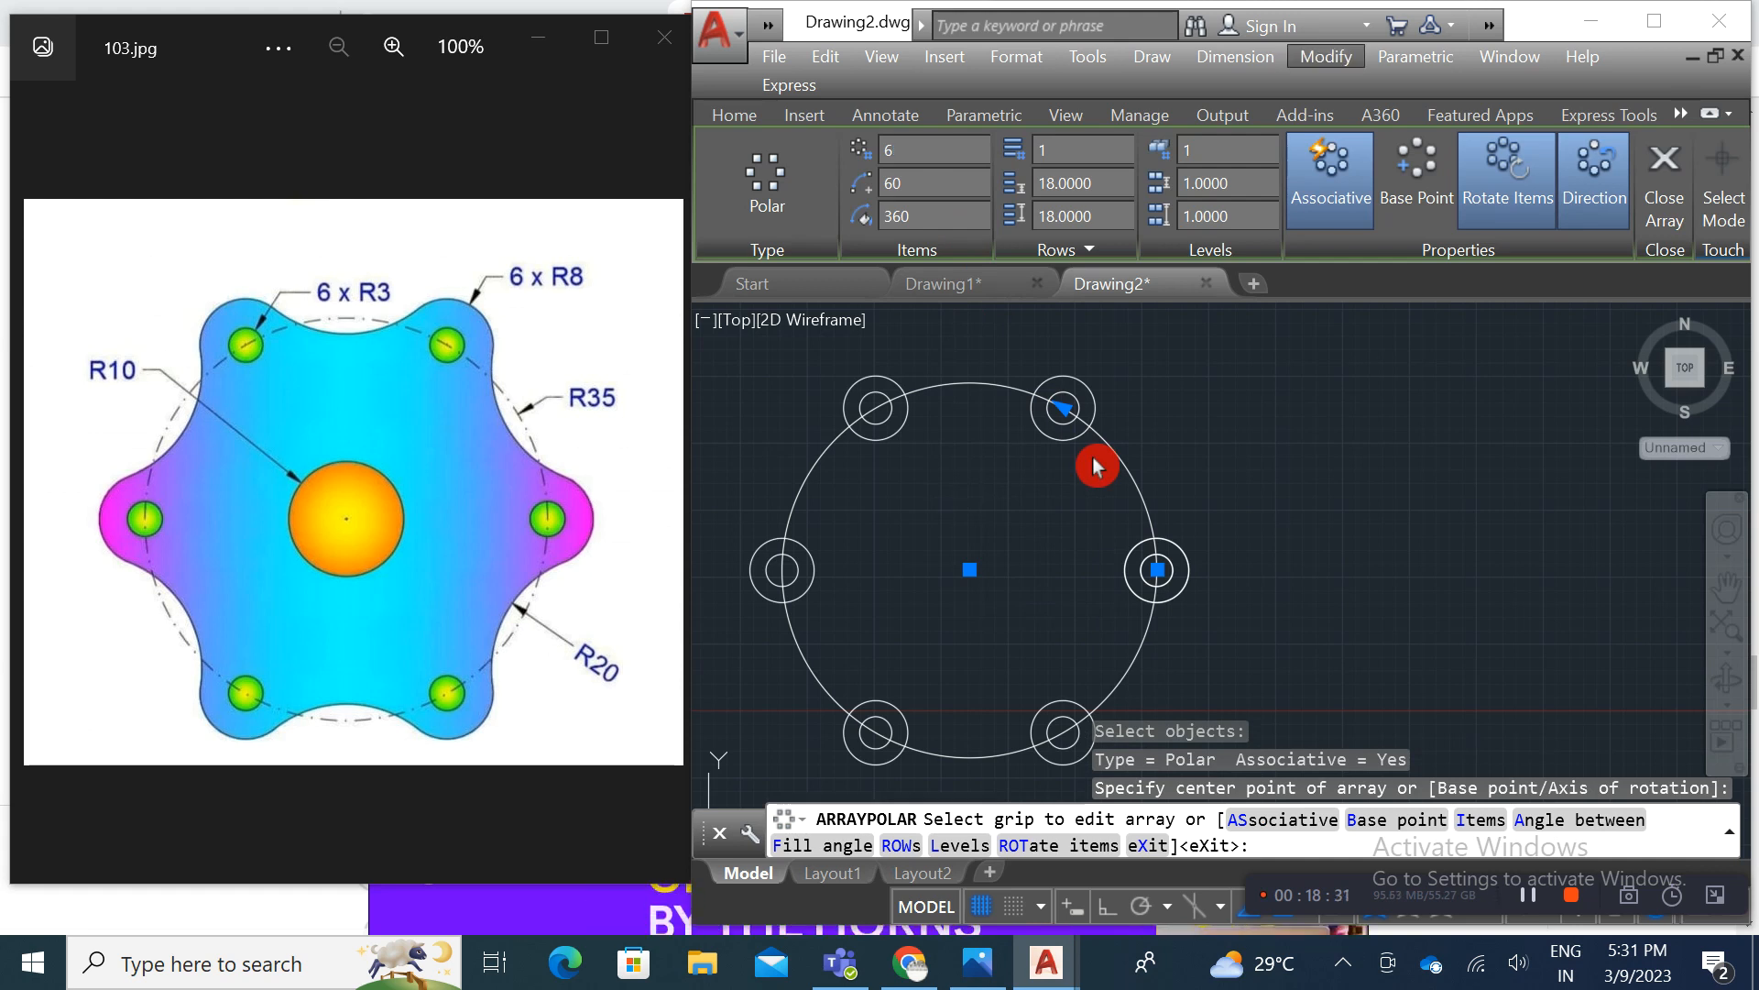
{"action": "middle_click_drag", "start_coordinate": [1151, 476], "coordinate": [1207, 437]}
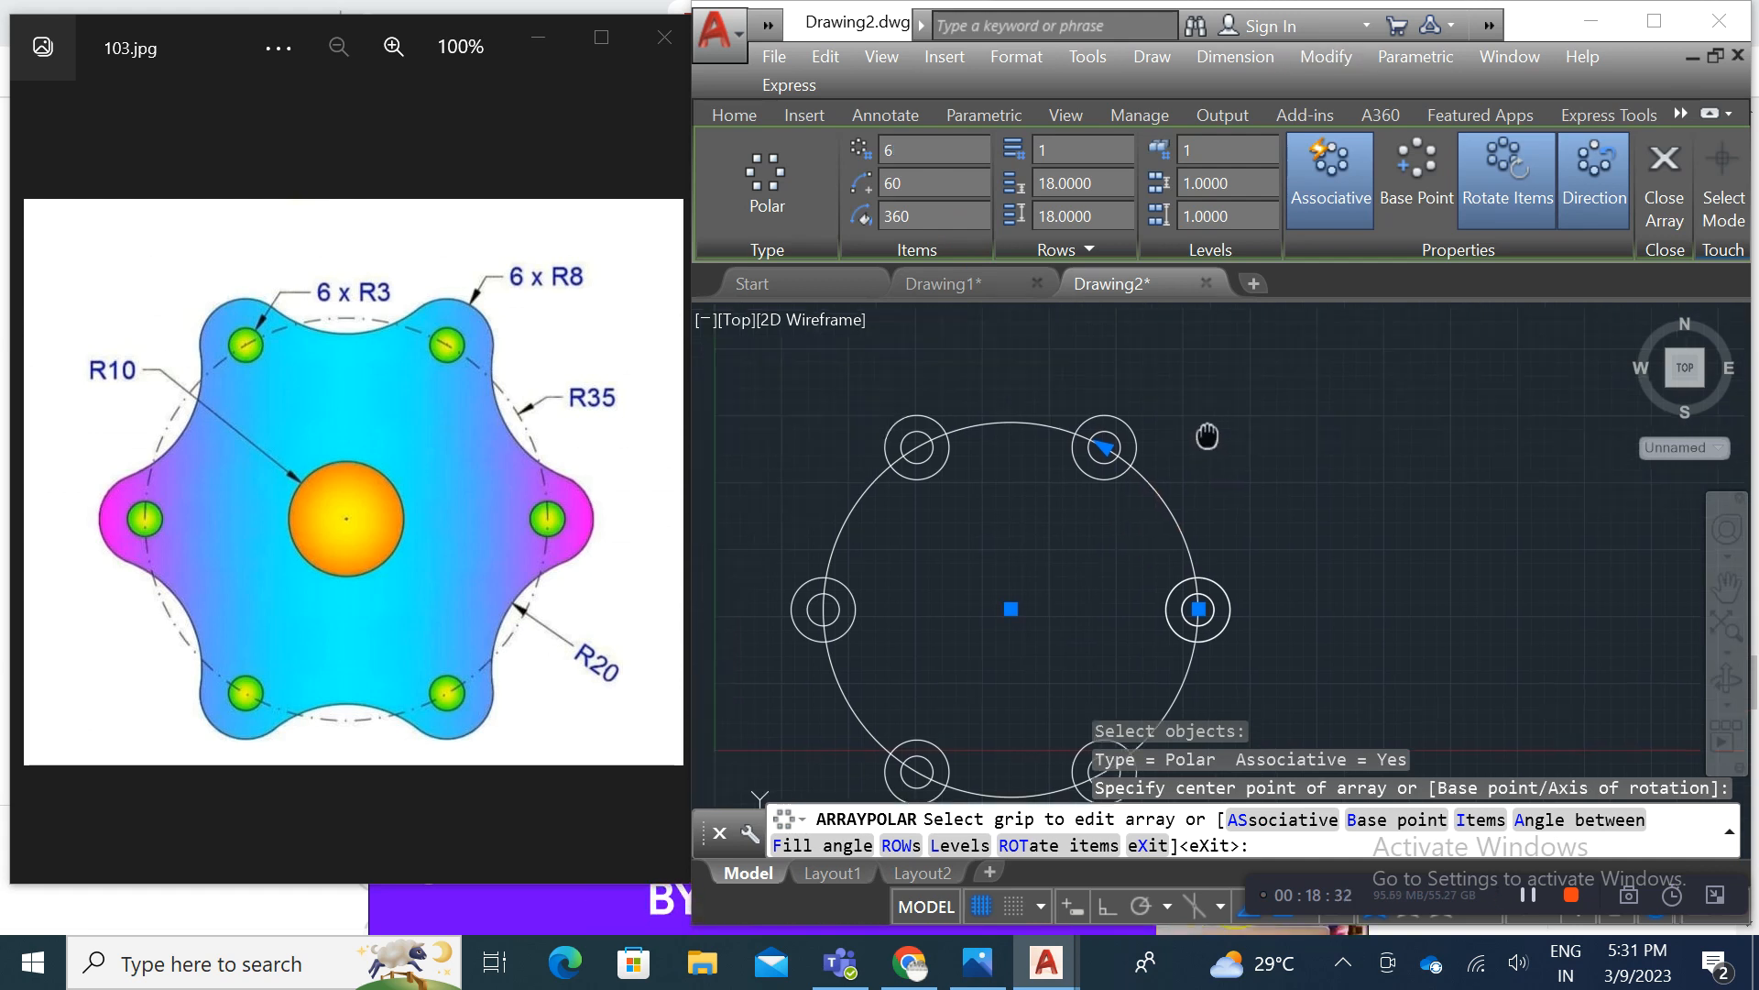
{"action": "left_click", "coordinate": [1346, 213]}
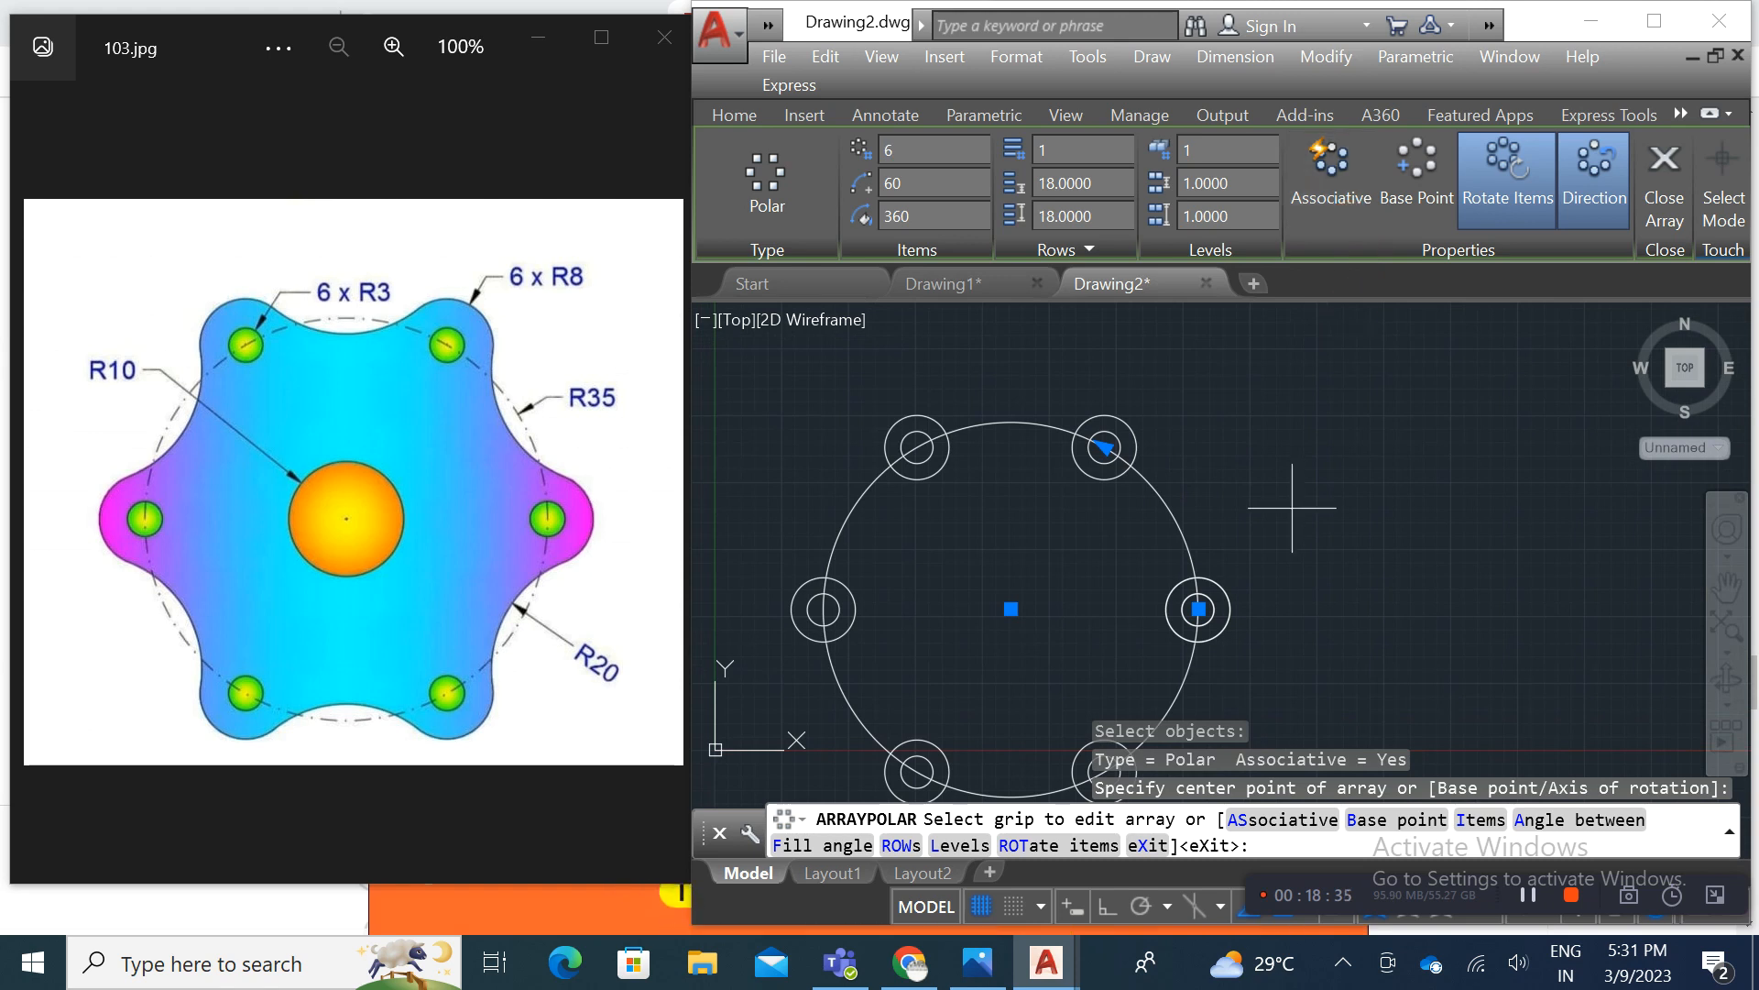
{"action": "middle_click_drag", "start_coordinate": [1230, 573], "coordinate": [1205, 544]}
{"action": "scroll", "coordinate": [1220, 533], "scroll_direction": "down", "scroll_amount": 1}
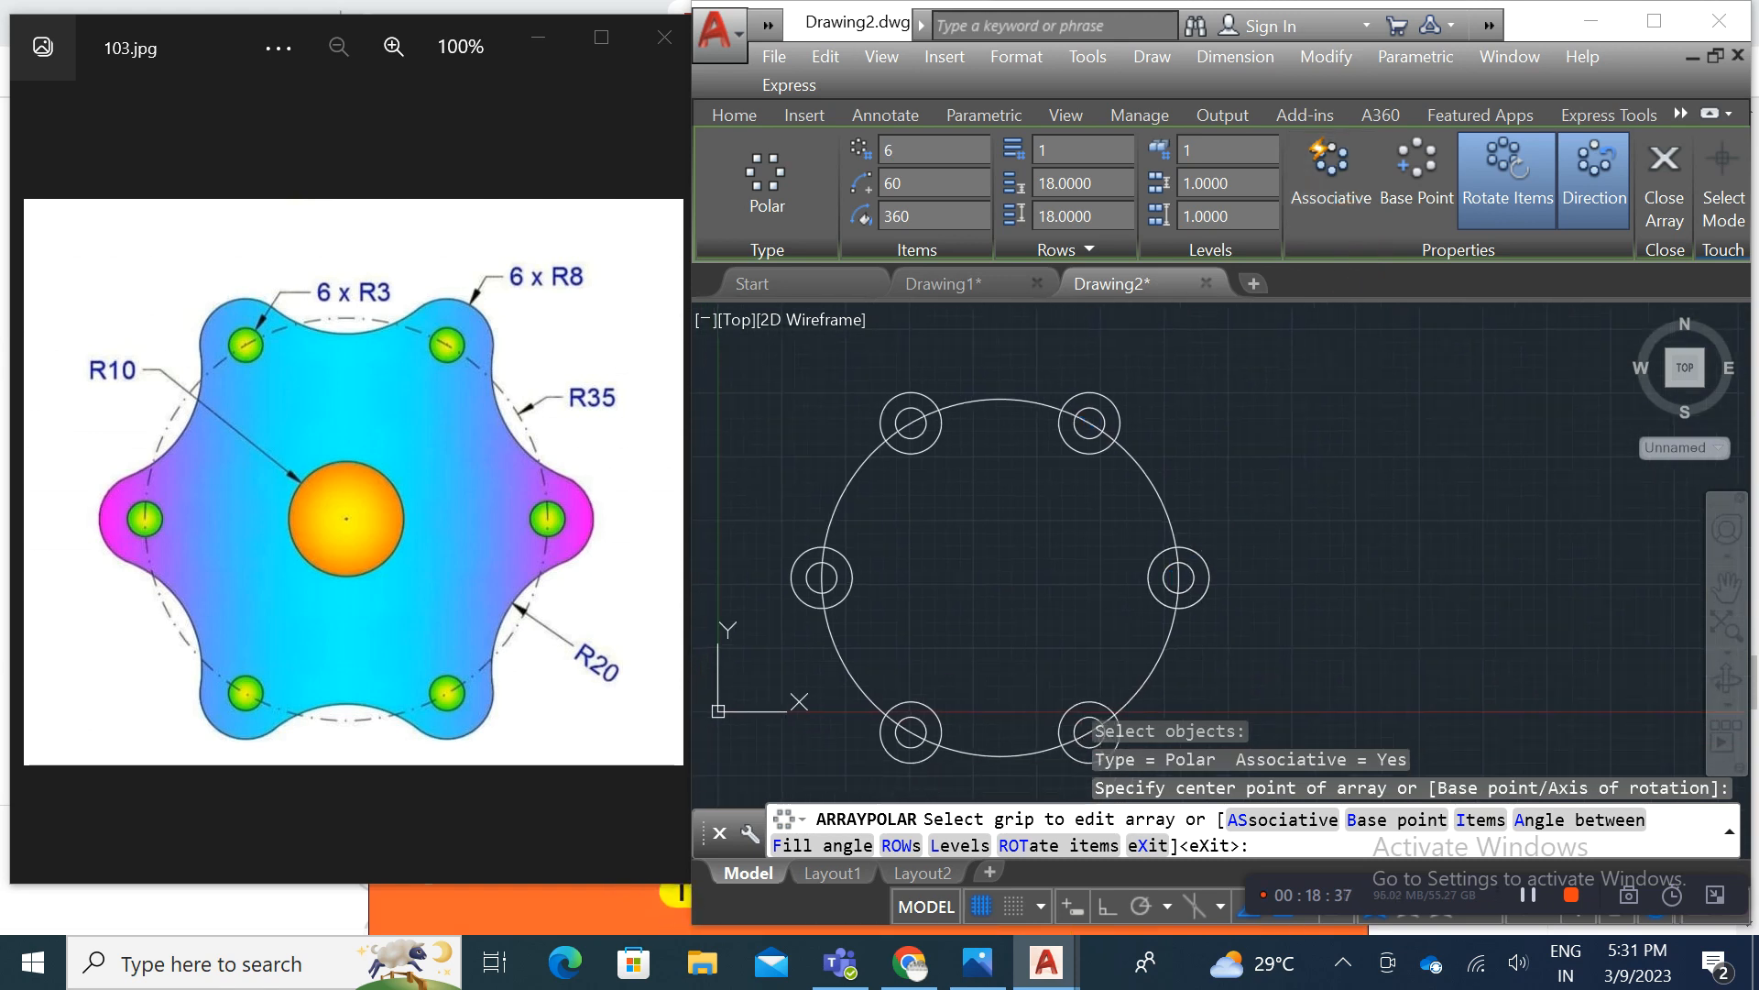
{"action": "key", "text": "Escape"}
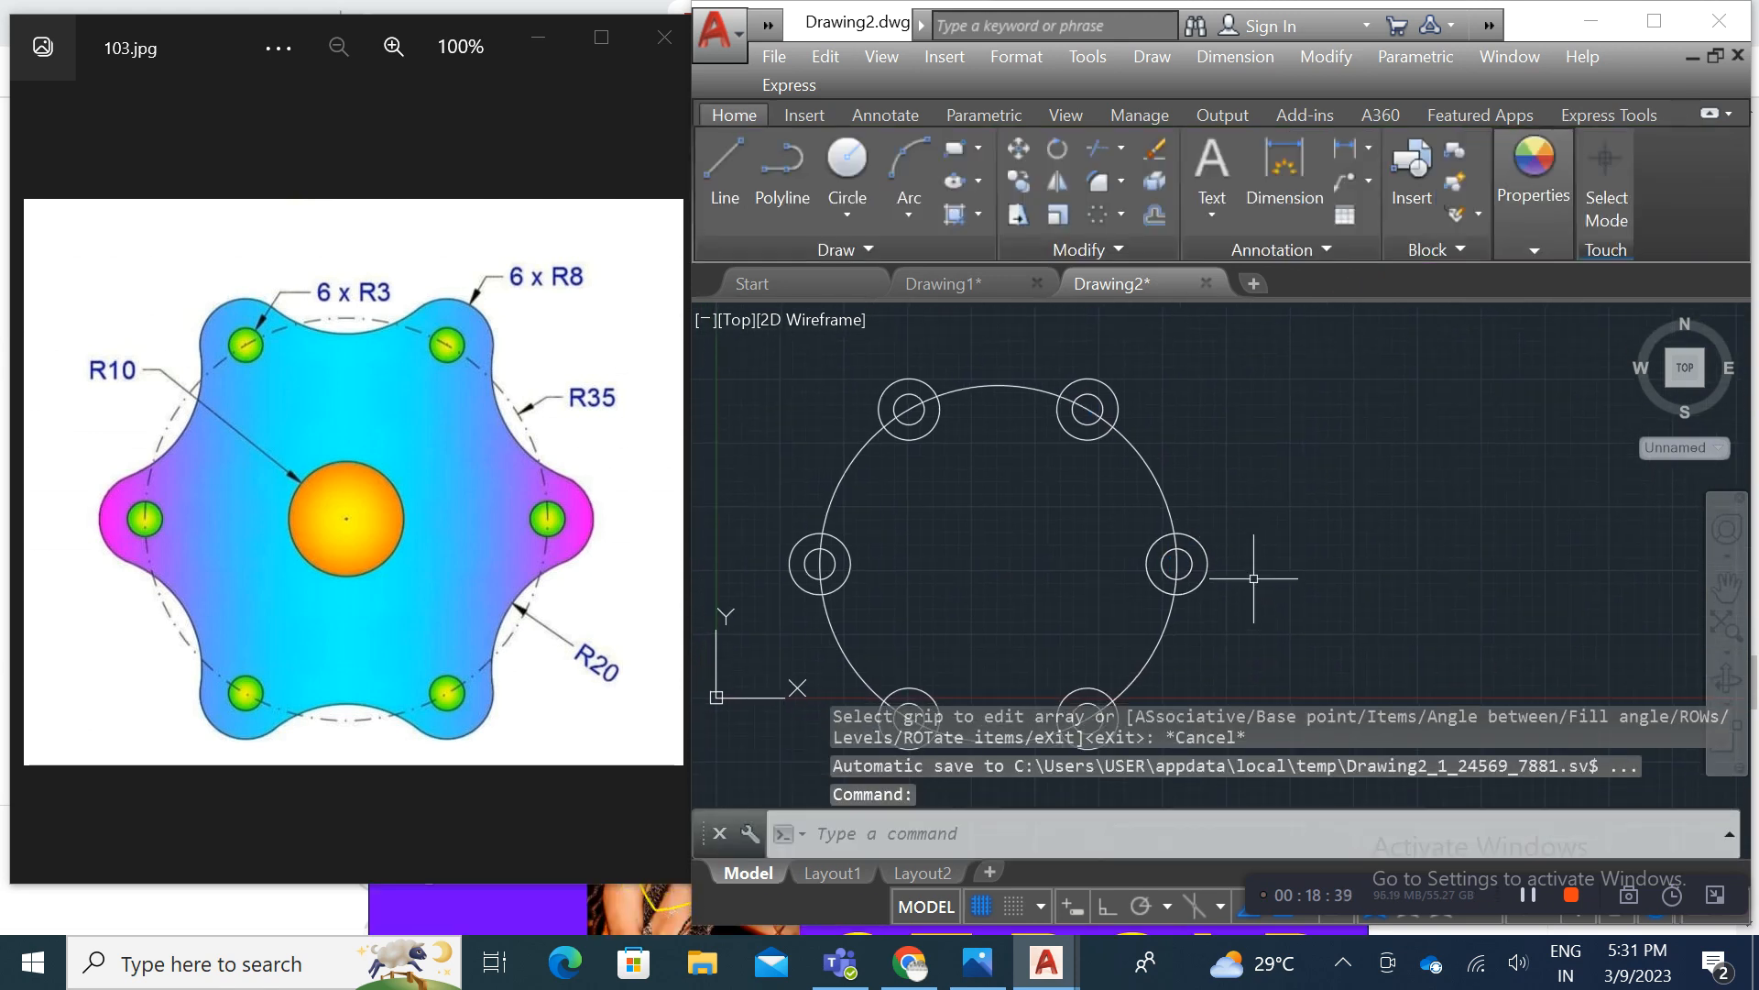
Step: Erase the radius 35 base circle, keeping the six pairs of concentric circles
{"action": "middle_click_drag", "start_coordinate": [1210, 549], "coordinate": [1222, 500]}
{"action": "scroll", "coordinate": [1221, 501], "scroll_direction": "down", "scroll_amount": 1}
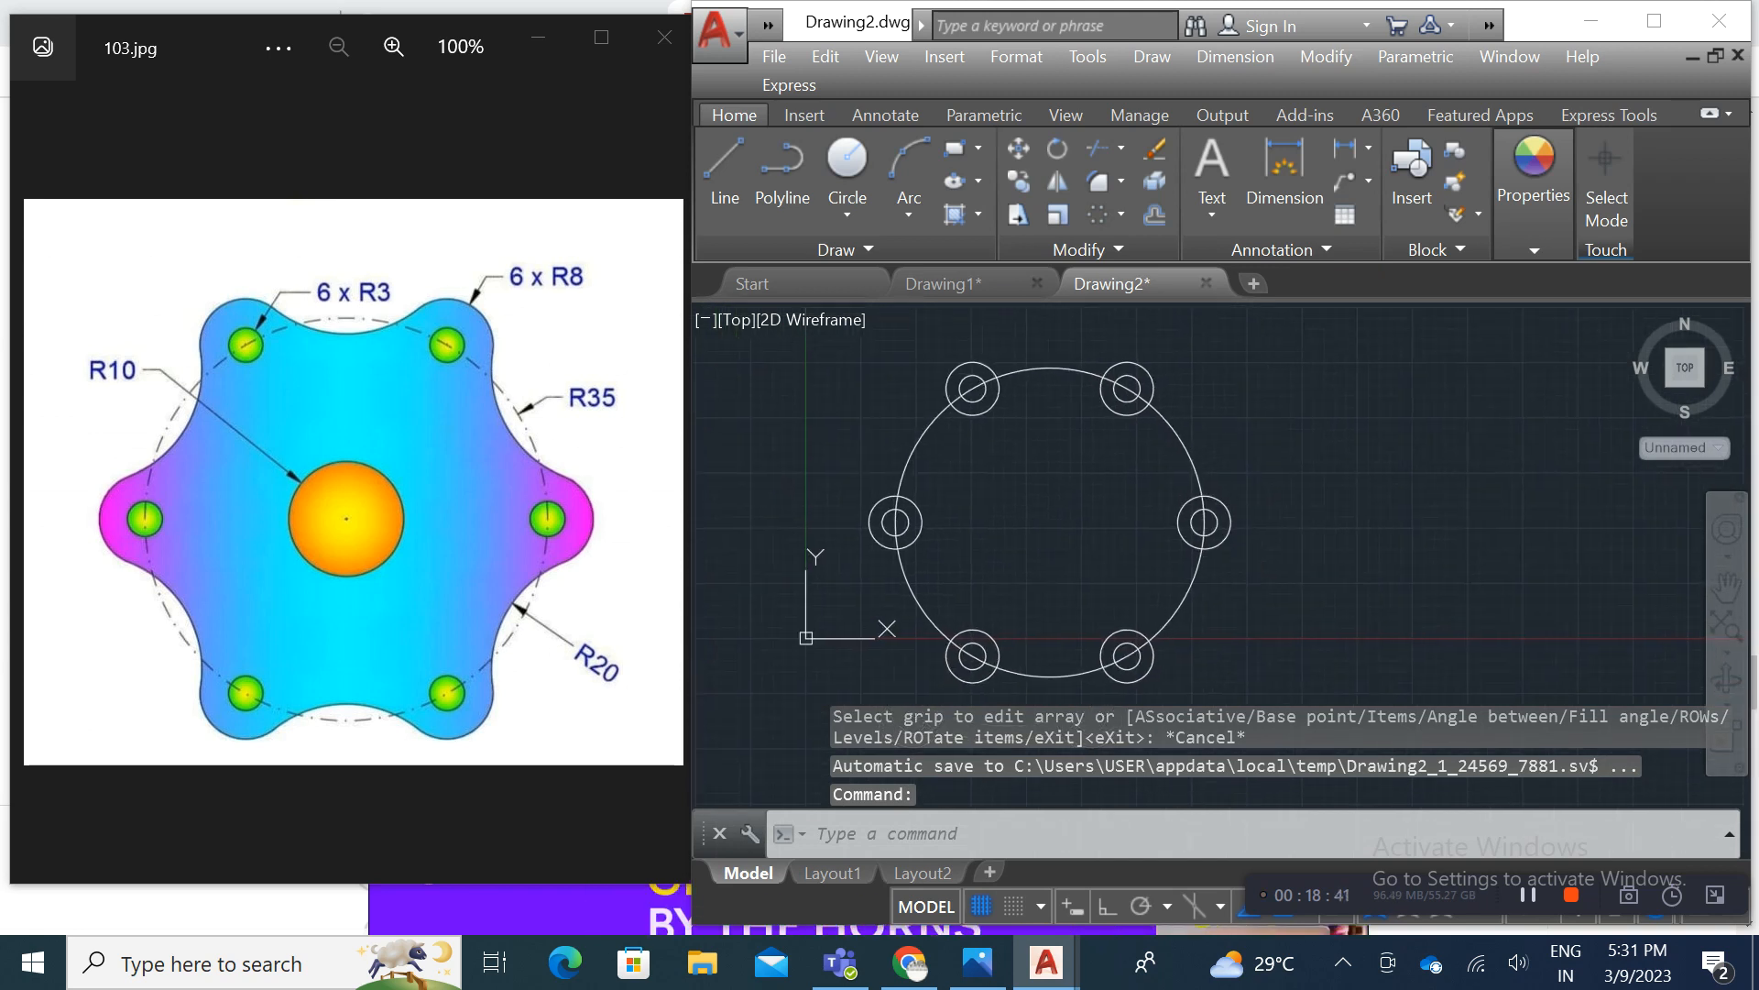
{"action": "left_click", "coordinate": [1228, 419]}
{"action": "left_click", "coordinate": [1173, 462]}
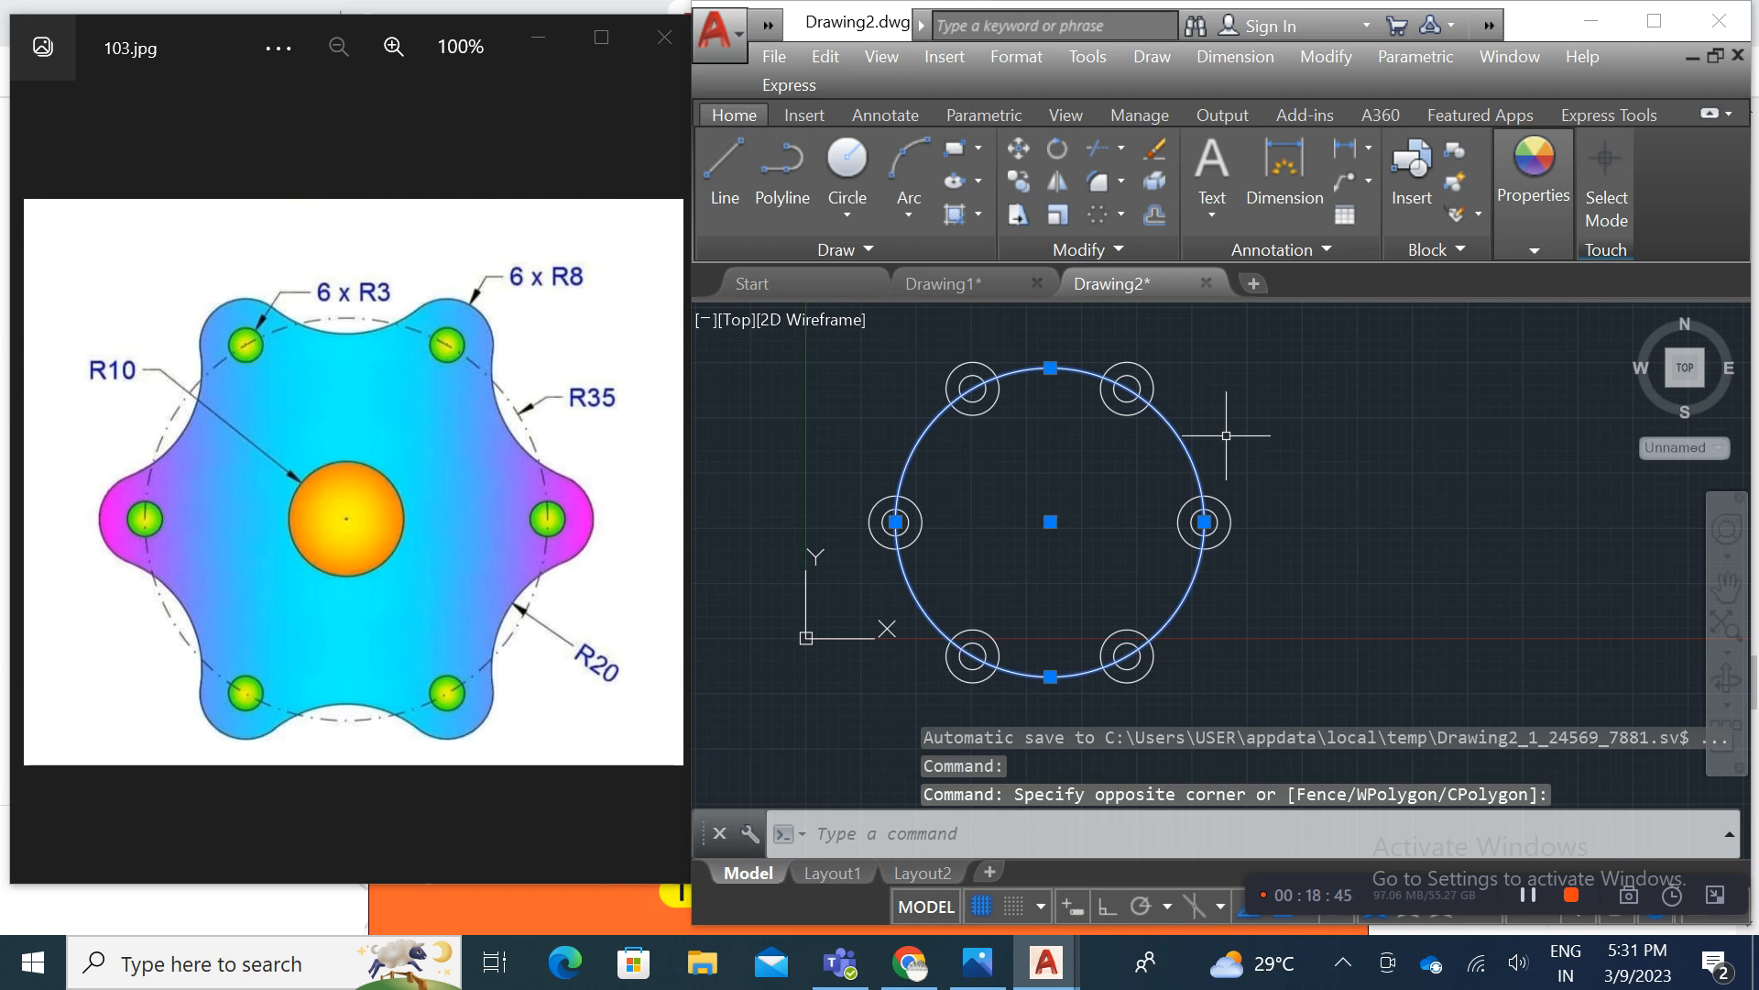
{"action": "key", "text": "Delete"}
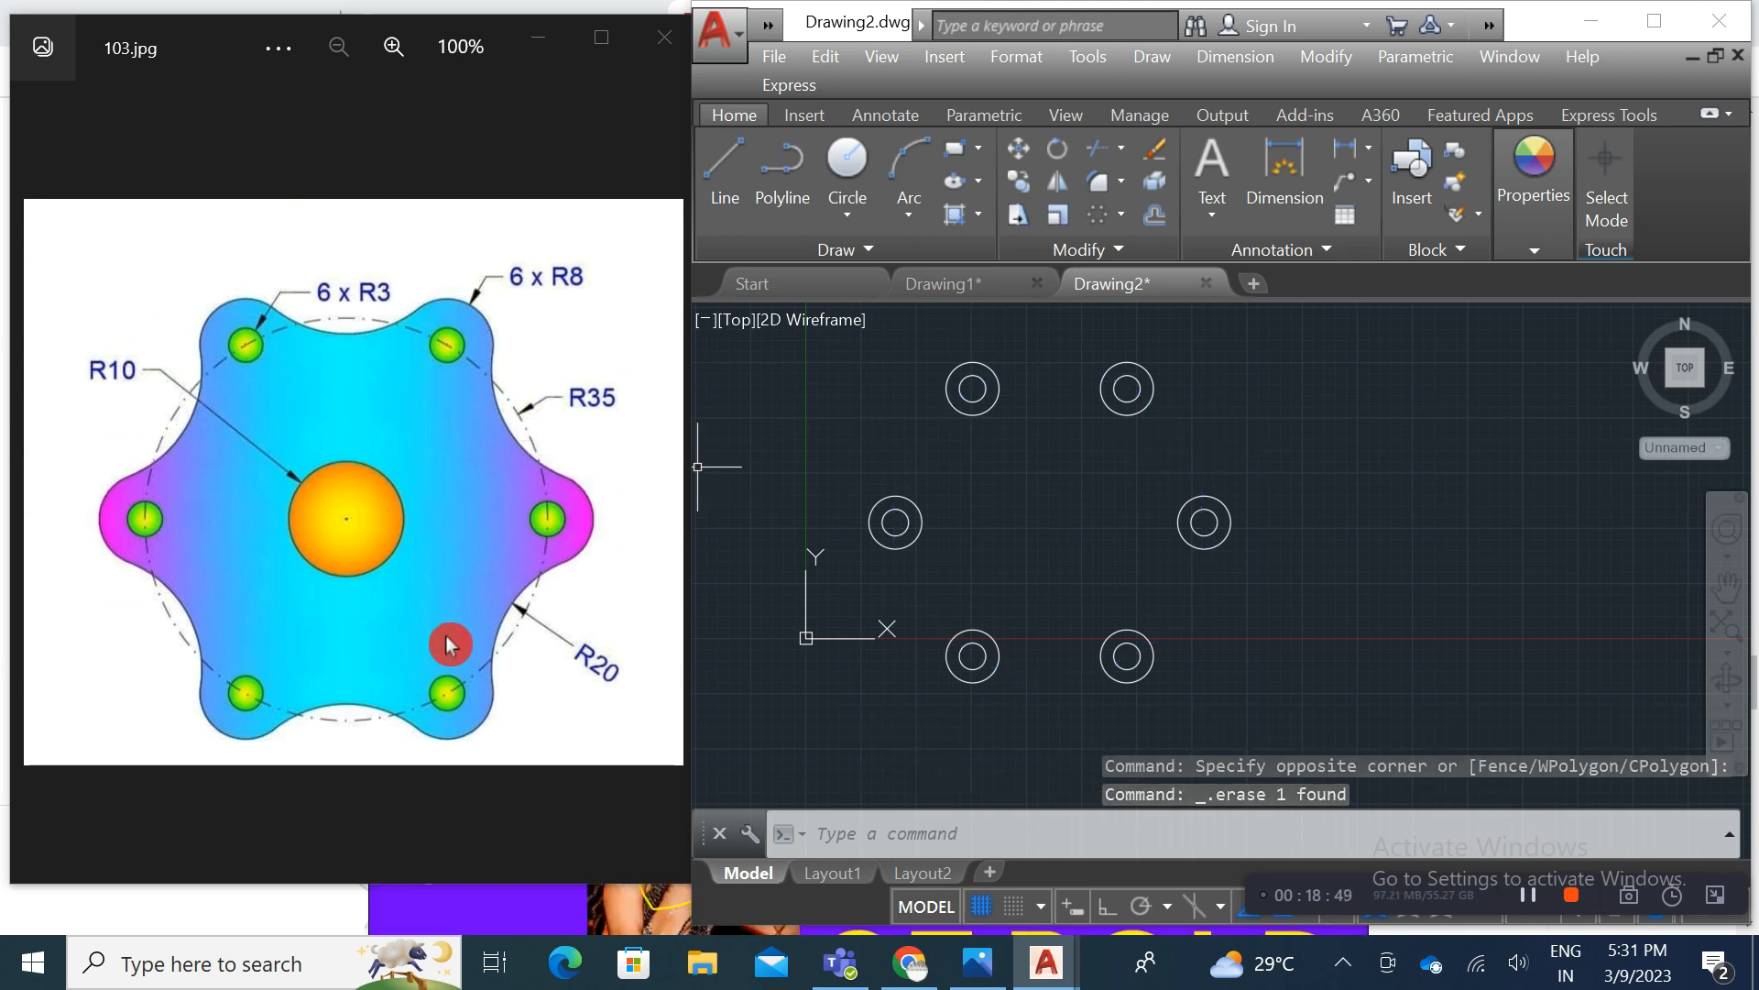
Step: Draw a Tan, Tan, Radius circle of radius 20 touching the outer circles of the right and lower-right lobes
{"action": "middle_click_drag", "start_coordinate": [1029, 577], "coordinate": [1008, 581]}
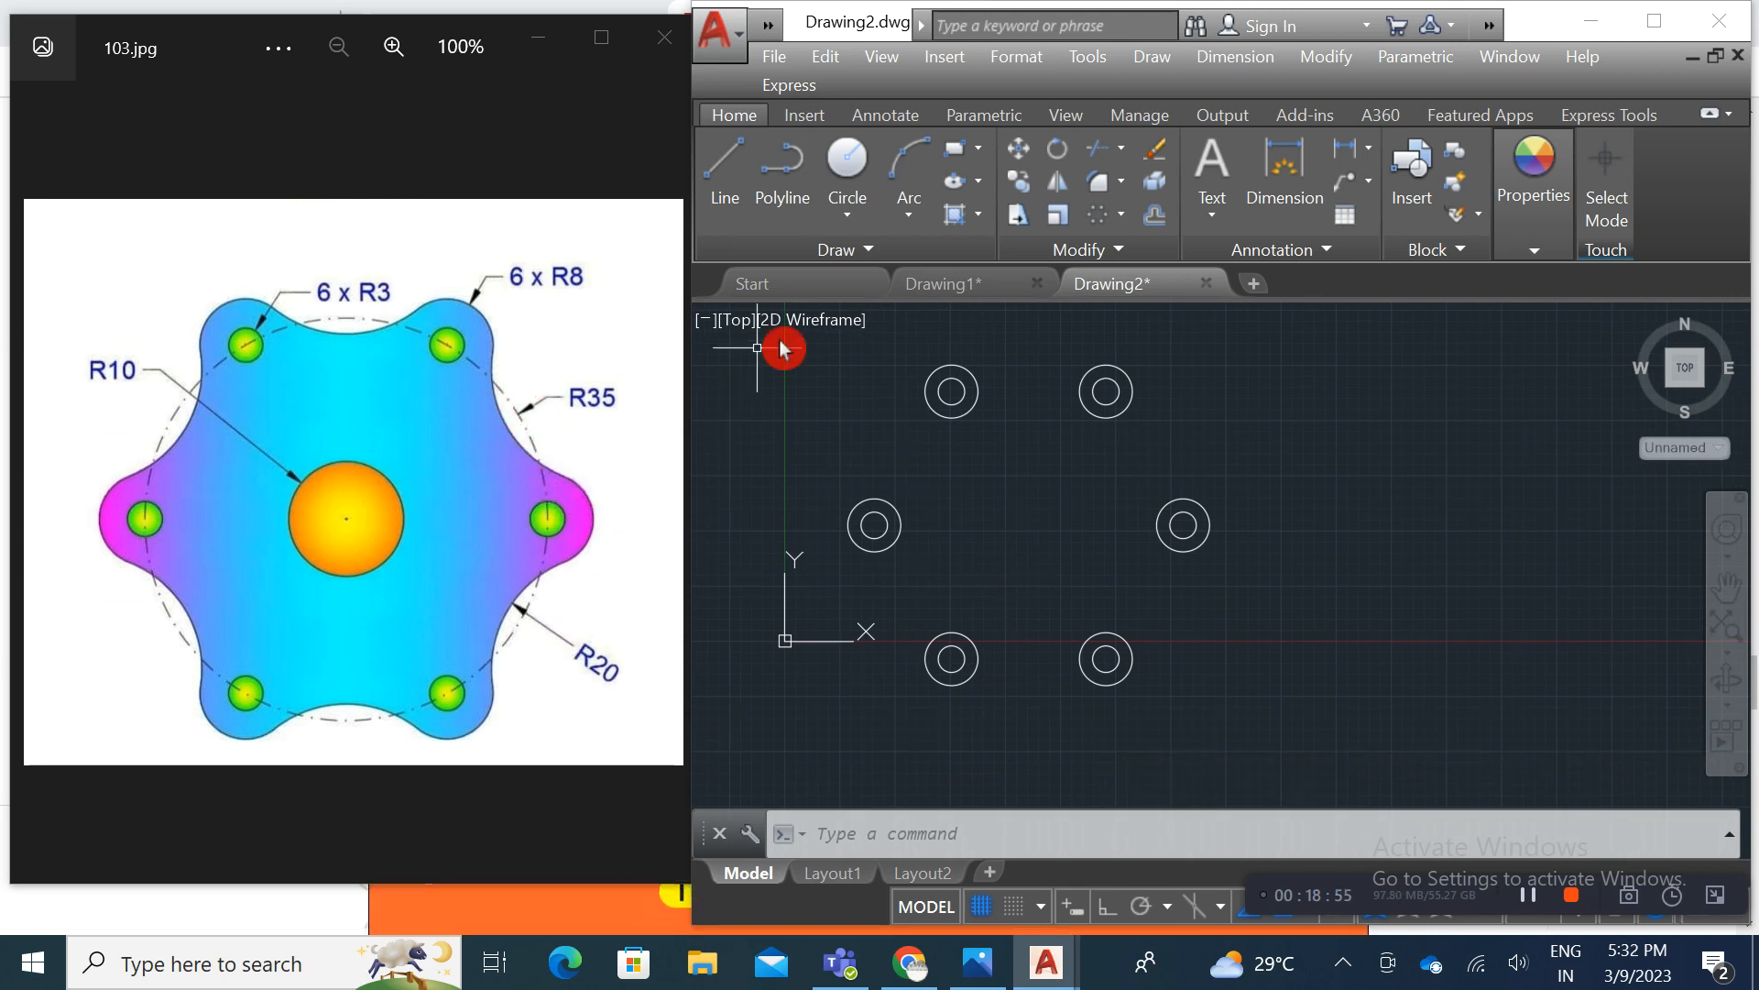
{"action": "left_click", "coordinate": [865, 227]}
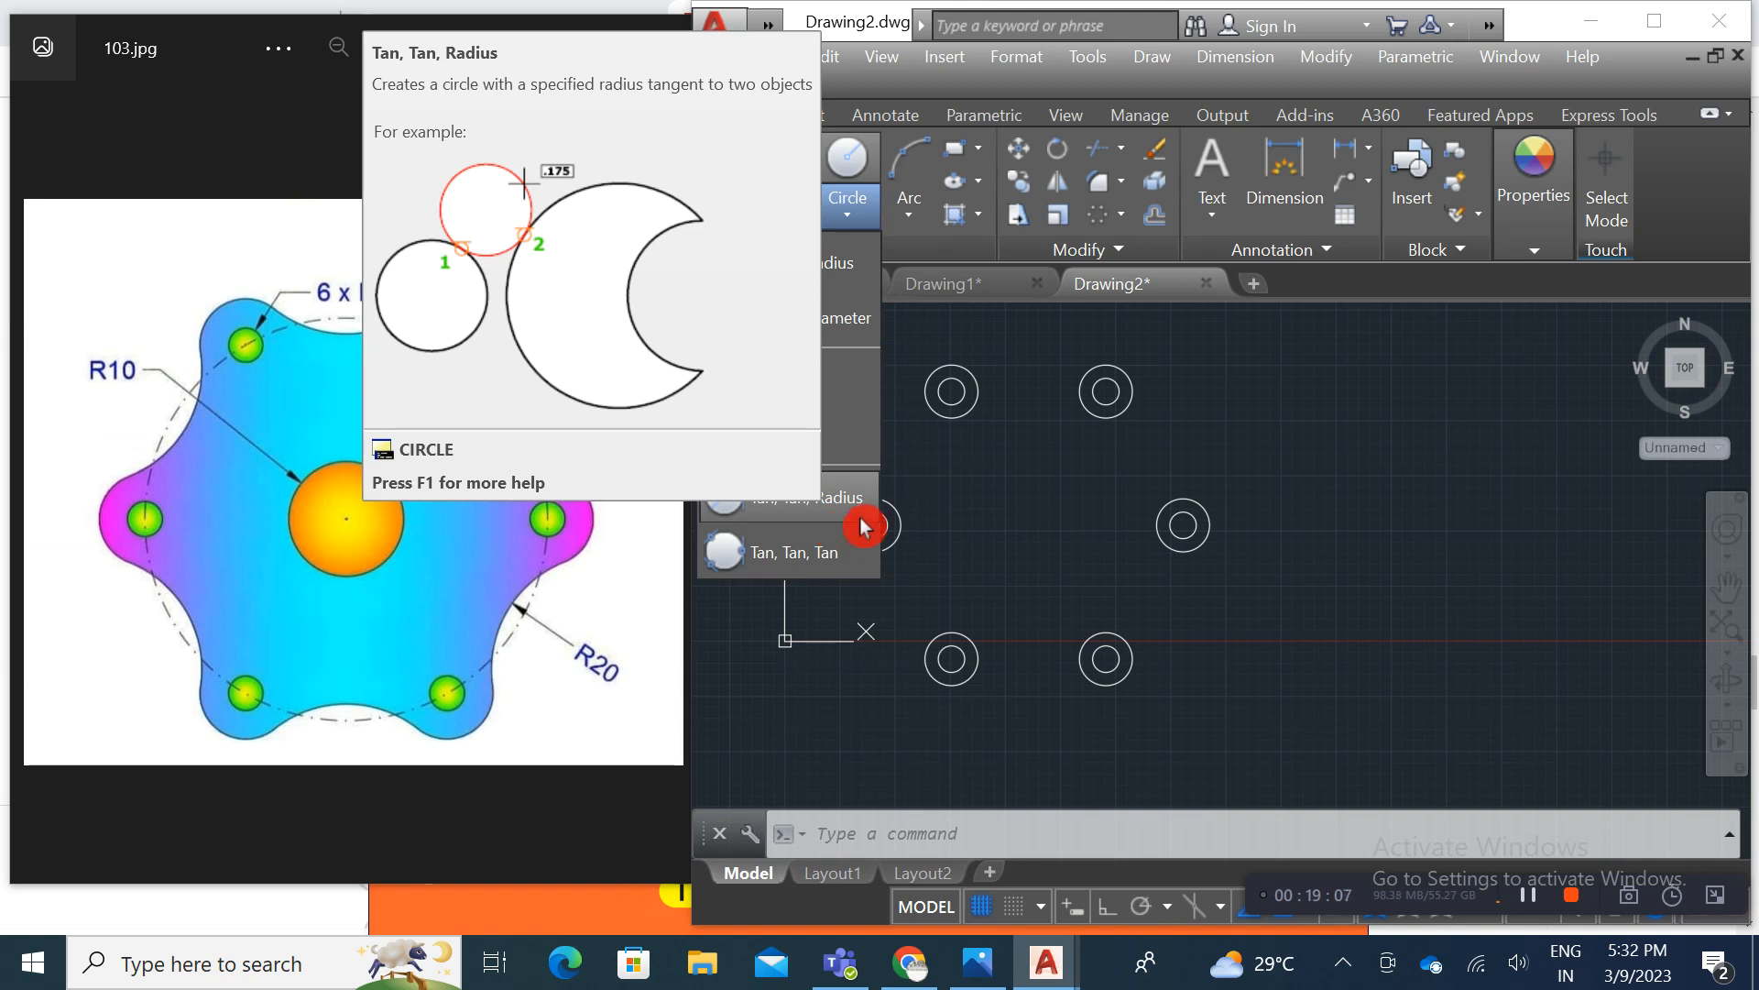
{"action": "left_click", "coordinate": [861, 527]}
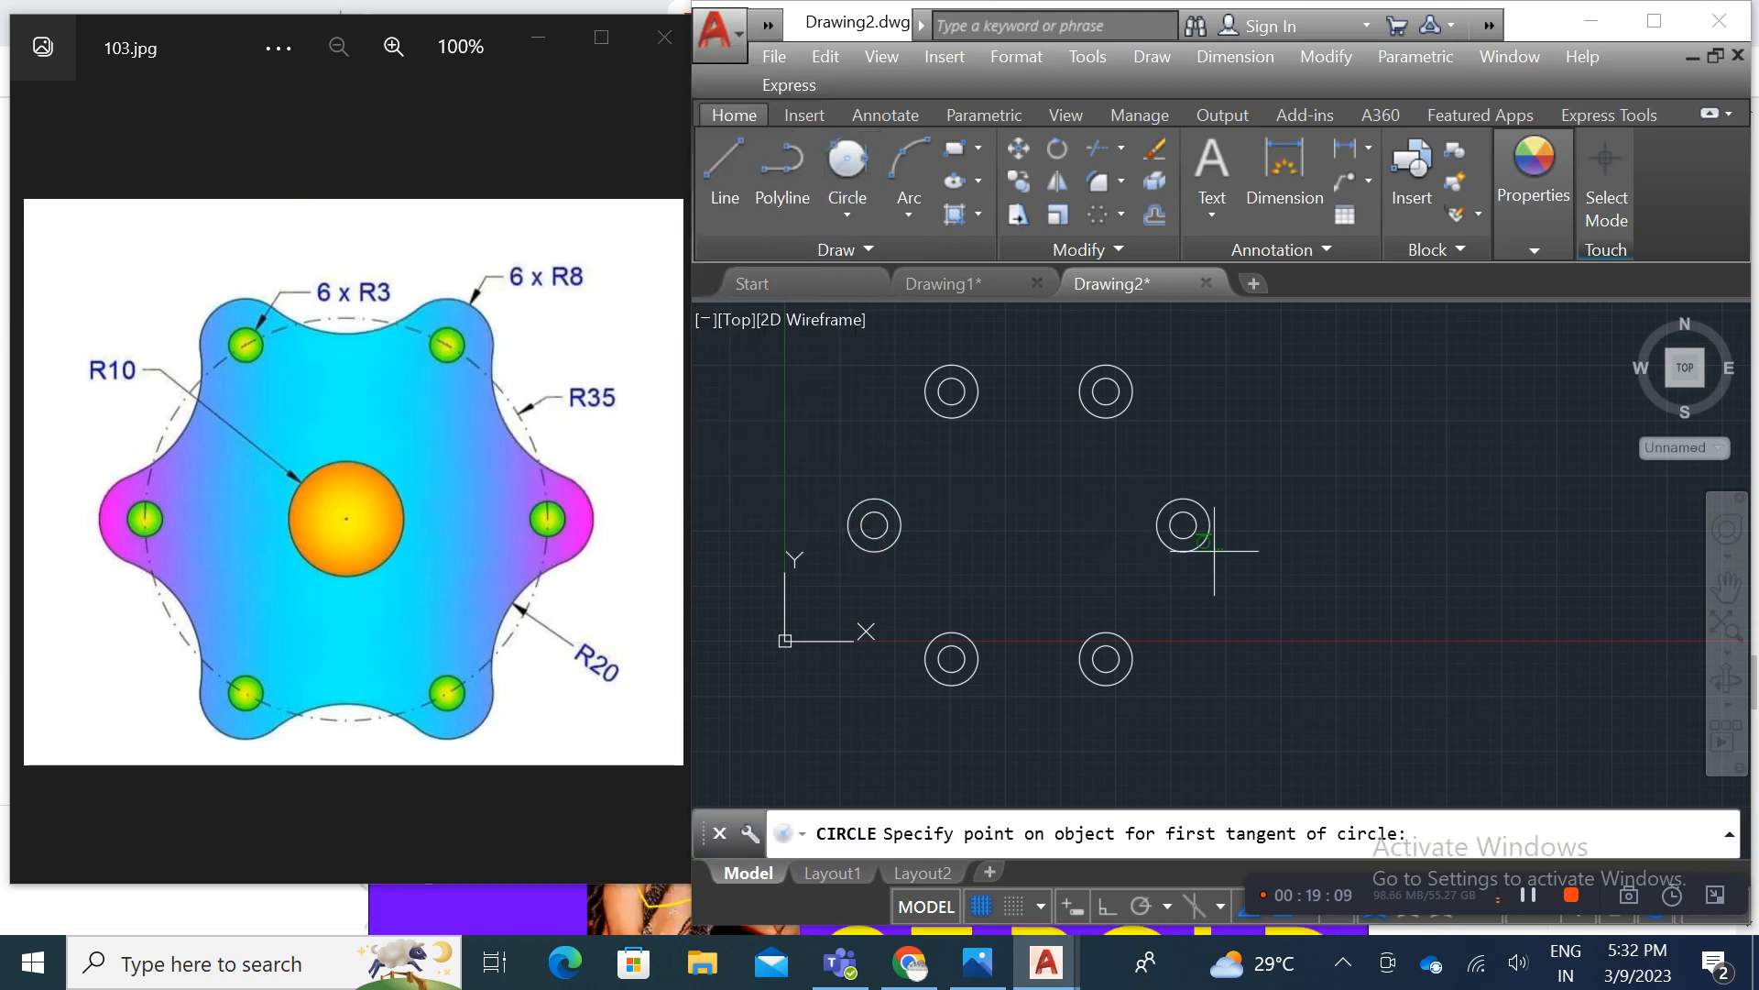
{"action": "left_click", "coordinate": [1194, 530]}
{"action": "left_click", "coordinate": [1113, 658]}
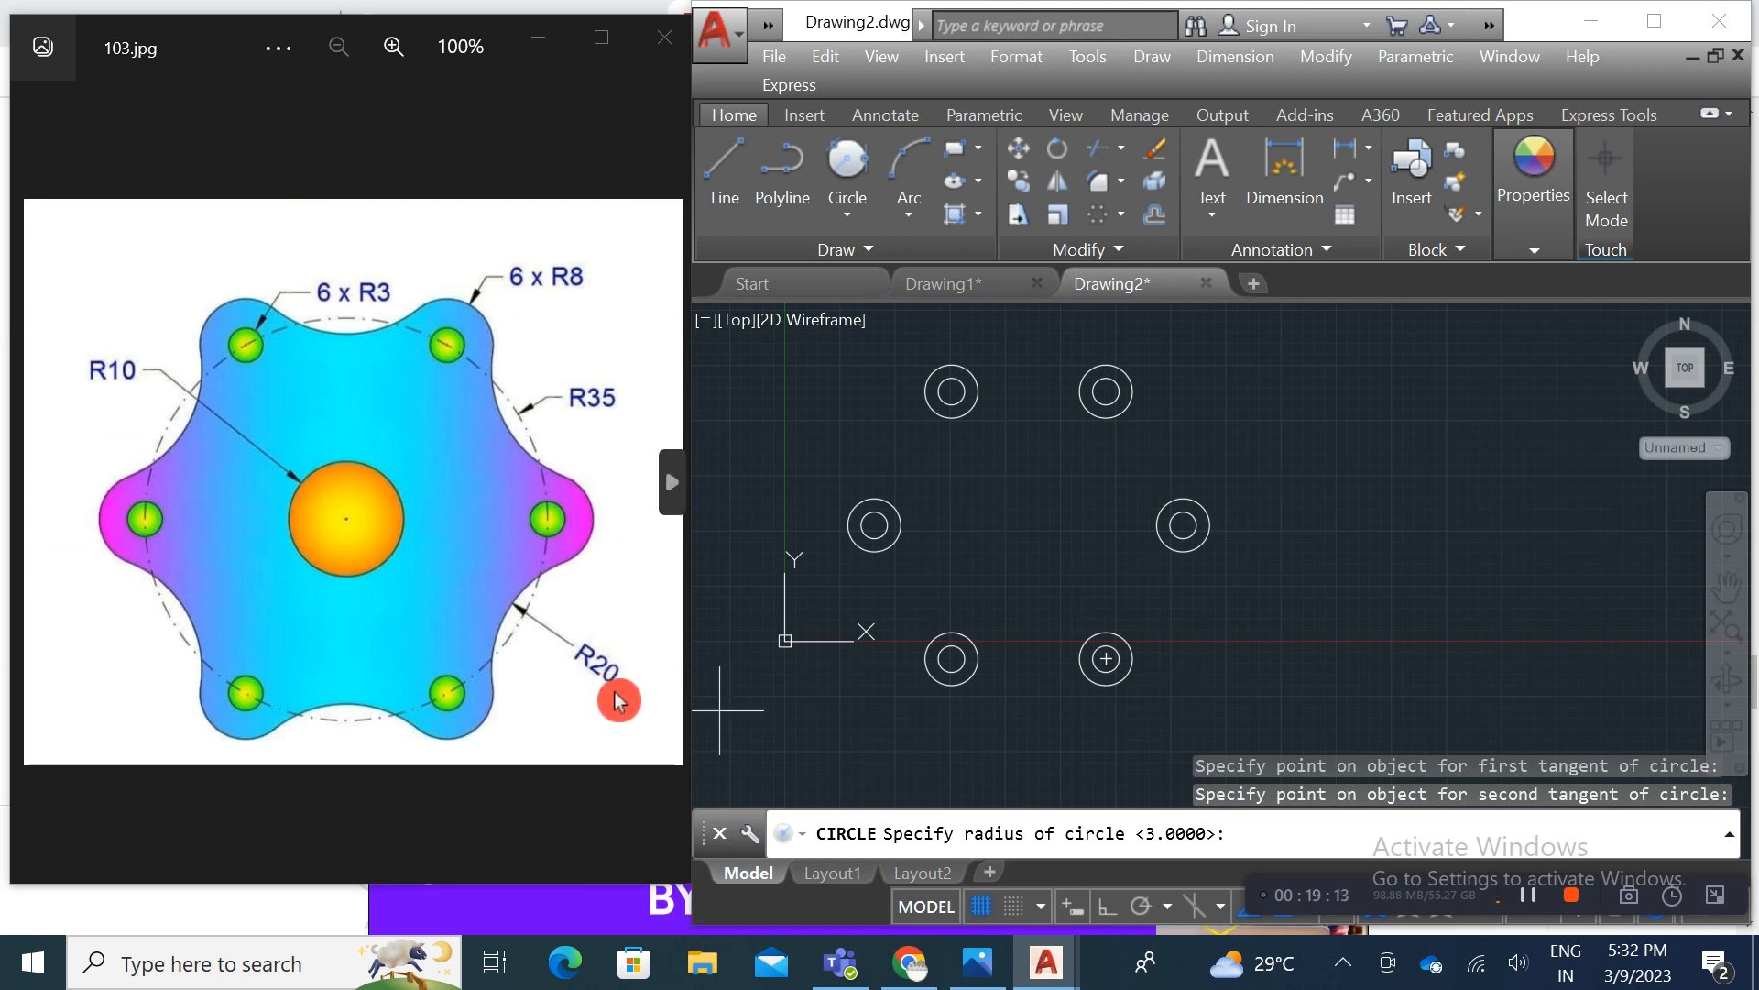
{"action": "type", "text": "20"}
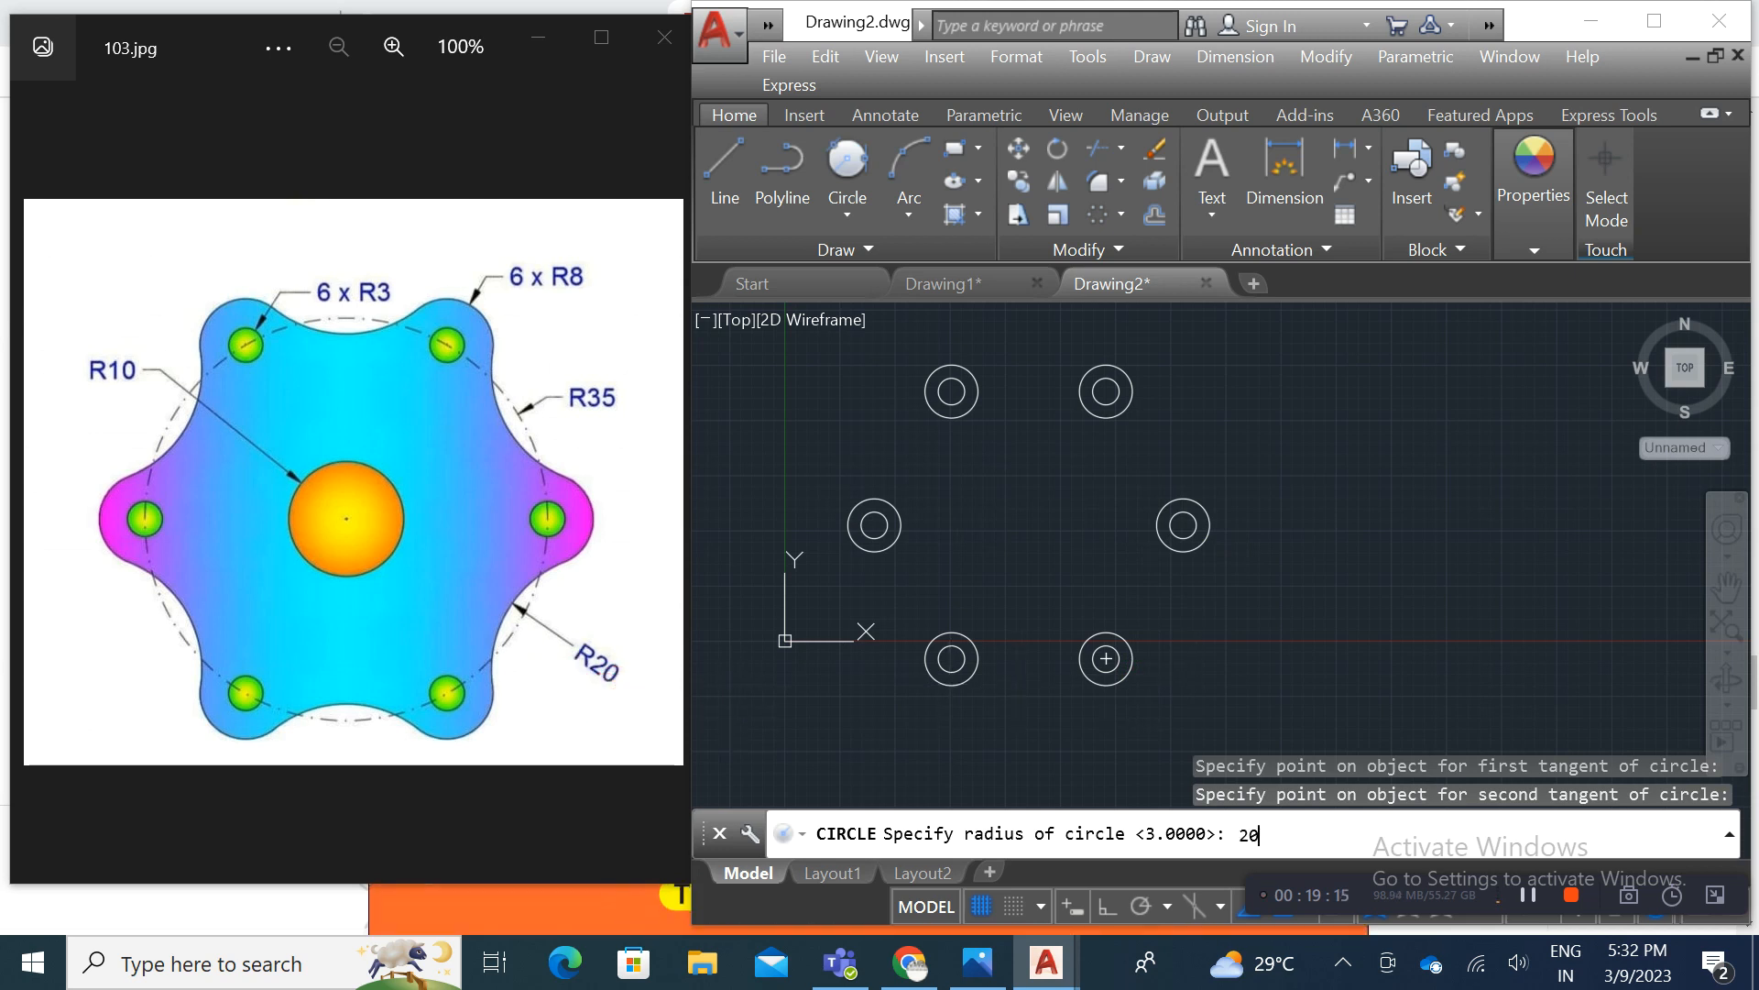
{"action": "key", "text": "Return"}
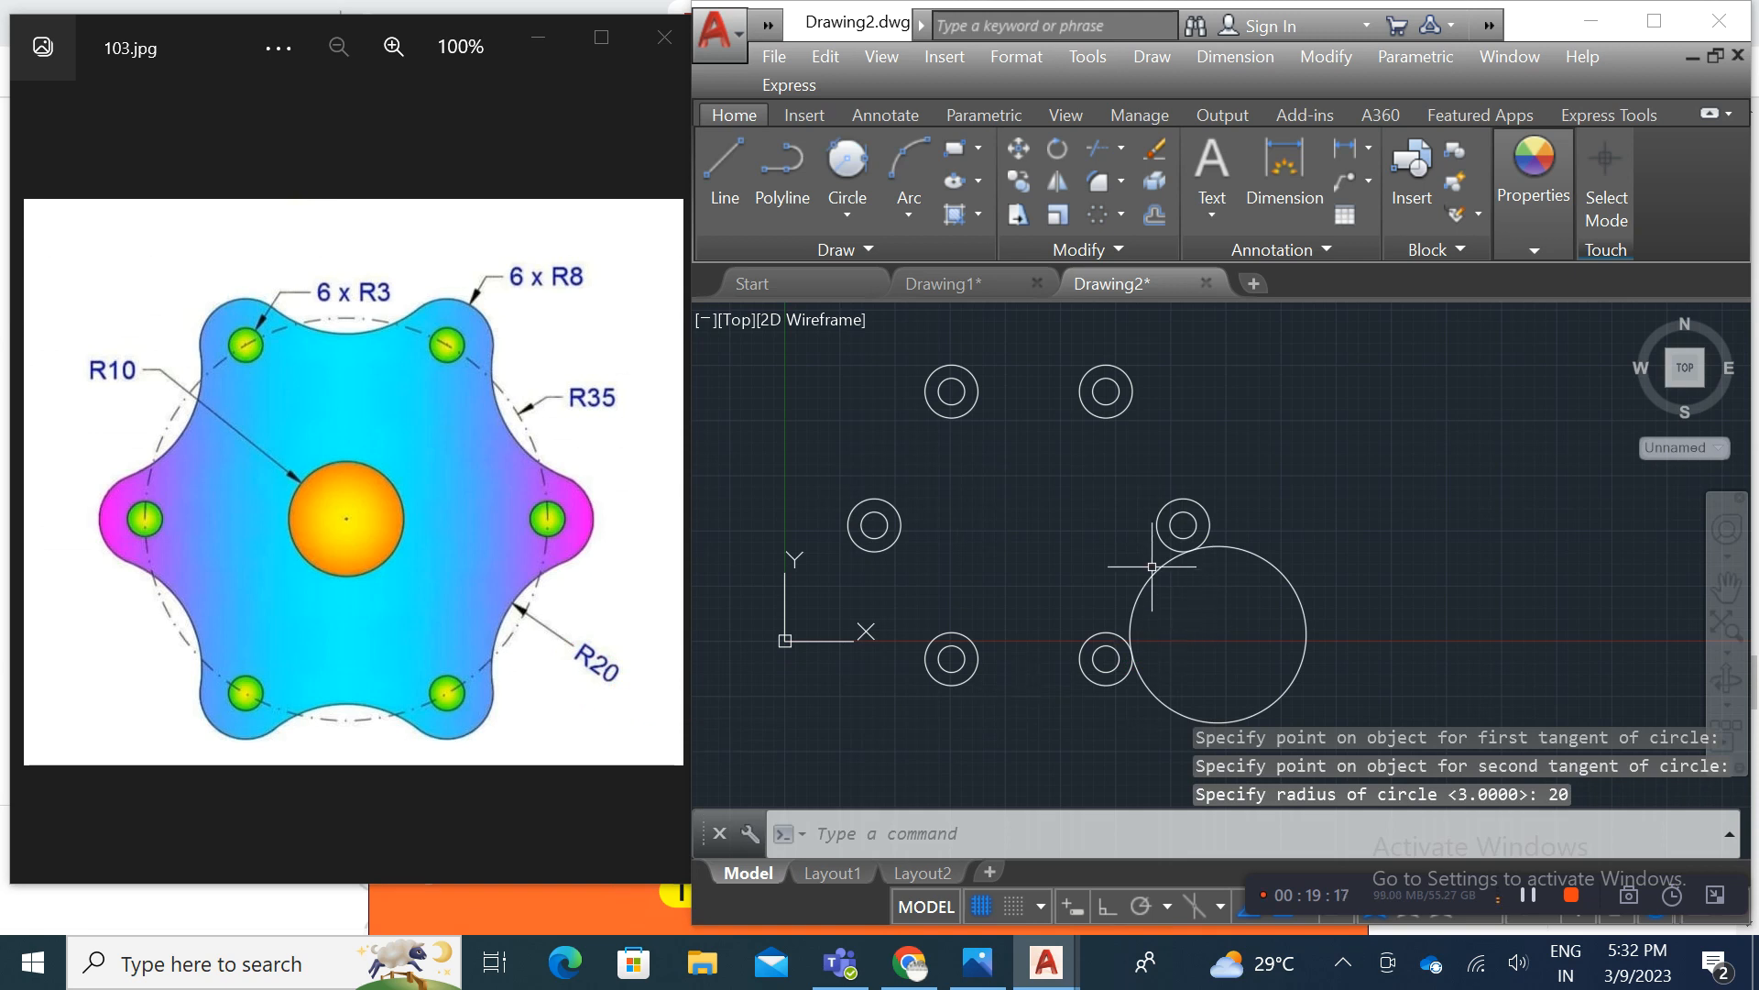
{"action": "left_click", "coordinate": [871, 222]}
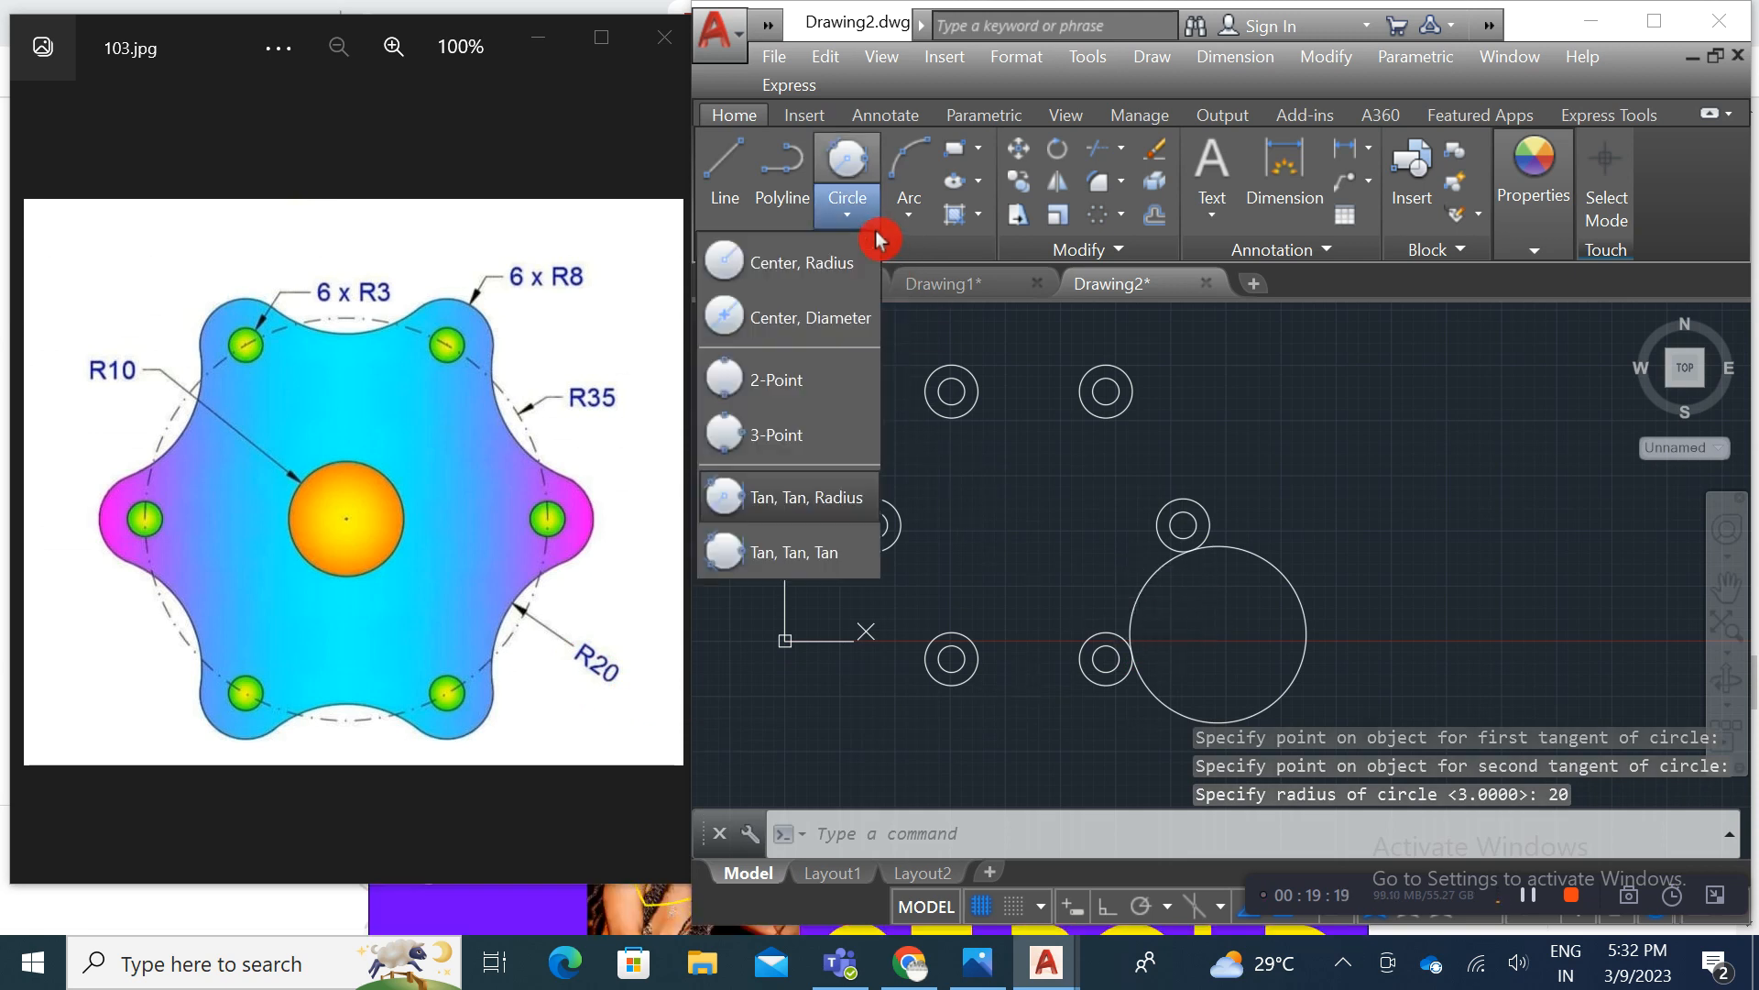
{"action": "left_click", "coordinate": [1099, 495]}
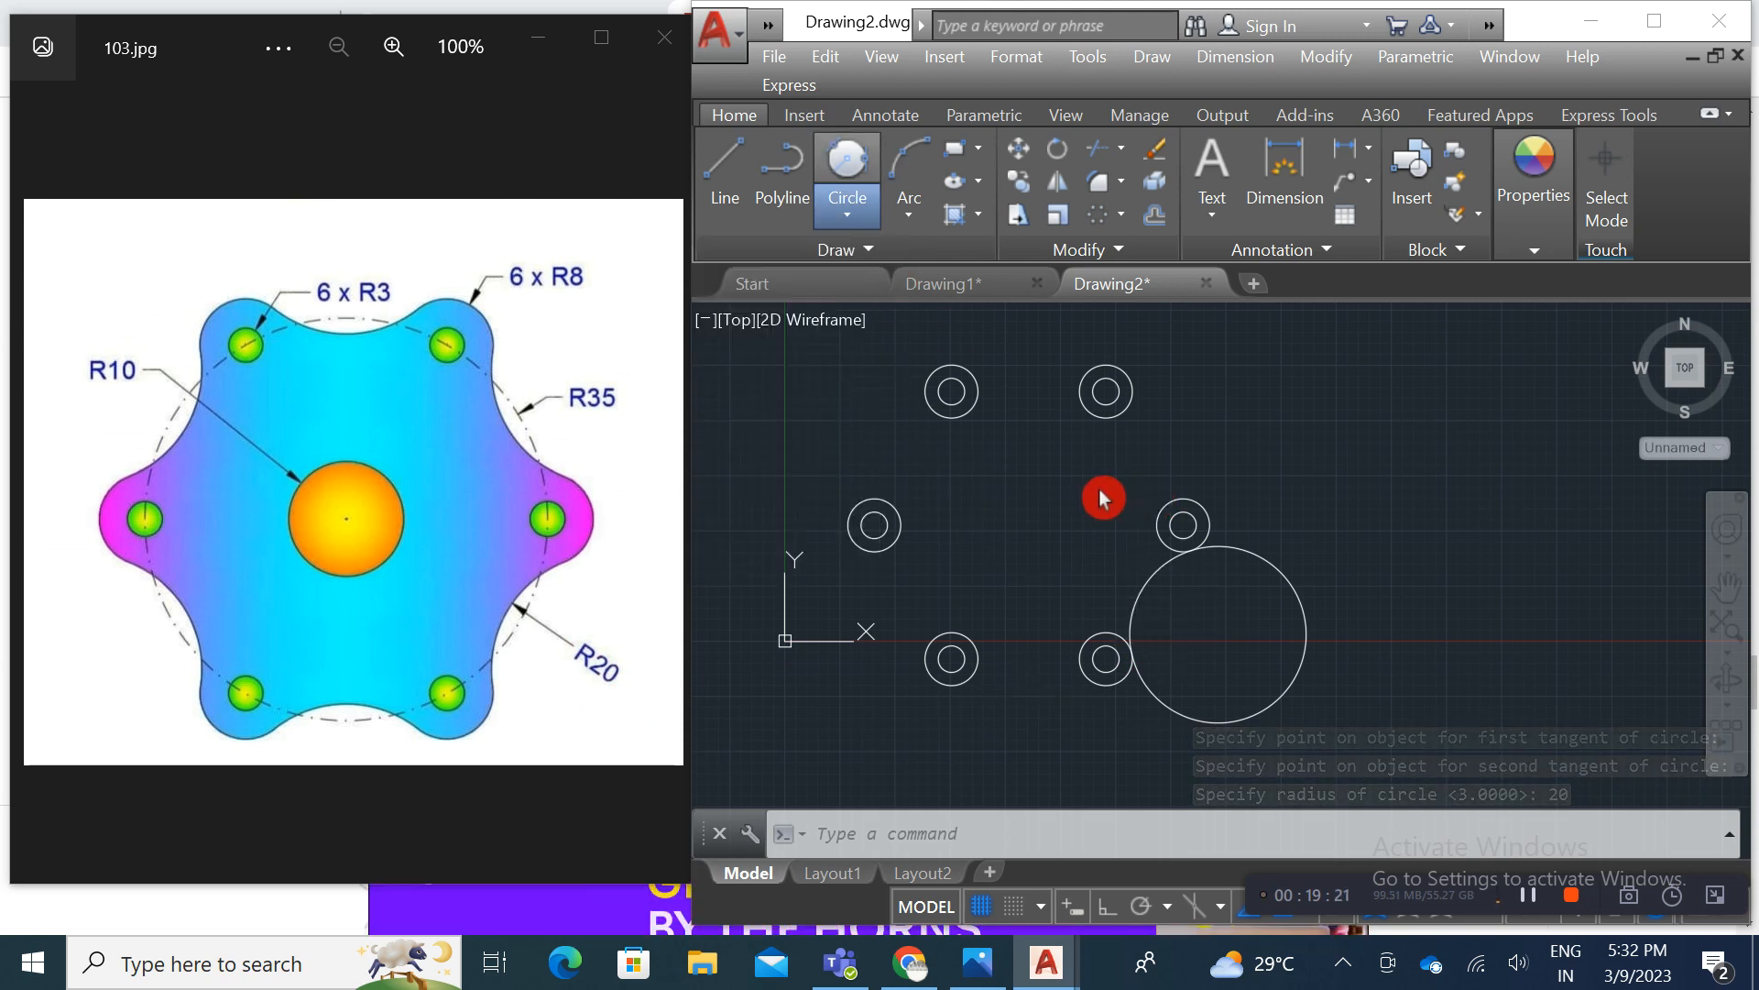
{"action": "left_click", "coordinate": [1103, 219]}
{"action": "left_click", "coordinate": [1310, 611]}
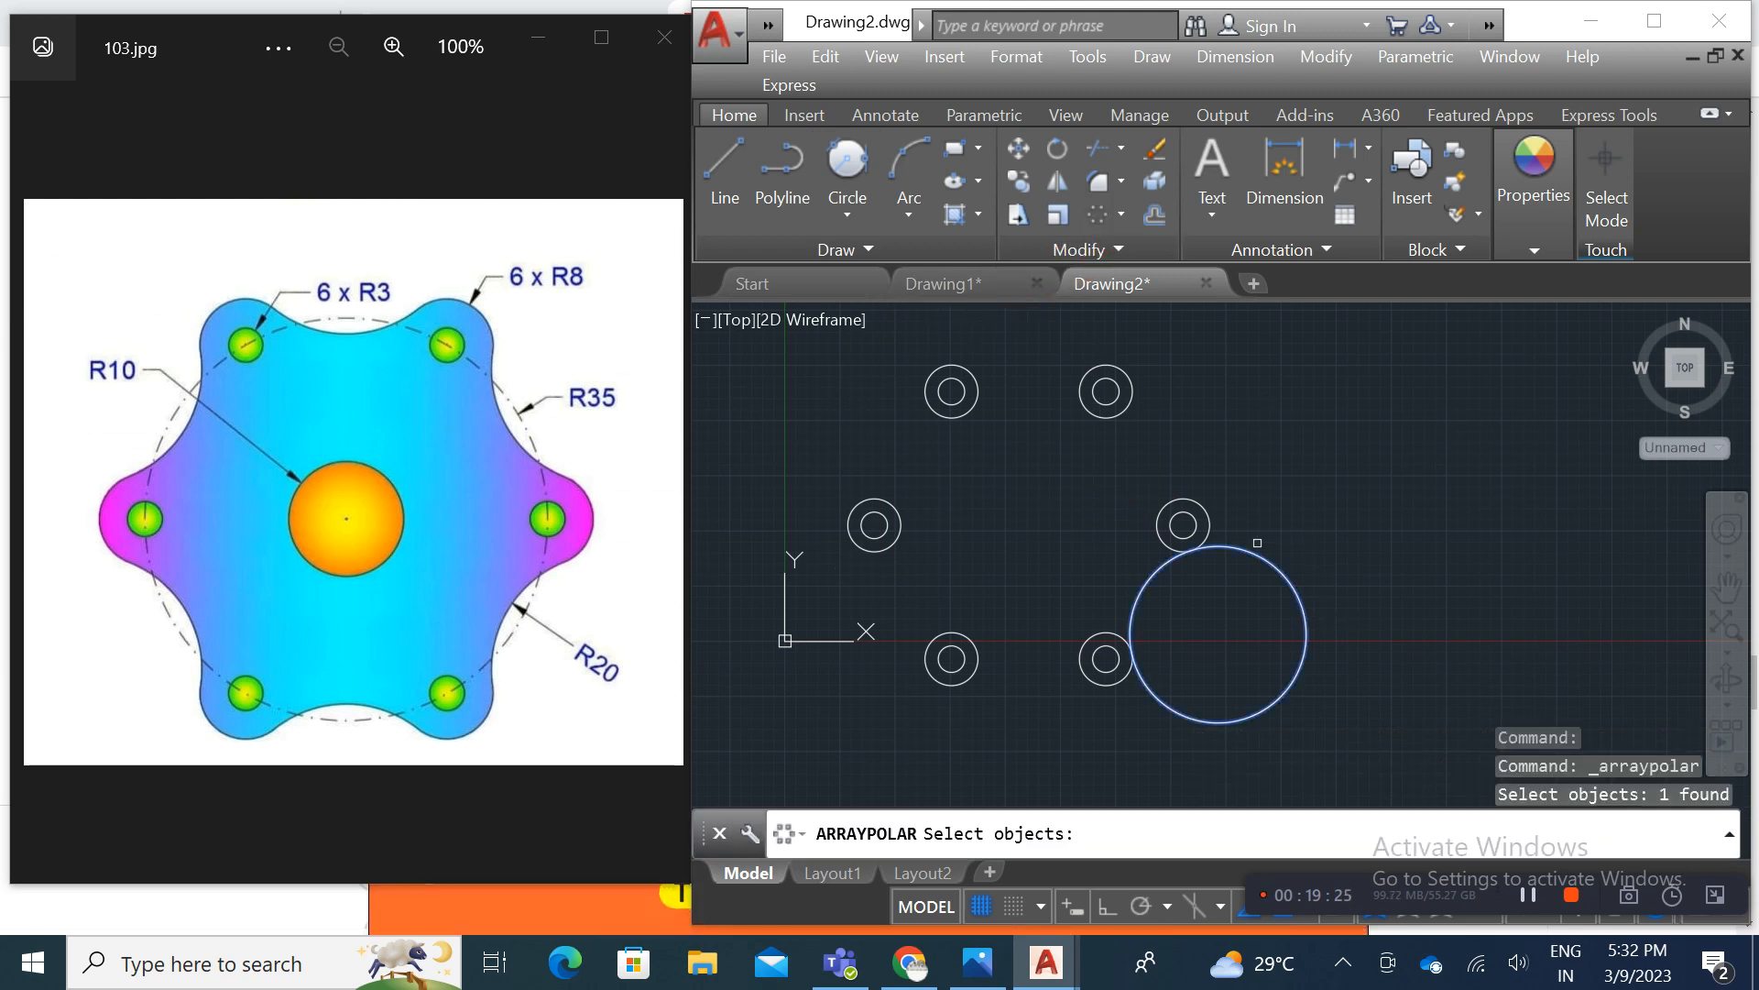
{"action": "key", "text": "Return"}
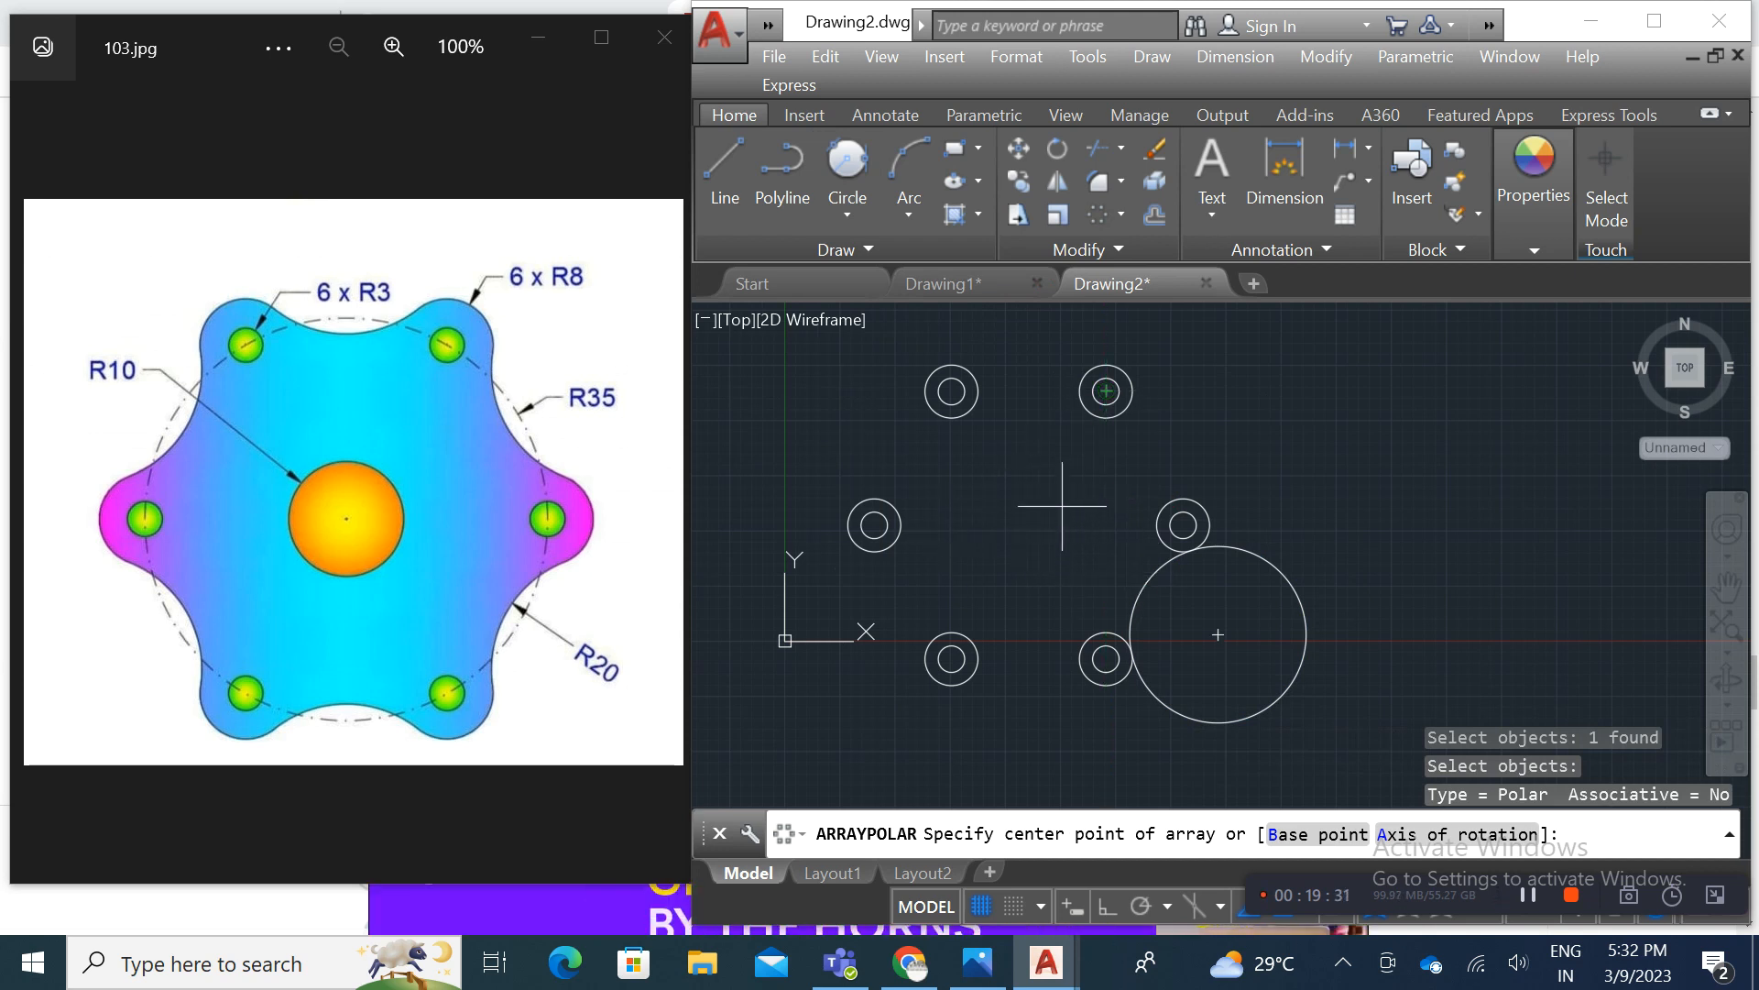
{"action": "key", "text": "Escape"}
Step: Draw a Tan, Tan, Radius circle of radius 20 touching the outer circles of the lower-right and lower-left lobes
{"action": "left_click", "coordinate": [847, 214]}
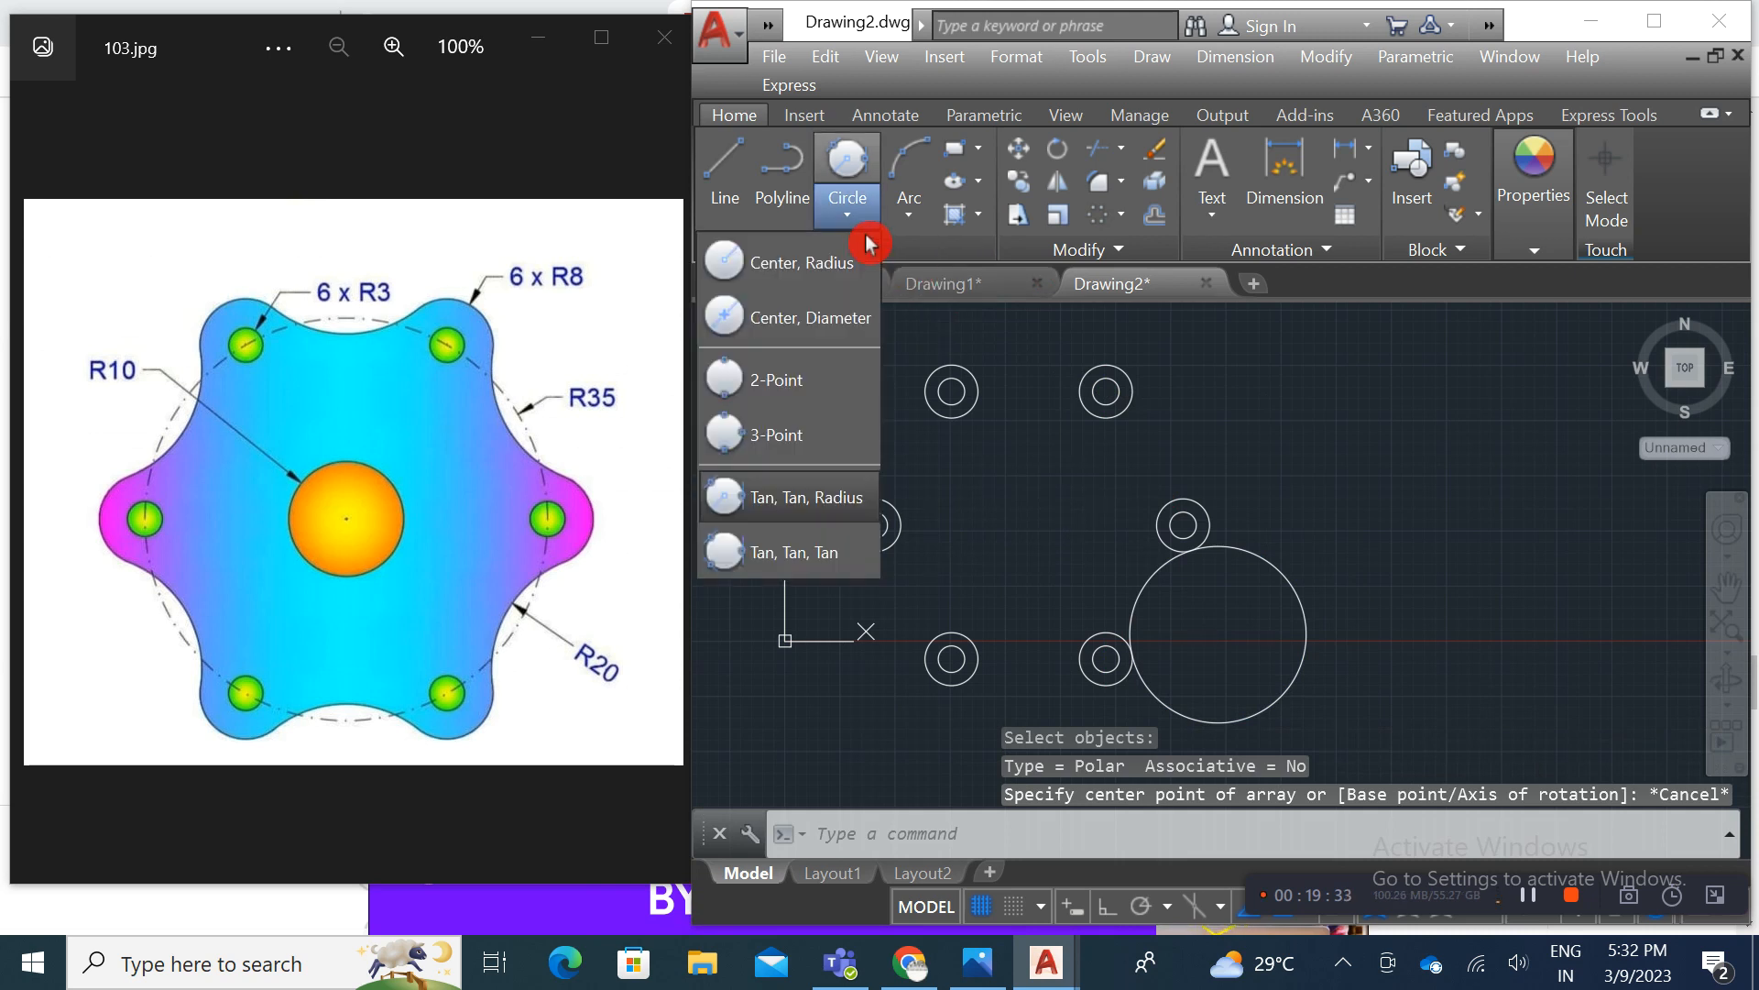
{"action": "left_click", "coordinate": [836, 517]}
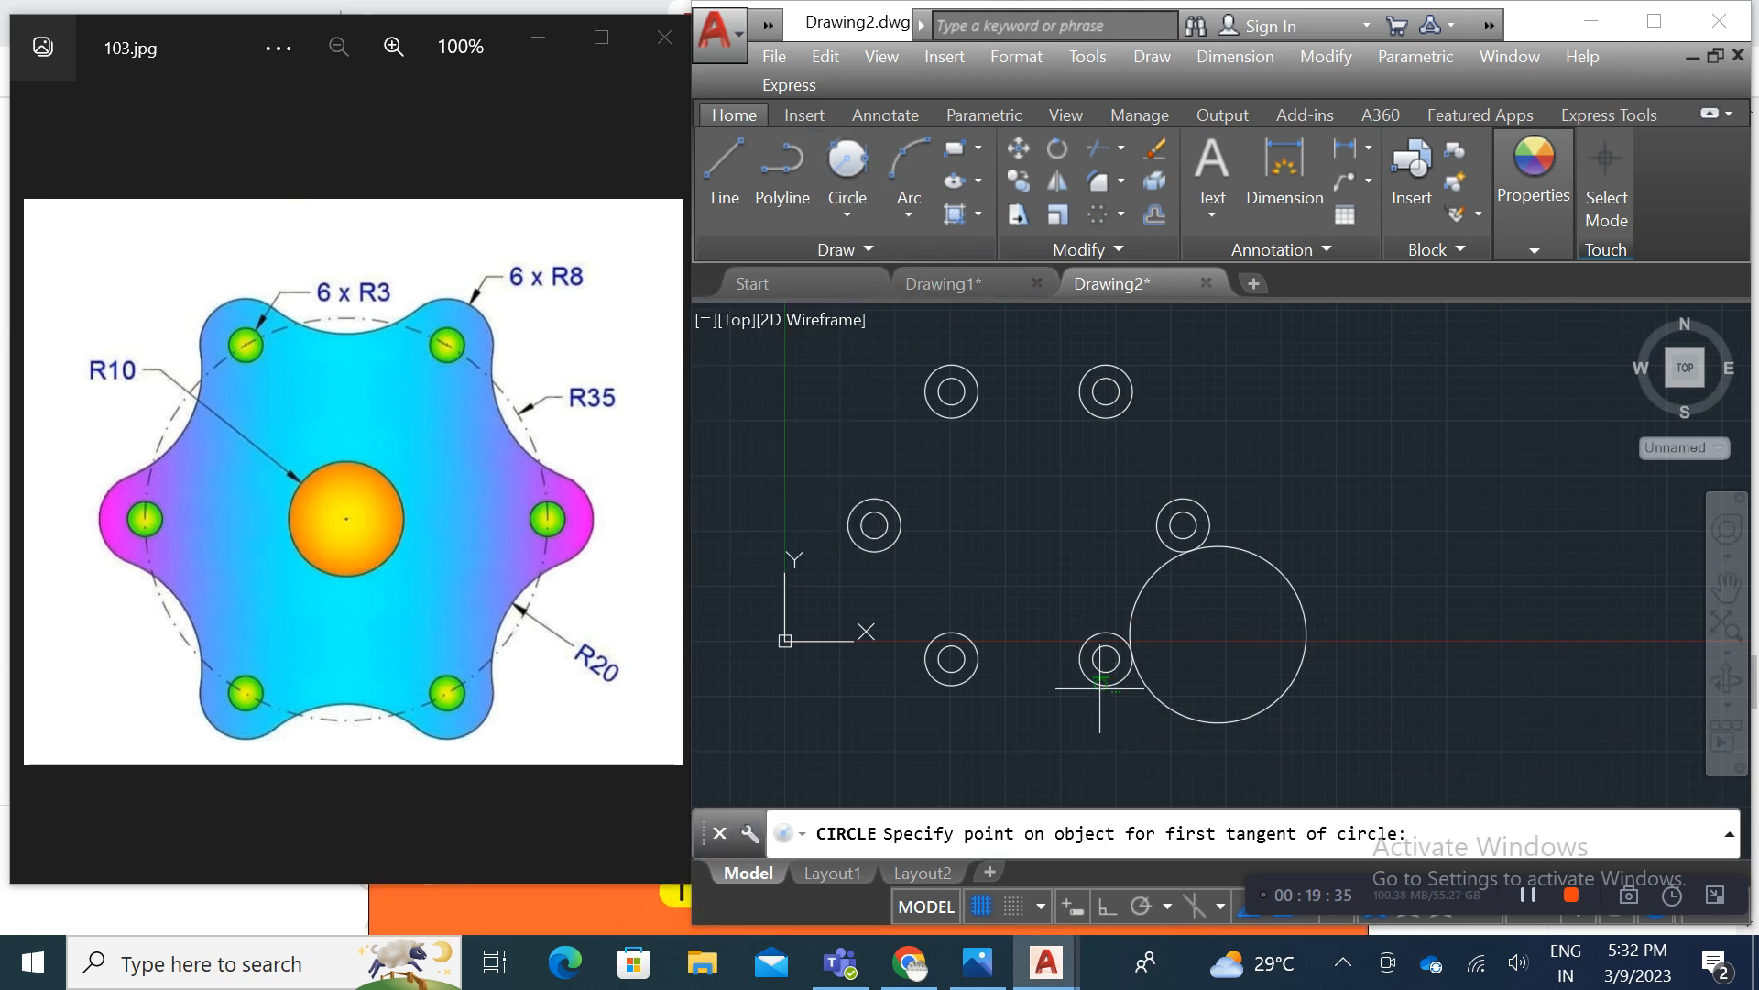
{"action": "left_click", "coordinate": [1068, 694]}
{"action": "left_click", "coordinate": [972, 683]}
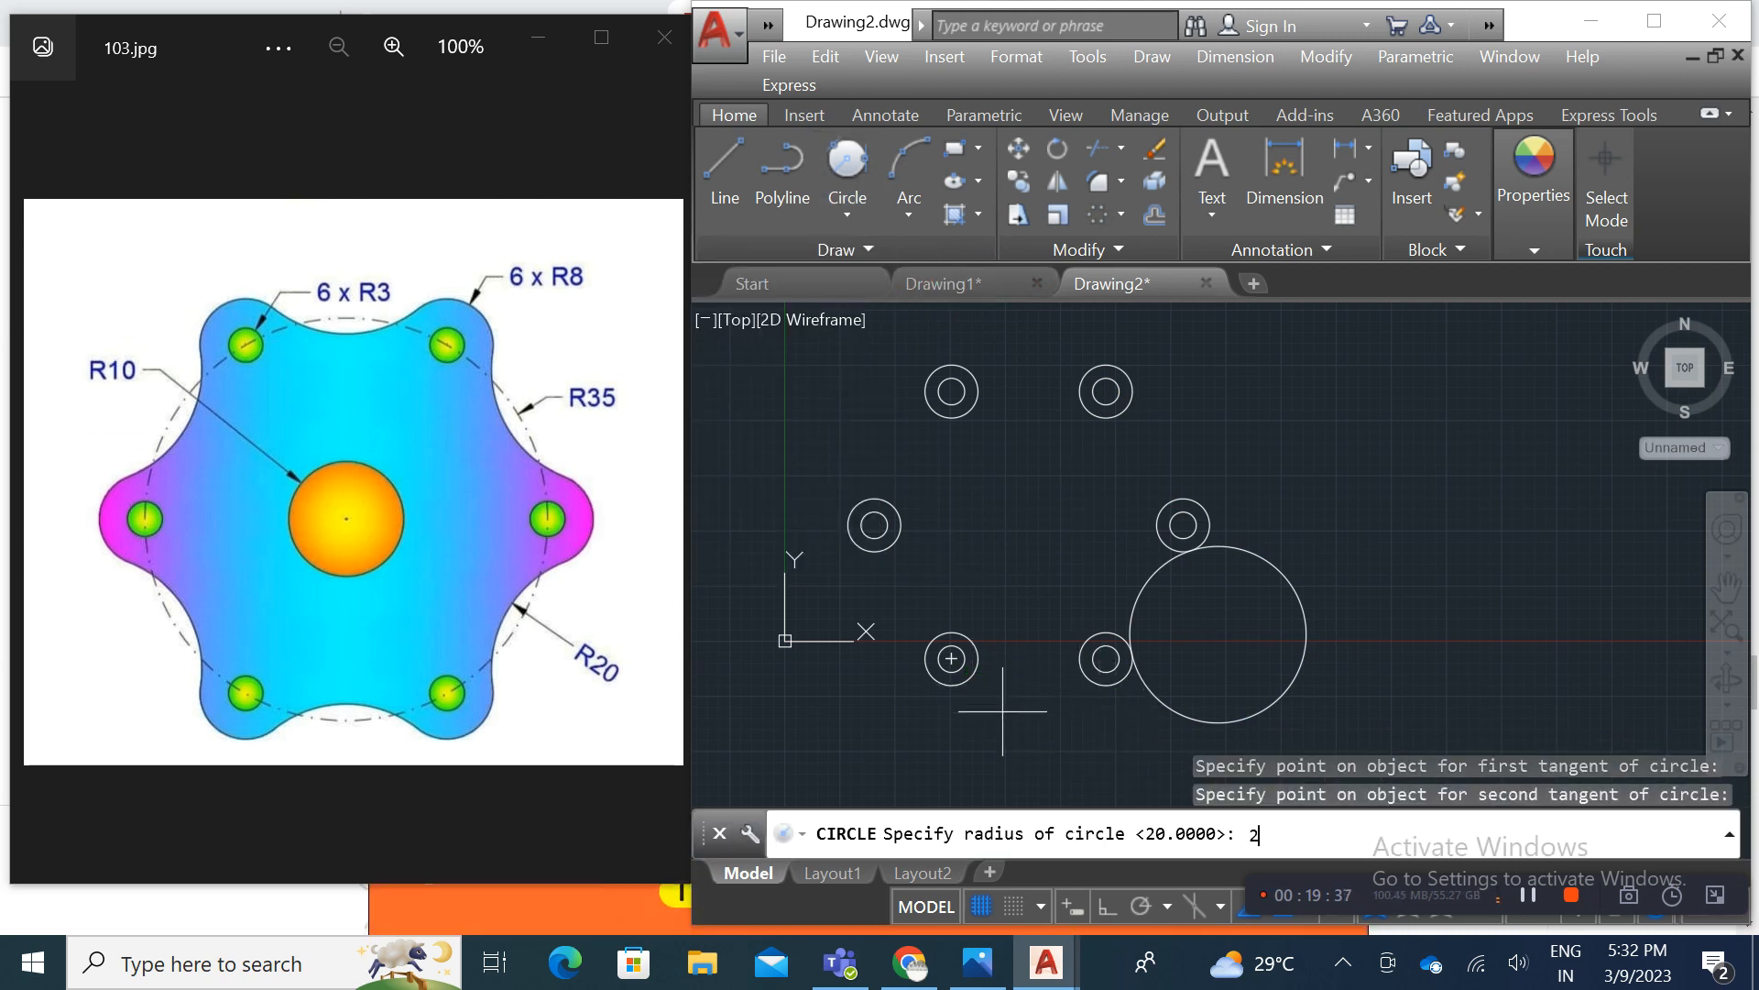
{"action": "key", "text": "Return"}
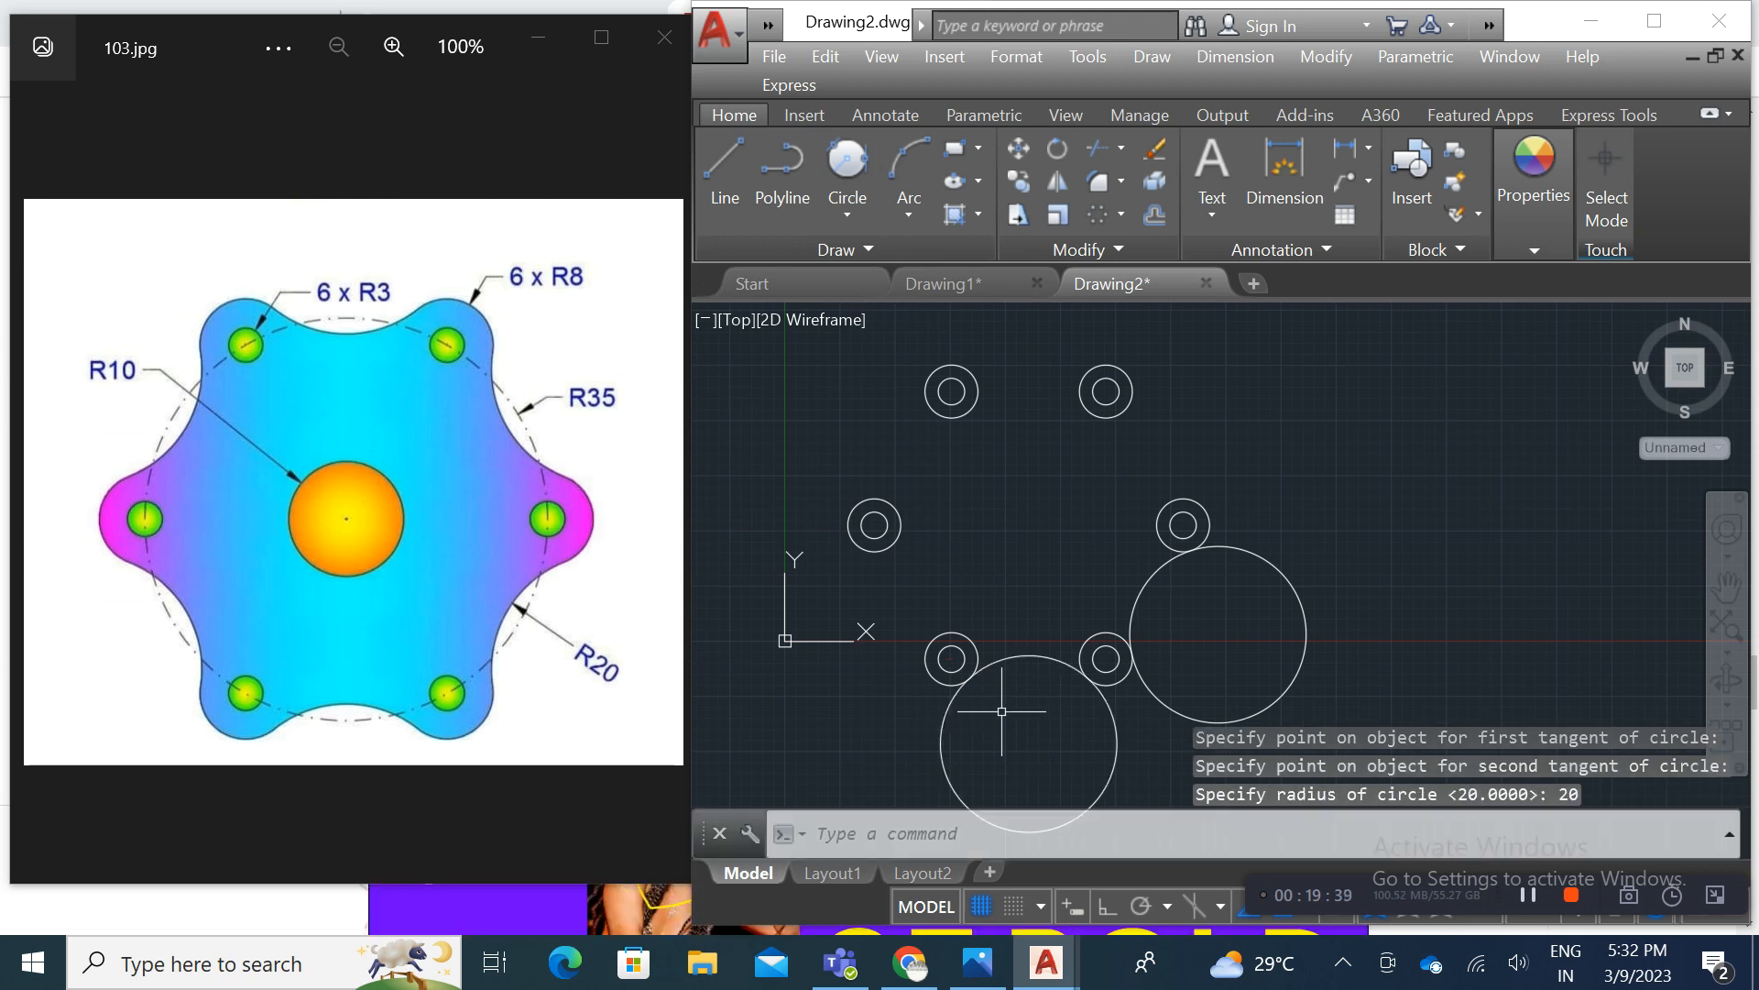
Step: Draw a Tan, Tan, Radius circle of radius 20 touching the outer circles of the left and lower-left lobes
{"action": "key", "text": "Return"}
{"action": "left_click", "coordinate": [853, 174]}
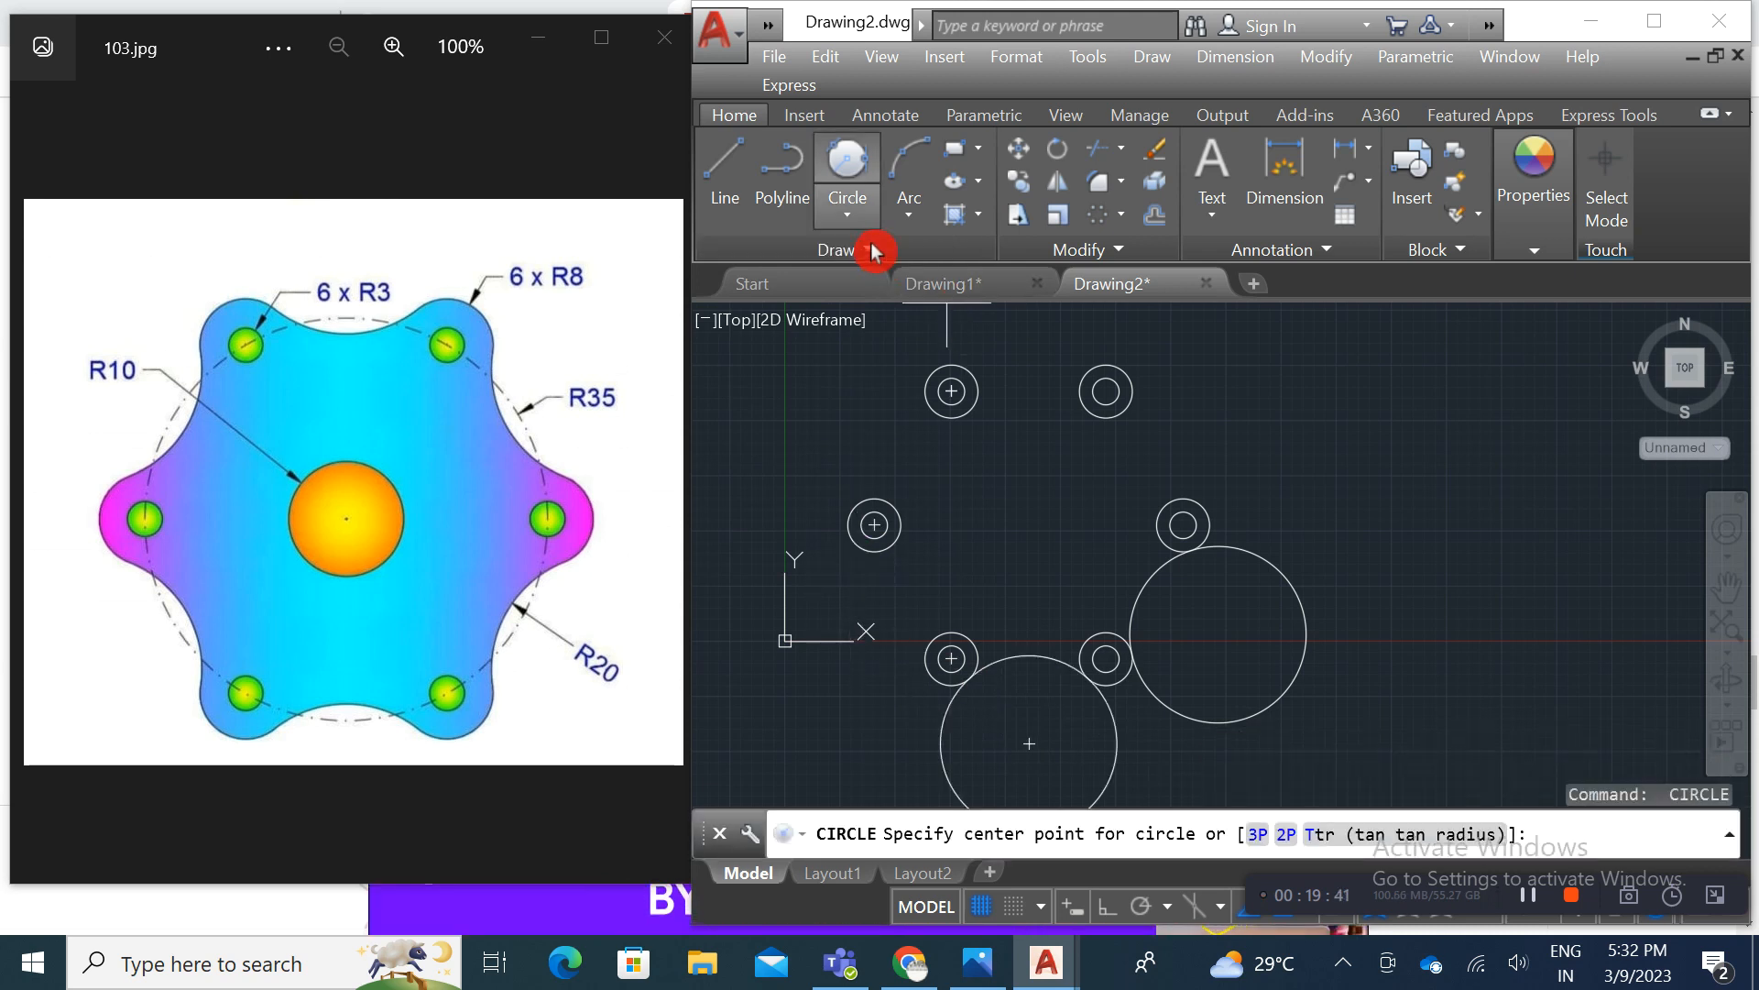
{"action": "left_click", "coordinate": [864, 550]}
{"action": "left_click", "coordinate": [924, 653]}
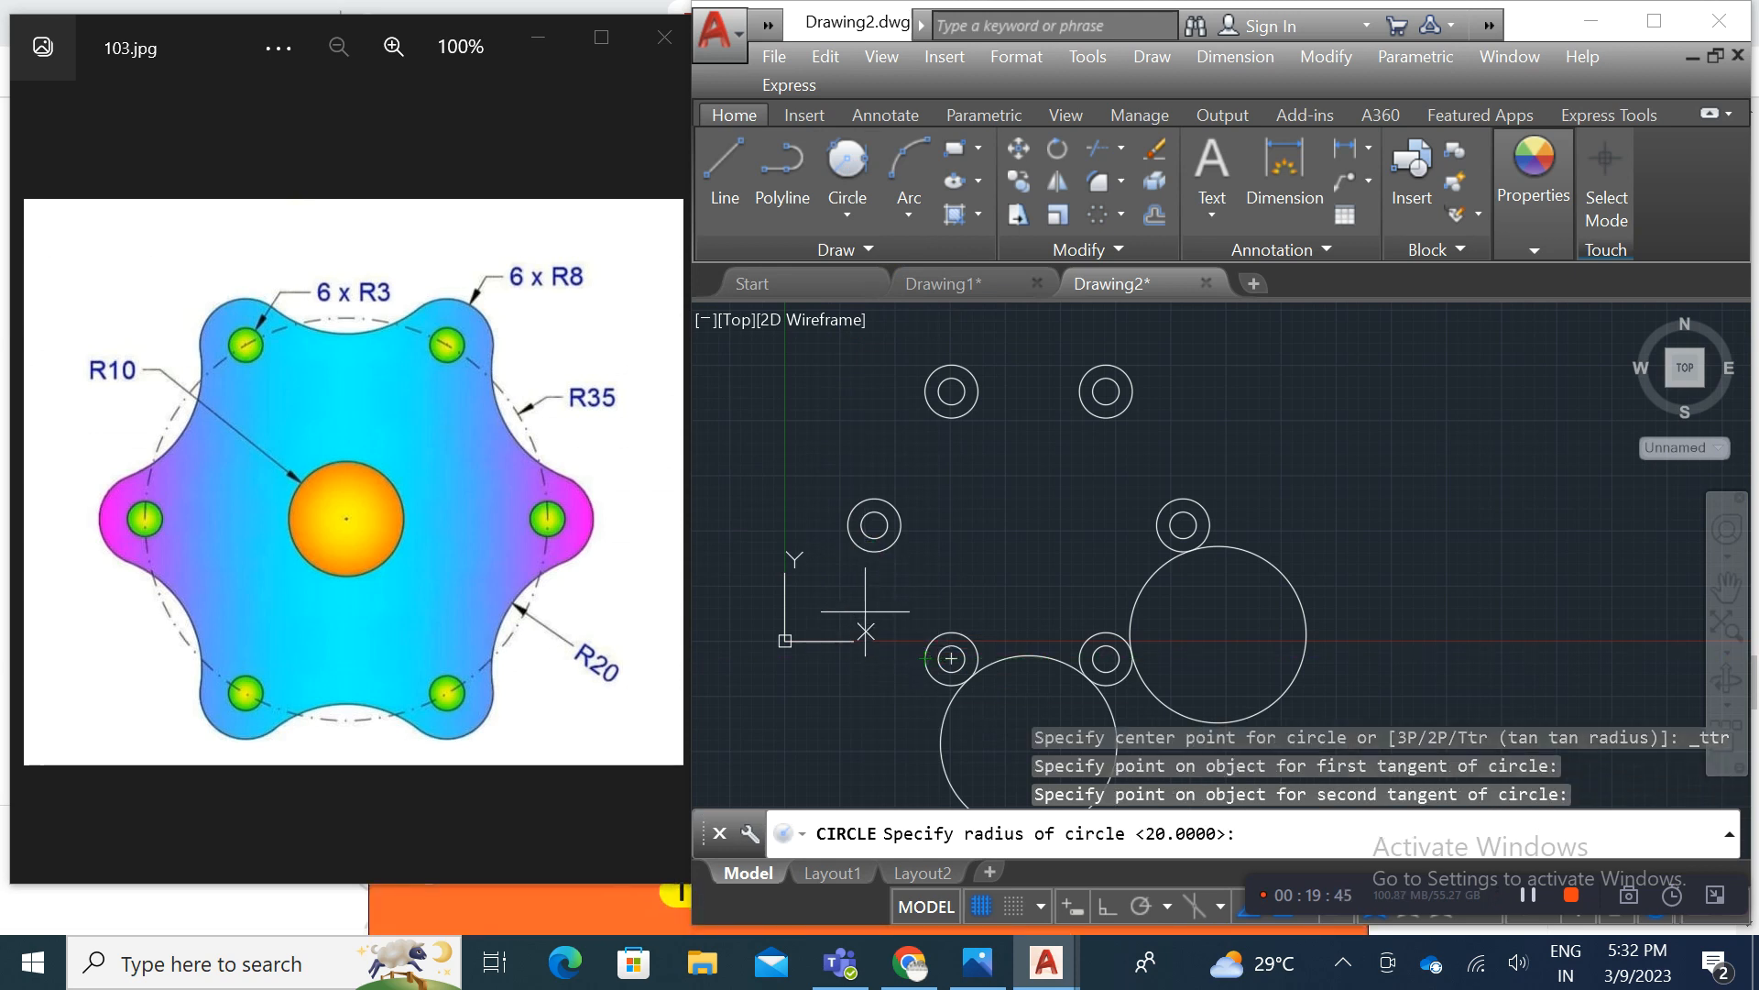
{"action": "type", "text": "20"}
{"action": "key", "text": "Return"}
Step: Draw a Tan, Tan, Radius circle of radius 20 touching the outer circles of the upper-left and left lobes
{"action": "key", "text": "Return"}
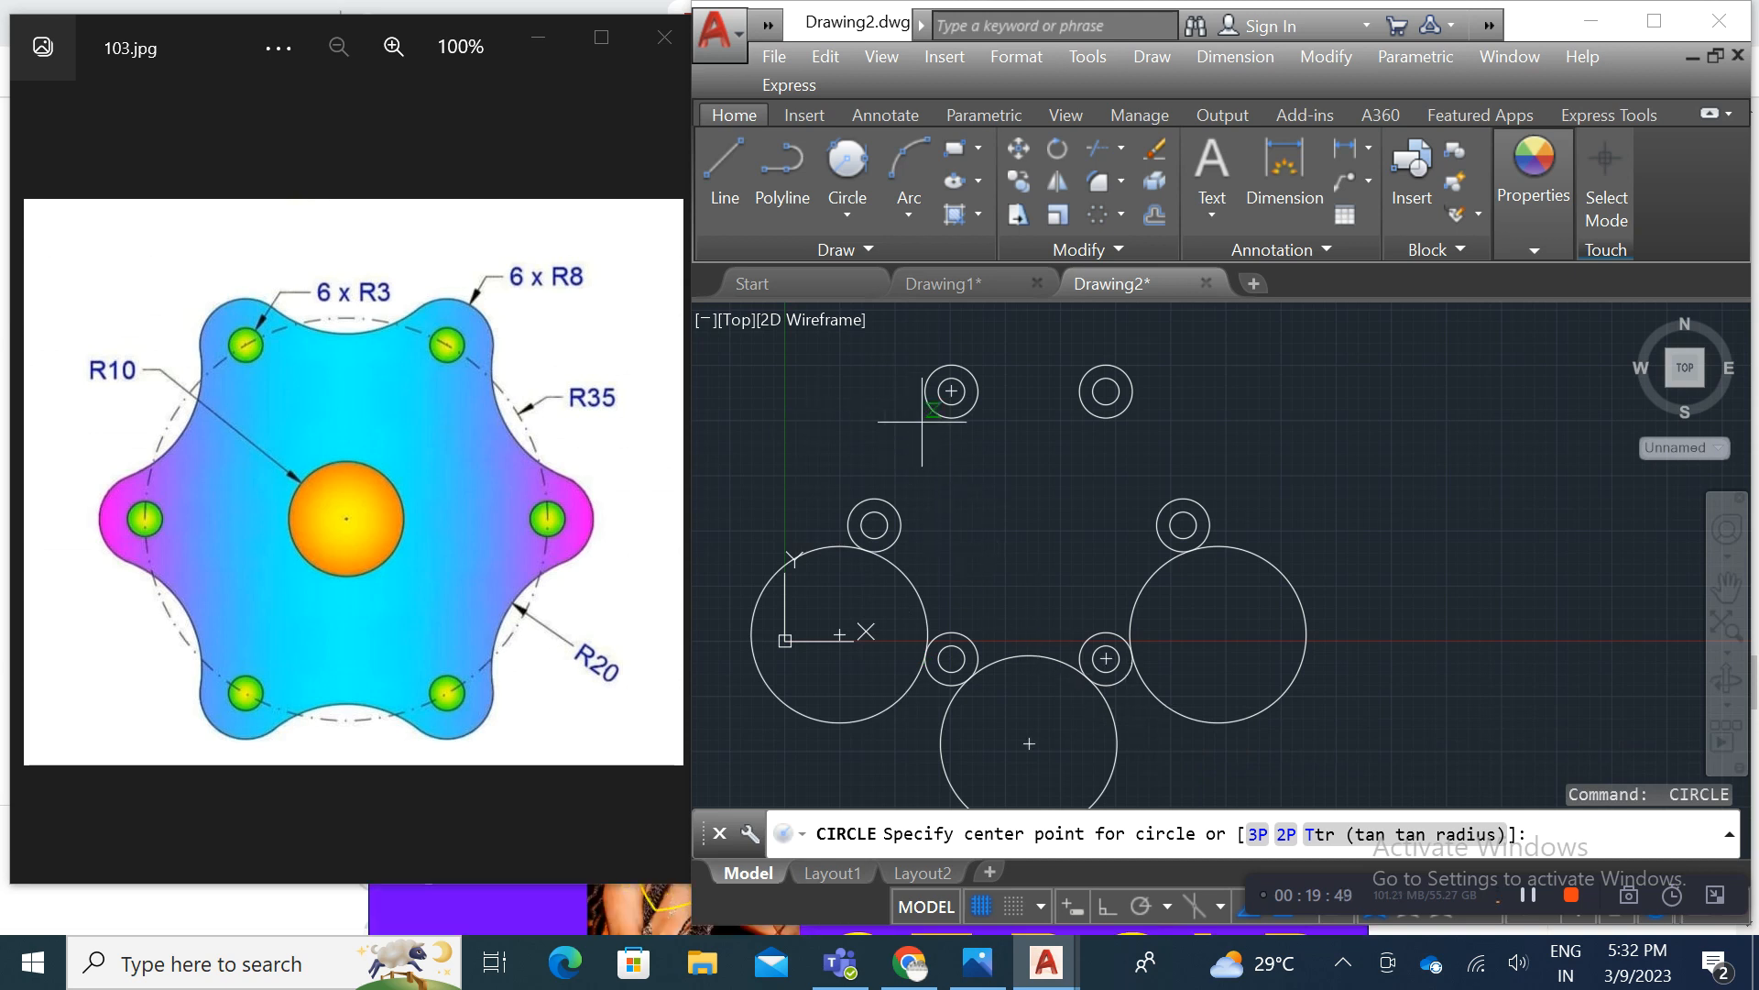
{"action": "left_click", "coordinate": [880, 234]}
{"action": "left_click", "coordinate": [856, 392]}
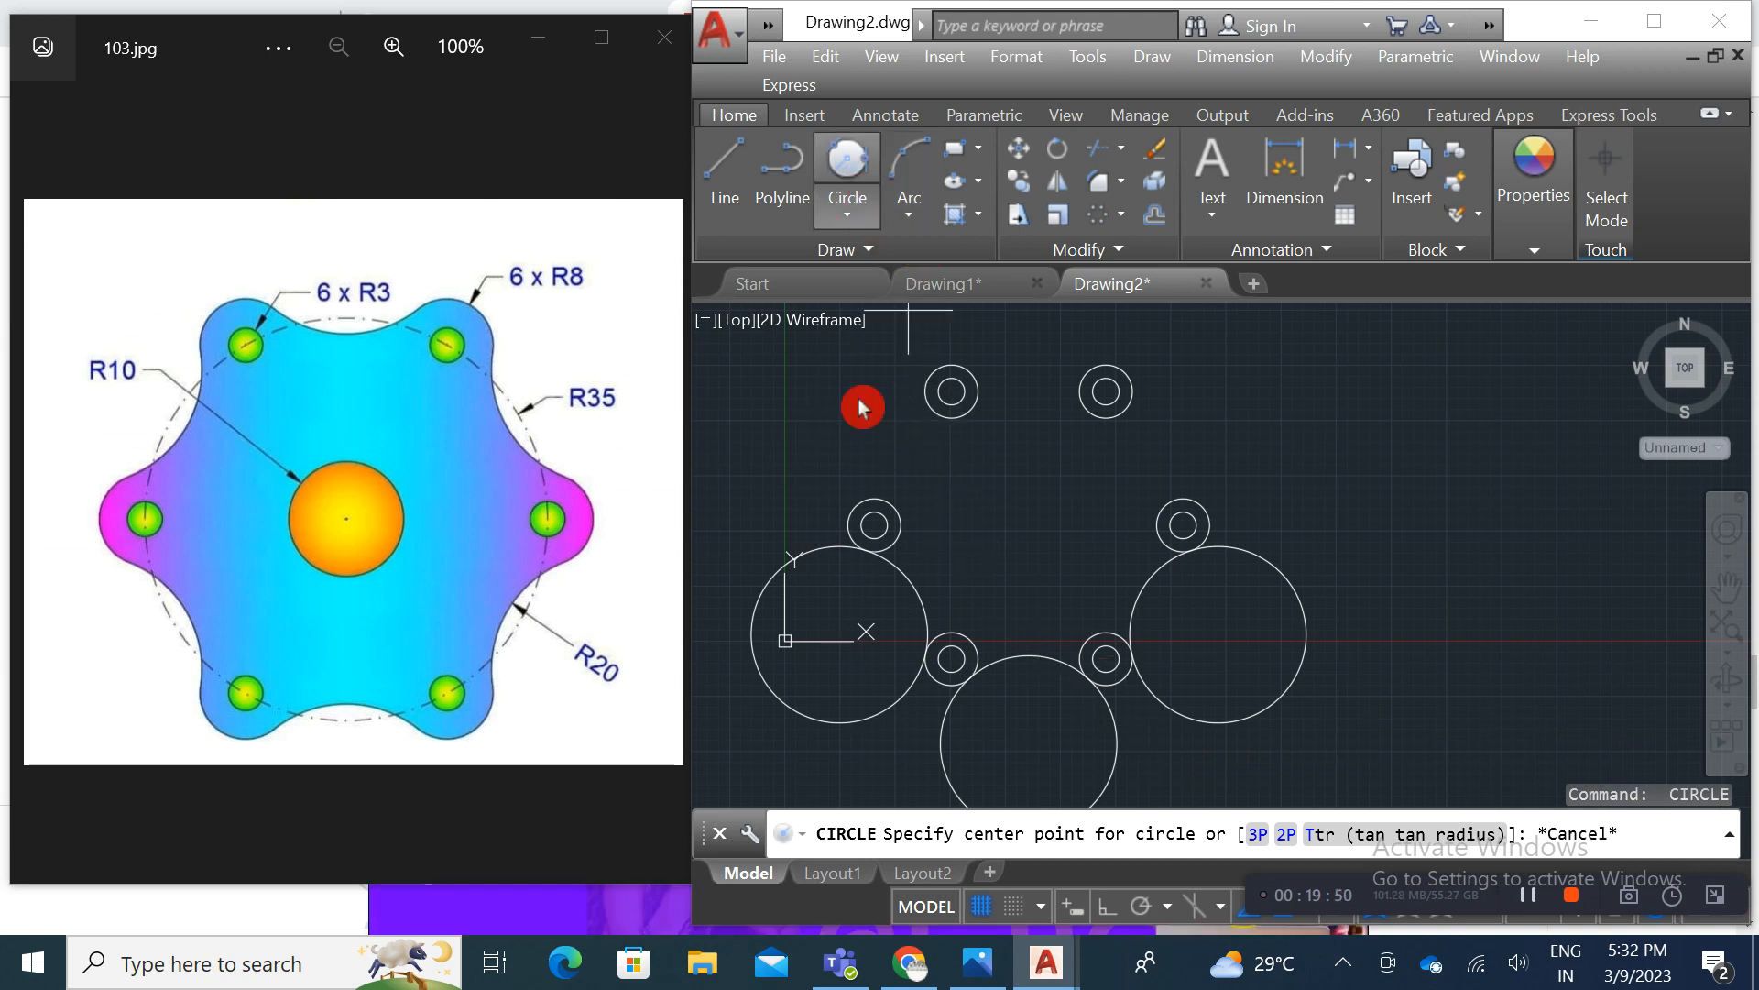
{"action": "left_click", "coordinate": [925, 384]}
{"action": "left_click", "coordinate": [857, 494]}
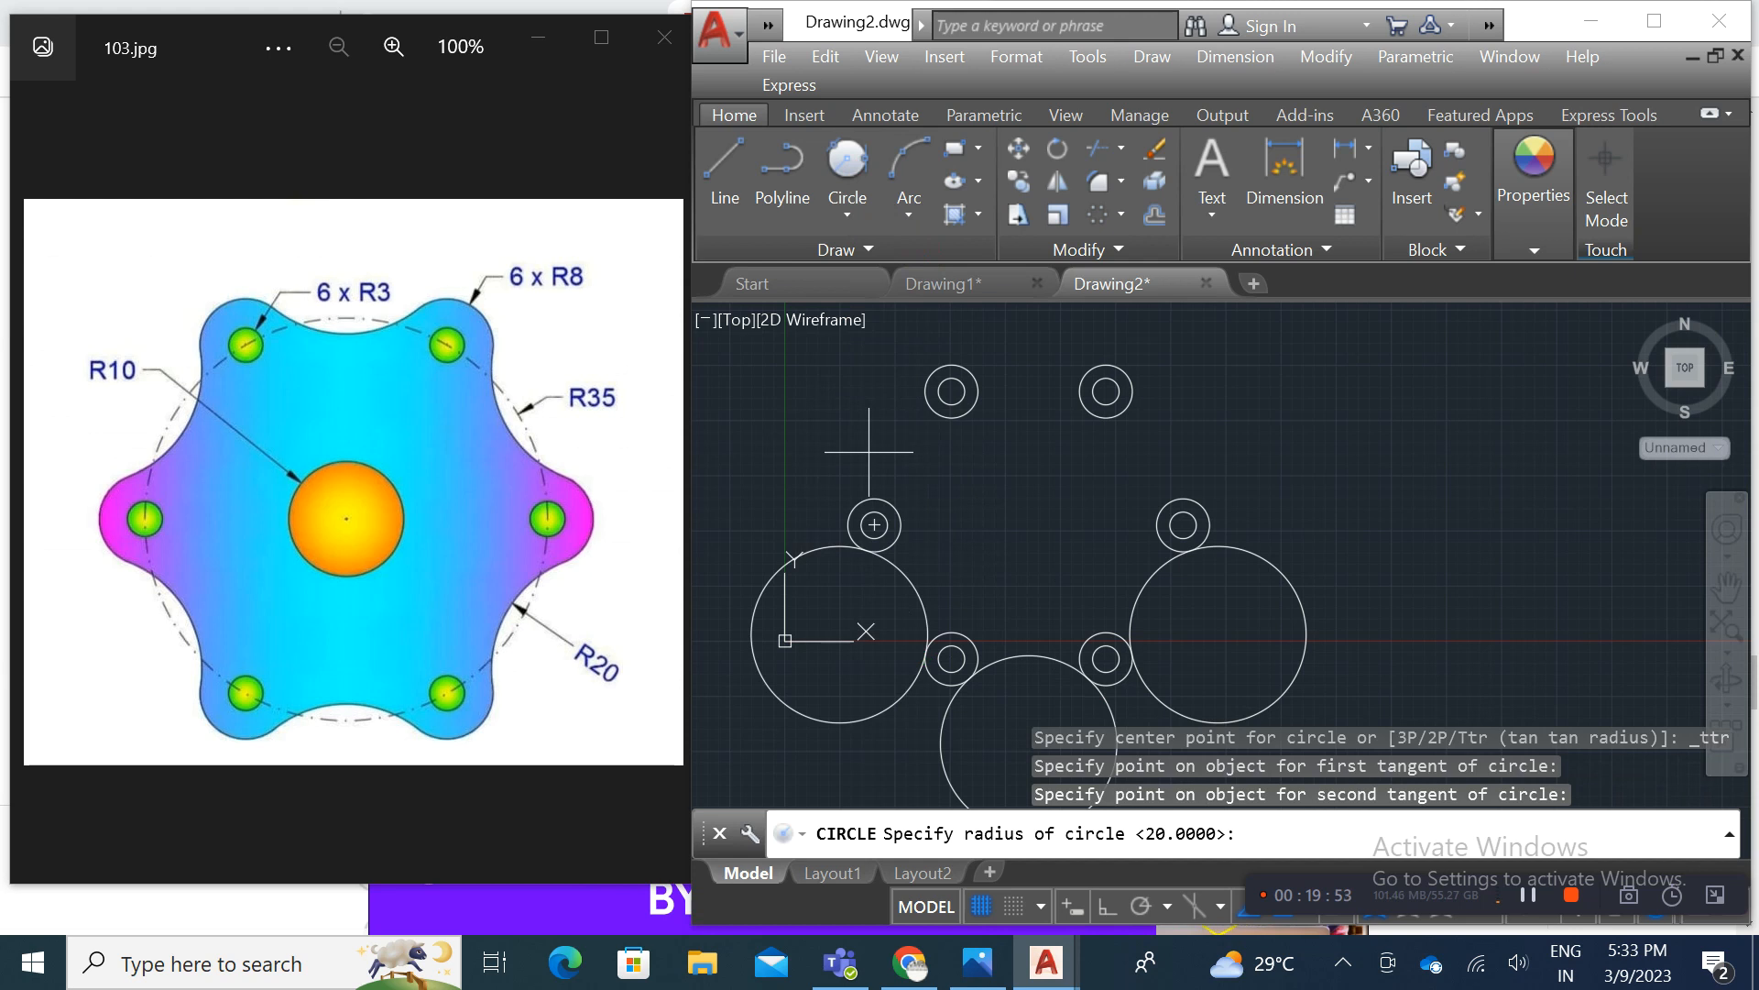
{"action": "type", "text": "20"}
{"action": "key", "text": "Return"}
Step: Draw a Tan, Tan, Radius circle of radius 20 touching the outer circles of the upper-left and upper-right lobes
{"action": "key", "text": "Return"}
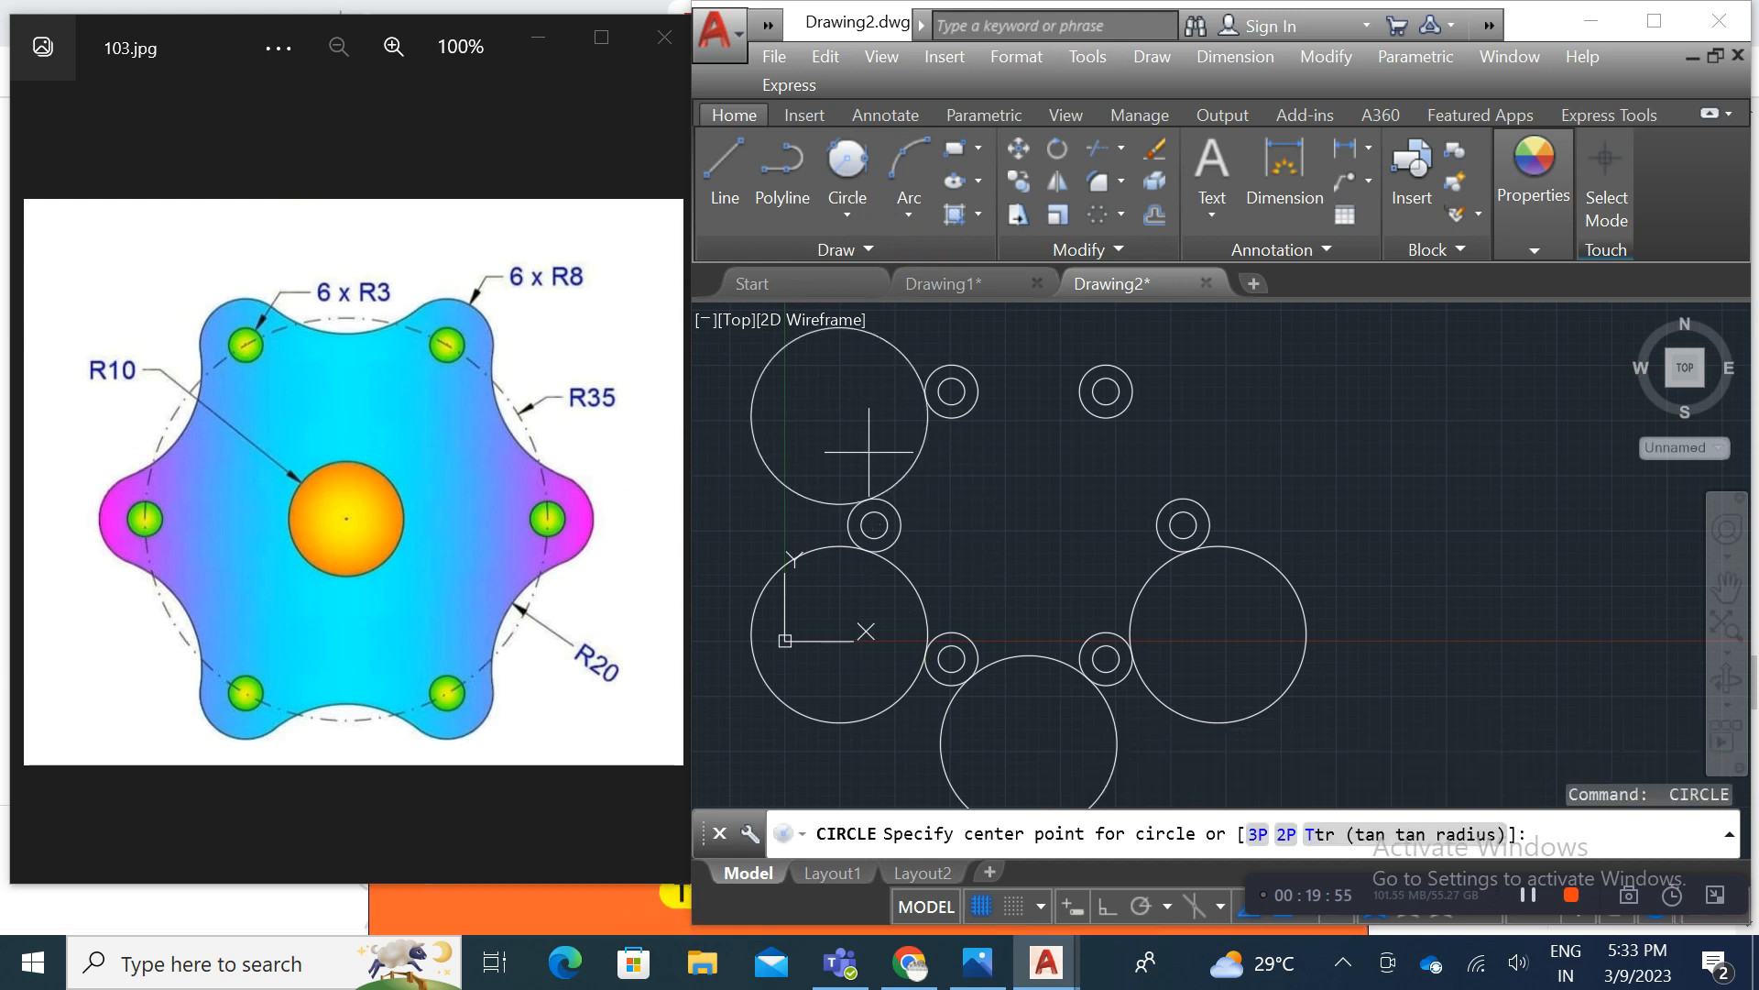
{"action": "left_click", "coordinate": [848, 179]}
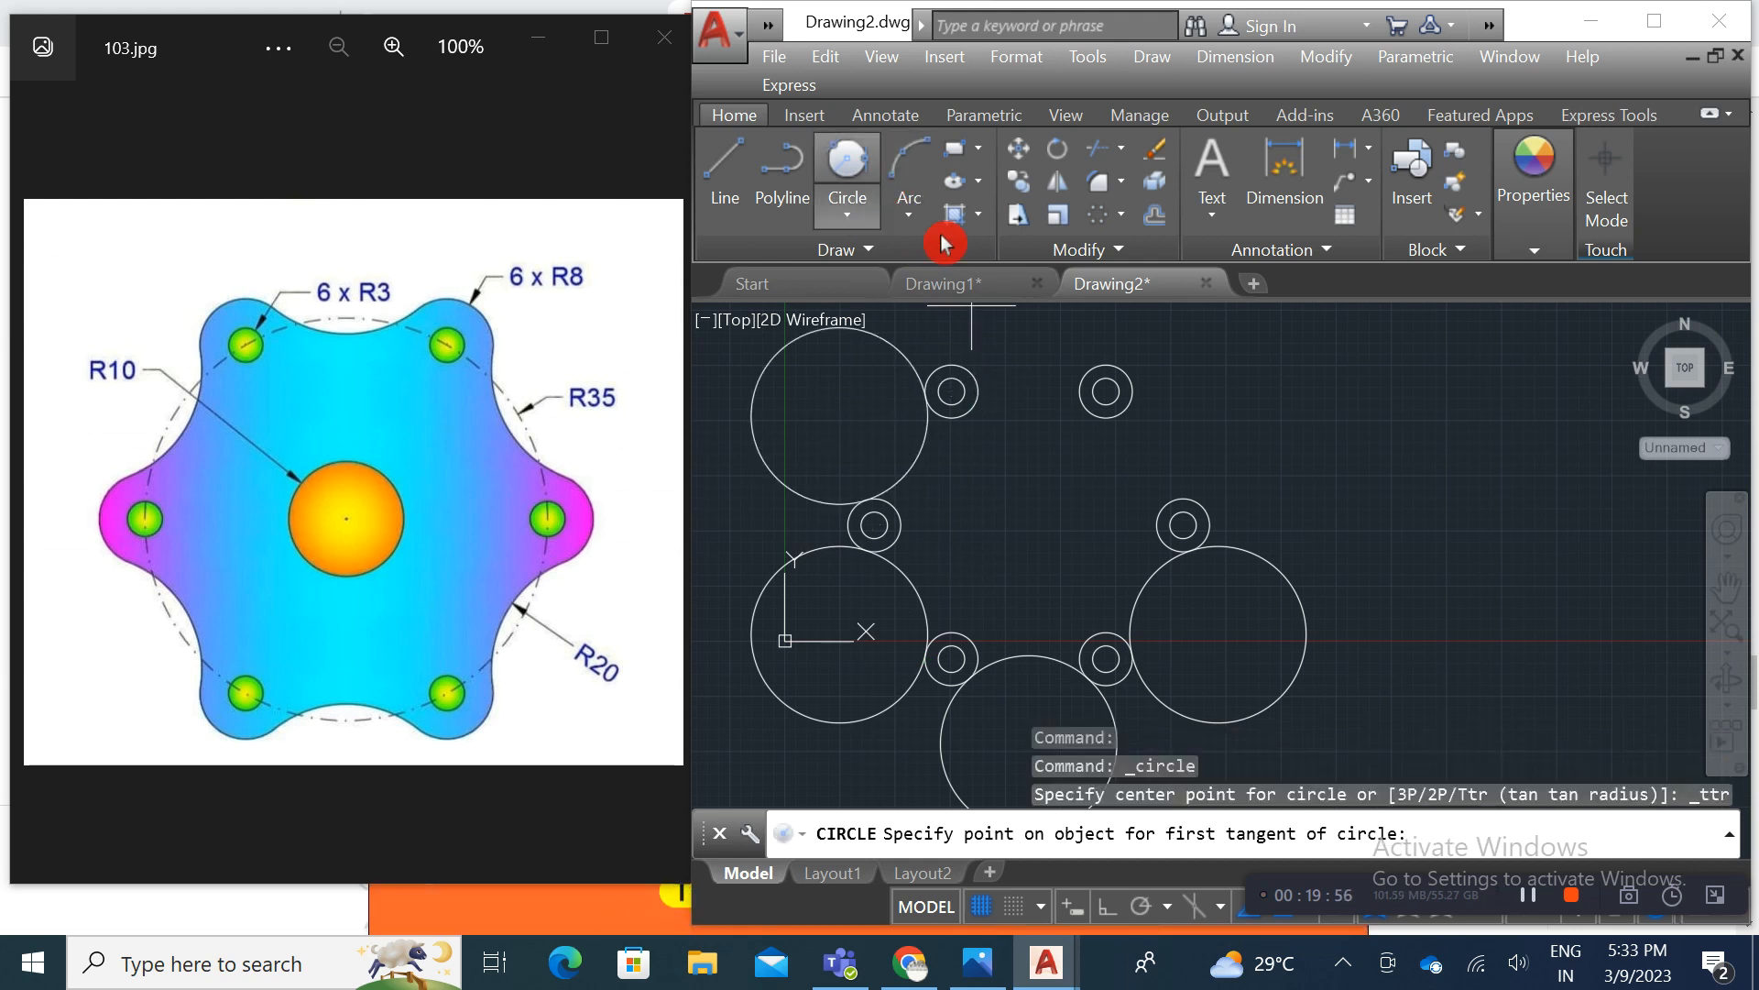
{"action": "left_click", "coordinate": [964, 365]}
{"action": "left_click", "coordinate": [1092, 352]}
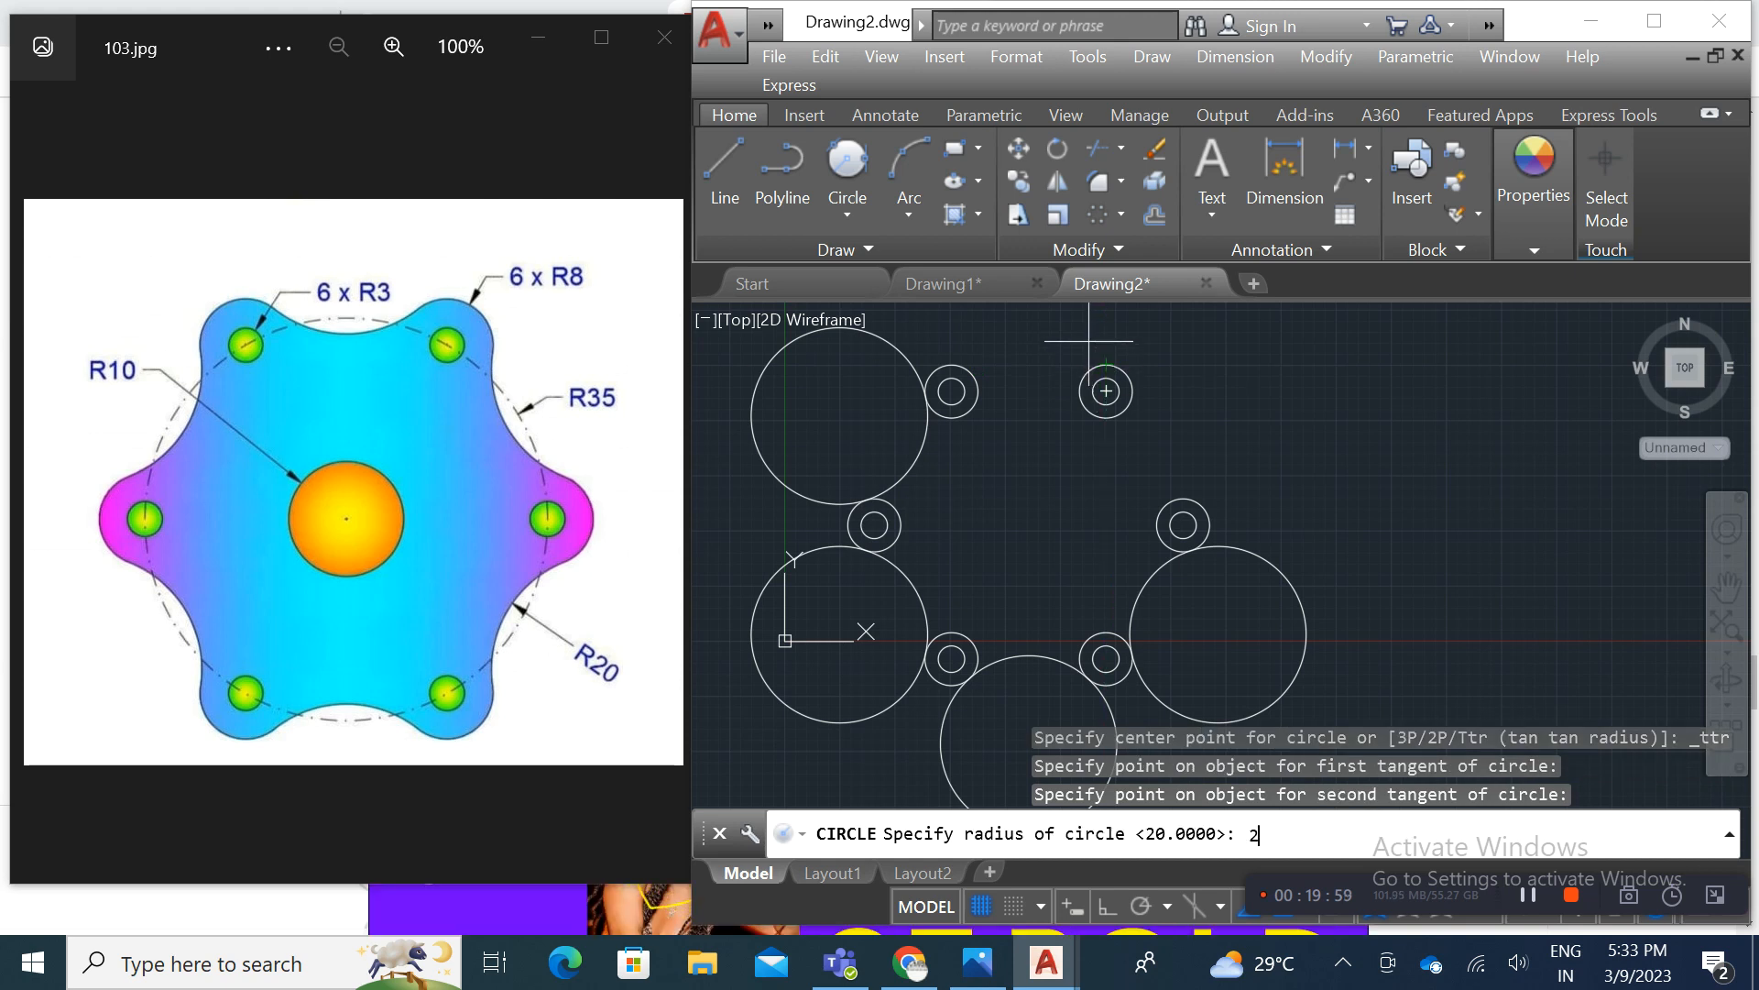
{"action": "type", "text": "20"}
{"action": "key", "text": "Return"}
Step: Draw a Tan, Tan, Radius circle of radius 20 touching the outer circles of the upper-right and right lobes
{"action": "key", "text": "Return"}
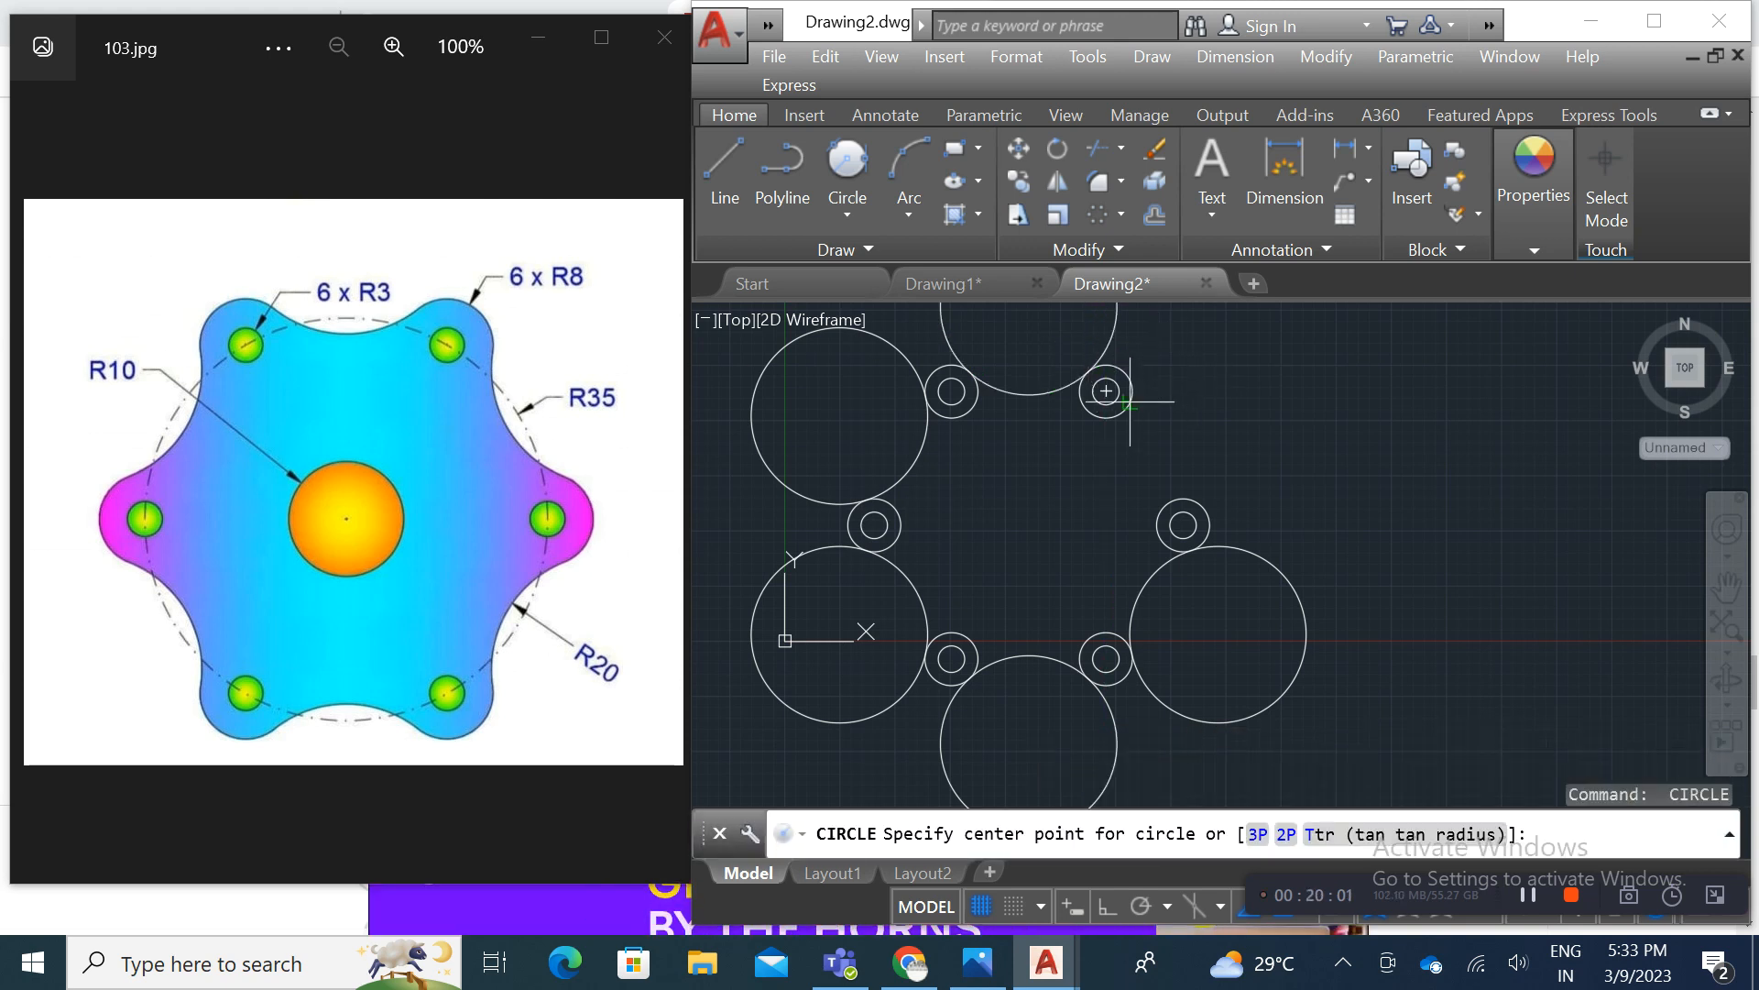
{"action": "key", "text": "Return"}
{"action": "left_click", "coordinate": [848, 178]}
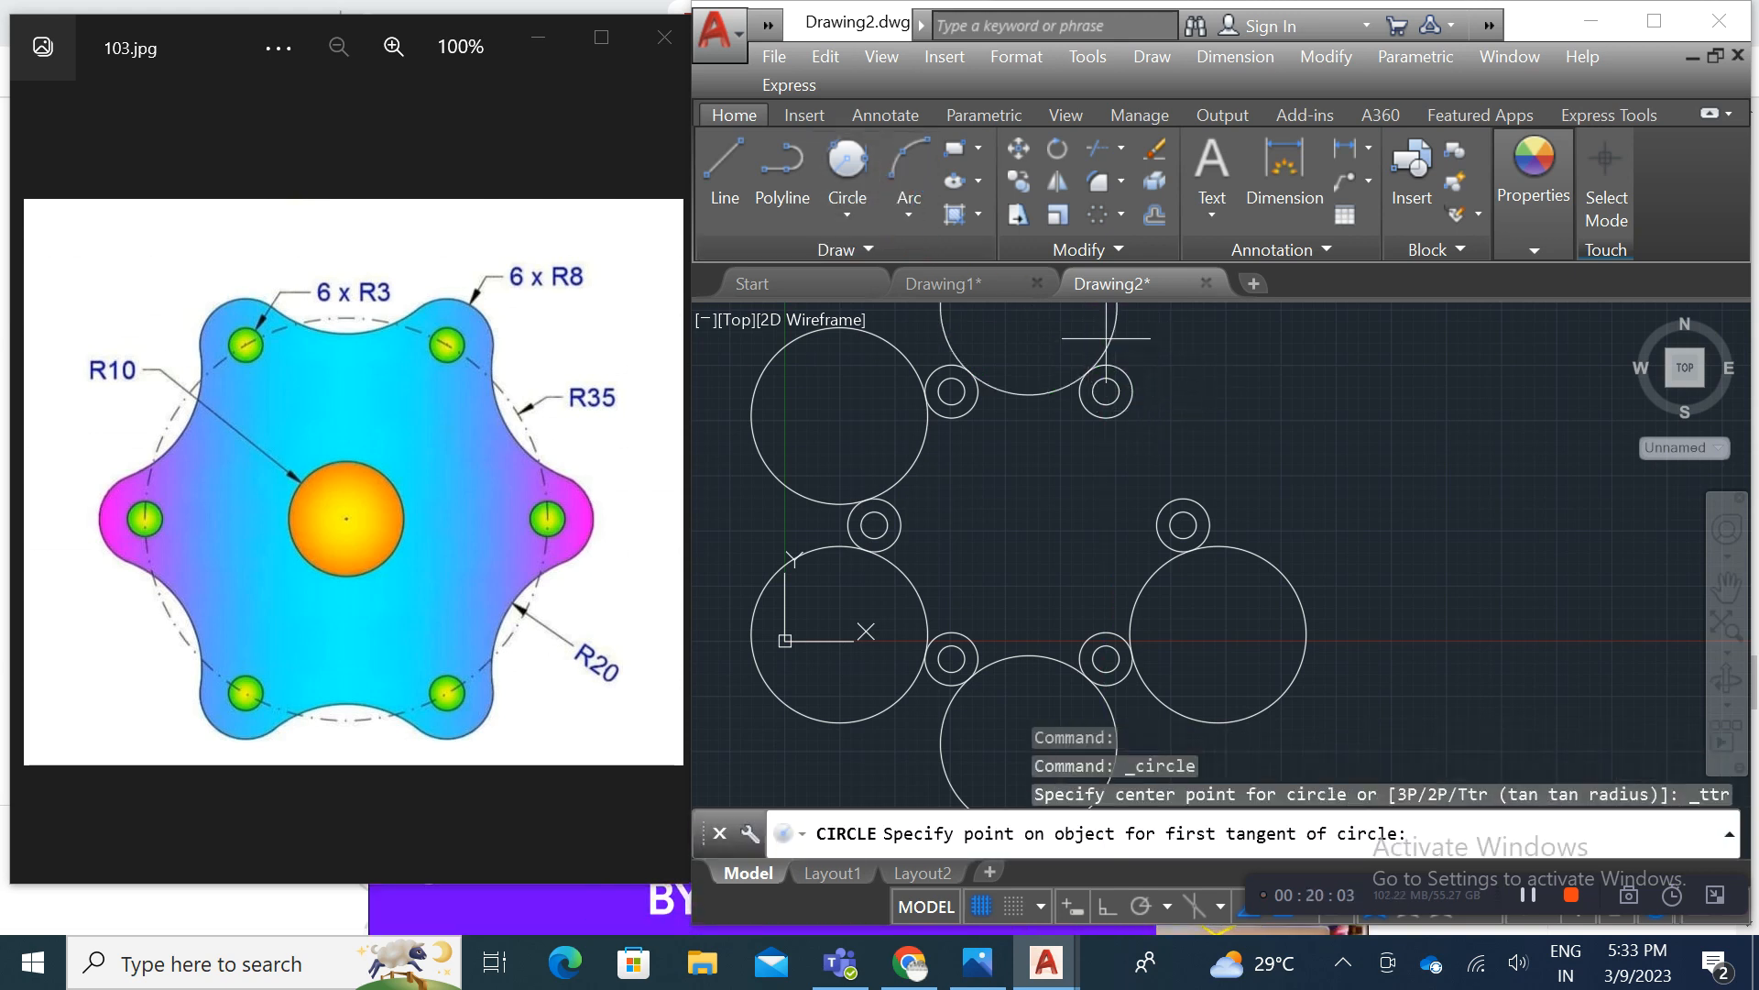
{"action": "left_click", "coordinate": [1131, 396]}
{"action": "left_click", "coordinate": [1202, 509]}
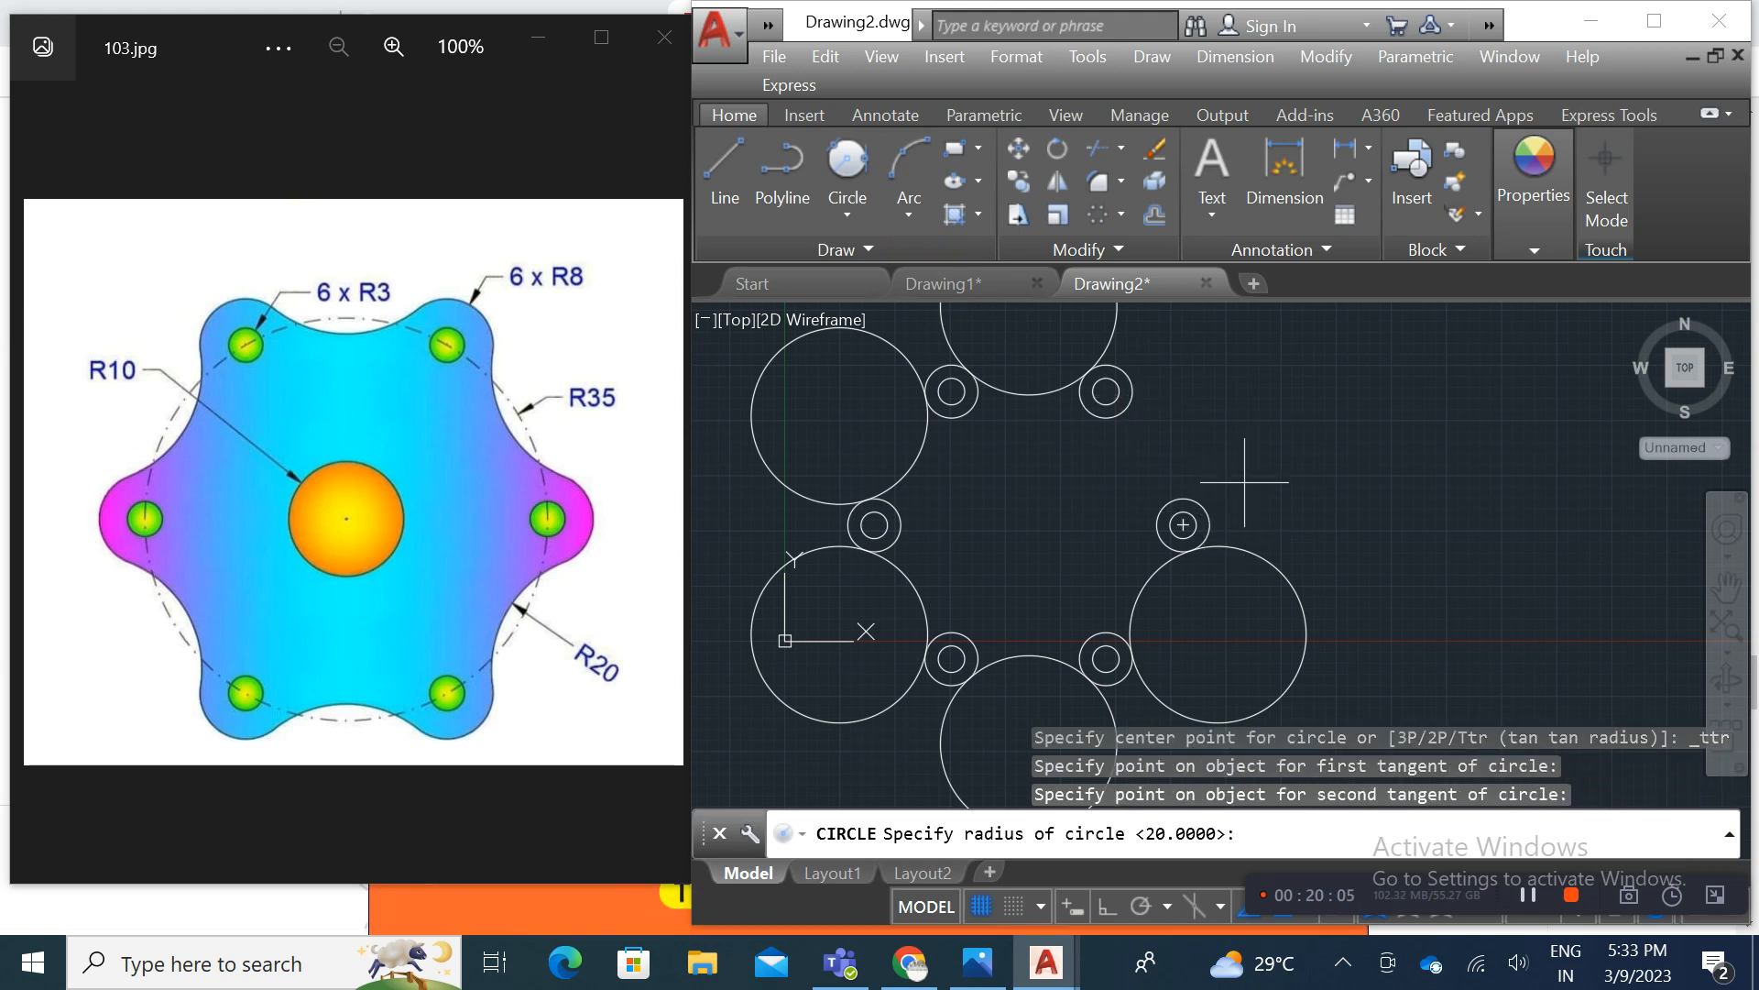
{"action": "type", "text": "20"}
{"action": "key", "text": "Return"}
Step: Trim away the outer portions of the six radius 20 circles, leaving only the concave arcs between the lobes
{"action": "scroll", "coordinate": [1310, 570], "scroll_direction": "down", "scroll_amount": 3}
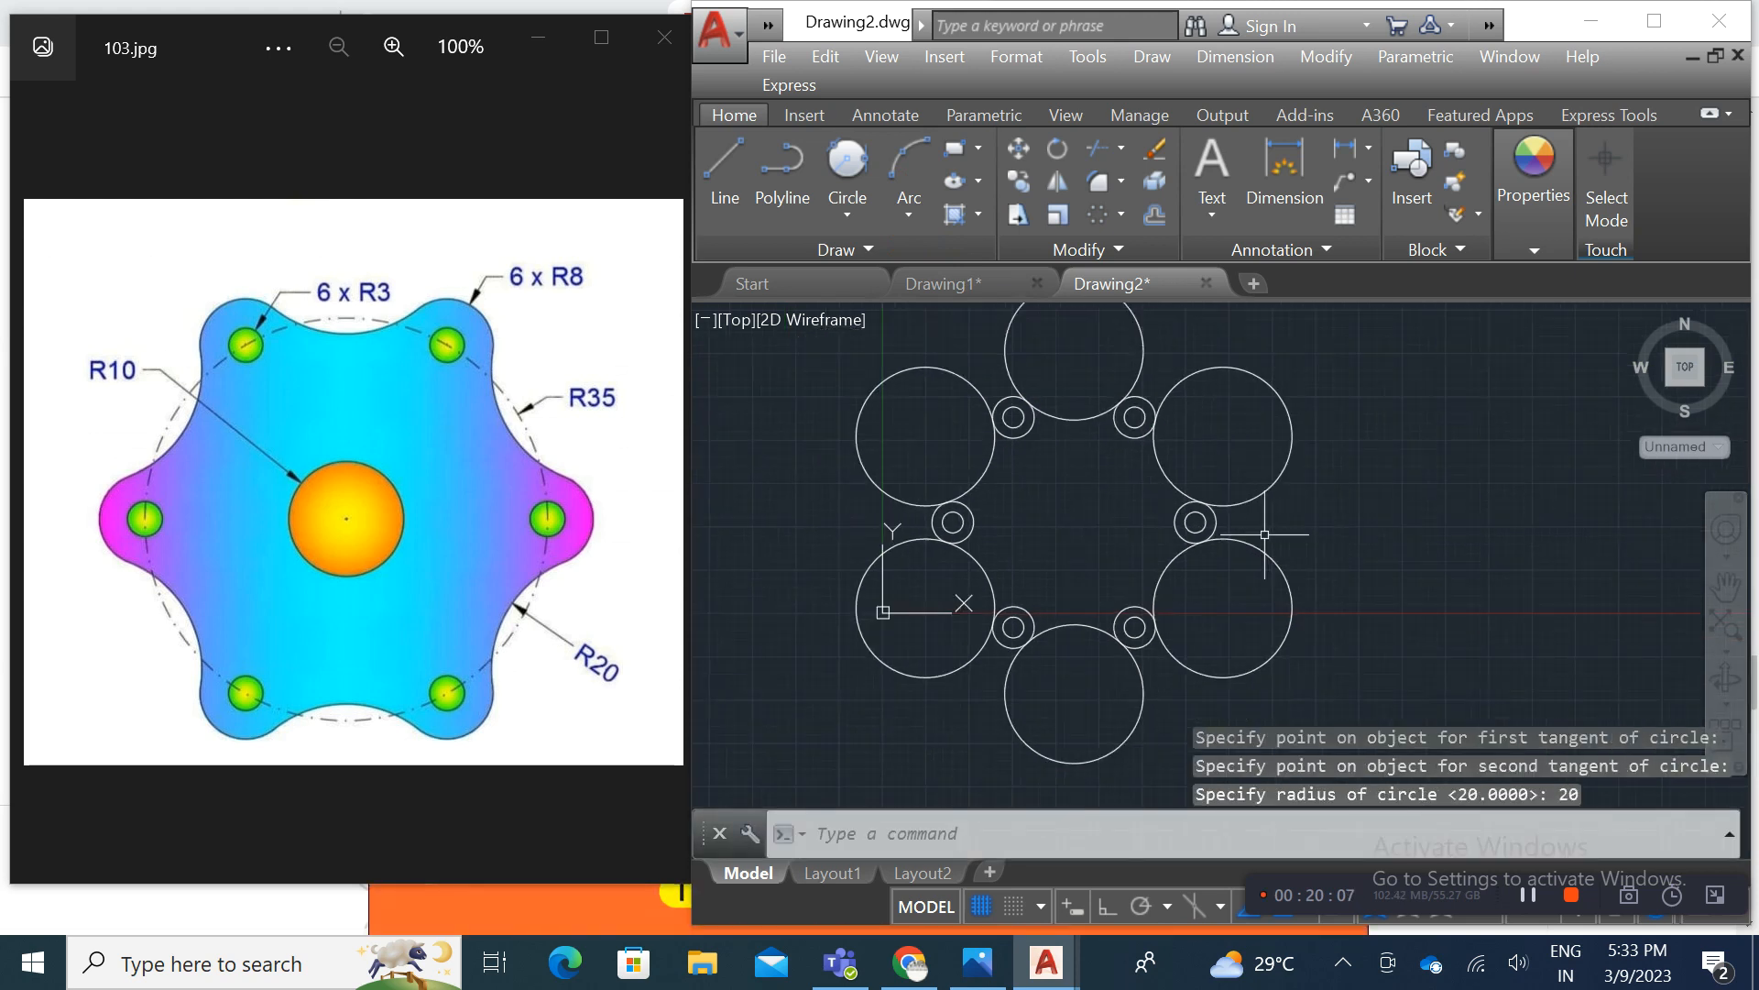
{"action": "type", "text": "tr"}
{"action": "key", "text": "Return"}
{"action": "key", "text": "Return"}
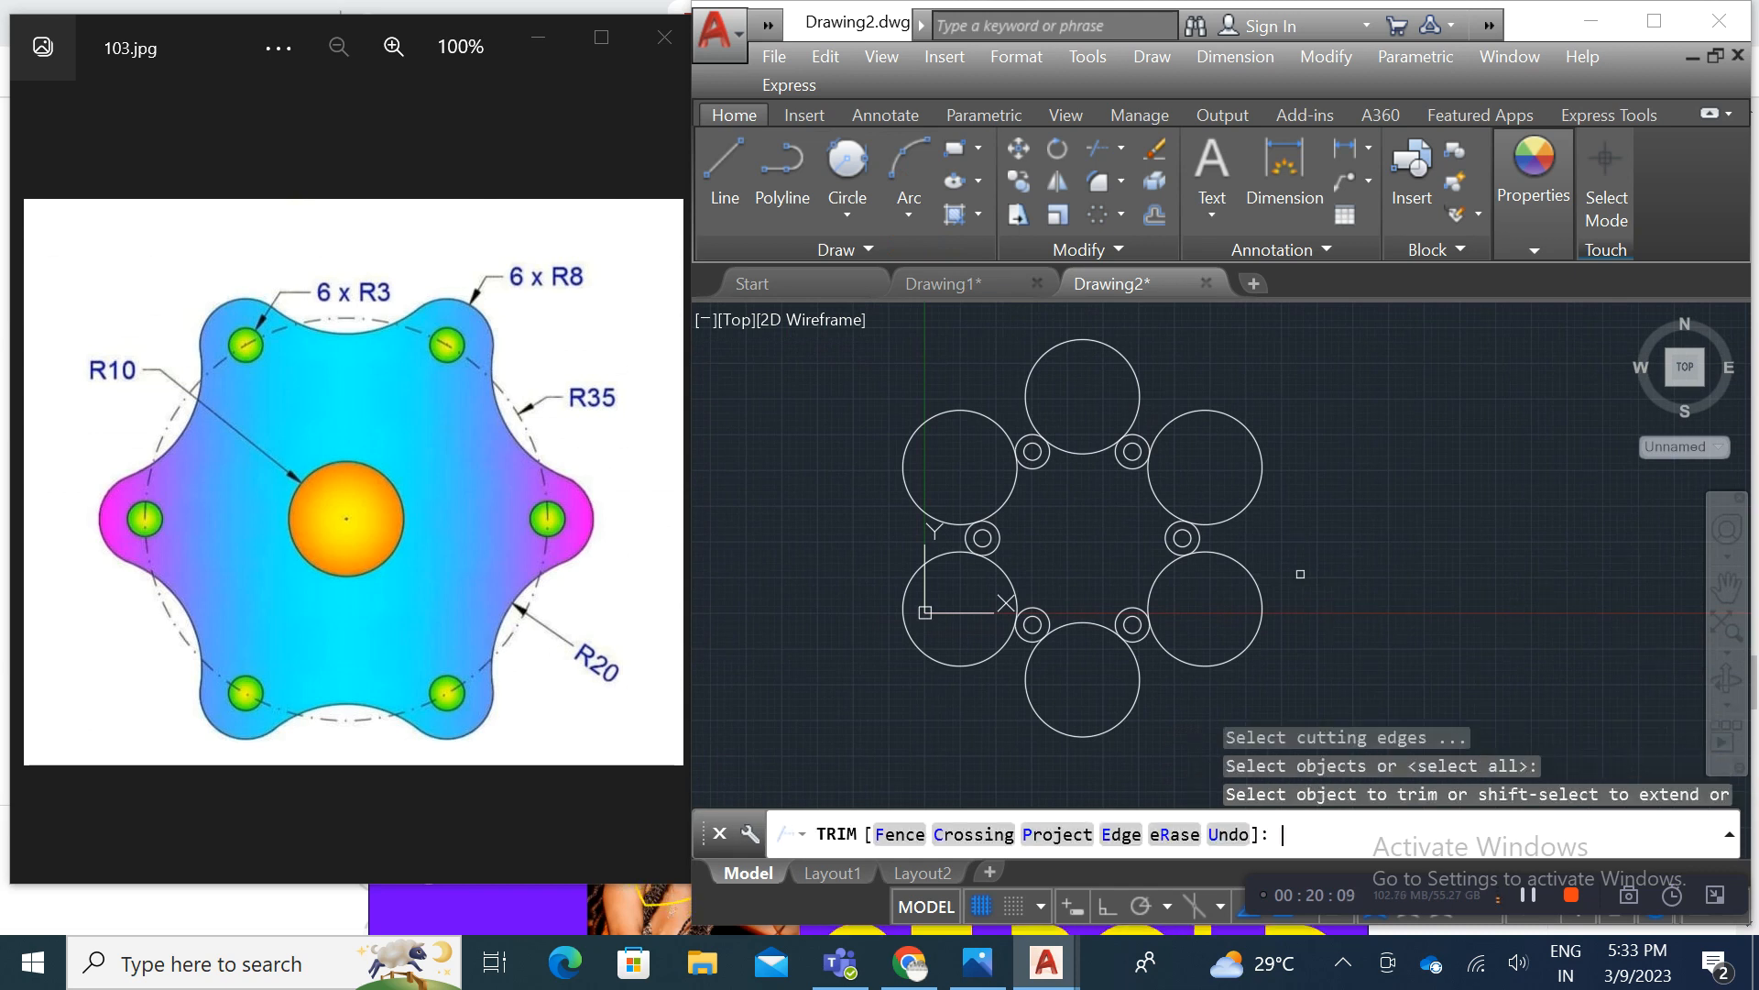
{"action": "left_click", "coordinate": [1300, 573]}
{"action": "left_click", "coordinate": [1219, 651]}
{"action": "left_click", "coordinate": [1159, 706]}
{"action": "left_click", "coordinate": [1098, 685]}
{"action": "left_click", "coordinate": [954, 664]}
{"action": "left_click", "coordinate": [888, 608]}
{"action": "left_click", "coordinate": [922, 449]}
{"action": "left_click", "coordinate": [1006, 392]}
{"action": "left_click", "coordinate": [1065, 347]}
{"action": "left_click", "coordinate": [1302, 437]}
{"action": "left_click", "coordinate": [1267, 441]}
Step: Trim the inner arcs of the six lobe circles to leave one continuous outline around the holes, and end the Trim command
{"action": "scroll", "coordinate": [1167, 561], "scroll_direction": "up", "scroll_amount": 3}
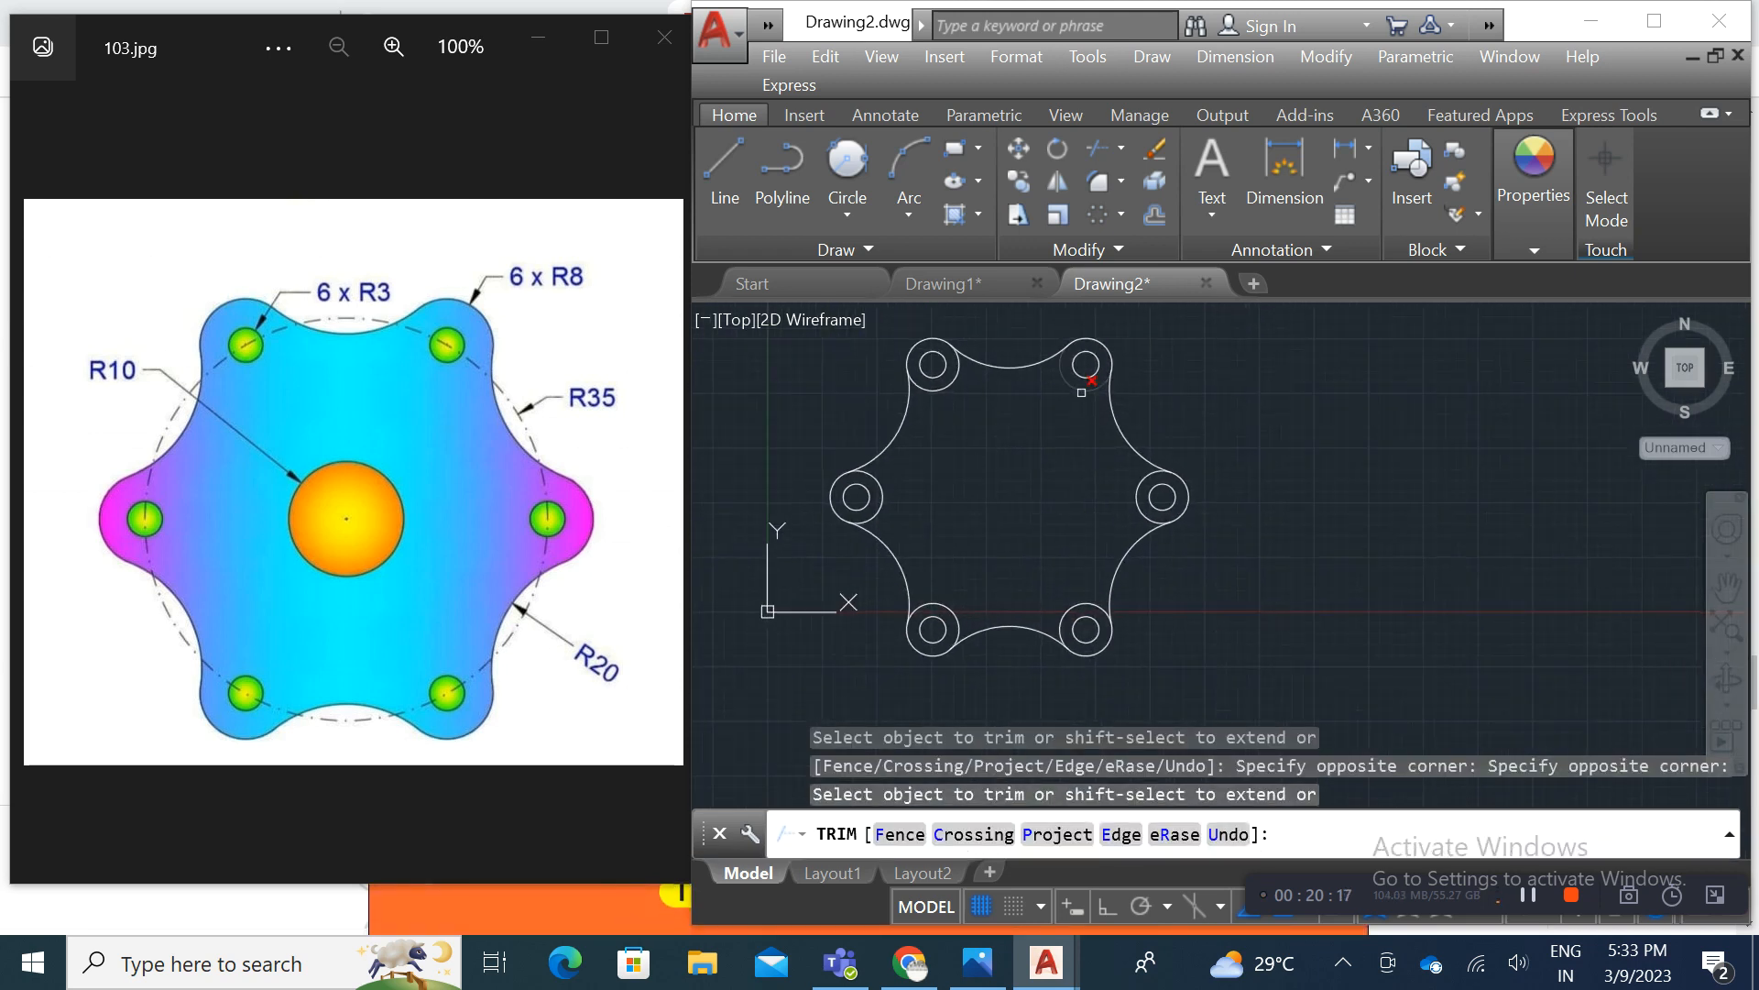
{"action": "left_click", "coordinate": [1082, 392]}
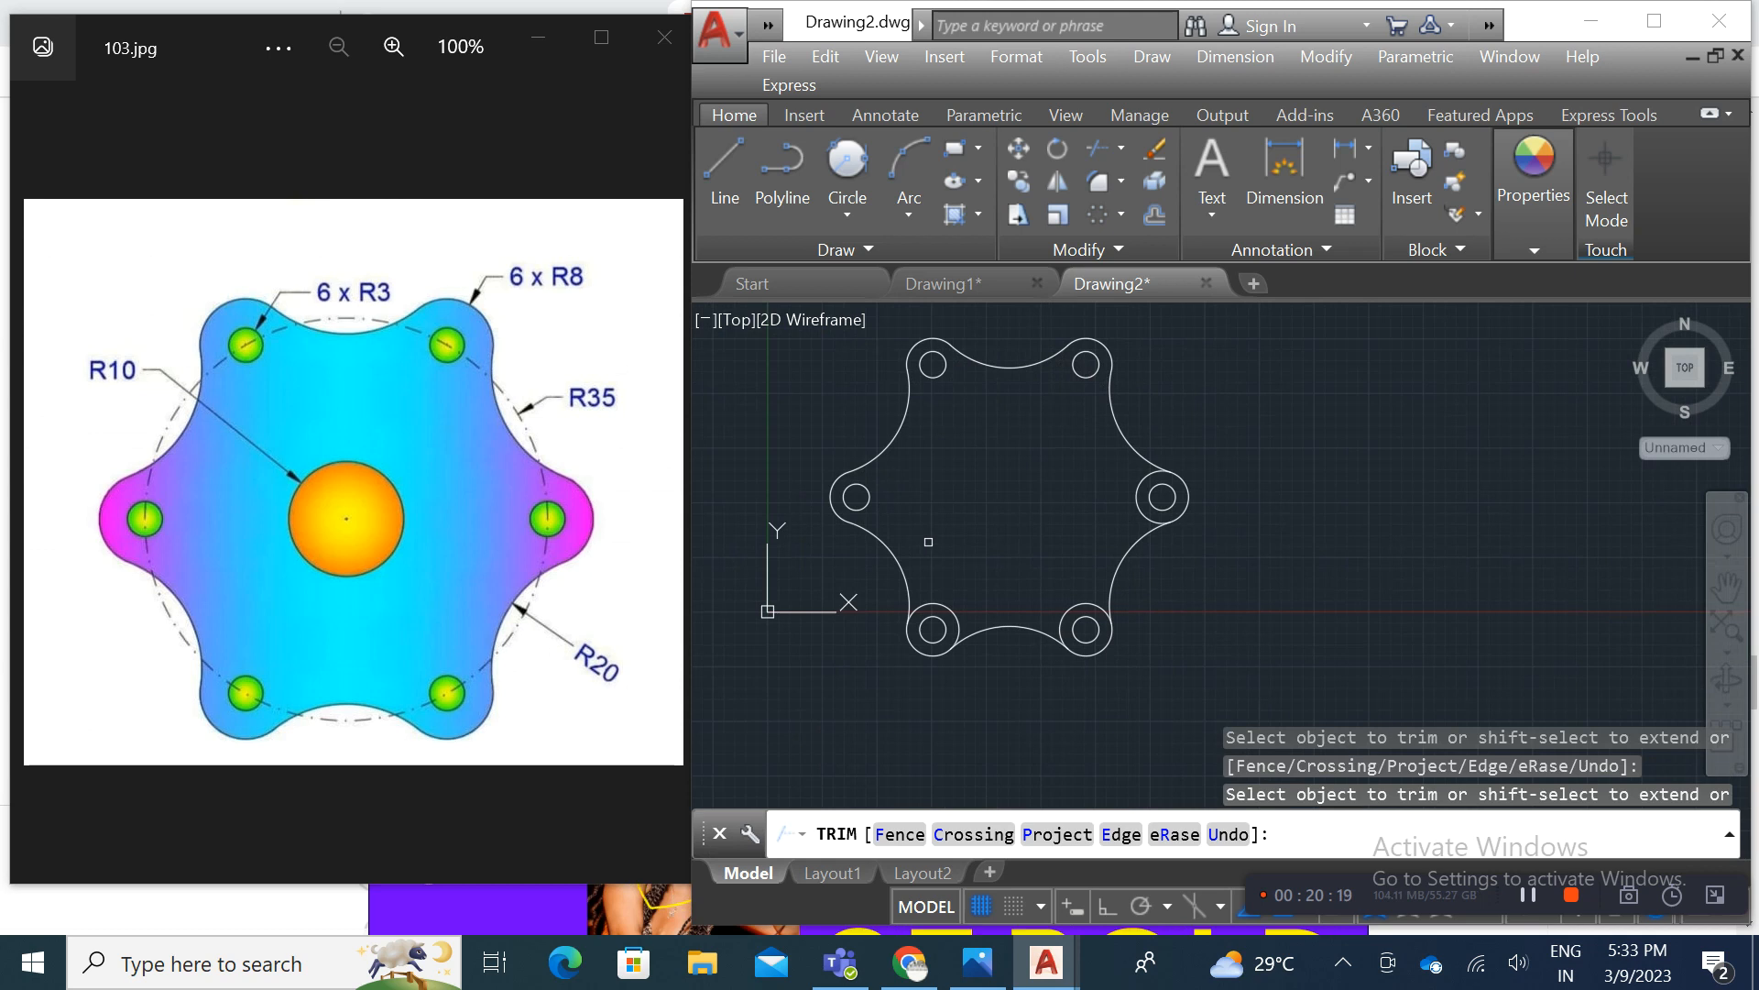
{"action": "left_click", "coordinate": [1069, 616]}
{"action": "left_click", "coordinate": [1081, 606]}
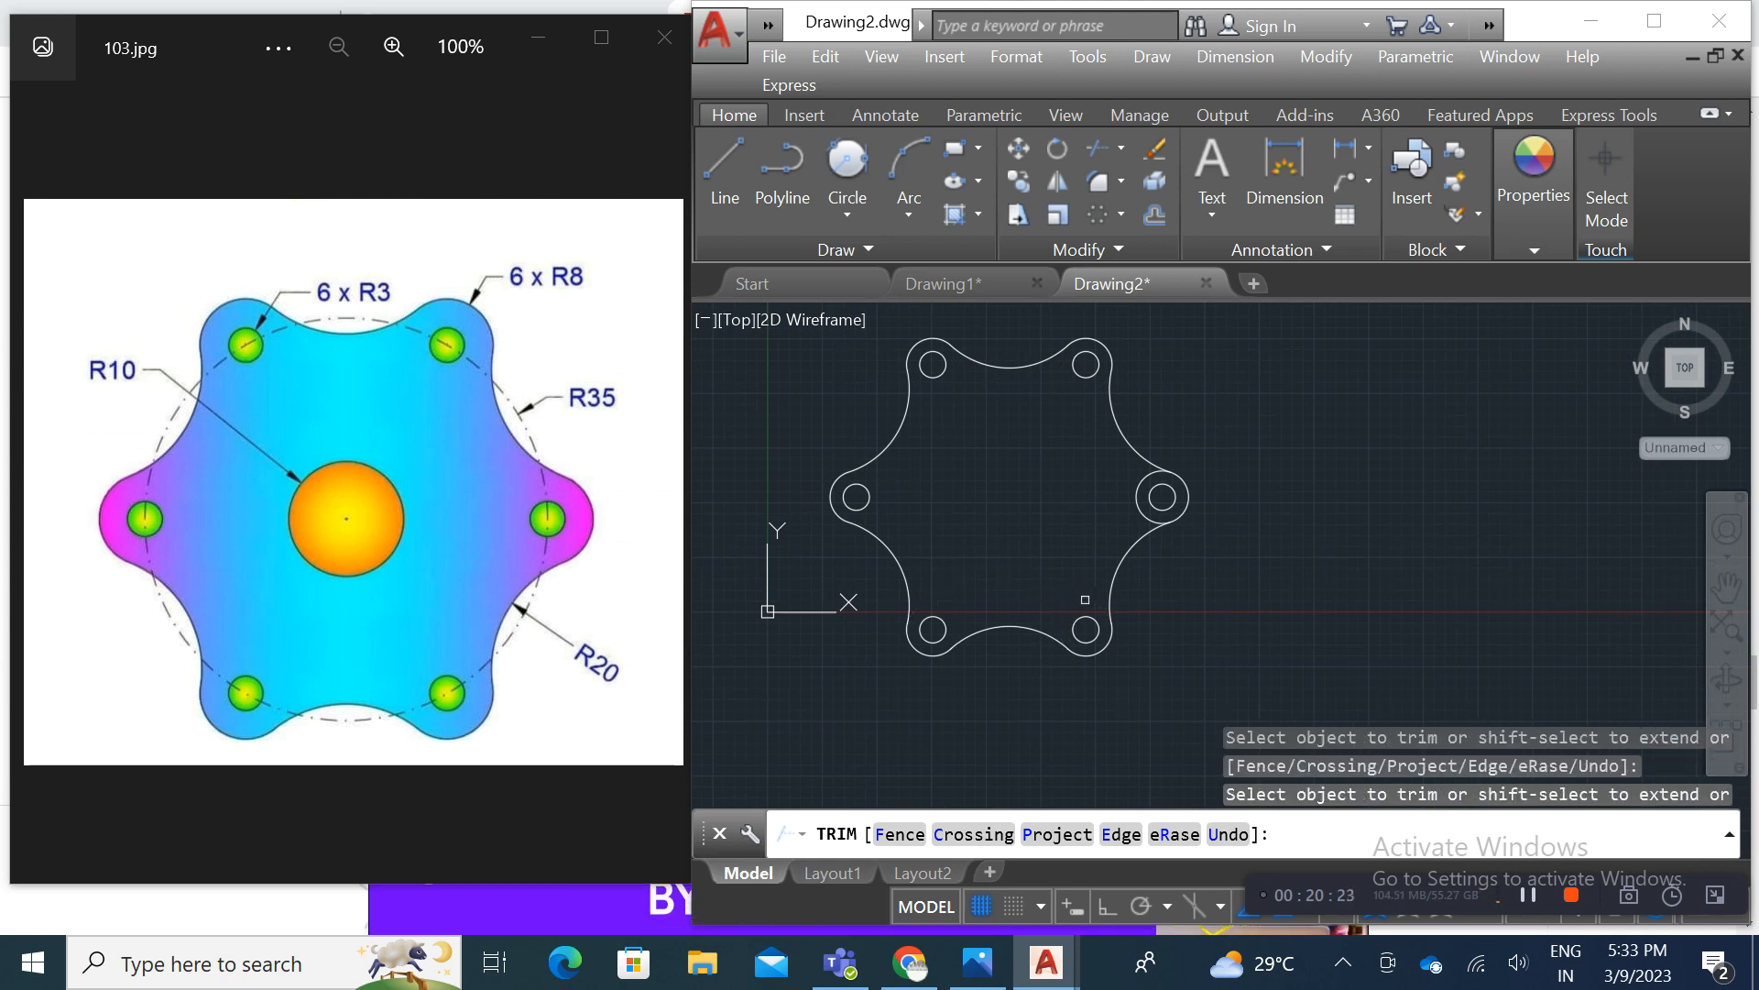
{"action": "middle_click_drag", "start_coordinate": [1077, 497], "coordinate": [1119, 519]}
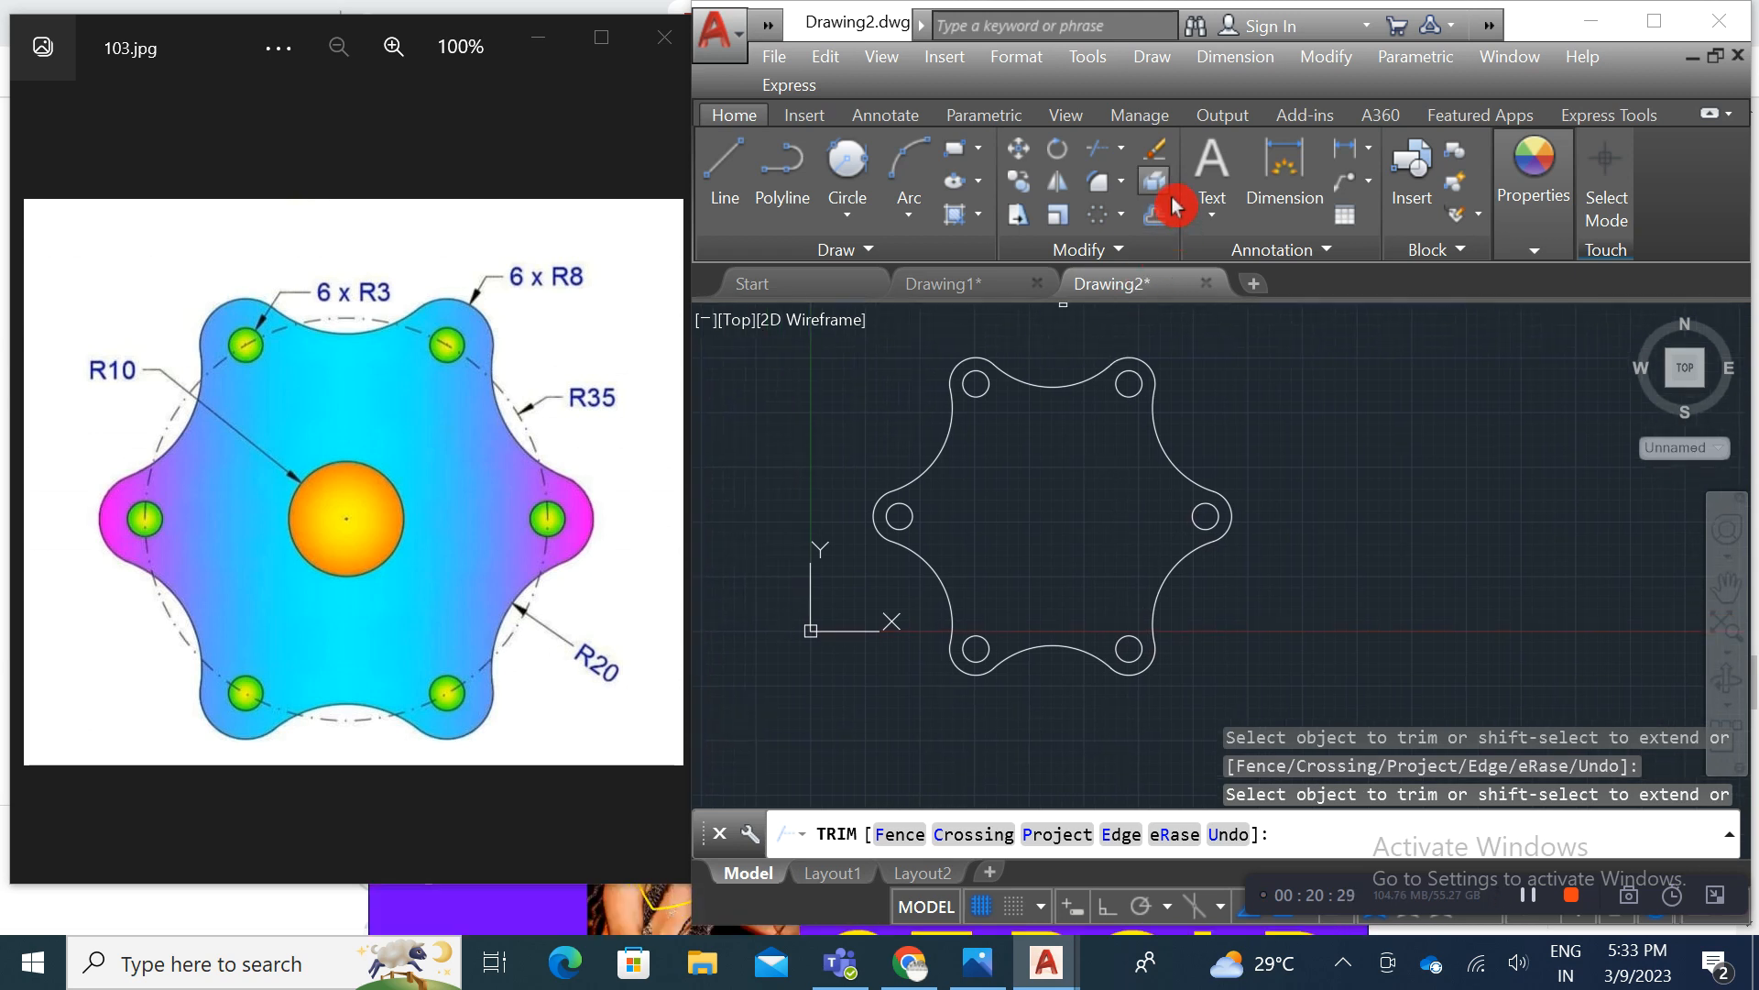
{"action": "left_click", "coordinate": [1129, 384]}
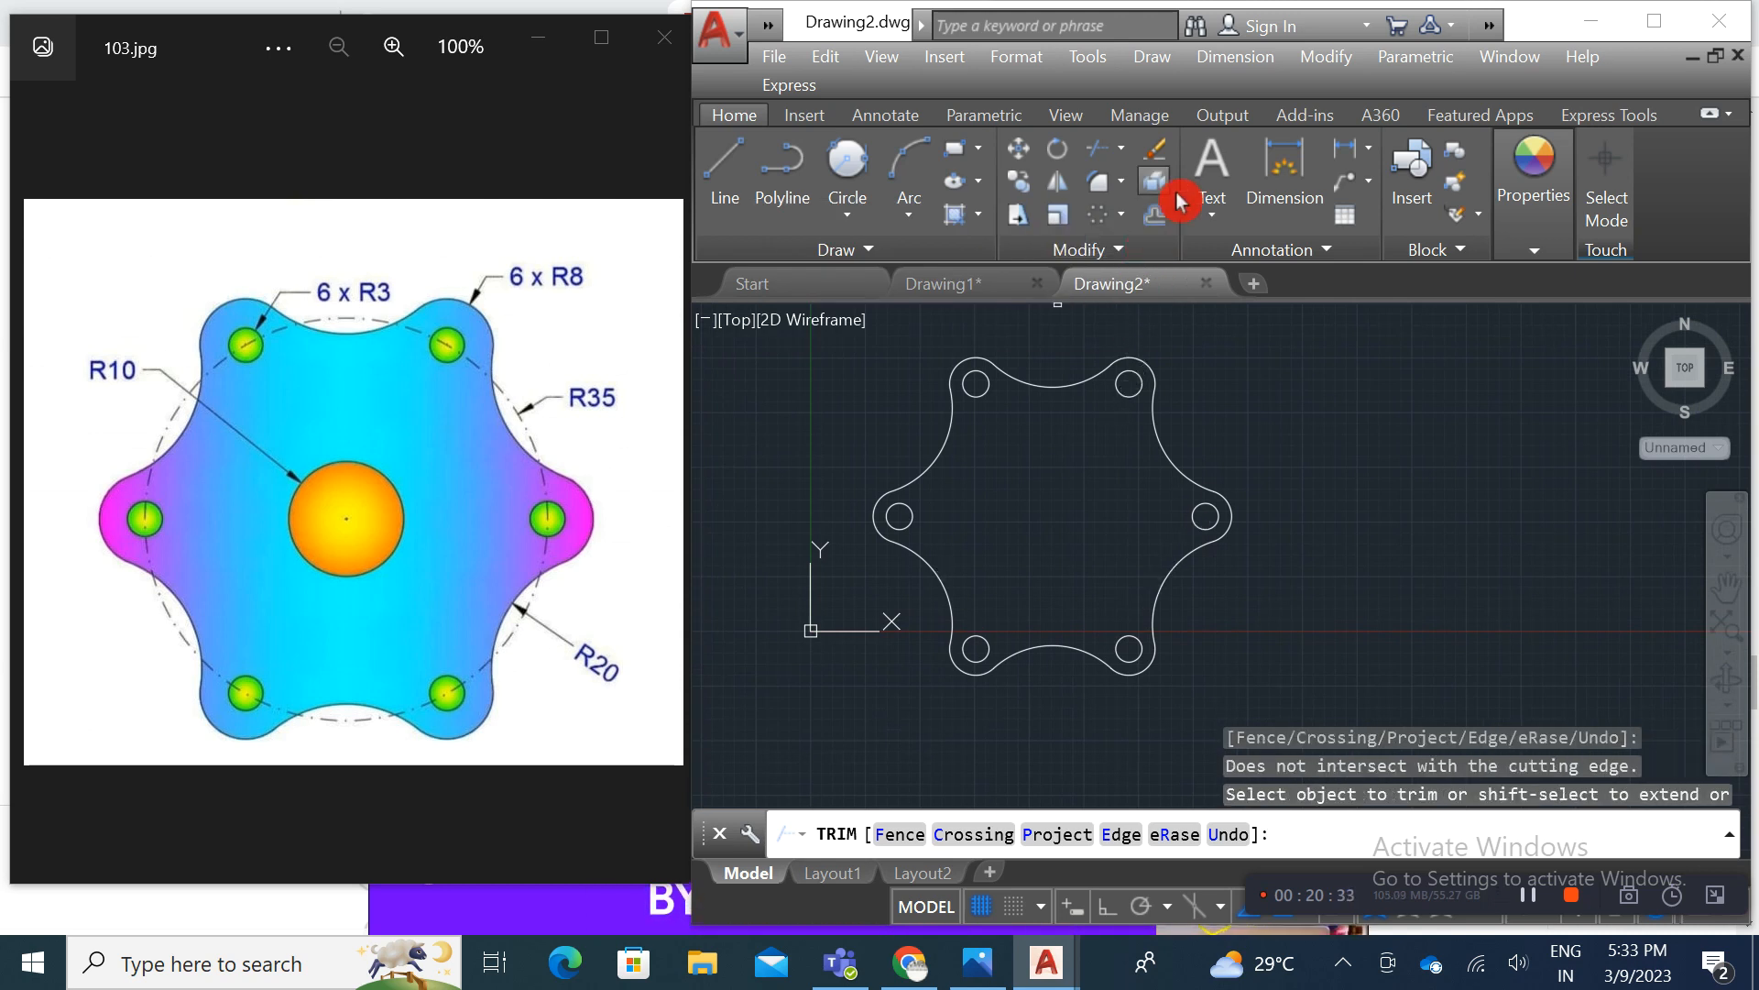
{"action": "key", "text": "Escape"}
Step: Switch to the image viewer and go back to reference image 101.jpg
{"action": "mouse_move", "coordinate": [1029, 503]}
{"action": "middle_mouse_down"}
{"action": "mouse_move", "coordinate": [893, 503]}
{"action": "mouse_move", "coordinate": [872, 534]}
{"action": "middle_mouse_up"}
{"action": "scroll", "coordinate": [892, 503], "scroll_direction": "down", "scroll_amount": 1}
{"action": "scroll", "coordinate": [871, 534], "scroll_direction": "down", "scroll_amount": 1}
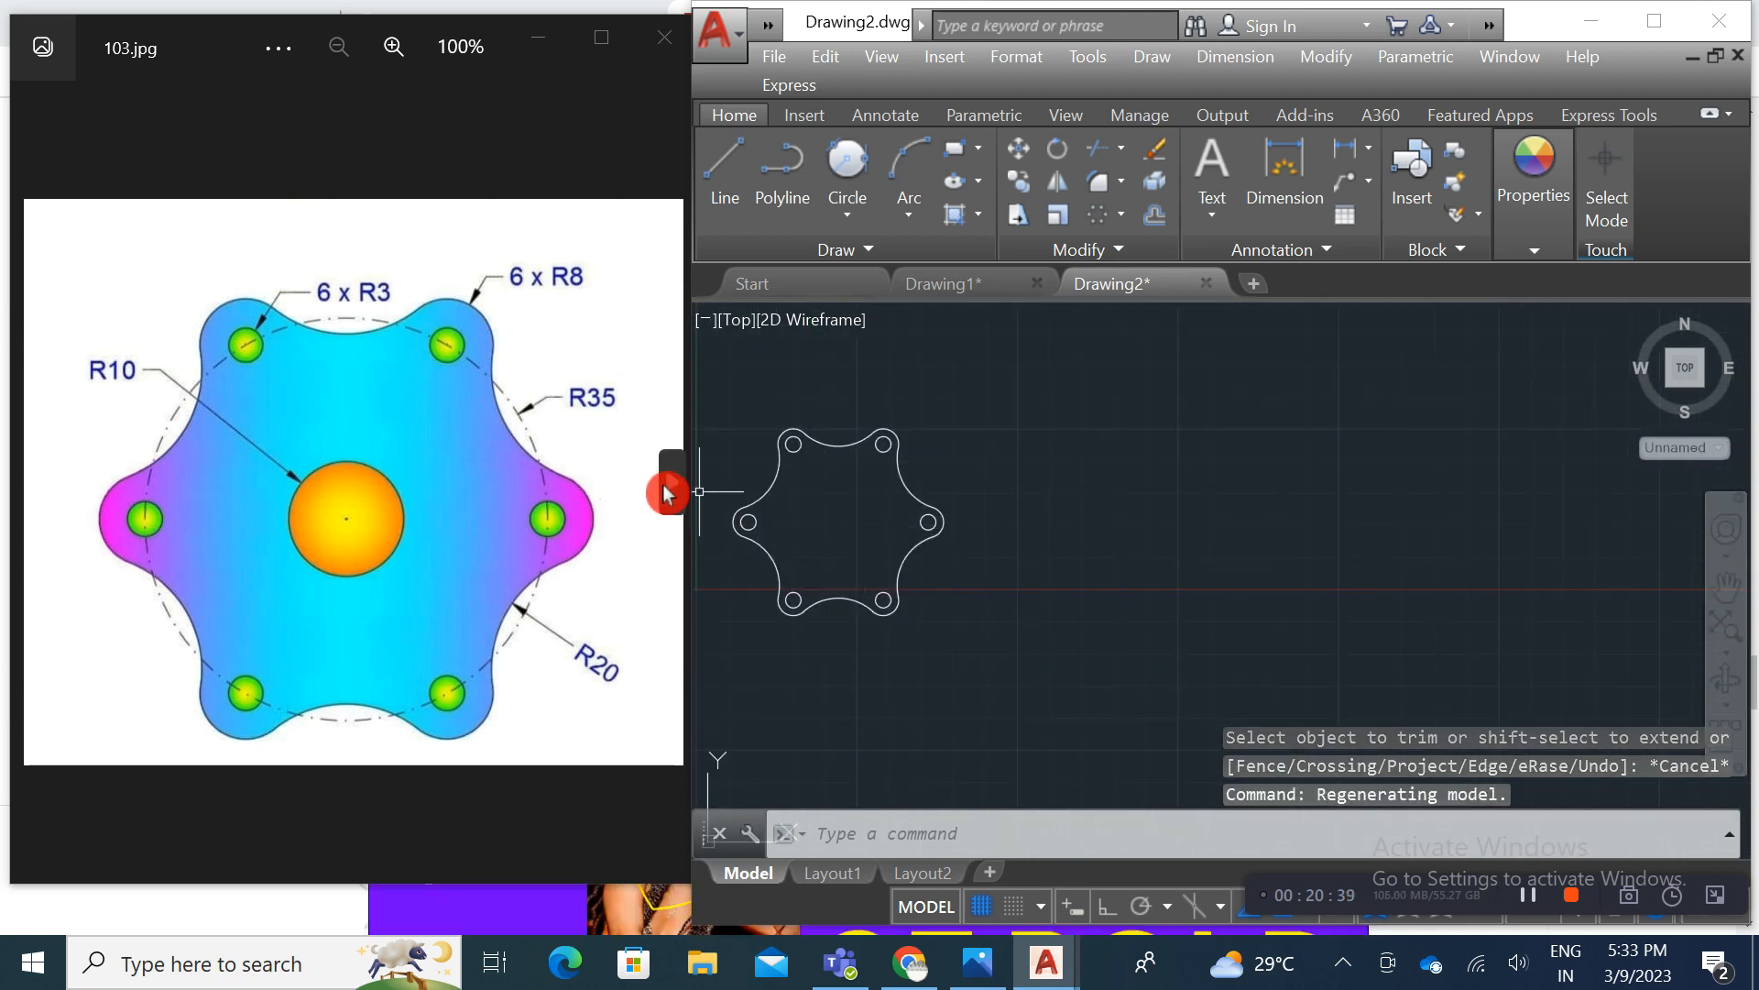
{"action": "left_click", "coordinate": [670, 482]}
{"action": "left_click", "coordinate": [39, 485]}
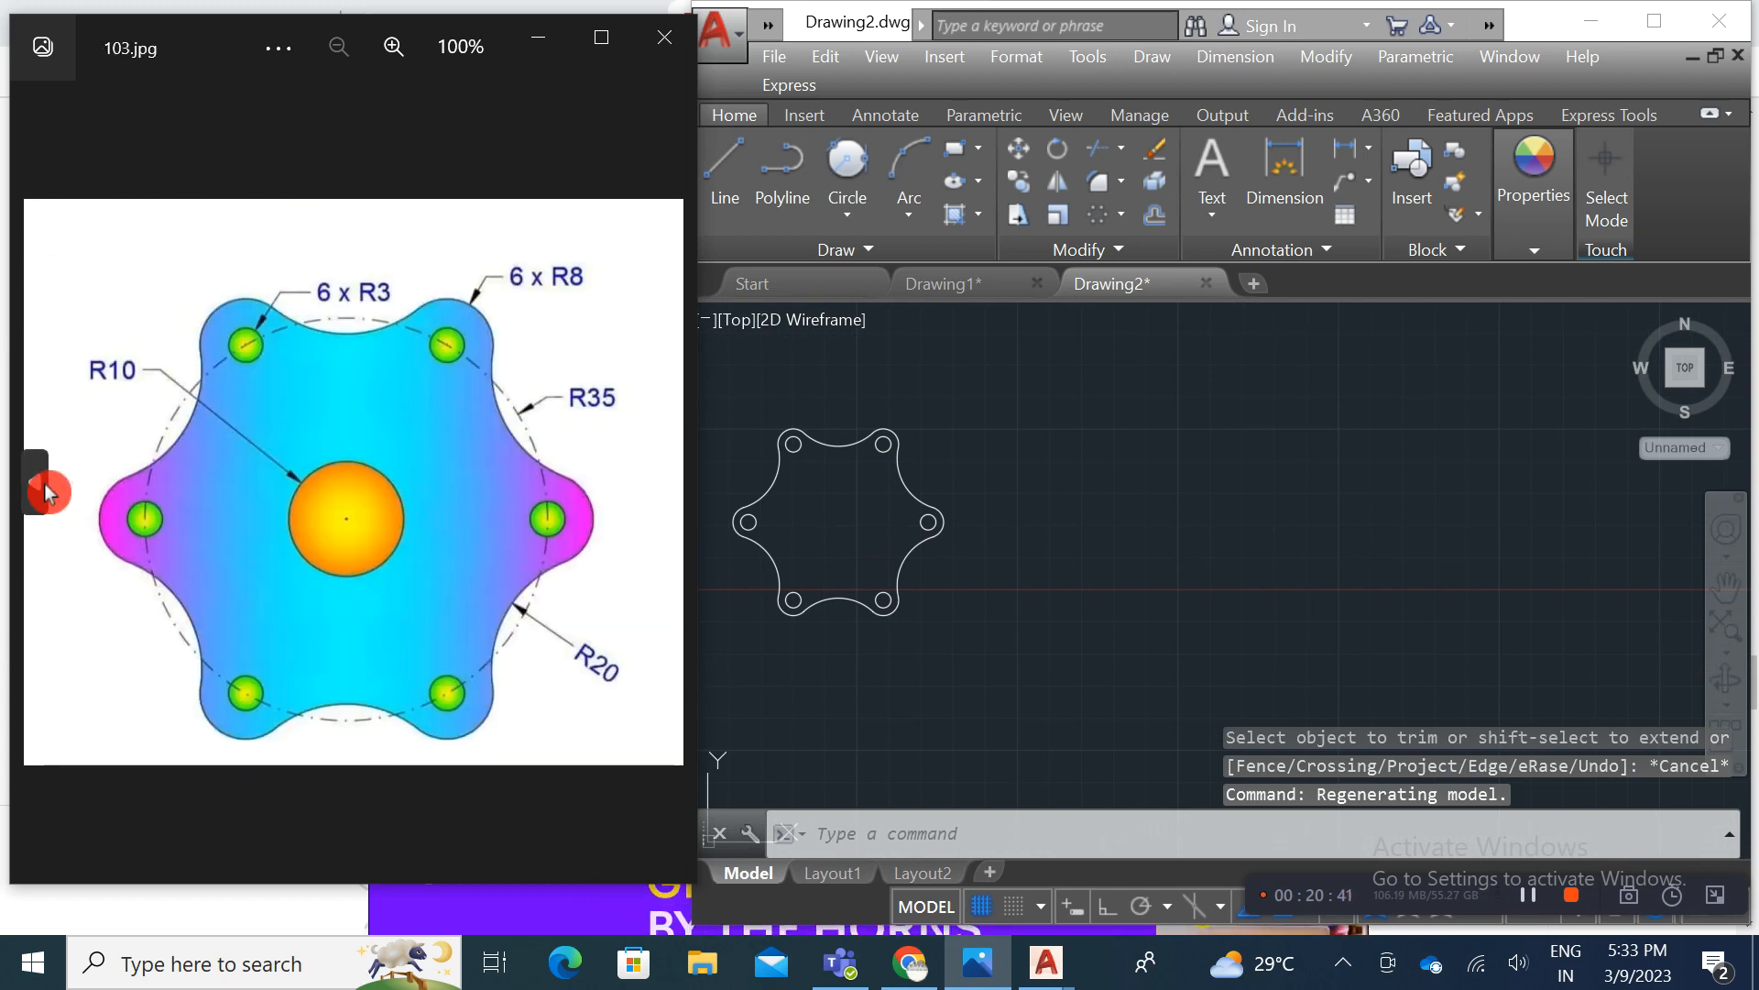
{"action": "left_click", "coordinate": [41, 491]}
{"action": "left_click", "coordinate": [46, 492]}
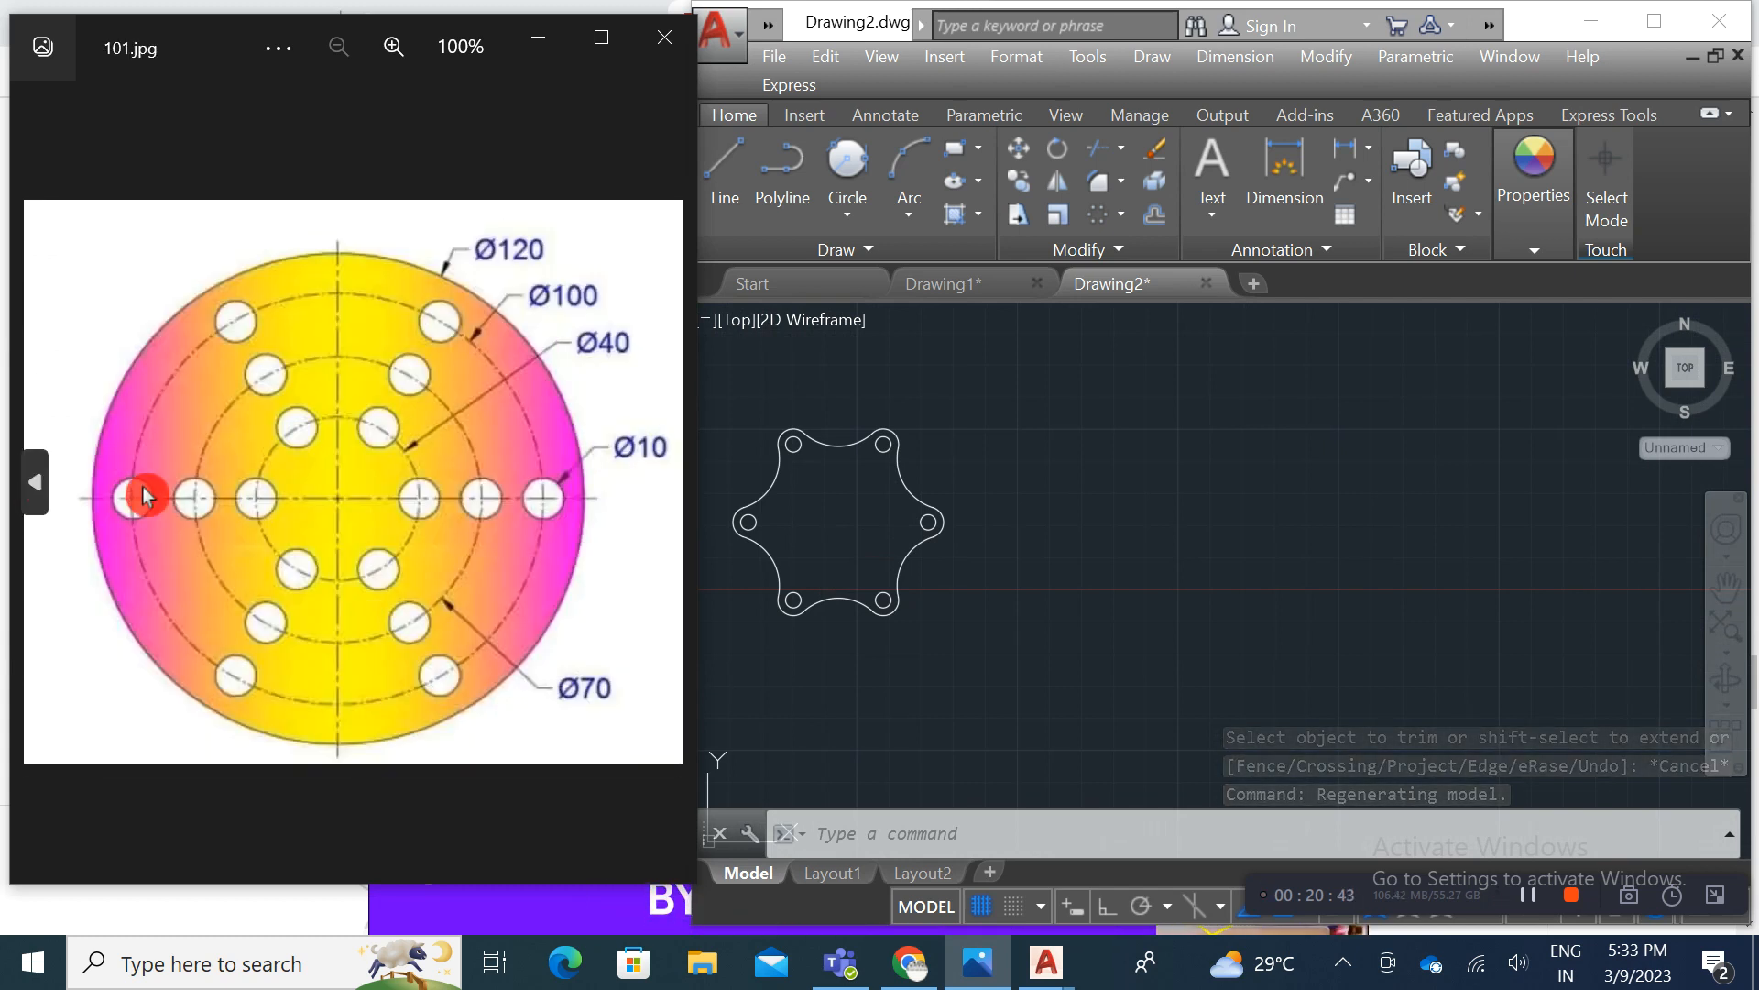
Step: Switch back to AutoCAD and draw a circle of radius 60 in the empty space to the right of the six-lobed part
{"action": "scroll", "coordinate": [1010, 494], "scroll_direction": "down", "scroll_amount": 1}
{"action": "mouse_move", "coordinate": [1010, 494]}
{"action": "middle_mouse_down"}
{"action": "mouse_move", "coordinate": [1043, 485]}
{"action": "mouse_move", "coordinate": [1005, 499]}
{"action": "middle_mouse_up"}
{"action": "scroll", "coordinate": [1042, 486], "scroll_direction": "down", "scroll_amount": 1}
{"action": "left_click", "coordinate": [859, 223]}
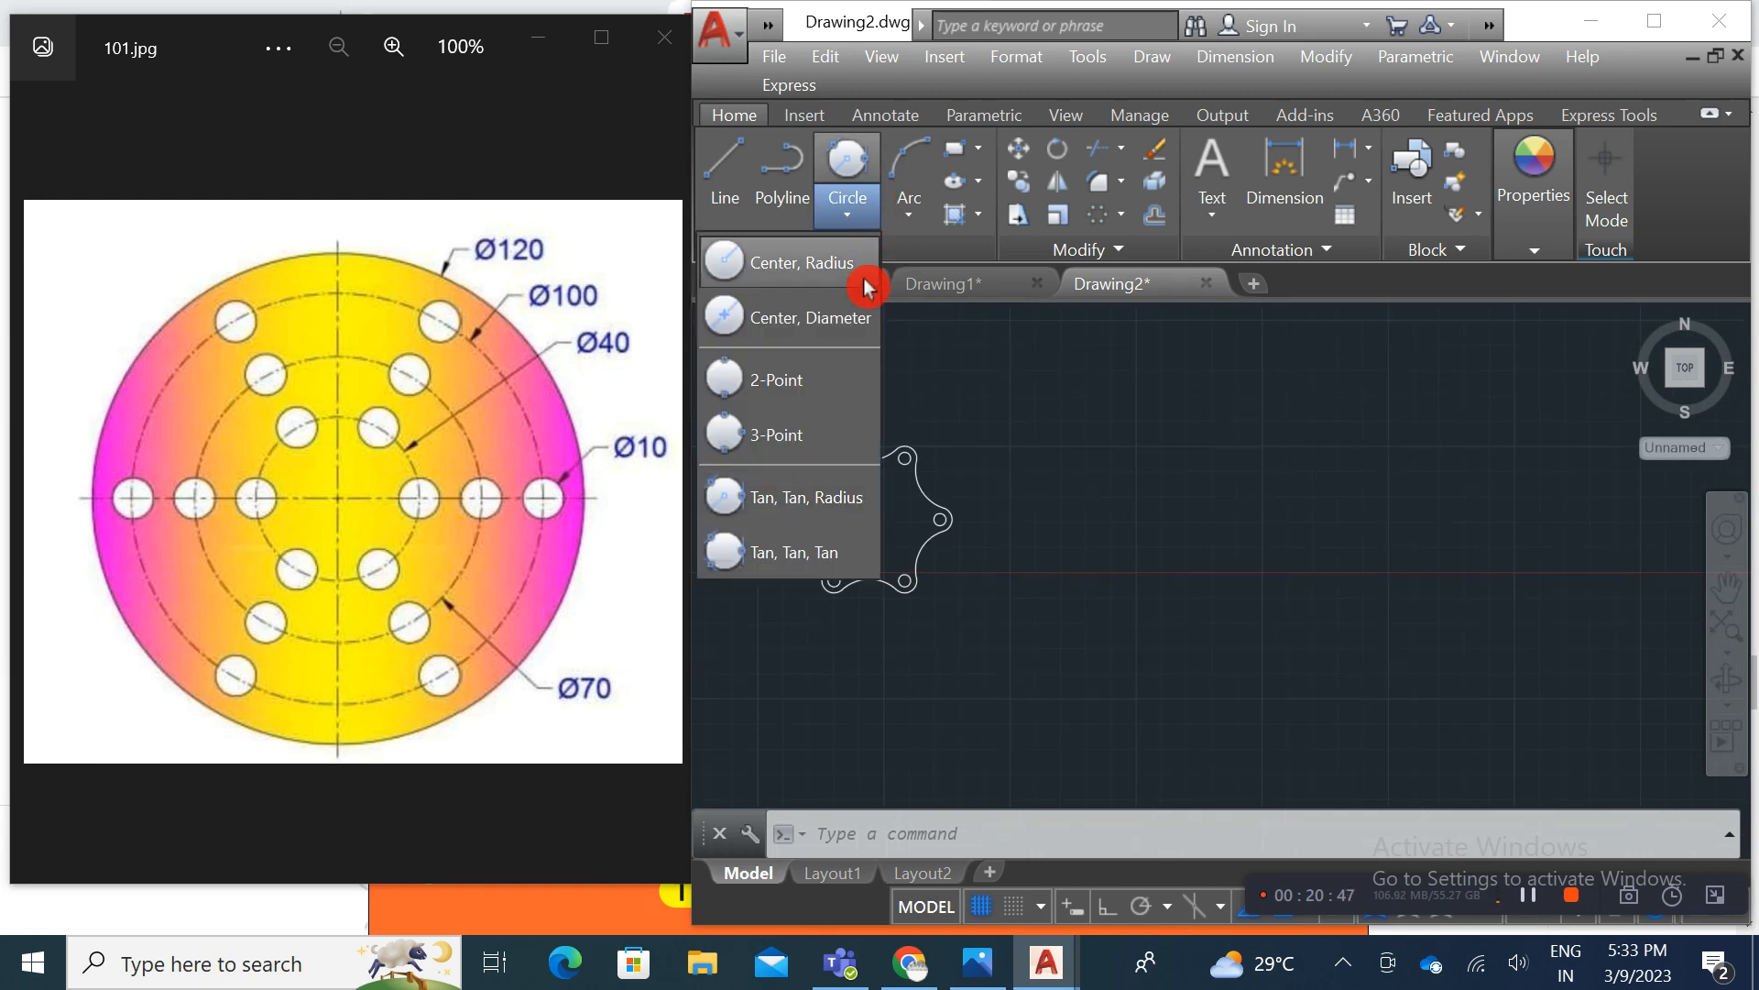
{"action": "left_click", "coordinate": [860, 272]}
{"action": "middle_click_drag", "start_coordinate": [1266, 515], "coordinate": [1158, 511]}
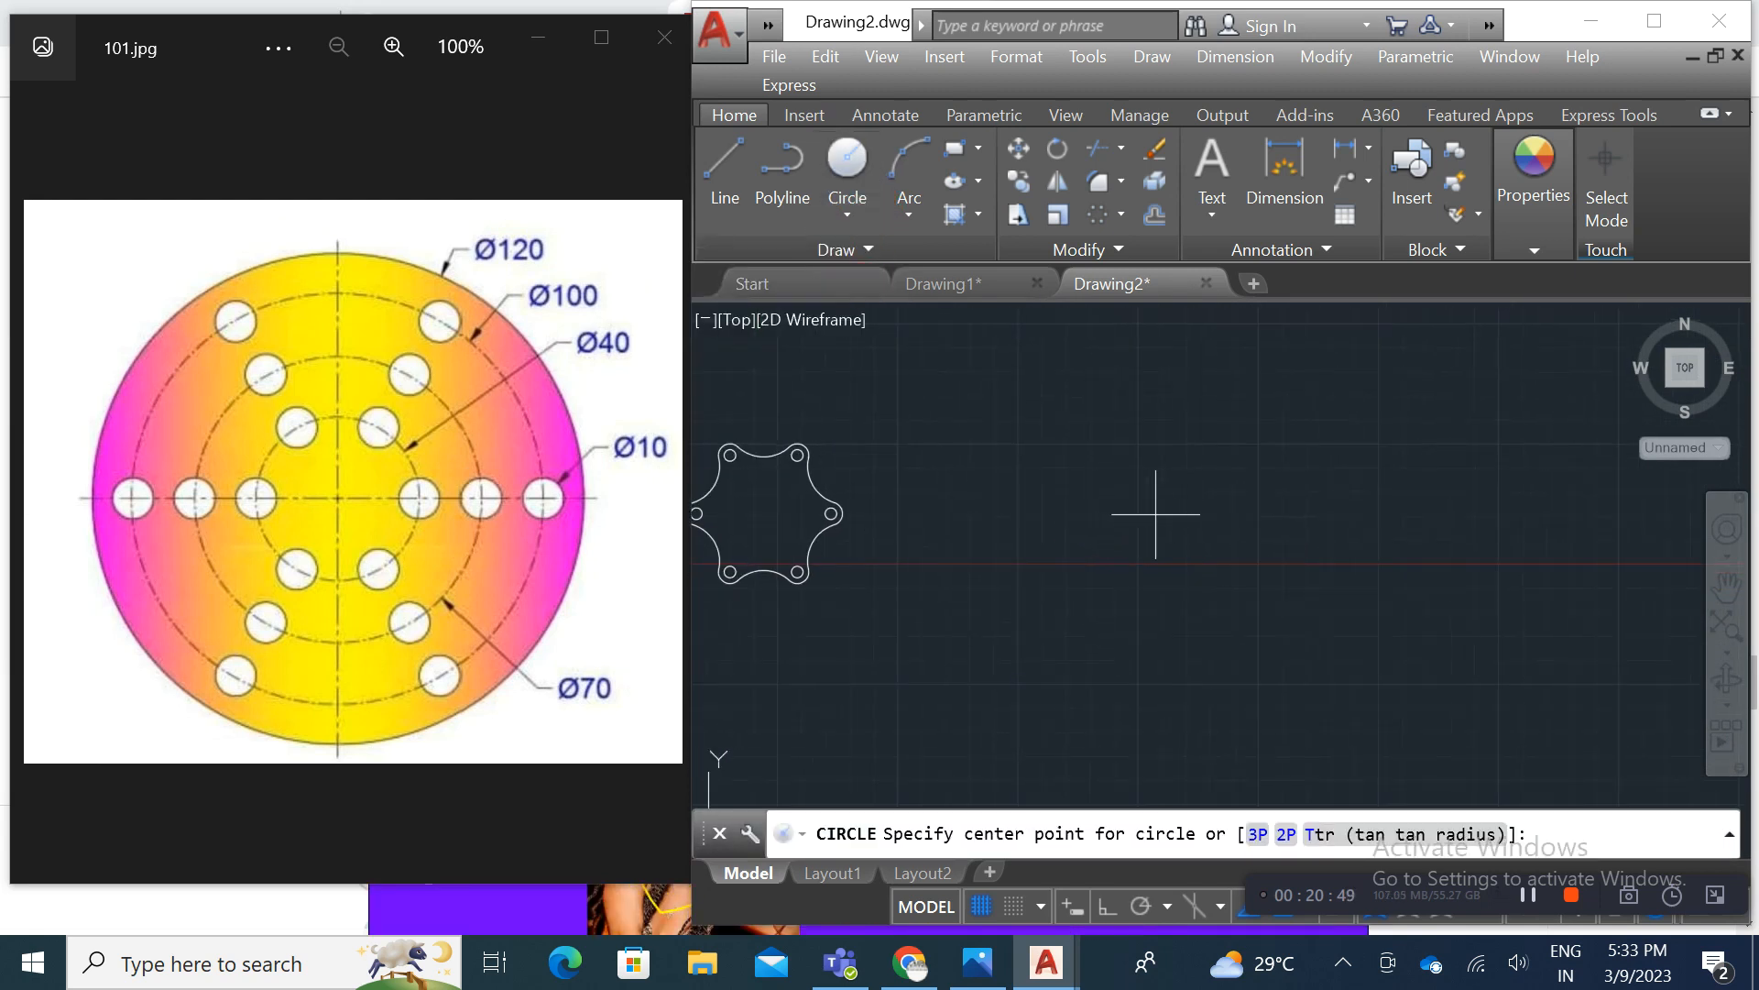
{"action": "left_click", "coordinate": [1166, 514]}
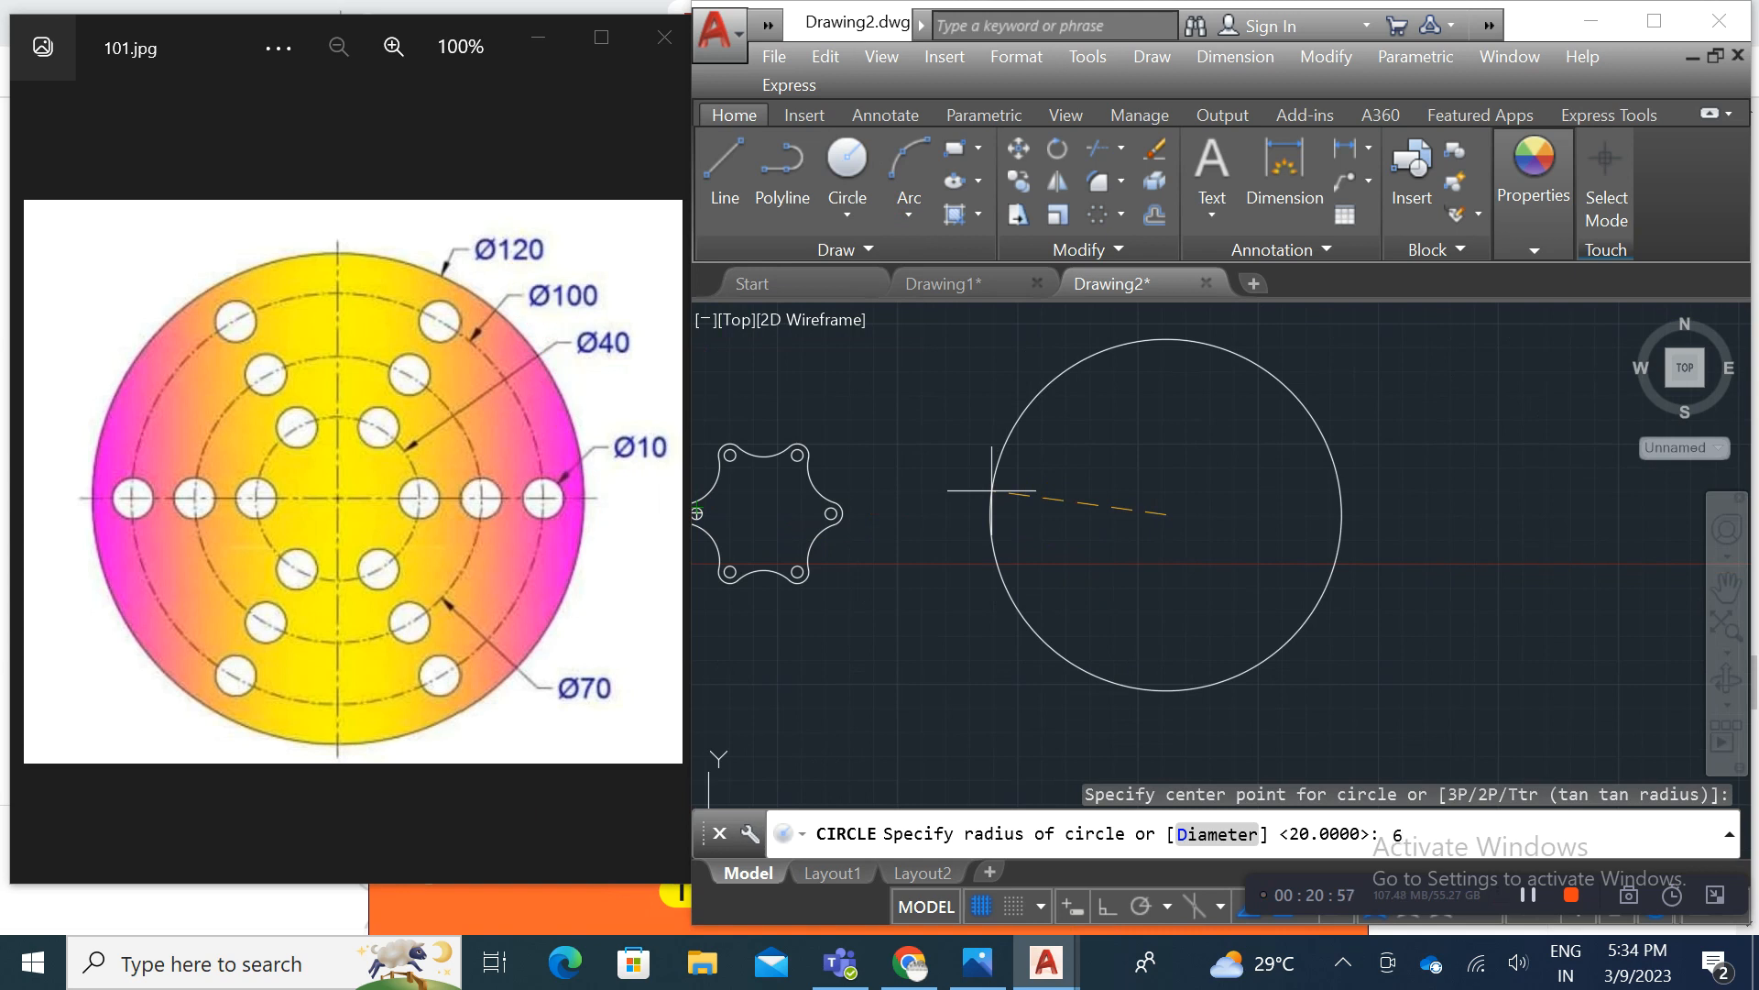
{"action": "key", "text": "Return"}
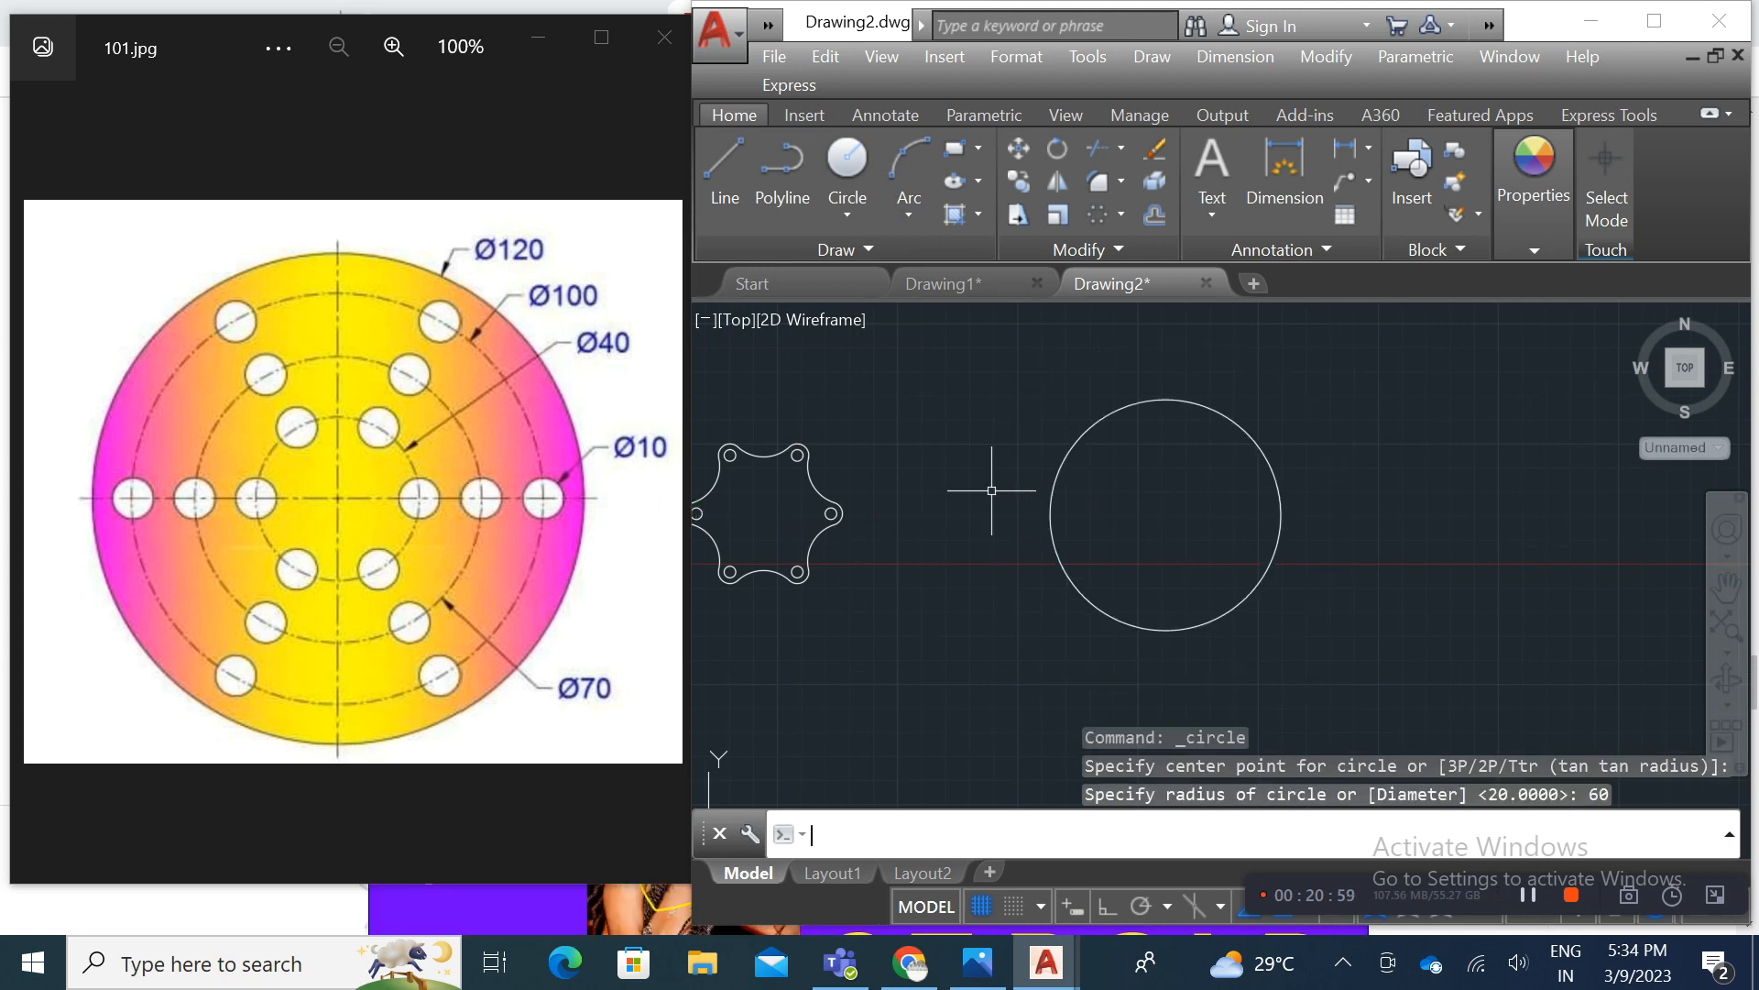
Step: Draw a concentric circle of radius 50 at the center of the radius 60 circle
{"action": "key", "text": "Return"}
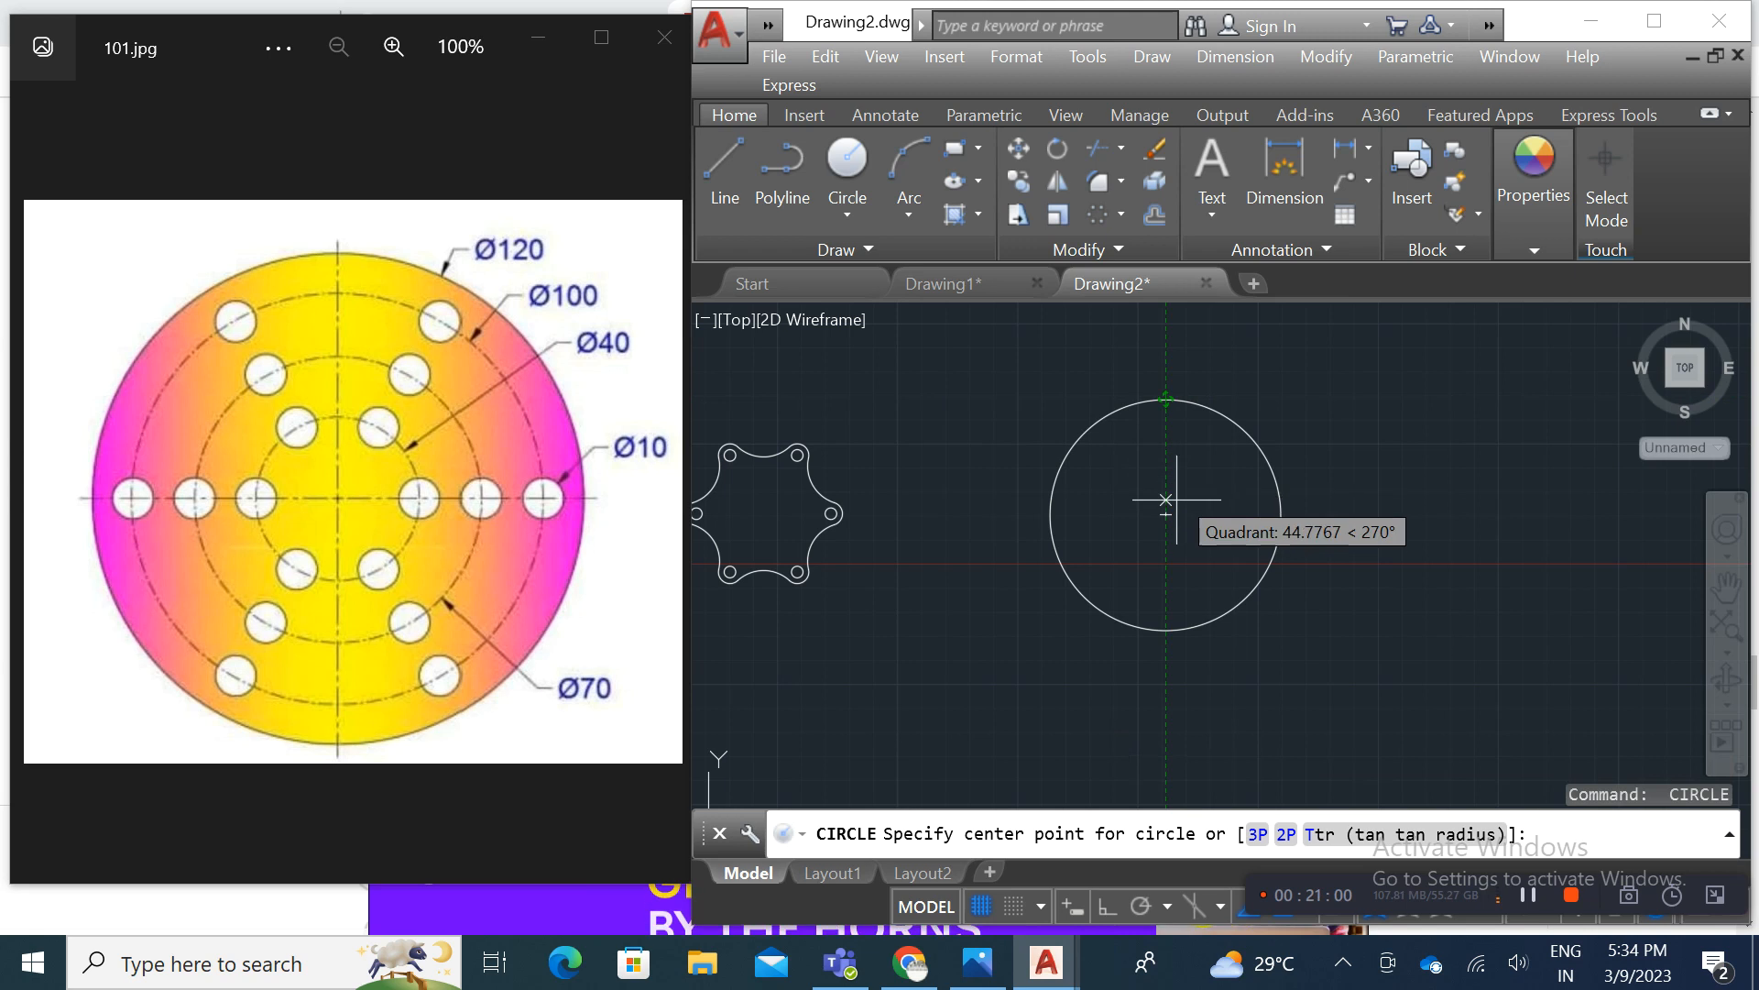
{"action": "scroll", "coordinate": [1343, 416], "scroll_direction": "down", "scroll_amount": 1}
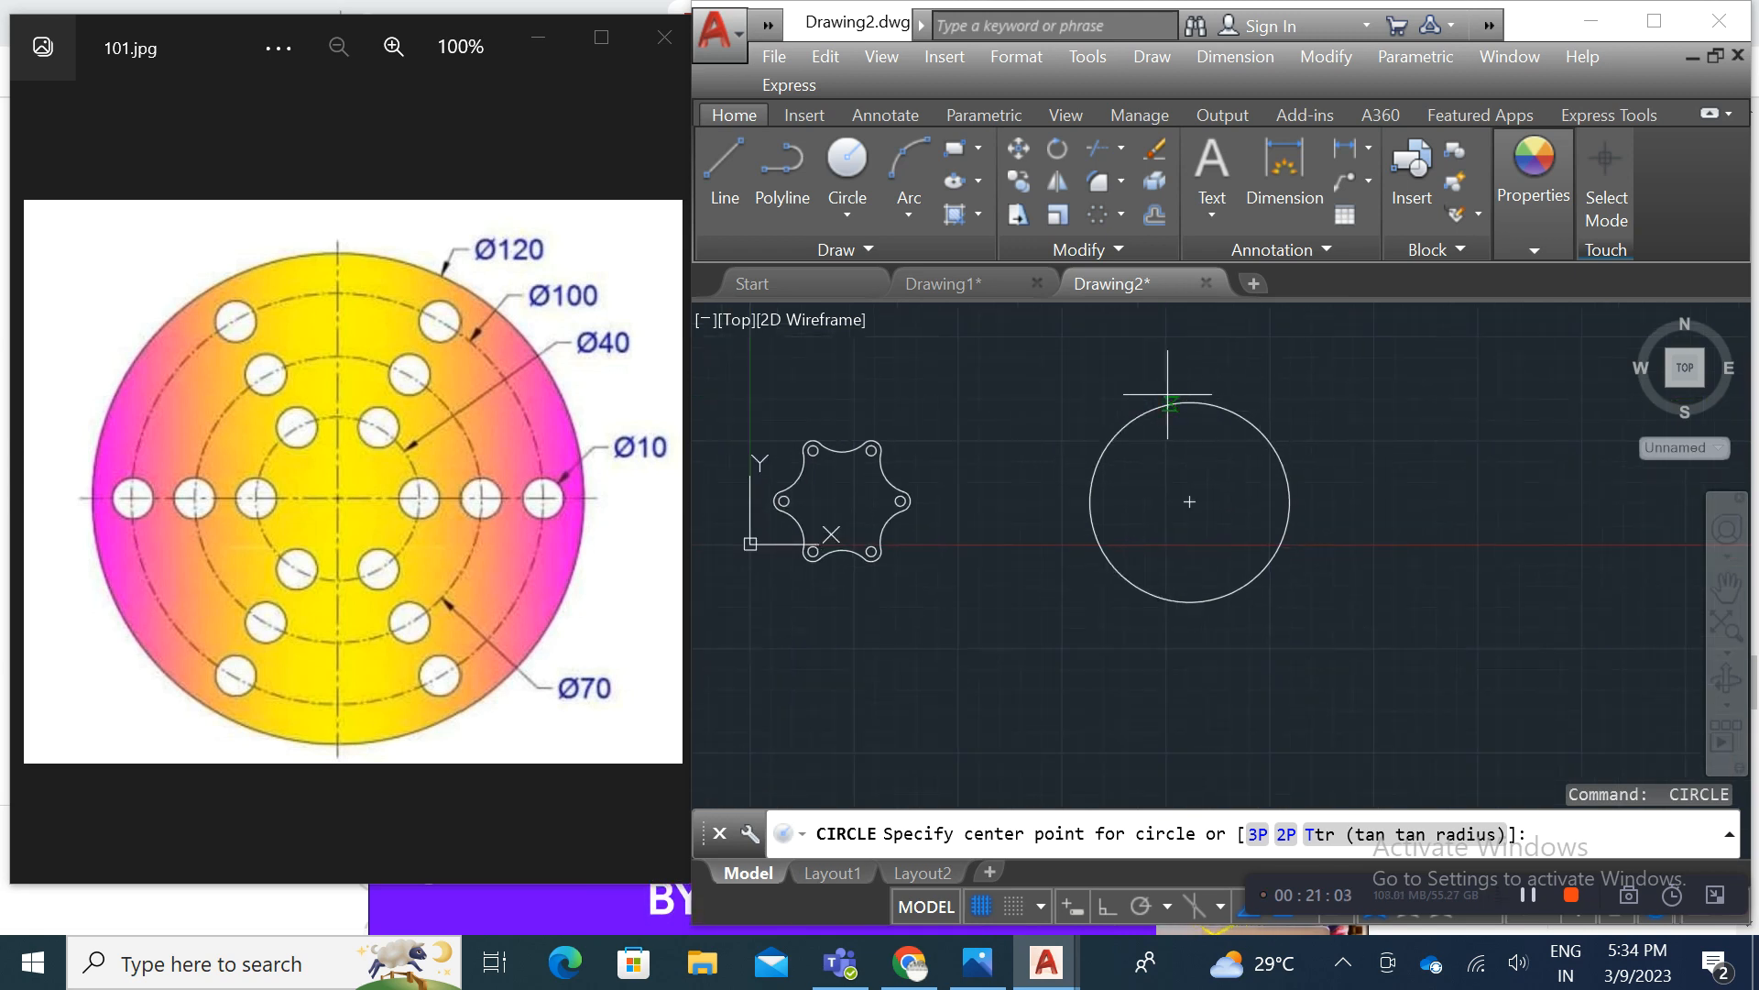
{"action": "scroll", "coordinate": [1205, 491], "scroll_direction": "up", "scroll_amount": 1}
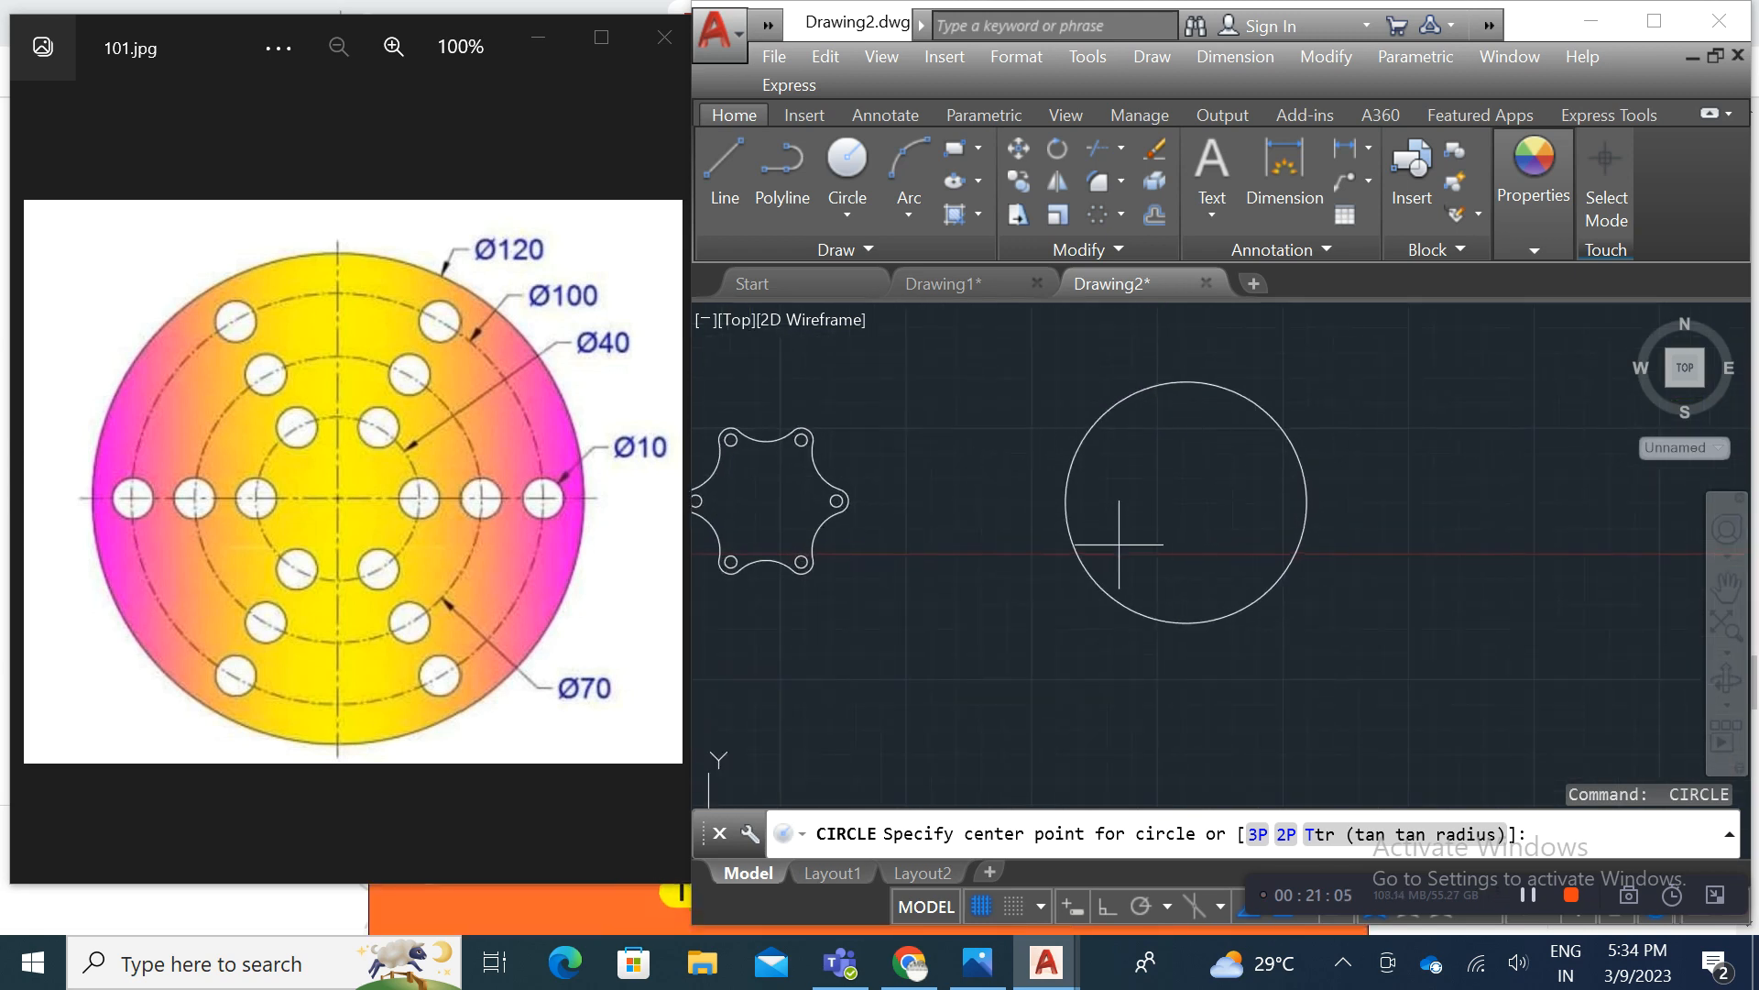
{"action": "left_click", "coordinate": [1185, 501]}
{"action": "type", "text": "50"}
{"action": "key", "text": "Return"}
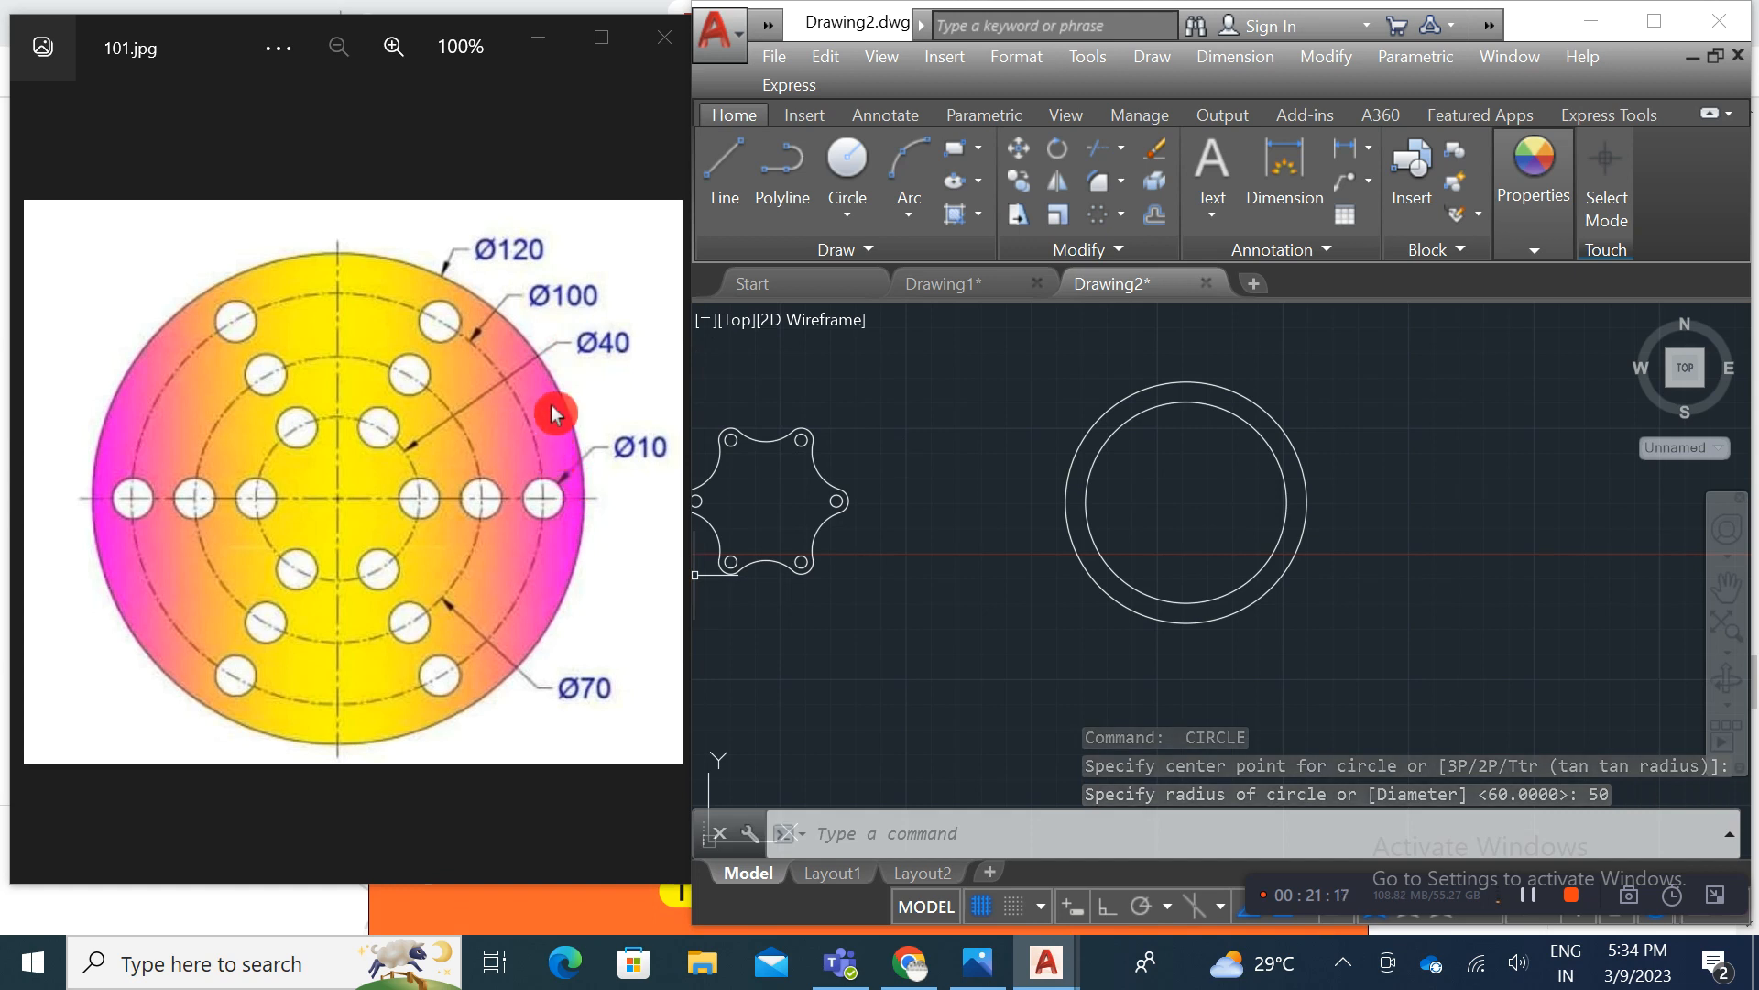
Step: Draw a circle of radius 35 concentric with the radius 60 and radius 50 circles
{"action": "key", "text": "Return"}
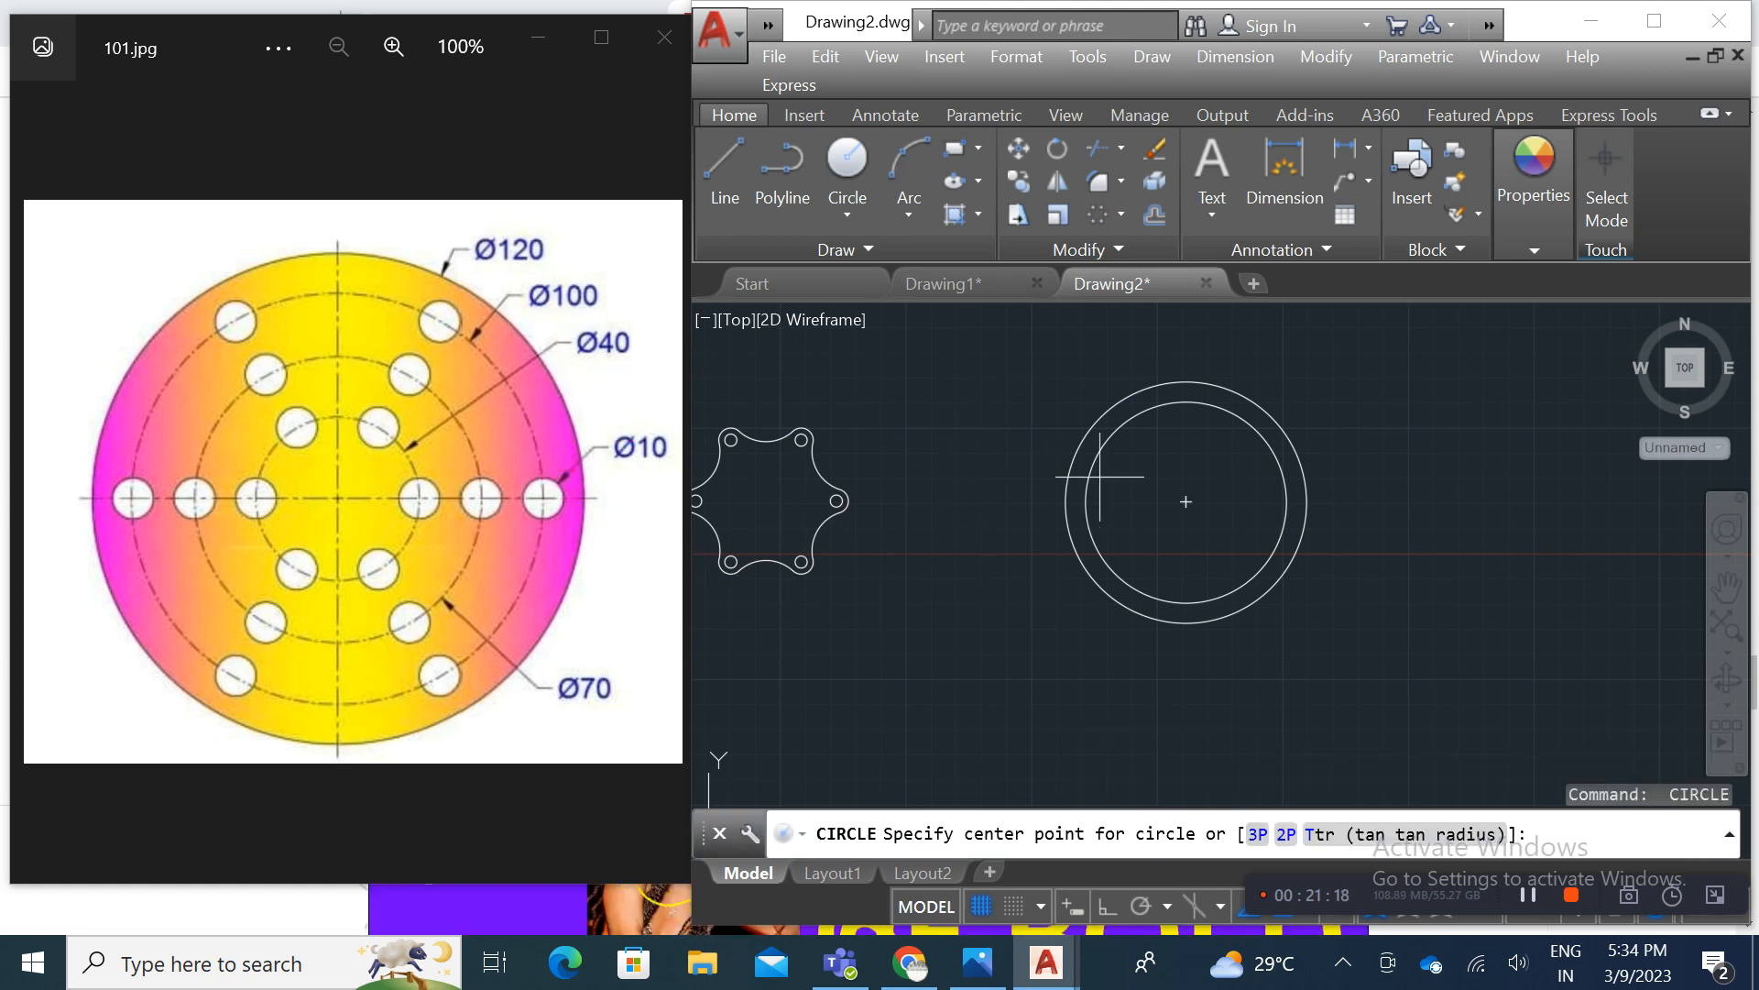
{"action": "left_click", "coordinate": [1187, 501]}
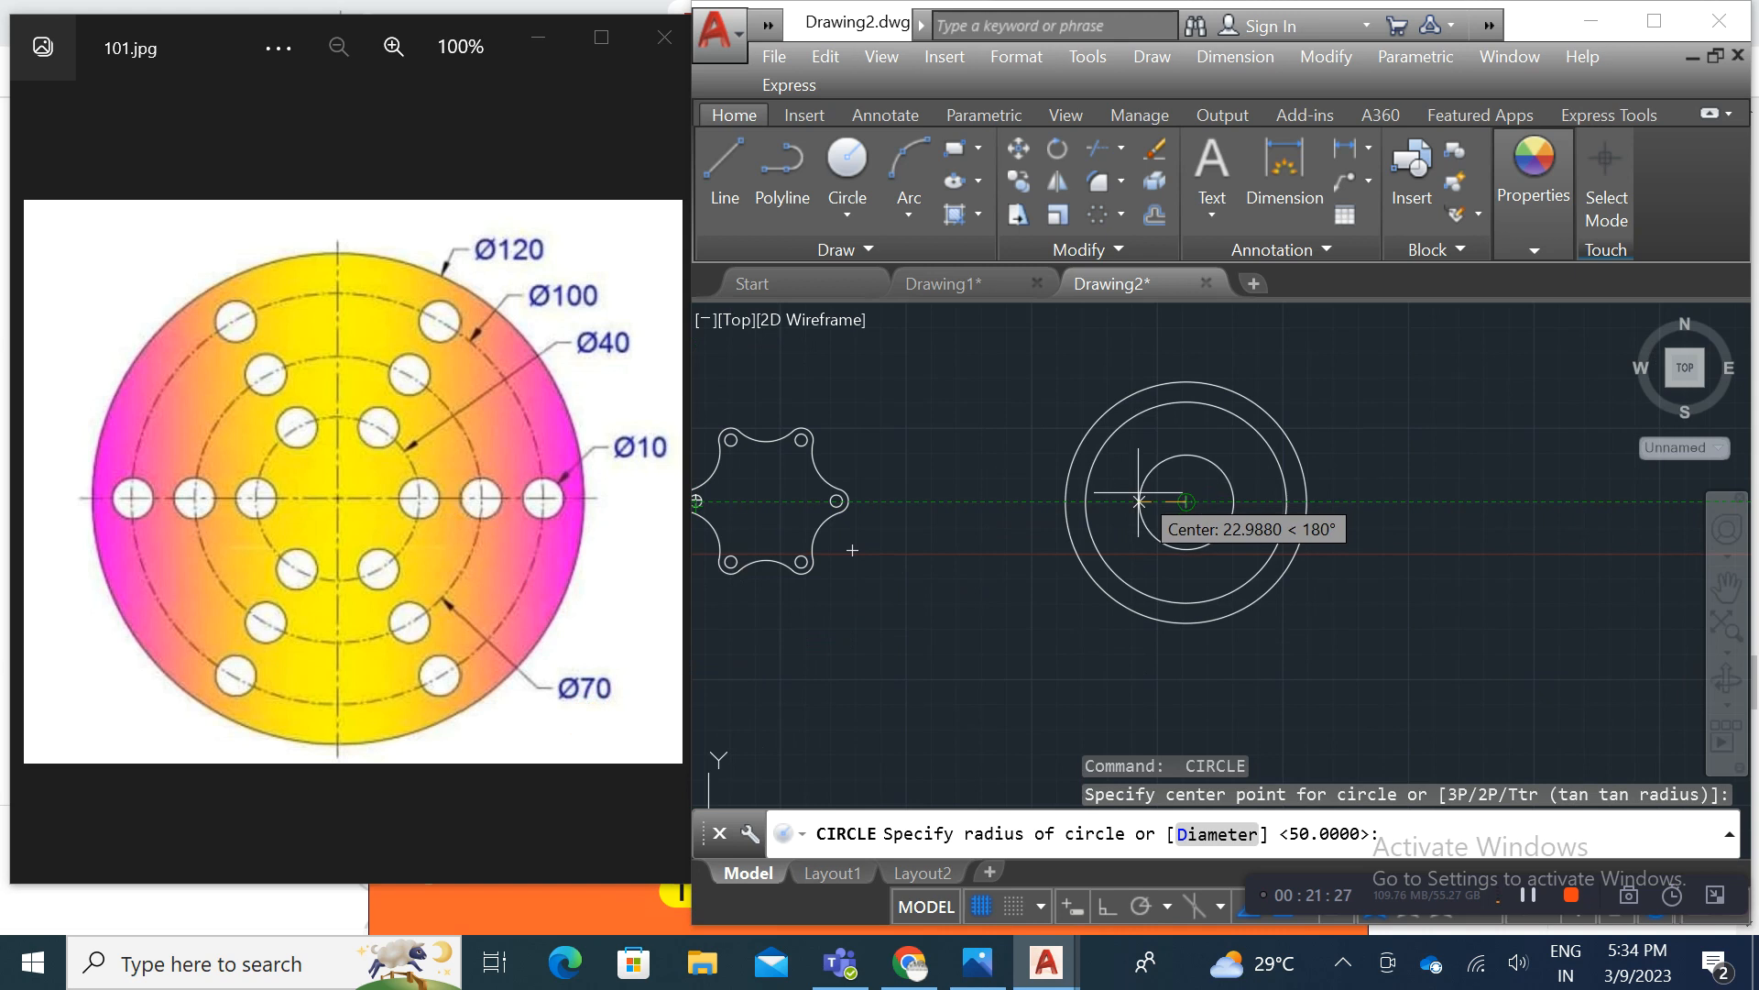
{"action": "type", "text": "35"}
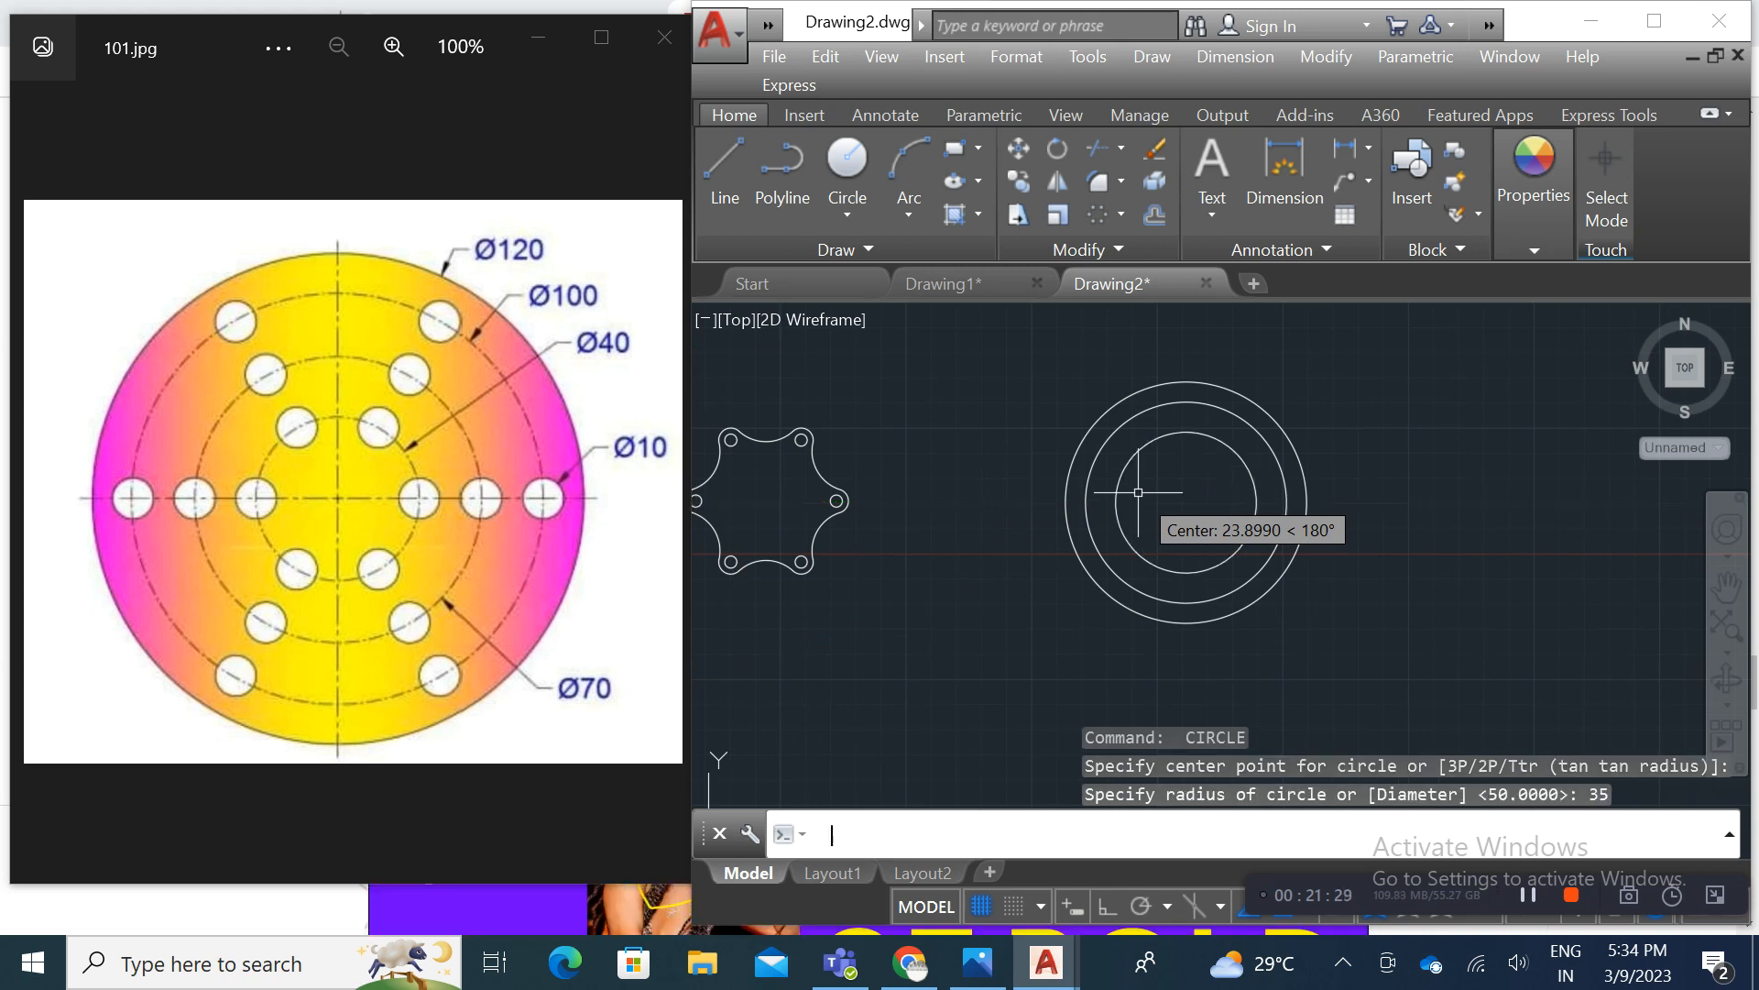
{"action": "key", "text": "Return"}
Step: Add an innermost concentric circle of radius 20 at the same center
{"action": "key", "text": "Return"}
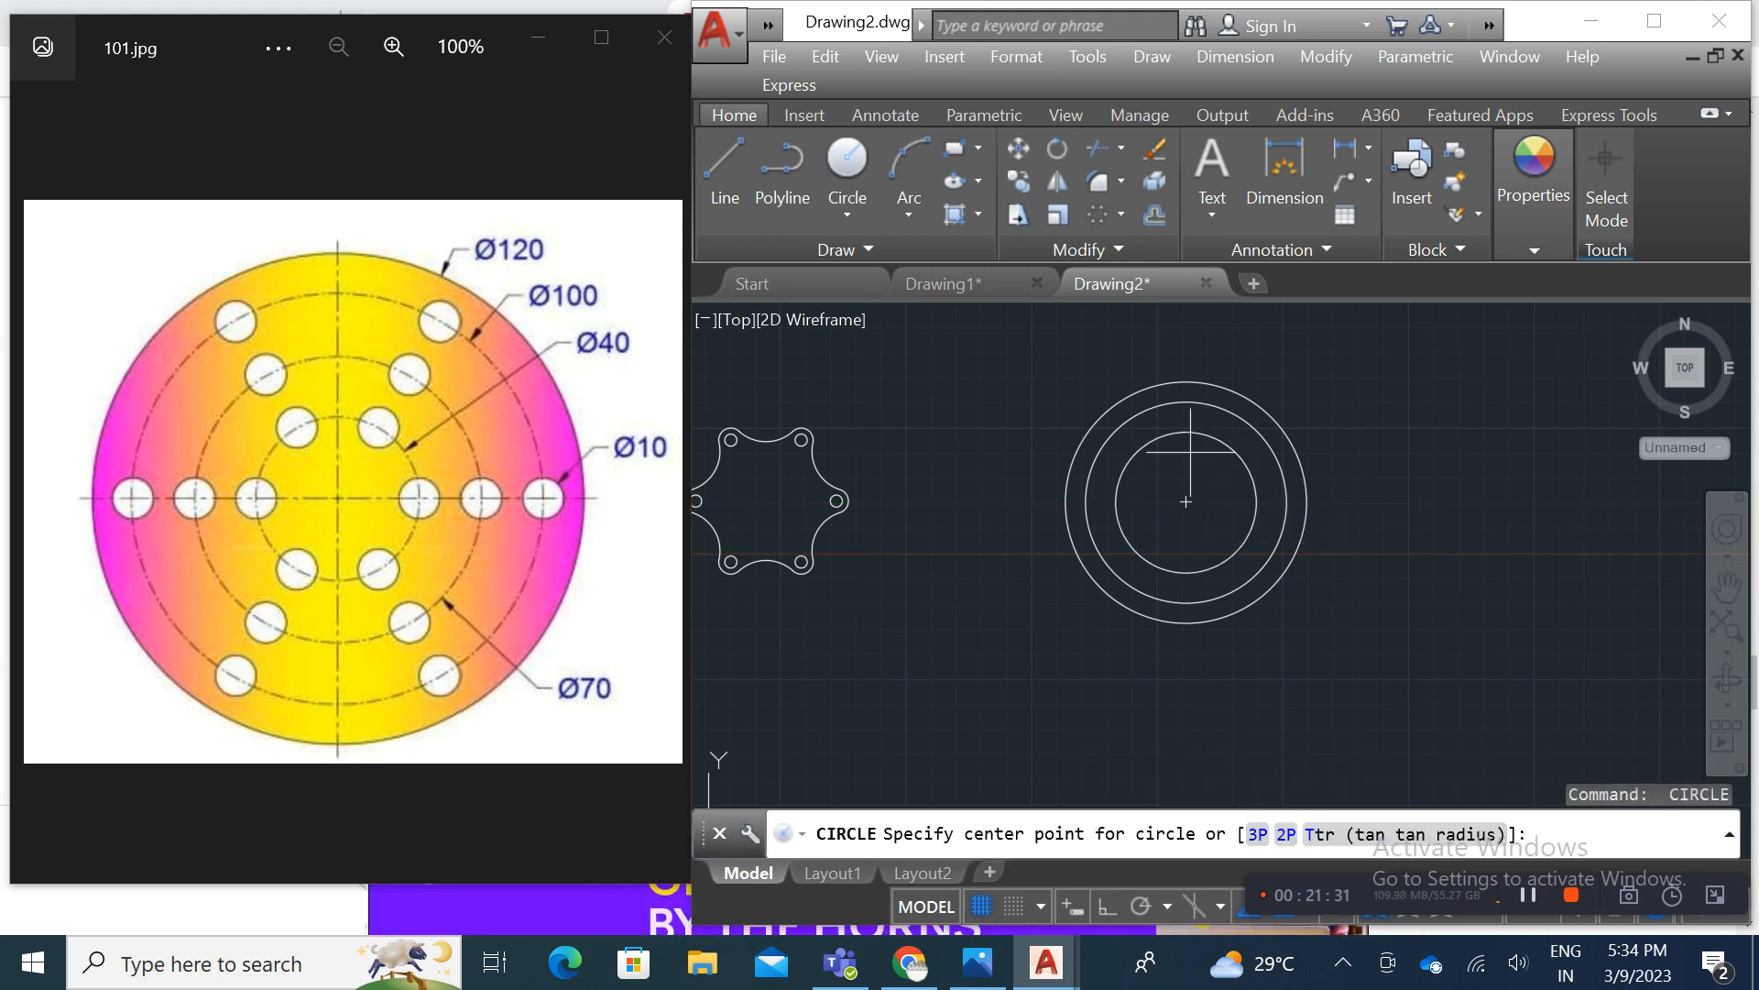
{"action": "left_click", "coordinate": [1185, 502]}
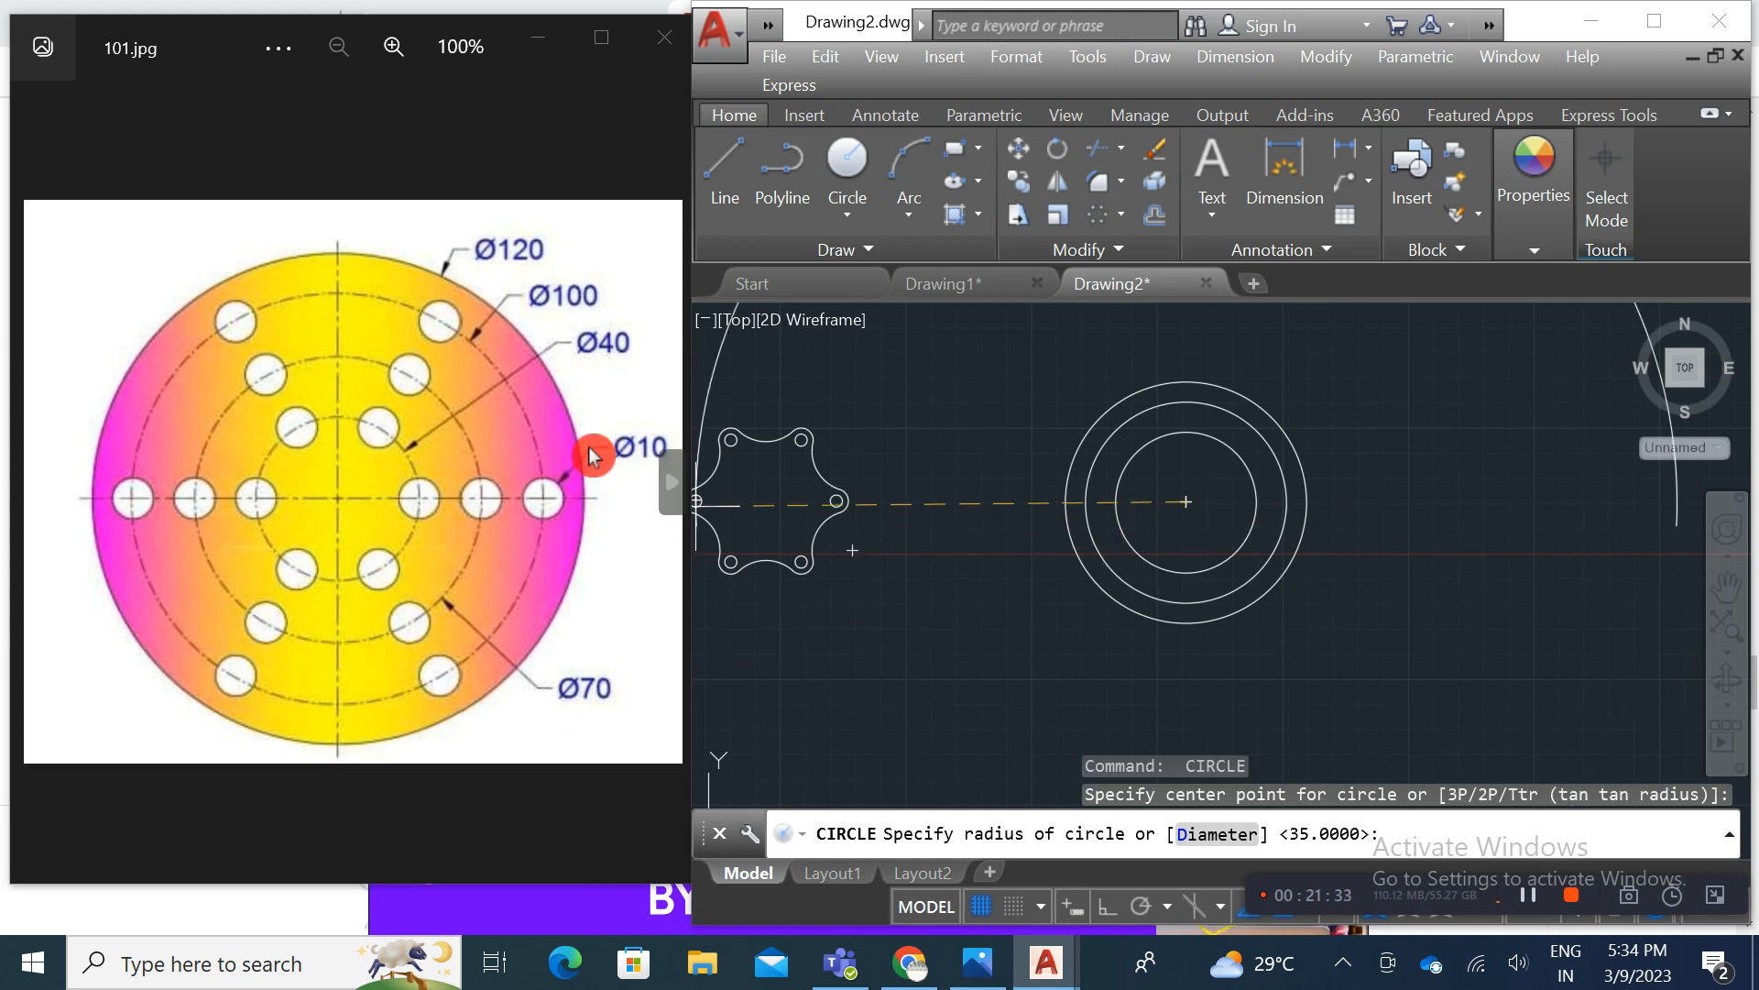
{"action": "type", "text": "2"}
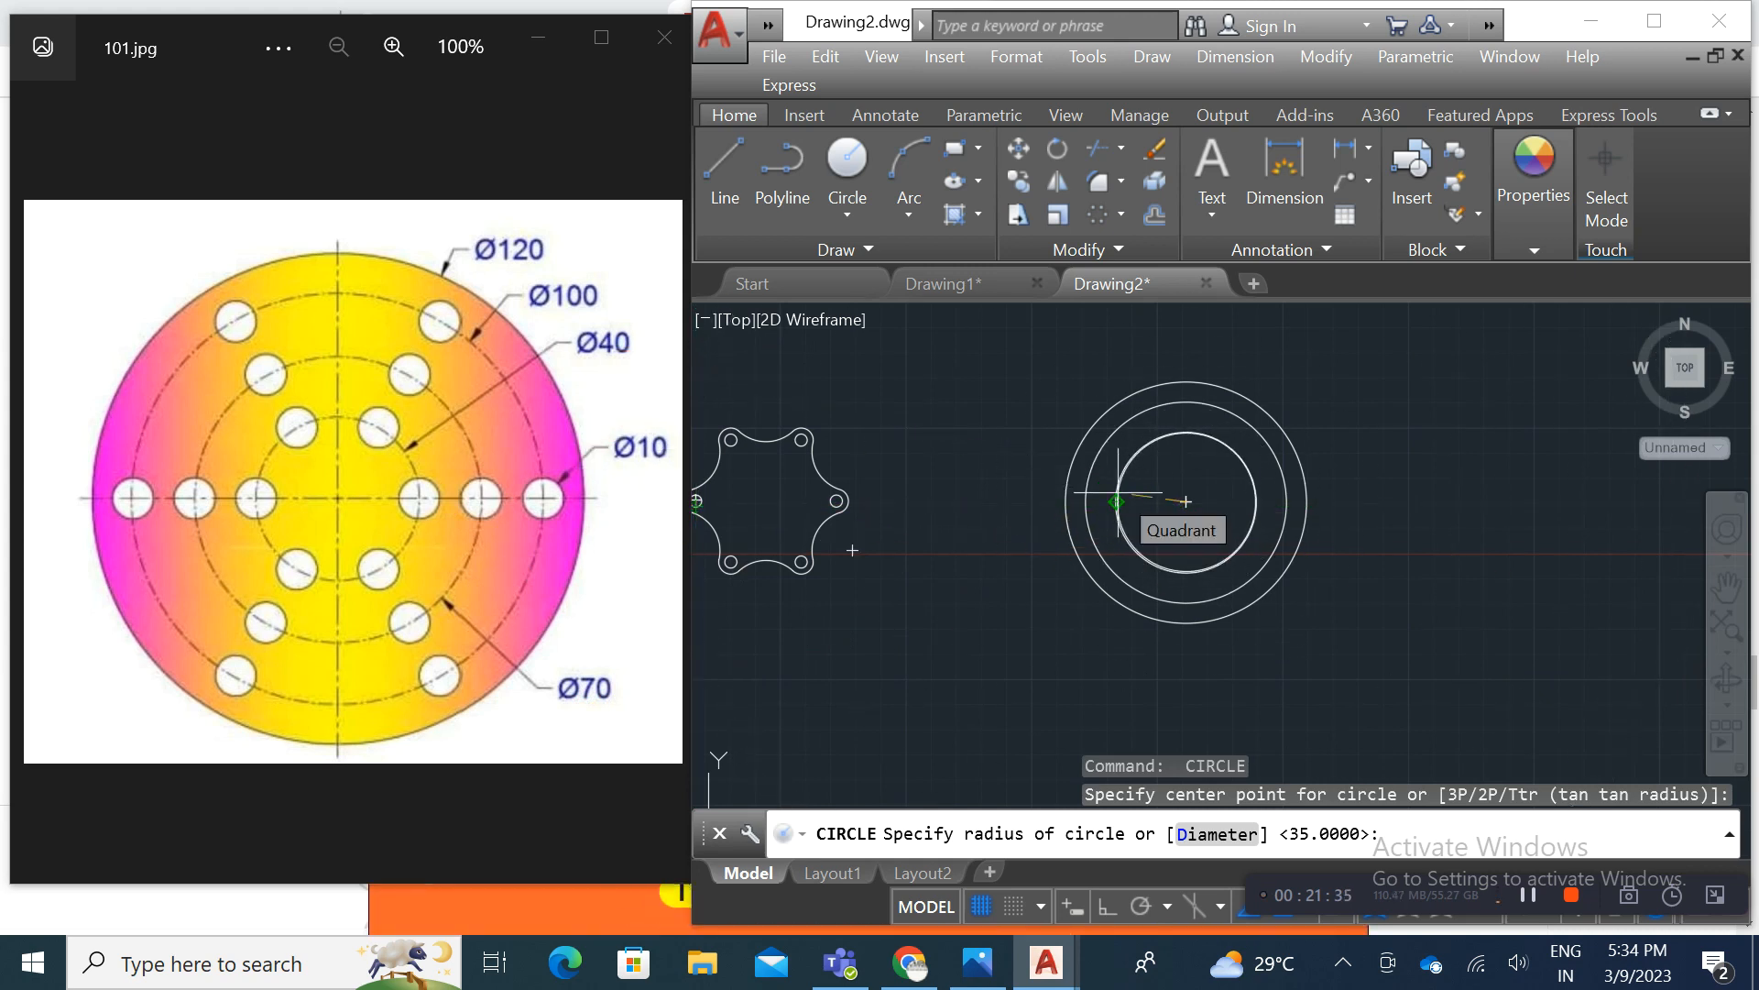
{"action": "type", "text": "0"}
{"action": "key", "text": "Return"}
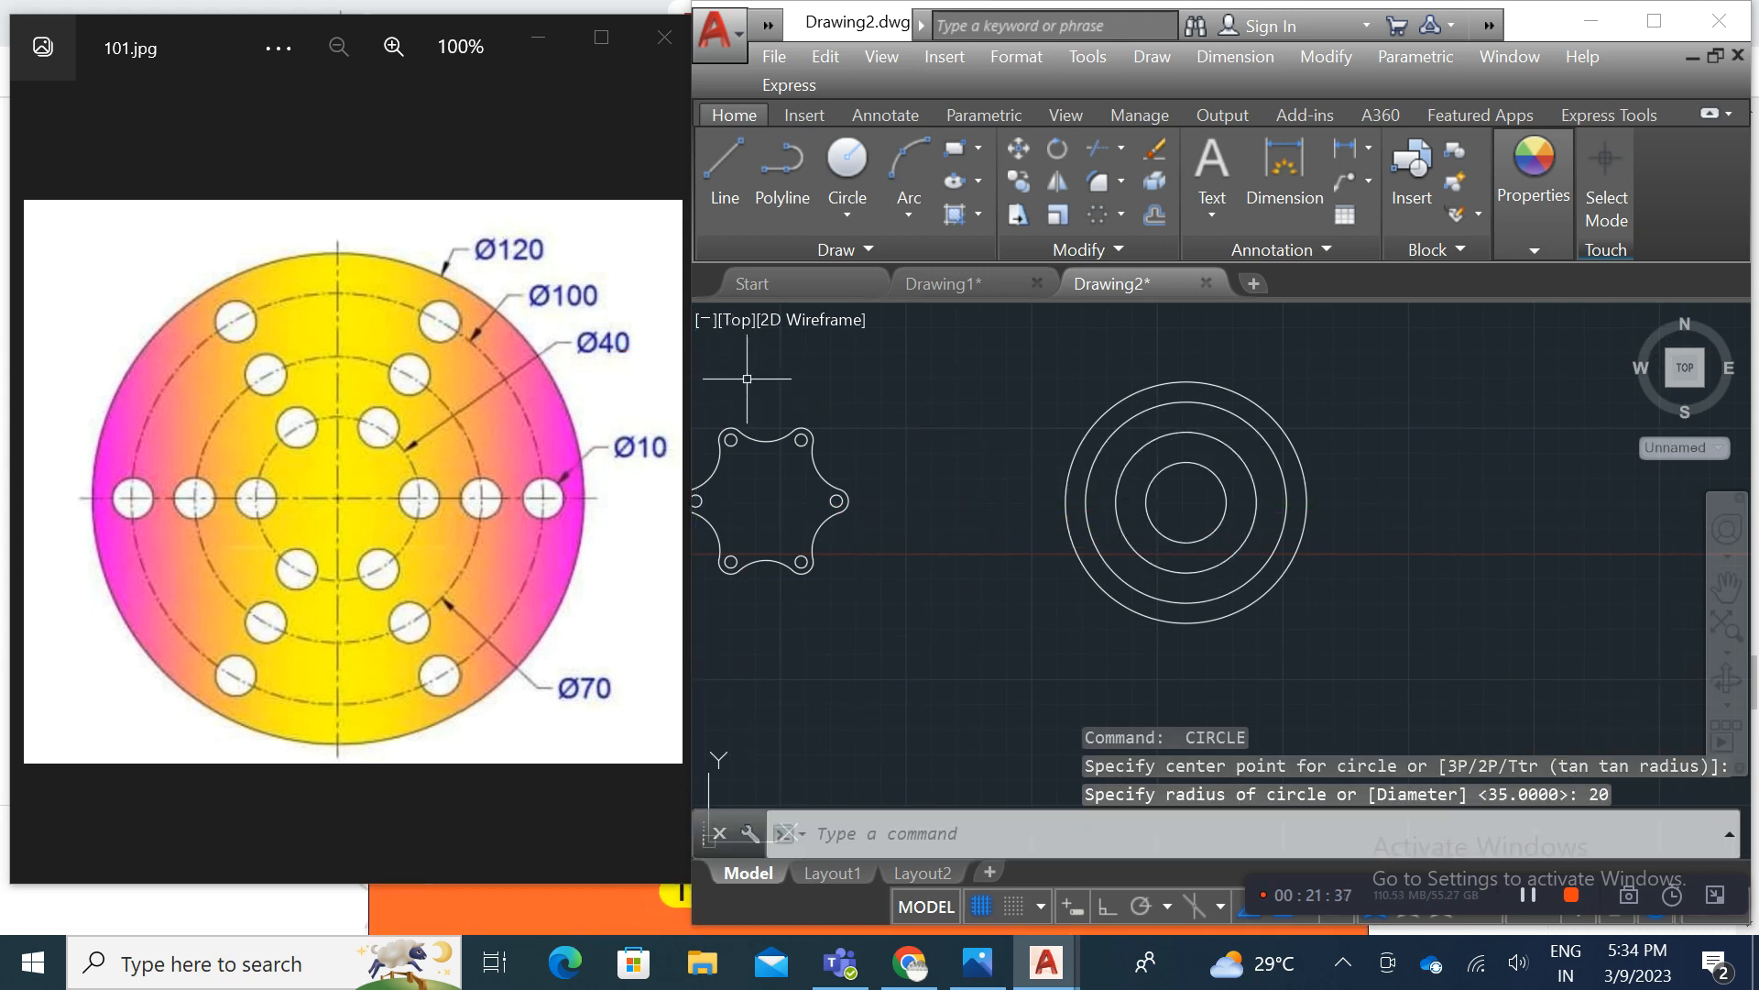
Step: Draw a hole circle of radius 5 centered on the right quadrant of the radius 20 circle
{"action": "left_click", "coordinate": [863, 167]}
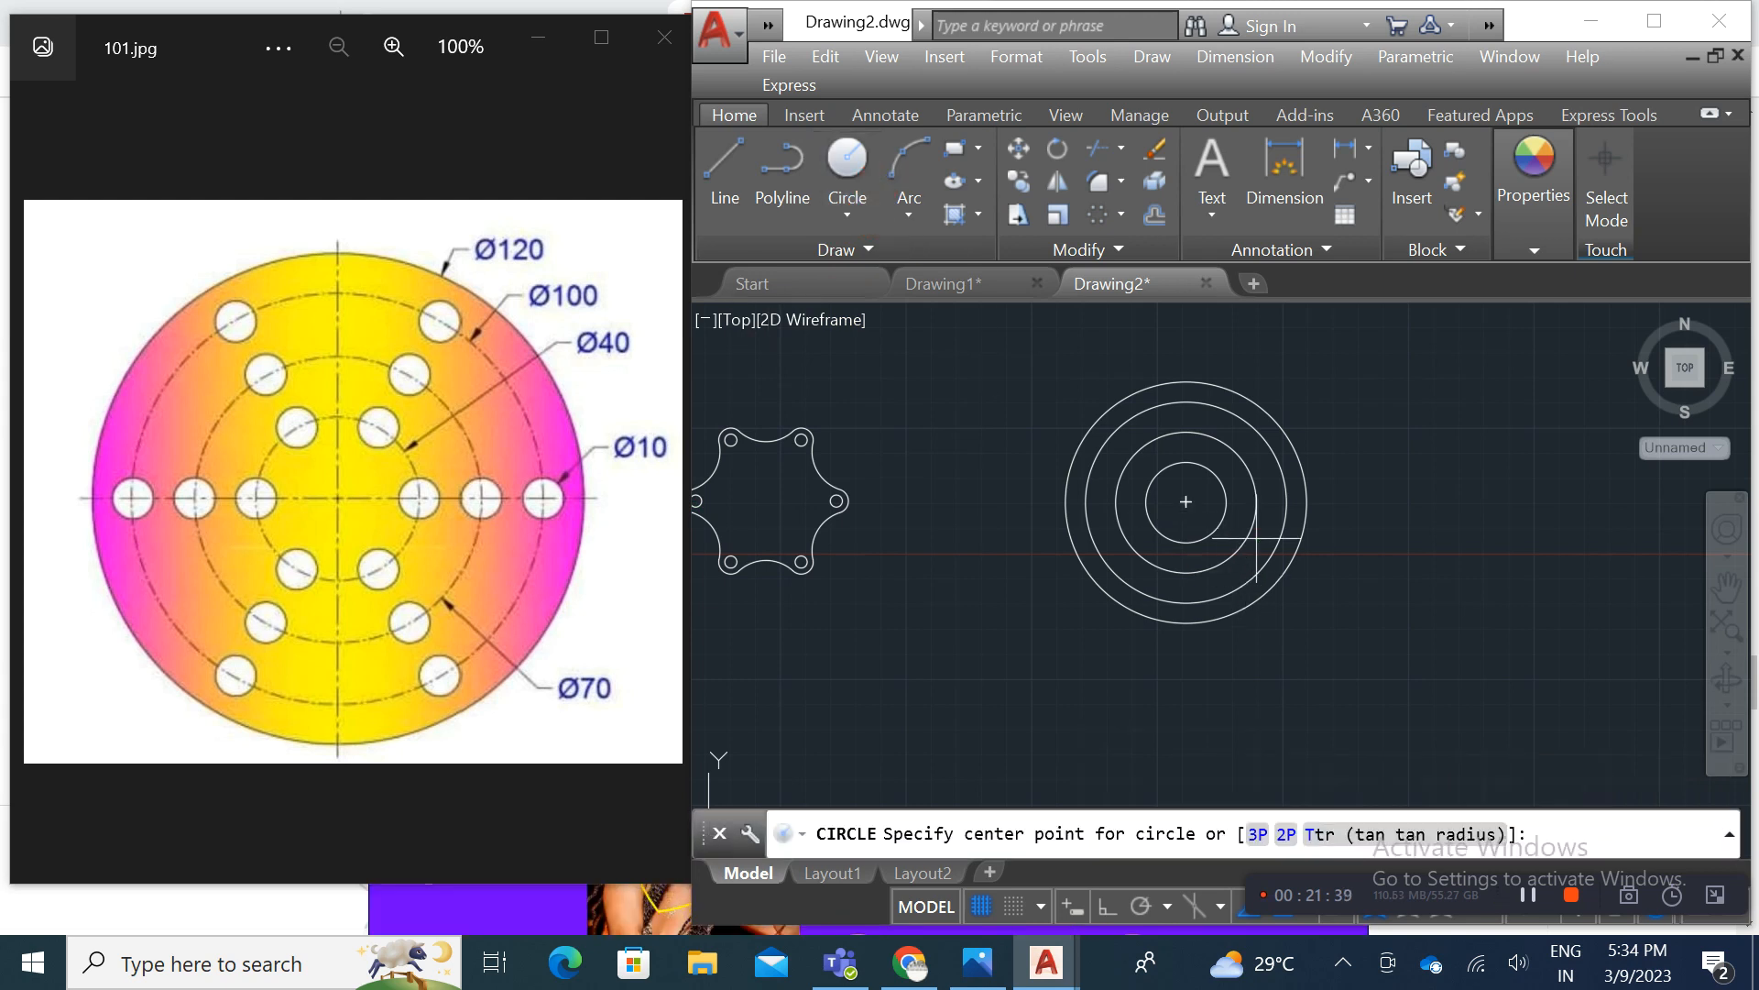
{"action": "scroll", "coordinate": [1226, 514], "scroll_direction": "up", "scroll_amount": 2}
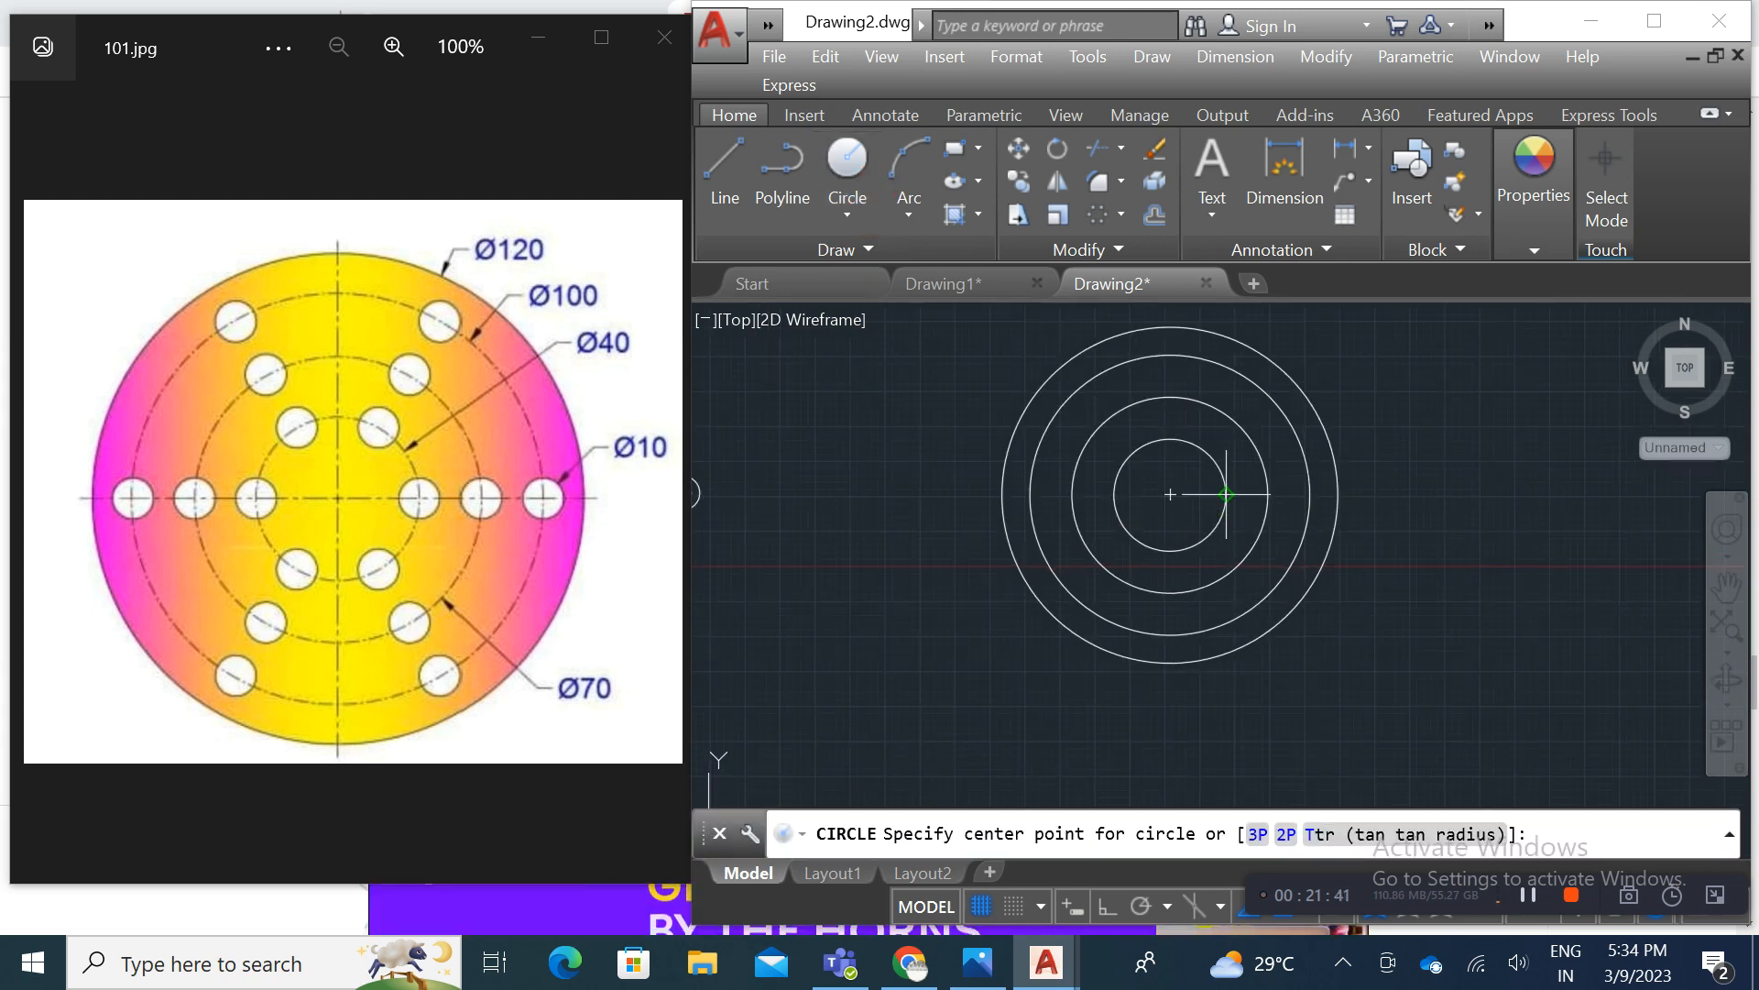
{"action": "left_click", "coordinate": [1226, 494]}
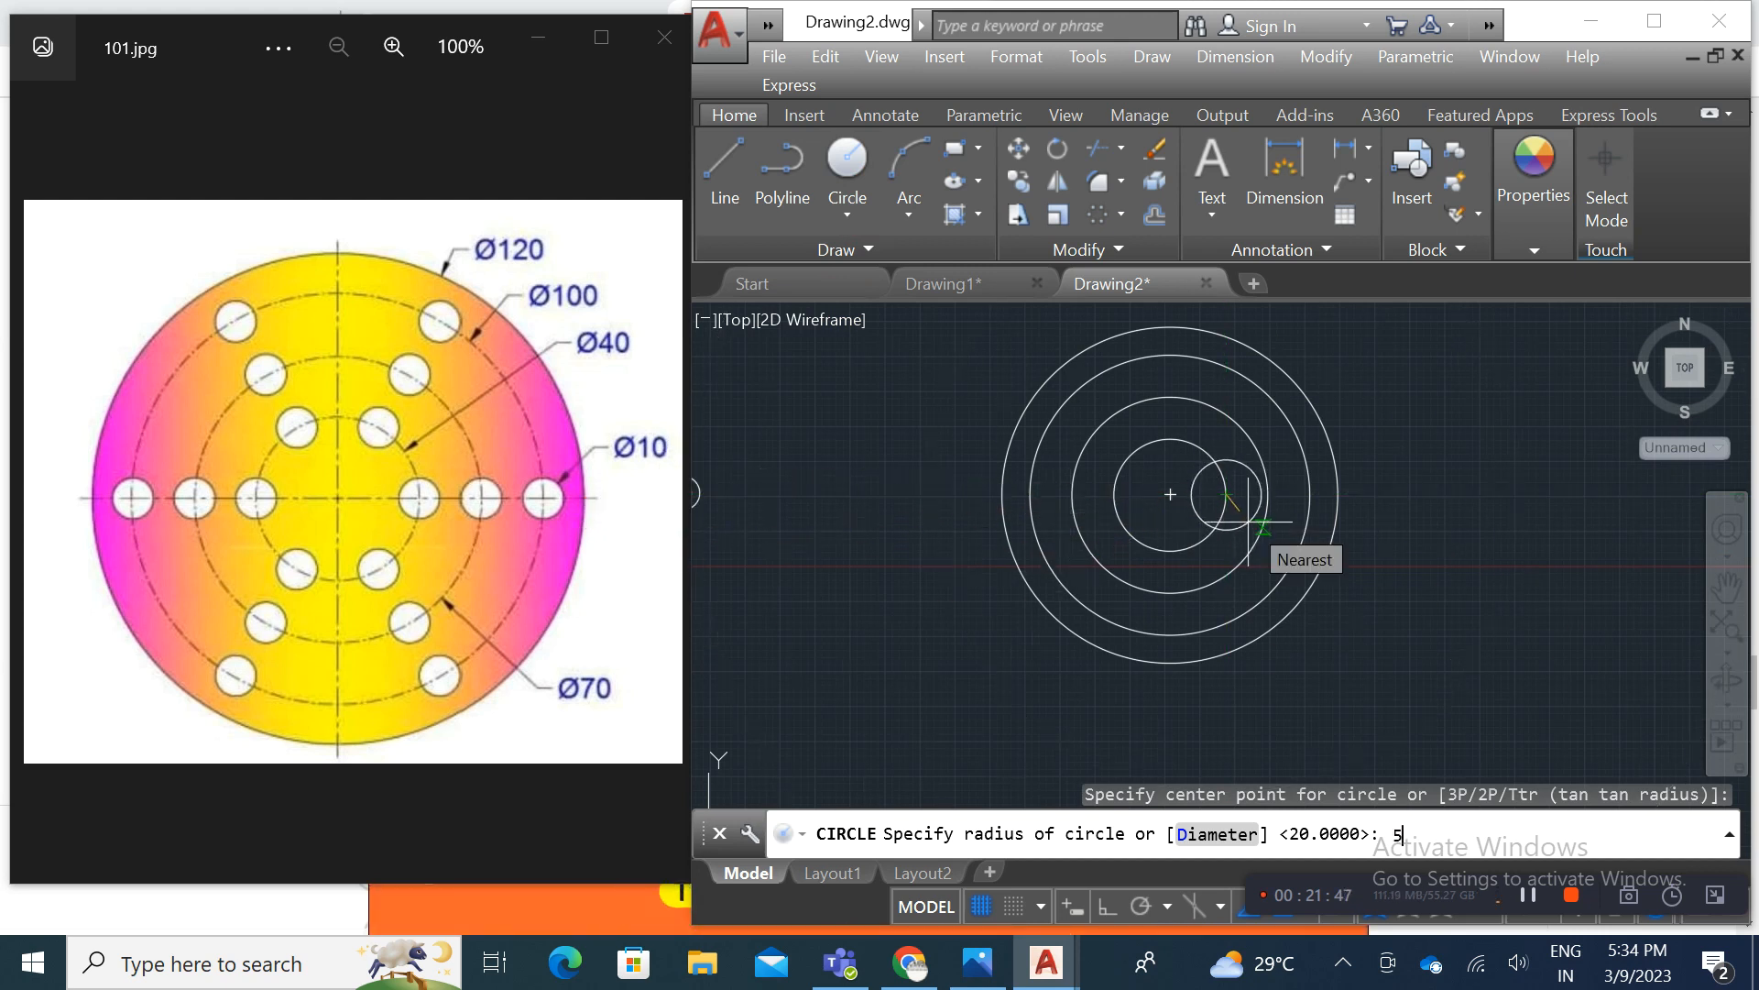
{"action": "key", "text": "Return"}
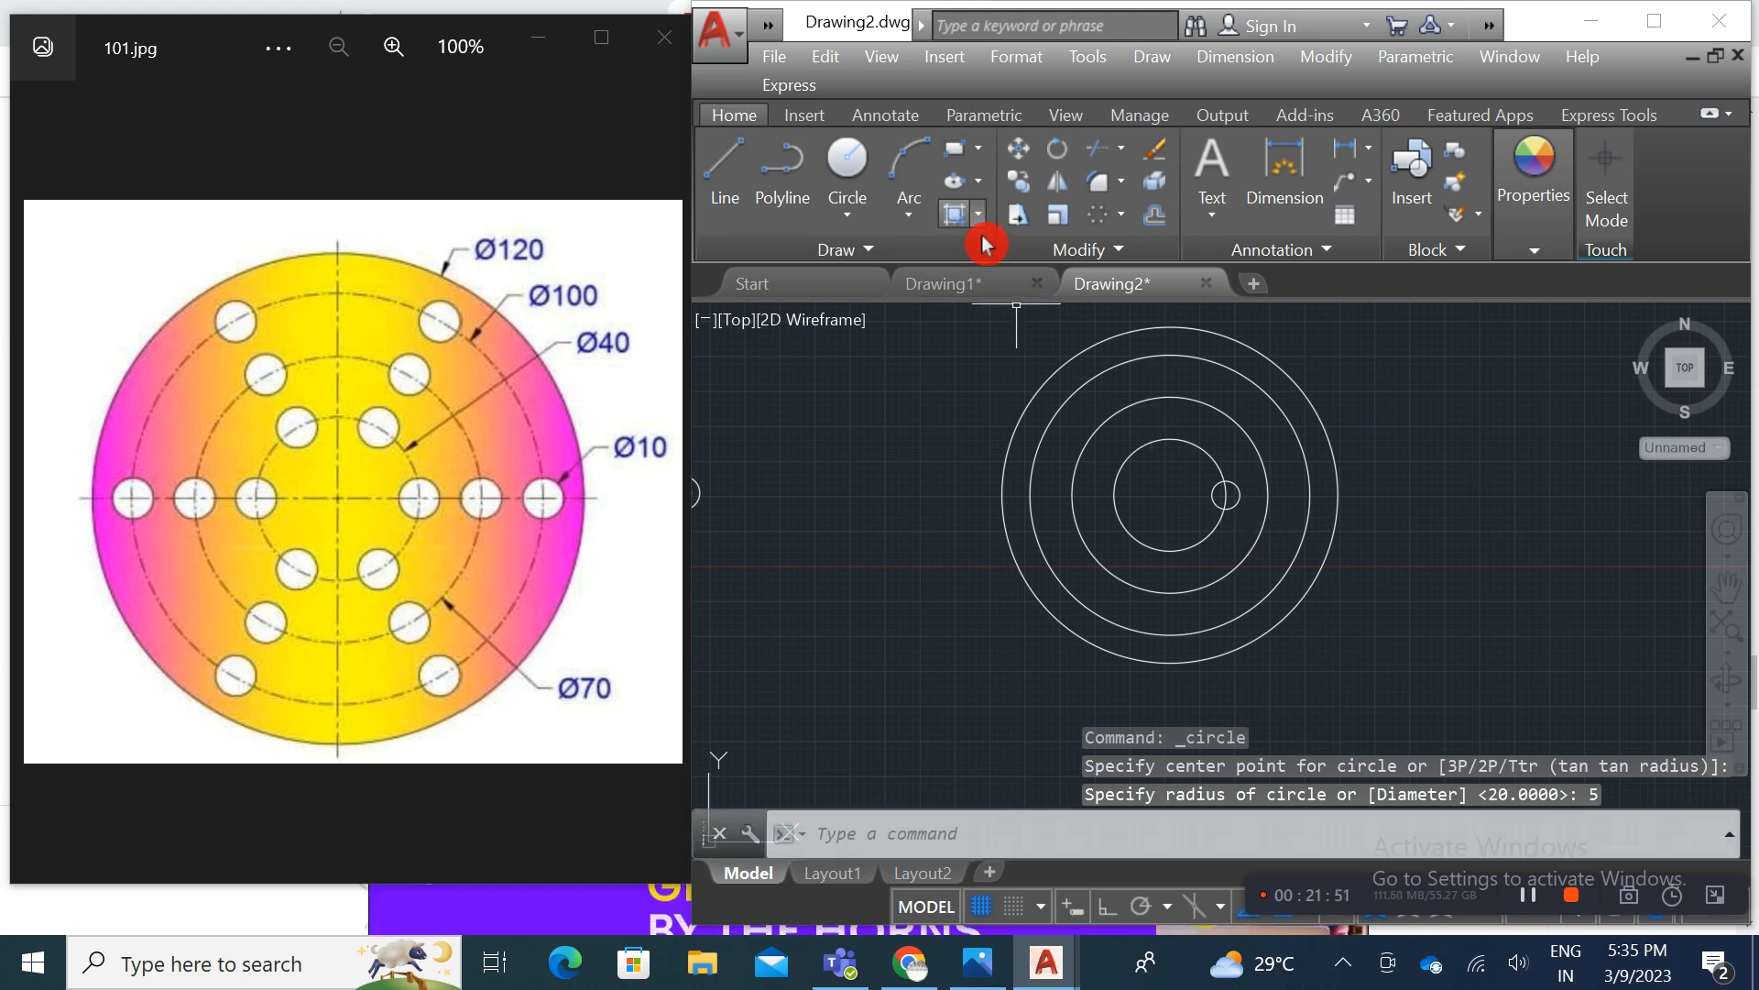
Step: Create a polar array of the radius 5 circle around the center of the concentric circles
{"action": "left_click", "coordinate": [1122, 216]}
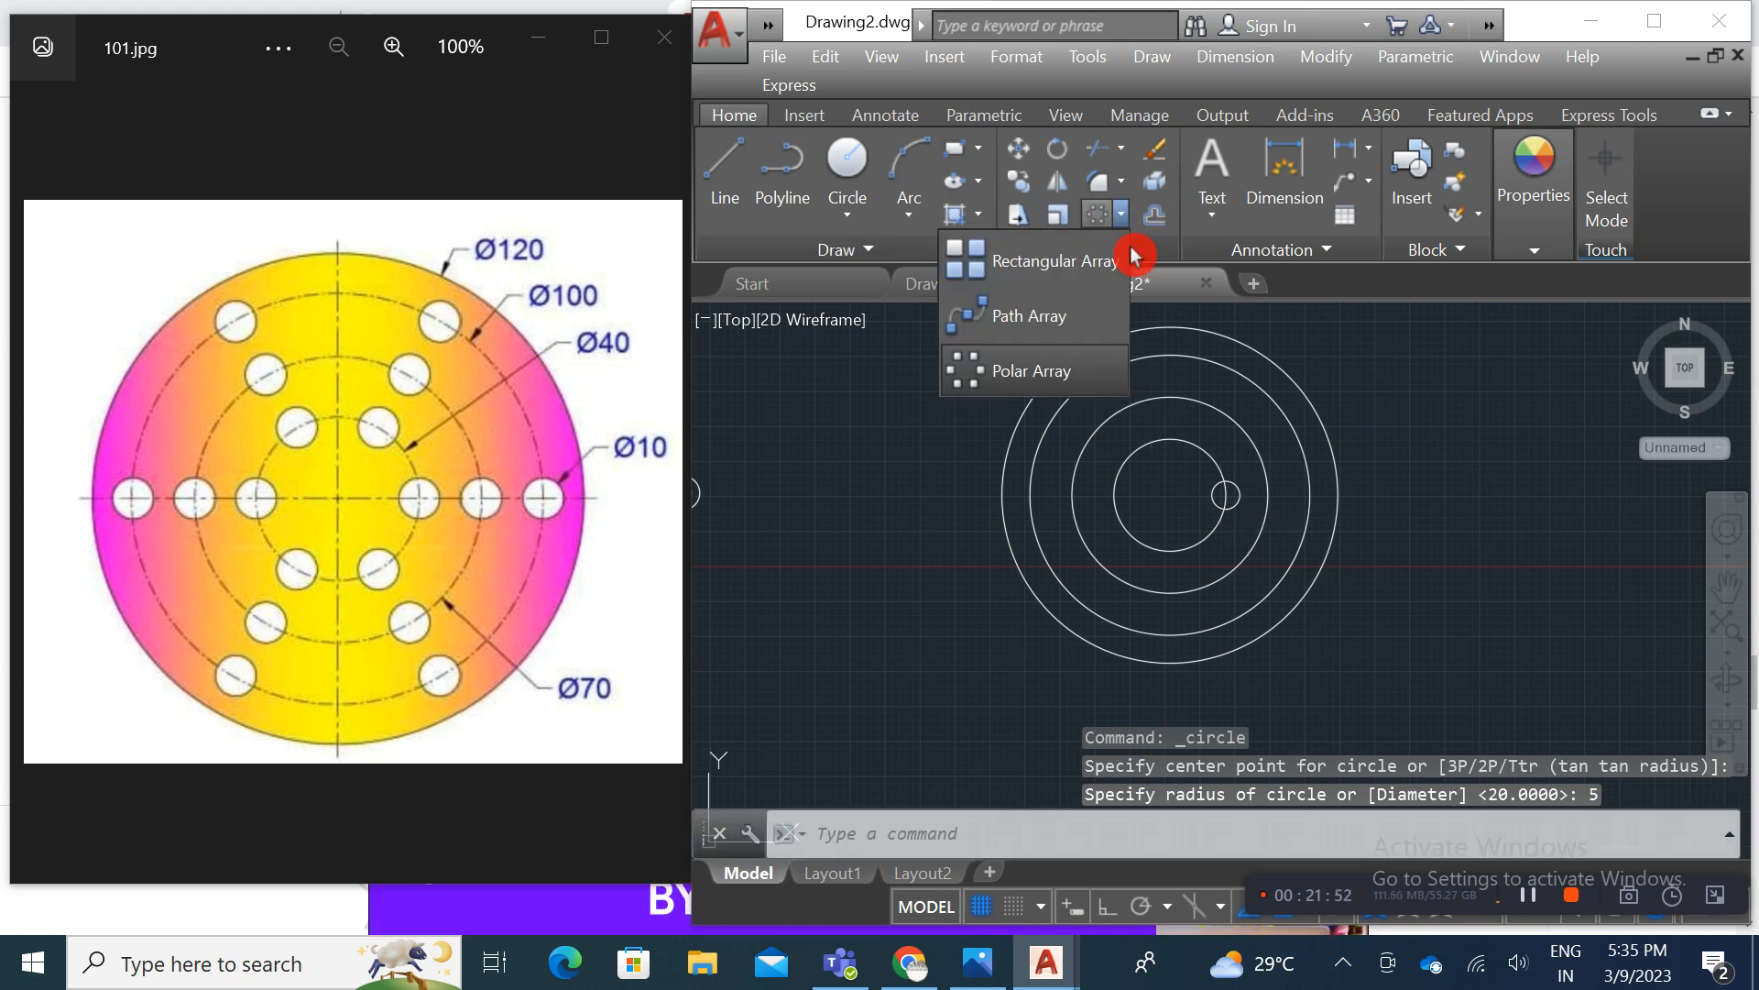
{"action": "left_click", "coordinate": [1088, 374]}
{"action": "left_click", "coordinate": [1238, 489]}
{"action": "key", "text": "Return"}
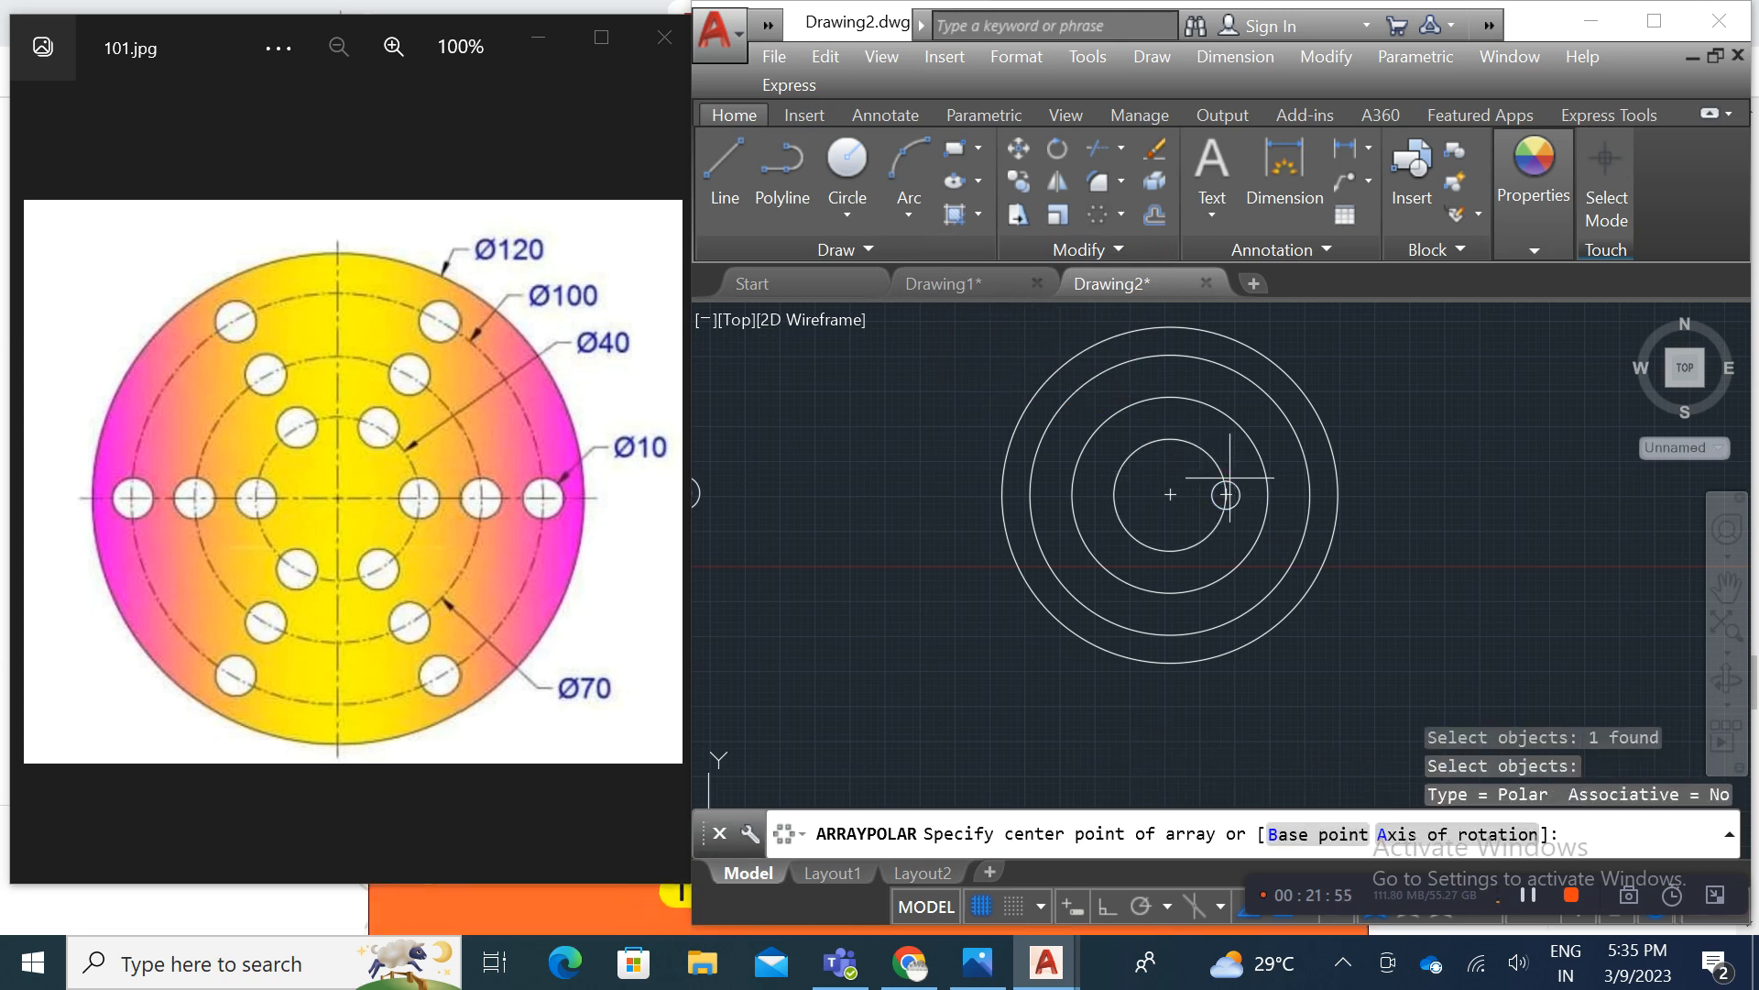
{"action": "left_click", "coordinate": [1170, 495]}
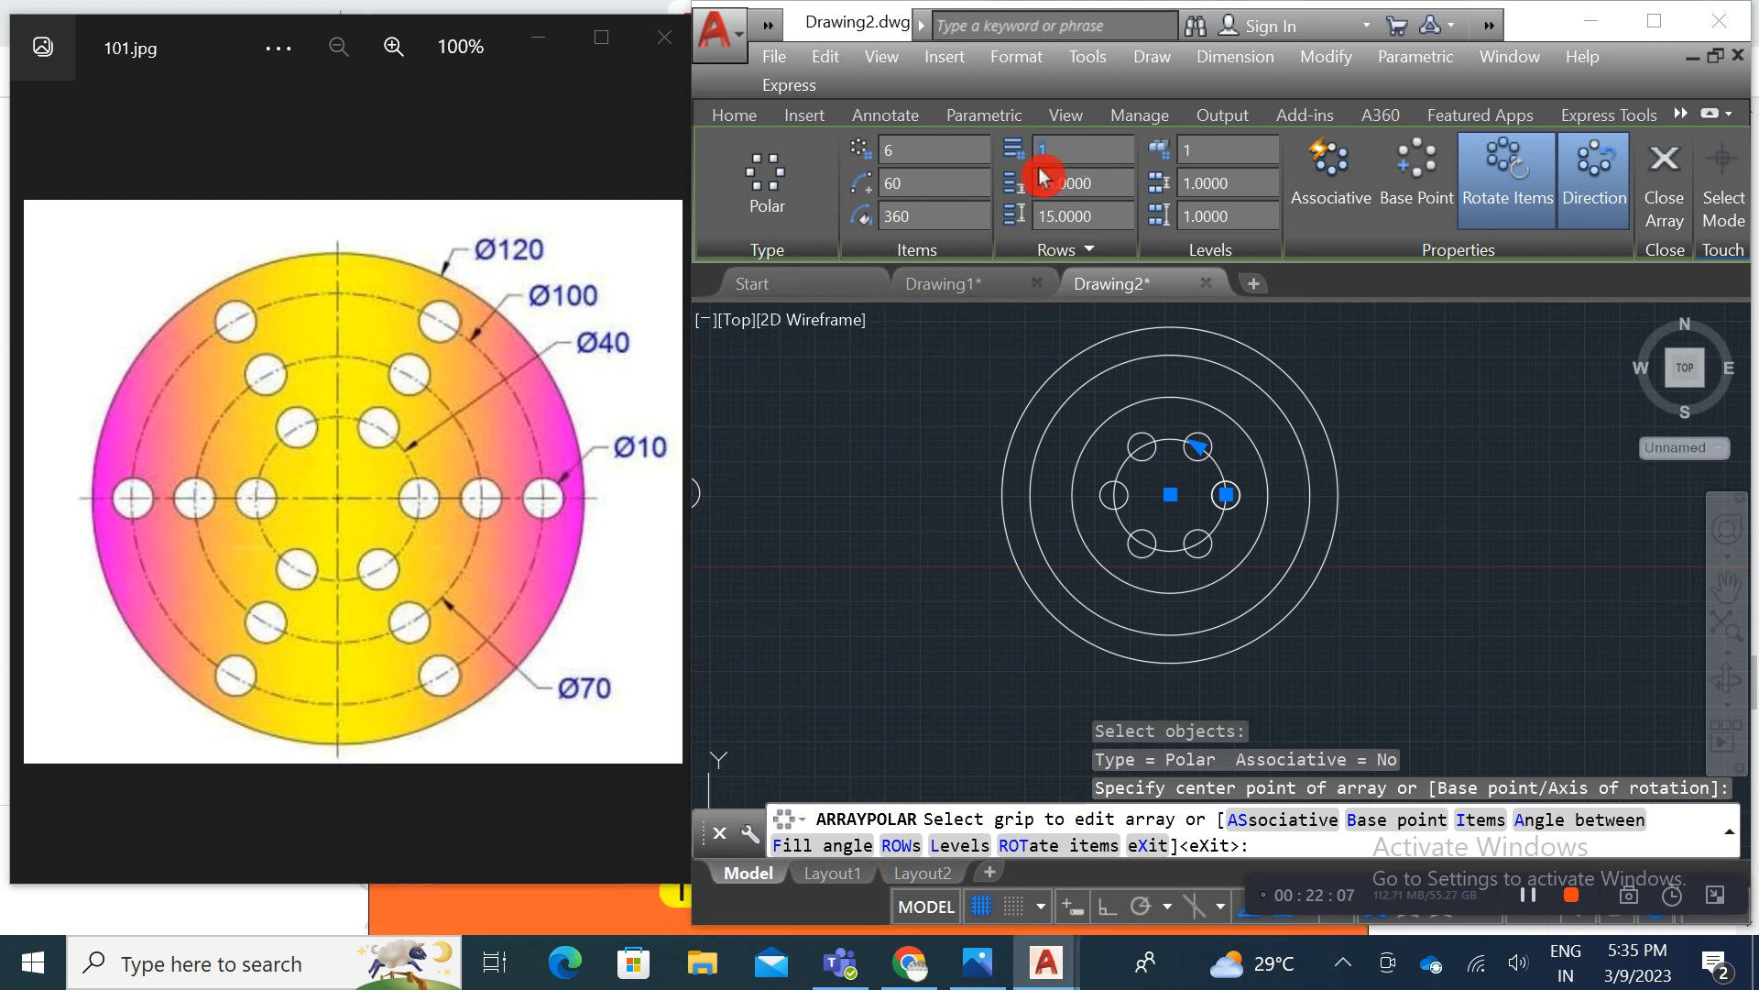
Step: Set the polar array of holes to 3 rows and end the array command
{"action": "type", "text": "3"}
{"action": "left_click", "coordinate": [1099, 179]}
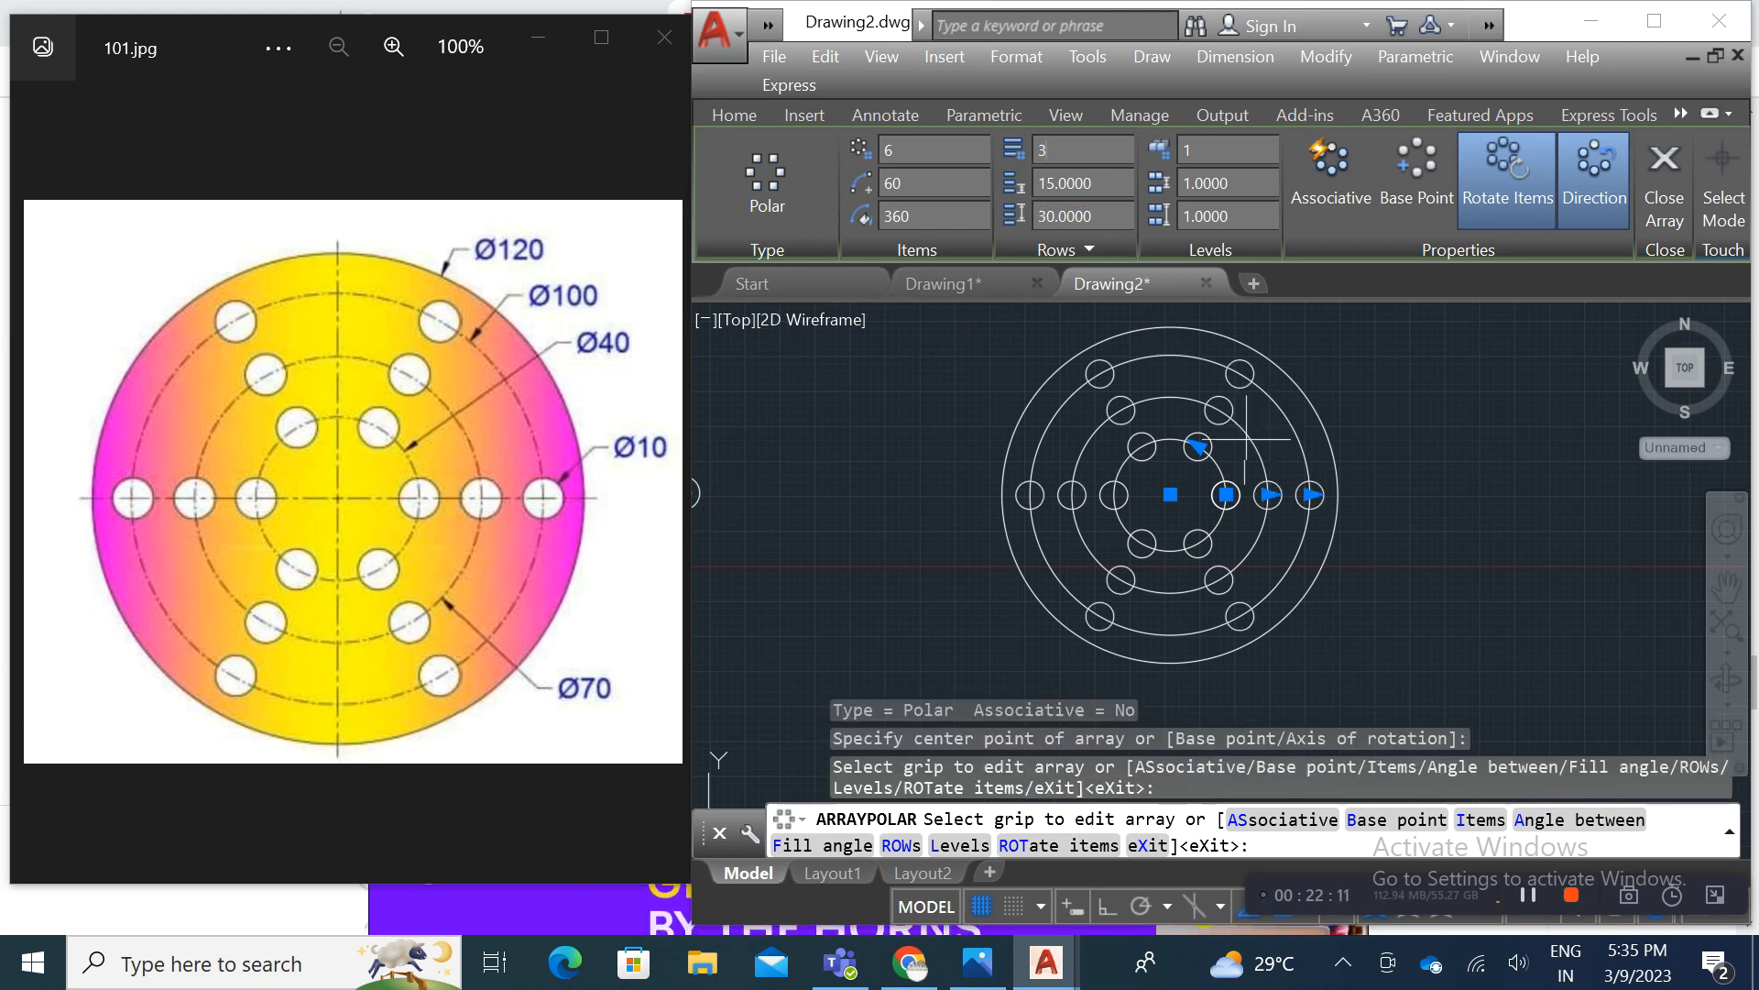
{"action": "scroll", "coordinate": [1223, 445], "scroll_direction": "up", "scroll_amount": 2}
{"action": "middle_click_drag", "start_coordinate": [1223, 445], "coordinate": [1166, 466]}
{"action": "left_click", "coordinate": [476, 519]}
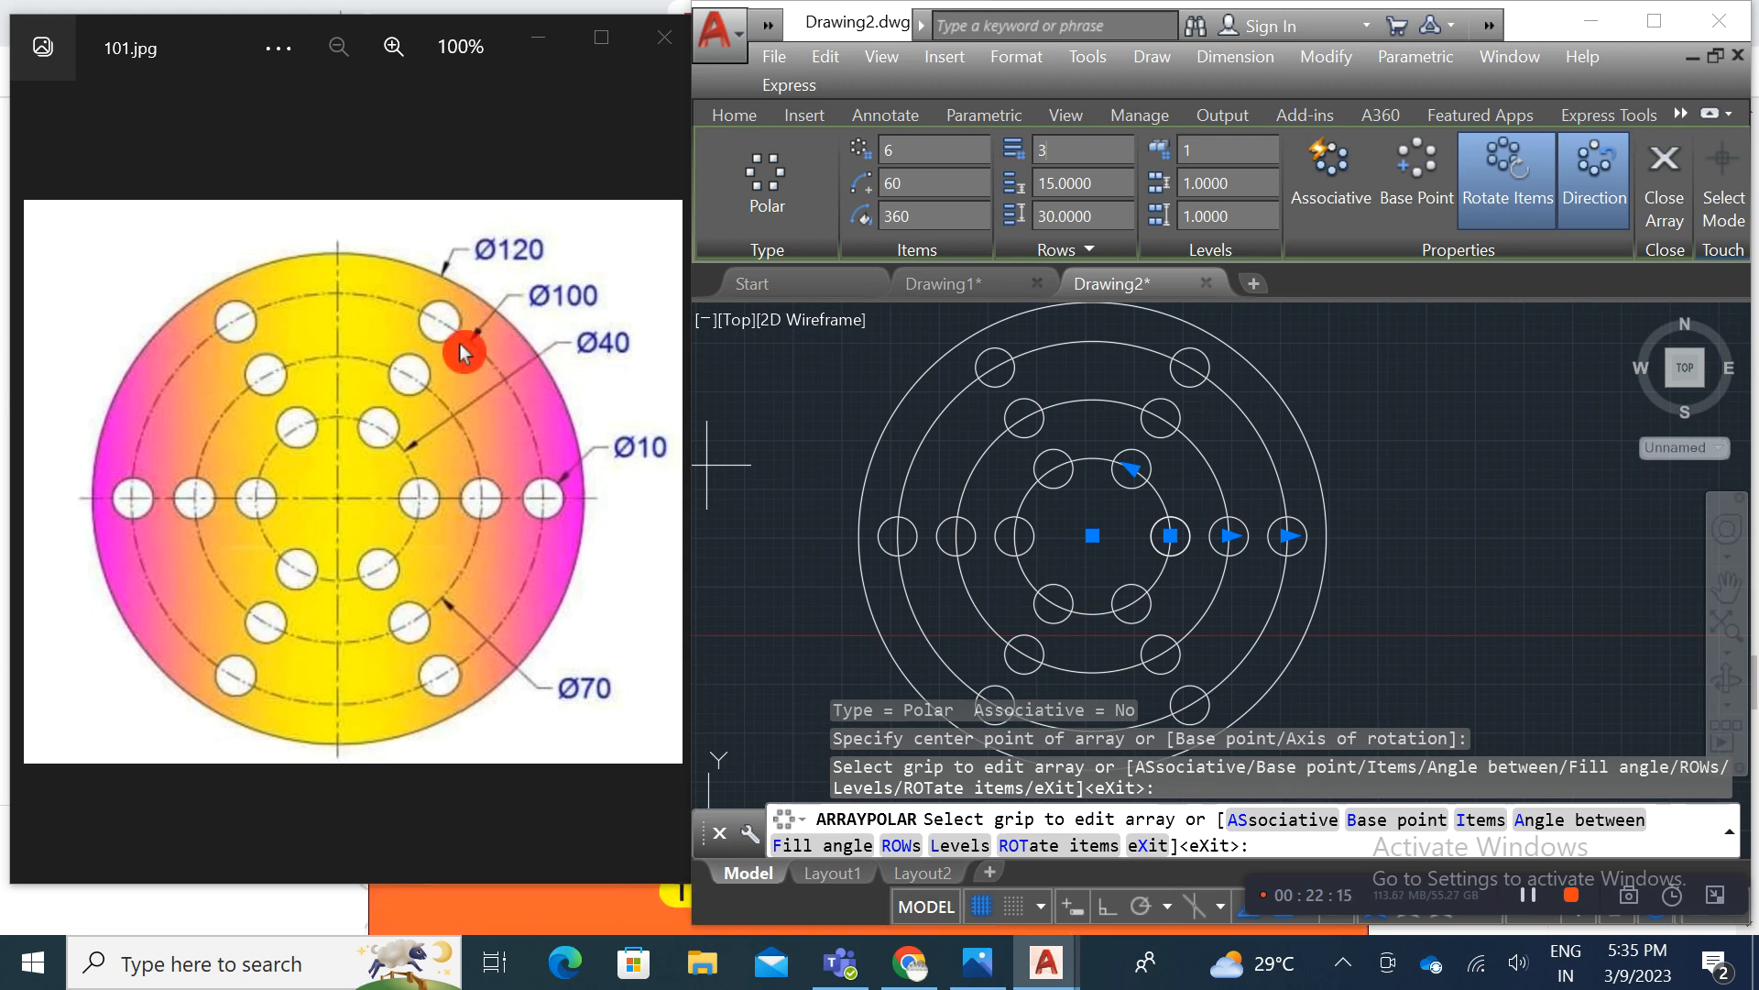
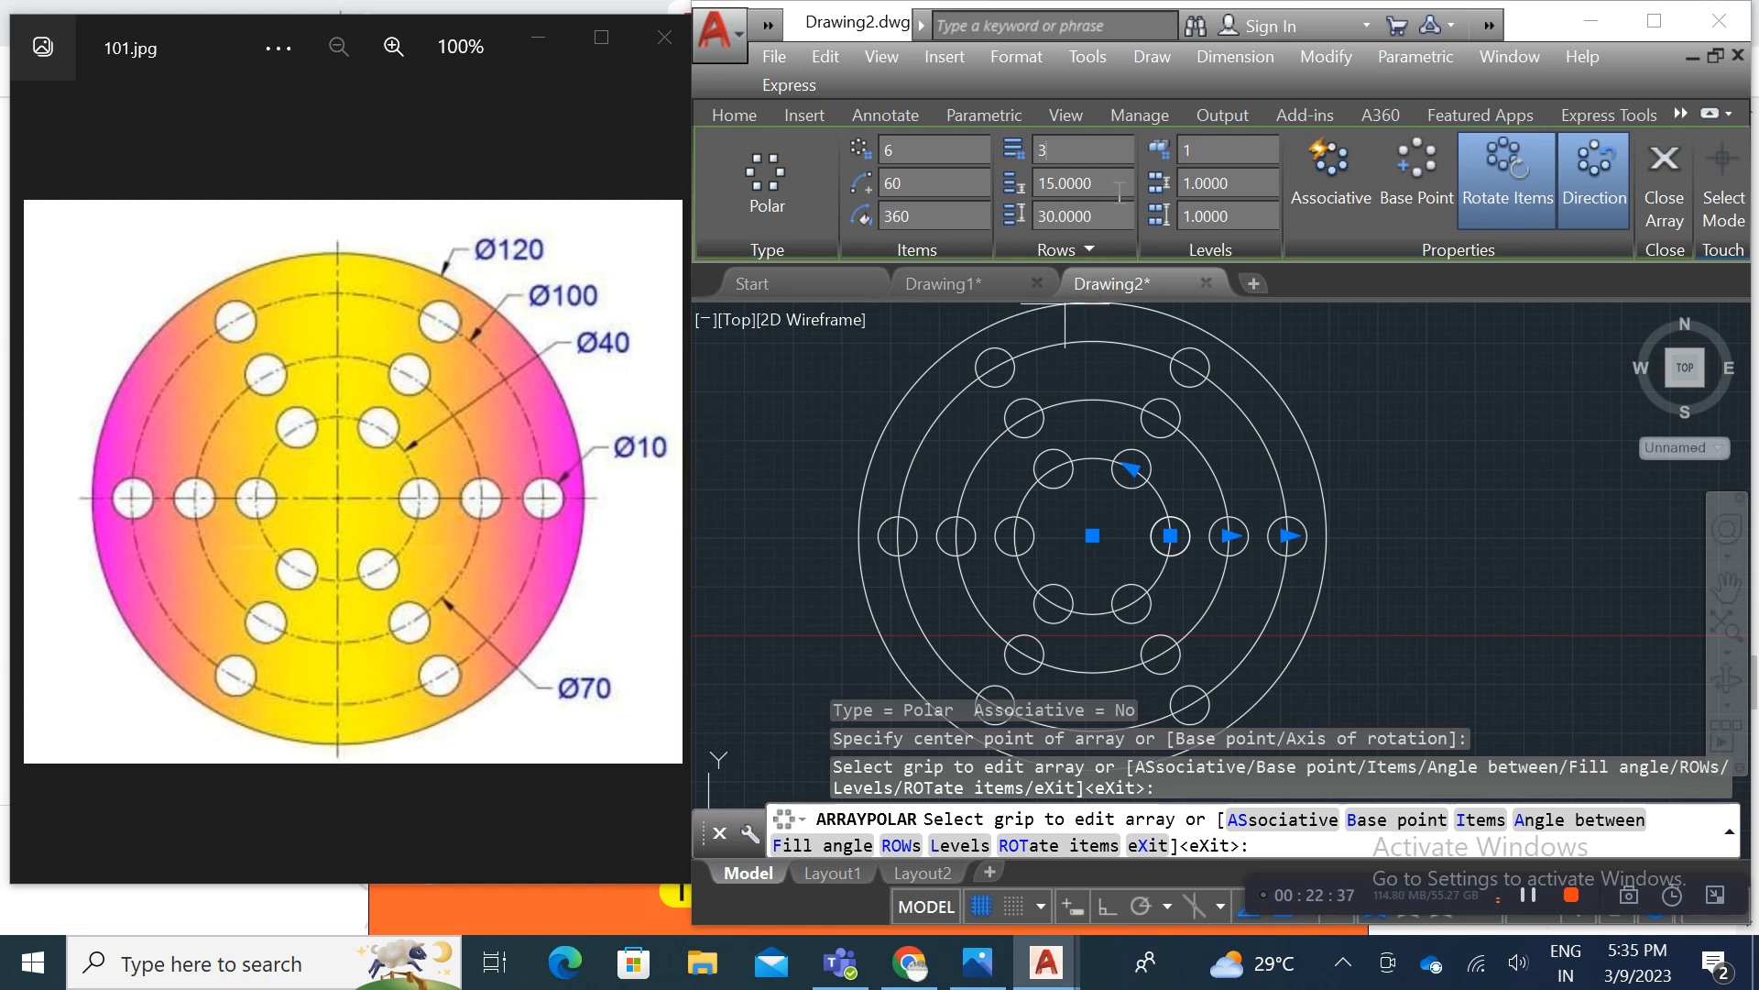
{"action": "scroll", "coordinate": [1239, 576], "scroll_direction": "down", "scroll_amount": 1}
{"action": "middle_click_drag", "start_coordinate": [1233, 545], "coordinate": [1206, 518]}
{"action": "key", "text": "Escape"}
{"action": "scroll", "coordinate": [1326, 521], "scroll_direction": "down", "scroll_amount": 1}
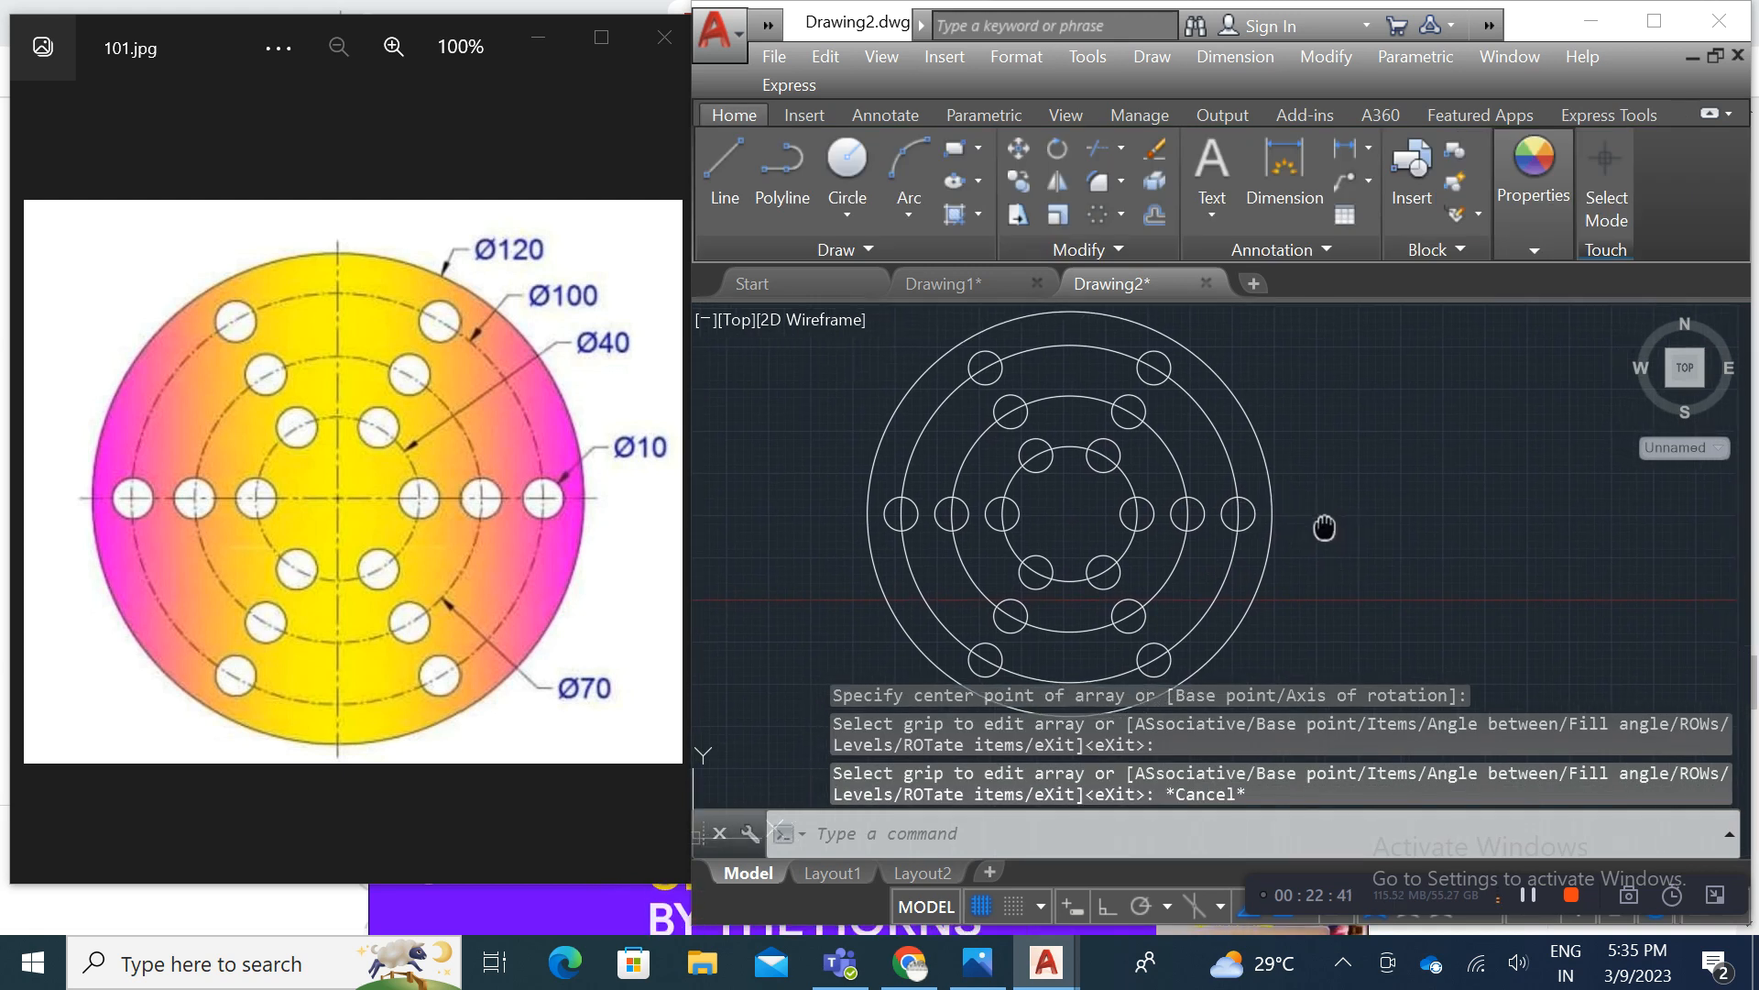
{"action": "scroll", "coordinate": [1325, 524], "scroll_direction": "down", "scroll_amount": 1}
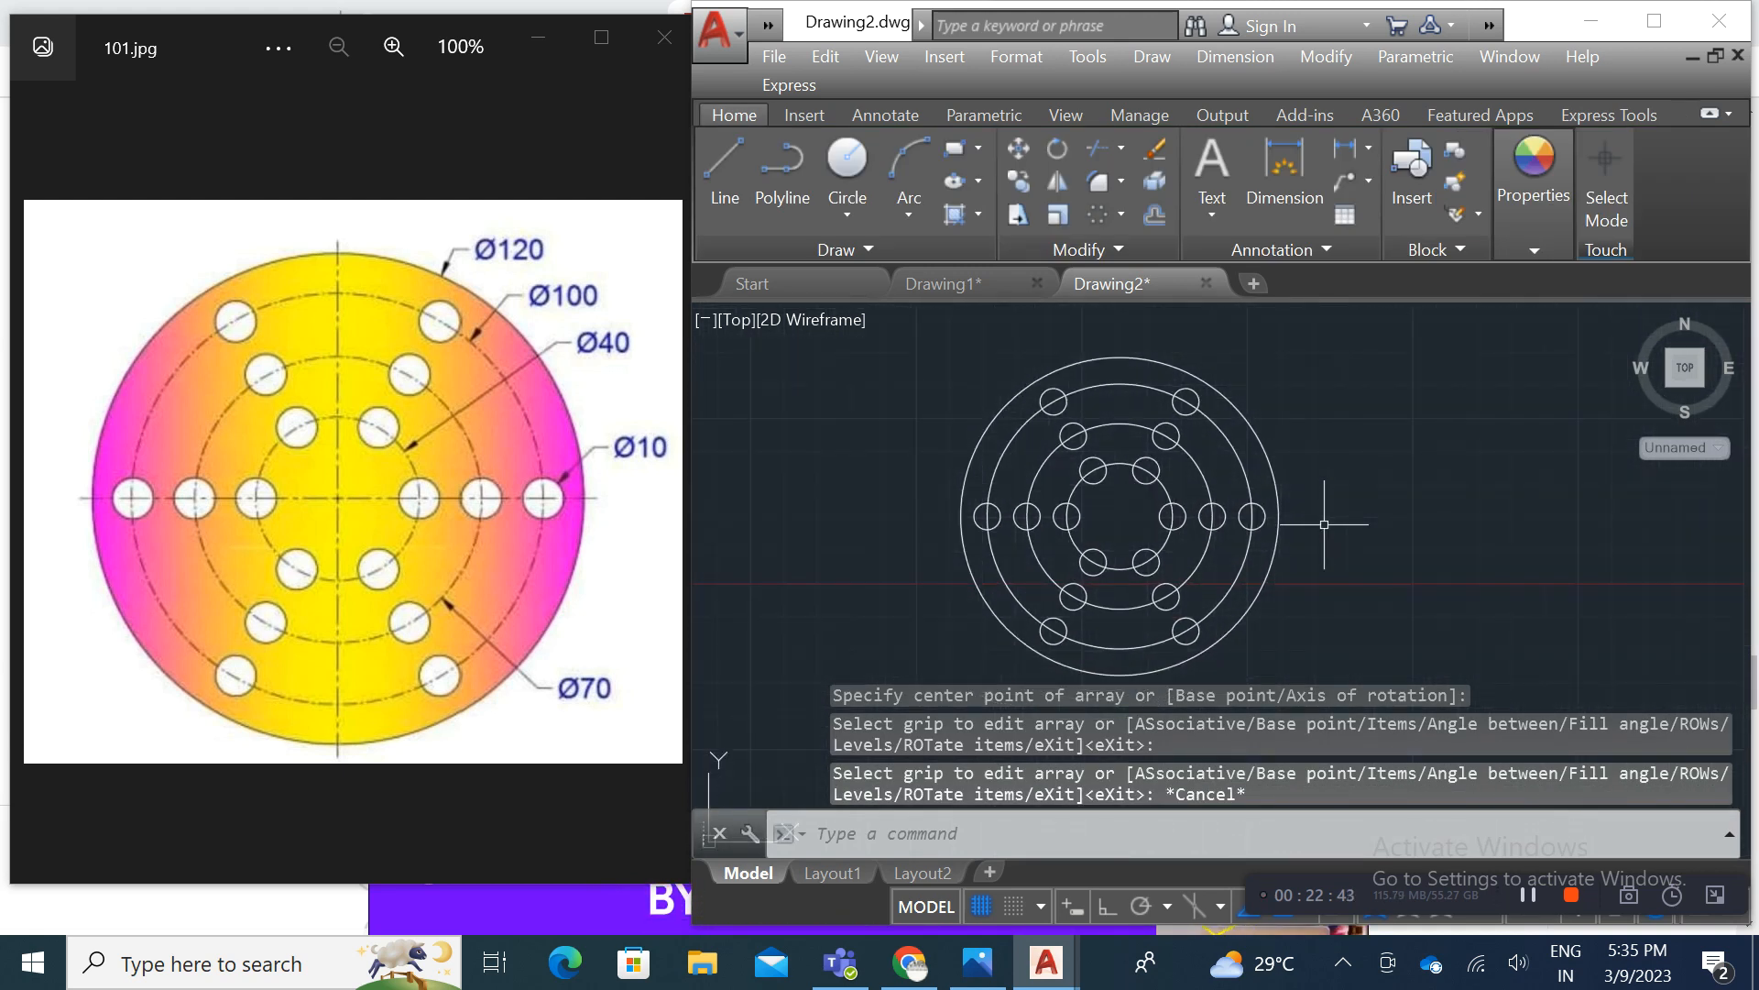
{"action": "middle_click_drag", "start_coordinate": [1324, 525], "coordinate": [1317, 513]}
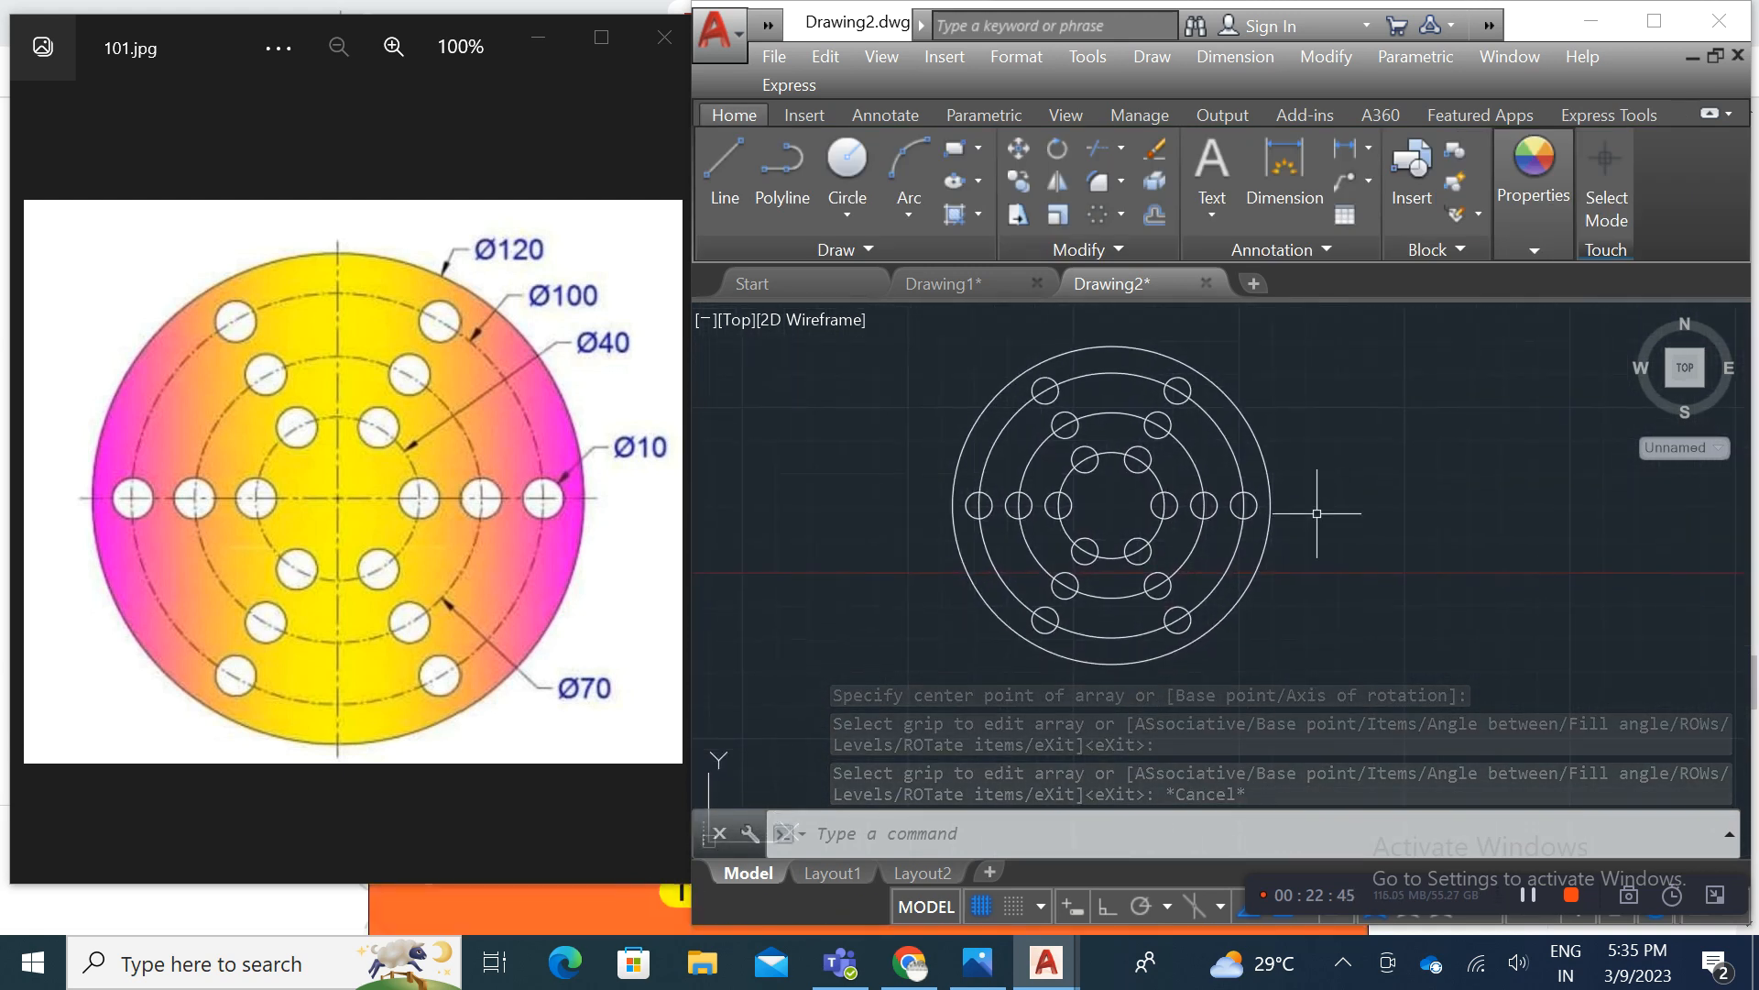
Step: Switch to the image viewer to show reference image 102.jpg, then return to the empty space beside the disc in AutoCAD
{"action": "left_click", "coordinate": [689, 486]}
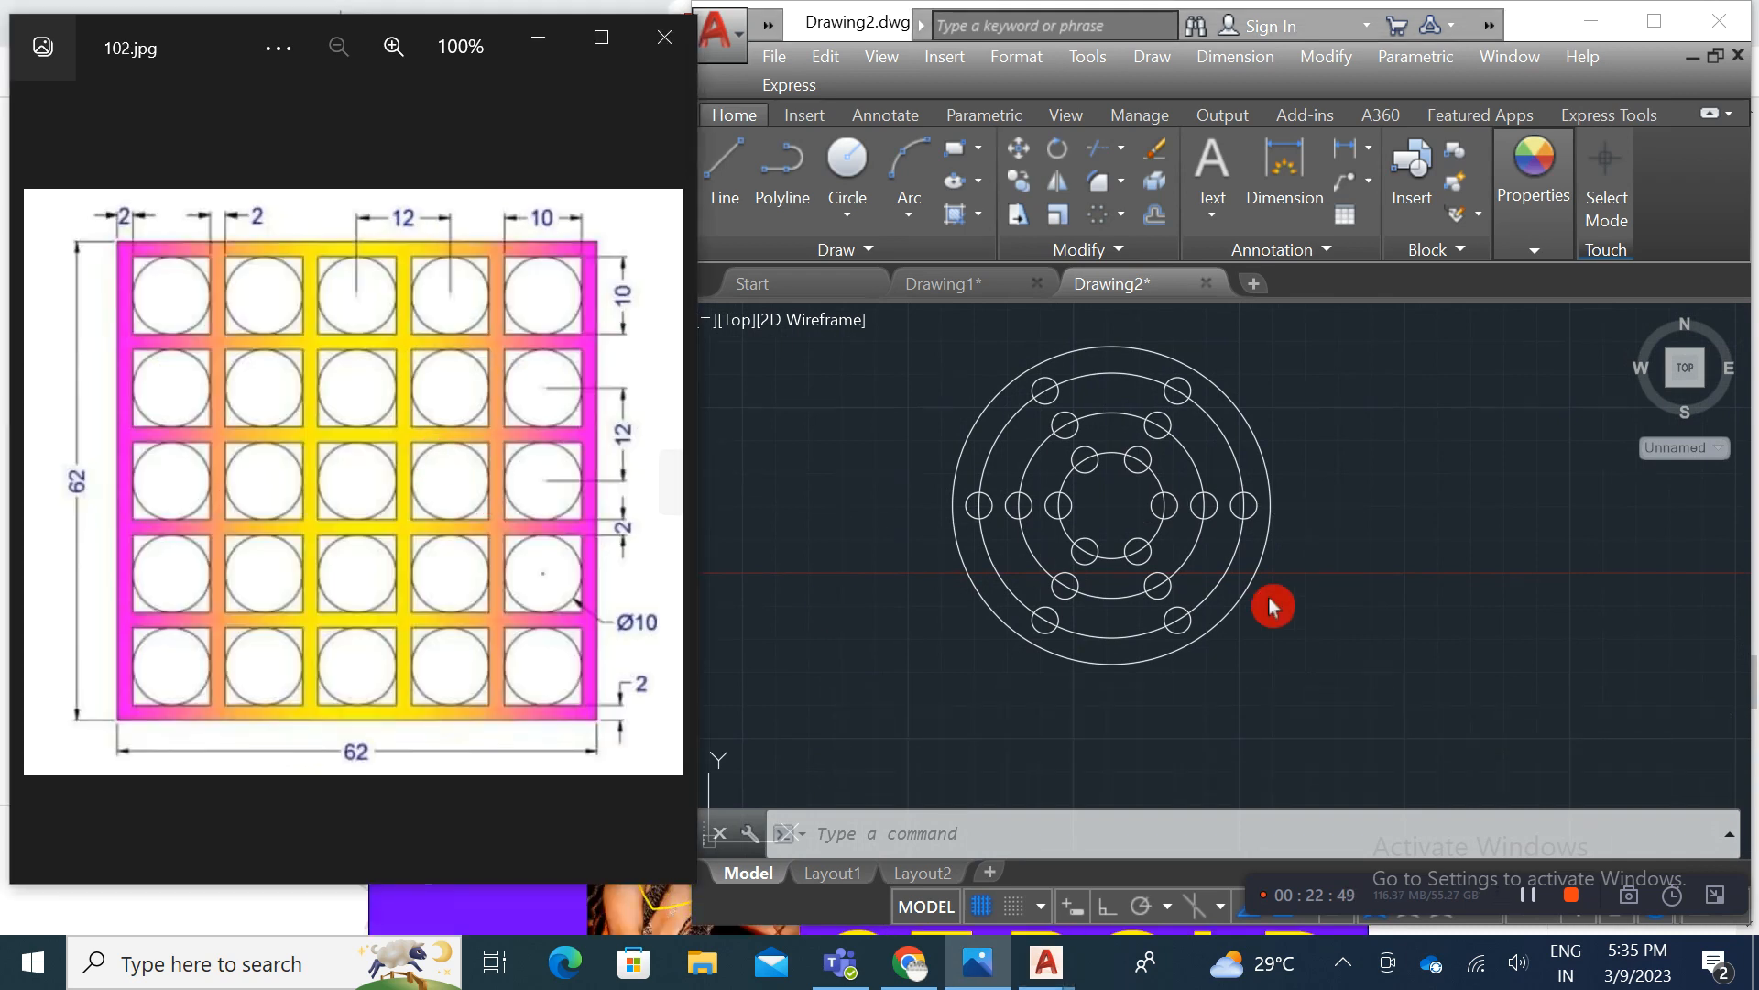
{"action": "scroll", "coordinate": [1202, 579], "scroll_direction": "down", "scroll_amount": 1}
{"action": "scroll", "coordinate": [1039, 577], "scroll_direction": "down", "scroll_amount": 1}
{"action": "middle_click_drag", "start_coordinate": [1381, 561], "coordinate": [1205, 556]}
{"action": "scroll", "coordinate": [1076, 560], "scroll_direction": "down", "scroll_amount": 4}
{"action": "middle_click_drag", "start_coordinate": [1086, 557], "coordinate": [1024, 543]}
{"action": "middle_click_drag", "start_coordinate": [1186, 551], "coordinate": [1092, 543]}
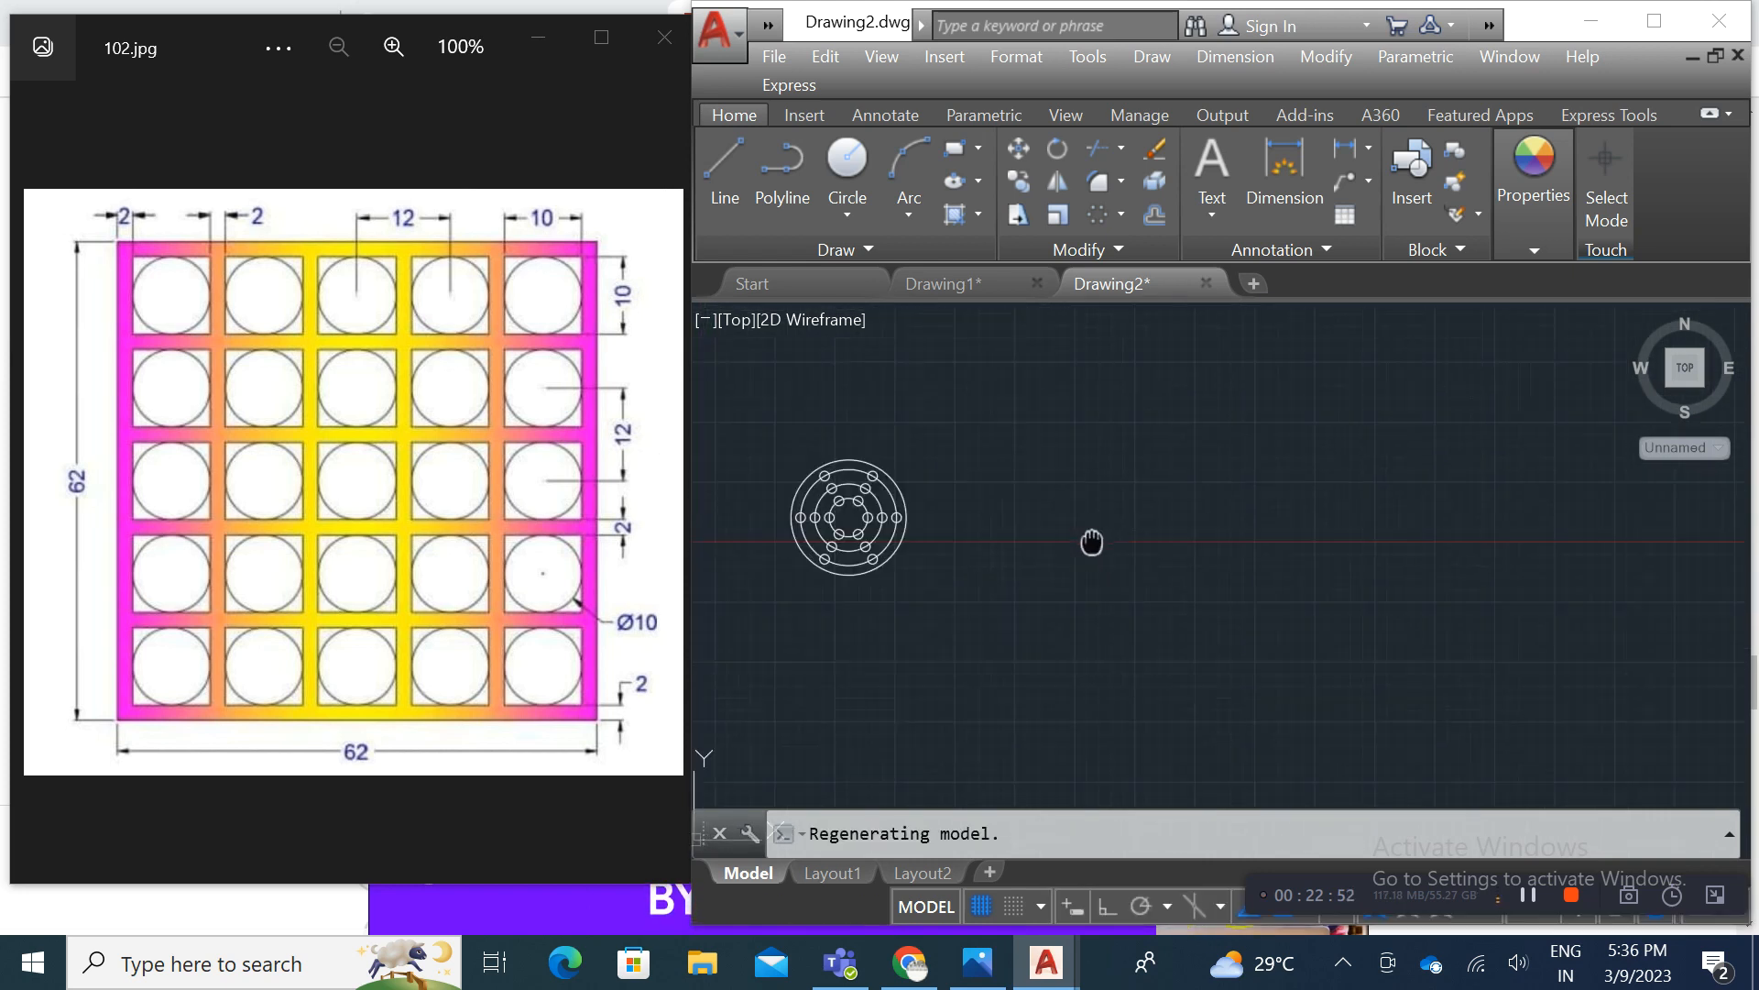
Step: Place a horizontal construction line below and to the right of the disc, using the Hor option
{"action": "left_click", "coordinate": [880, 265]}
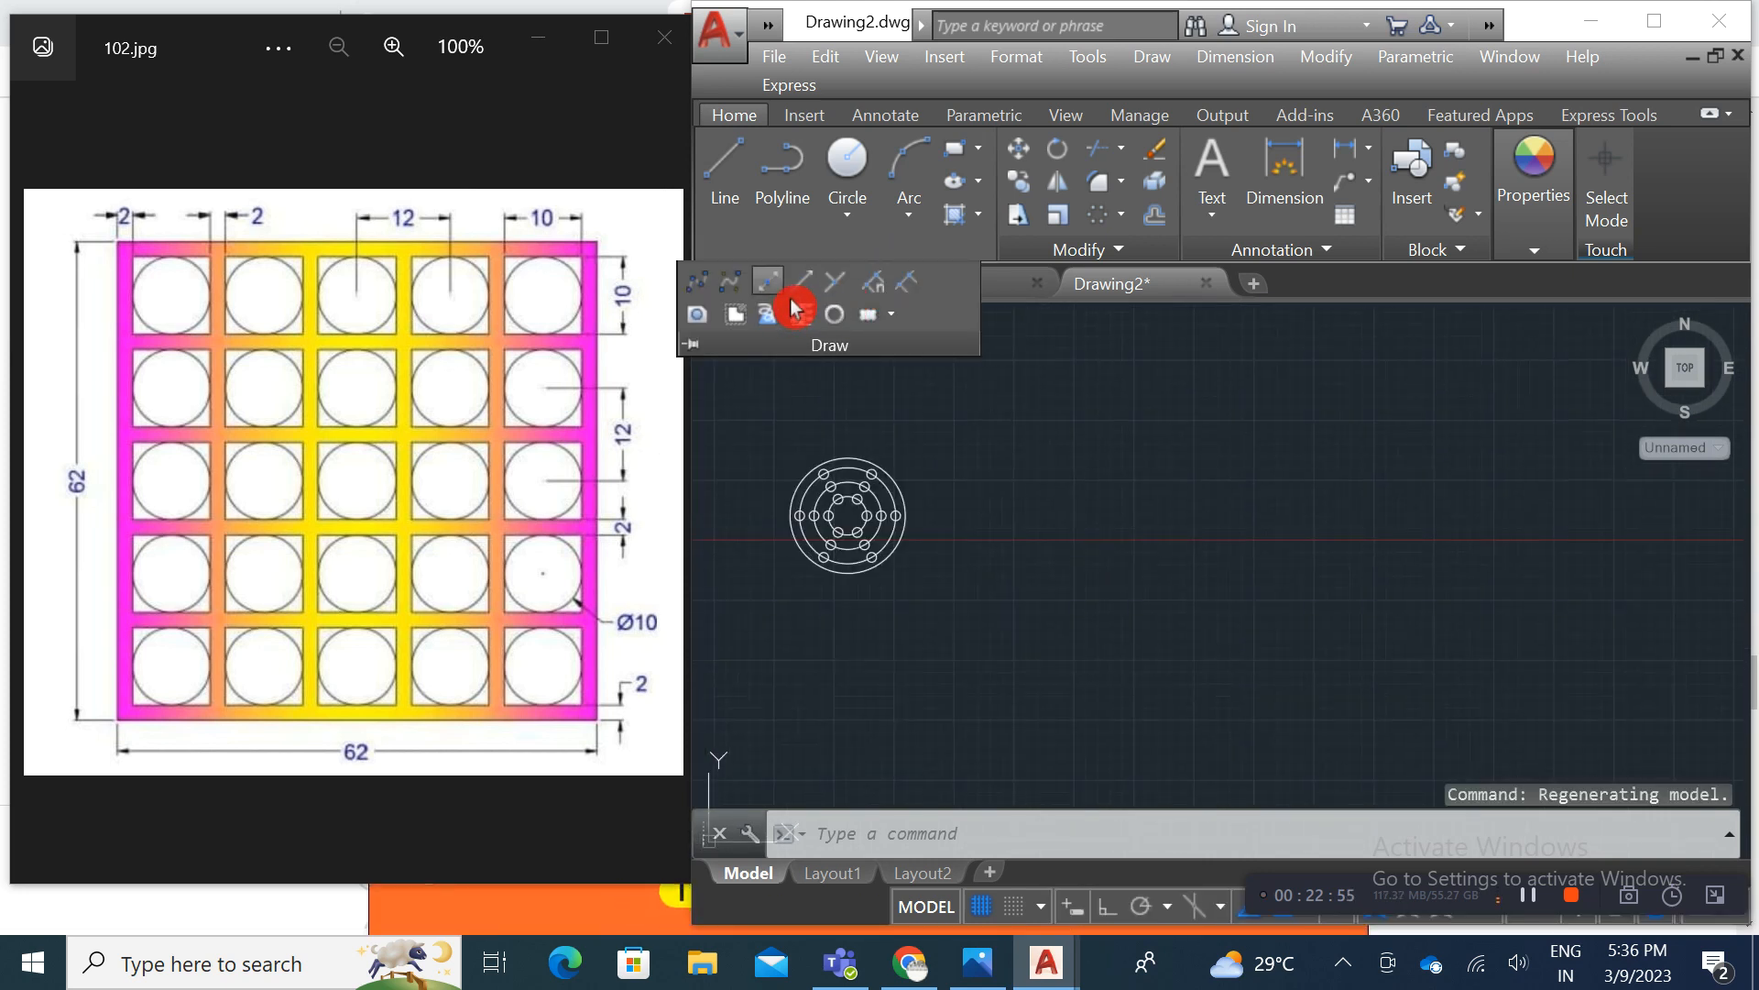
{"action": "left_click", "coordinate": [790, 298]}
{"action": "left_click", "coordinate": [1107, 834]}
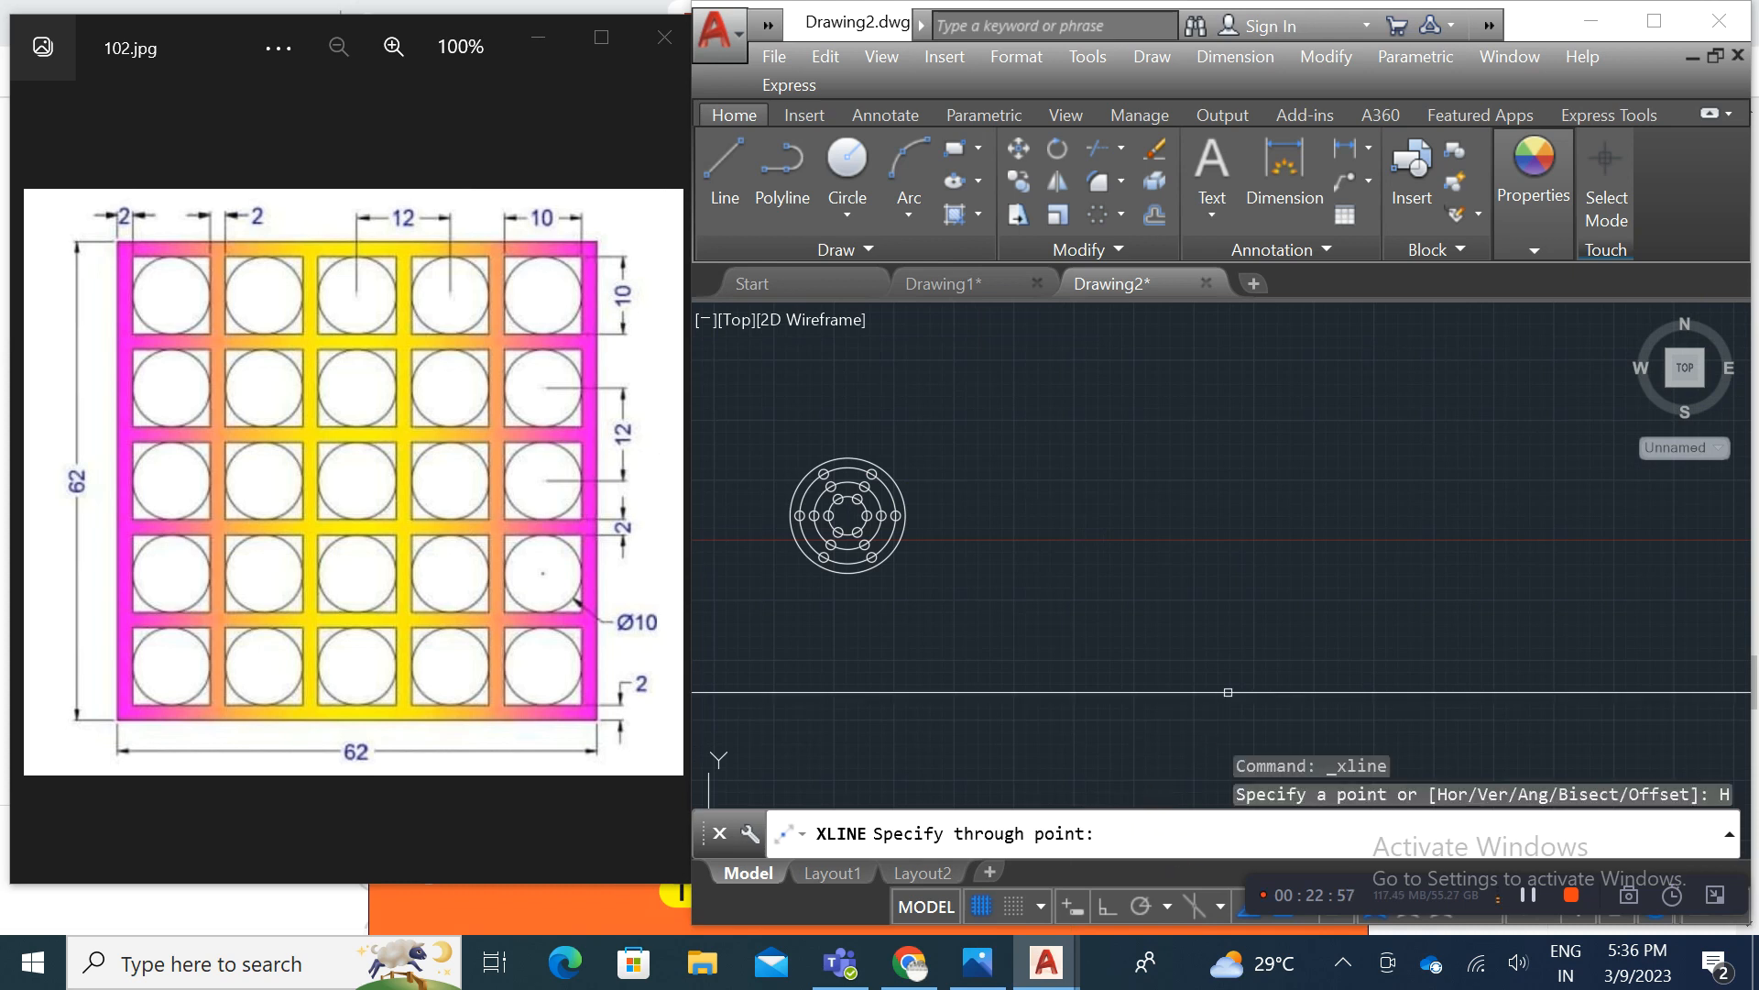
Step: Place a vertical construction line to the right of the disc, crossing the horizontal one, using the Ver option
{"action": "left_click", "coordinate": [844, 256]}
{"action": "left_click", "coordinate": [843, 271]}
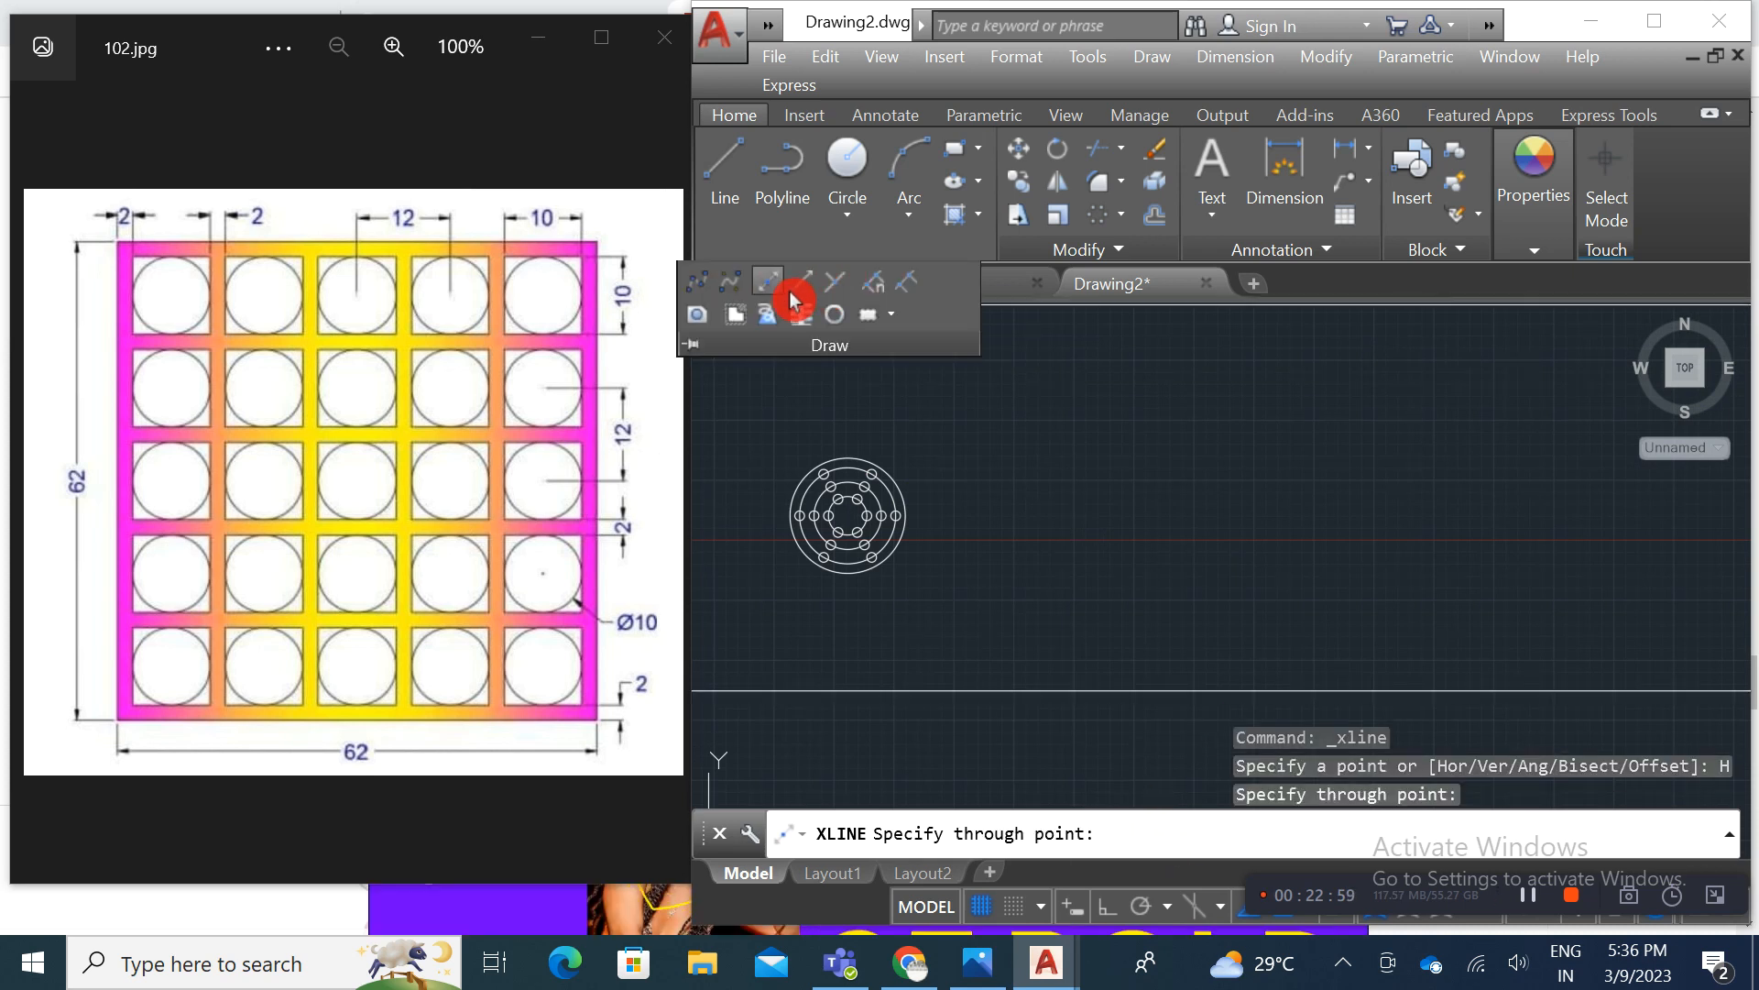
{"action": "type", "text": "v"}
{"action": "key", "text": "Return"}
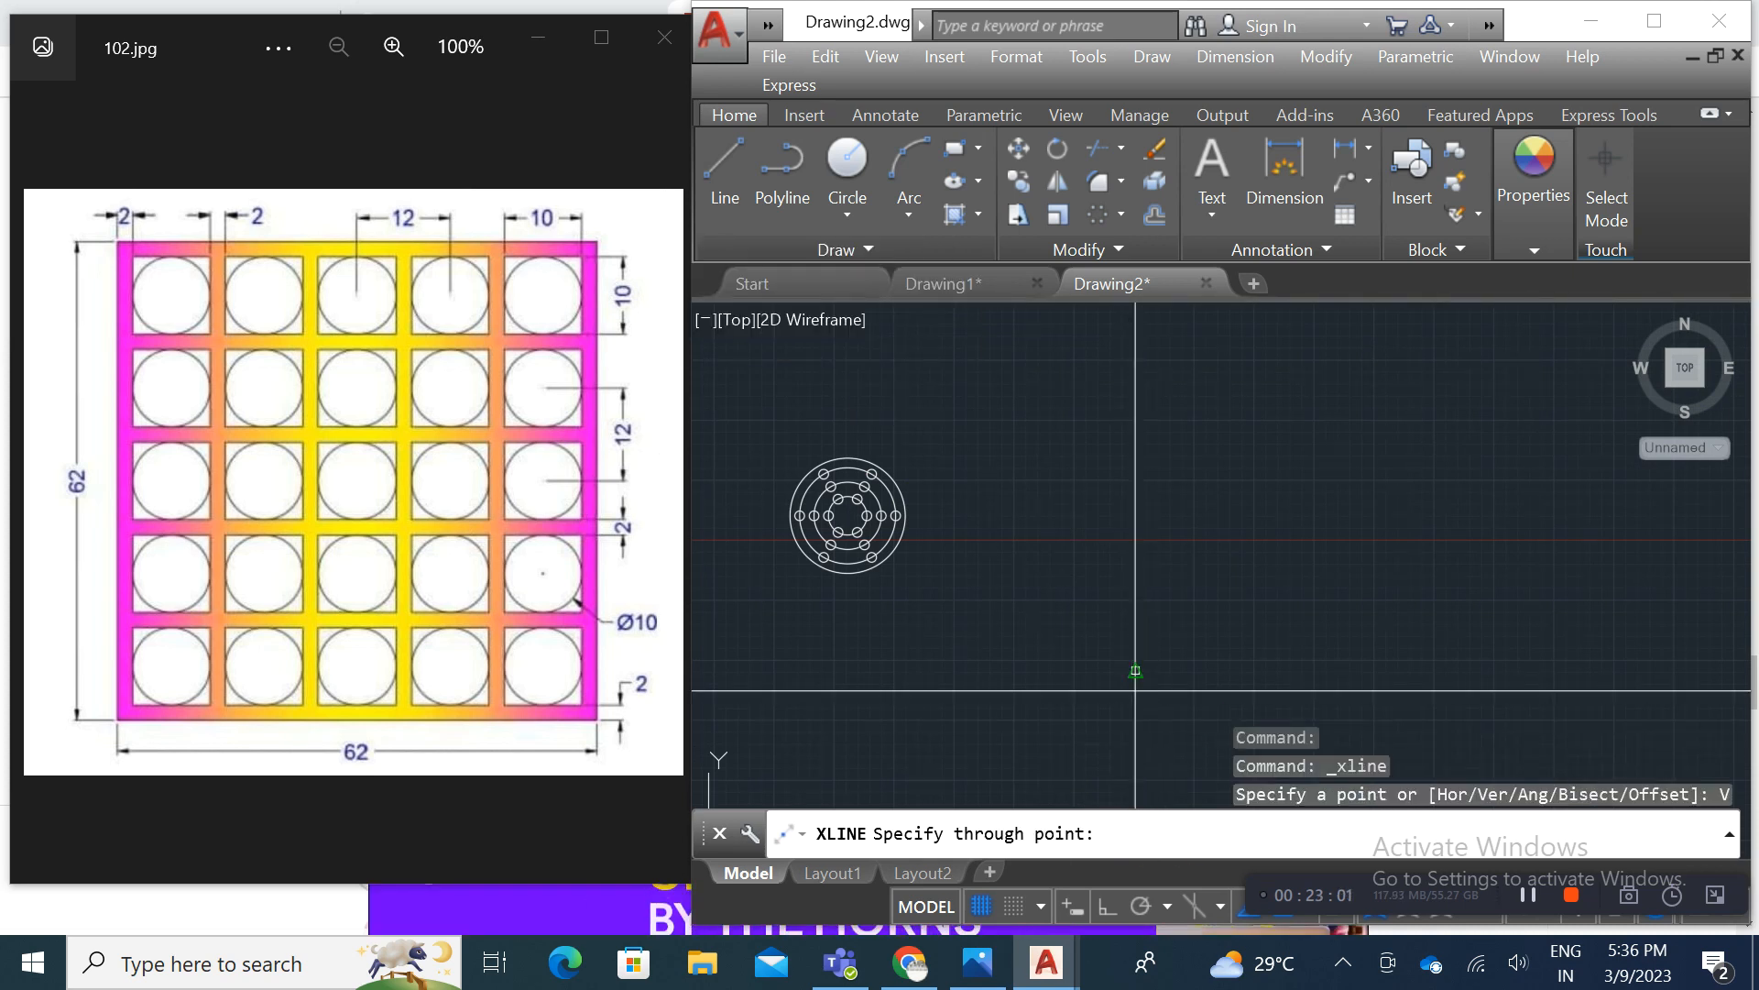
{"action": "left_click", "coordinate": [1135, 641]}
{"action": "key", "text": "Return"}
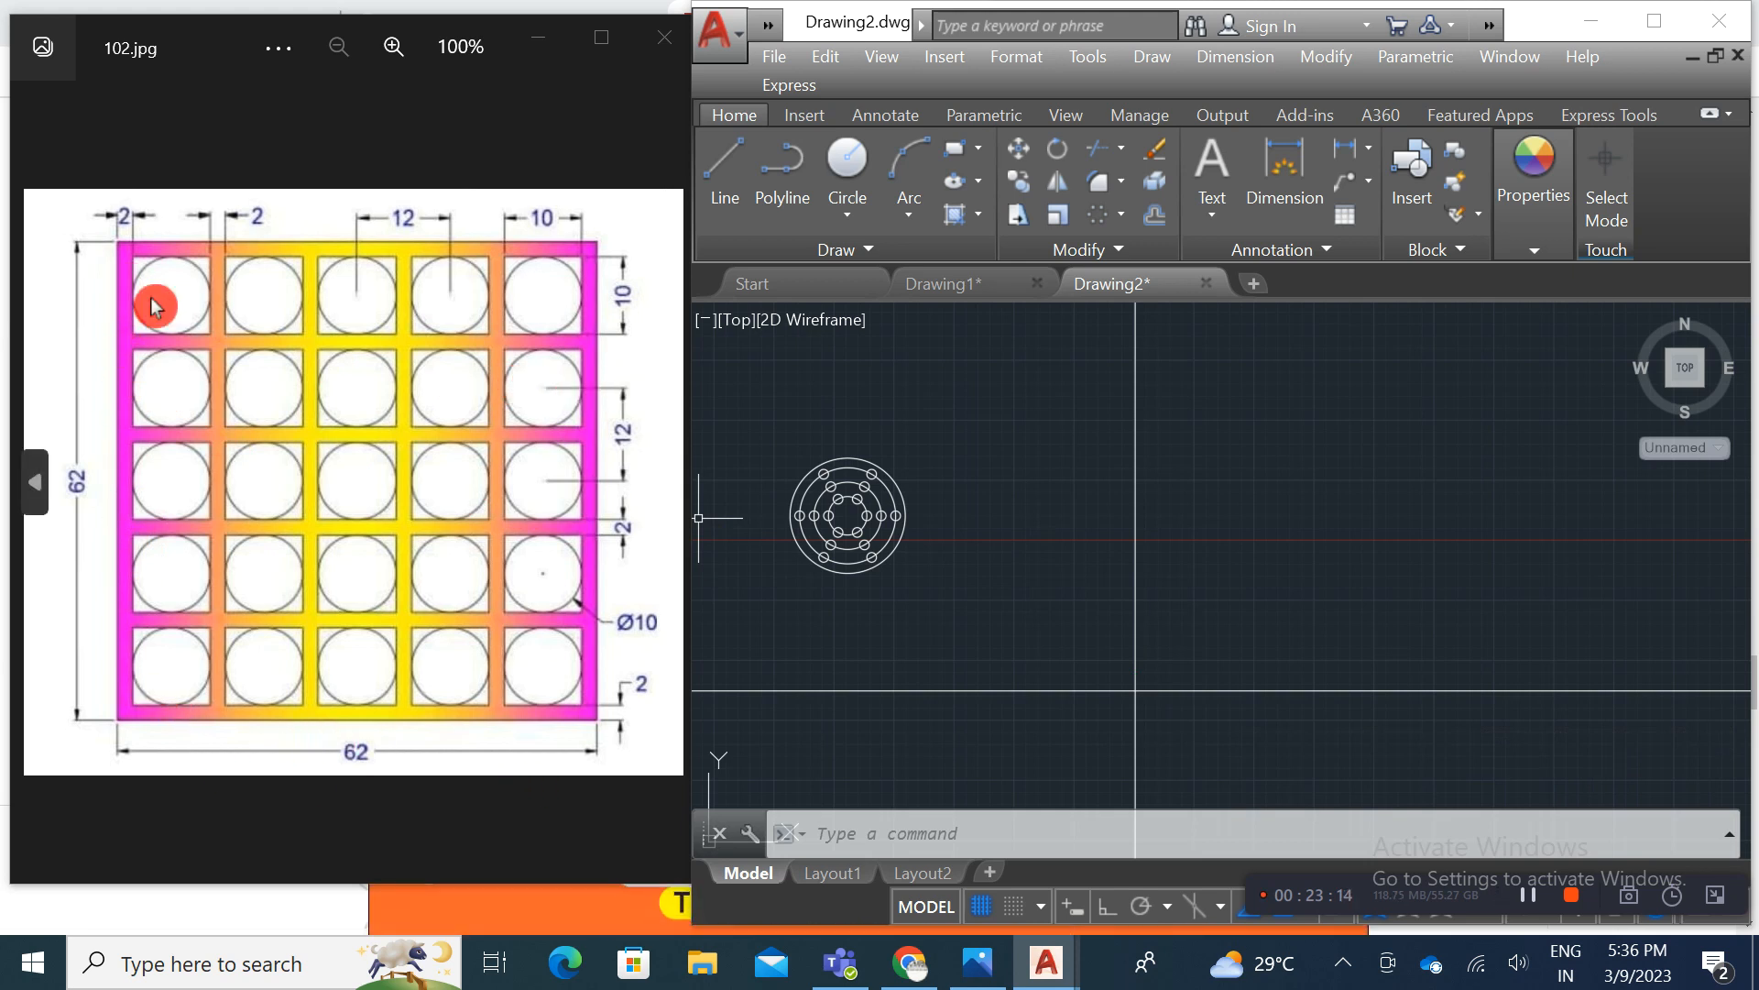
Step: Offset the vertical construction line 62 to the right and the horizontal one 62 upward
{"action": "left_click", "coordinate": [1169, 231]}
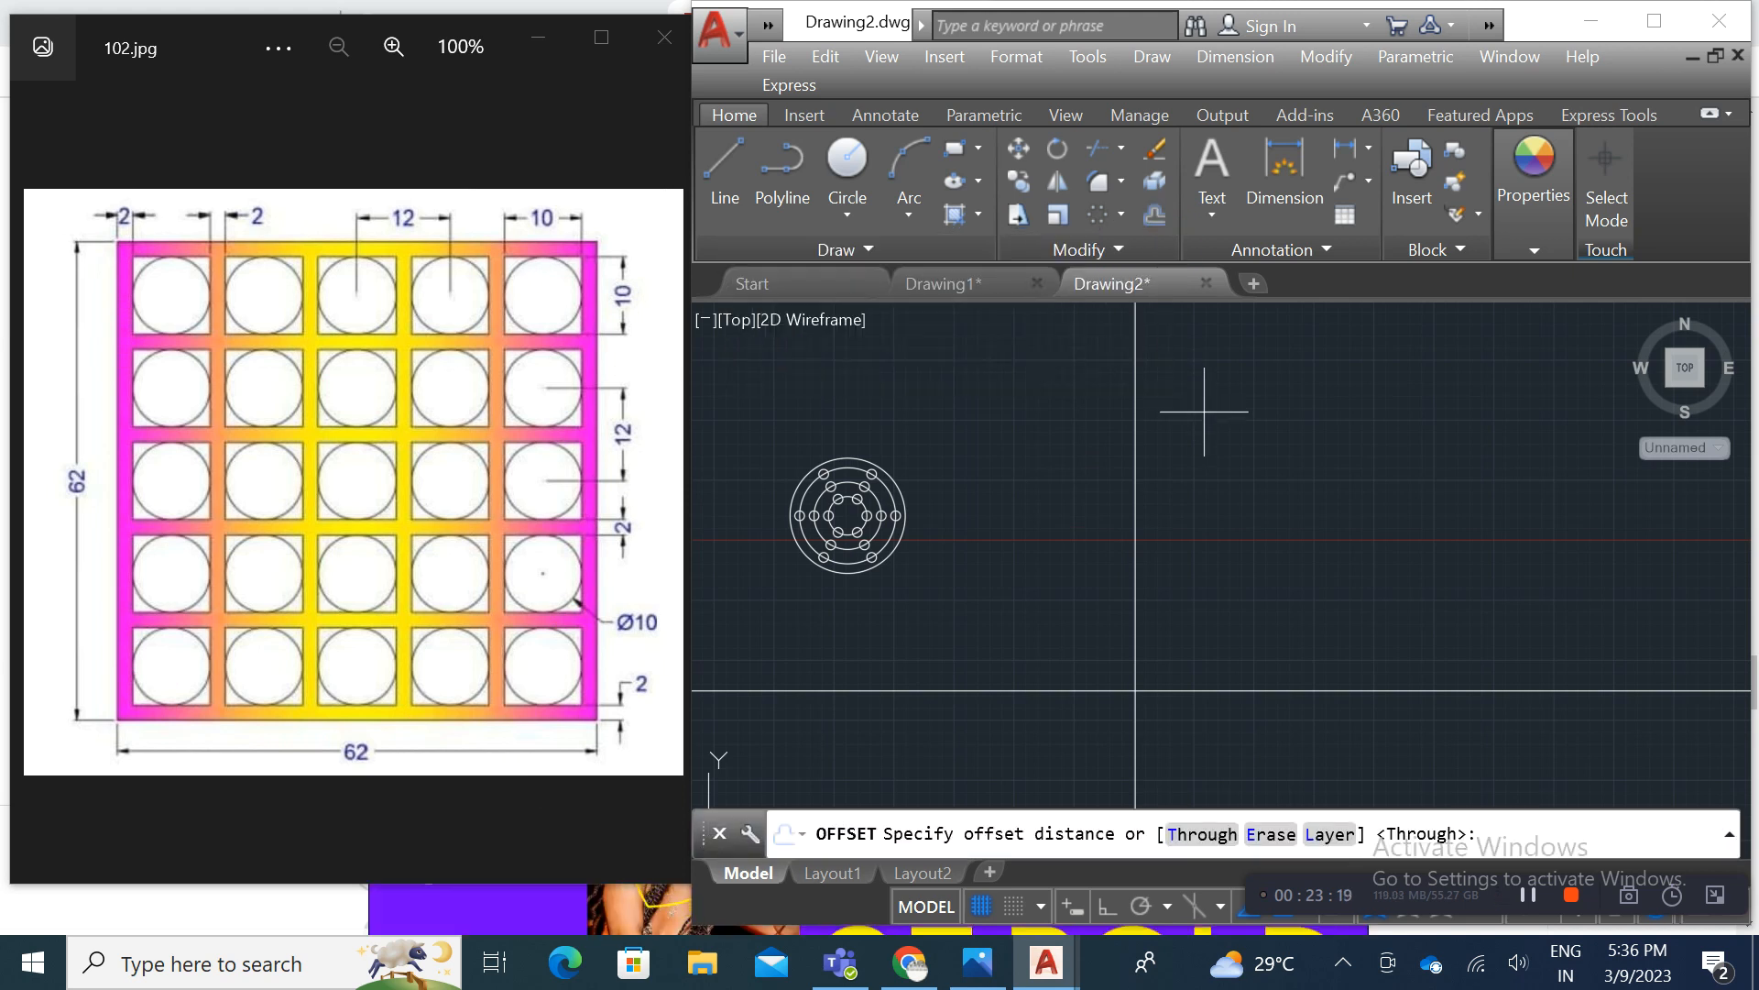
{"action": "type", "text": "62"}
{"action": "key", "text": "Return"}
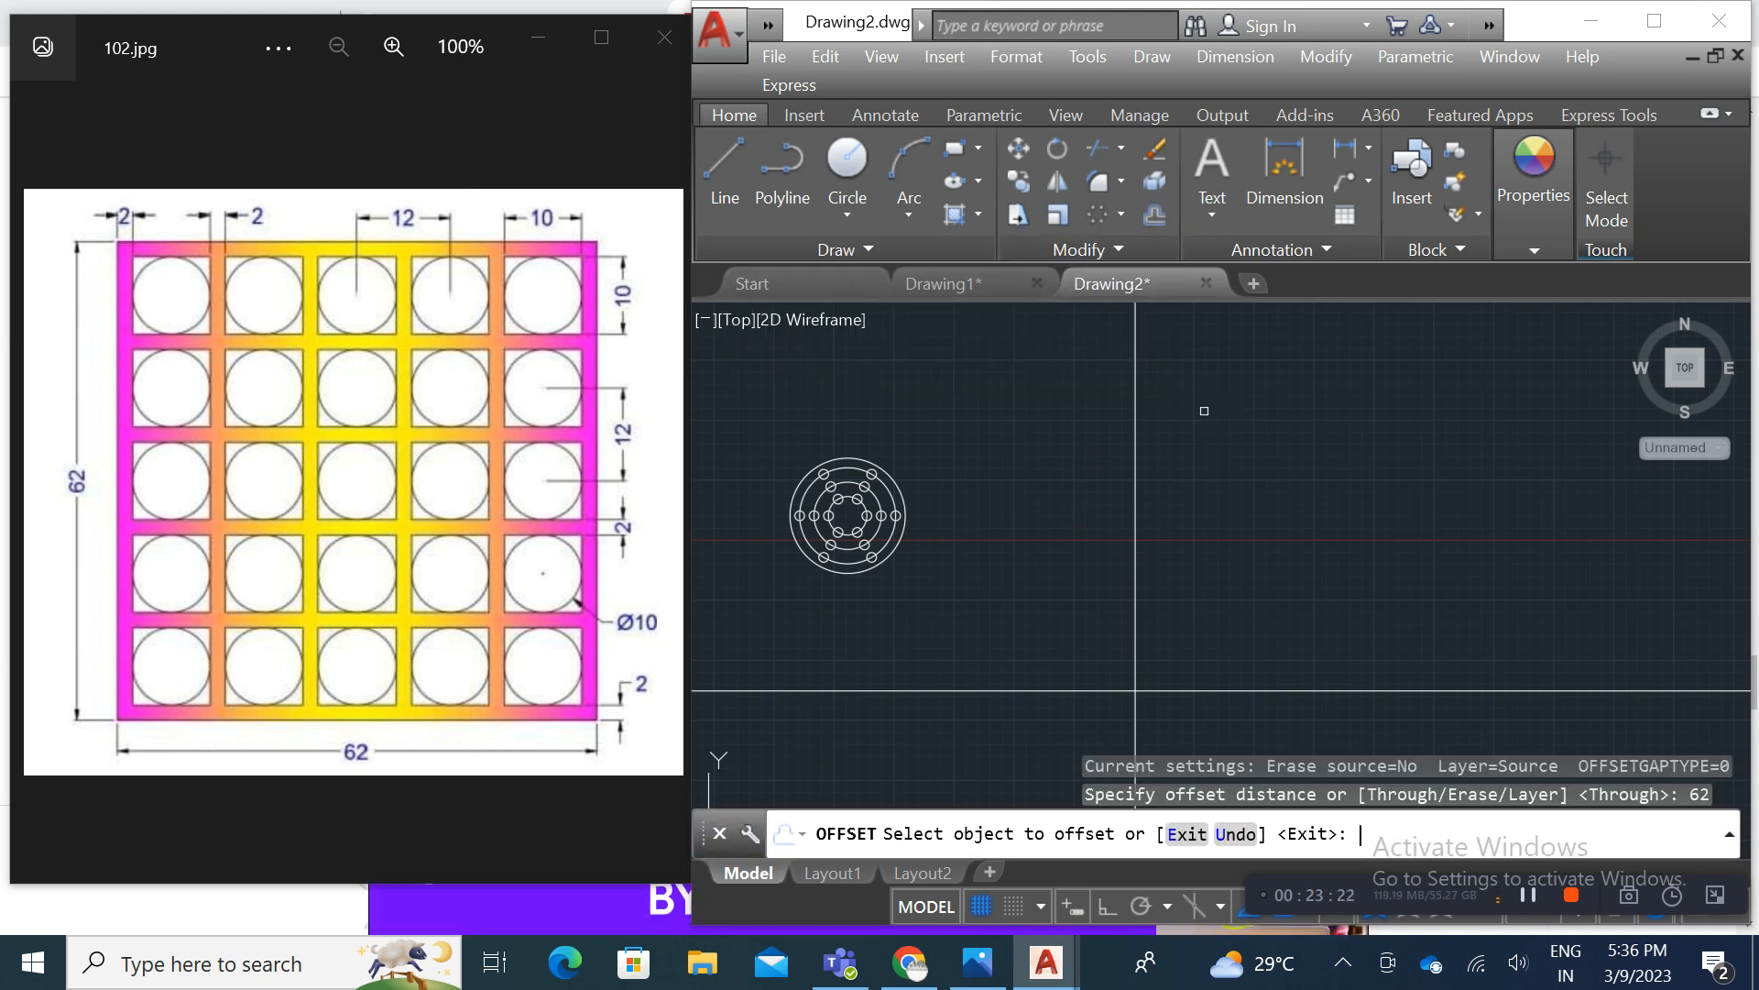
{"action": "left_click", "coordinate": [1136, 515]}
{"action": "left_click", "coordinate": [1311, 513]}
{"action": "middle_click_drag", "start_coordinate": [1270, 588], "coordinate": [1243, 538]}
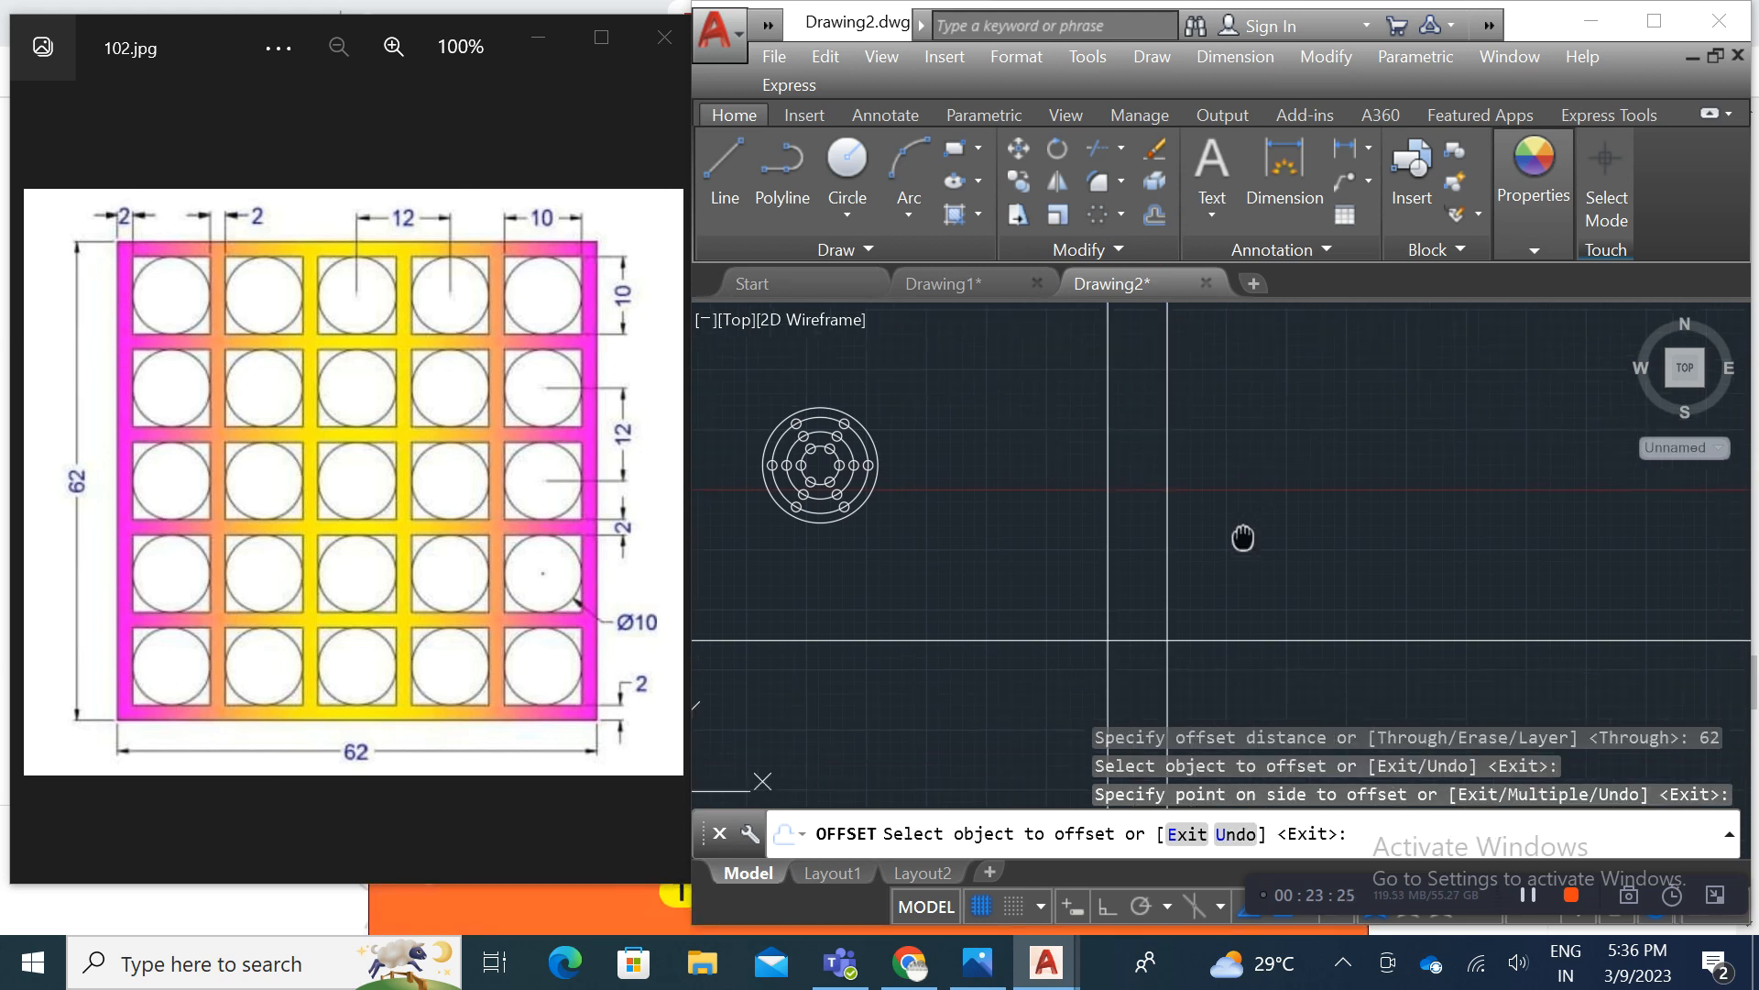
{"action": "left_click", "coordinate": [1228, 635]}
{"action": "left_click", "coordinate": [1232, 550]}
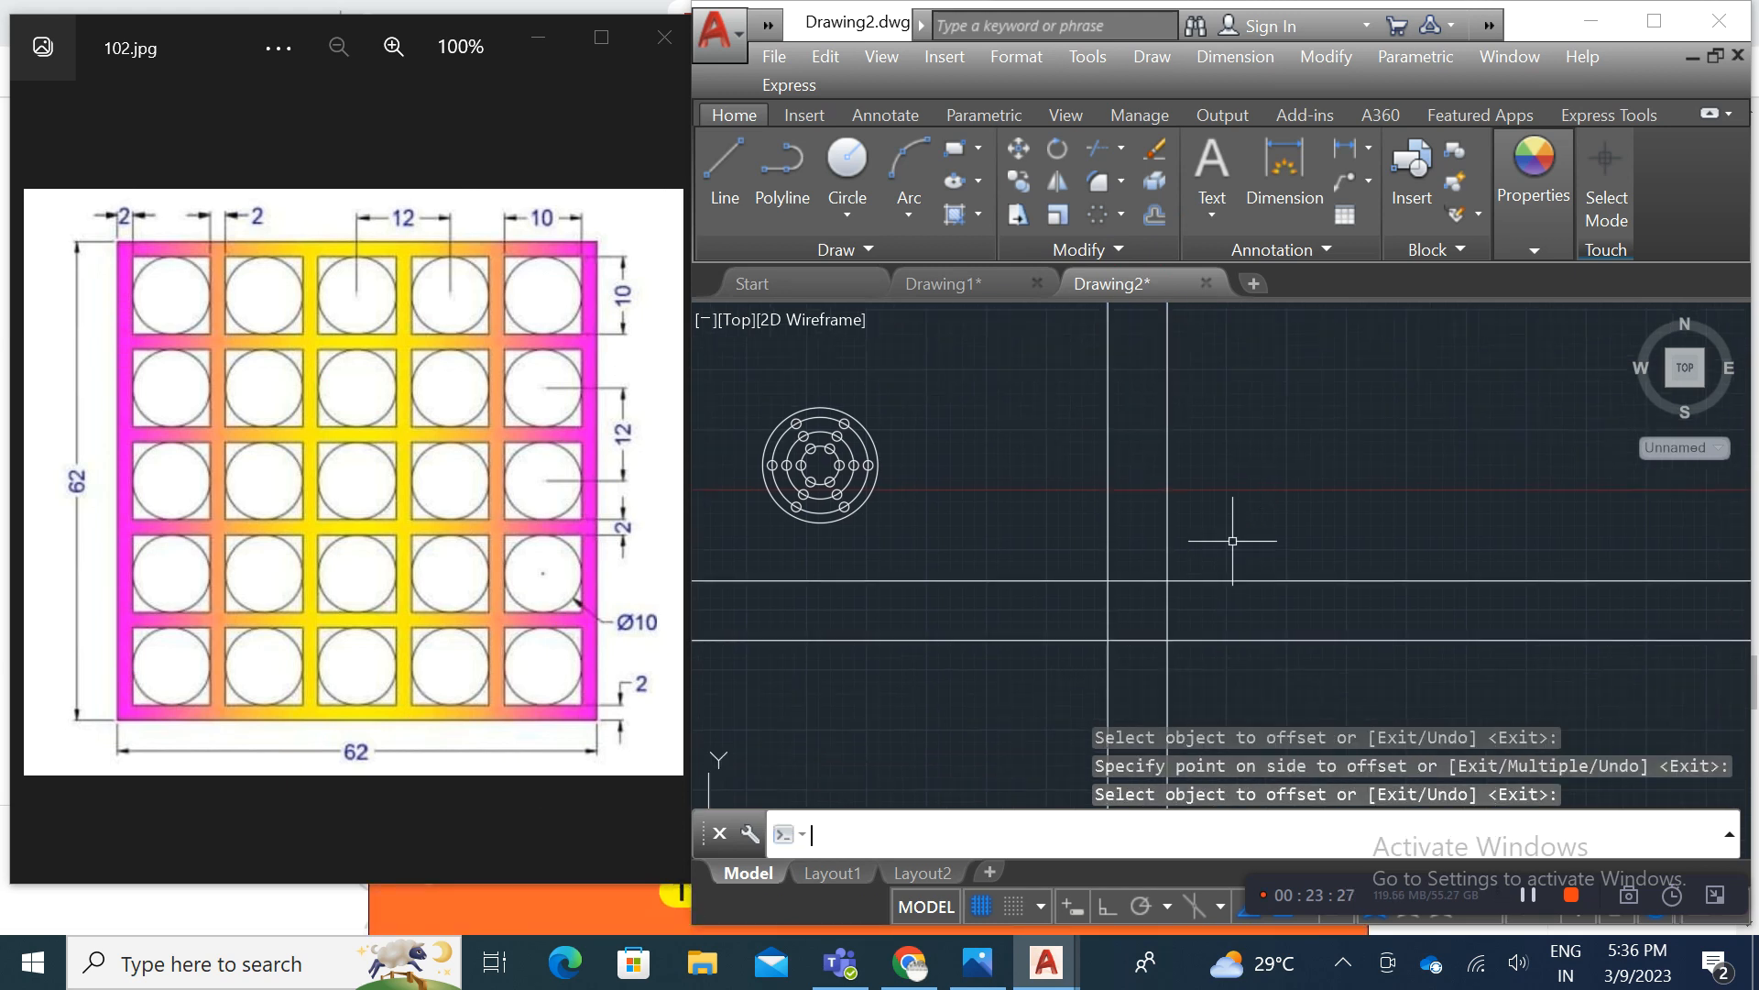
Step: Trim the construction lines outside their intersections to leave a closed square, and end the Trim command
{"action": "type", "text": "TR"}
{"action": "key", "text": "Return"}
{"action": "key", "text": "Return"}
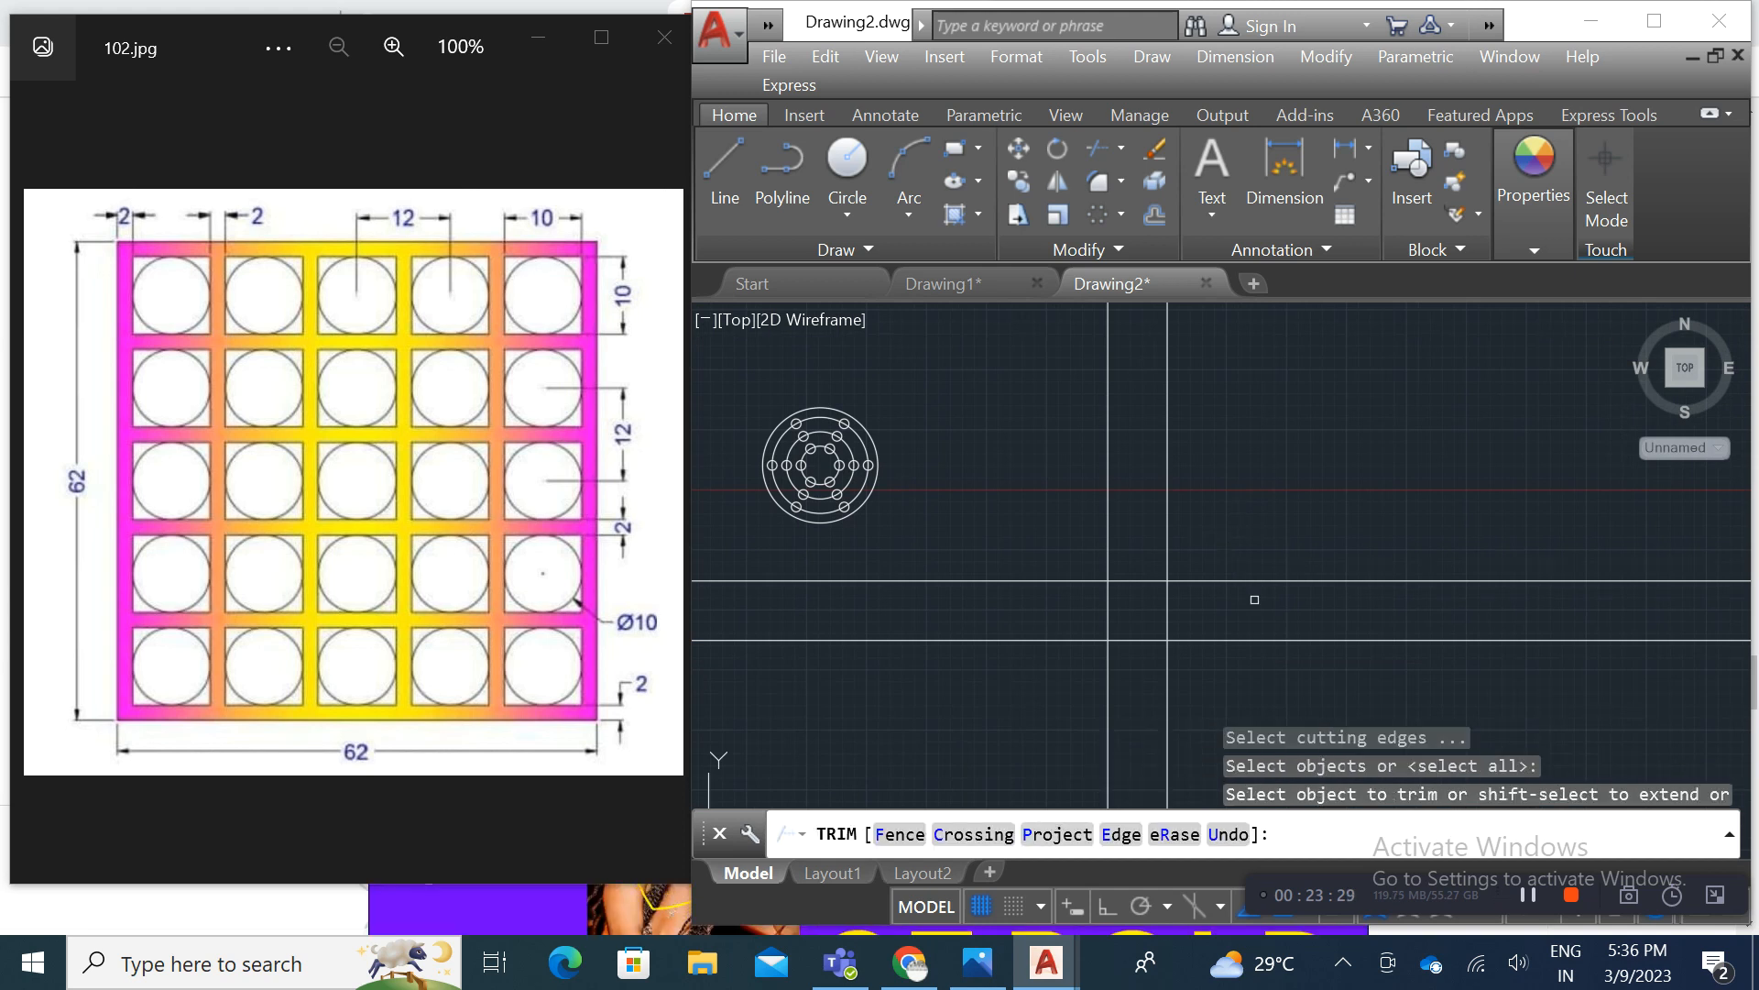
{"action": "left_click", "coordinate": [1287, 682]}
{"action": "left_click", "coordinate": [1226, 463]}
{"action": "left_click", "coordinate": [1069, 432]}
{"action": "left_click", "coordinate": [1261, 453]}
{"action": "left_click", "coordinate": [1013, 542]}
{"action": "left_click", "coordinate": [981, 668]}
{"action": "left_click", "coordinate": [1240, 672]}
{"action": "left_click", "coordinate": [1036, 675]}
{"action": "key", "text": "Return"}
{"action": "key", "text": "Escape"}
Step: Offset all four sides of the 62-unit square inward by 2, and end the Offset command
{"action": "scroll", "coordinate": [1164, 660], "scroll_direction": "up", "scroll_amount": 5}
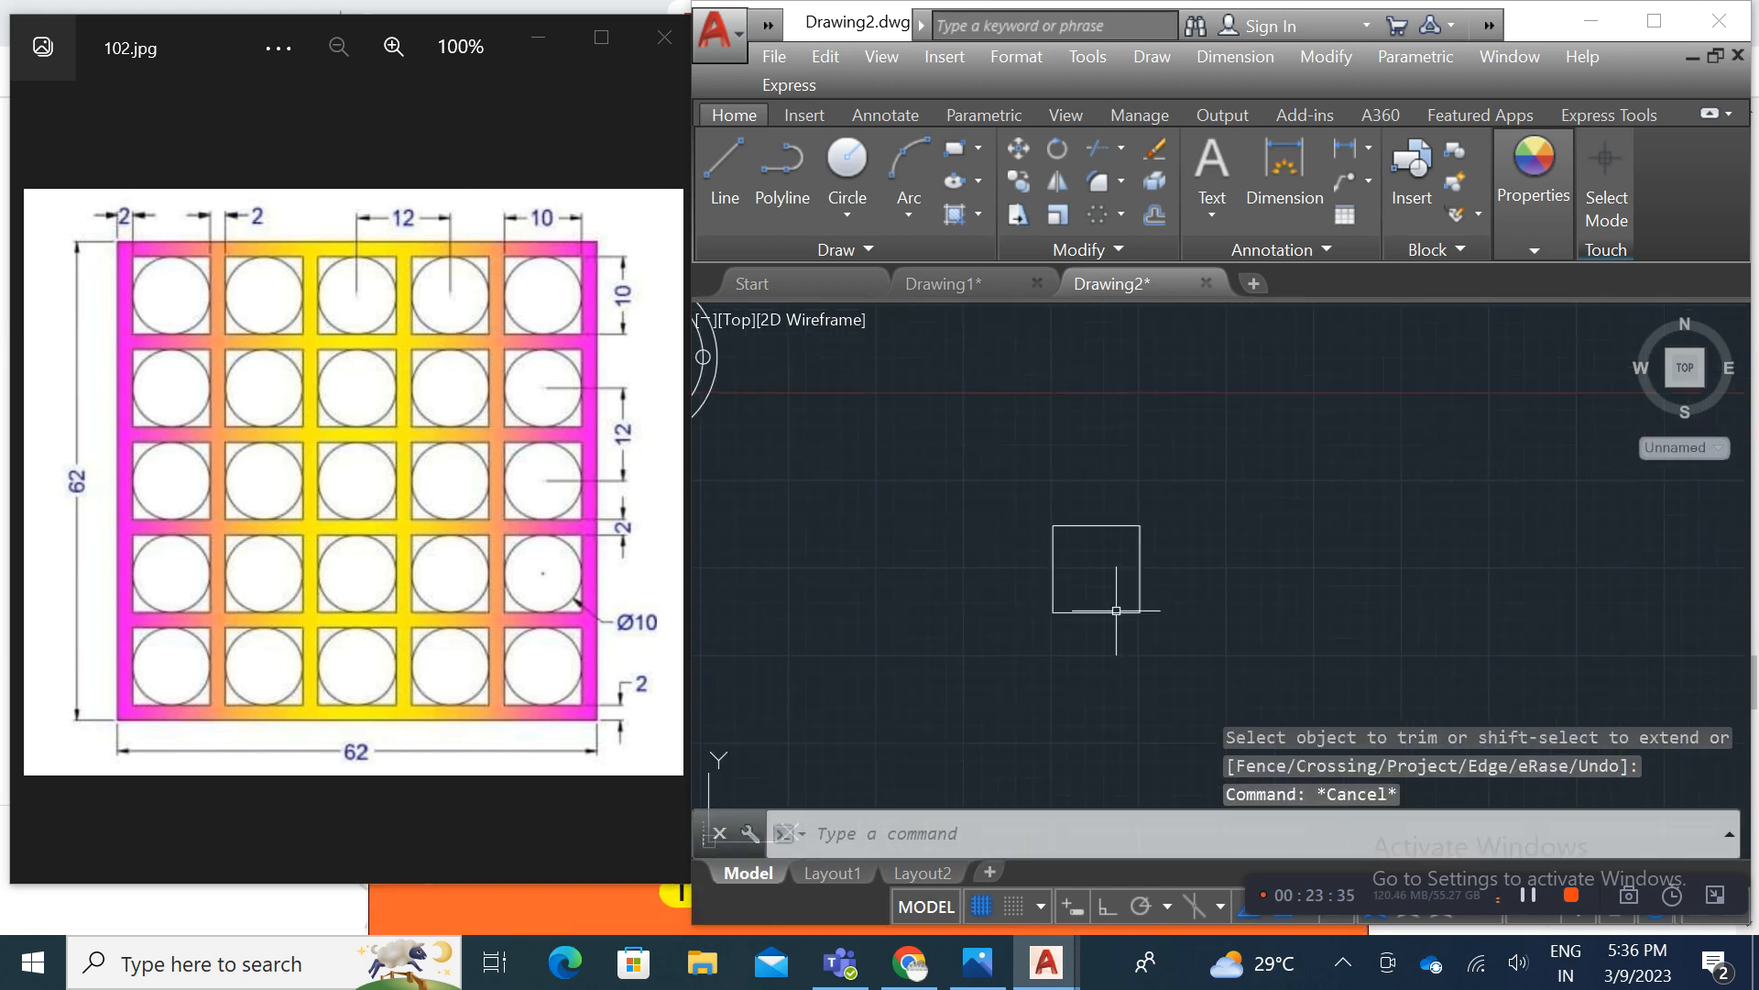
{"action": "scroll", "coordinate": [1123, 617], "scroll_direction": "up", "scroll_amount": 5}
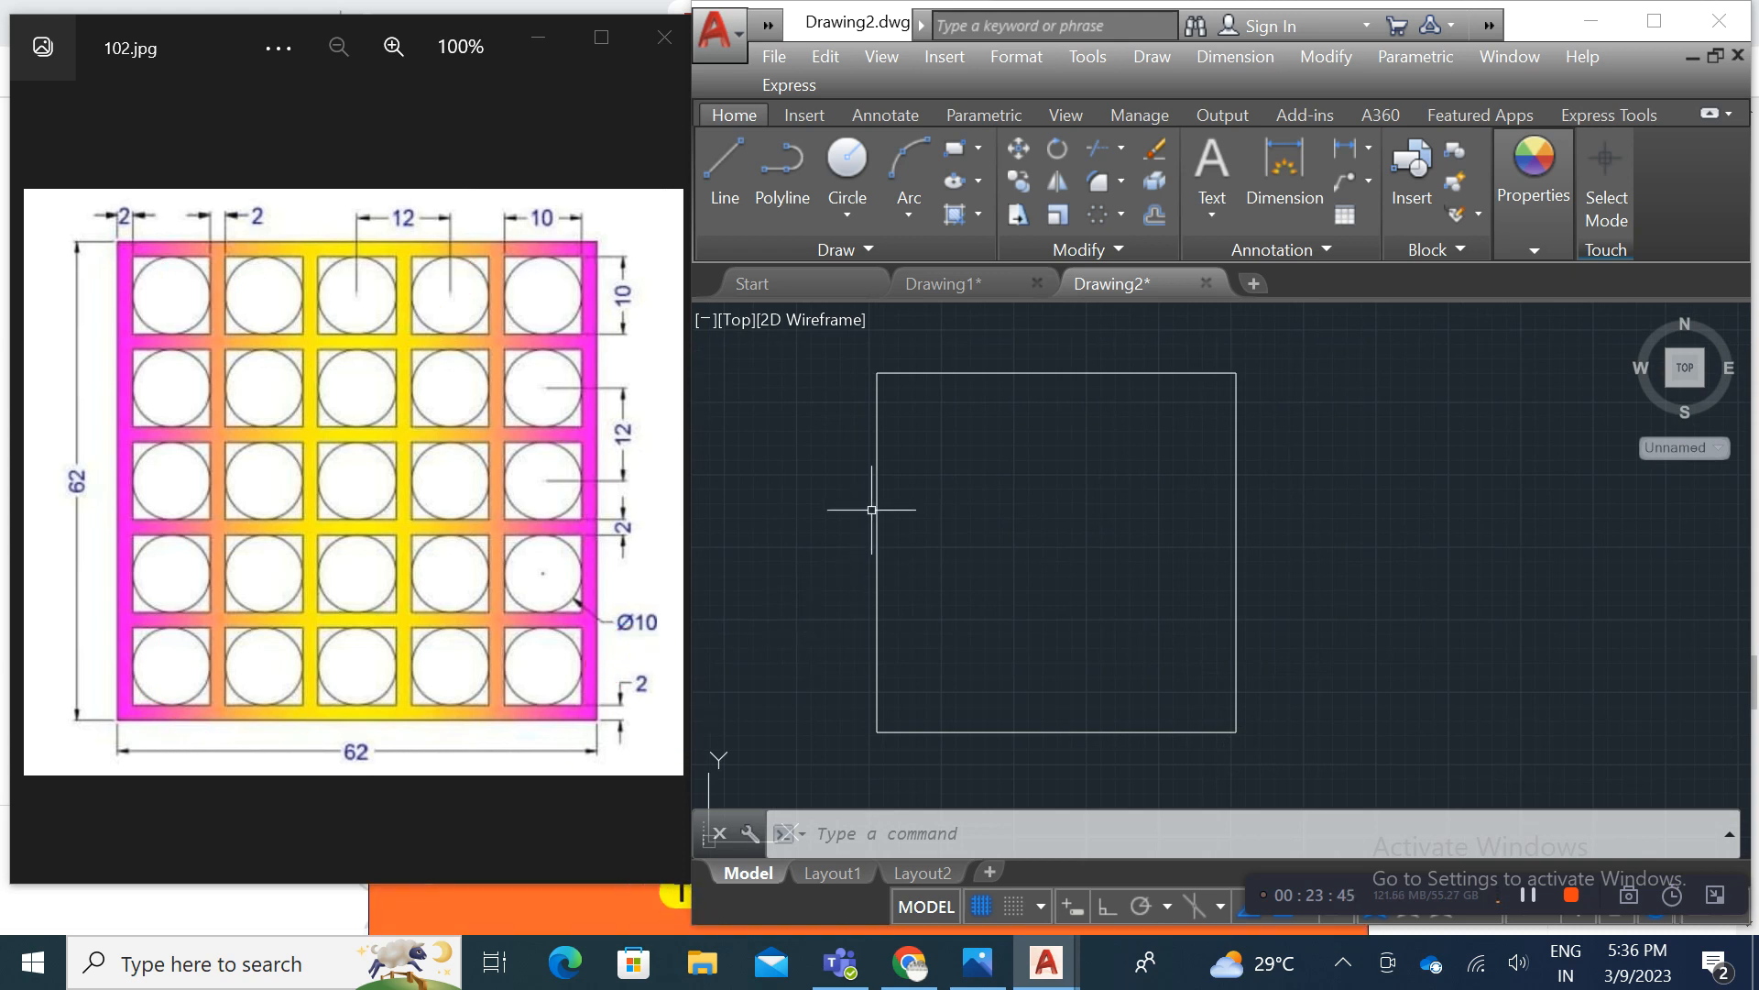
{"action": "type", "text": "o"}
{"action": "key", "text": "Return"}
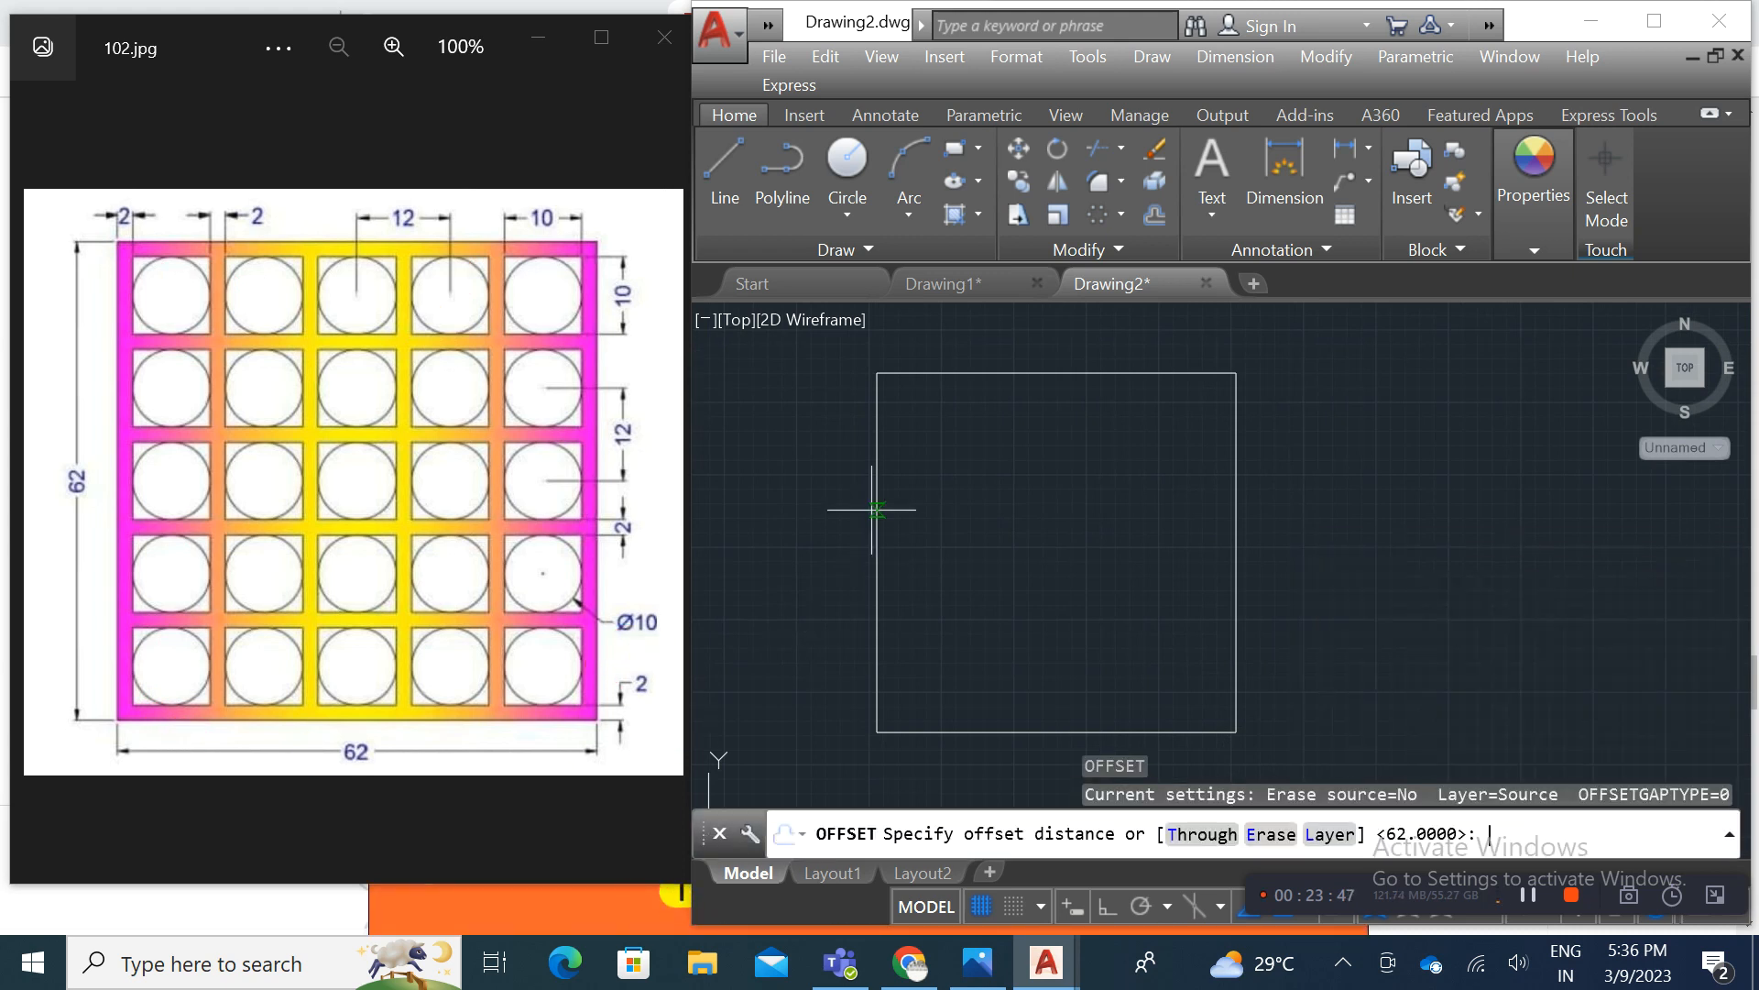
{"action": "type", "text": "2"}
{"action": "key", "text": "Return"}
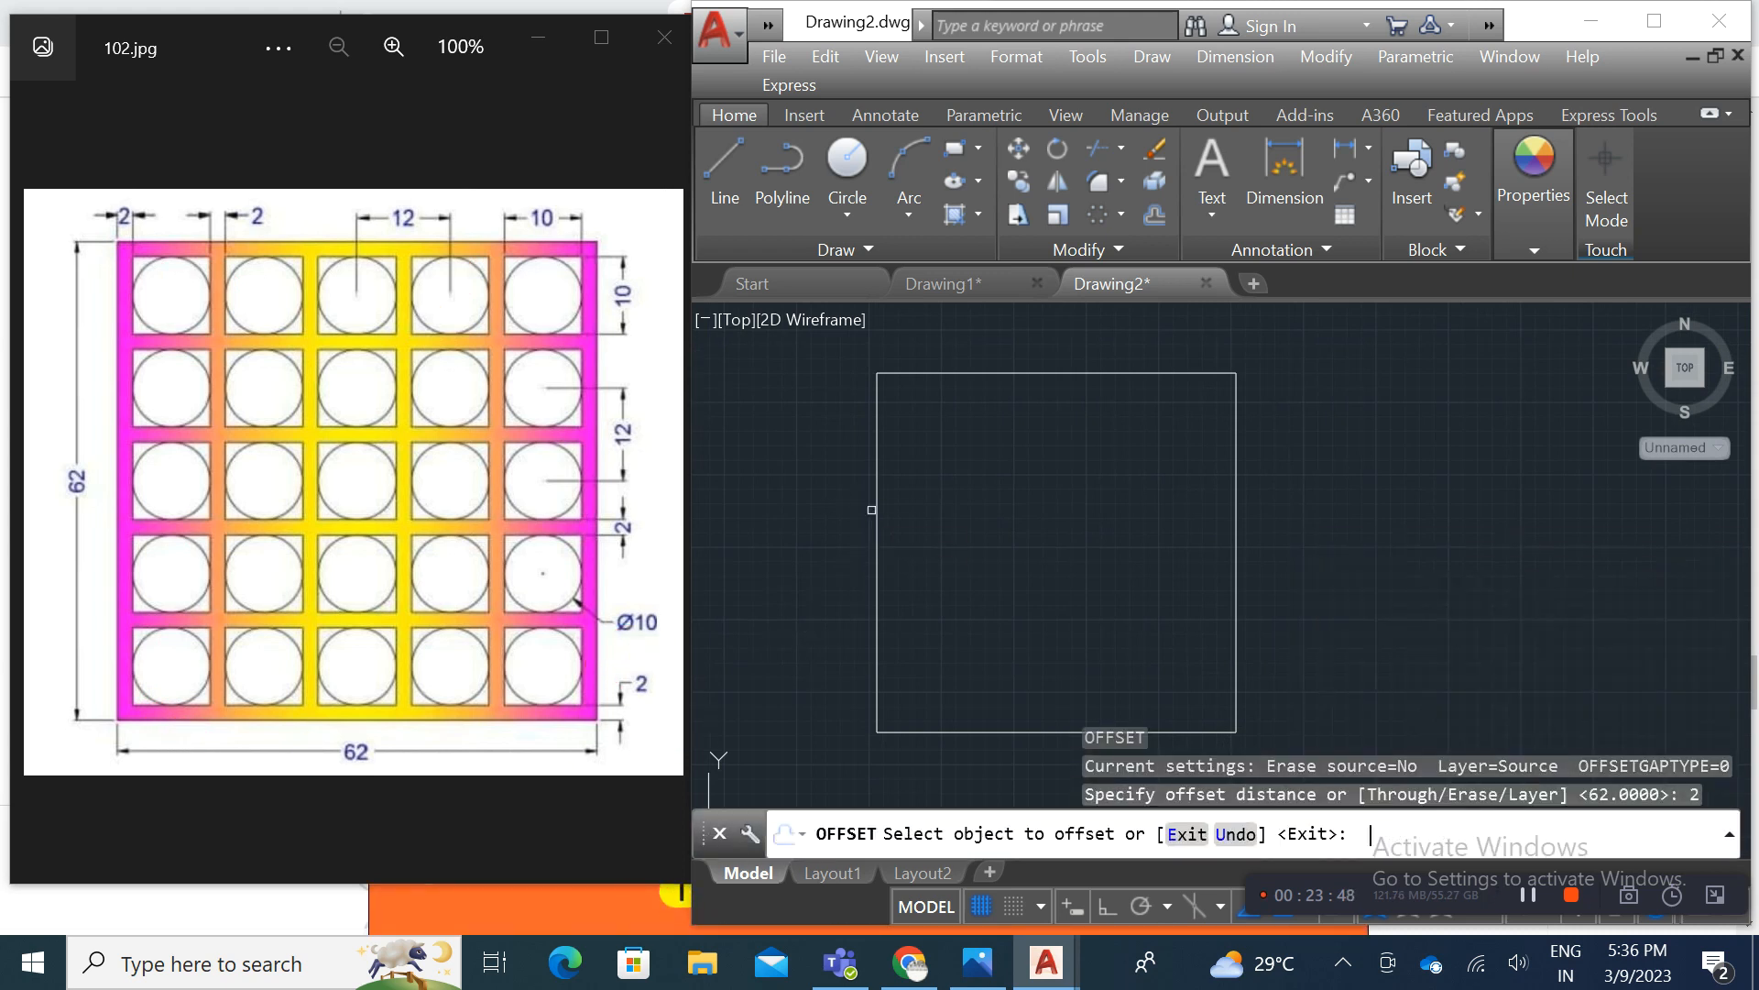
{"action": "left_click", "coordinate": [1067, 376]}
{"action": "left_click", "coordinate": [1080, 452]}
{"action": "left_click", "coordinate": [1236, 458]}
{"action": "left_click", "coordinate": [1106, 495]}
{"action": "left_click", "coordinate": [1017, 735]}
{"action": "left_click", "coordinate": [914, 663]}
{"action": "left_click", "coordinate": [879, 654]}
{"action": "left_click", "coordinate": [983, 631]}
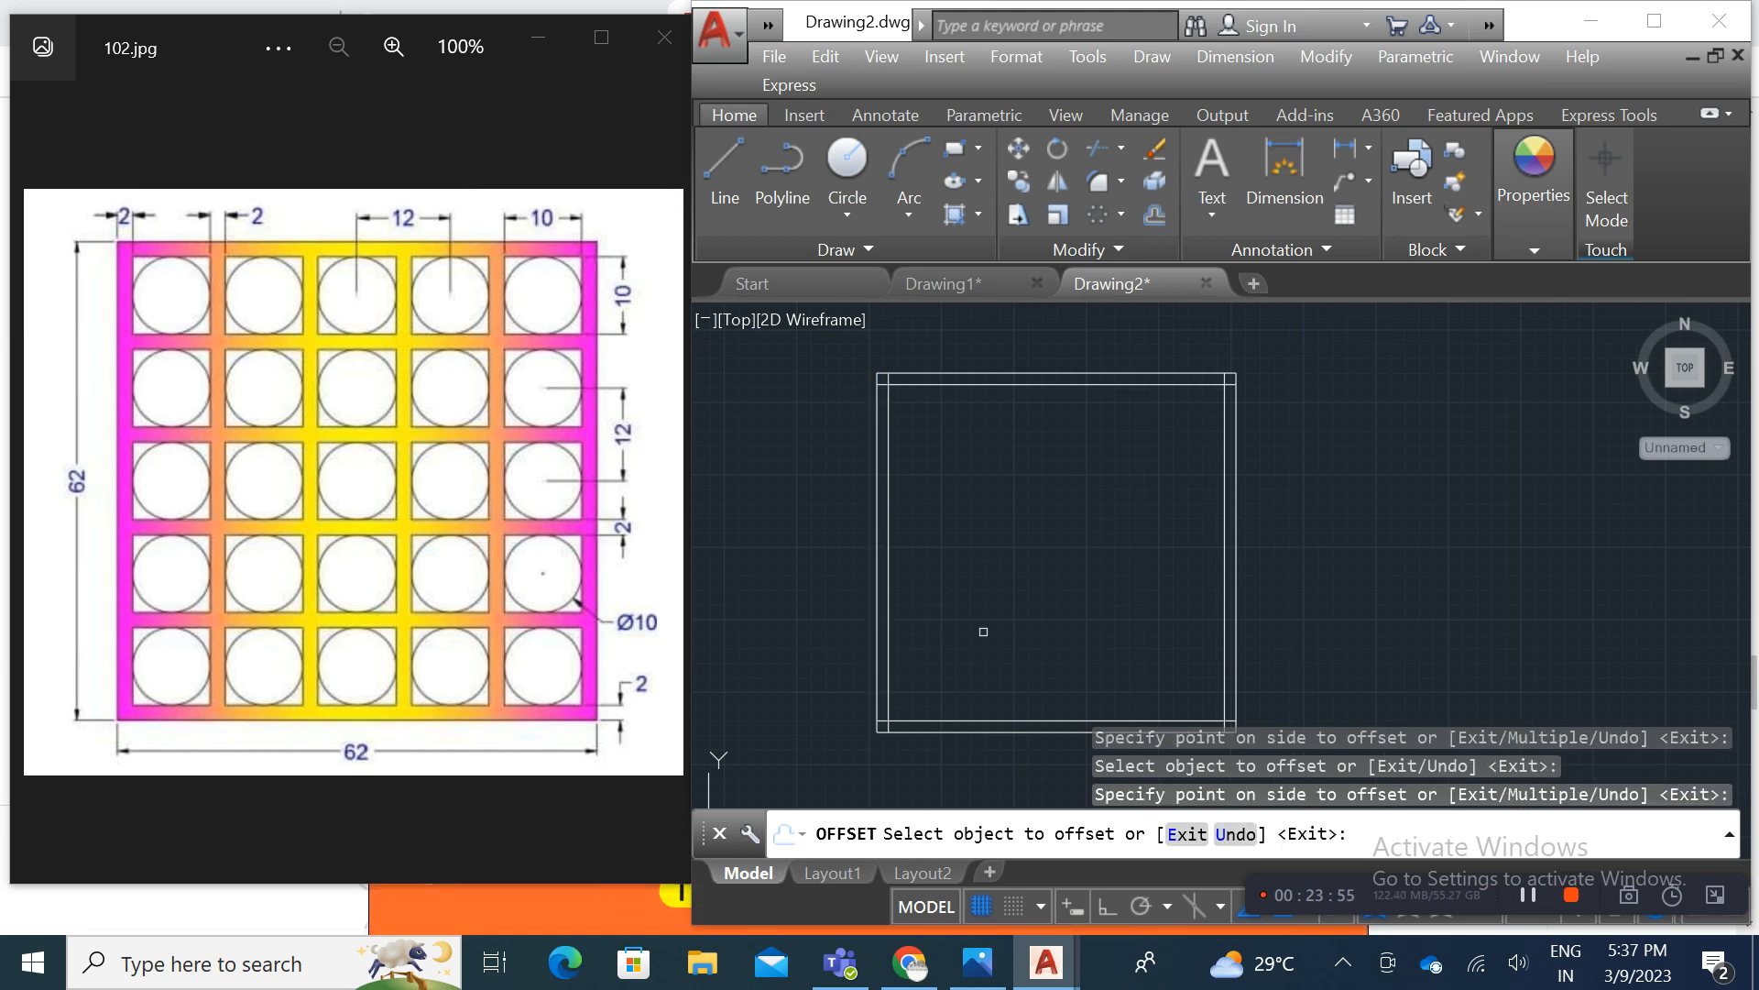
{"action": "key", "text": "Escape"}
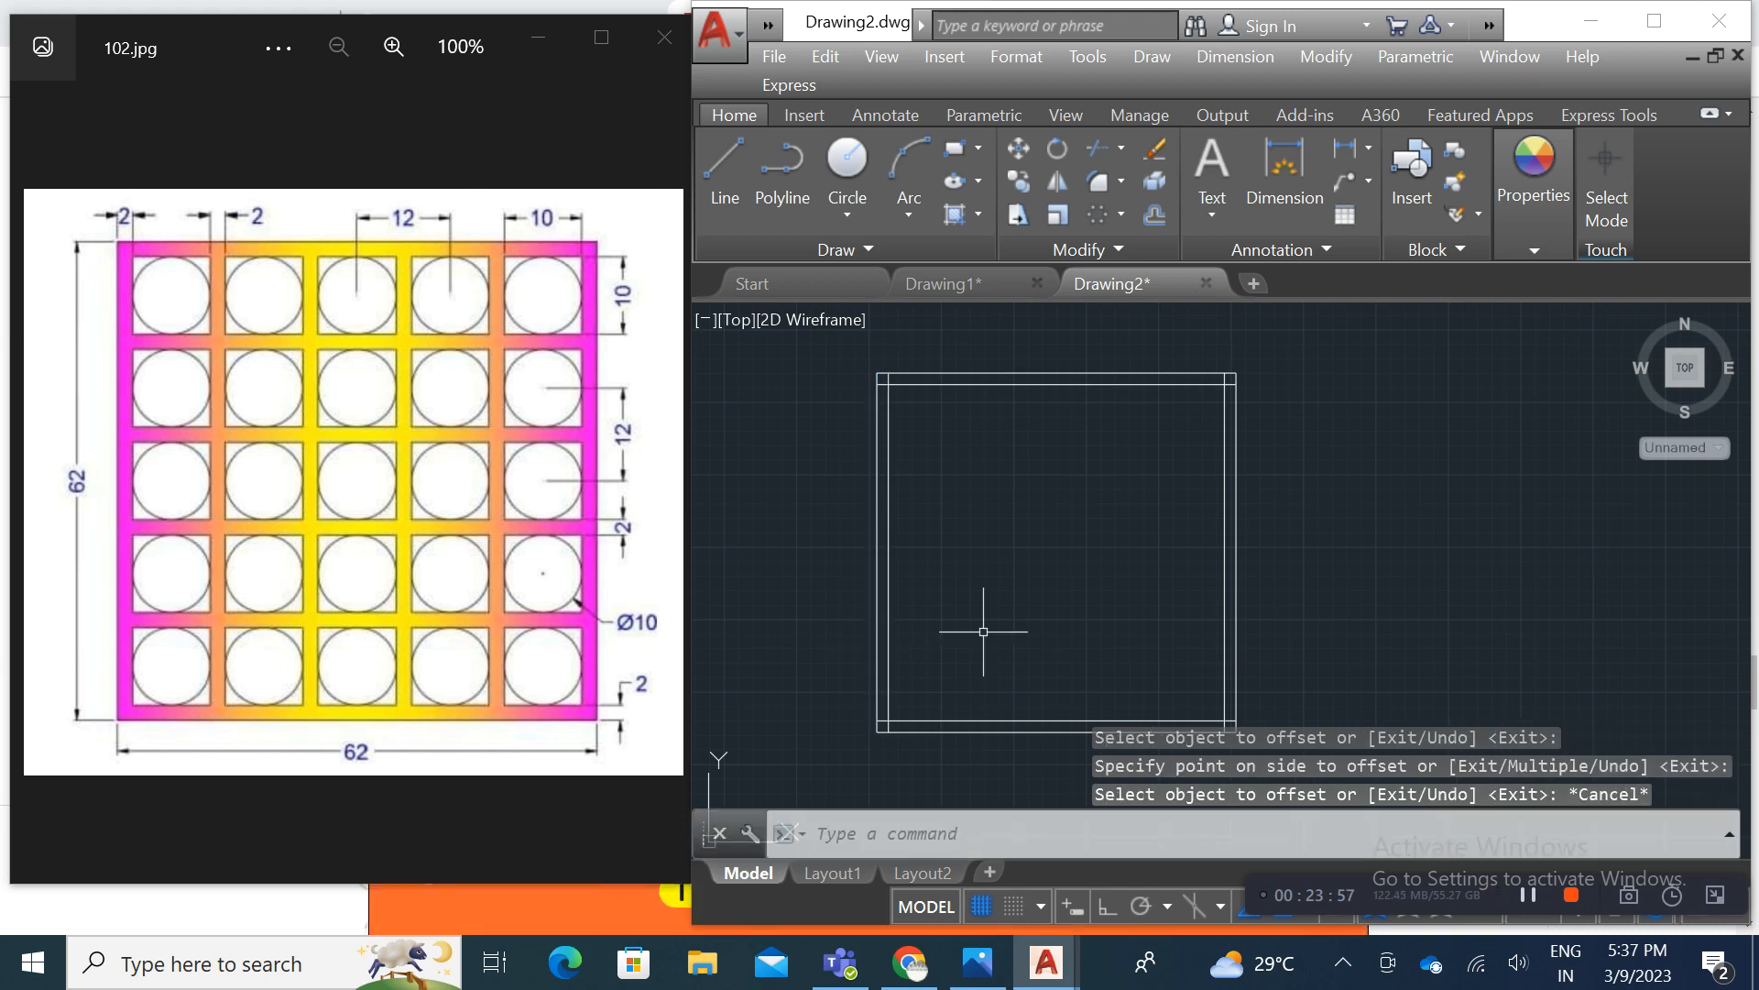
{"action": "type", "text": "TR"}
{"action": "key", "text": "Return"}
{"action": "scroll", "coordinate": [894, 422], "scroll_direction": "up", "scroll_amount": 2}
{"action": "scroll", "coordinate": [939, 440], "scroll_direction": "down", "scroll_amount": 2}
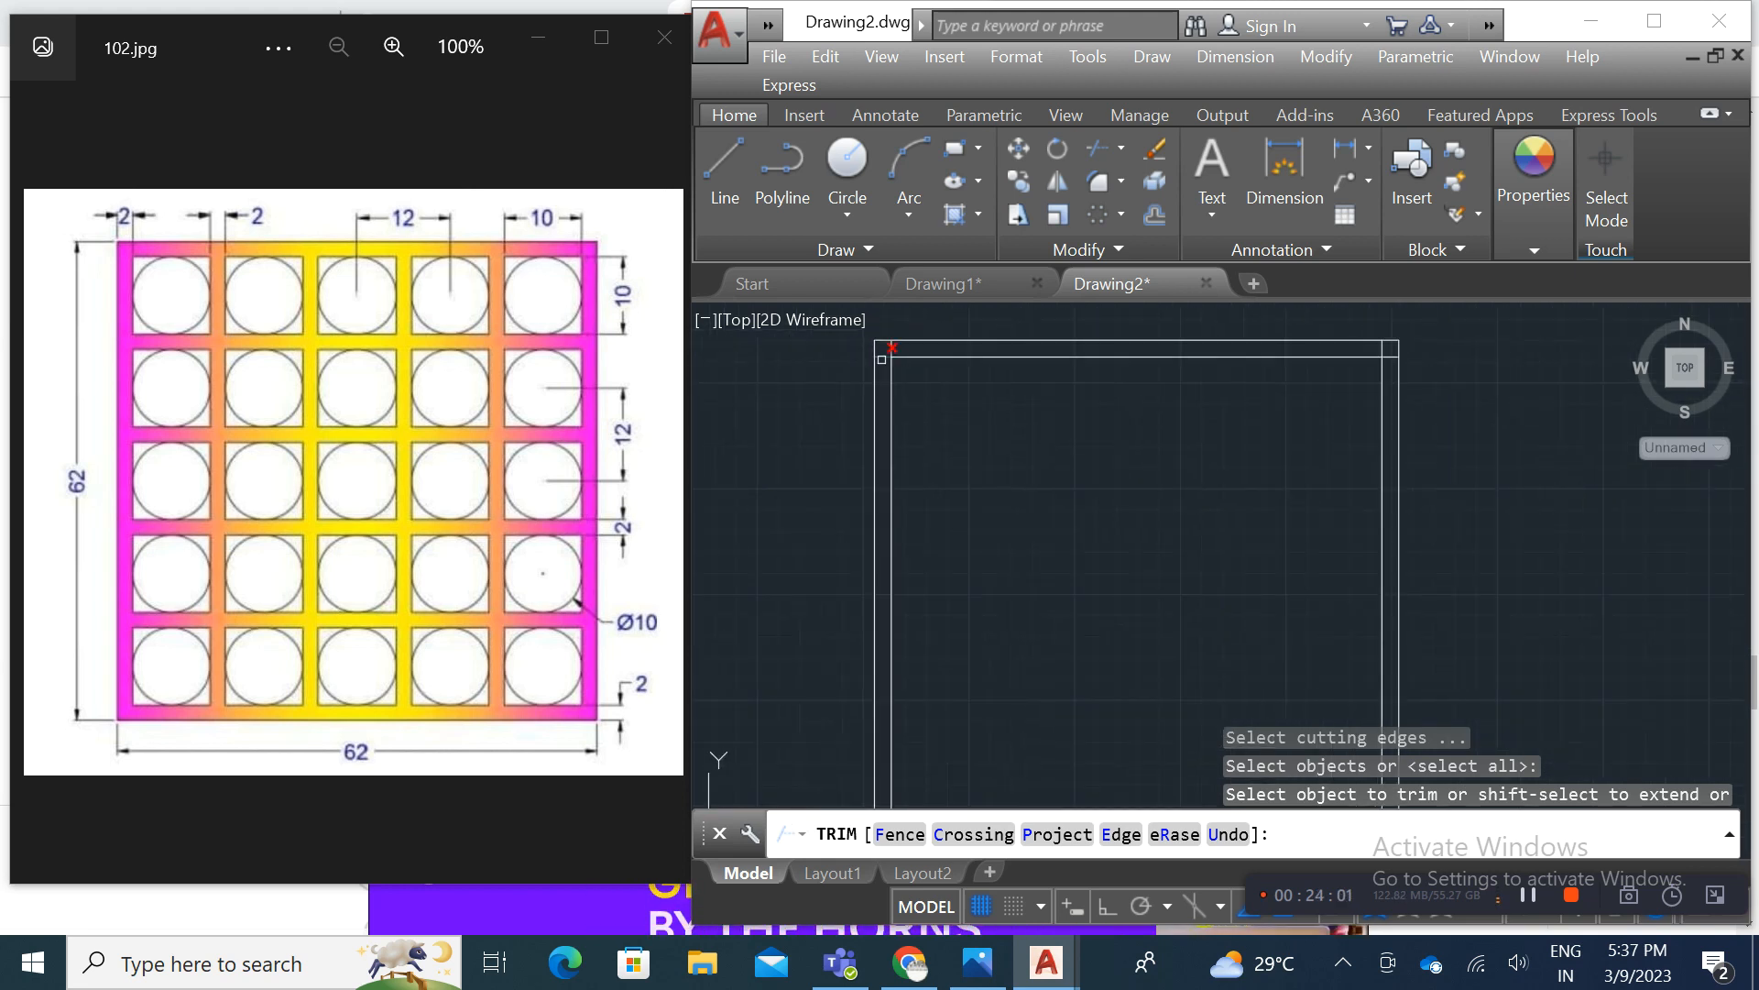
{"action": "middle_click_drag", "start_coordinate": [939, 440], "coordinate": [927, 401]}
{"action": "key", "text": "Escape"}
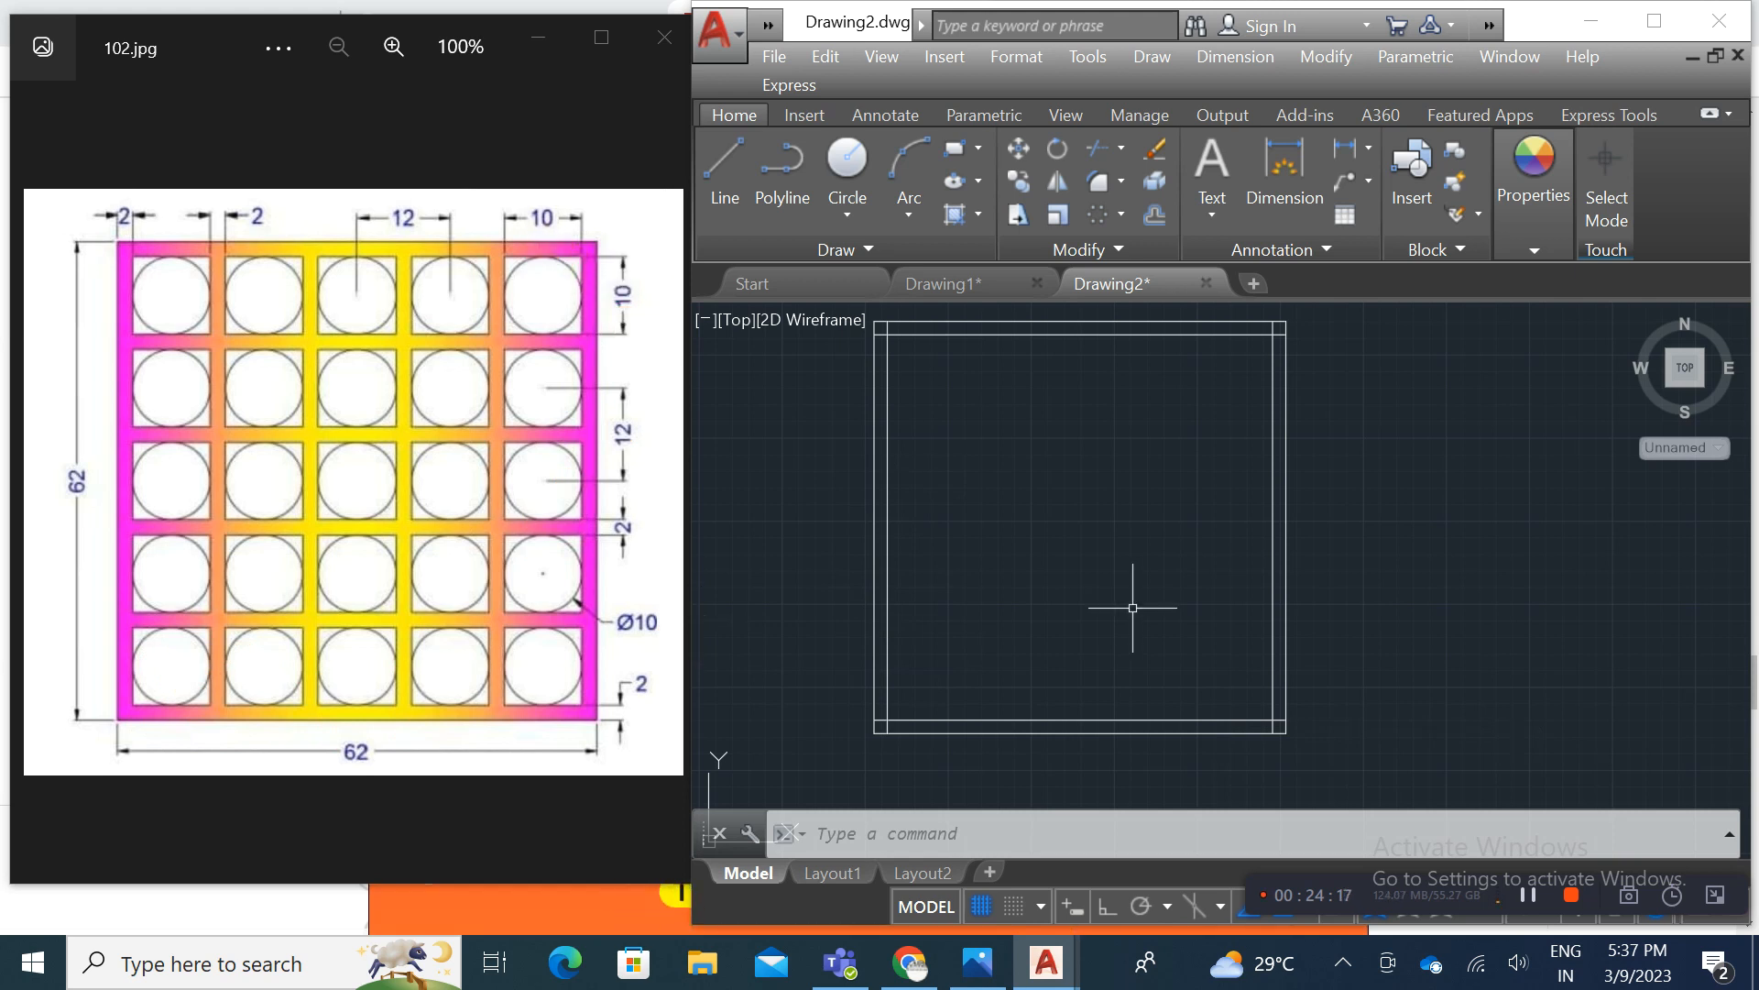
Step: Offset the inner left line 10 to the right and the inner bottom line 10 upward
{"action": "type", "text": "o"}
{"action": "key", "text": "Return"}
{"action": "type", "text": "10"}
{"action": "key", "text": "Return"}
{"action": "left_click", "coordinate": [888, 648]}
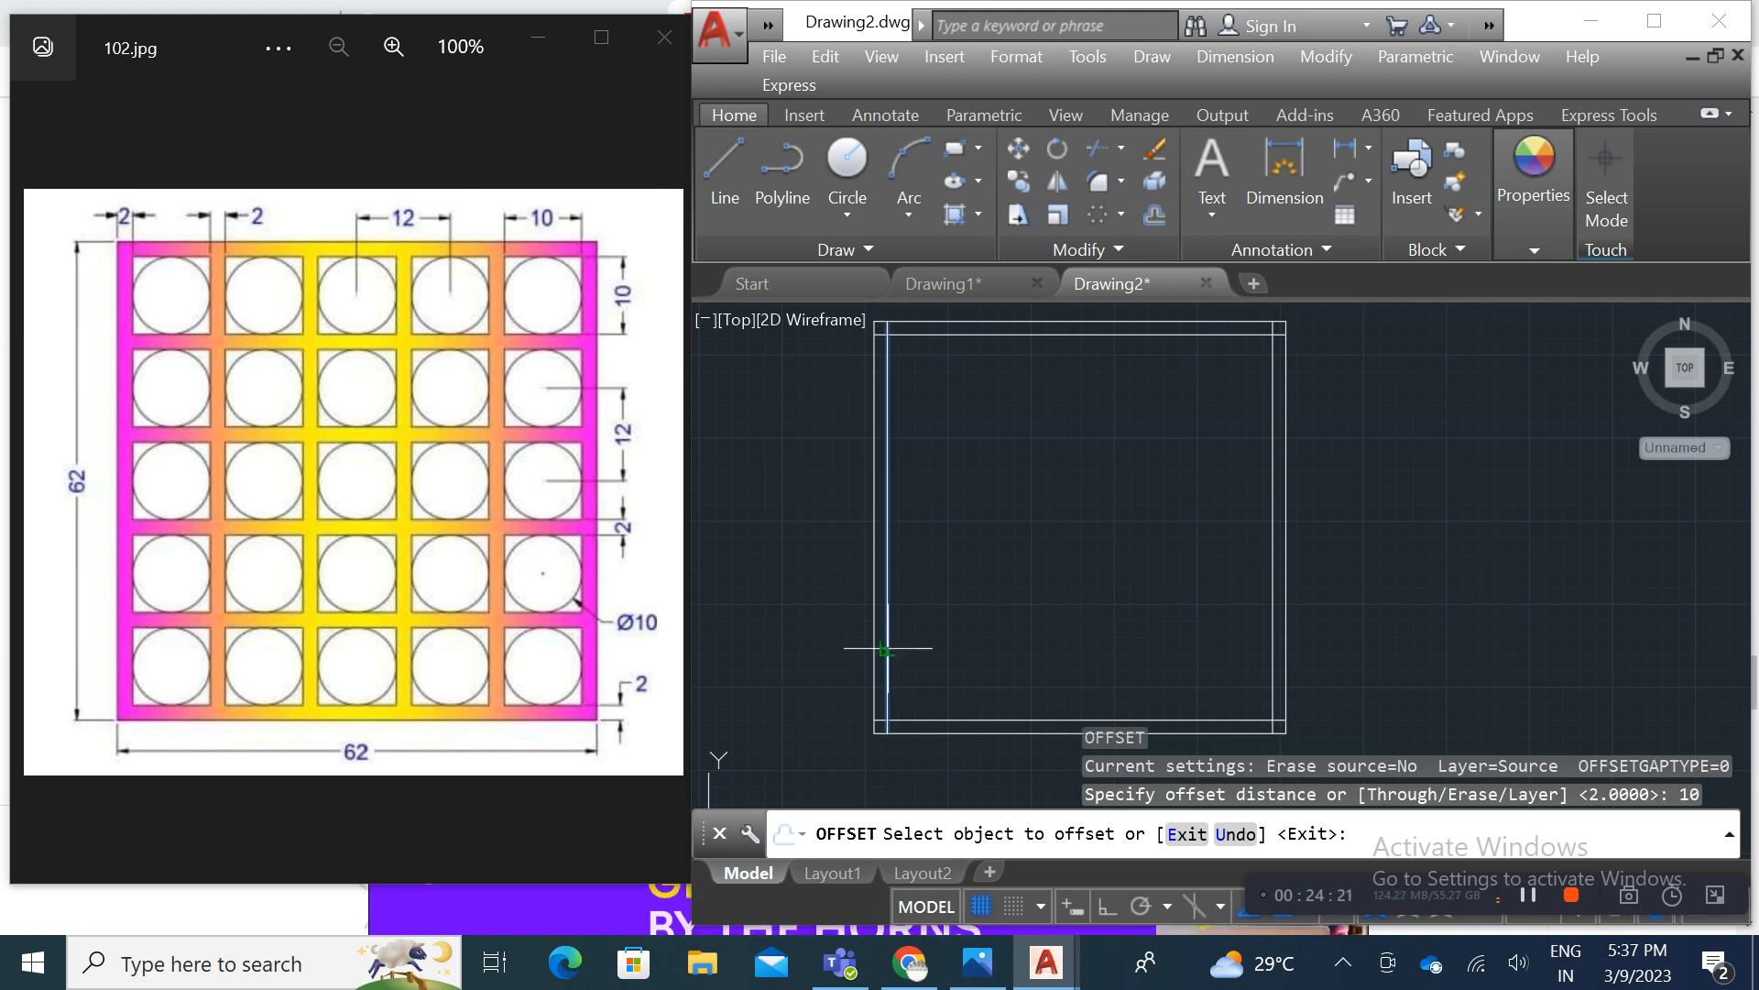
{"action": "left_click", "coordinate": [1006, 655]}
{"action": "left_click", "coordinate": [977, 719]}
{"action": "left_click", "coordinate": [1011, 635]}
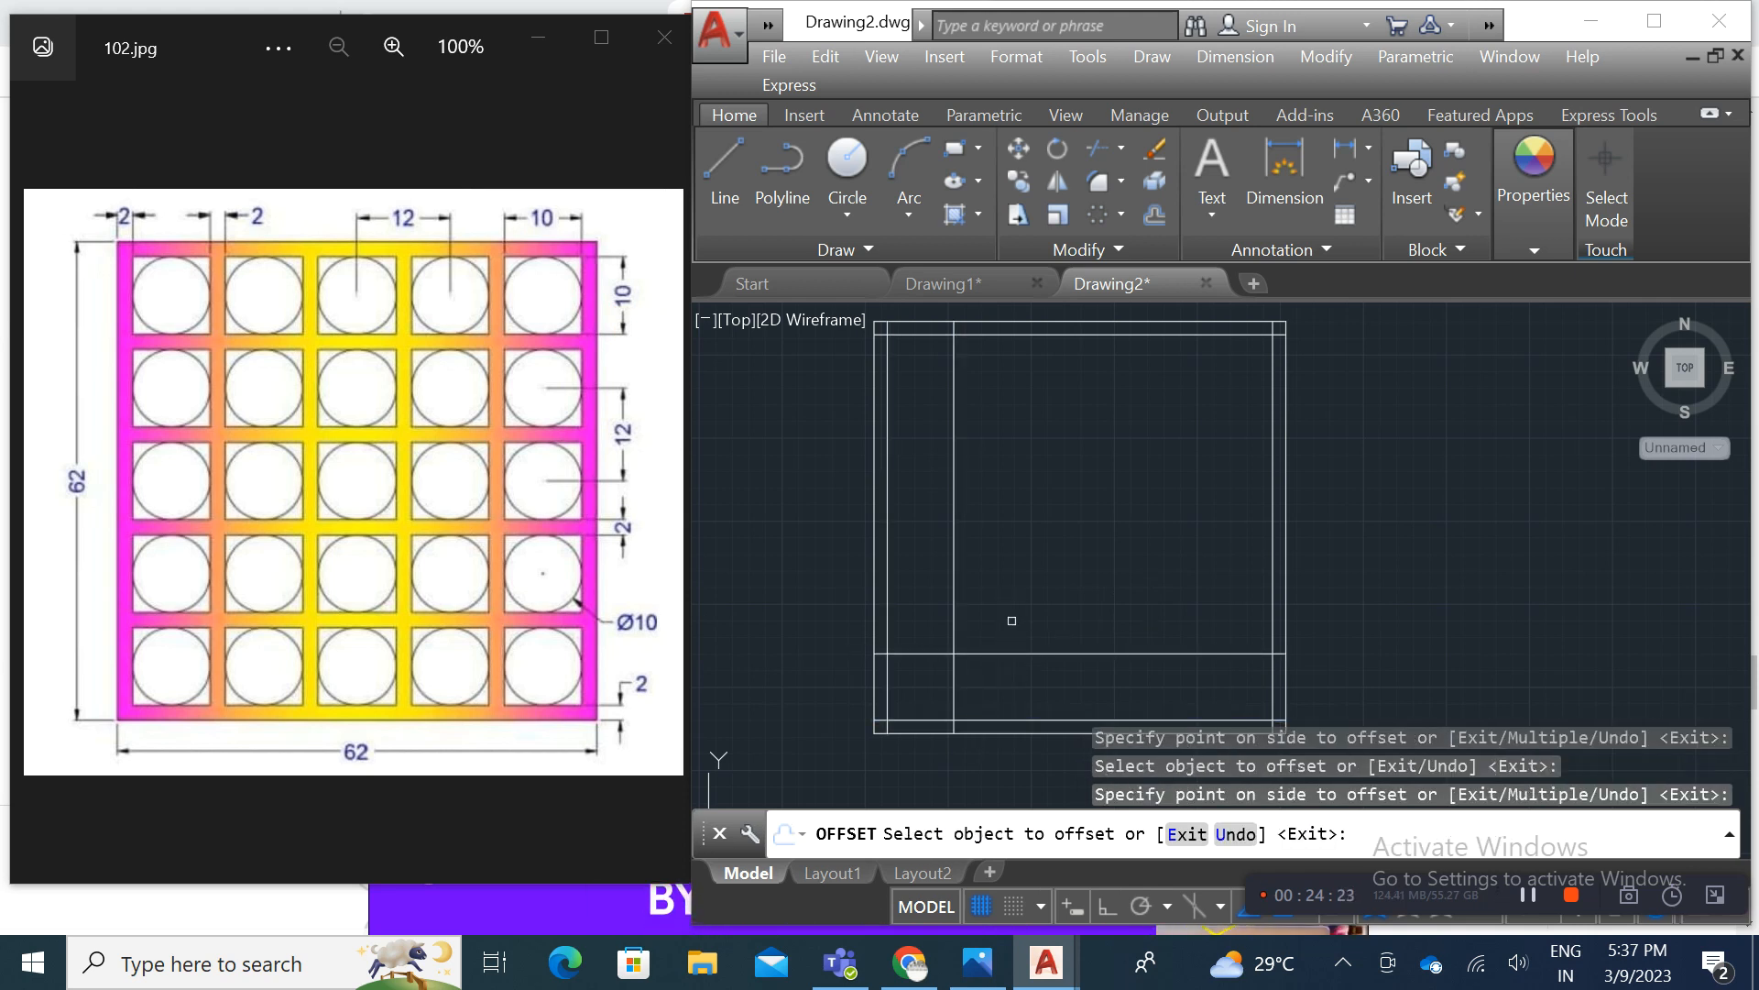
{"action": "key", "text": "Escape"}
Step: Trim the offset lines around the lower-left corner to leave a separate closed 10 by 10 square, and end the Trim command
{"action": "type", "text": "tr"}
{"action": "key", "text": "Return"}
{"action": "left_click", "coordinate": [1002, 686]}
{"action": "left_click", "coordinate": [985, 635]}
{"action": "scroll", "coordinate": [993, 671], "scroll_direction": "up", "scroll_amount": 1}
{"action": "middle_click_drag", "start_coordinate": [995, 669], "coordinate": [1002, 513]}
{"action": "scroll", "coordinate": [993, 561], "scroll_direction": "up", "scroll_amount": 1}
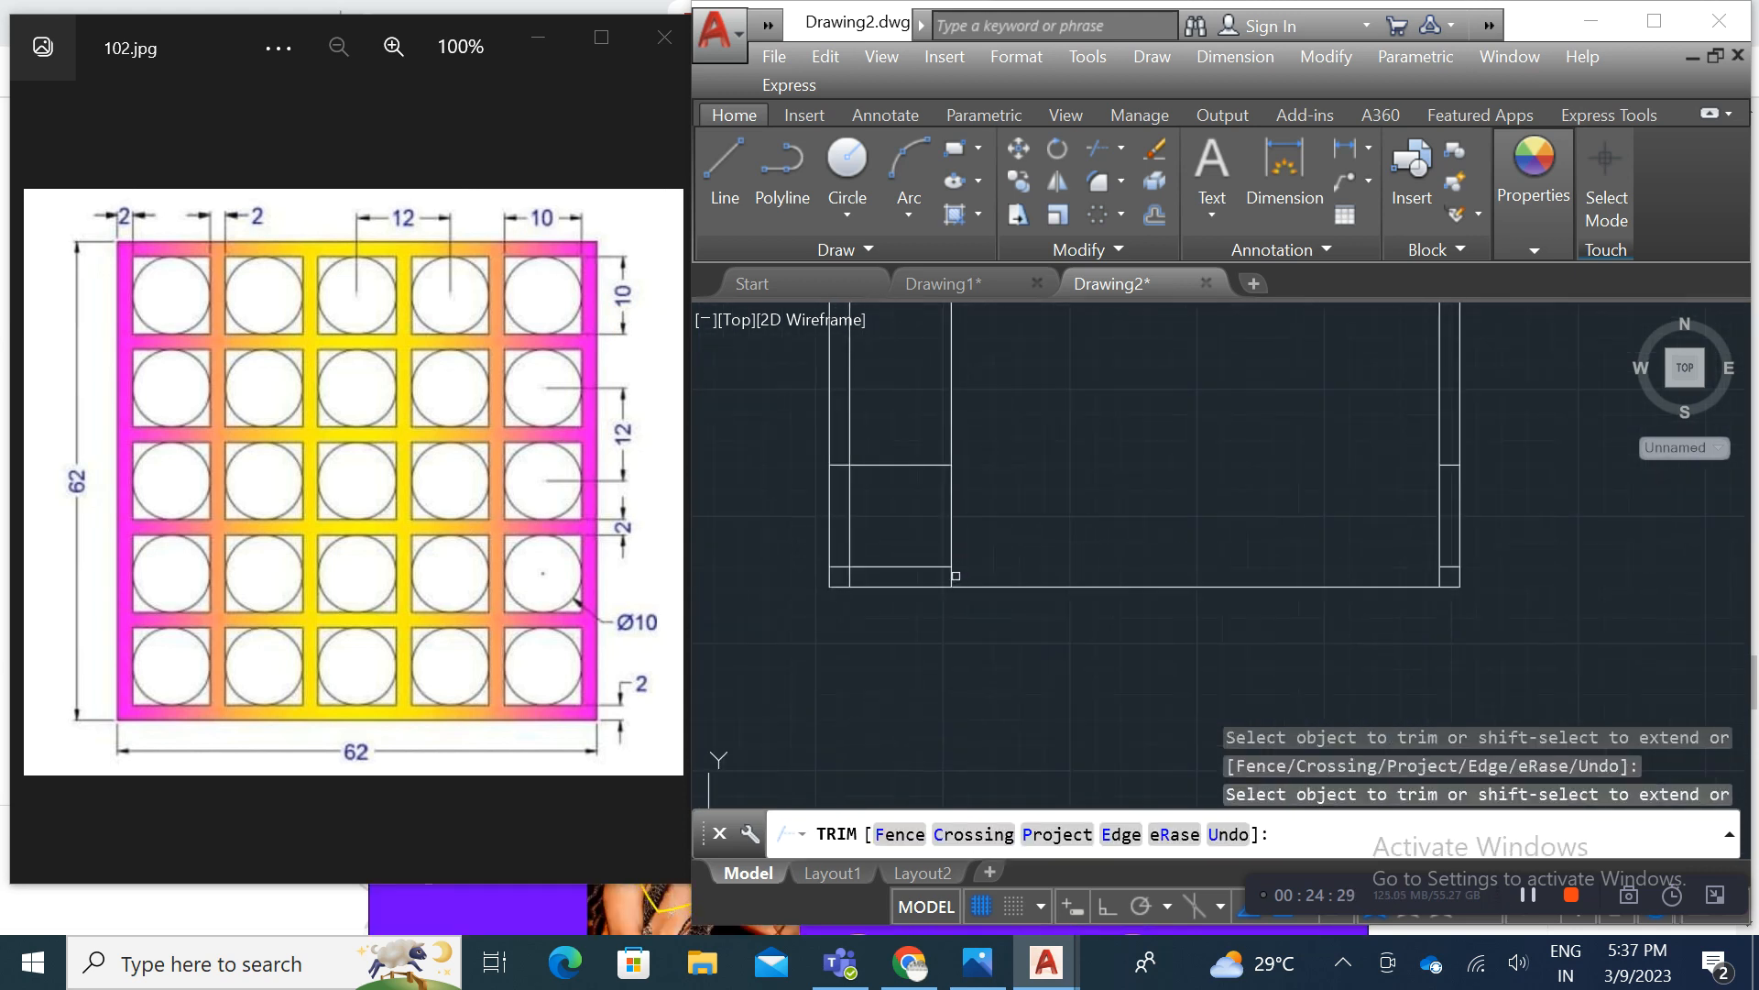
{"action": "left_click", "coordinate": [848, 575]}
{"action": "left_click", "coordinate": [837, 566]}
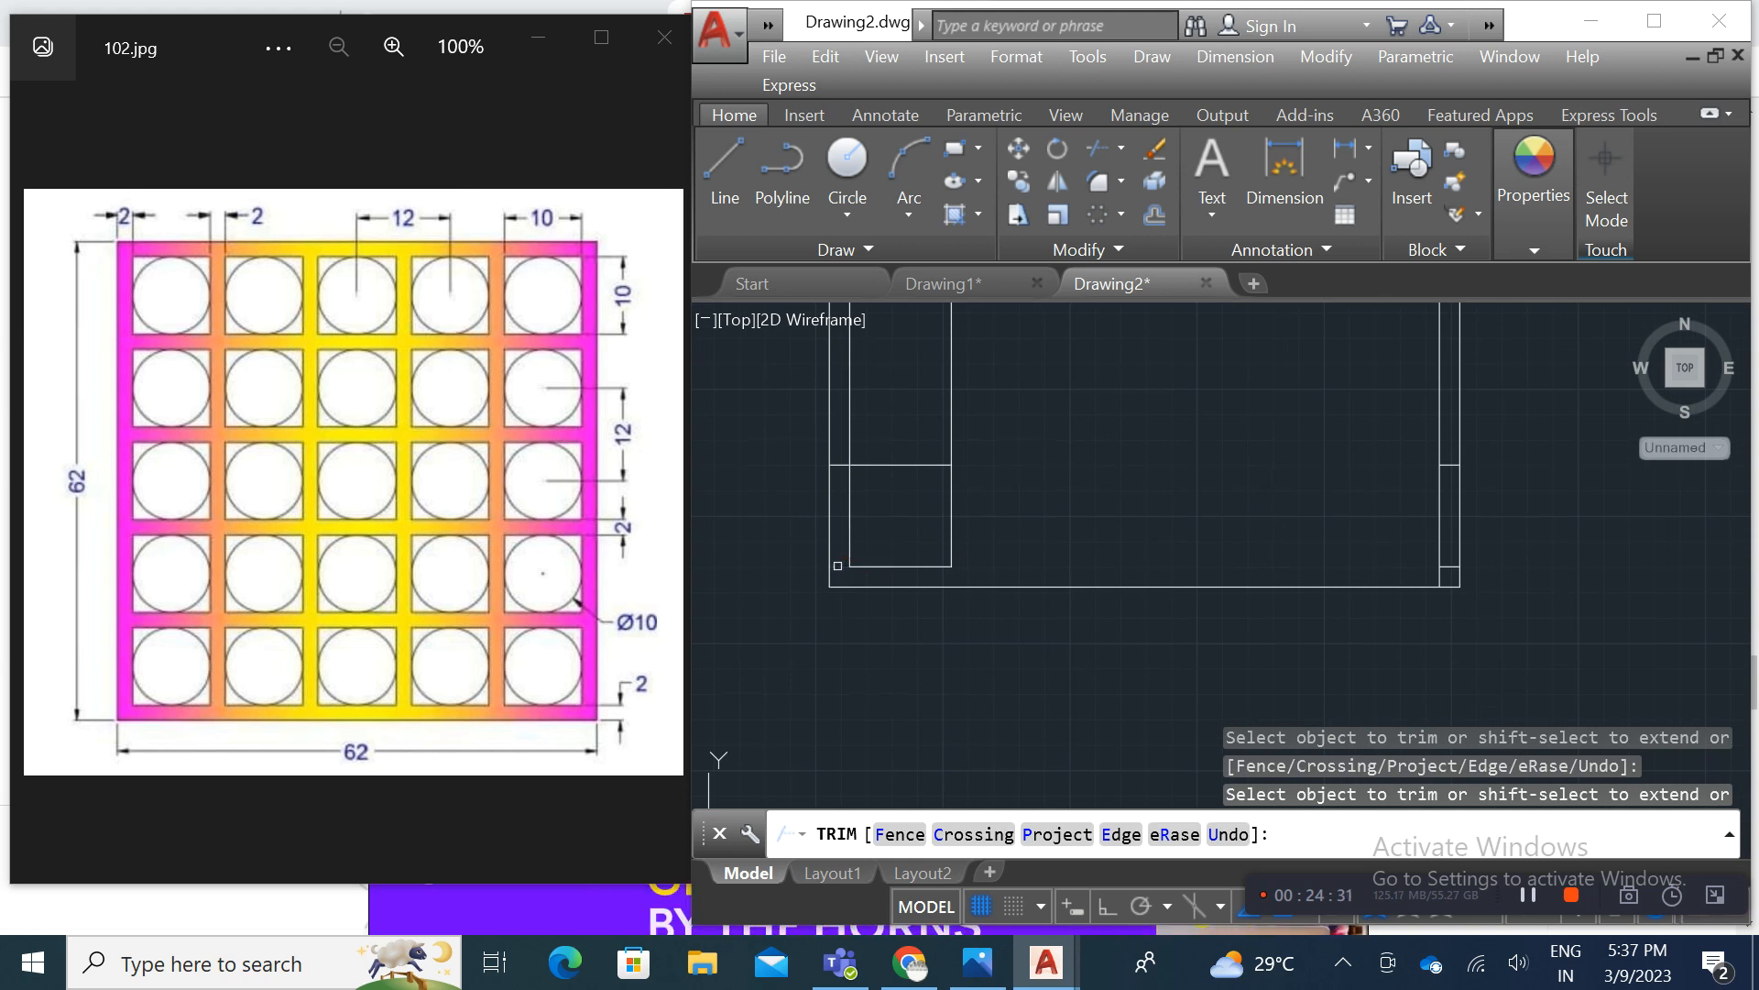
{"action": "left_click", "coordinate": [974, 412]}
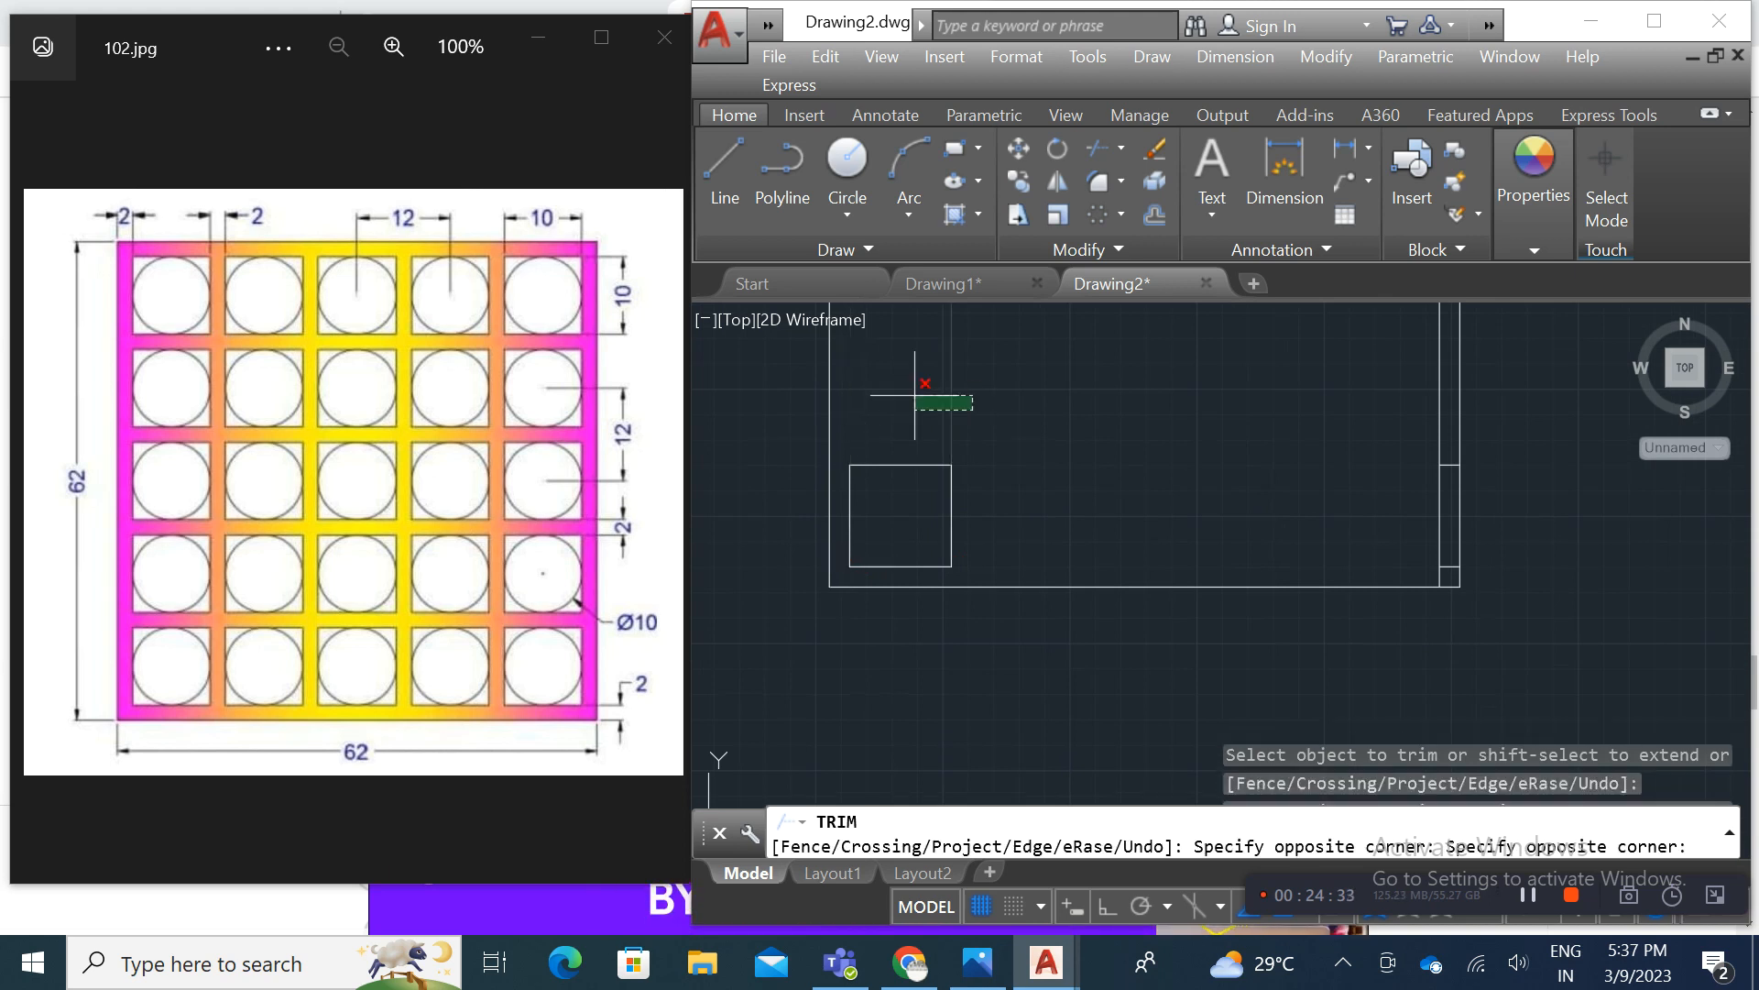
{"action": "left_click", "coordinate": [915, 393]}
{"action": "scroll", "coordinate": [1178, 519], "scroll_direction": "down", "scroll_amount": 1}
{"action": "middle_click_drag", "start_coordinate": [1136, 522], "coordinate": [1123, 657]}
{"action": "scroll", "coordinate": [1157, 611], "scroll_direction": "down", "scroll_amount": 1}
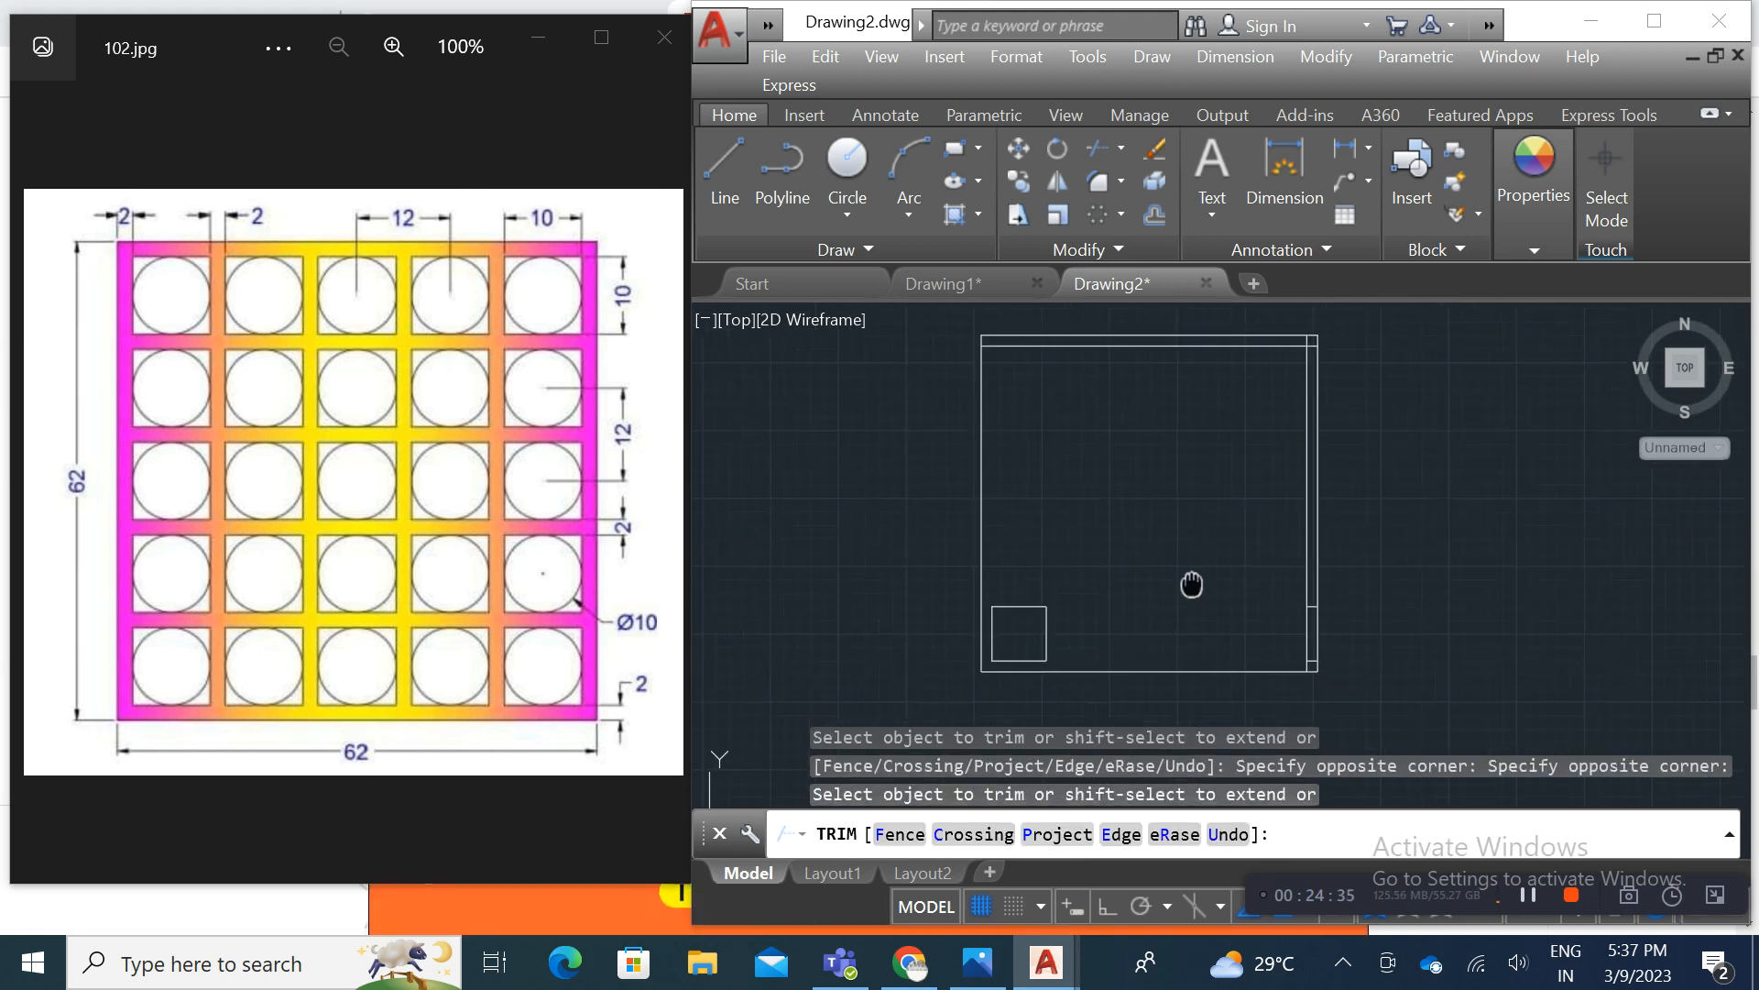
{"action": "key", "text": "Escape"}
Step: Erase the leftover offset line pieces along the right and top edges of the large square
{"action": "scroll", "coordinate": [1324, 627], "scroll_direction": "up", "scroll_amount": 1}
{"action": "left_click", "coordinate": [1334, 629]}
{"action": "left_click", "coordinate": [1301, 589]}
{"action": "key", "text": "Delete"}
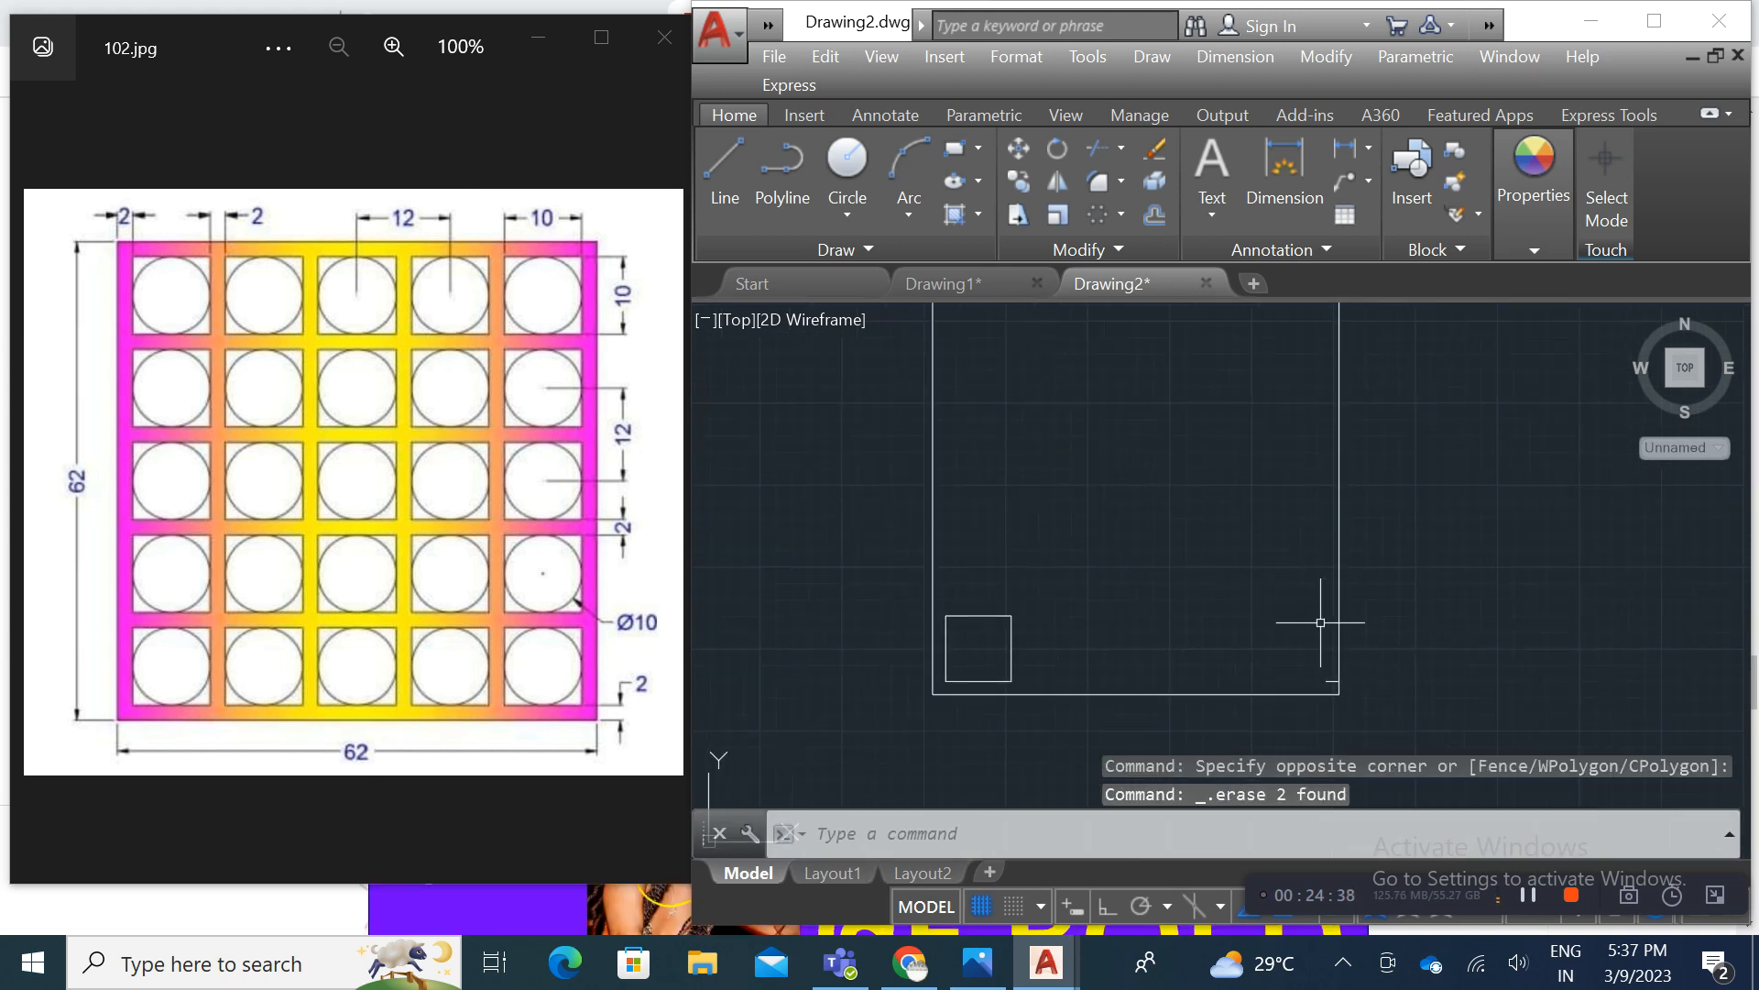
{"action": "left_click", "coordinate": [1329, 671]}
{"action": "key", "text": "Delete"}
{"action": "mouse_move", "coordinate": [1047, 379]}
{"action": "middle_mouse_down"}
{"action": "mouse_move", "coordinate": [1159, 632]}
{"action": "mouse_move", "coordinate": [1048, 385]}
{"action": "middle_mouse_up"}
{"action": "left_click", "coordinate": [1151, 609]}
{"action": "key", "text": "Delete"}
Step: Draw a vertical helper line between the midpoints of the small square's top and bottom edges
{"action": "scroll", "coordinate": [1061, 538], "scroll_direction": "up", "scroll_amount": 1}
{"action": "middle_click_drag", "start_coordinate": [1061, 538], "coordinate": [1014, 546]}
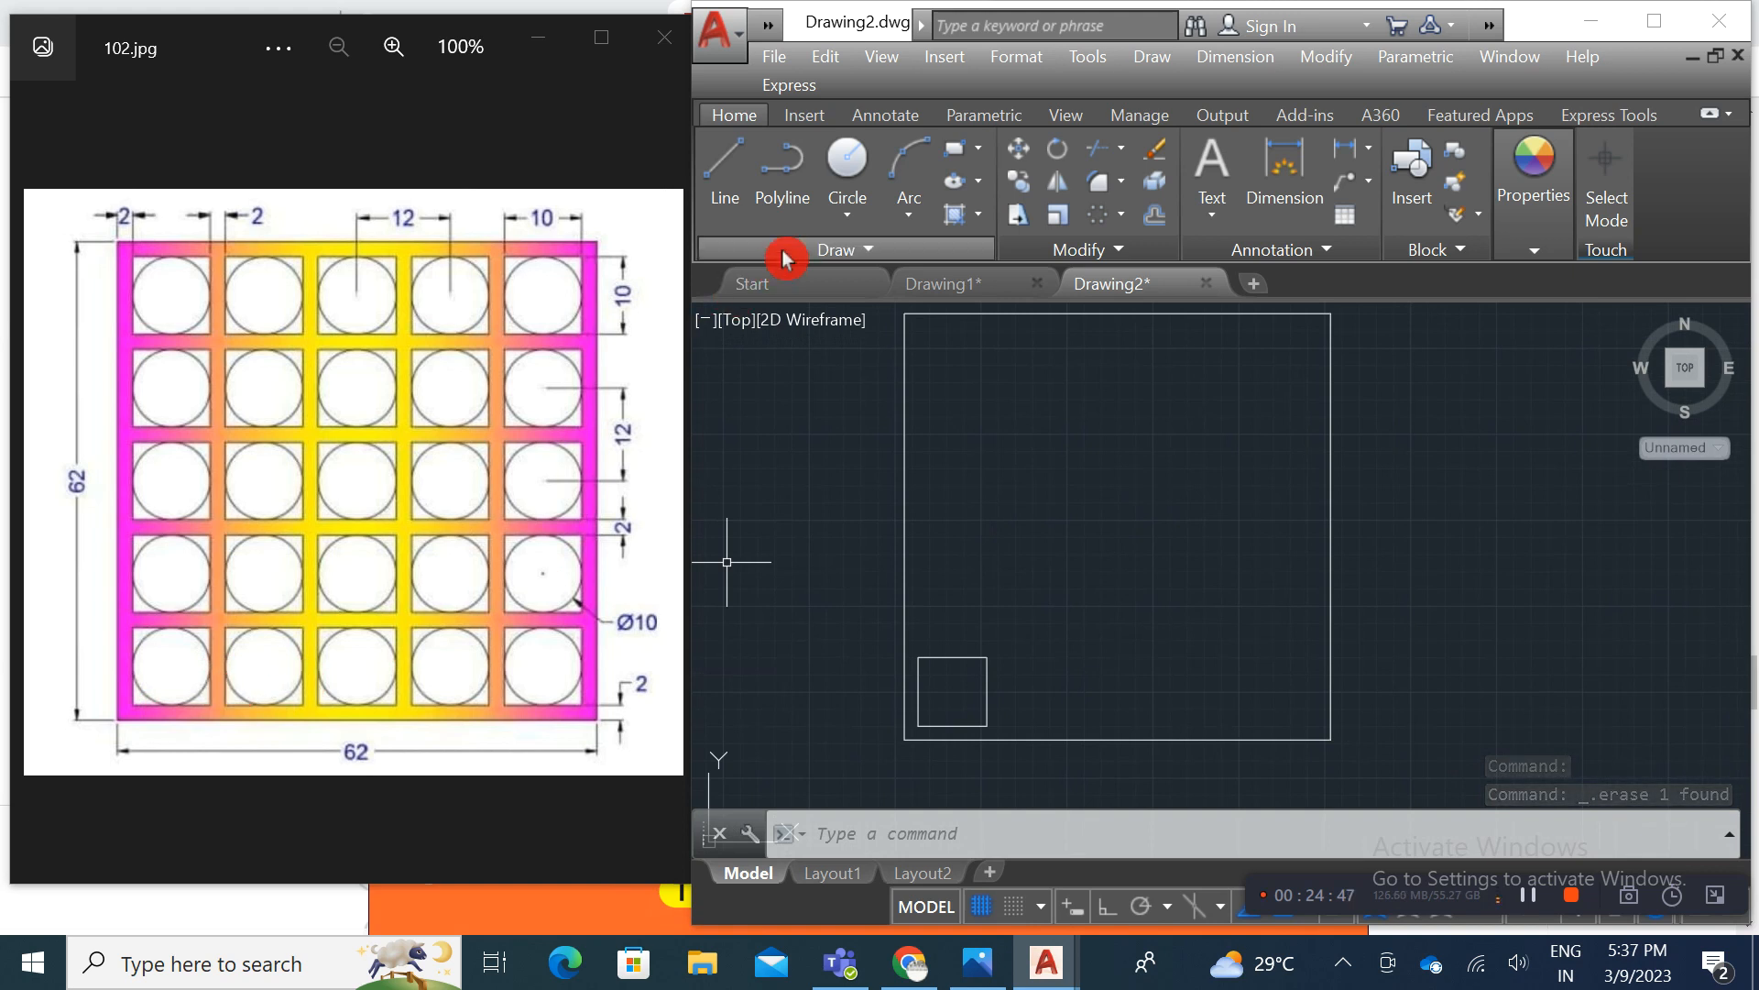
{"action": "left_click", "coordinate": [741, 203]}
{"action": "left_click", "coordinate": [952, 657]}
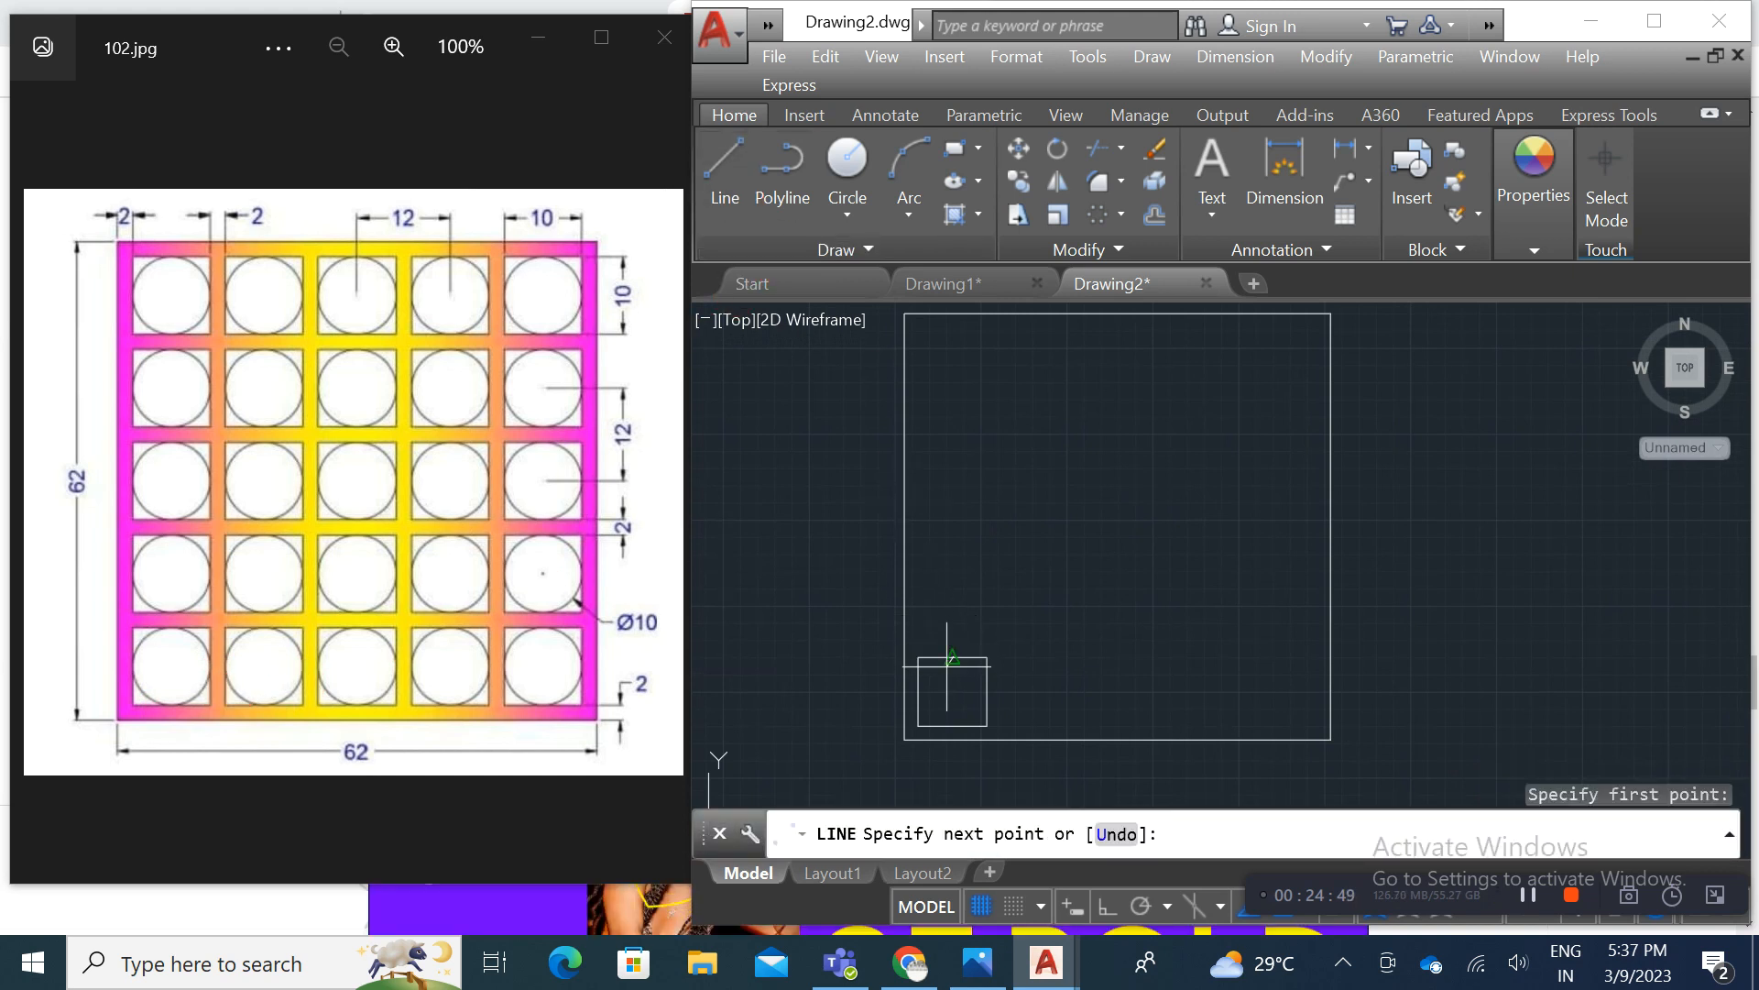
{"action": "left_click", "coordinate": [953, 726]}
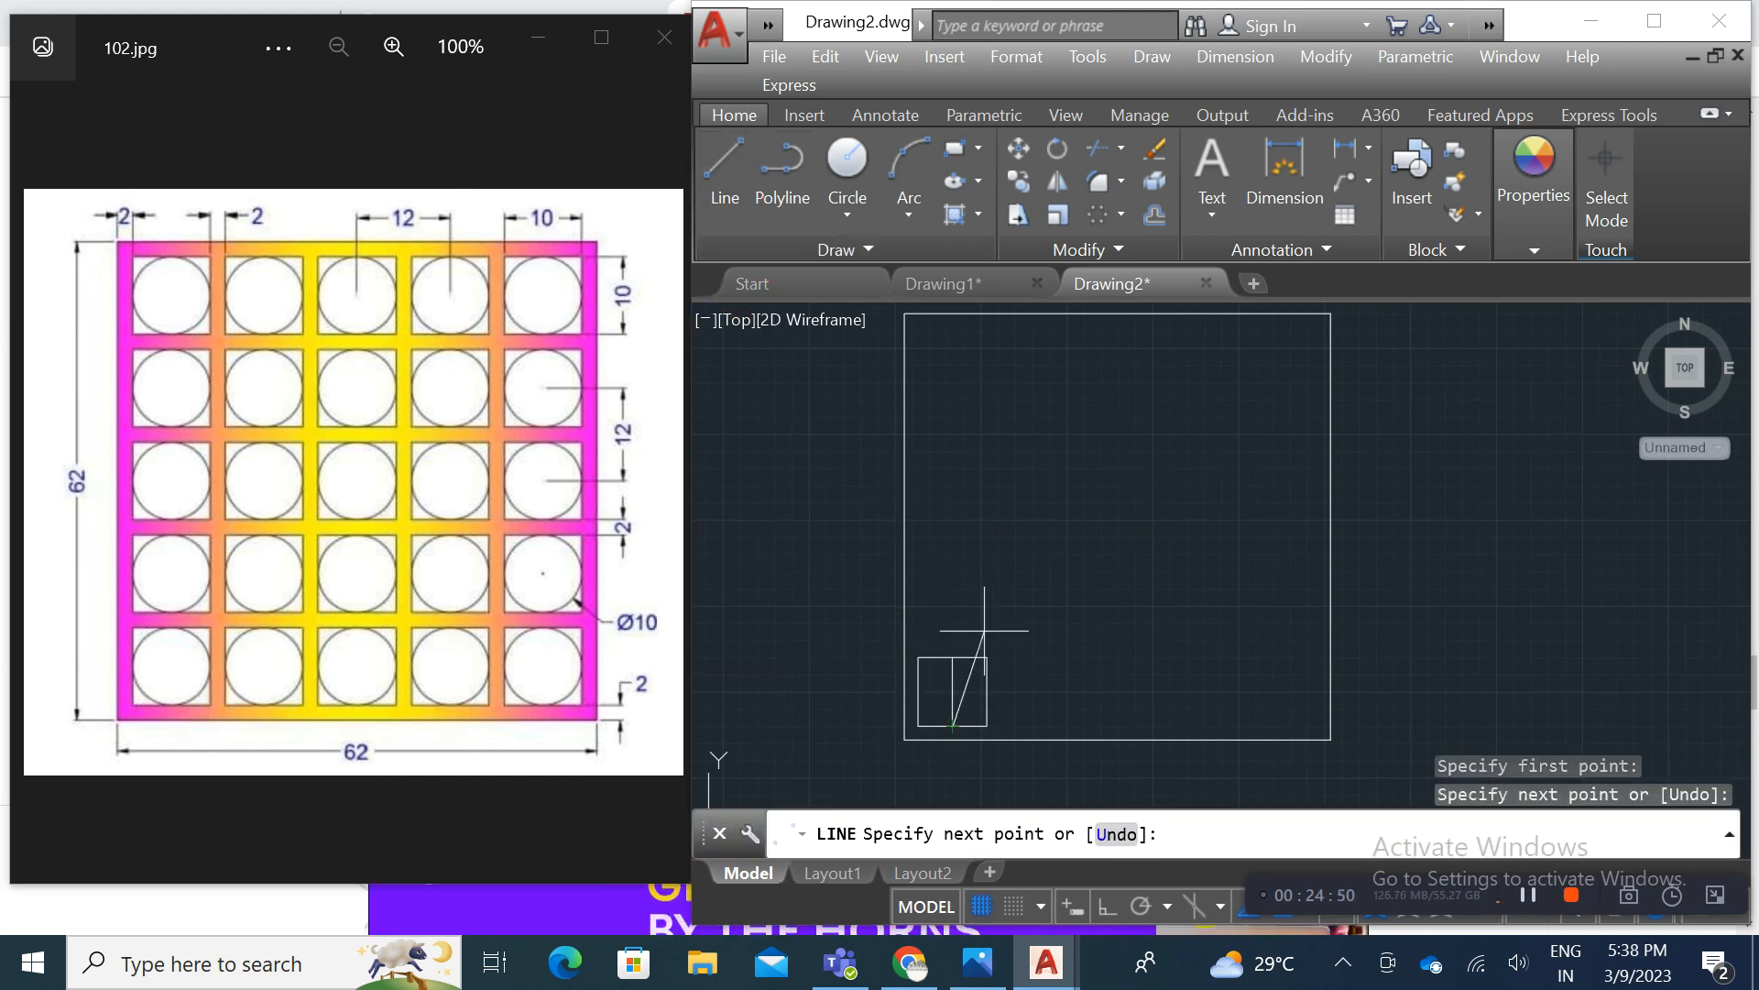
{"action": "key", "text": "Return"}
Step: Draw a circle of radius 5 centred on the helper line's midpoint inside the small square
{"action": "left_click", "coordinate": [847, 169]}
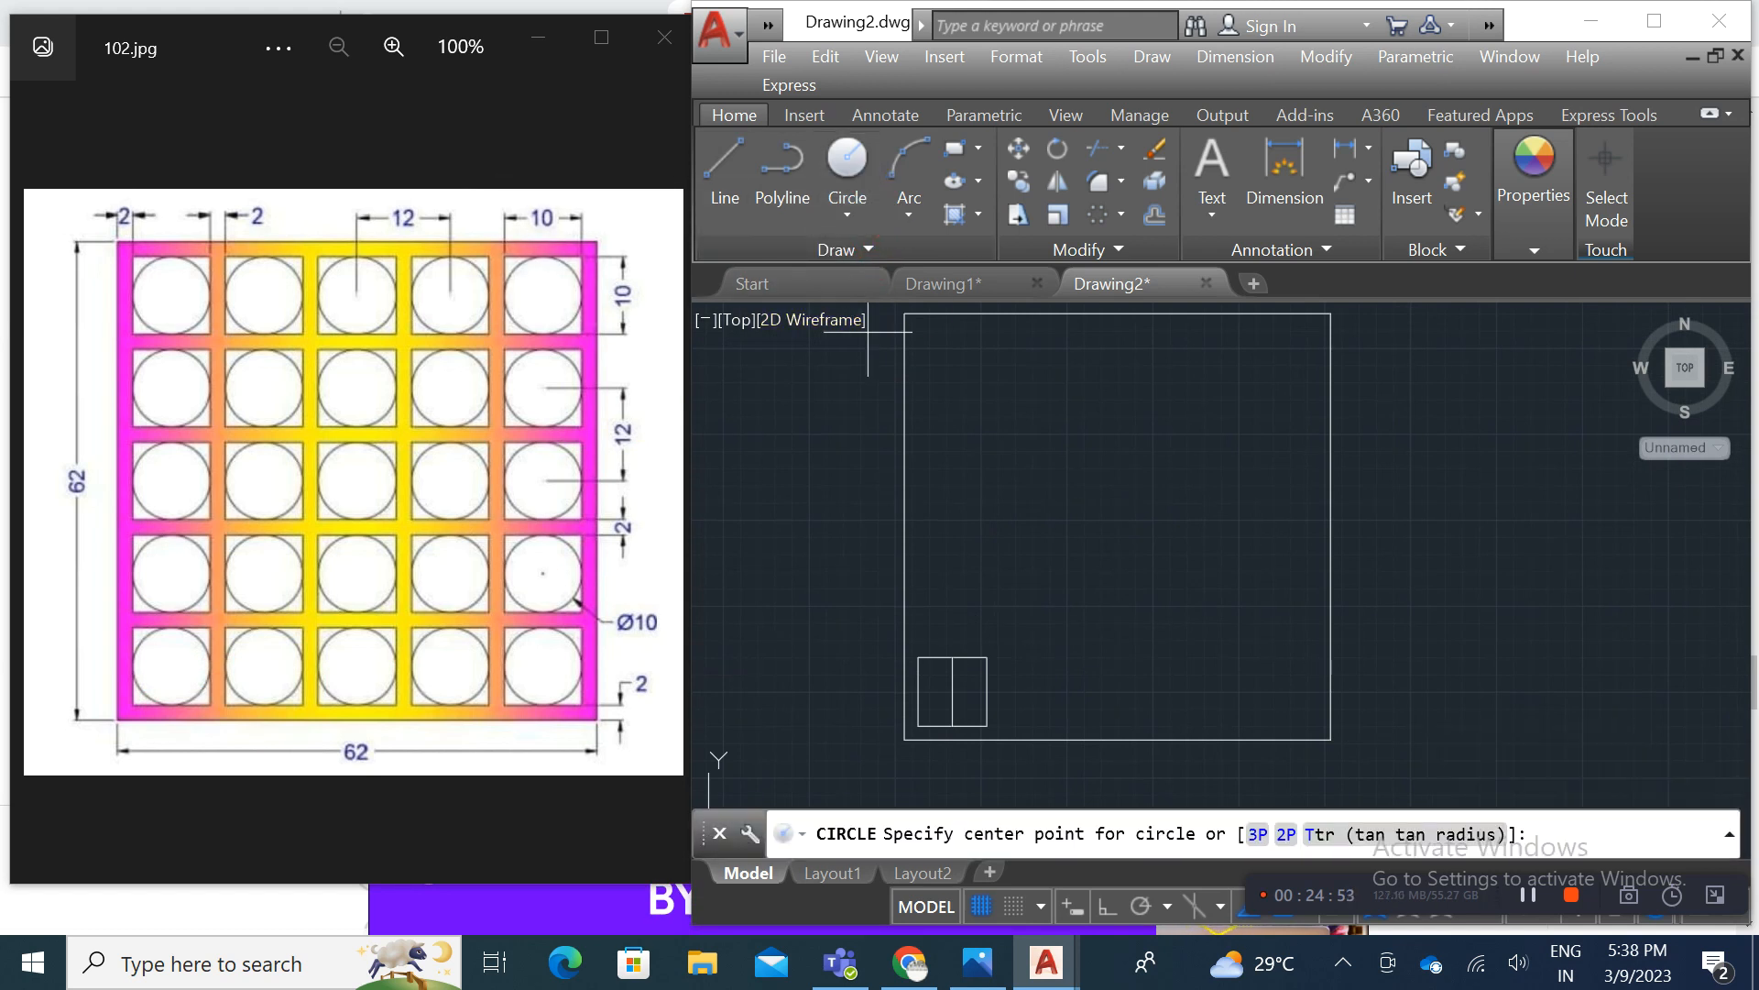
{"action": "left_click", "coordinate": [953, 692]}
{"action": "scroll", "coordinate": [958, 664], "scroll_direction": "up", "scroll_amount": 3}
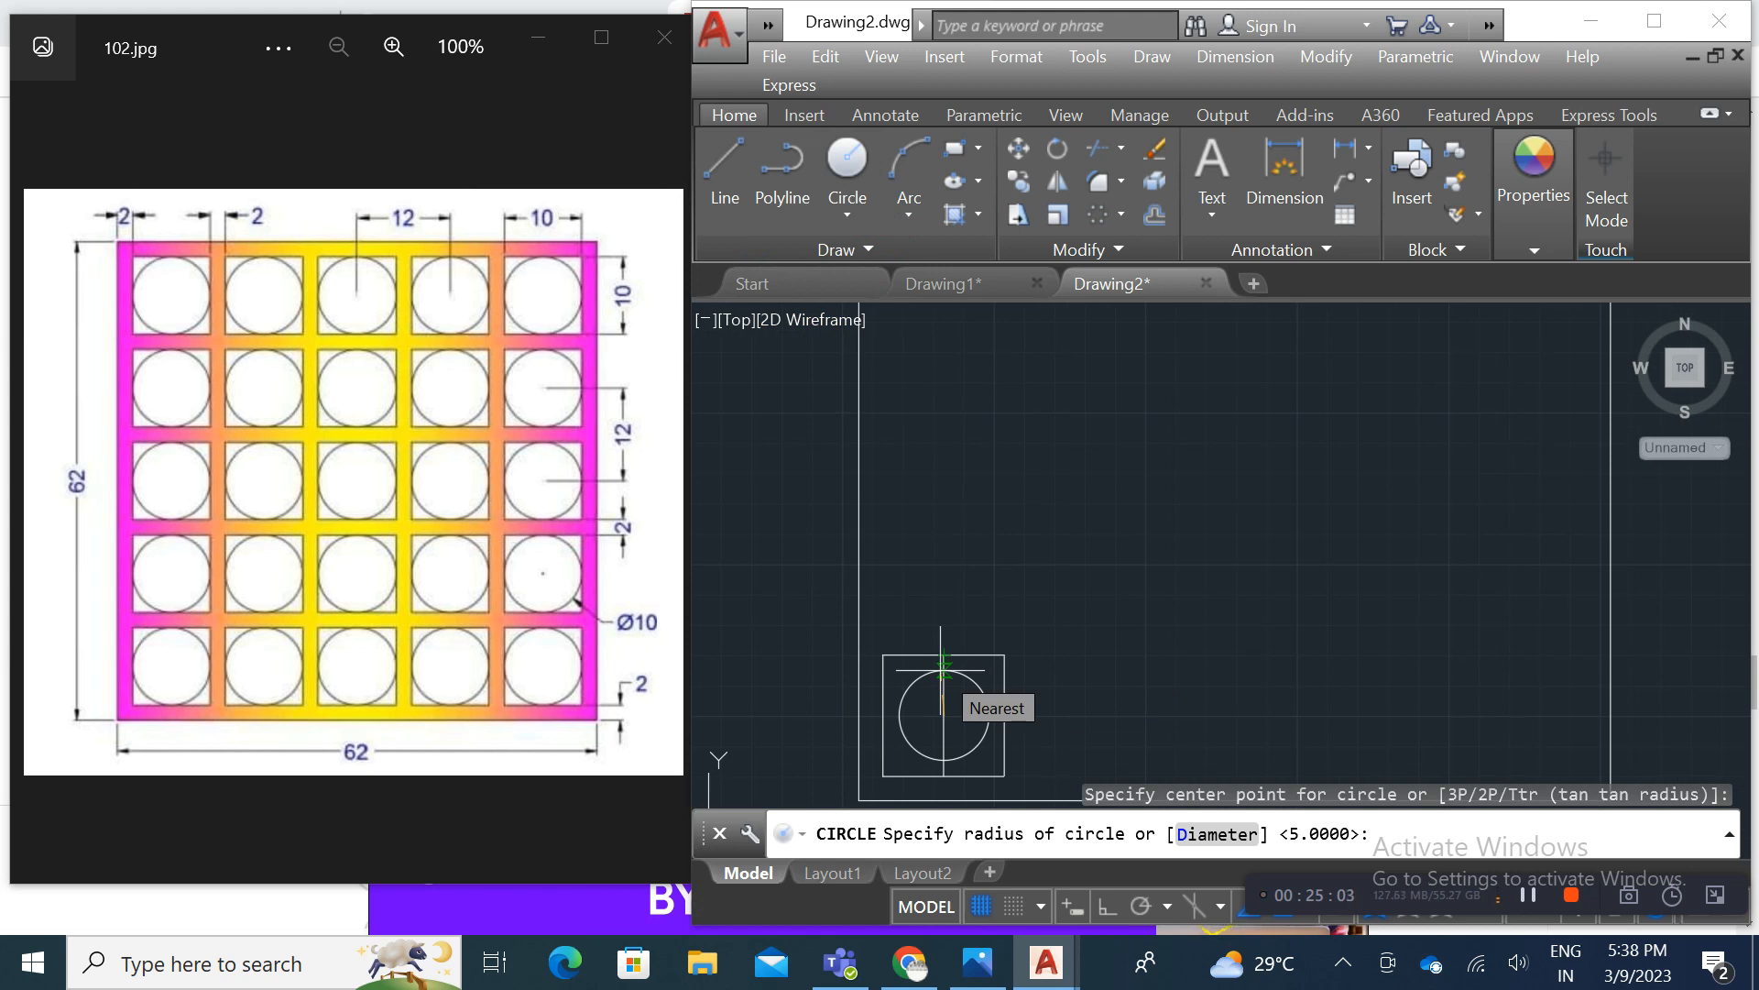
{"action": "key", "text": "Return"}
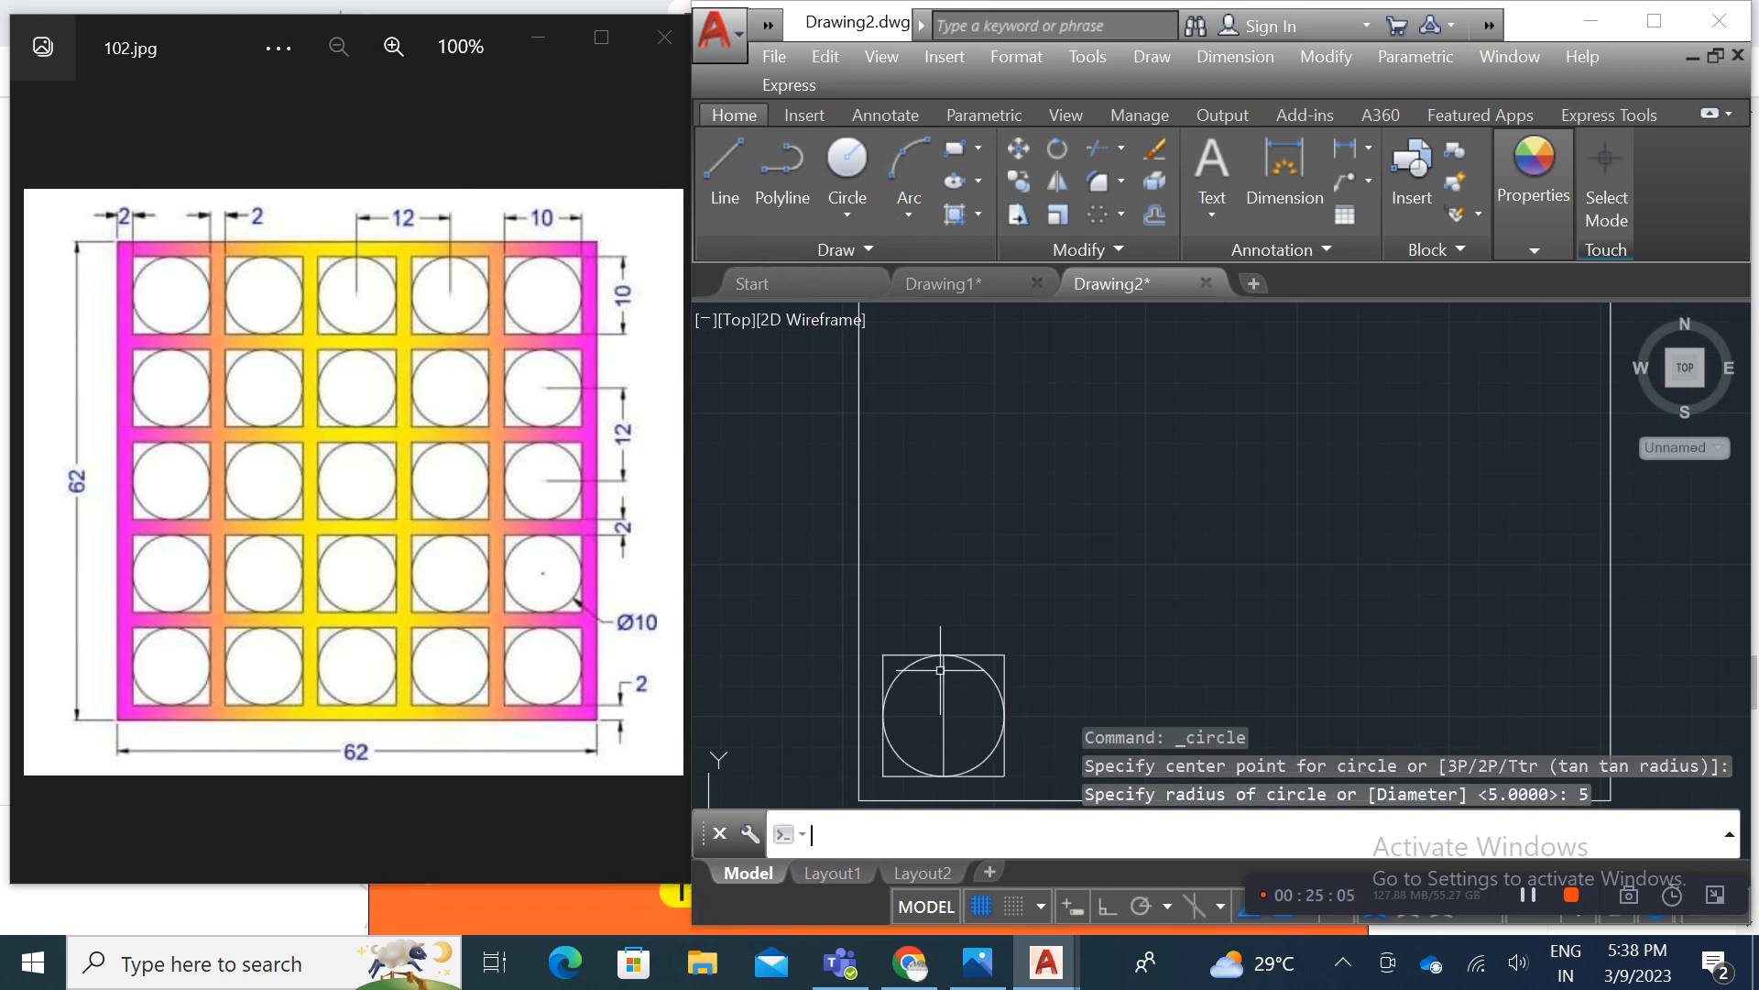
Step: Erase the vertical helper line inside the circle
{"action": "left_click", "coordinate": [957, 714]}
{"action": "left_click", "coordinate": [943, 714]}
{"action": "key", "text": "Delete"}
{"action": "scroll", "coordinate": [955, 675], "scroll_direction": "down", "scroll_amount": 1}
{"action": "scroll", "coordinate": [954, 675], "scroll_direction": "down", "scroll_amount": 1}
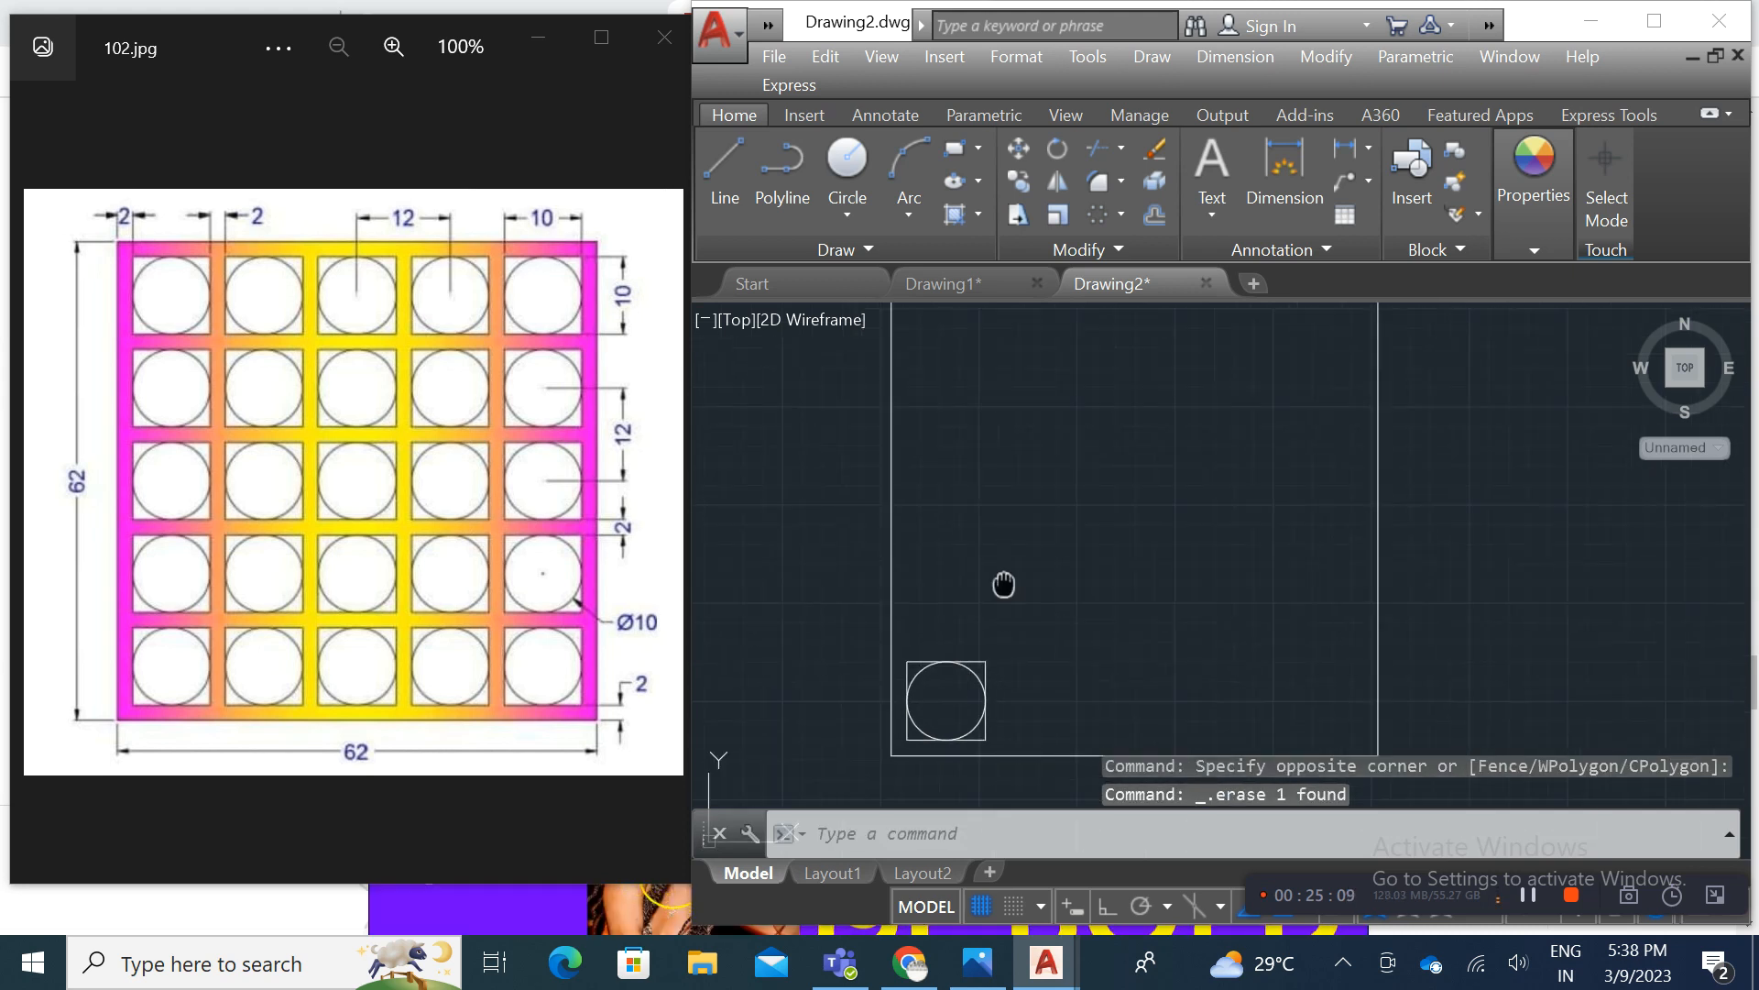
{"action": "left_click", "coordinate": [979, 214]}
{"action": "left_click", "coordinate": [1121, 215]}
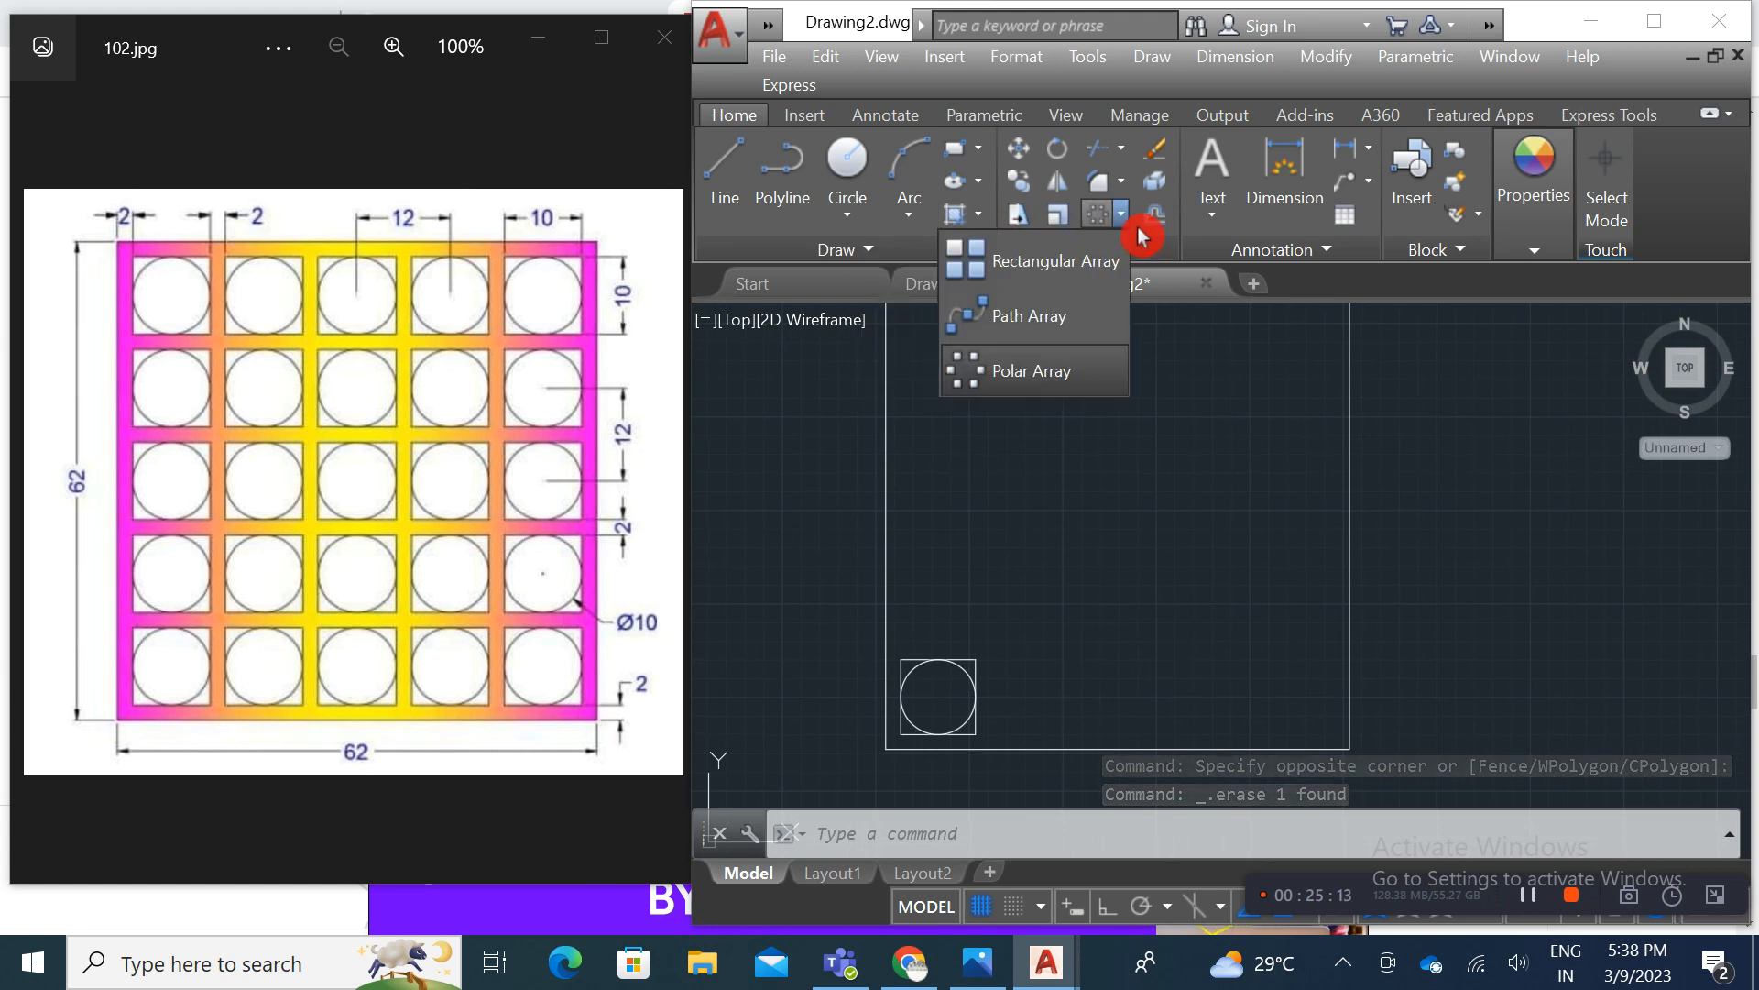
{"action": "left_click", "coordinate": [1054, 261]}
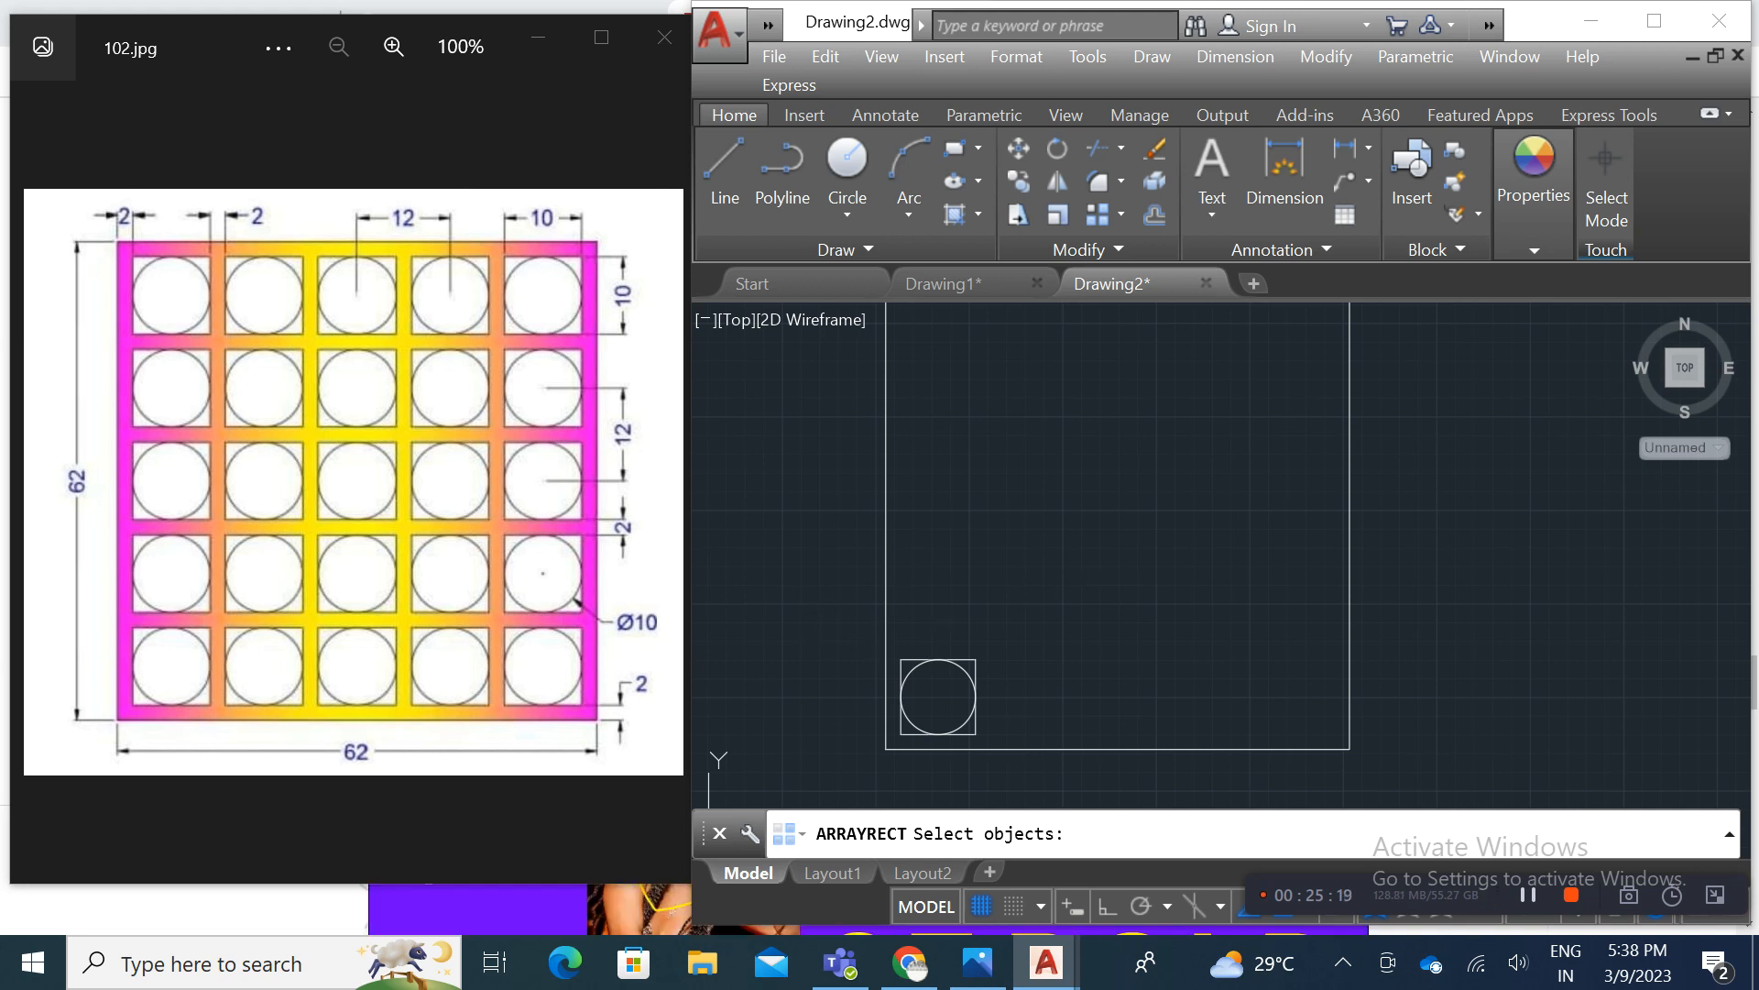
{"action": "left_click", "coordinate": [809, 628]}
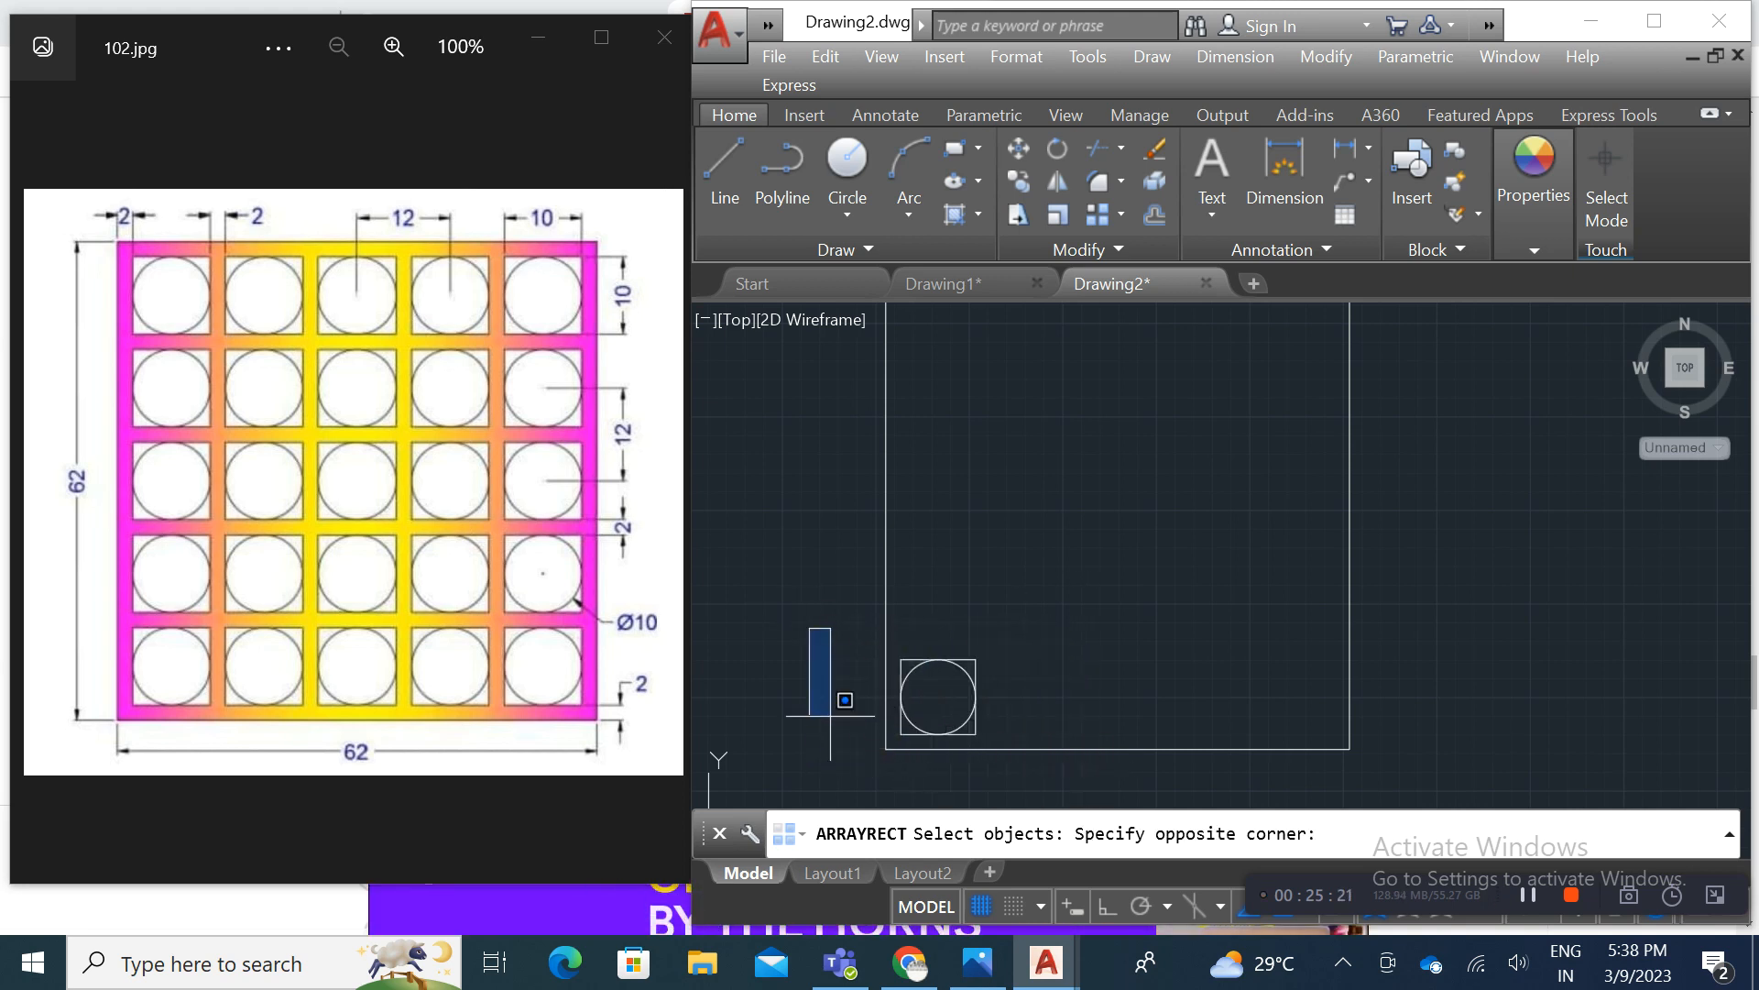
{"action": "left_click", "coordinate": [803, 653]}
{"action": "left_click", "coordinate": [795, 605]}
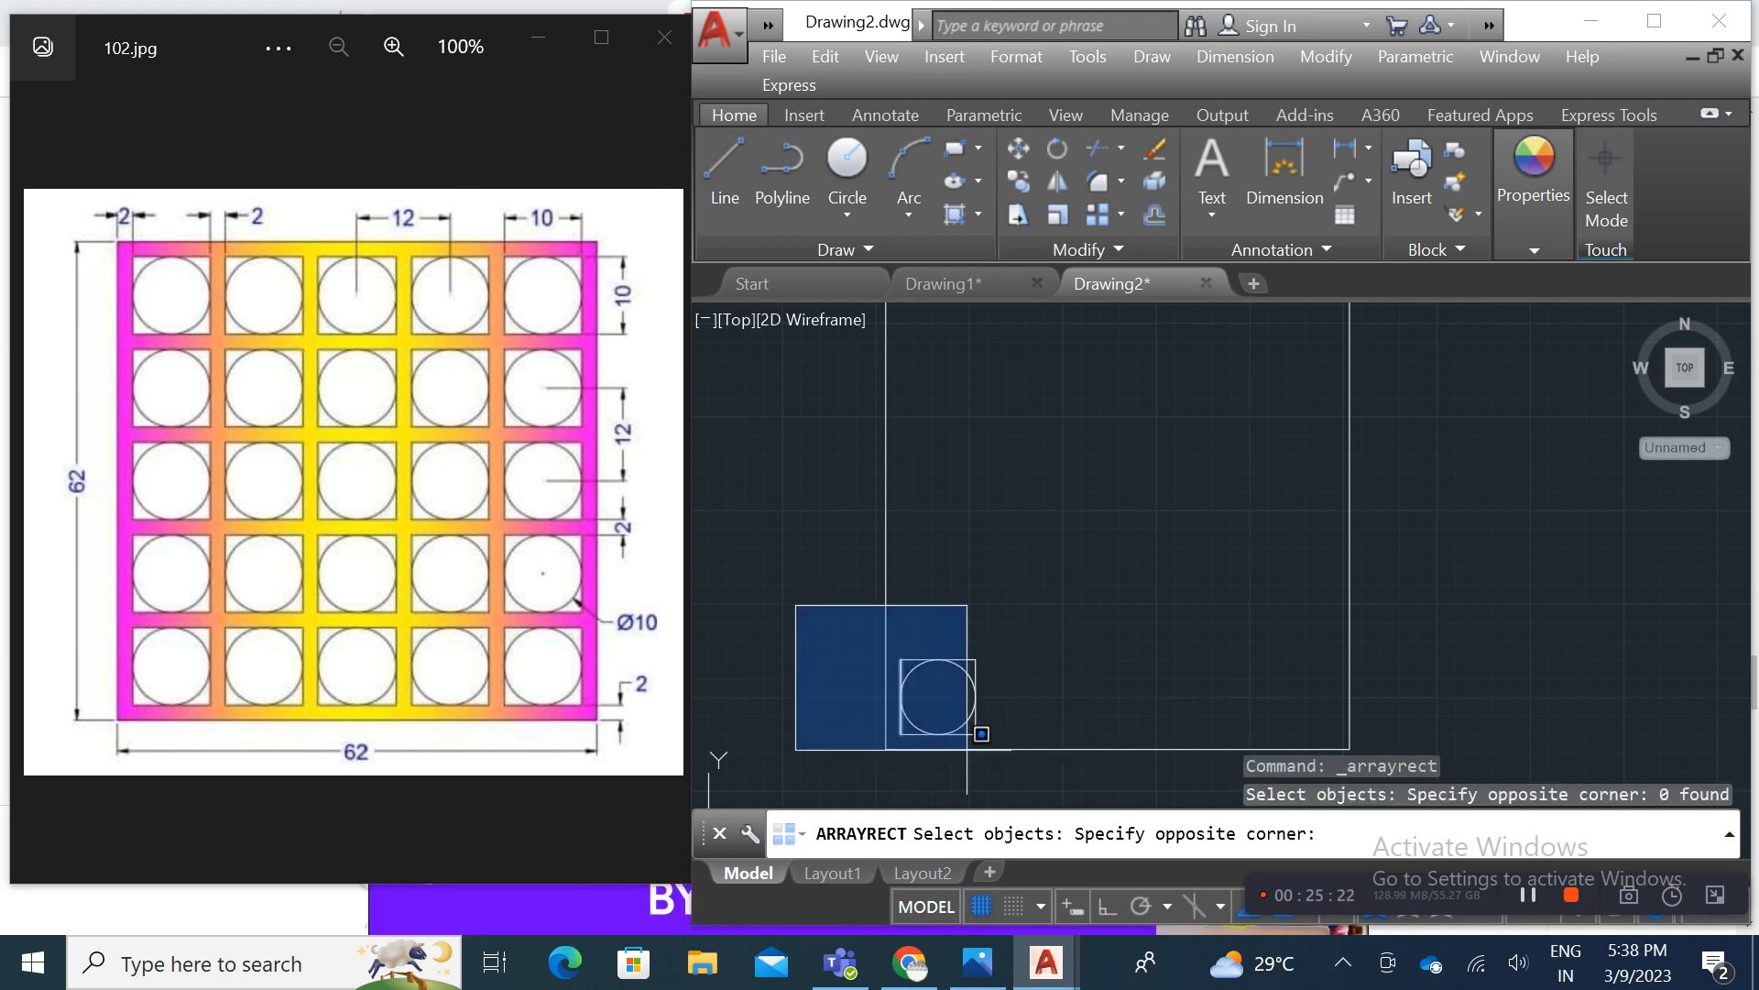
{"action": "left_click", "coordinate": [1024, 782]}
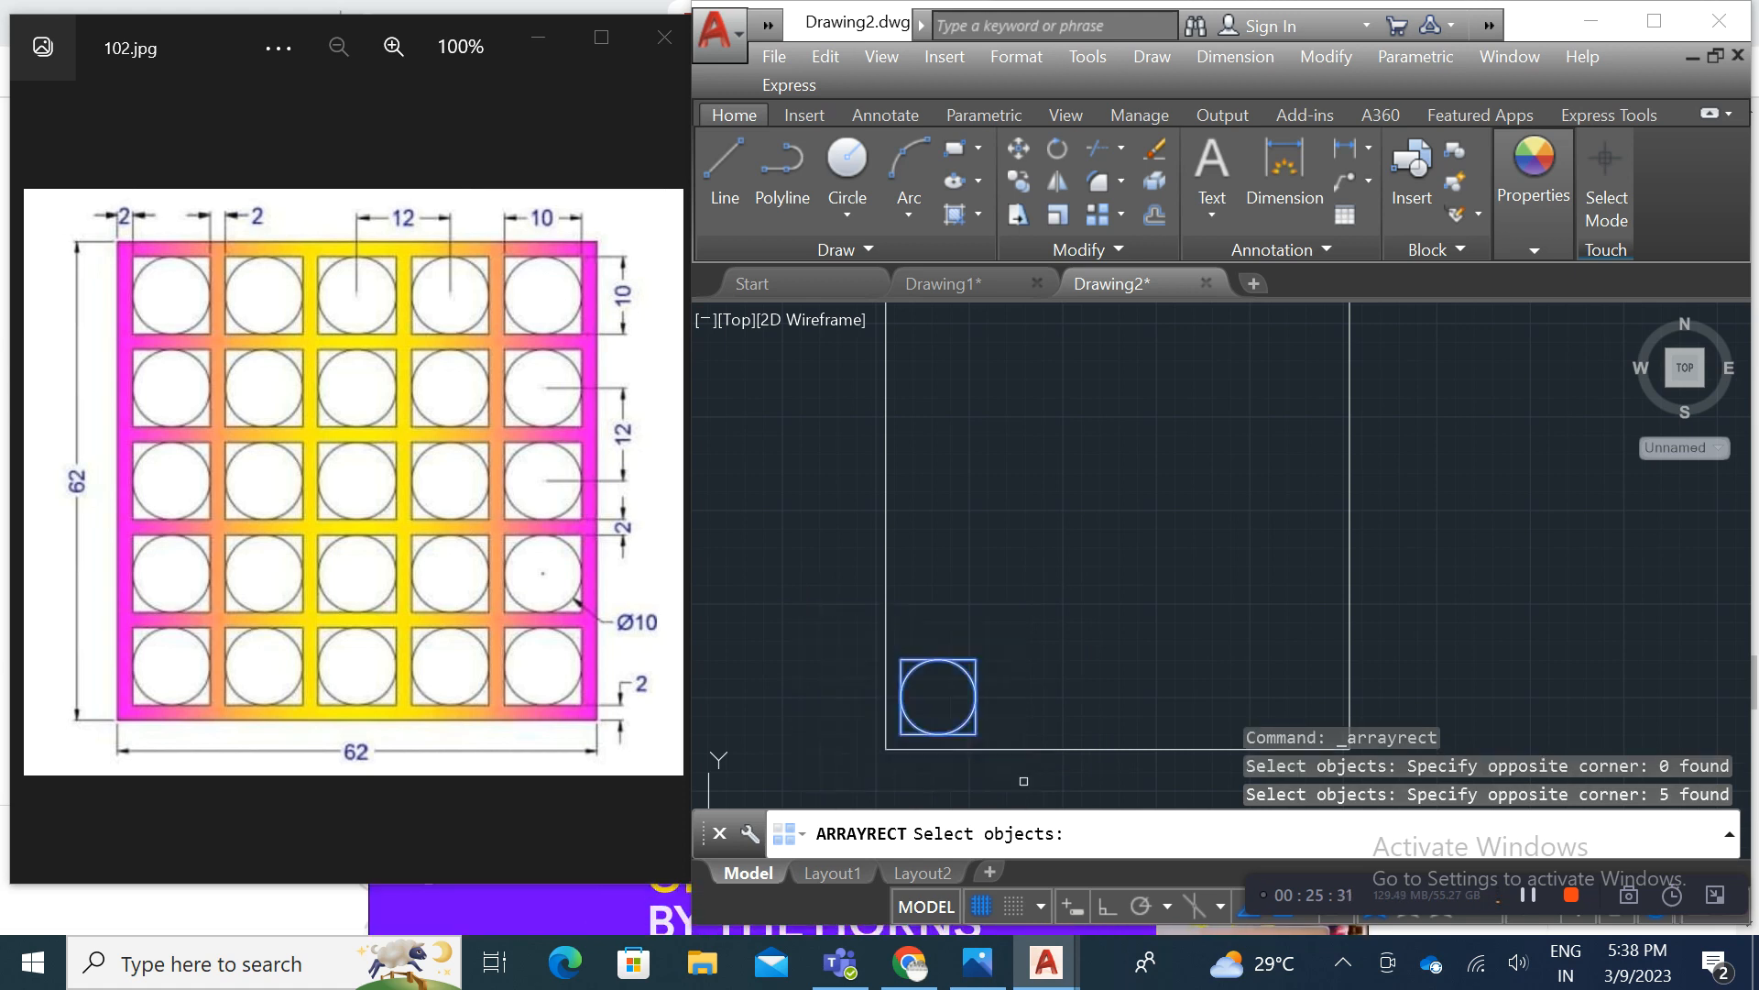
{"action": "key", "text": "Escape"}
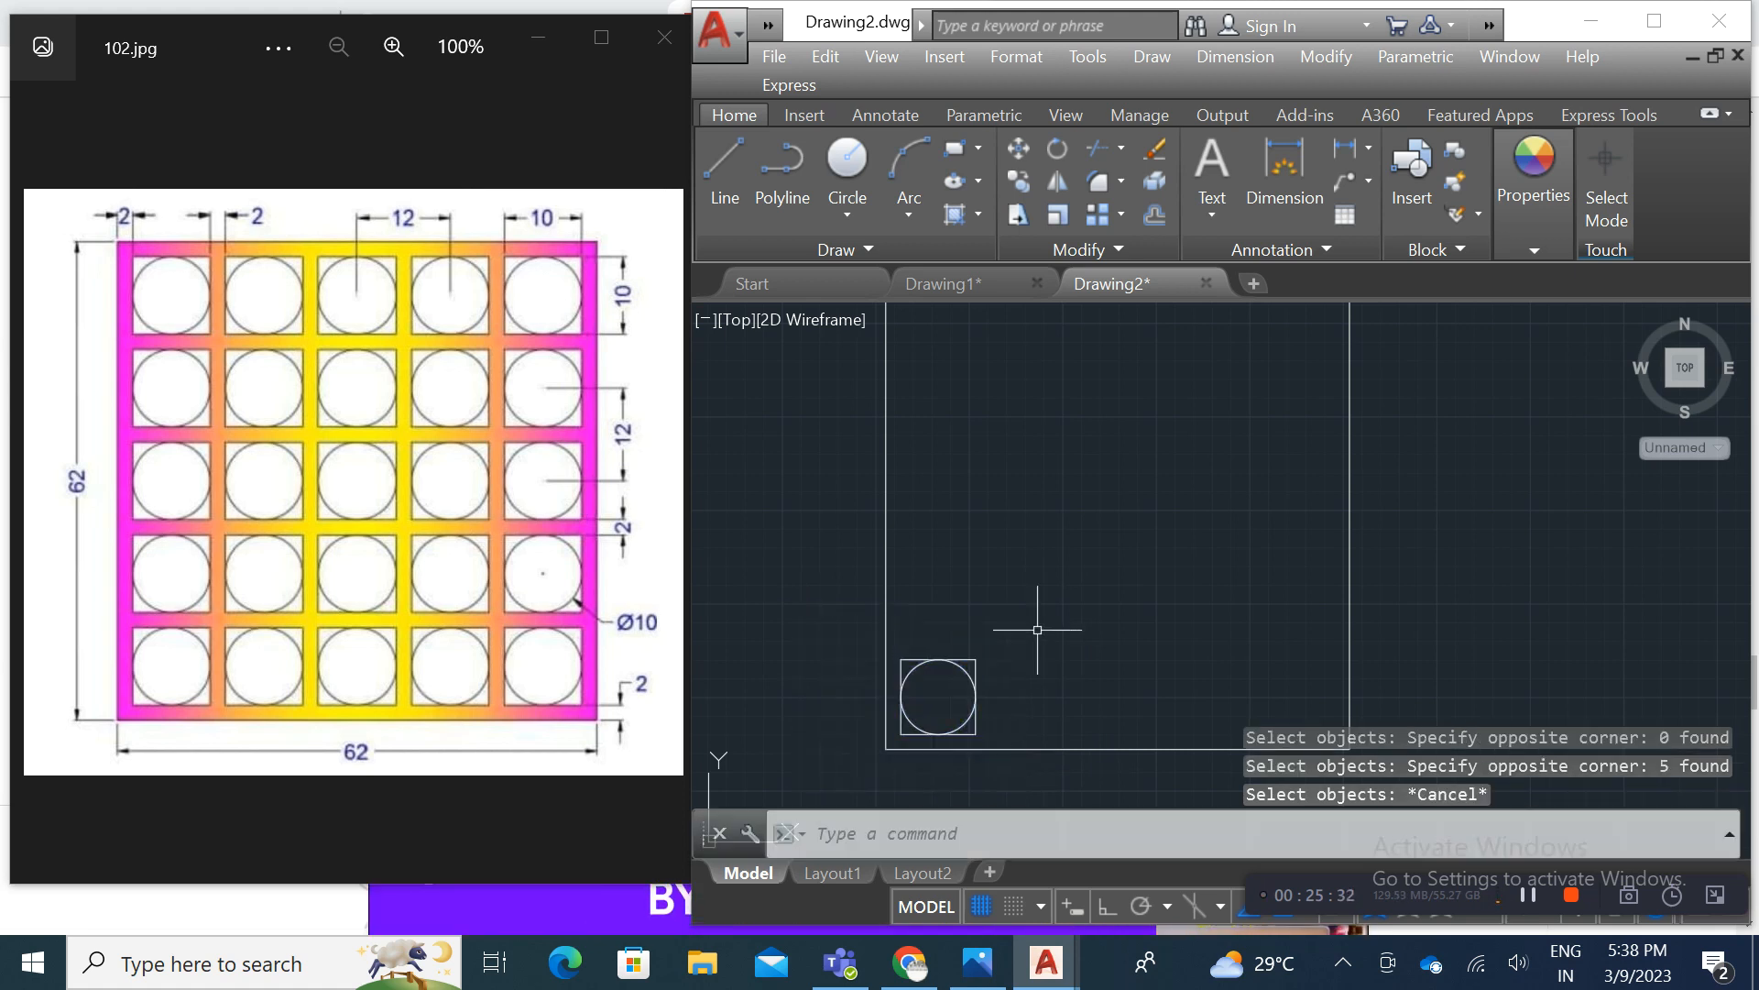
{"action": "left_click", "coordinate": [1034, 572]}
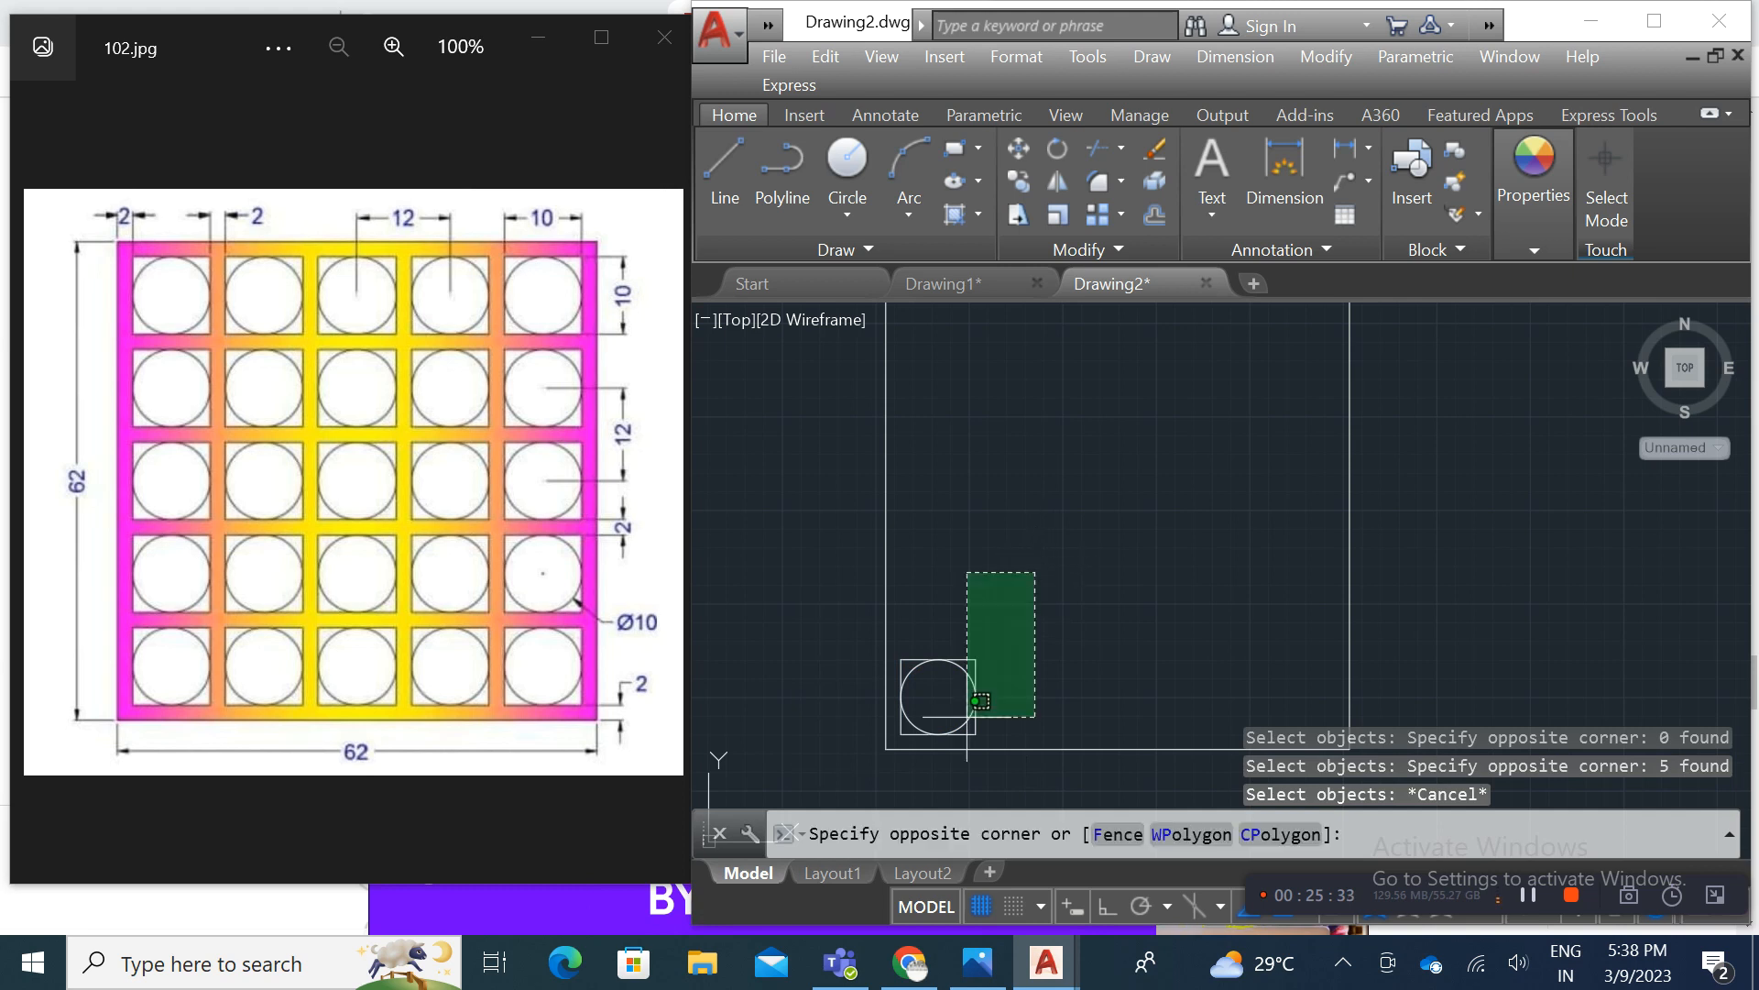
{"action": "left_click", "coordinate": [840, 772]}
{"action": "key", "text": "Escape"}
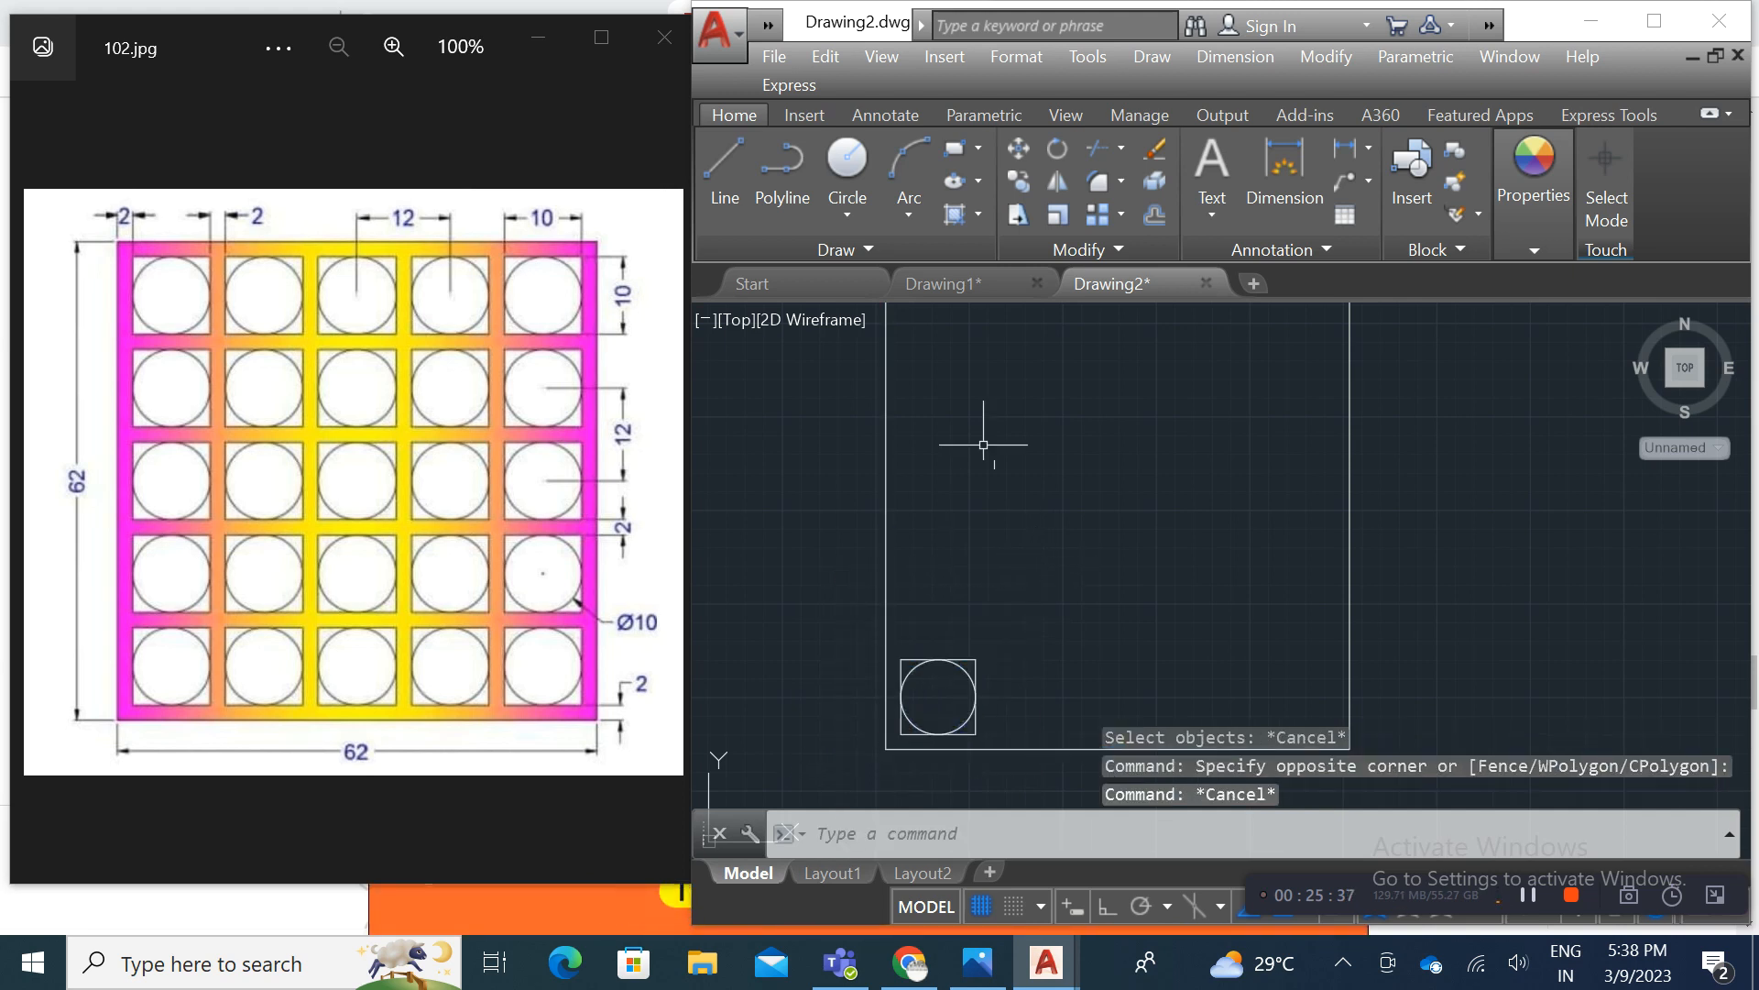
Step: Create a rectangular array of the small square and its circle with 5 columns and 5 rows
{"action": "left_click", "coordinate": [1099, 215]}
{"action": "left_click", "coordinate": [822, 616]}
{"action": "left_click", "coordinate": [1045, 785]}
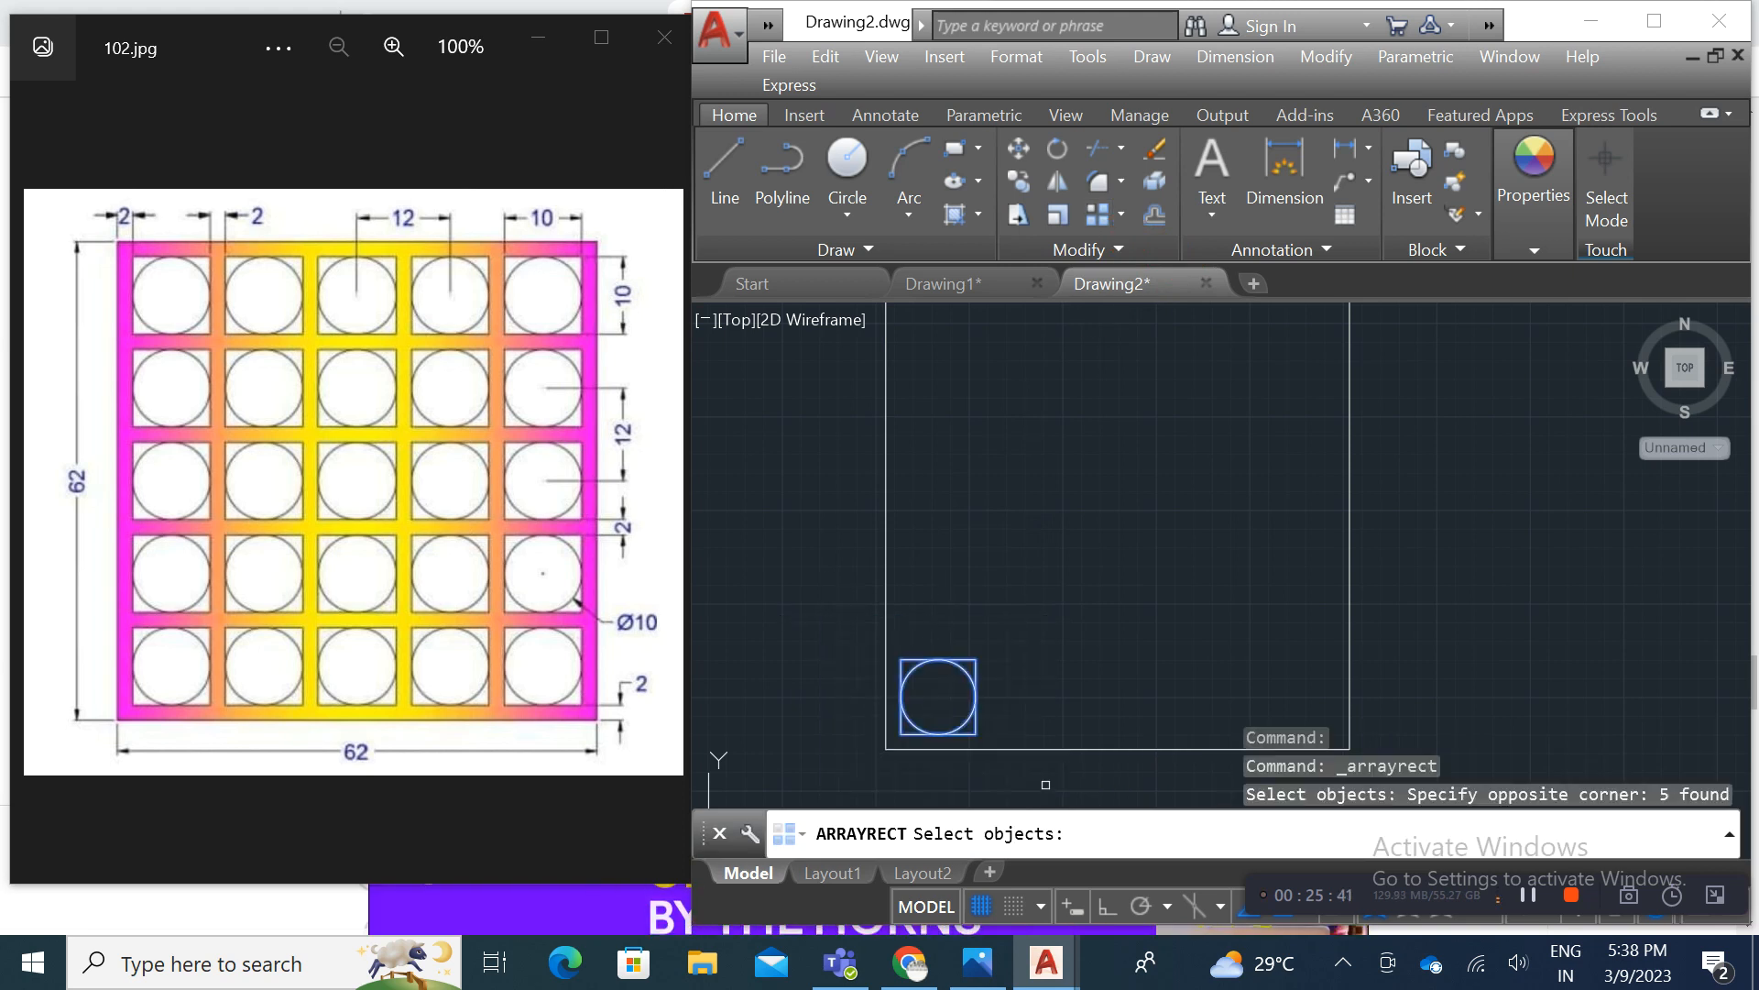
{"action": "key", "text": "Return"}
{"action": "scroll", "coordinate": [948, 707], "scroll_direction": "down", "scroll_amount": 1}
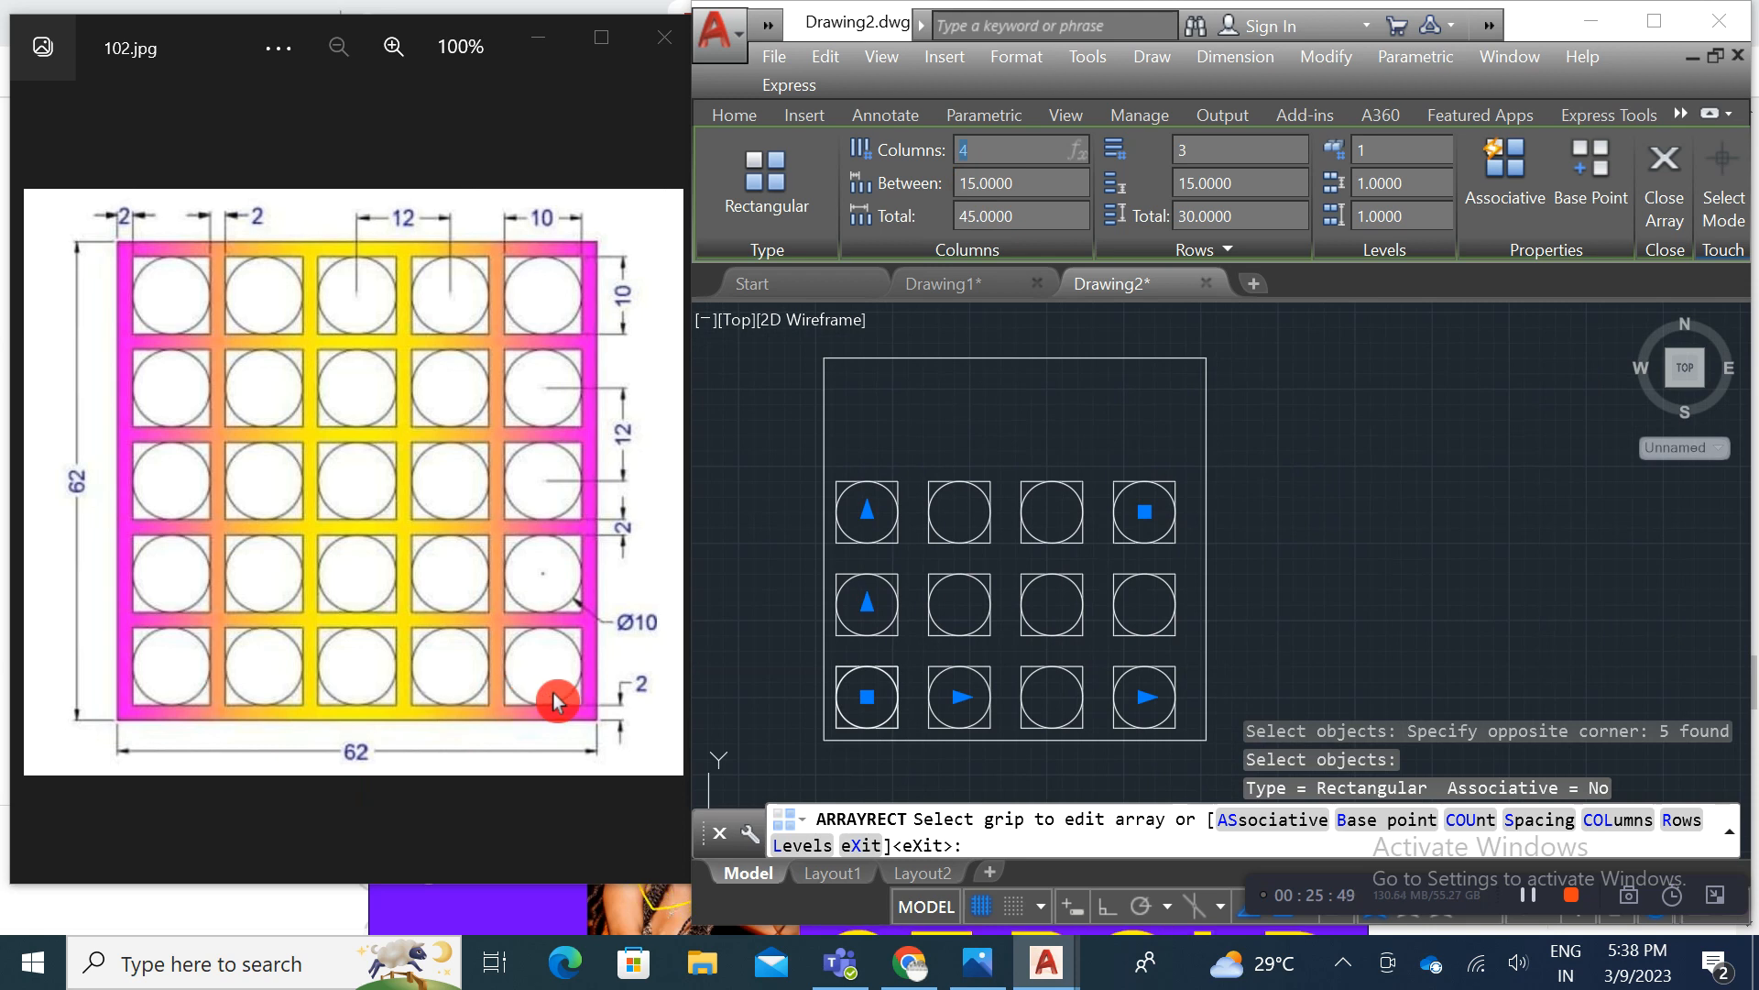
{"action": "type", "text": "5"}
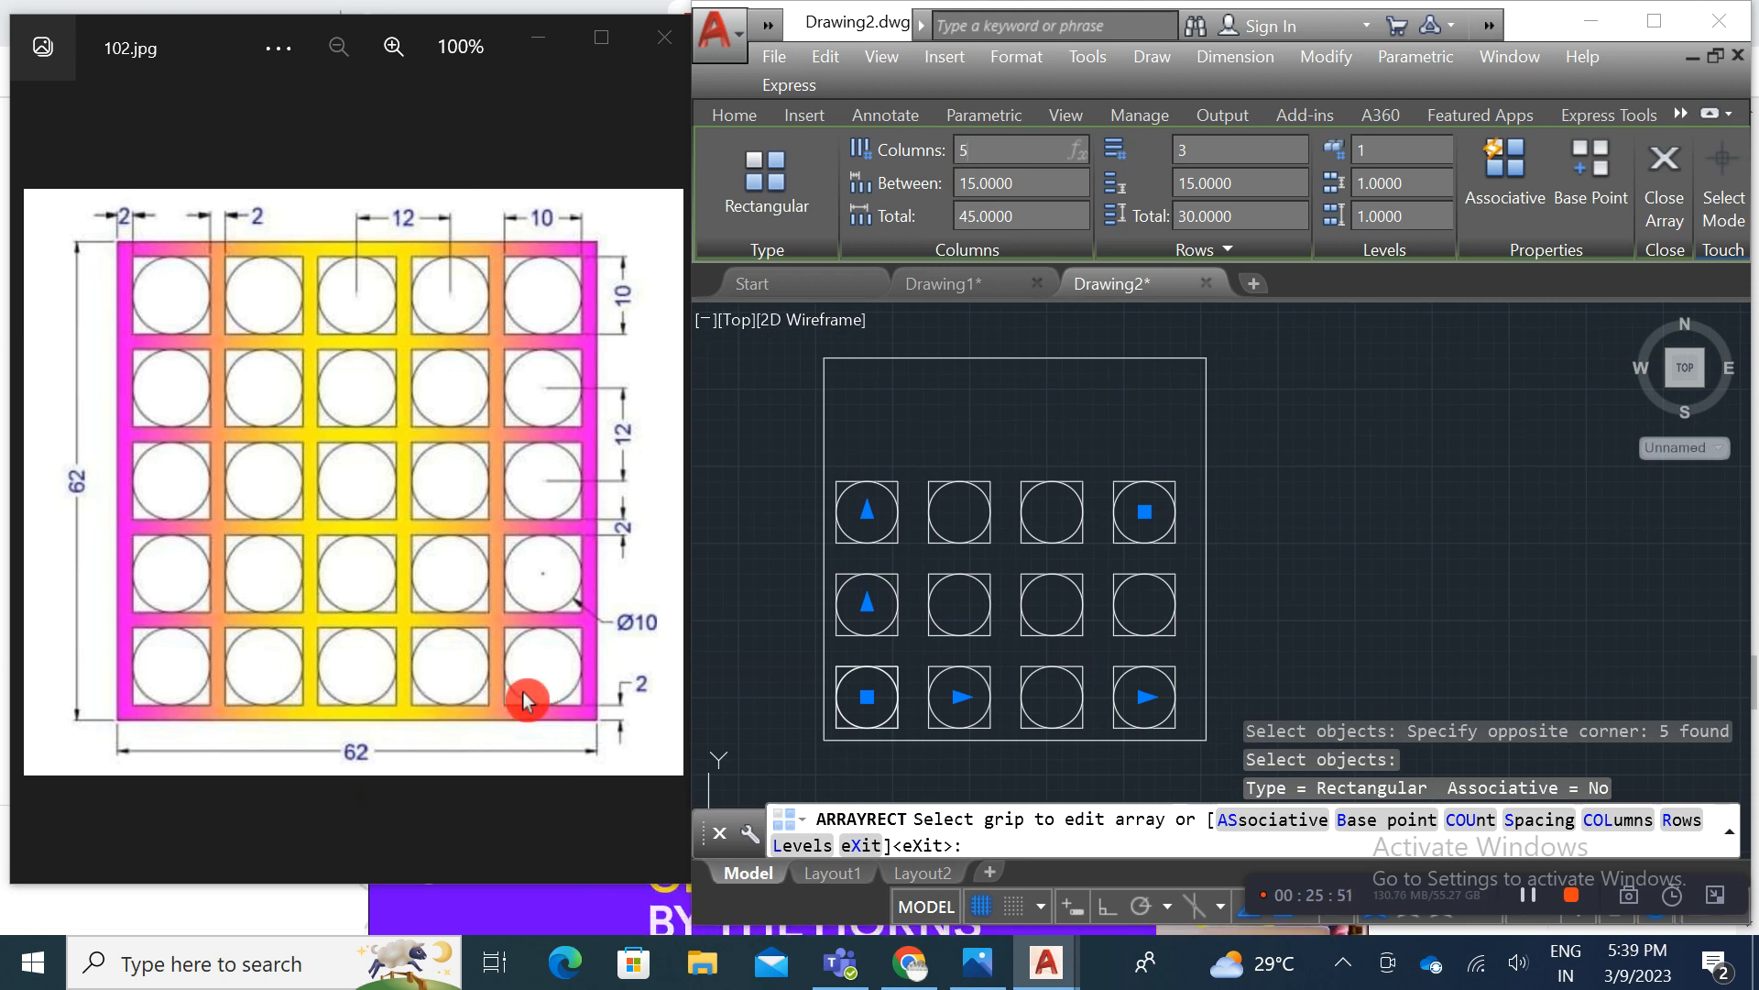
{"action": "key", "text": "Return"}
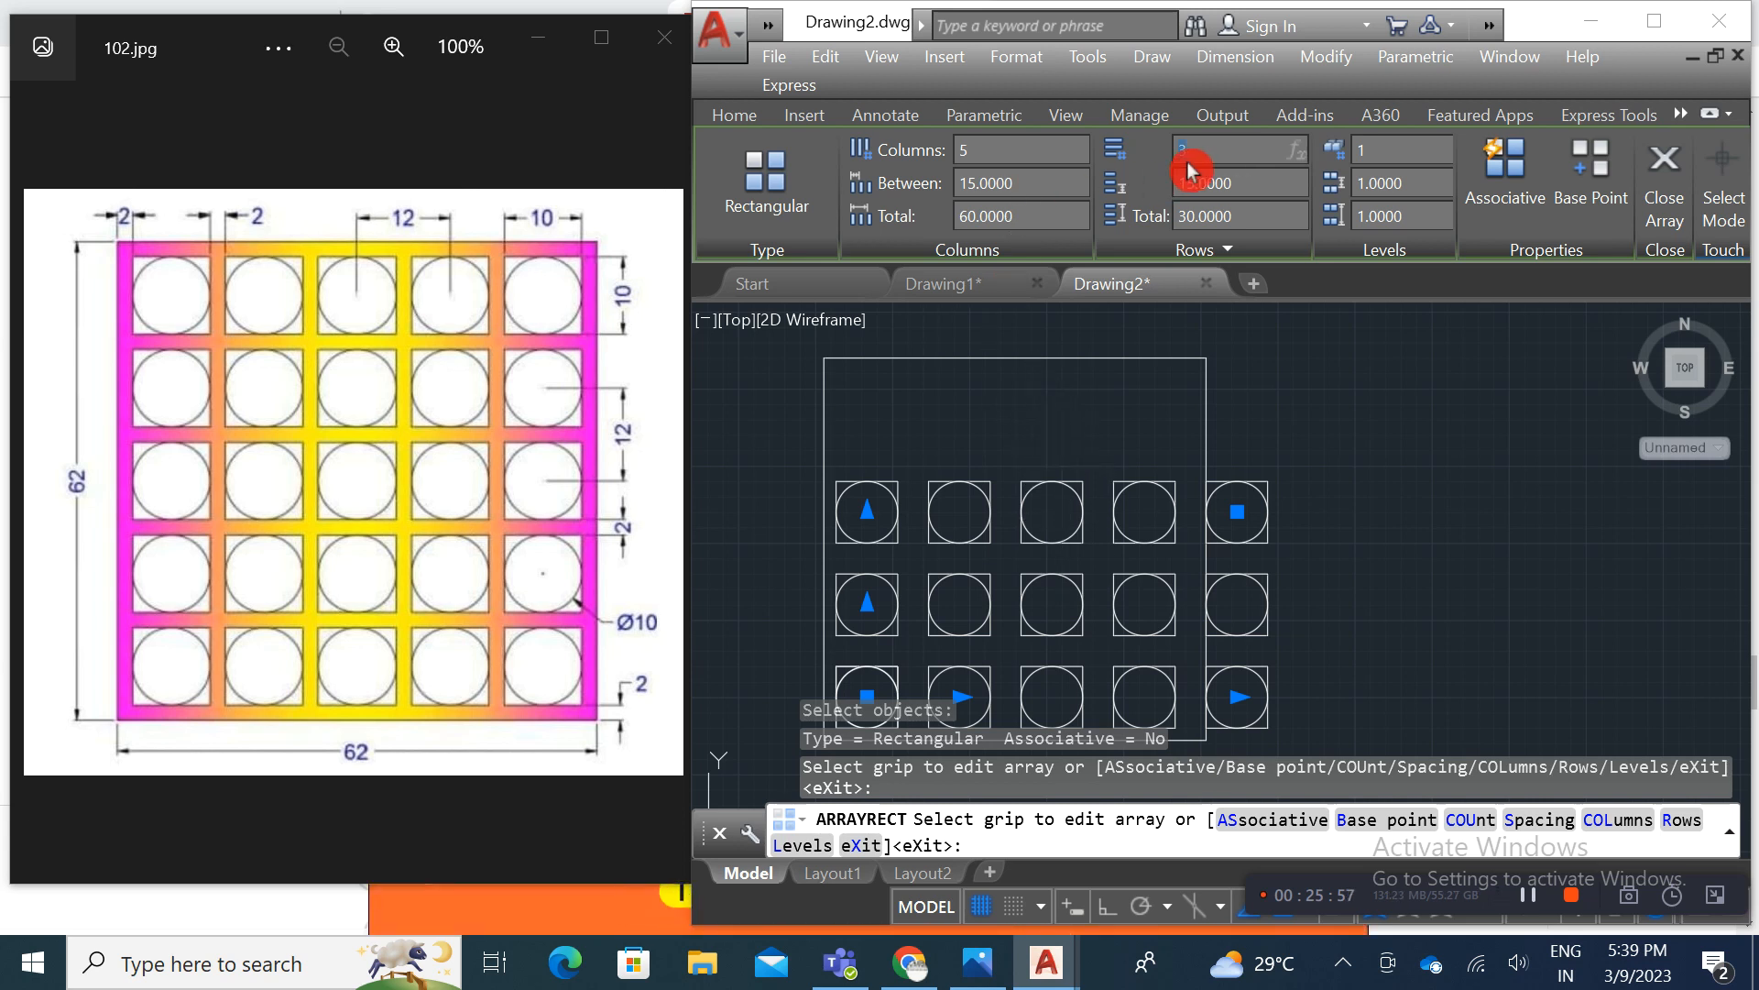
{"action": "type", "text": "5"}
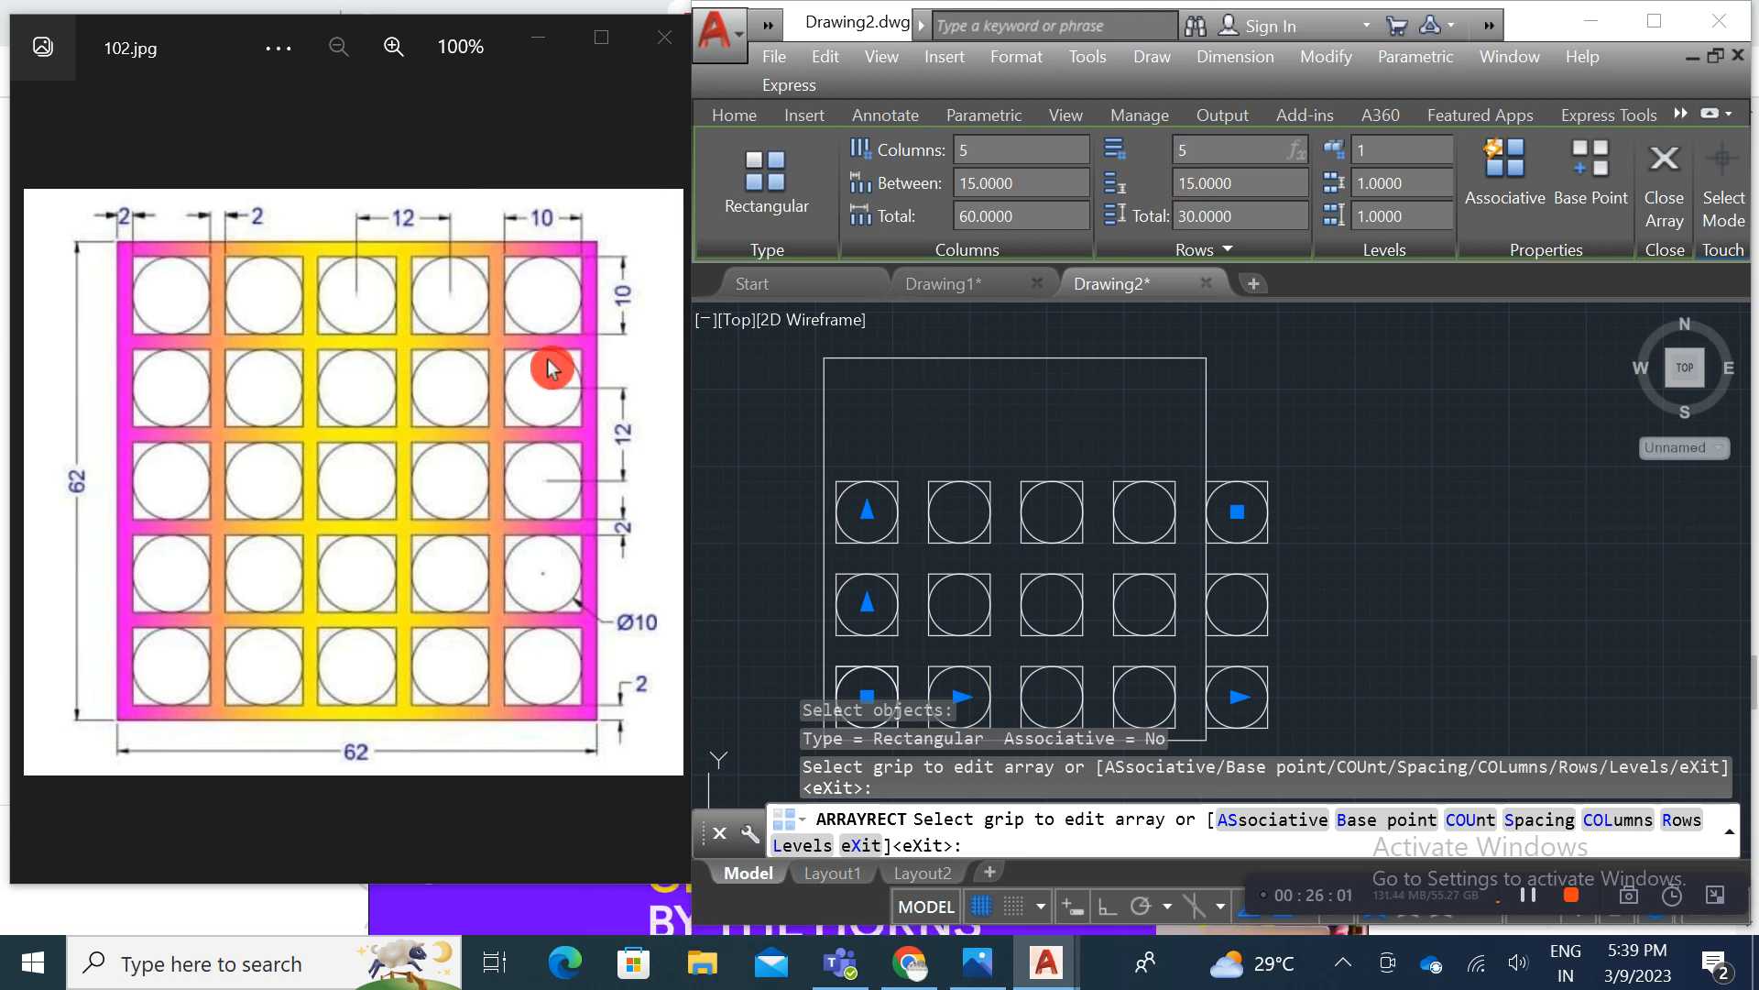
{"action": "left_click", "coordinate": [1142, 504]}
{"action": "scroll", "coordinate": [1099, 539], "scroll_direction": "down", "scroll_amount": 3}
{"action": "middle_click_drag", "start_coordinate": [1058, 532], "coordinate": [1047, 488]}
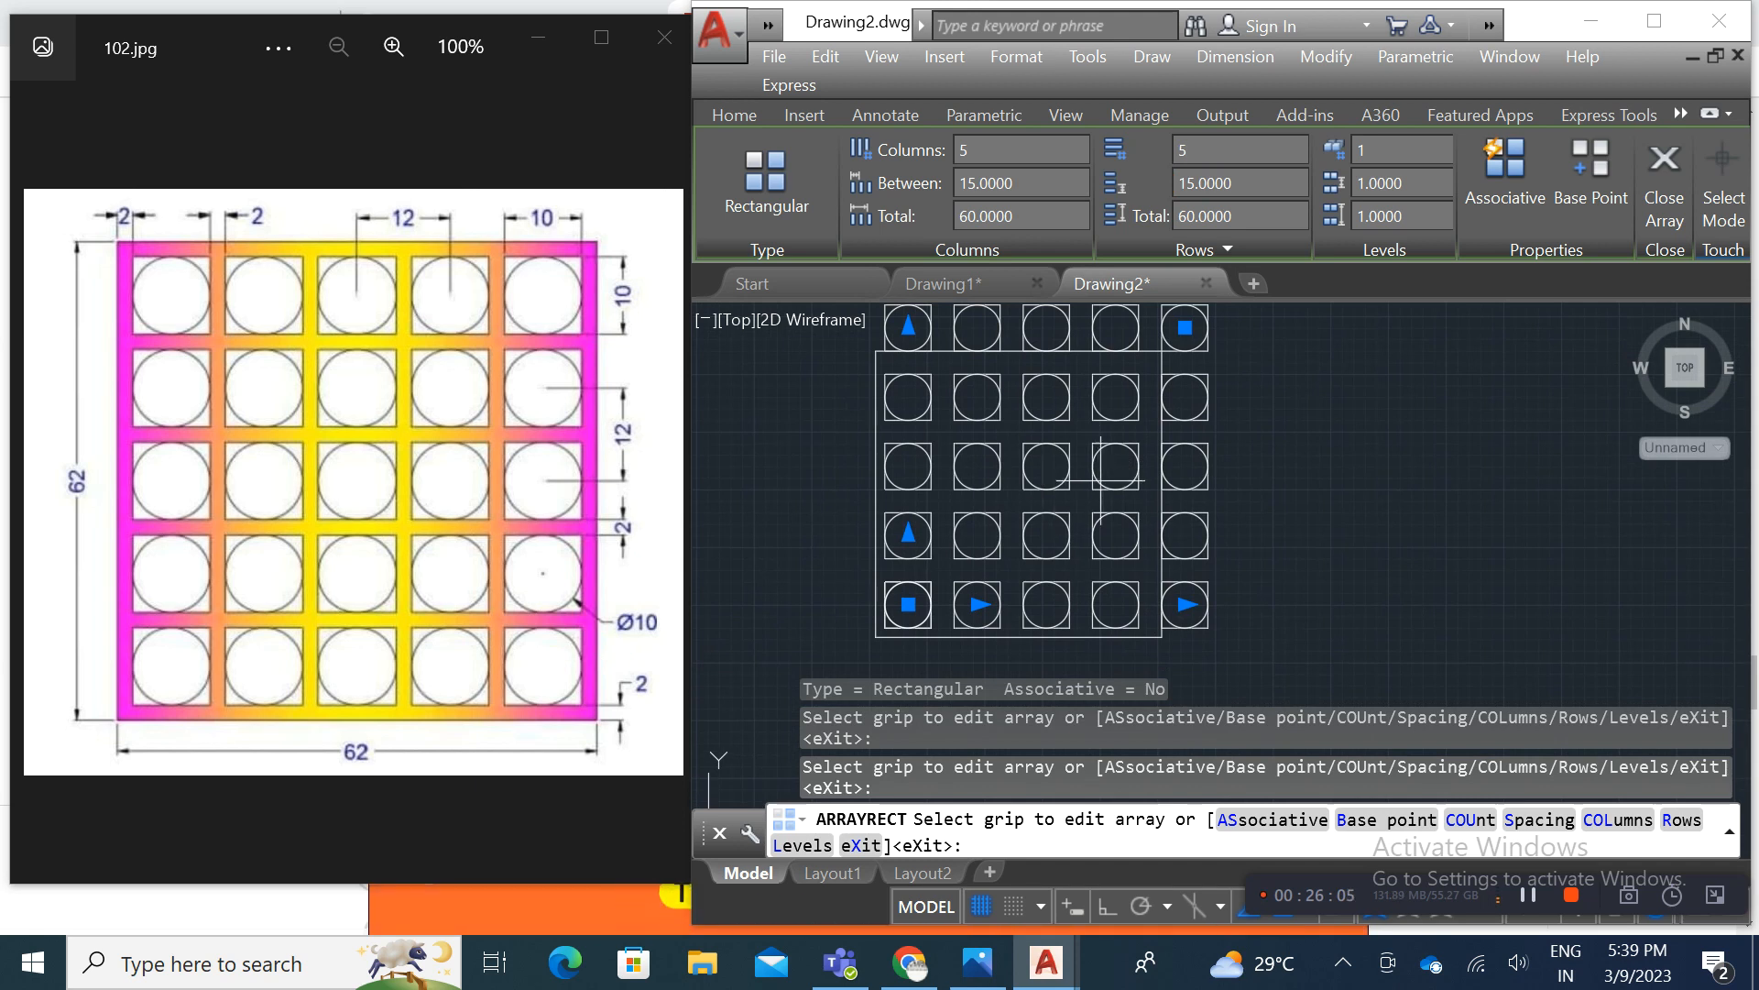
{"action": "middle_click_drag", "start_coordinate": [1020, 360], "coordinate": [1038, 387]}
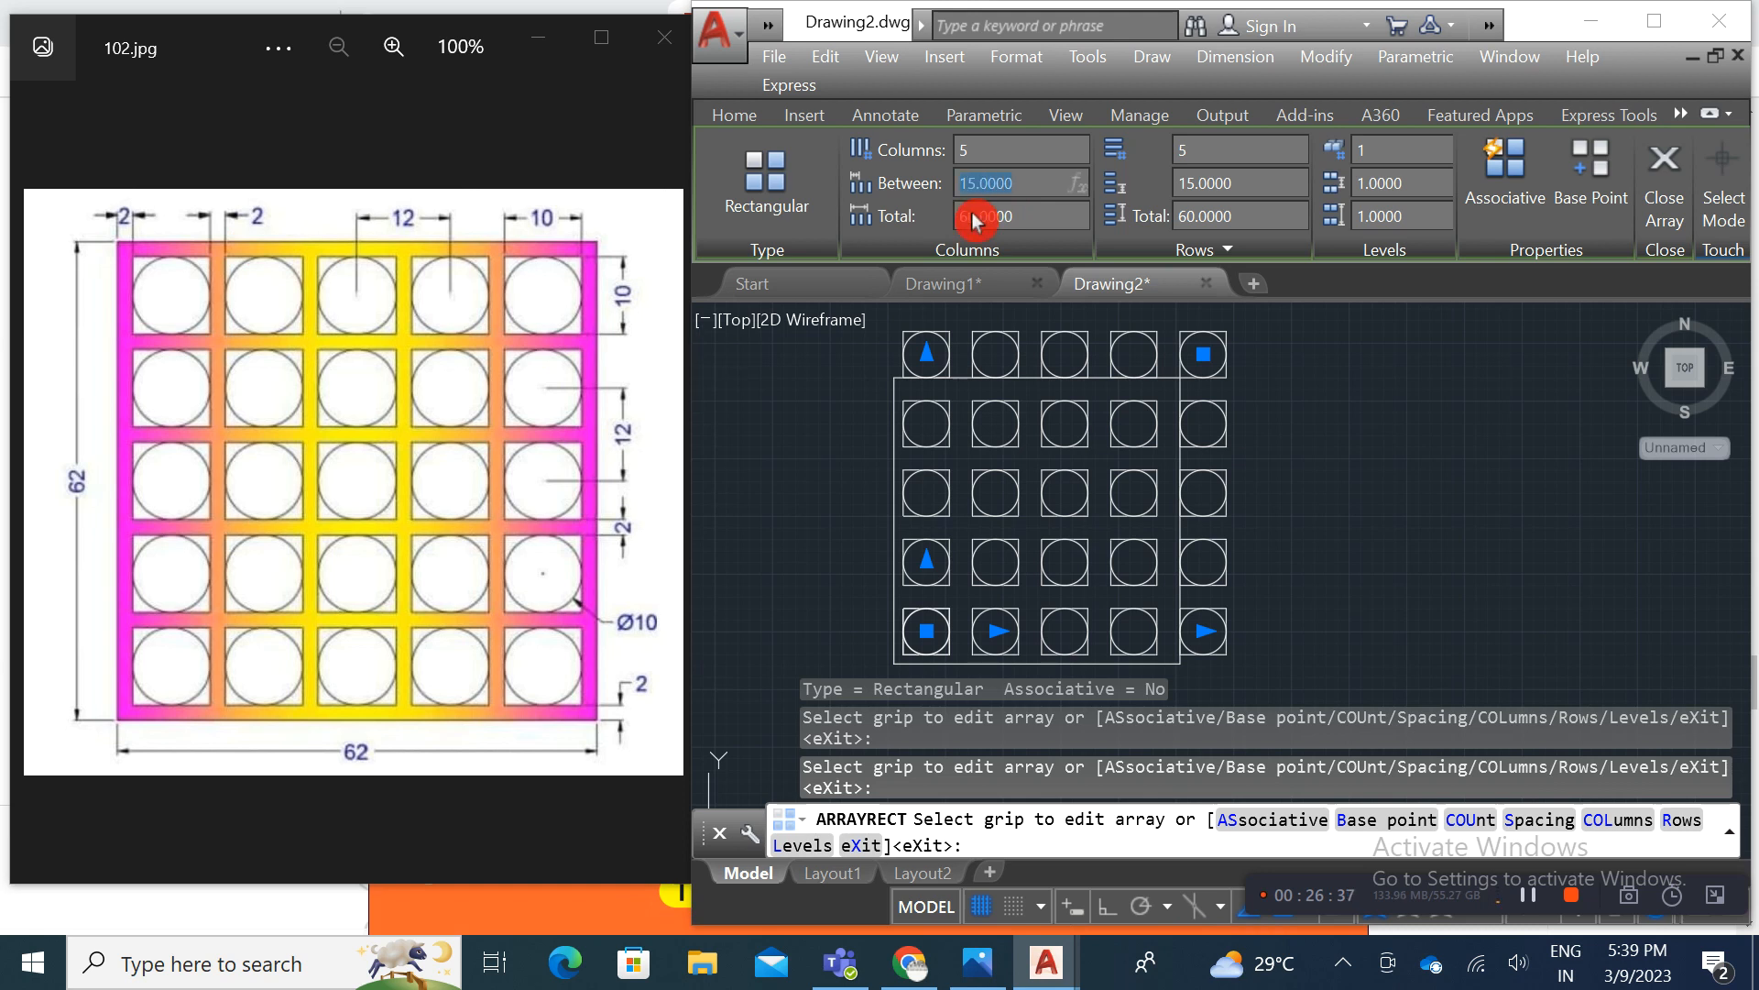
Step: Set both the column and row spacing of the array to 12 and finish it
{"action": "key", "text": "Return"}
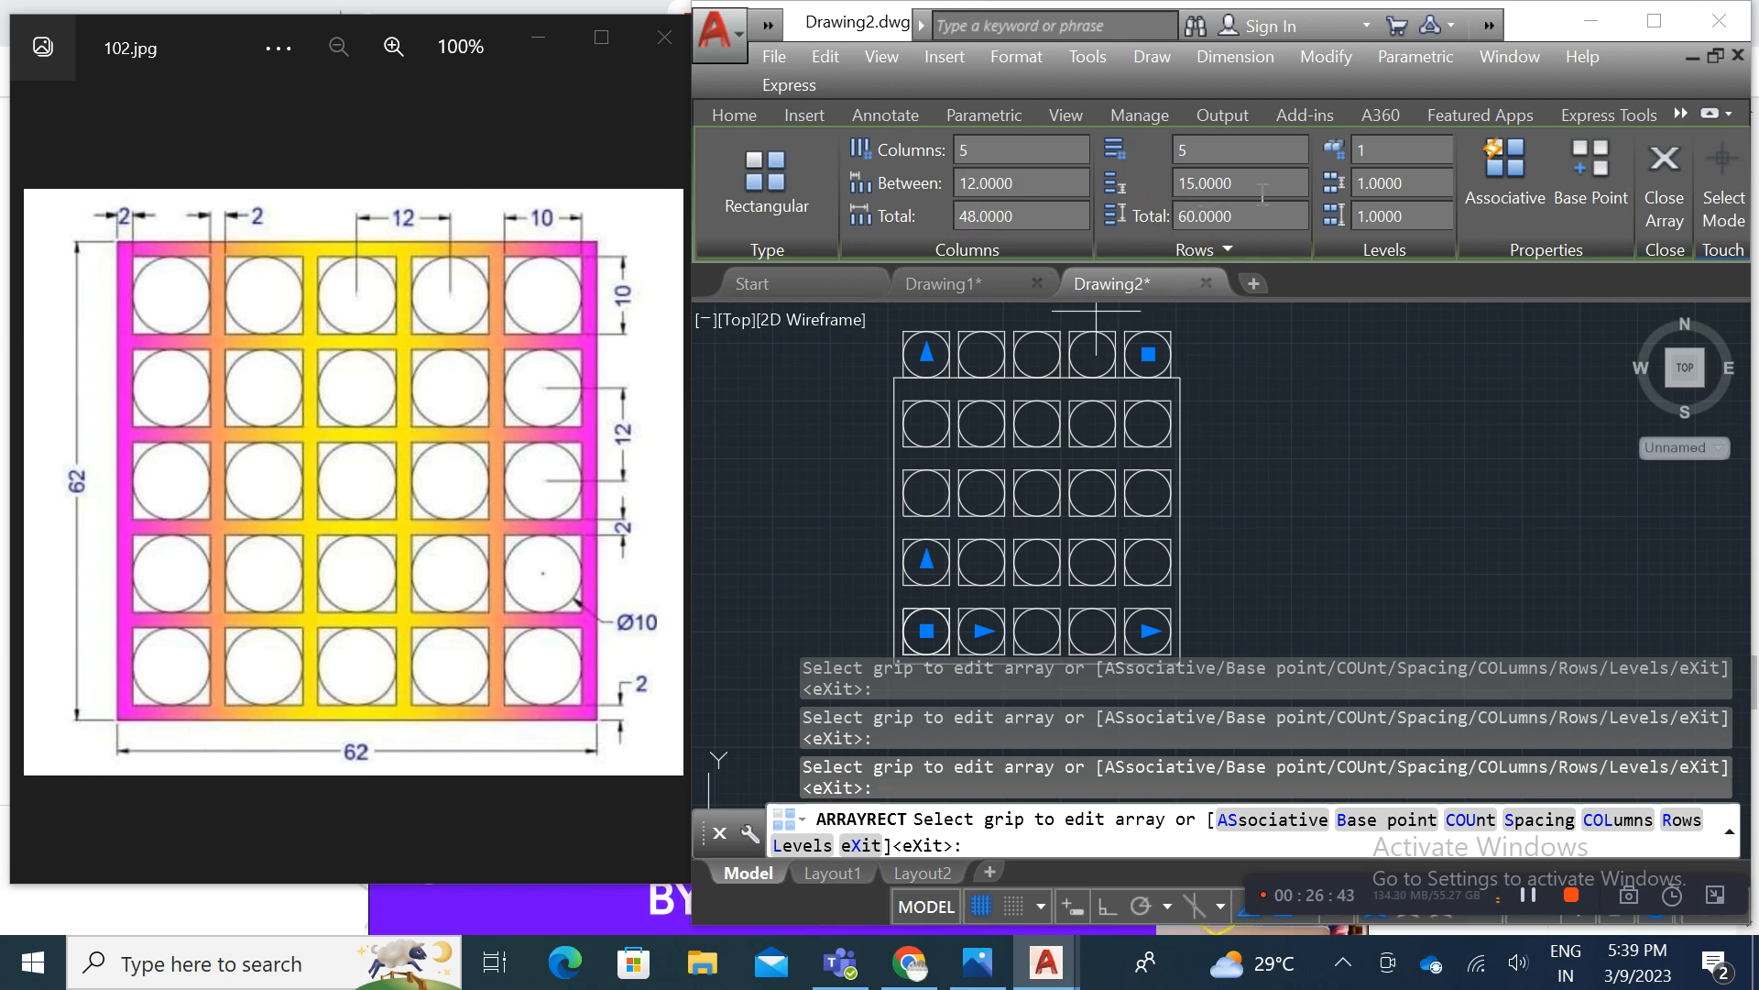
{"action": "type", "text": "12"}
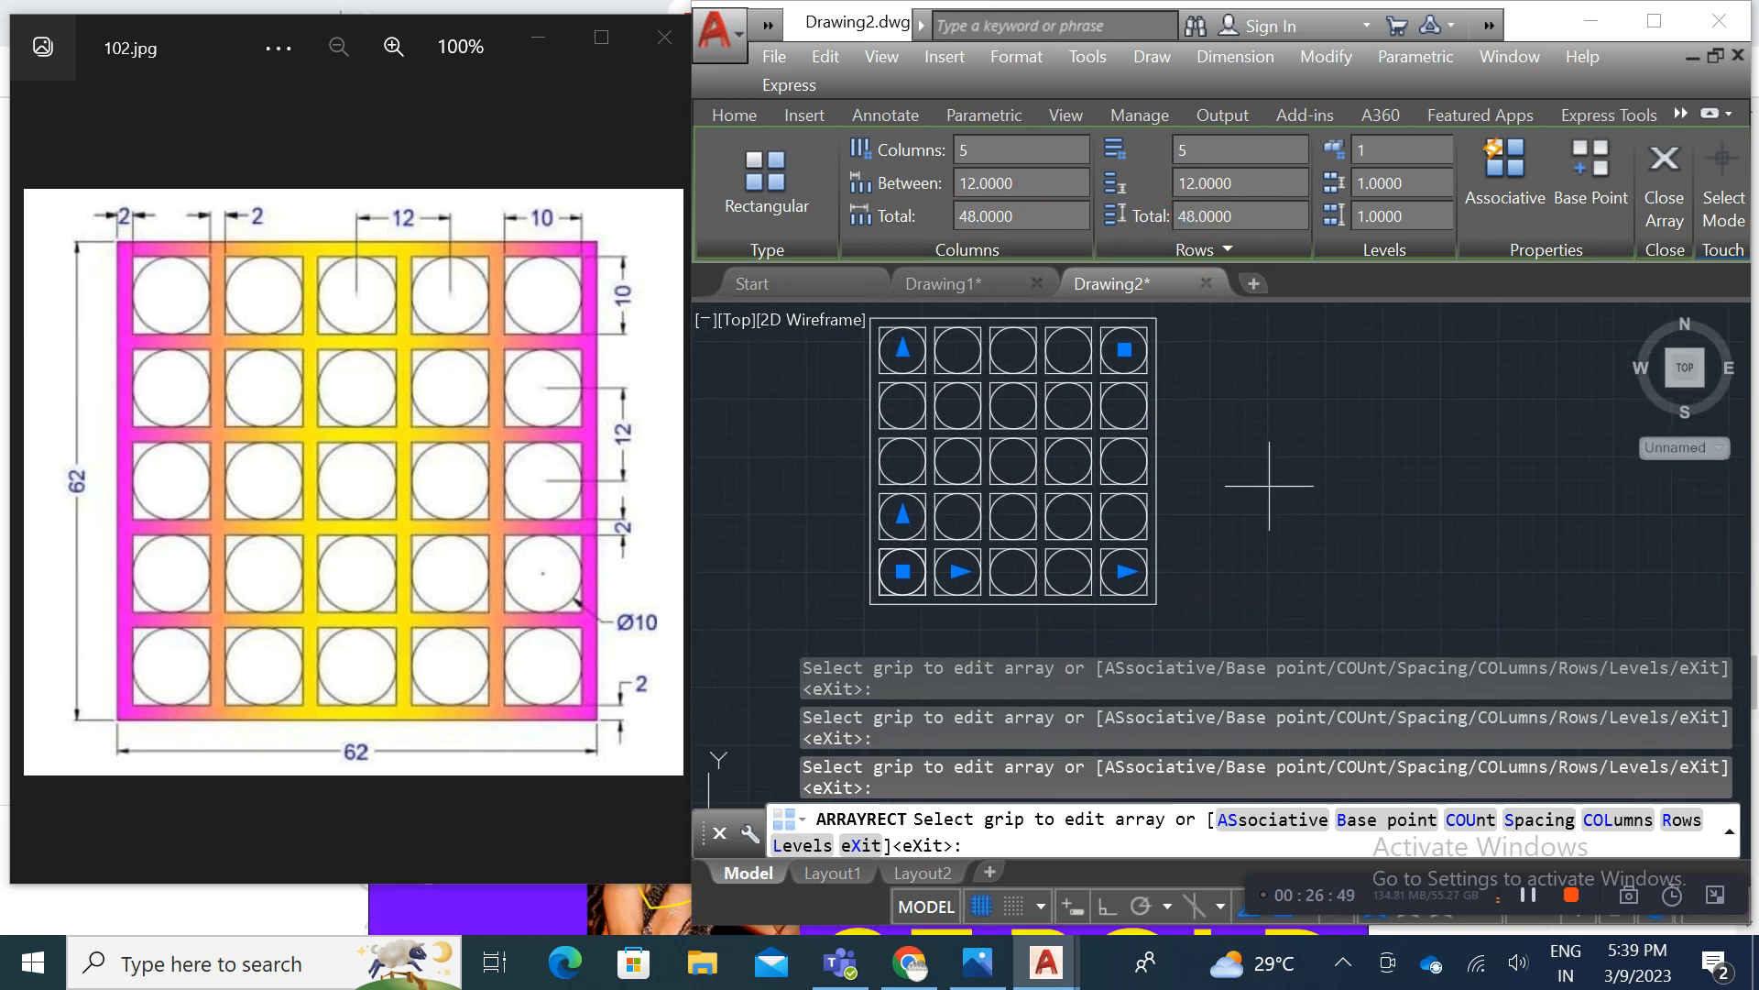
{"action": "key", "text": "Return"}
{"action": "scroll", "coordinate": [1066, 443], "scroll_direction": "up", "scroll_amount": 1}
{"action": "mouse_move", "coordinate": [1067, 443]}
{"action": "middle_mouse_down"}
{"action": "mouse_move", "coordinate": [1115, 486]}
{"action": "mouse_move", "coordinate": [1091, 477]}
{"action": "middle_mouse_up"}
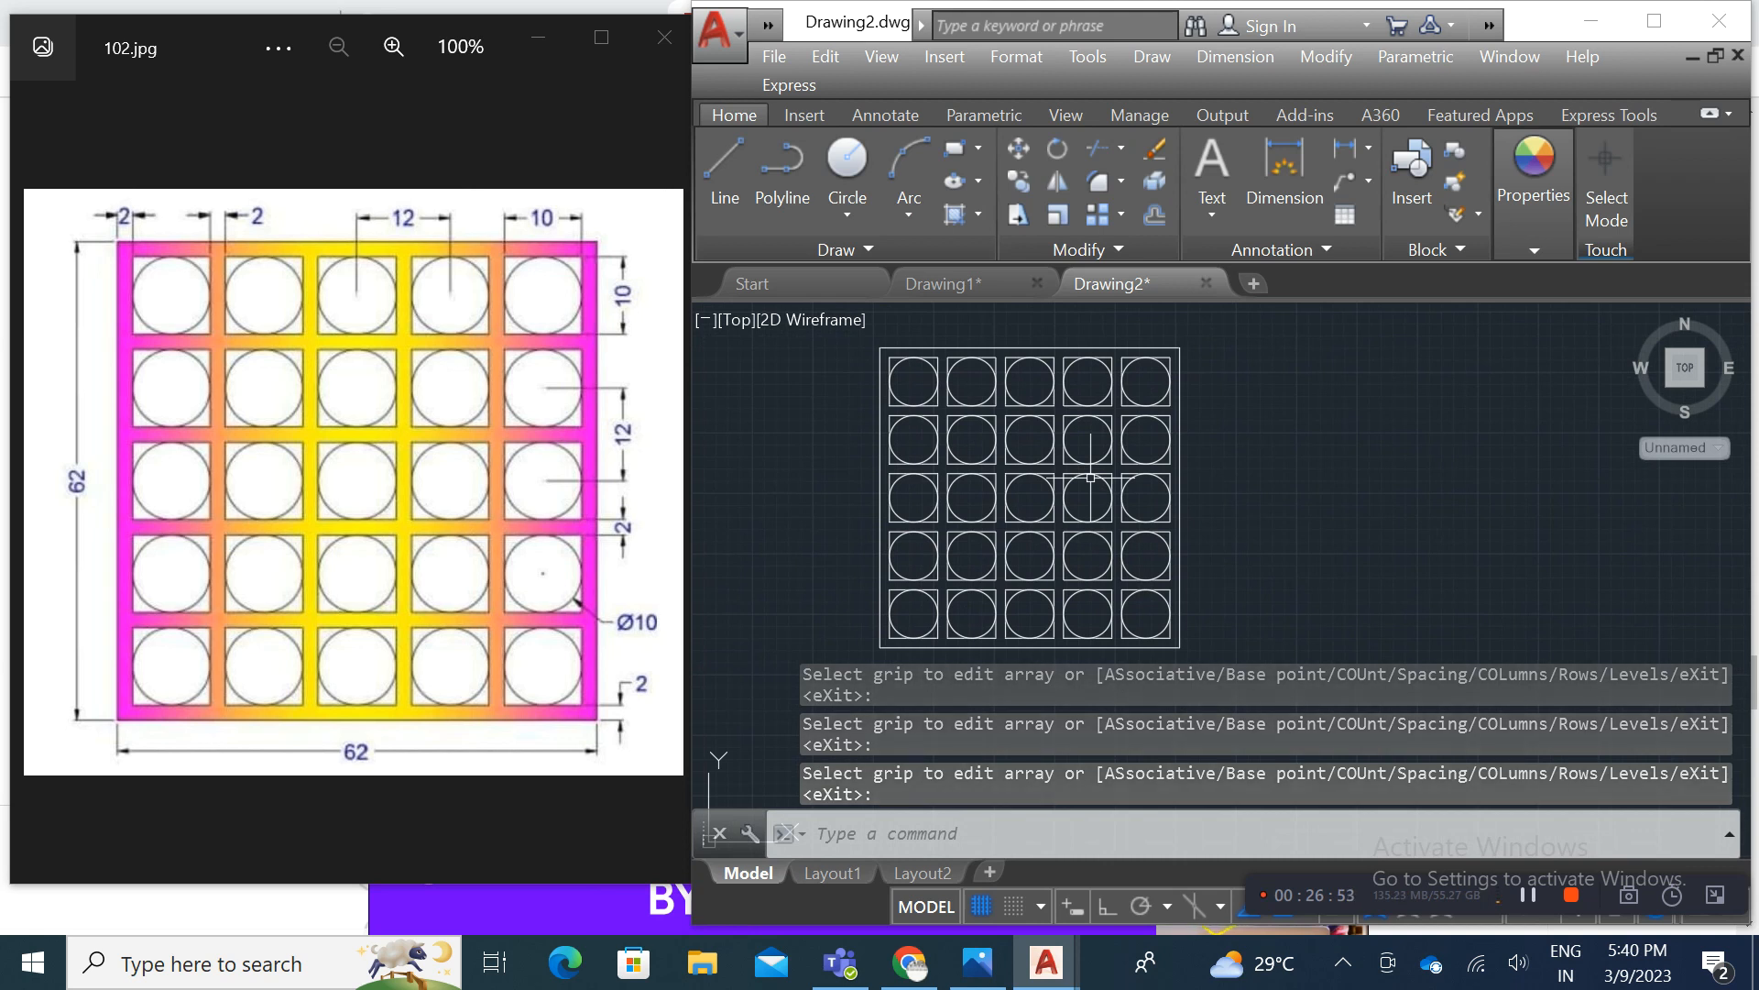
Step: Draw a line sloping up to the right in the empty space beside the grid plate
{"action": "scroll", "coordinate": [964, 462], "scroll_direction": "down", "scroll_amount": 1}
{"action": "scroll", "coordinate": [894, 429], "scroll_direction": "down", "scroll_amount": 1}
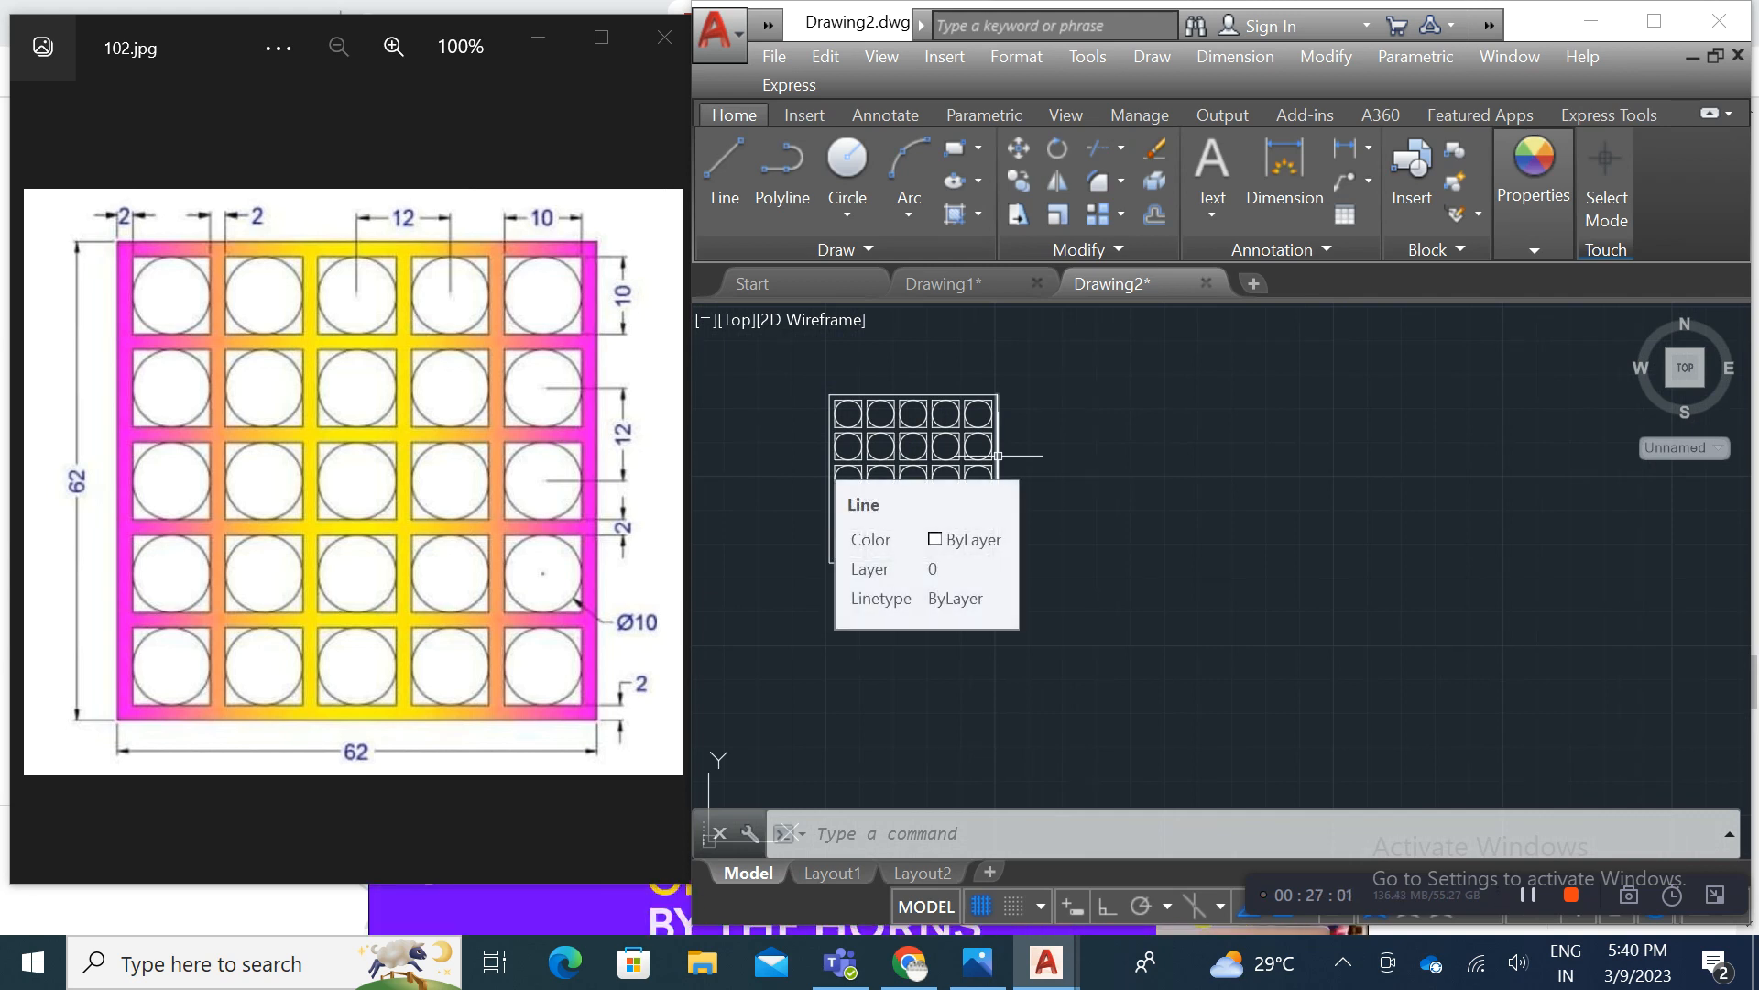
{"action": "scroll", "coordinate": [1096, 456], "scroll_direction": "up", "scroll_amount": 1}
{"action": "mouse_move", "coordinate": [1100, 466]}
{"action": "middle_mouse_down"}
{"action": "mouse_move", "coordinate": [1162, 513]}
{"action": "mouse_move", "coordinate": [1053, 504]}
{"action": "middle_mouse_up"}
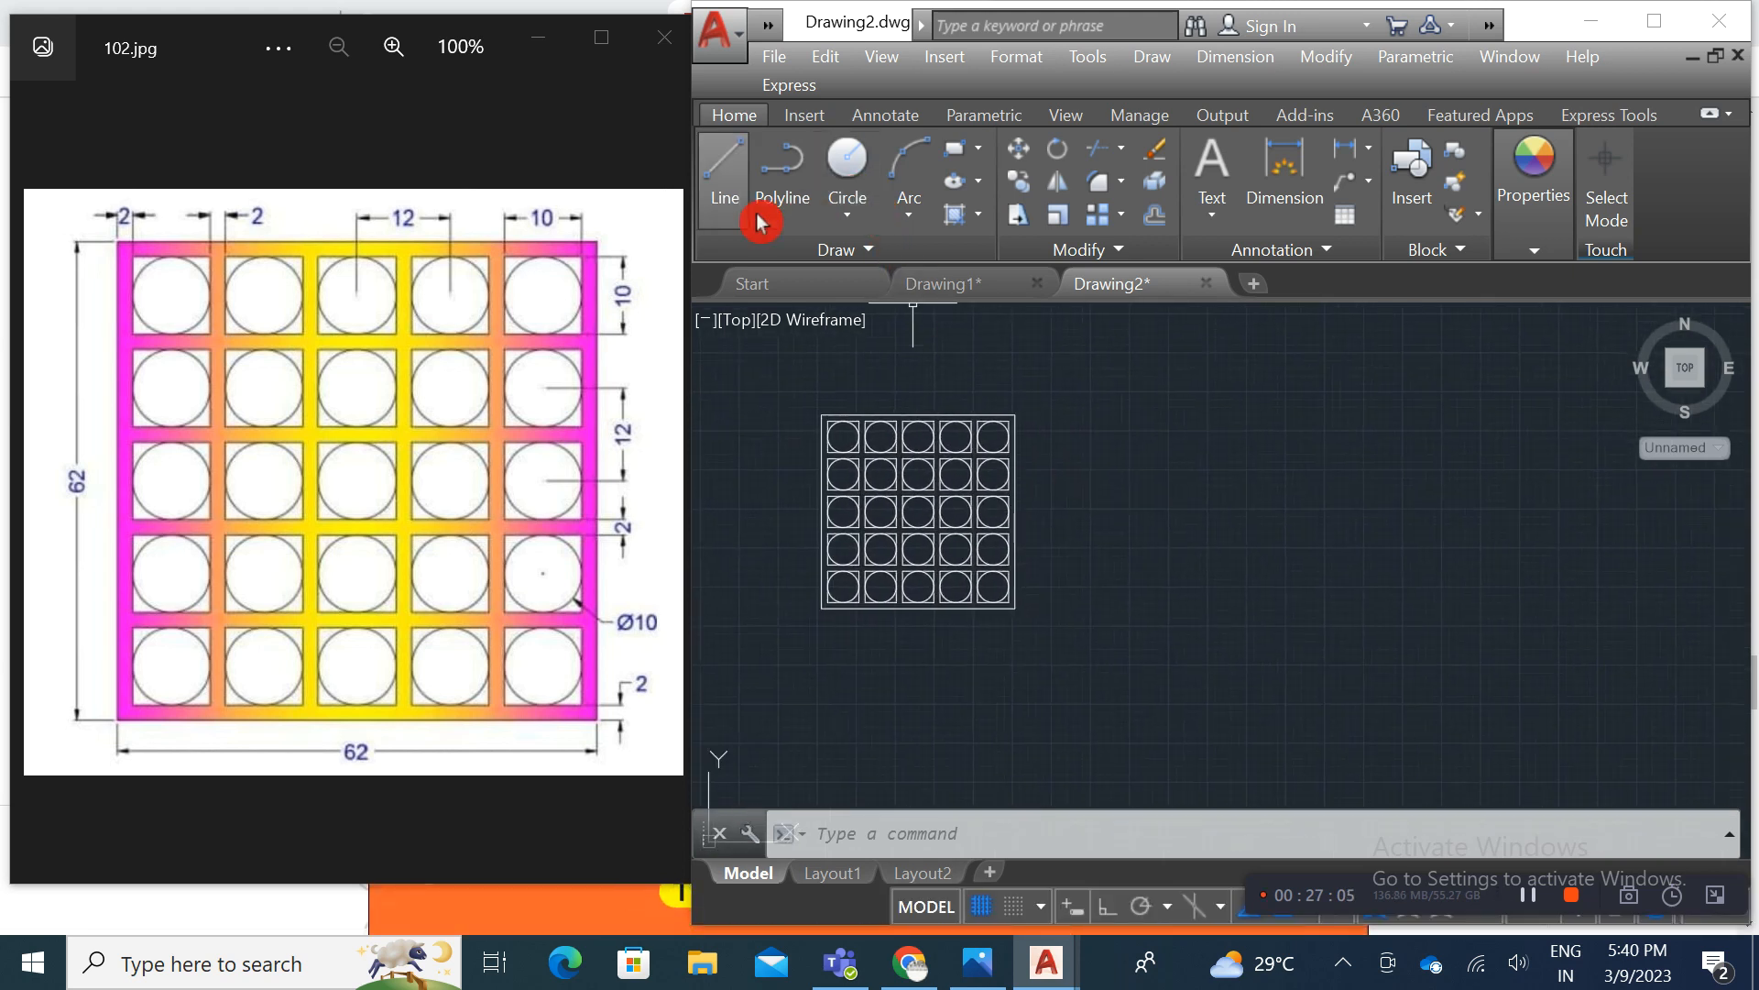
{"action": "left_click", "coordinate": [921, 189]}
{"action": "middle_click_drag", "start_coordinate": [1248, 650], "coordinate": [1142, 629]}
{"action": "left_click", "coordinate": [725, 169]}
{"action": "middle_click_drag", "start_coordinate": [1460, 732], "coordinate": [1031, 653]}
{"action": "left_click", "coordinate": [1022, 654]}
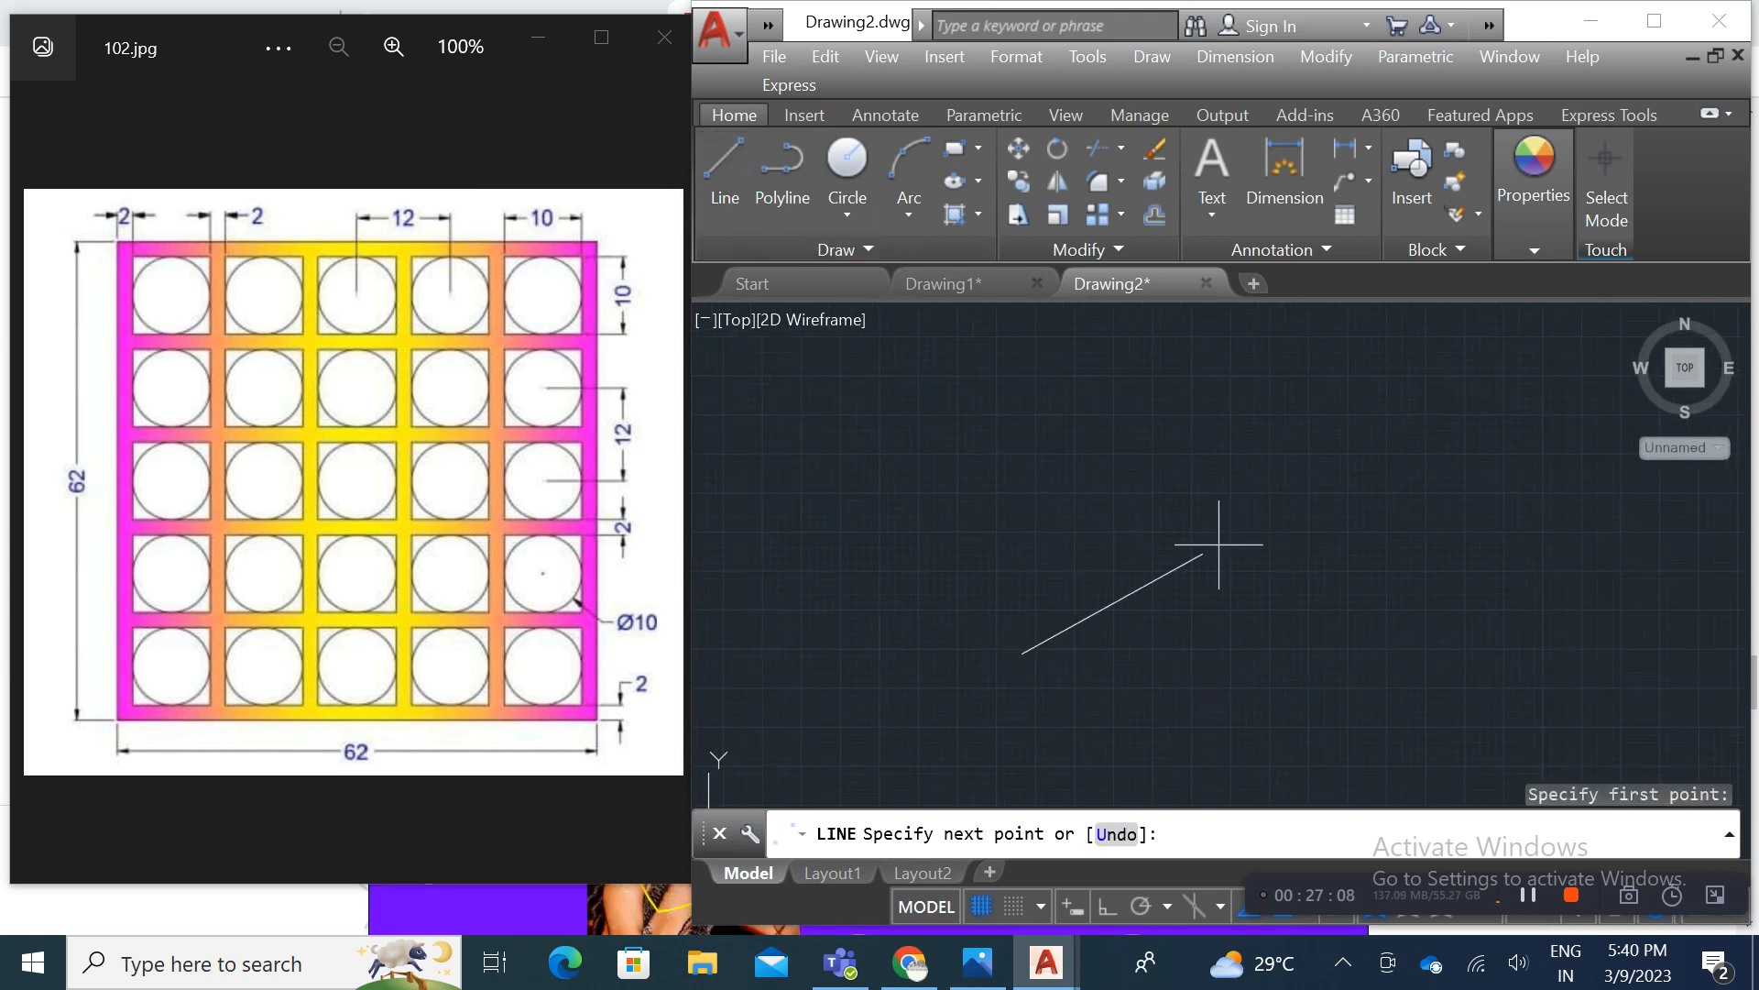
{"action": "left_click", "coordinate": [1513, 383]}
{"action": "key", "text": "Return"}
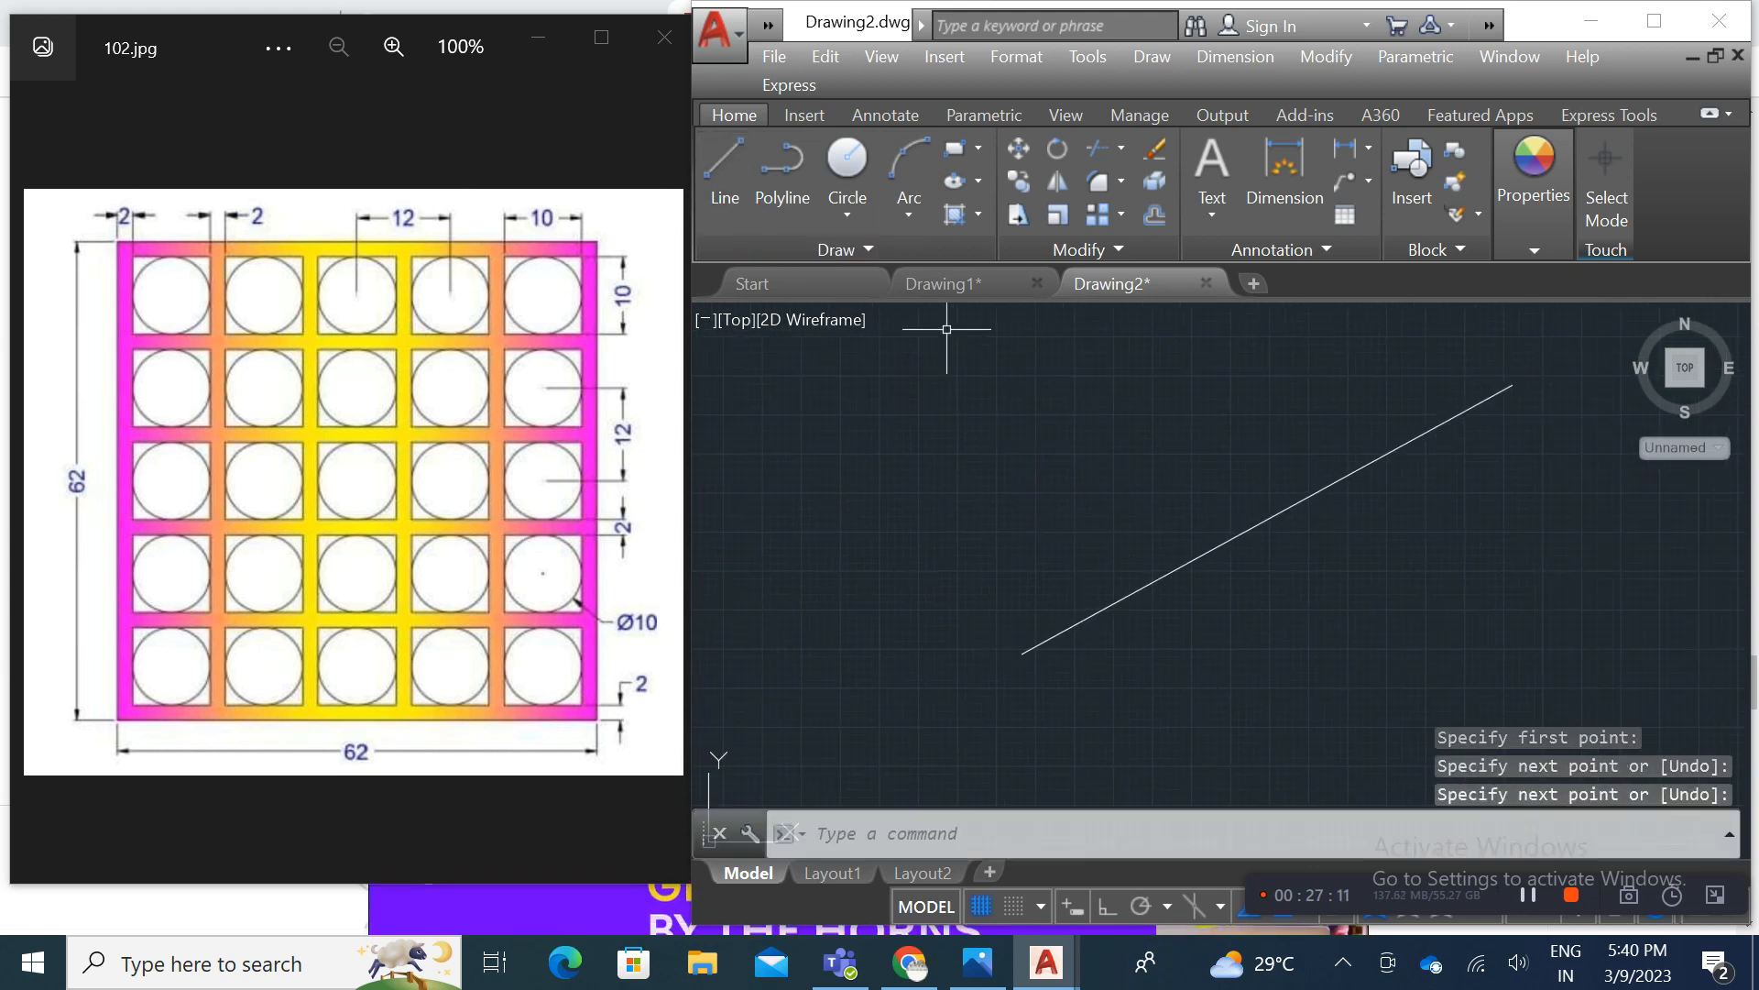
Step: Draw a small upright rectangle whose lower-right corner sits on the sloping line's lower end
{"action": "left_click", "coordinate": [955, 148]}
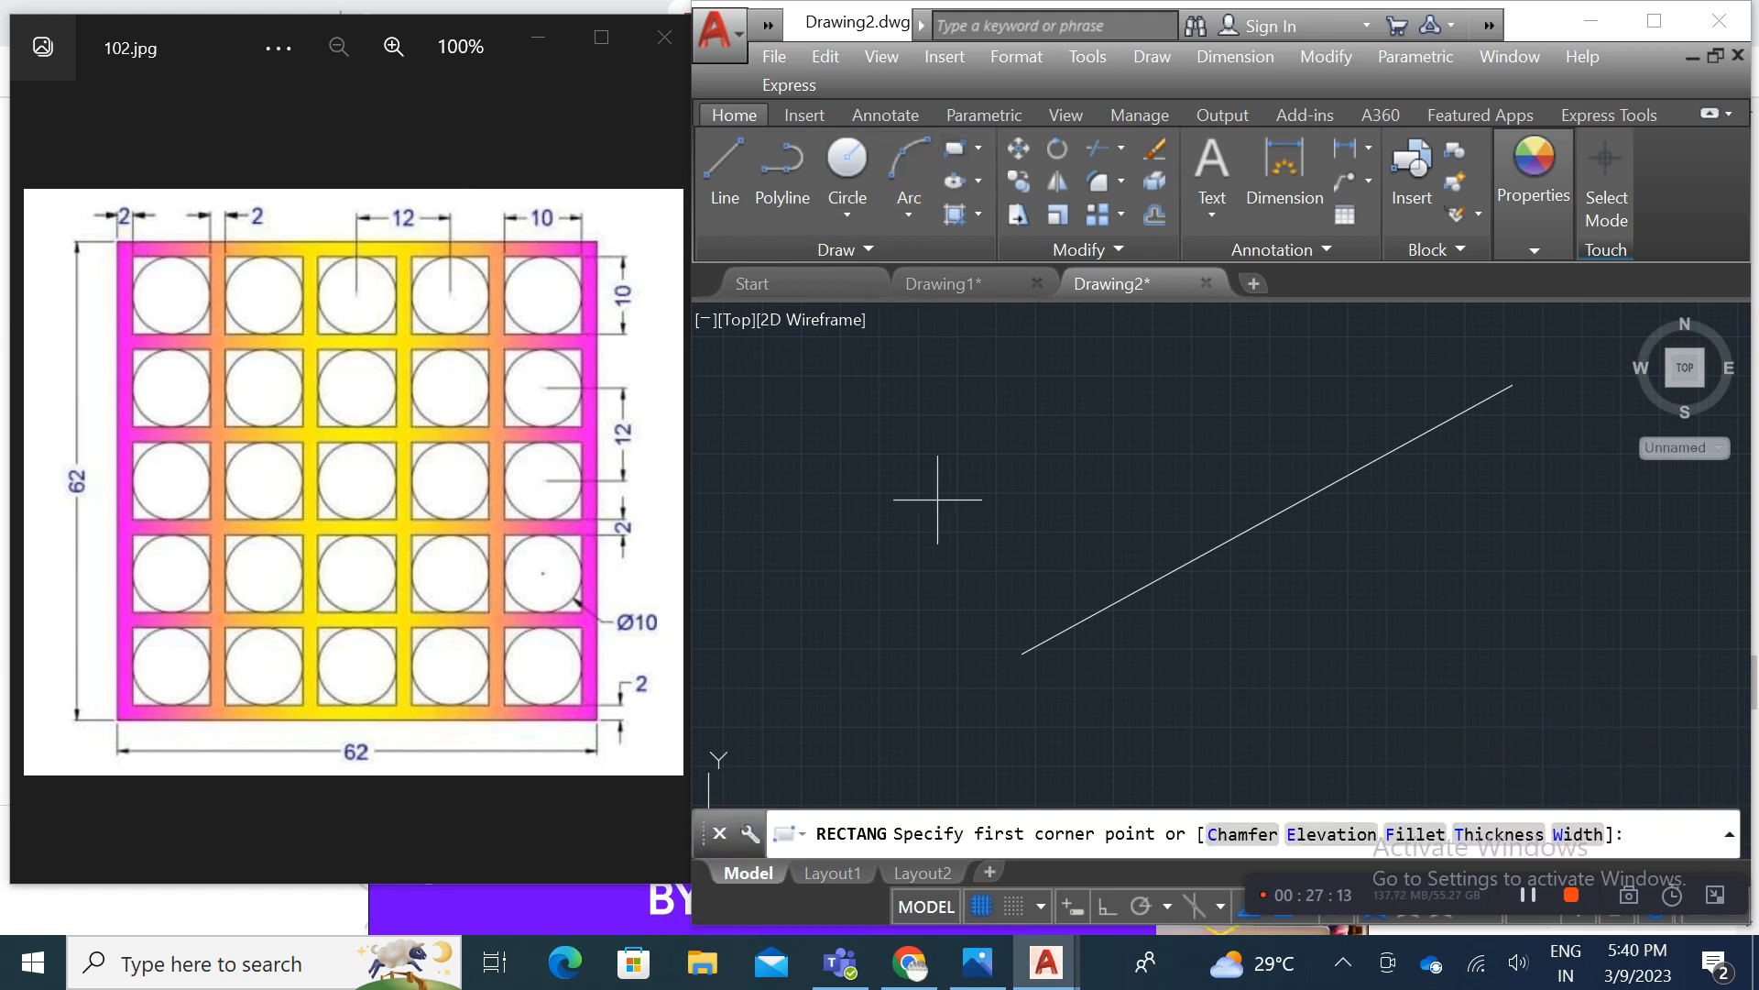
{"action": "left_click", "coordinate": [995, 599]}
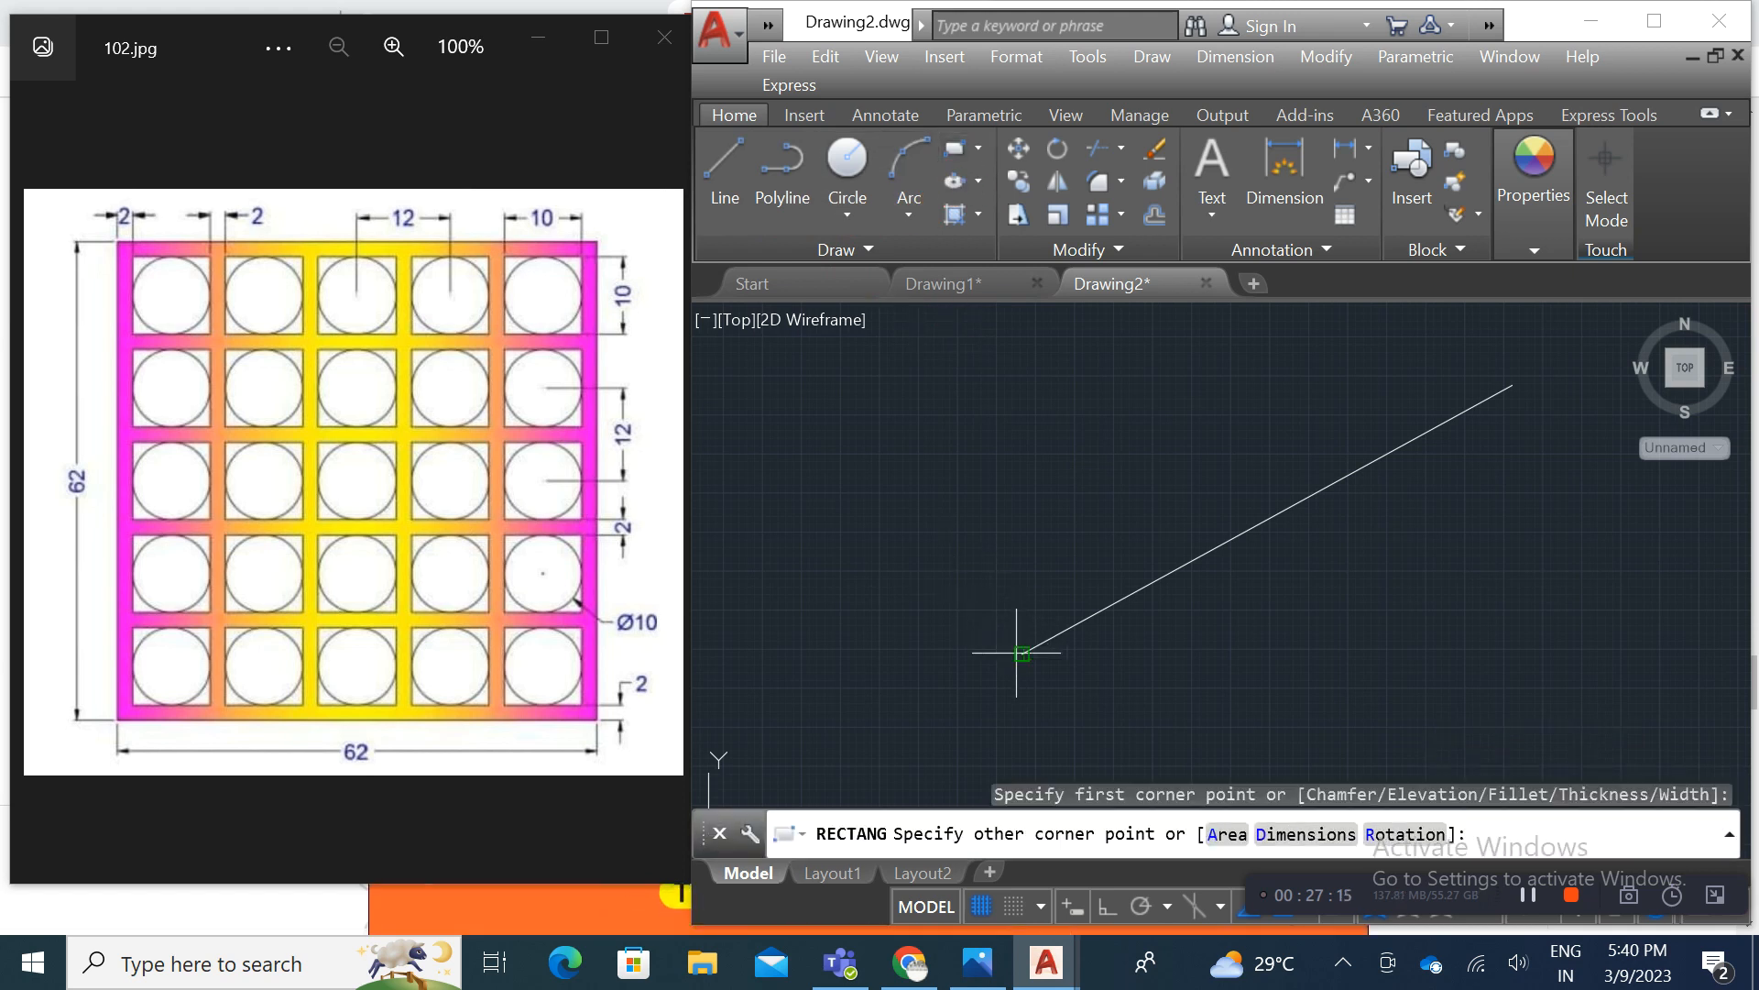
{"action": "left_click", "coordinate": [1022, 654]}
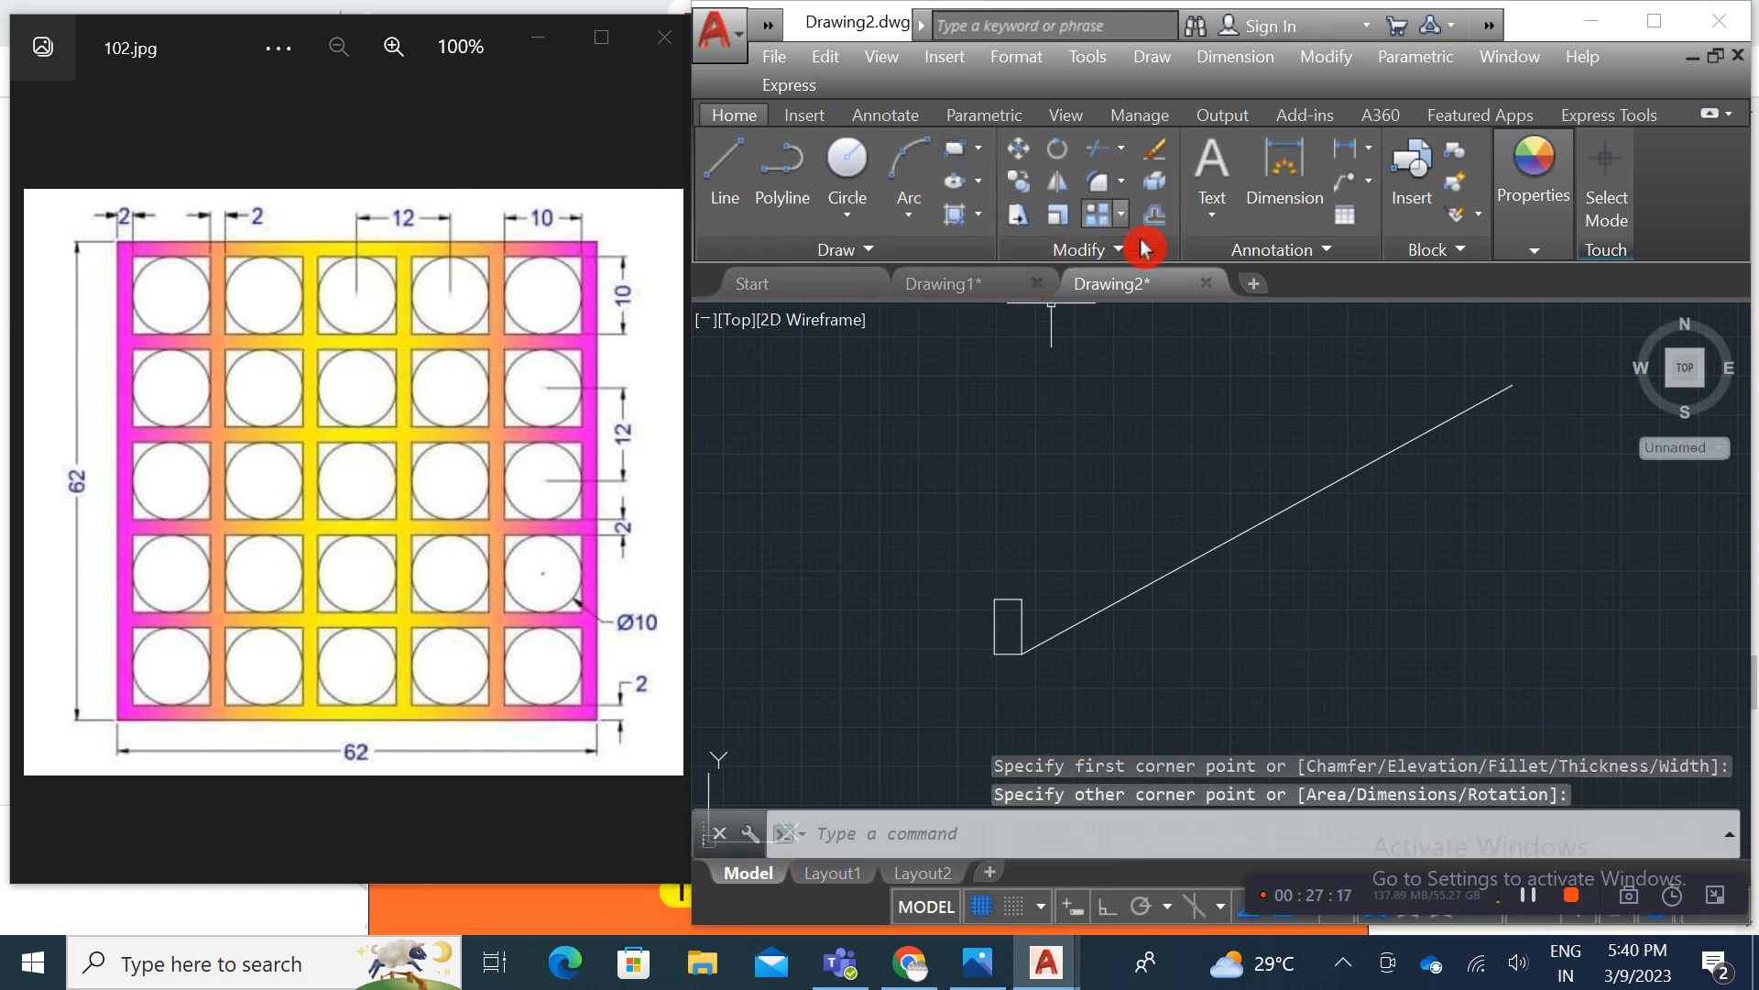
Step: Start a path array of the small rectangle using the sloping line as the path curve
{"action": "left_click", "coordinate": [1121, 215]}
{"action": "left_click", "coordinate": [1100, 341]}
{"action": "left_click", "coordinate": [1038, 556]}
{"action": "left_click", "coordinate": [975, 629]}
{"action": "key", "text": "Return"}
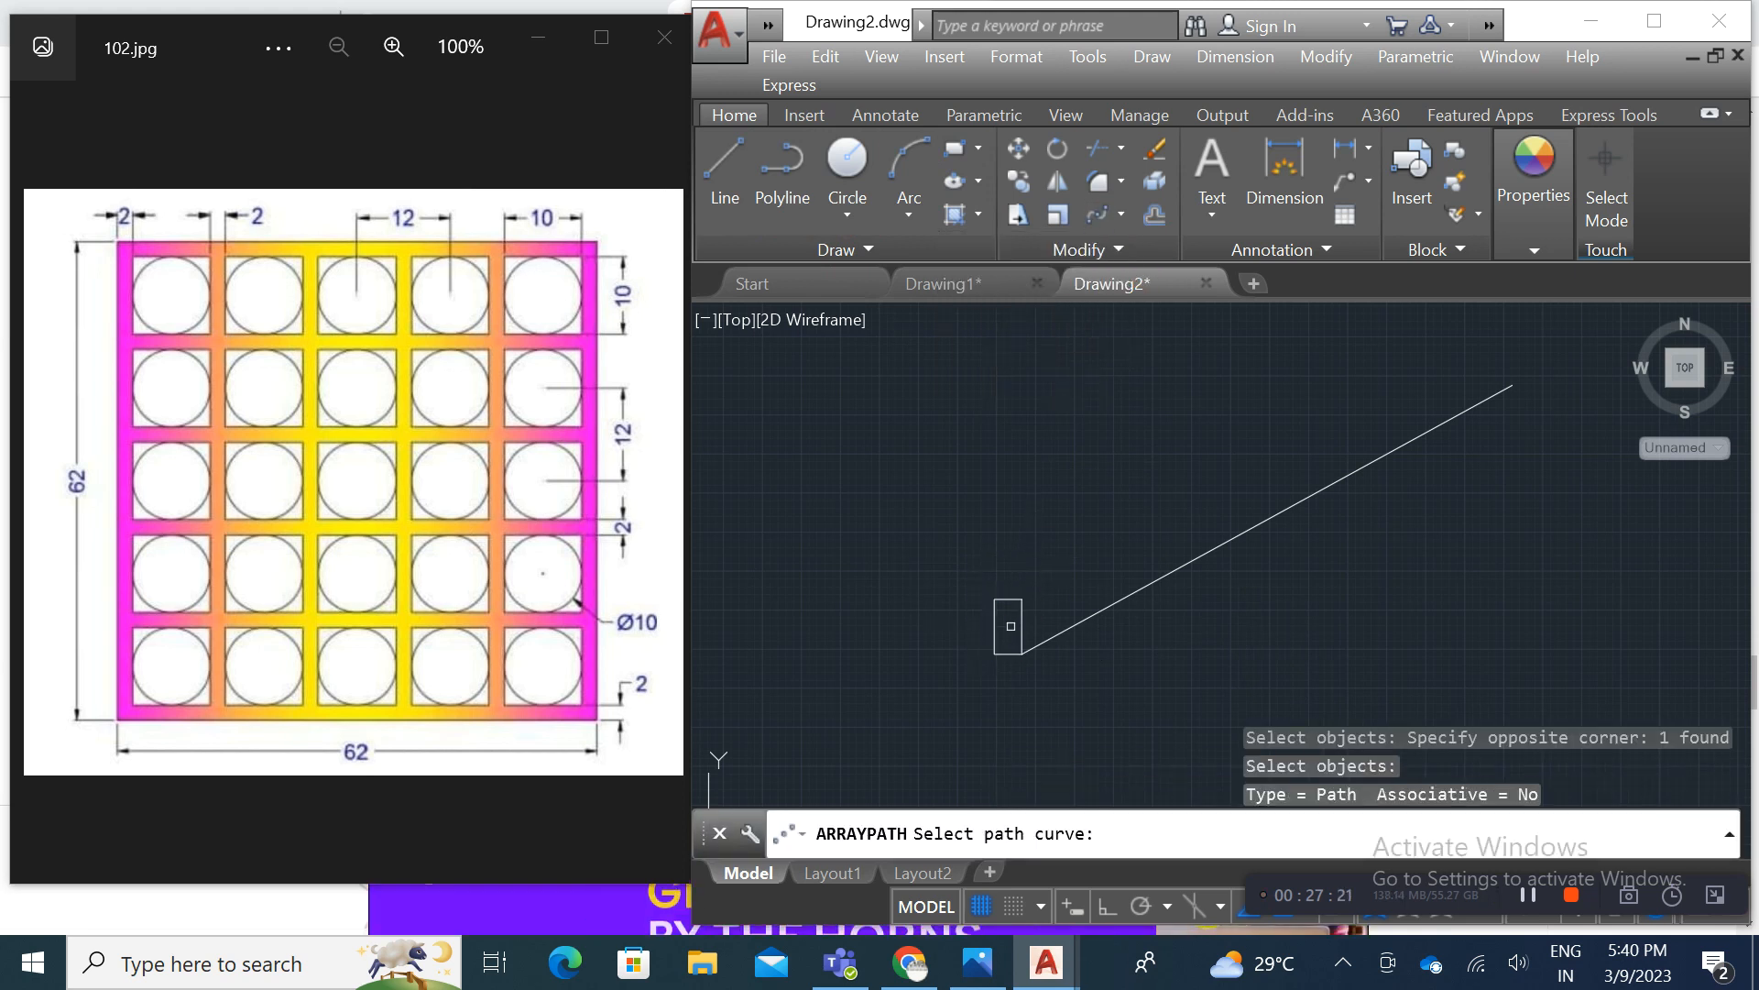
{"action": "left_click", "coordinate": [1066, 627]}
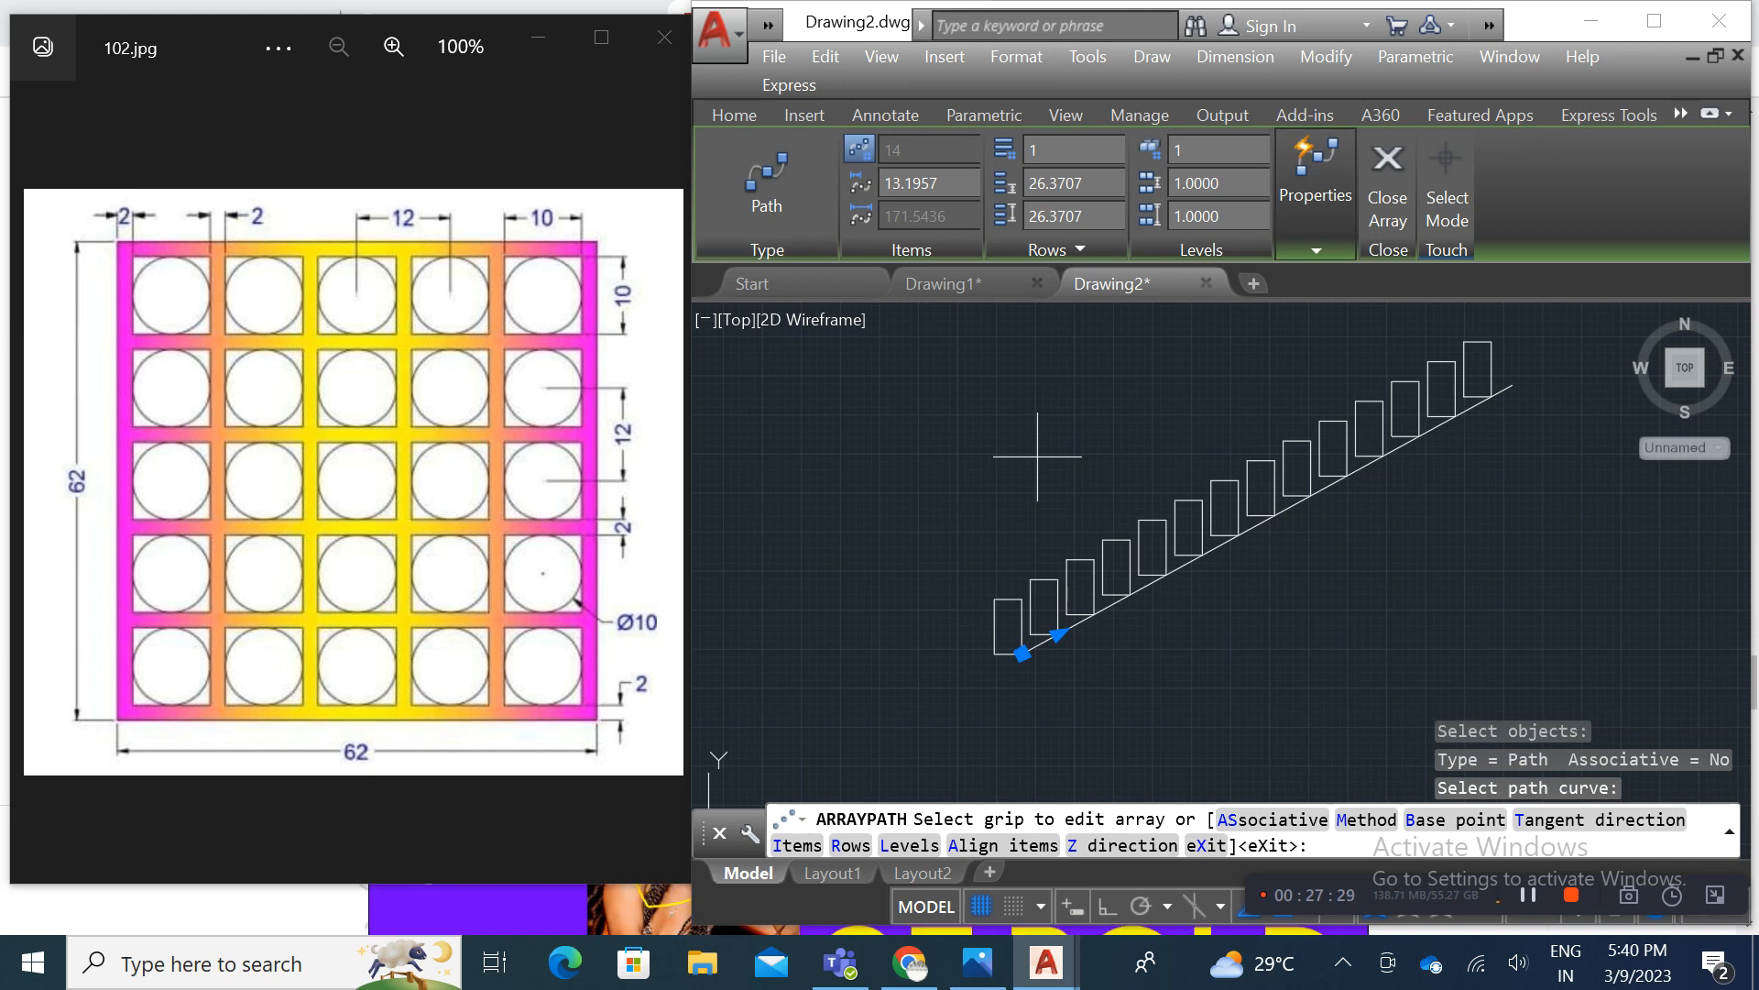
Step: Set the path array to 5 items spaced 20 apart along the line and finish it
{"action": "left_click", "coordinate": [935, 176]}
{"action": "left_click", "coordinate": [798, 845]}
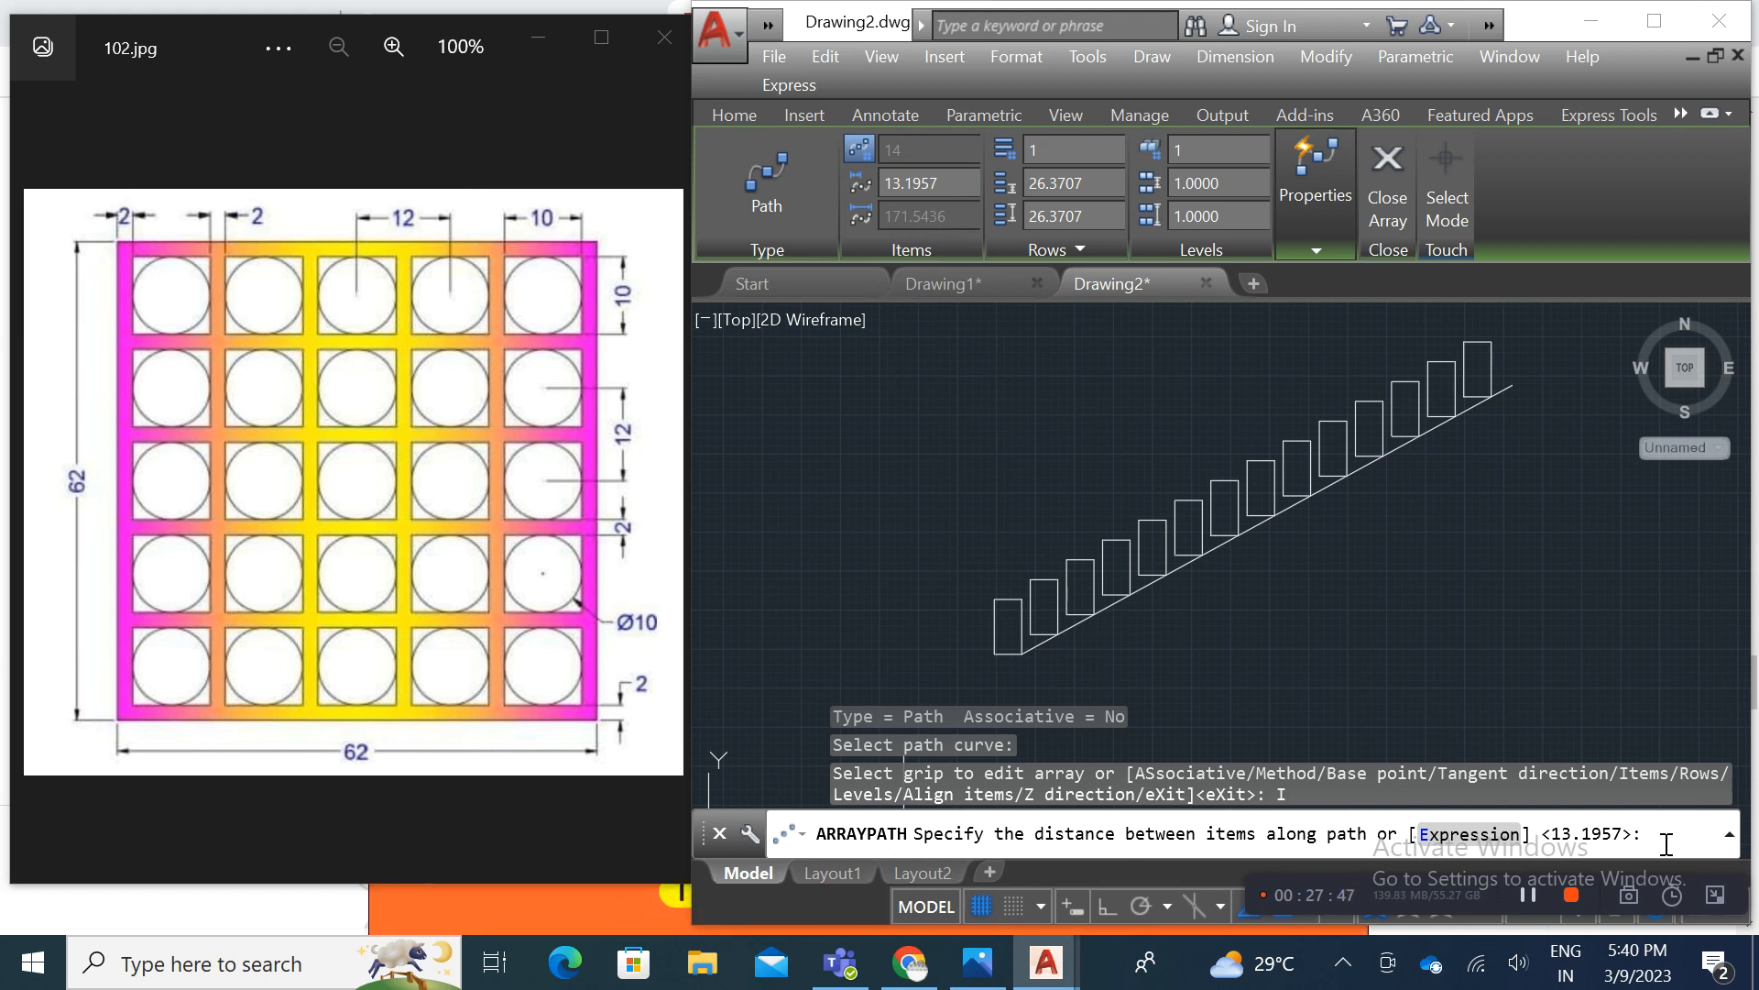
{"action": "type", "text": "20"}
{"action": "key", "text": "Return"}
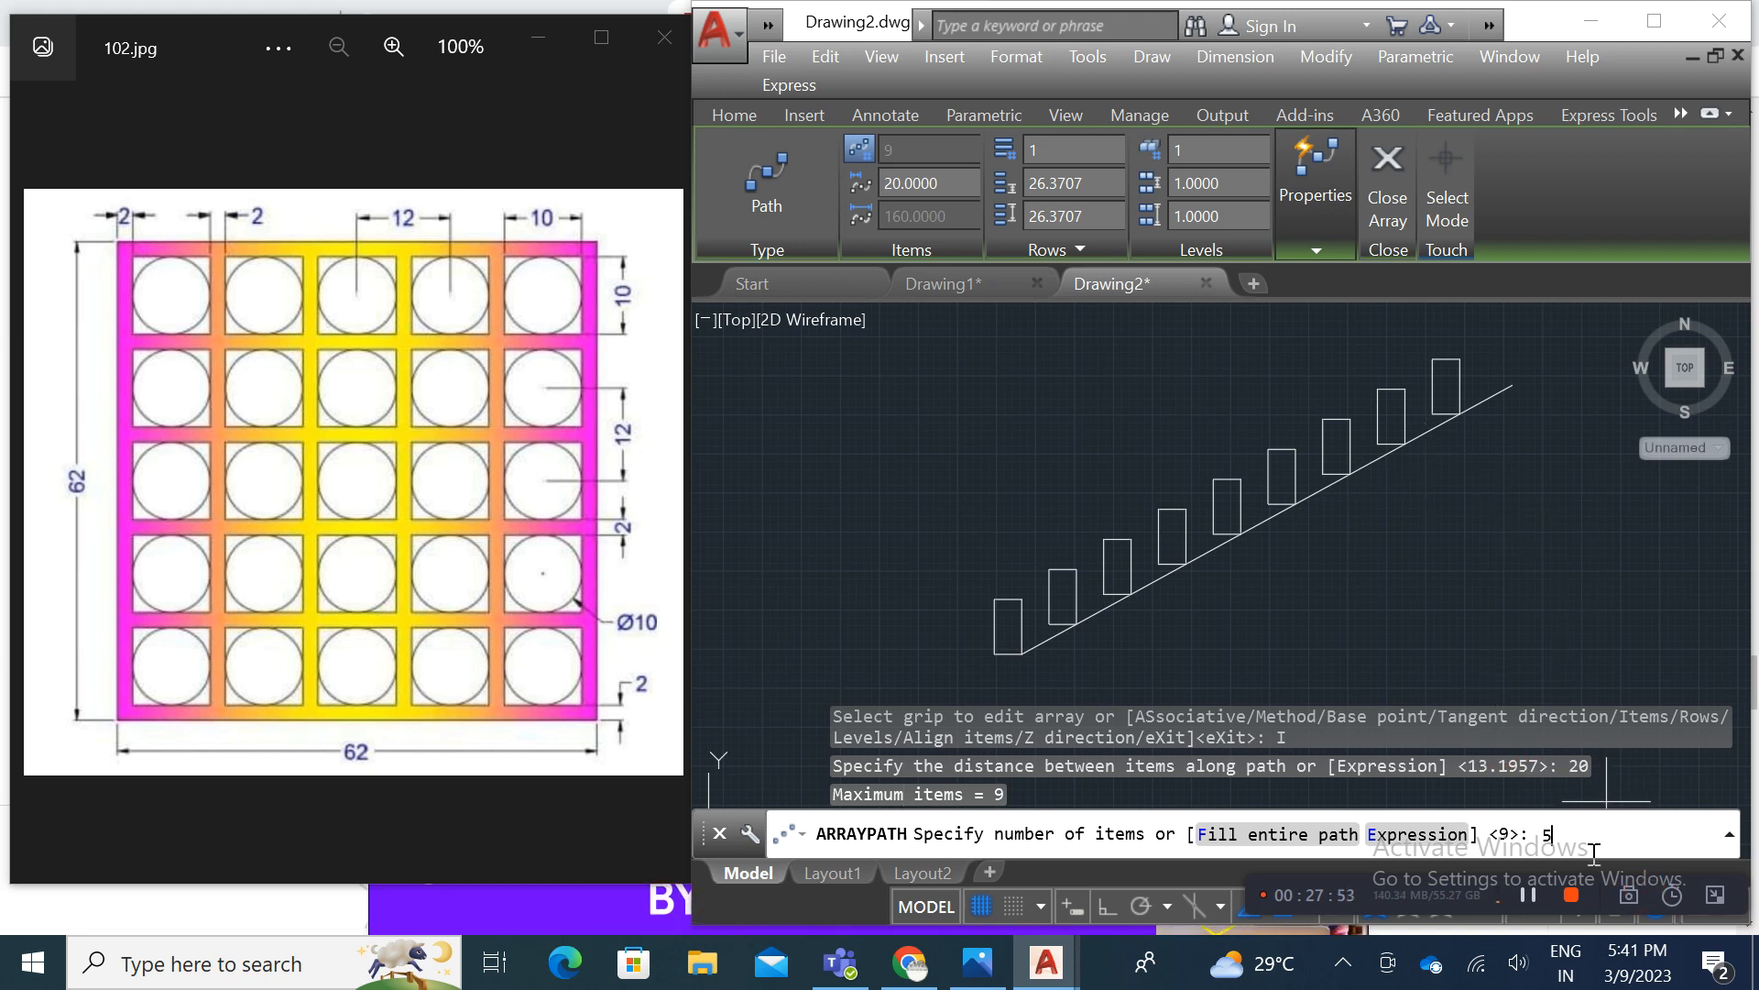
{"action": "type", "text": "5"}
{"action": "key", "text": "Return"}
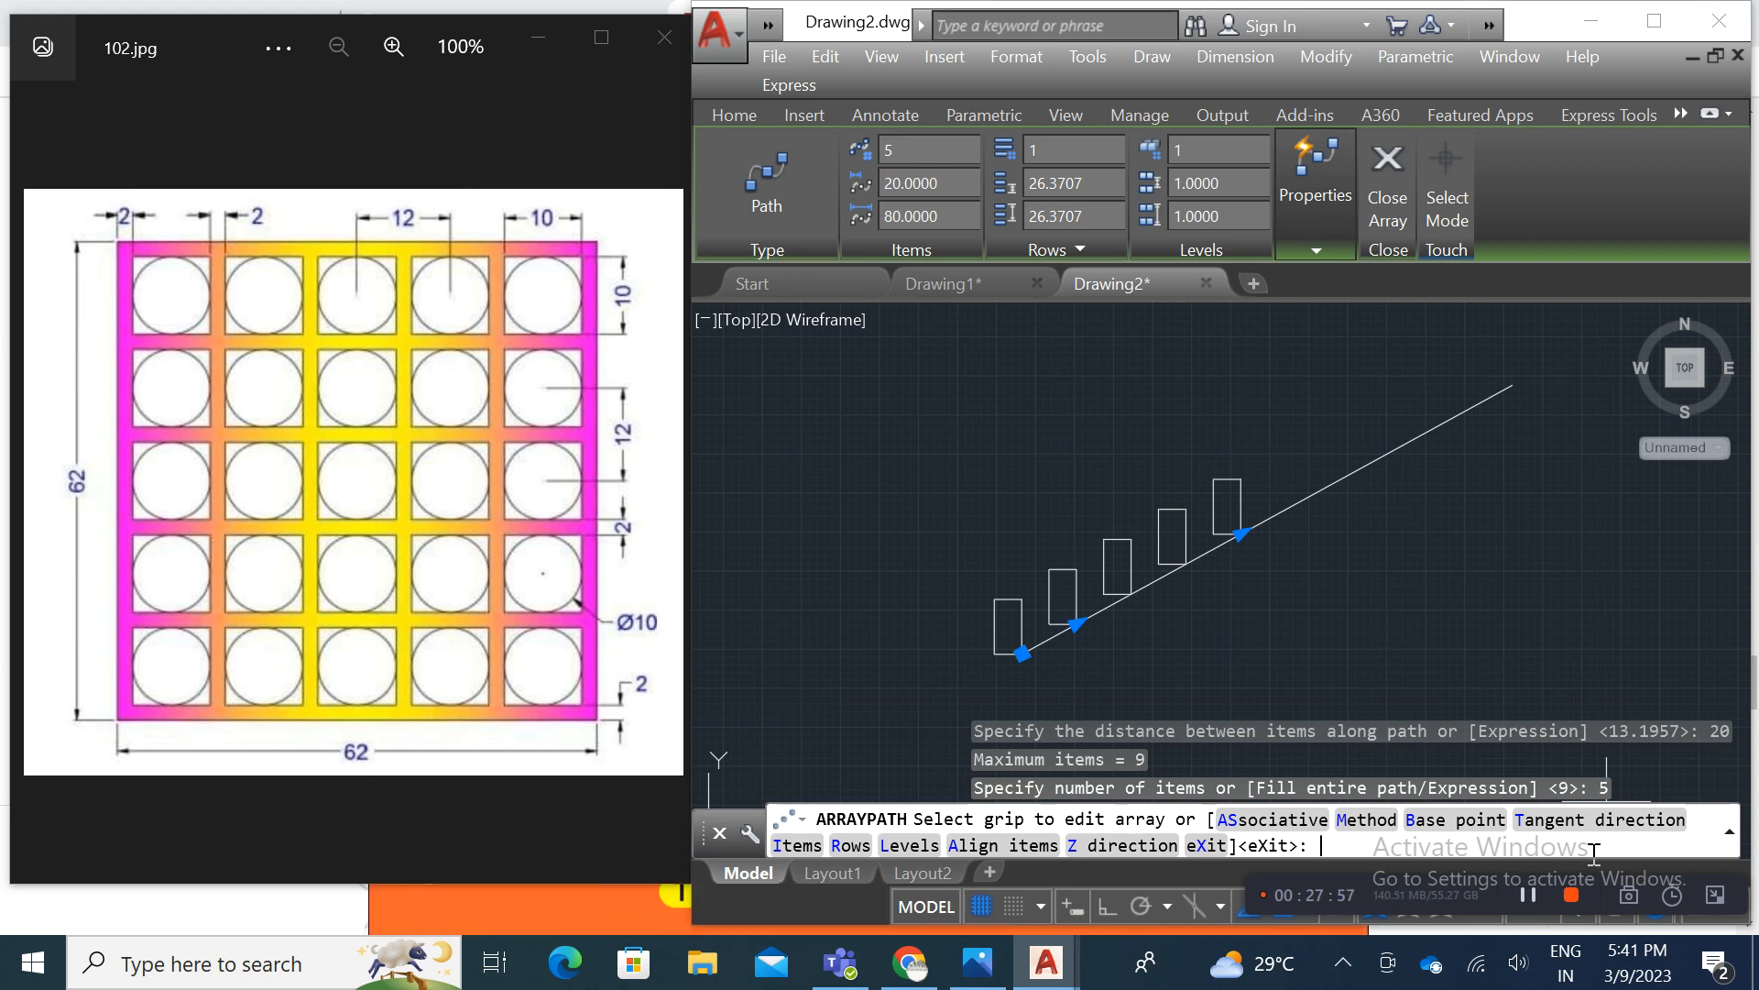
{"action": "key", "text": "Escape"}
Step: Add a horizontal linear dimension below the plate between the lower-left corners of the first two squares in the bottom row
{"action": "middle_click_drag", "start_coordinate": [1144, 587], "coordinate": [1544, 529]}
{"action": "scroll", "coordinate": [1222, 499], "scroll_direction": "down", "scroll_amount": 1}
{"action": "scroll", "coordinate": [1006, 456], "scroll_direction": "up", "scroll_amount": 3}
{"action": "mouse_move", "coordinate": [953, 396]}
{"action": "middle_mouse_down"}
{"action": "mouse_move", "coordinate": [942, 584]}
{"action": "mouse_move", "coordinate": [944, 548]}
{"action": "middle_mouse_up"}
{"action": "left_click", "coordinate": [1121, 147]}
{"action": "left_click", "coordinate": [1119, 209]}
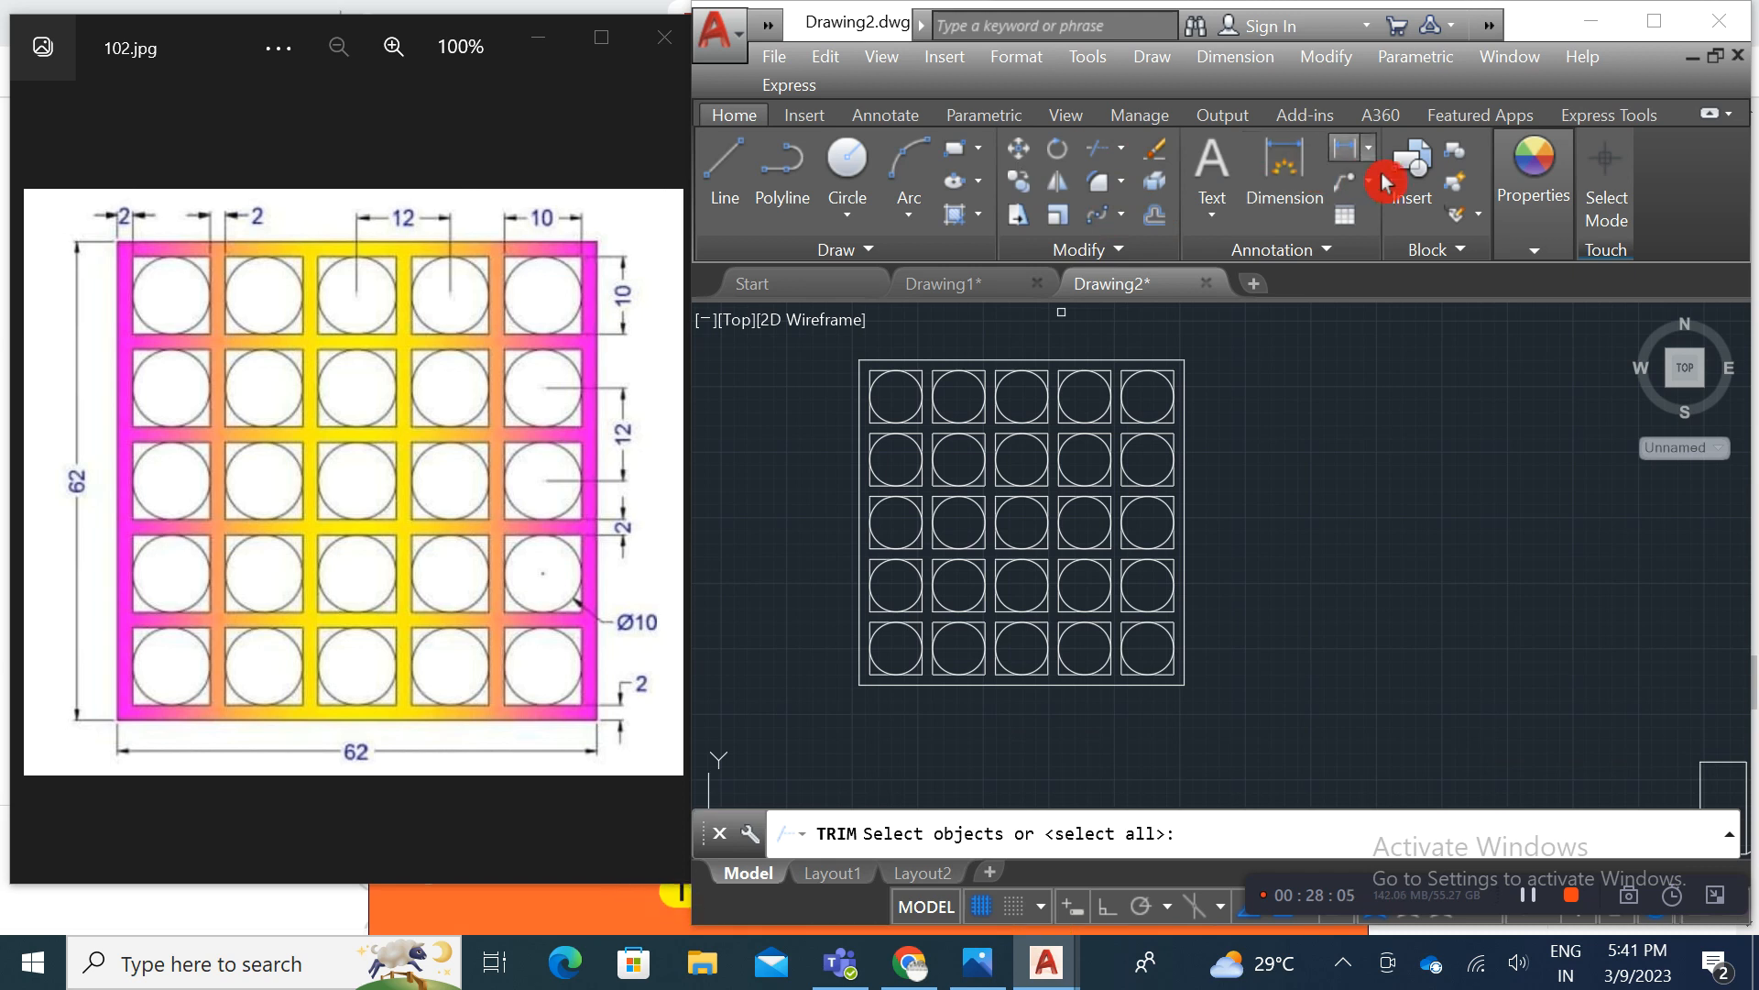
{"action": "left_click", "coordinate": [1368, 149]}
{"action": "left_click", "coordinate": [1347, 184]}
{"action": "scroll", "coordinate": [935, 720], "scroll_direction": "up", "scroll_amount": 2}
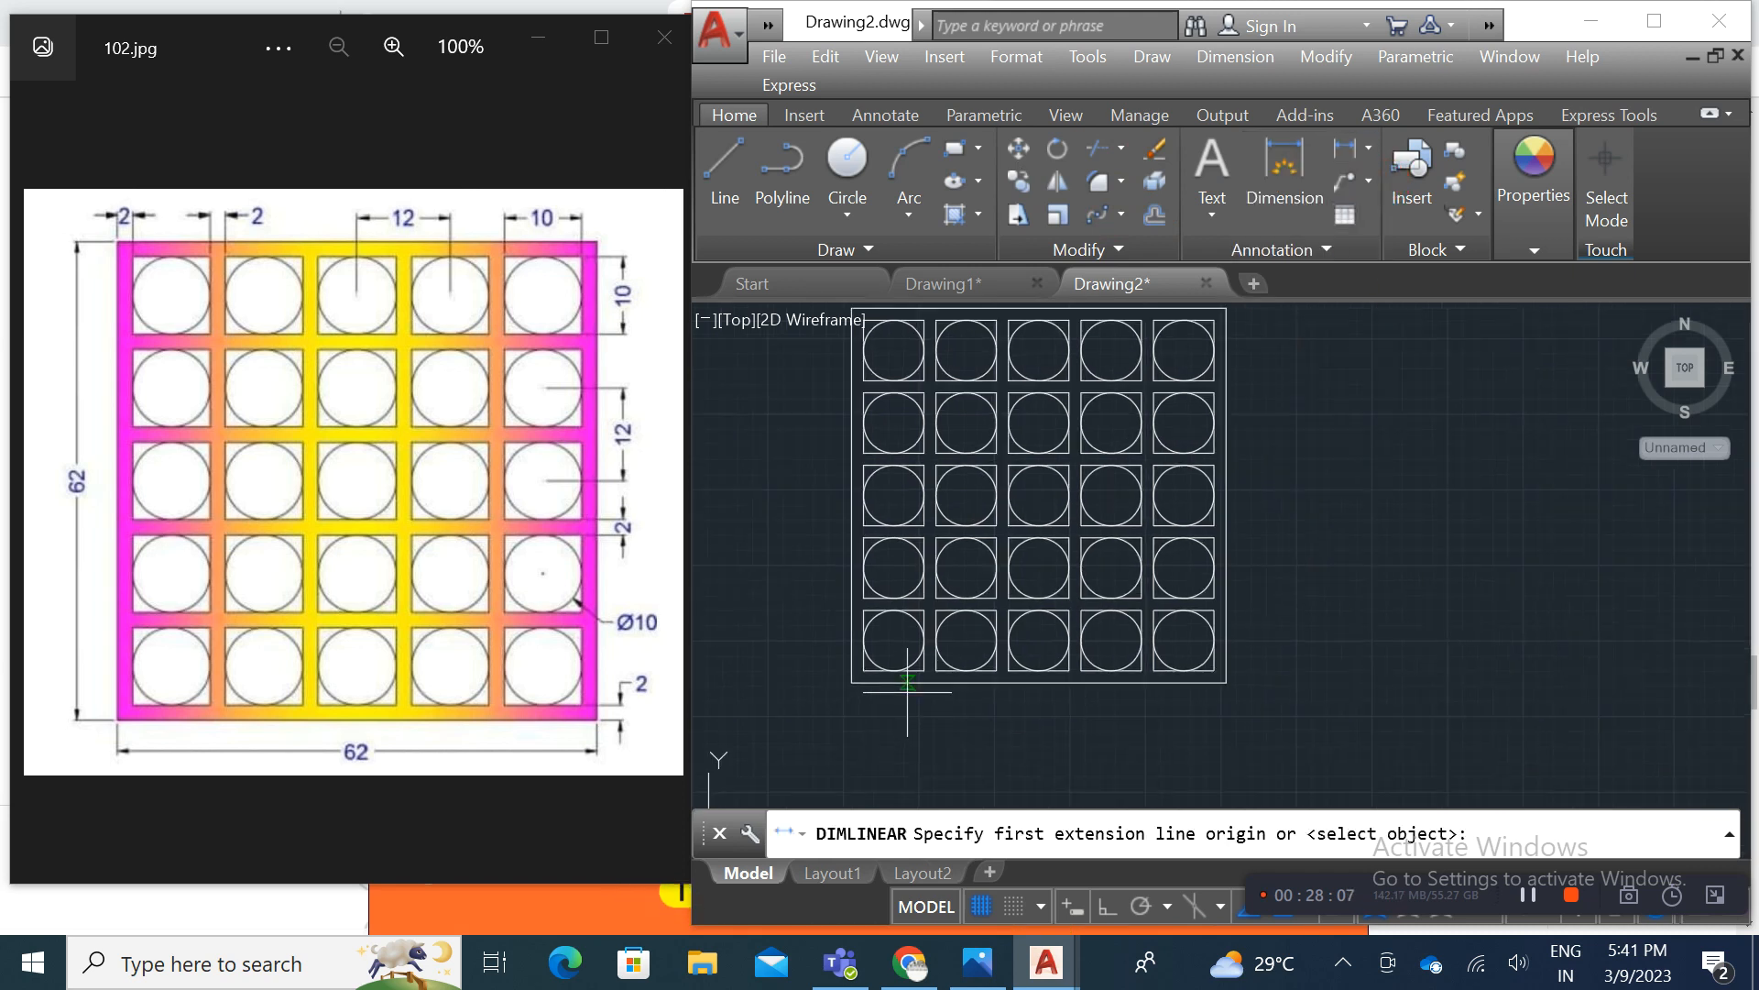
{"action": "left_click", "coordinate": [851, 668]}
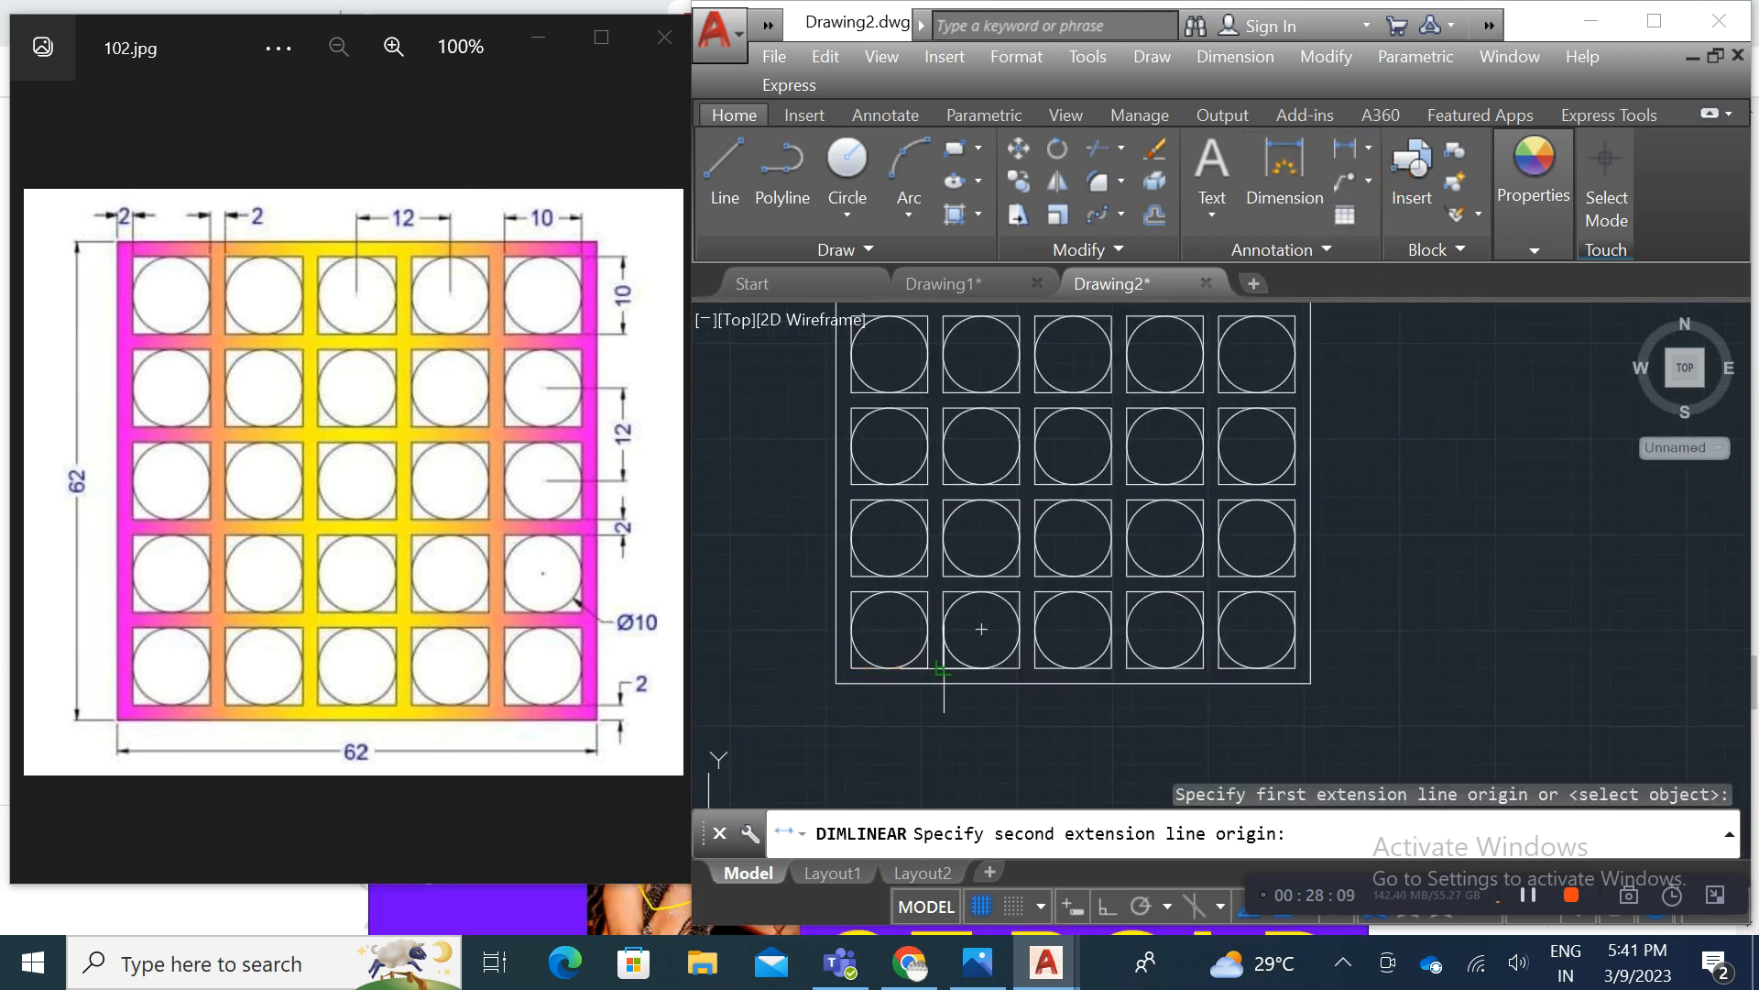
{"action": "left_click", "coordinate": [981, 667]}
{"action": "left_click", "coordinate": [999, 705]}
{"action": "middle_click_drag", "start_coordinate": [1019, 726], "coordinate": [982, 731]}
Step: Add a vertical linear dimension outside the plate's right edge between the lower-right corners of the two lowest squares
{"action": "key", "text": "Return"}
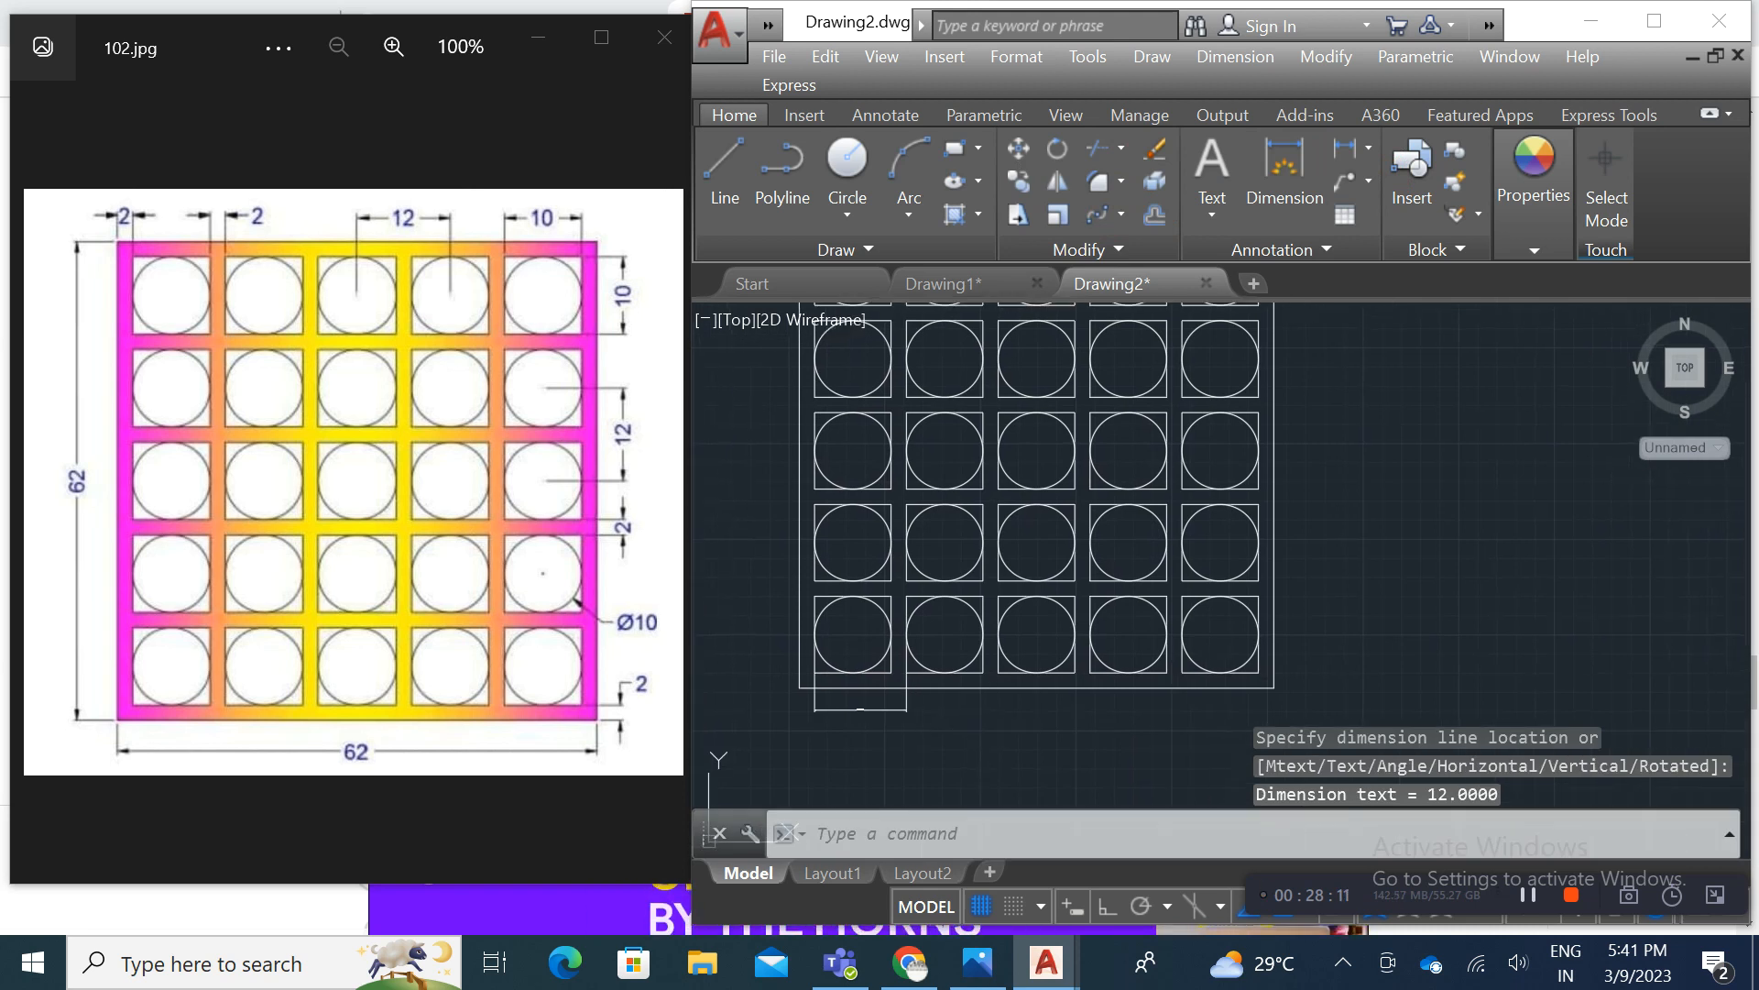
{"action": "left_click", "coordinate": [1259, 672]}
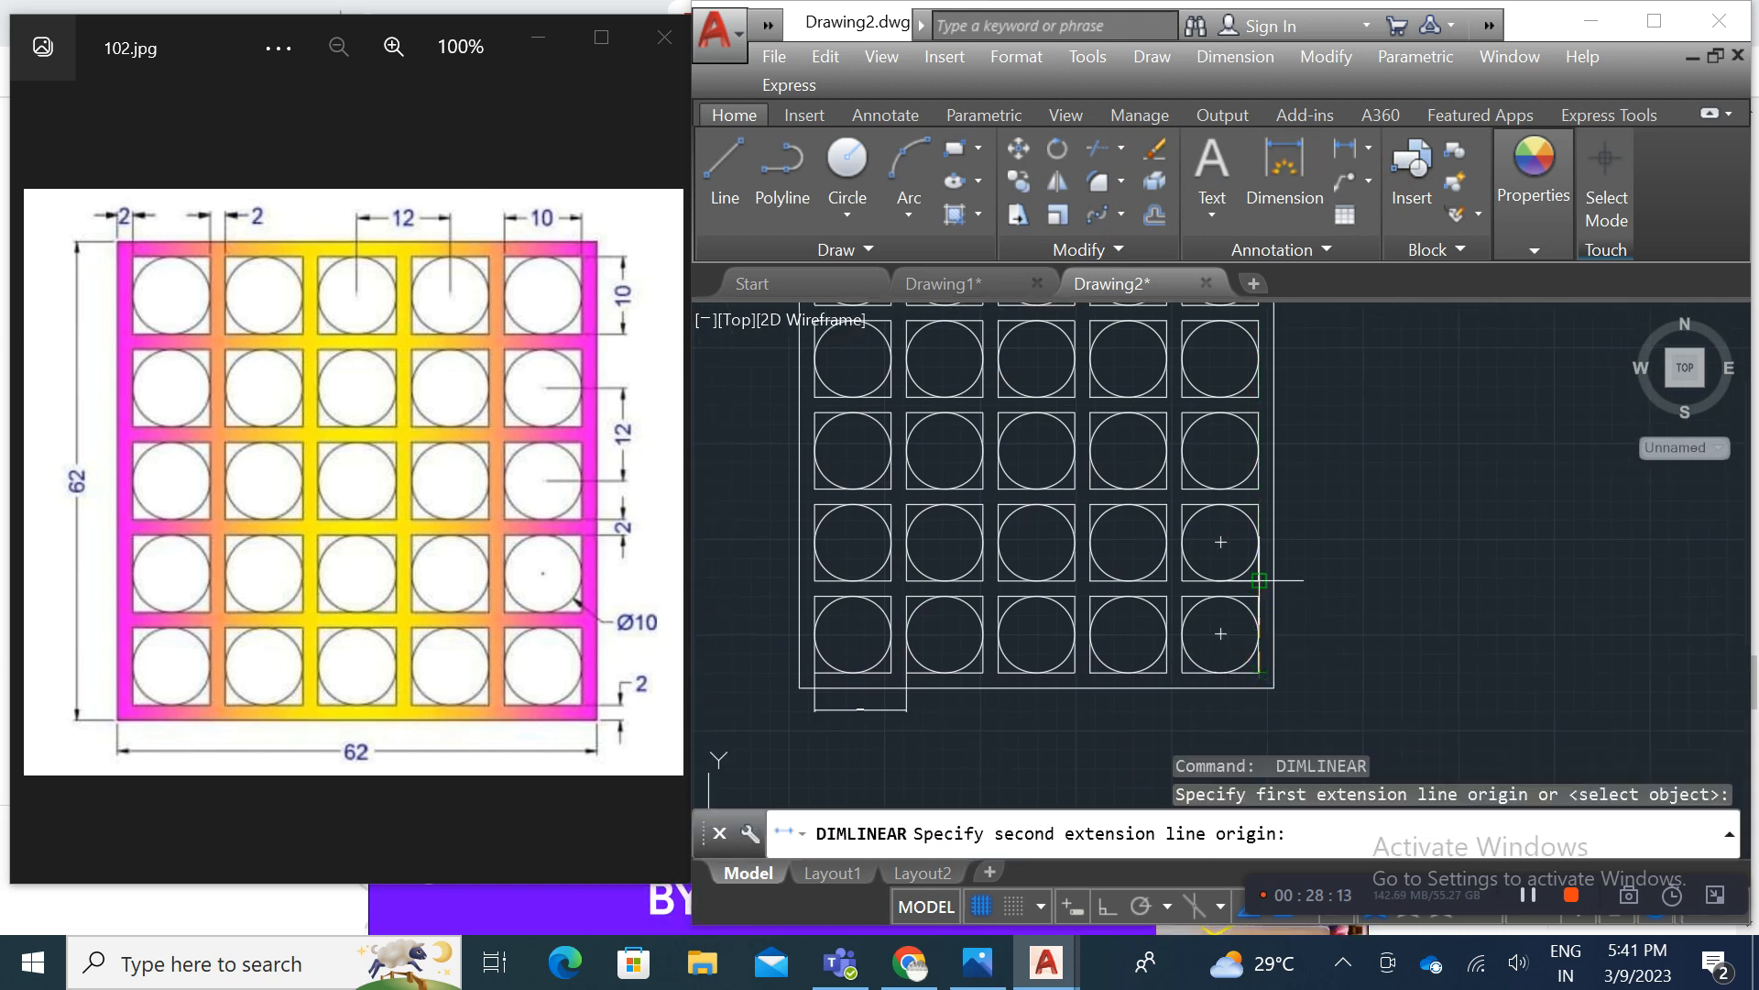
{"action": "left_click", "coordinate": [1259, 580]}
{"action": "left_click", "coordinate": [1306, 580]}
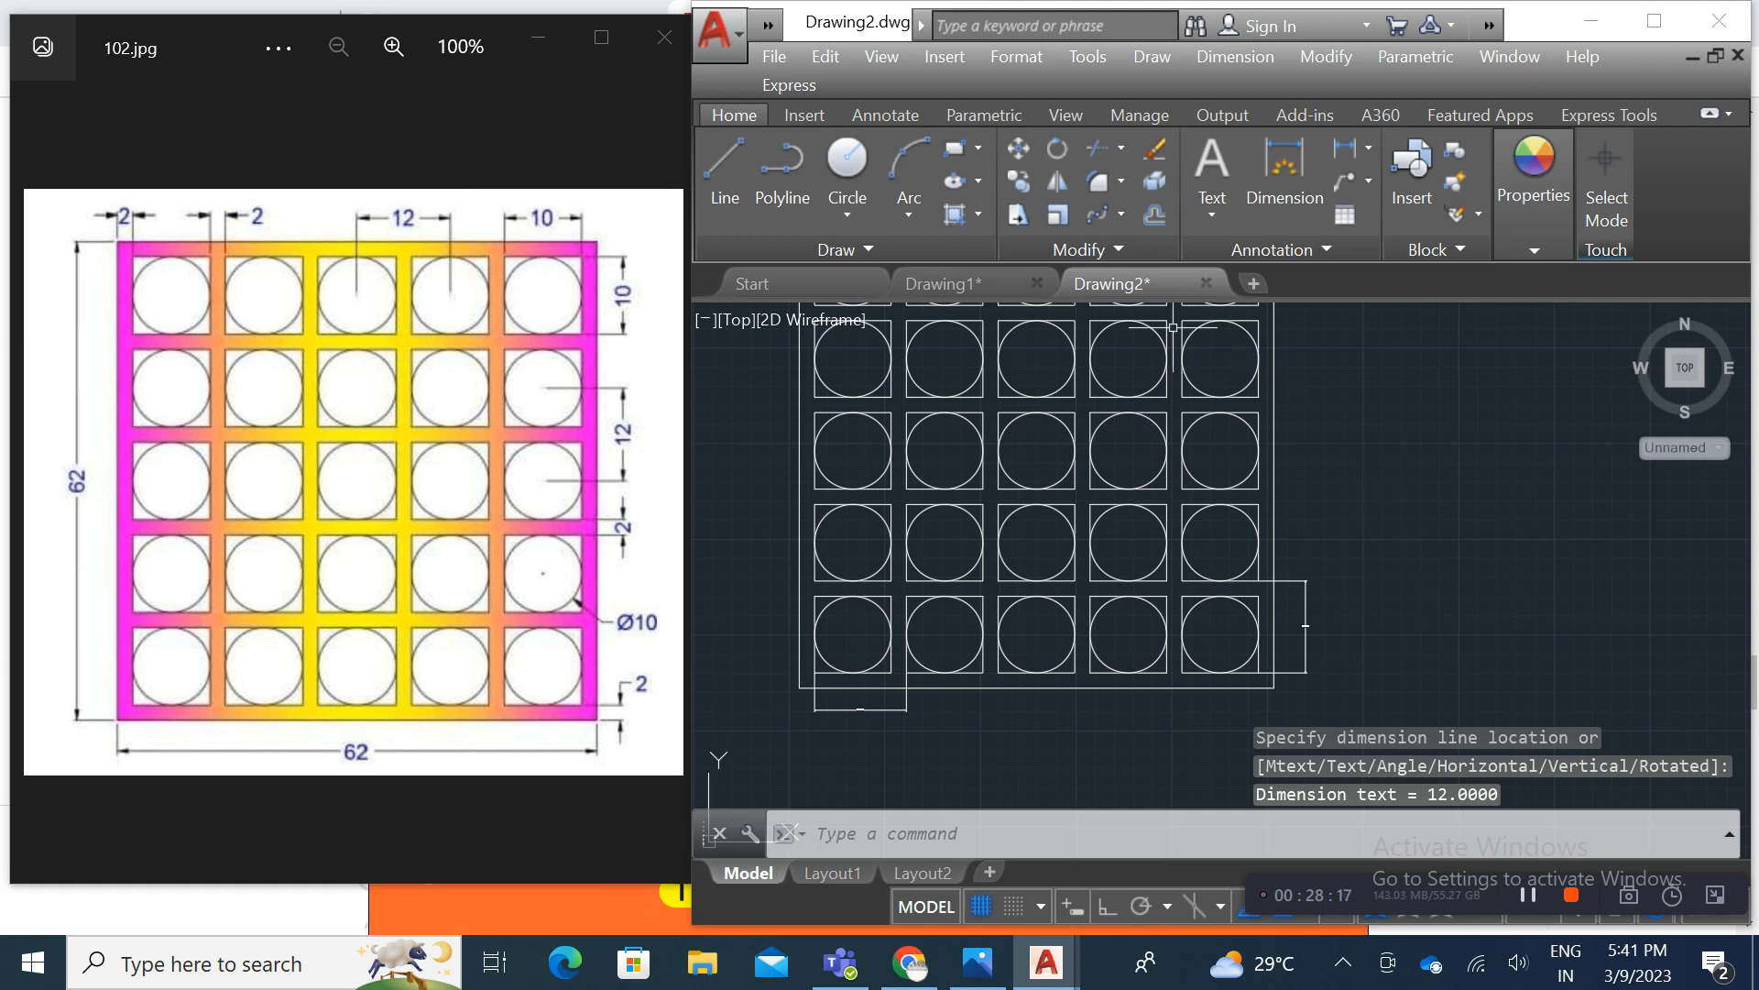
Step: Set the Standard dimension style's overall scale to 15
{"action": "left_click", "coordinate": [1269, 252]}
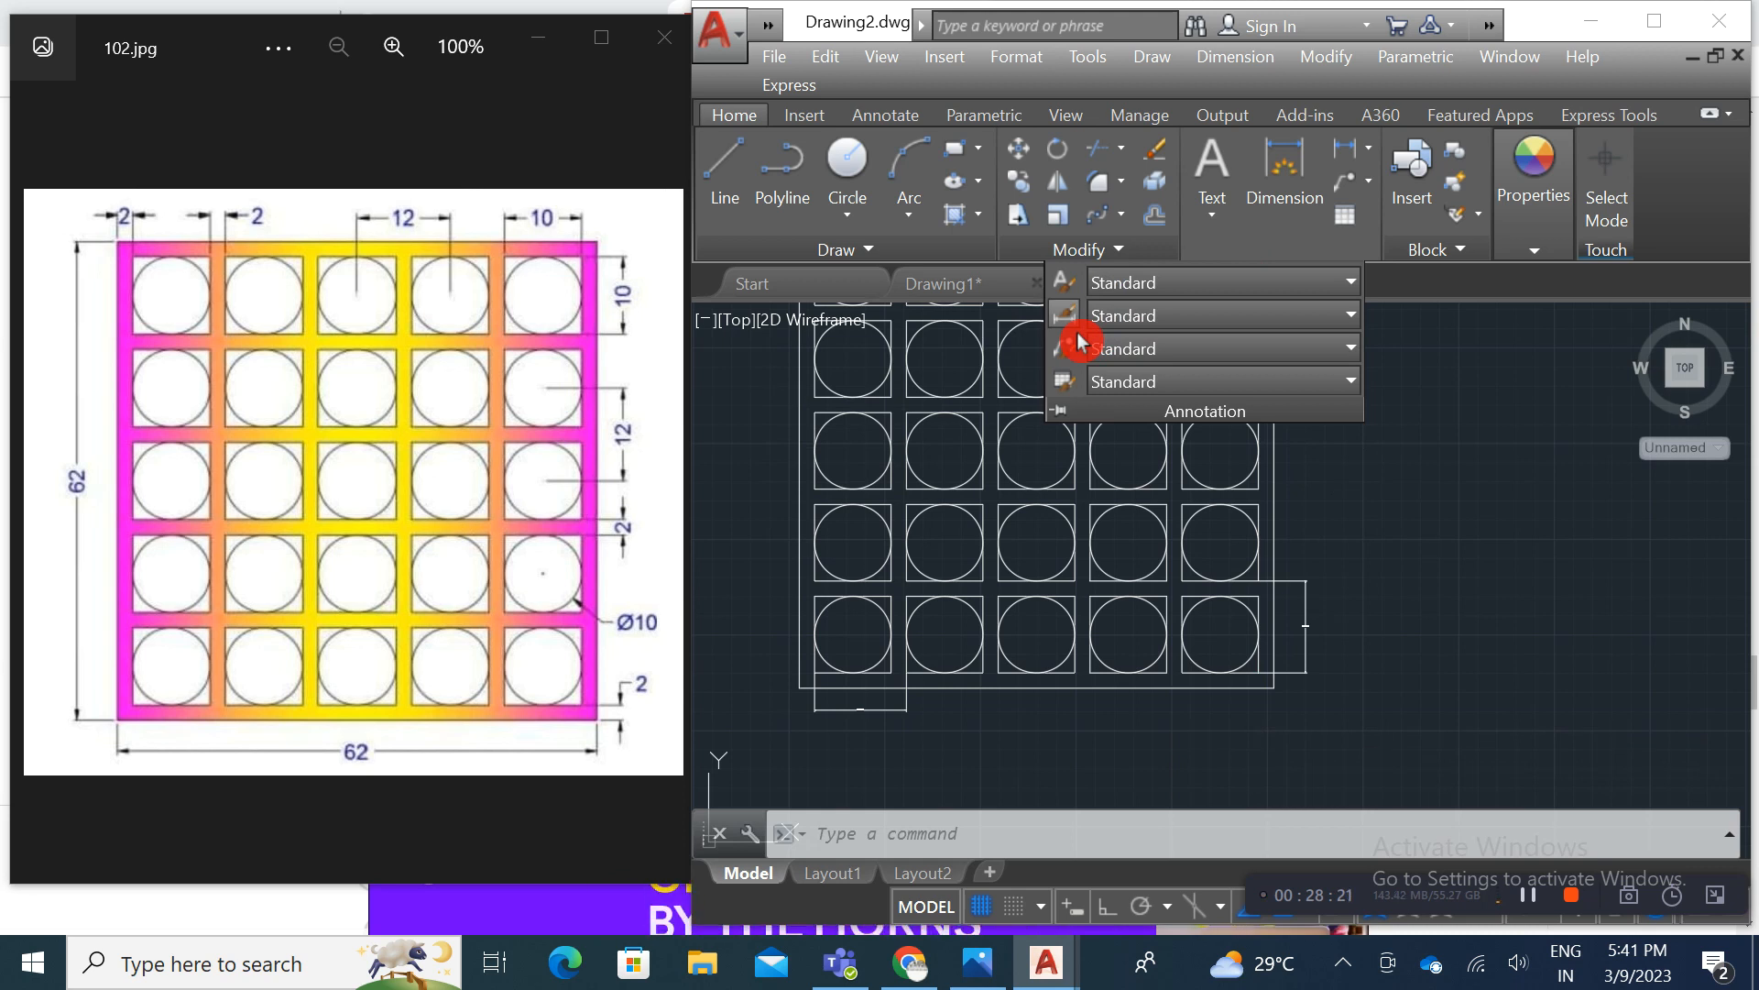
{"action": "left_click", "coordinate": [1078, 342]}
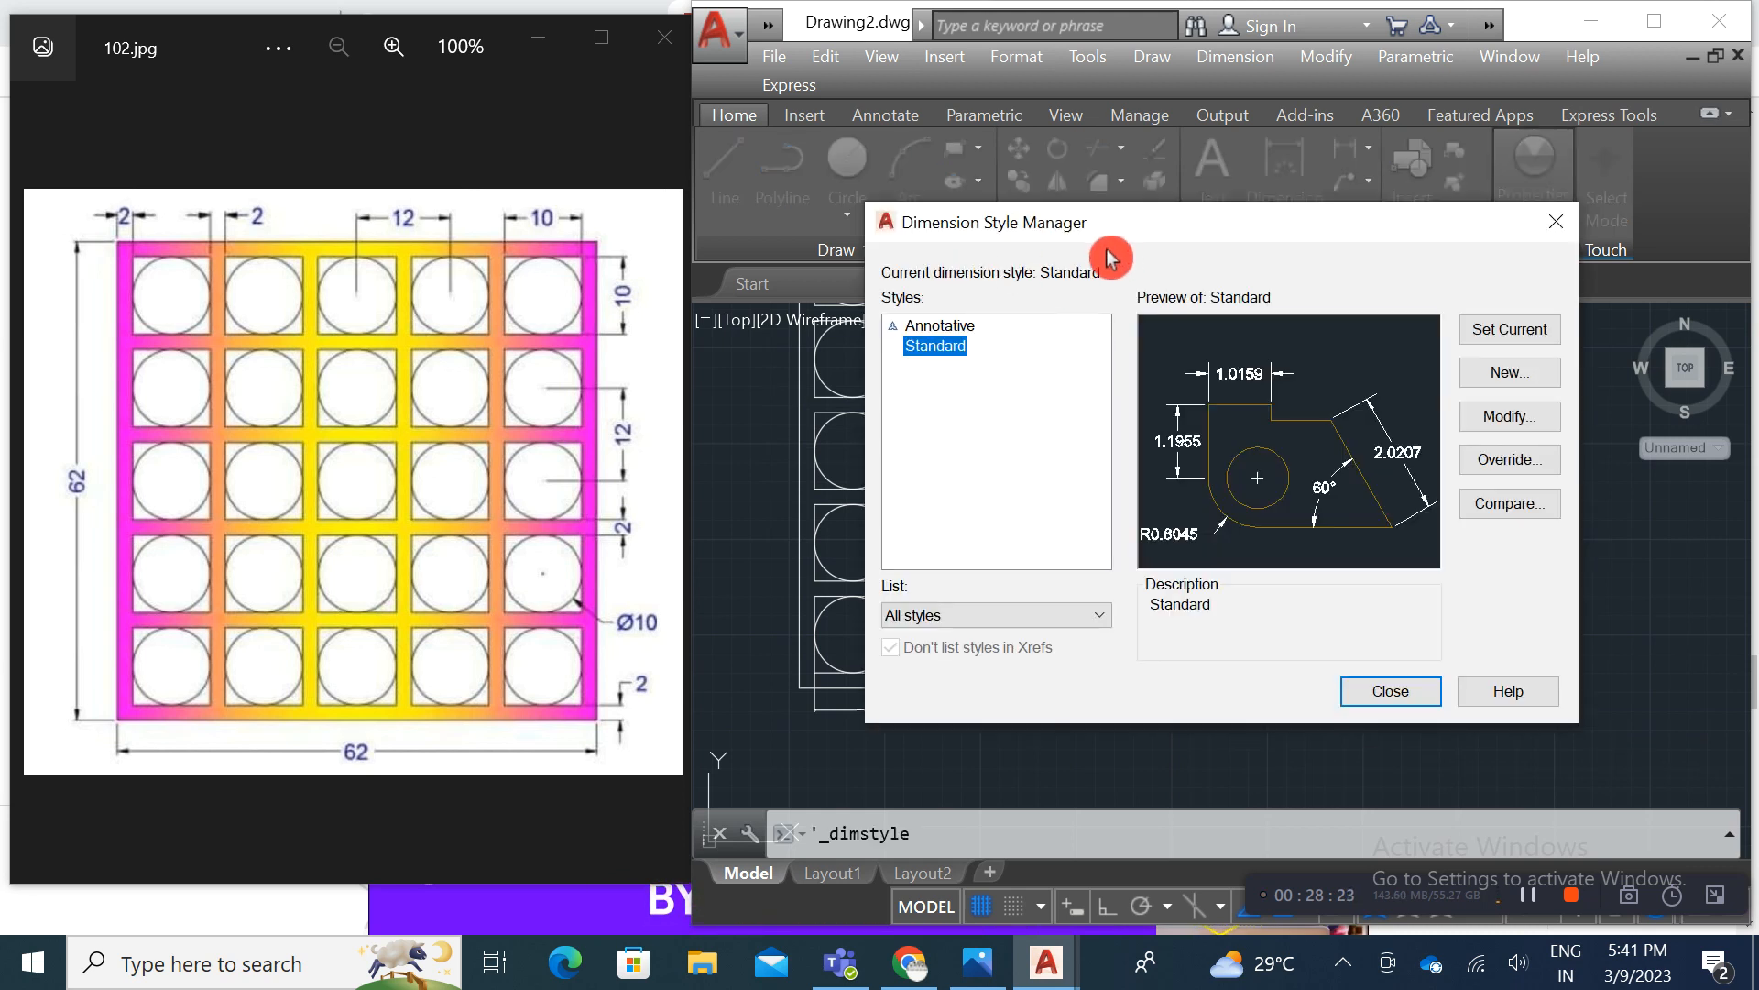
{"action": "left_click", "coordinate": [1512, 427]}
{"action": "left_click", "coordinate": [1512, 425]}
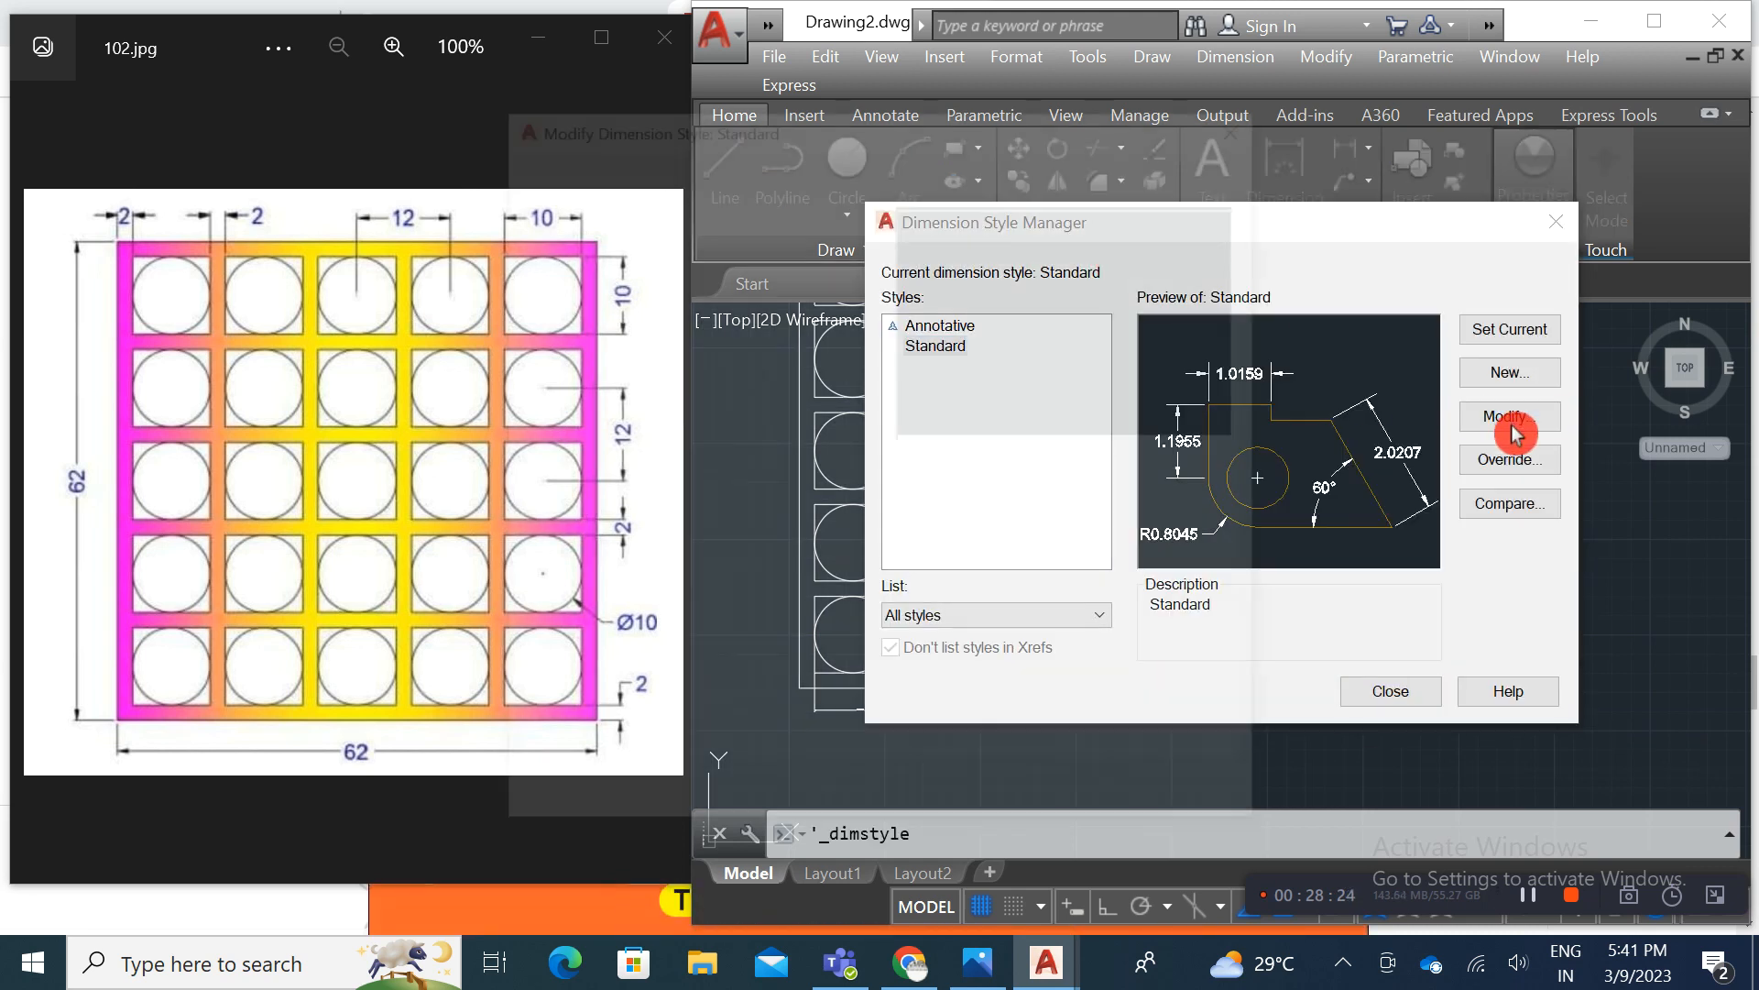
{"action": "left_click", "coordinate": [757, 170]}
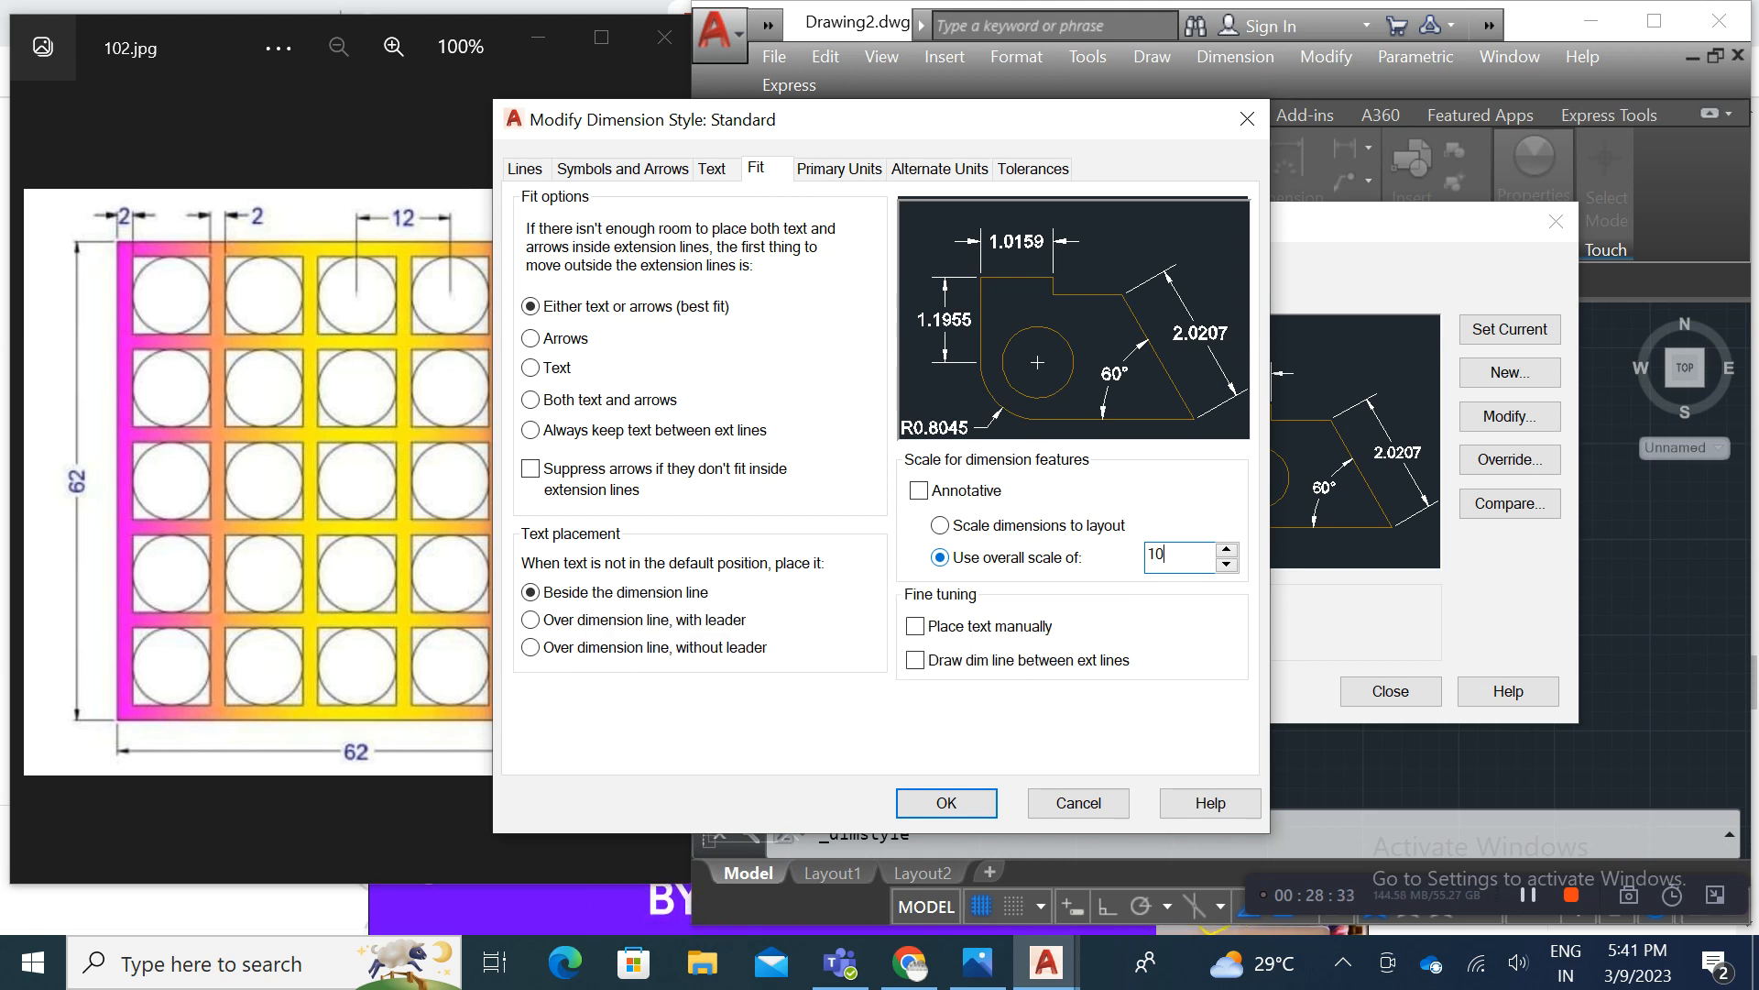
{"action": "left_click", "coordinate": [971, 807]}
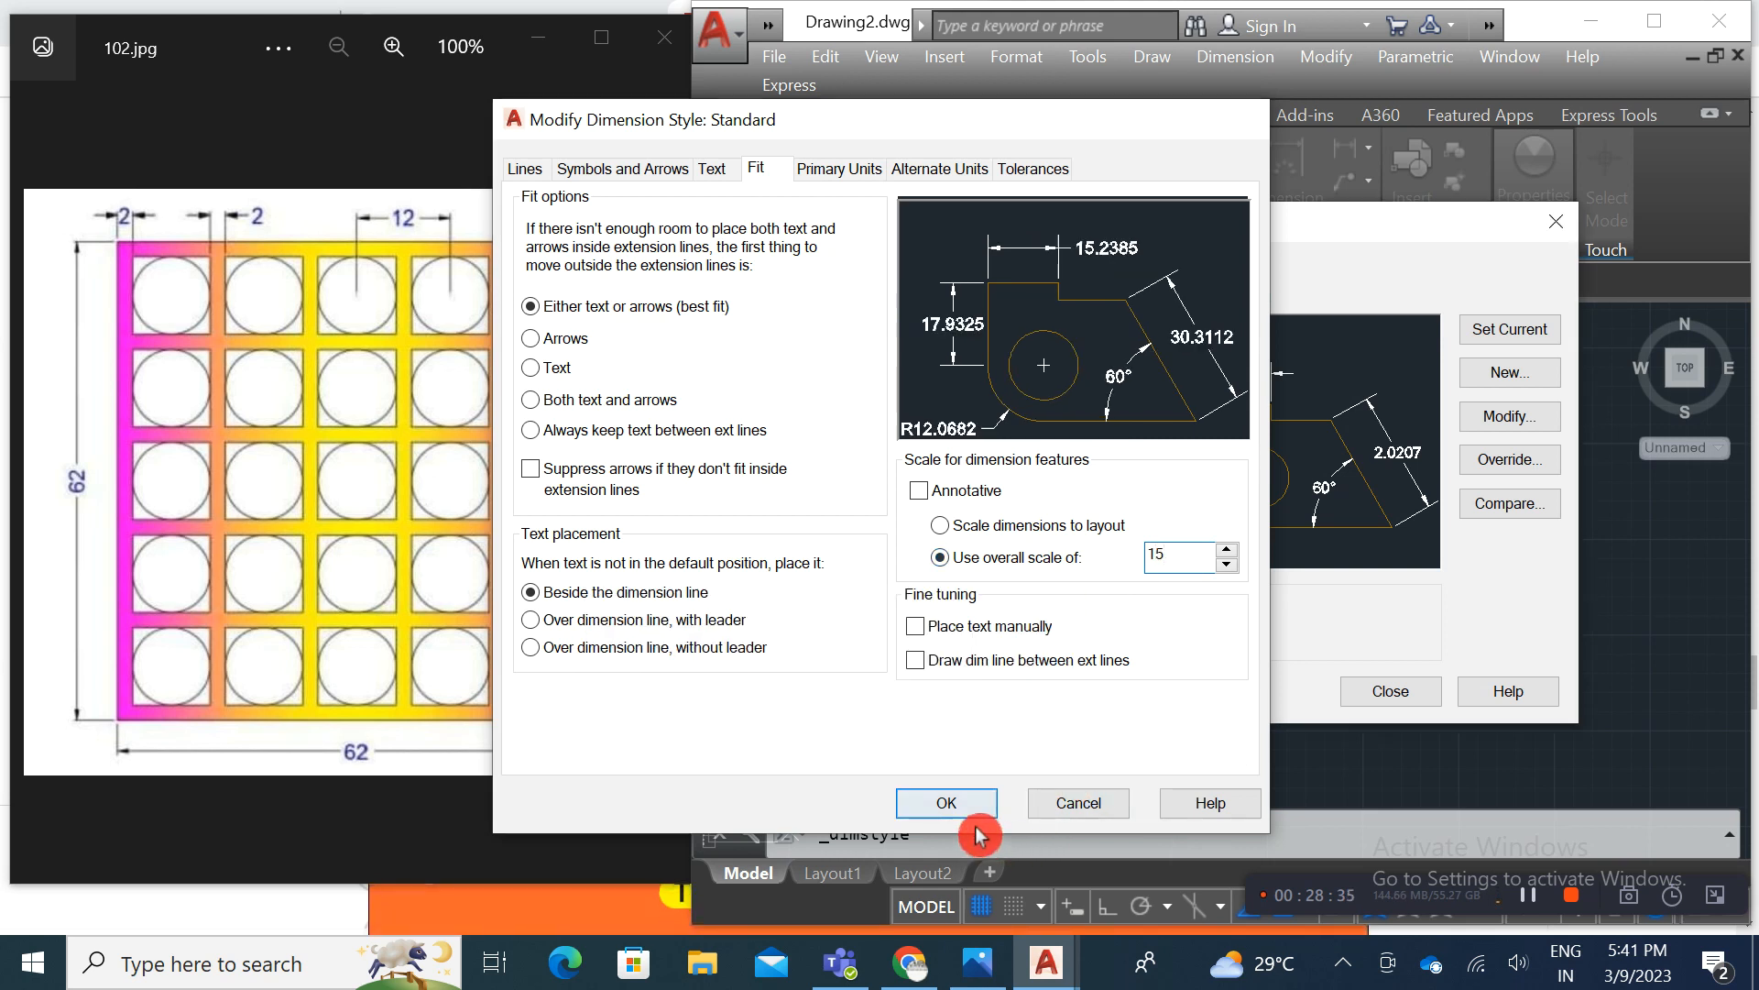
{"action": "left_click", "coordinate": [1372, 702]}
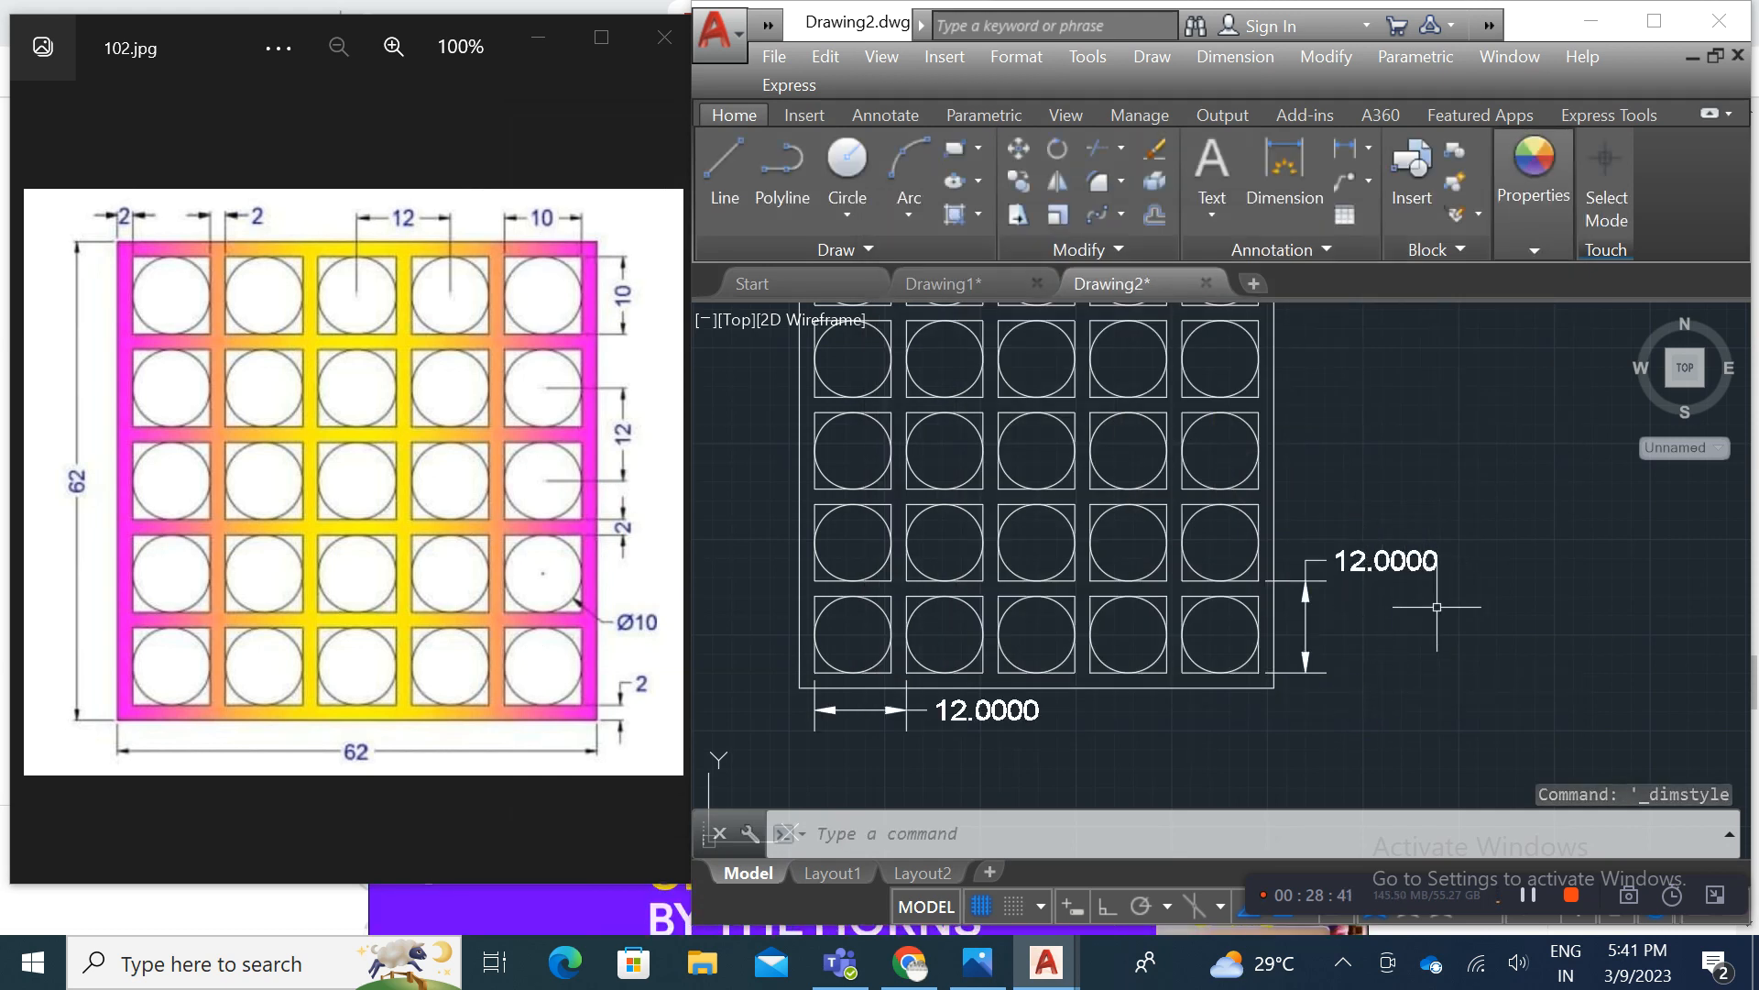
Step: Set the Standard dimension style's linear precision to one decimal place (0.0)
{"action": "key", "text": "Return"}
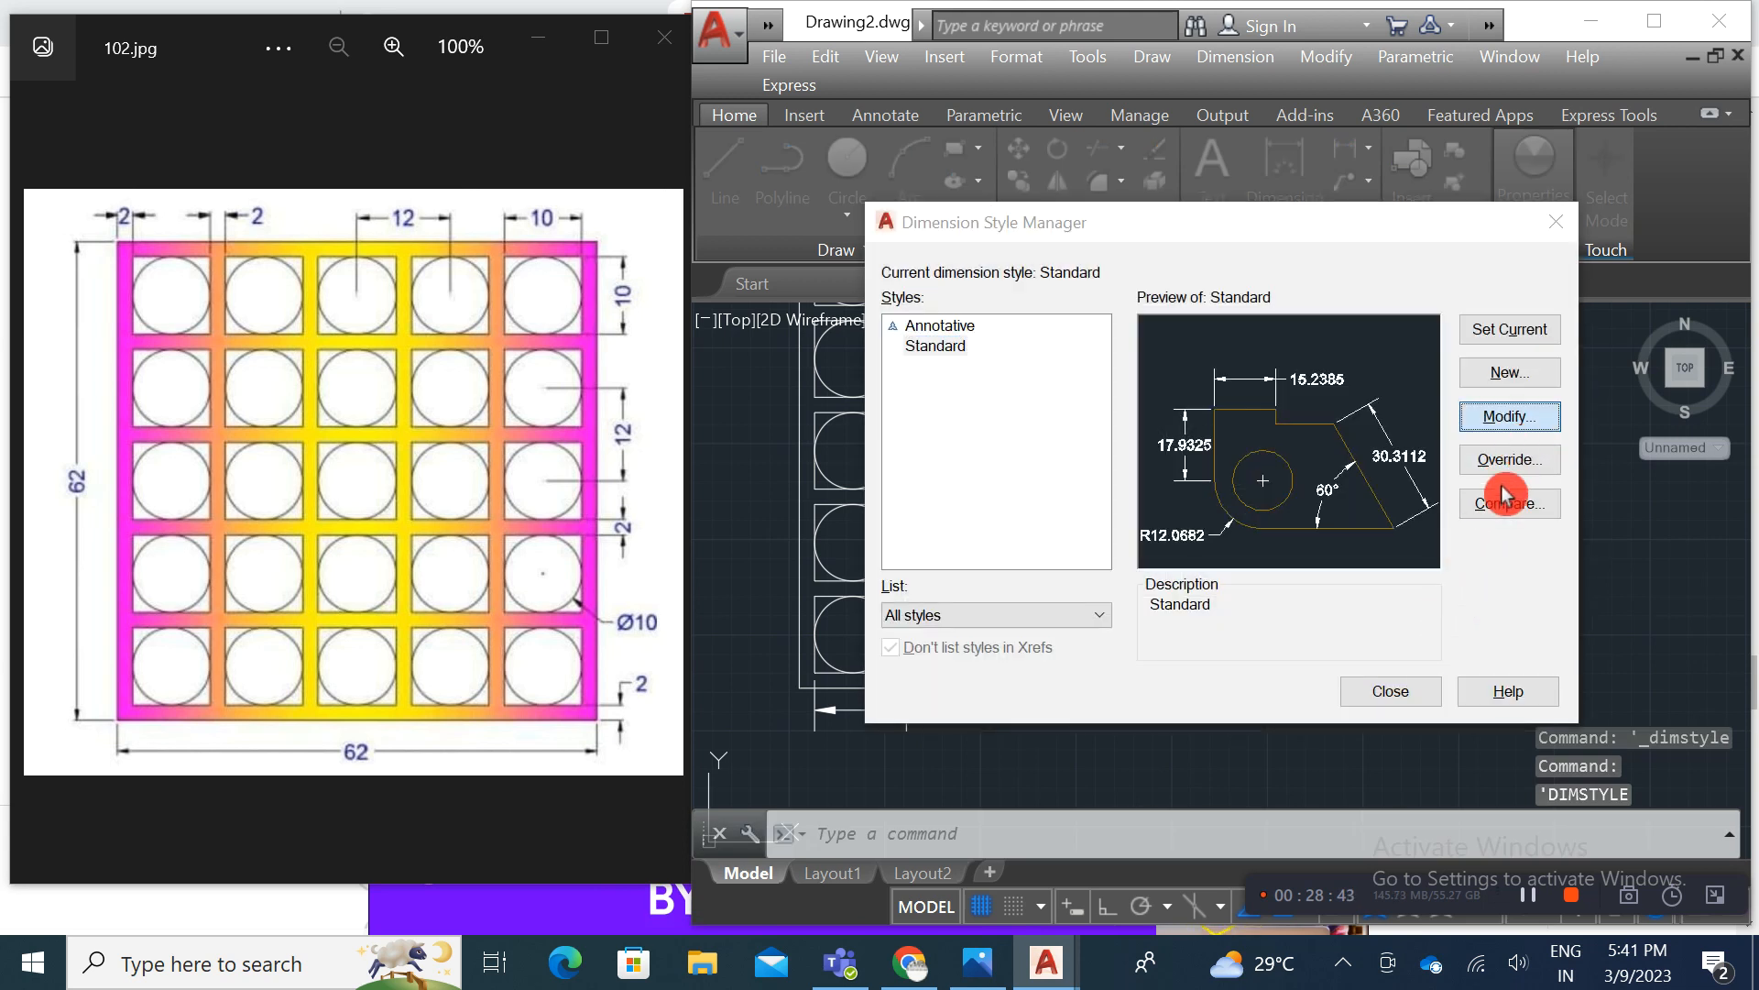
{"action": "left_click", "coordinate": [1509, 417]}
{"action": "left_click", "coordinate": [839, 169]}
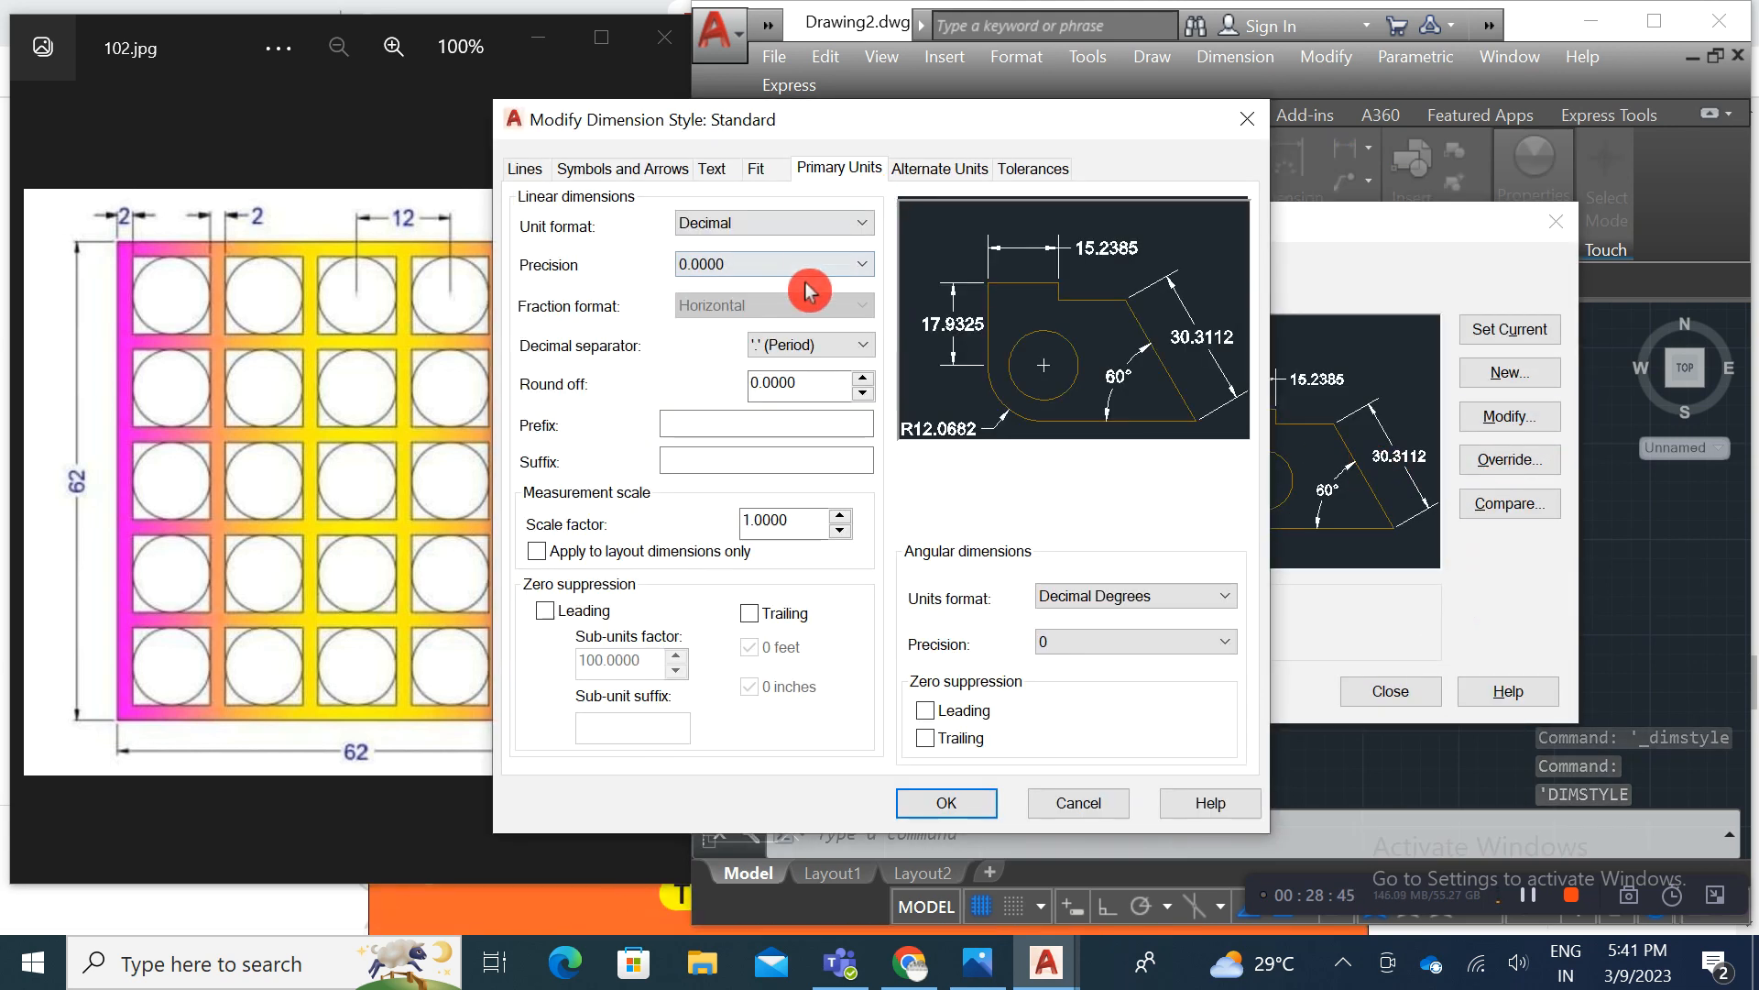
{"action": "left_click", "coordinate": [811, 266]}
{"action": "left_click", "coordinate": [784, 306]}
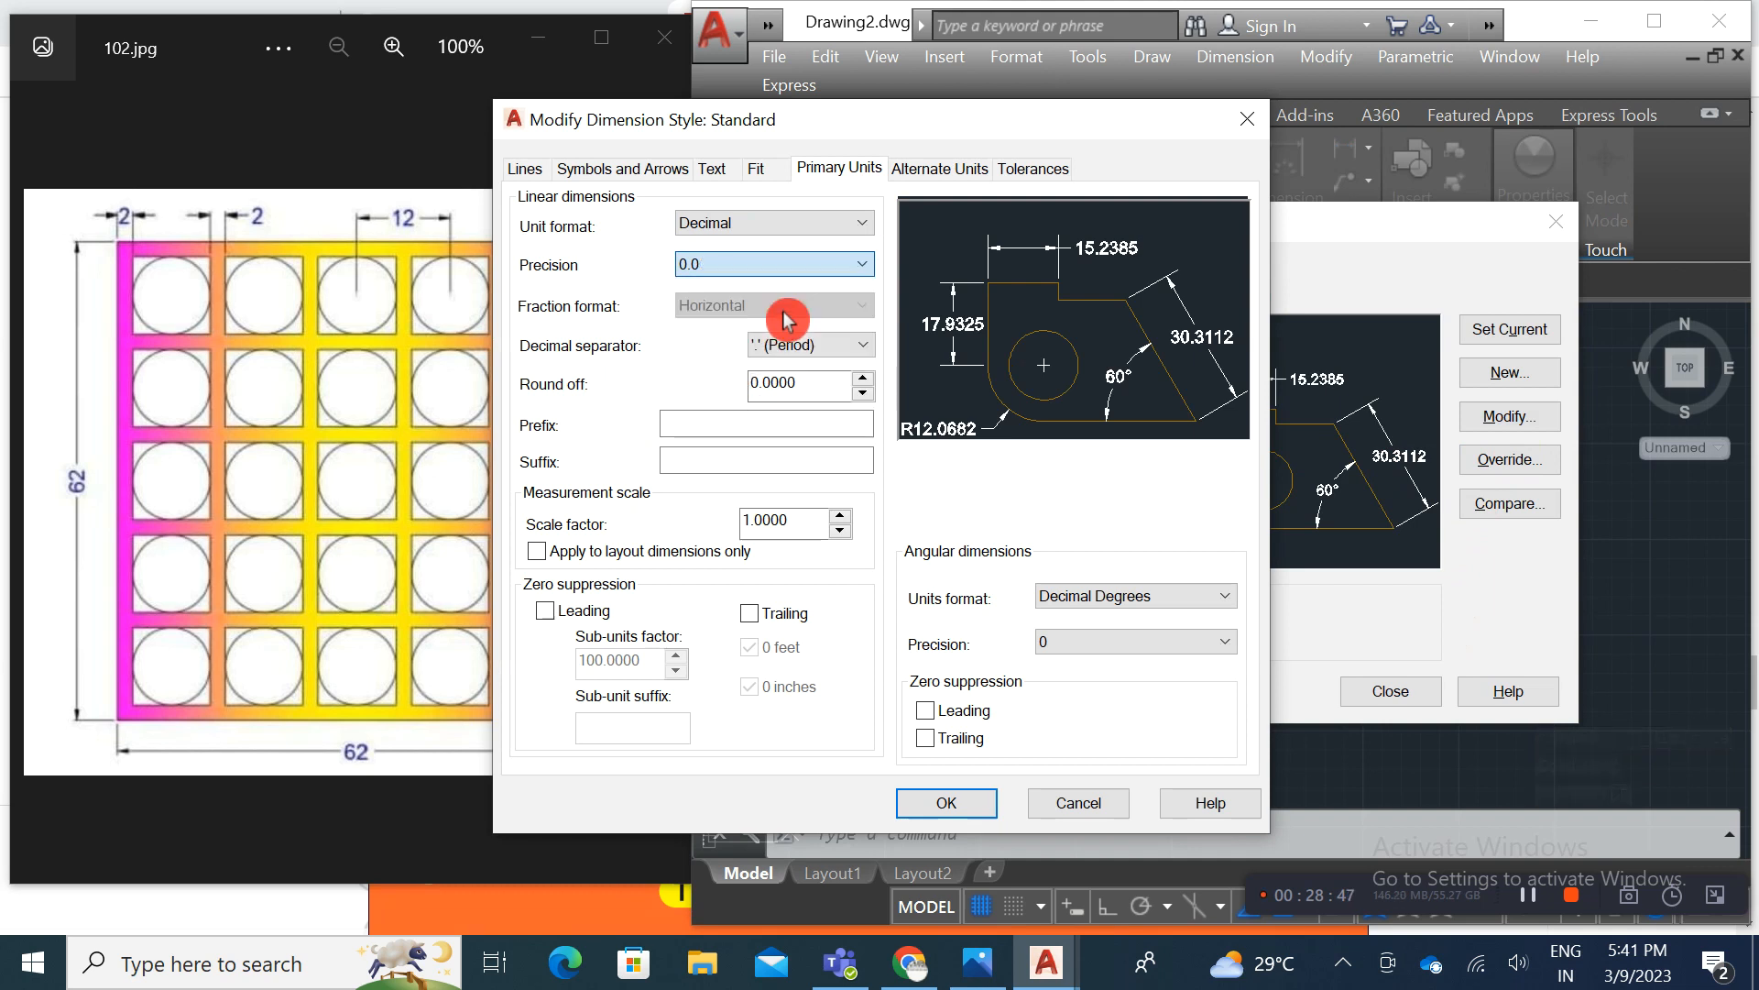
{"action": "left_click", "coordinate": [957, 802]}
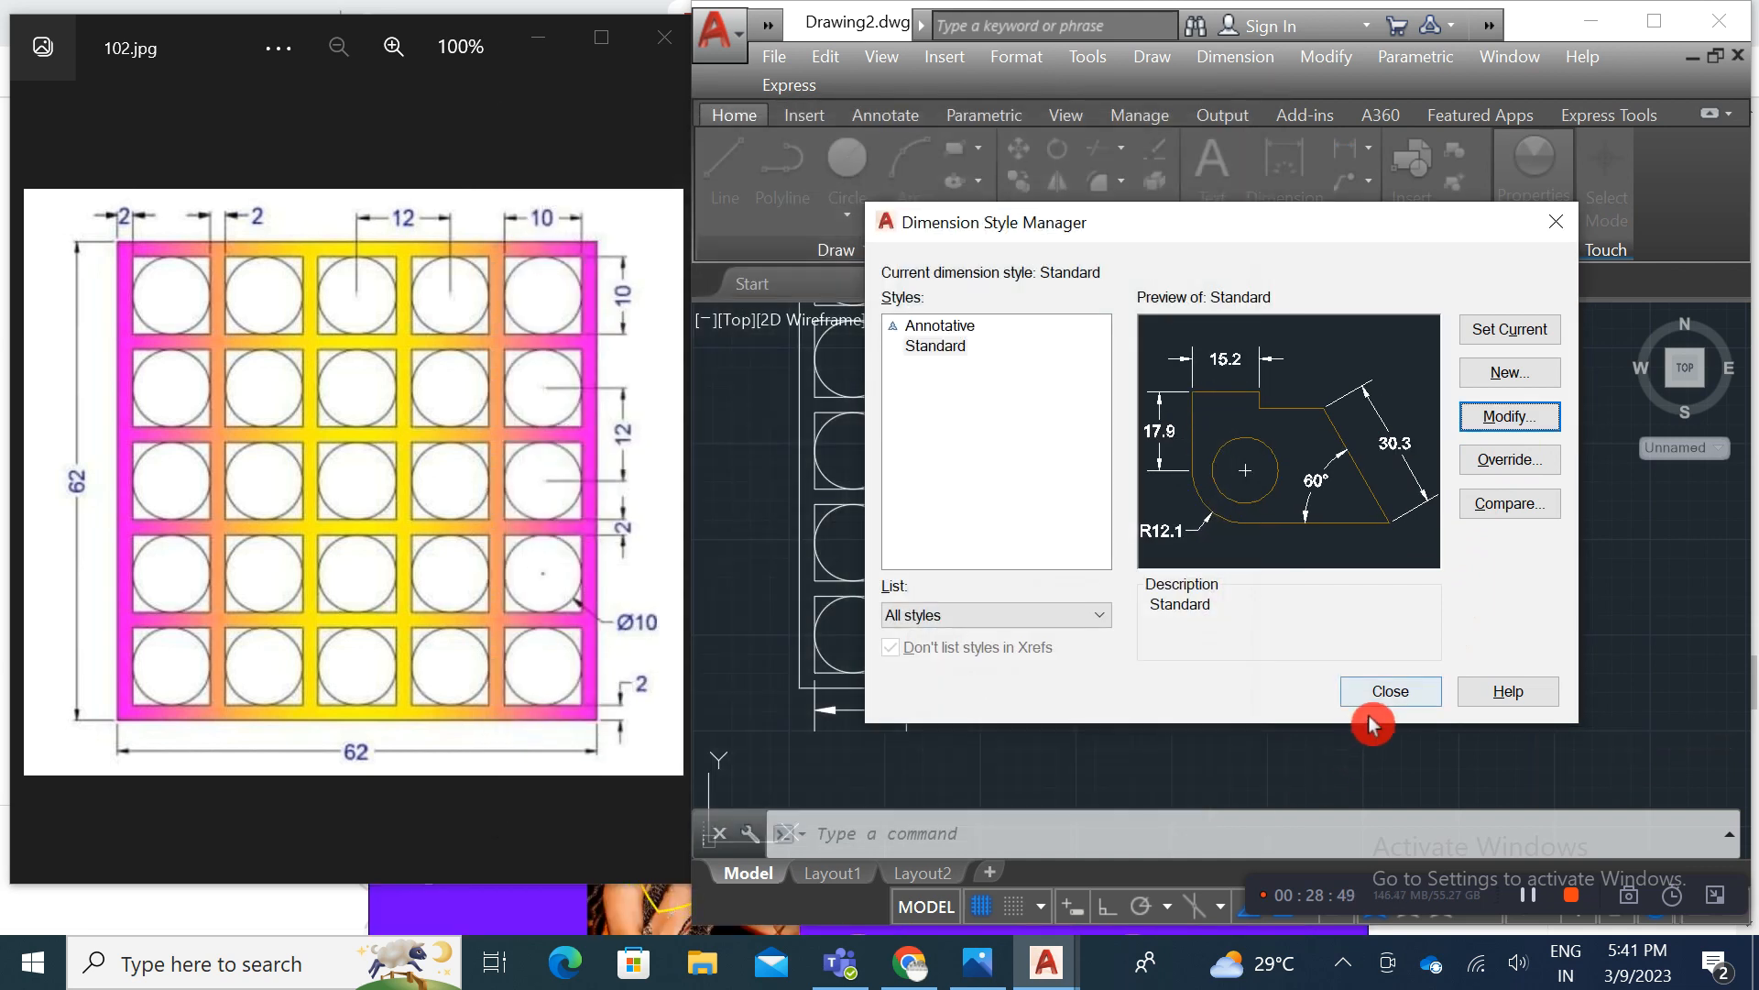
{"action": "left_click", "coordinate": [1379, 698]}
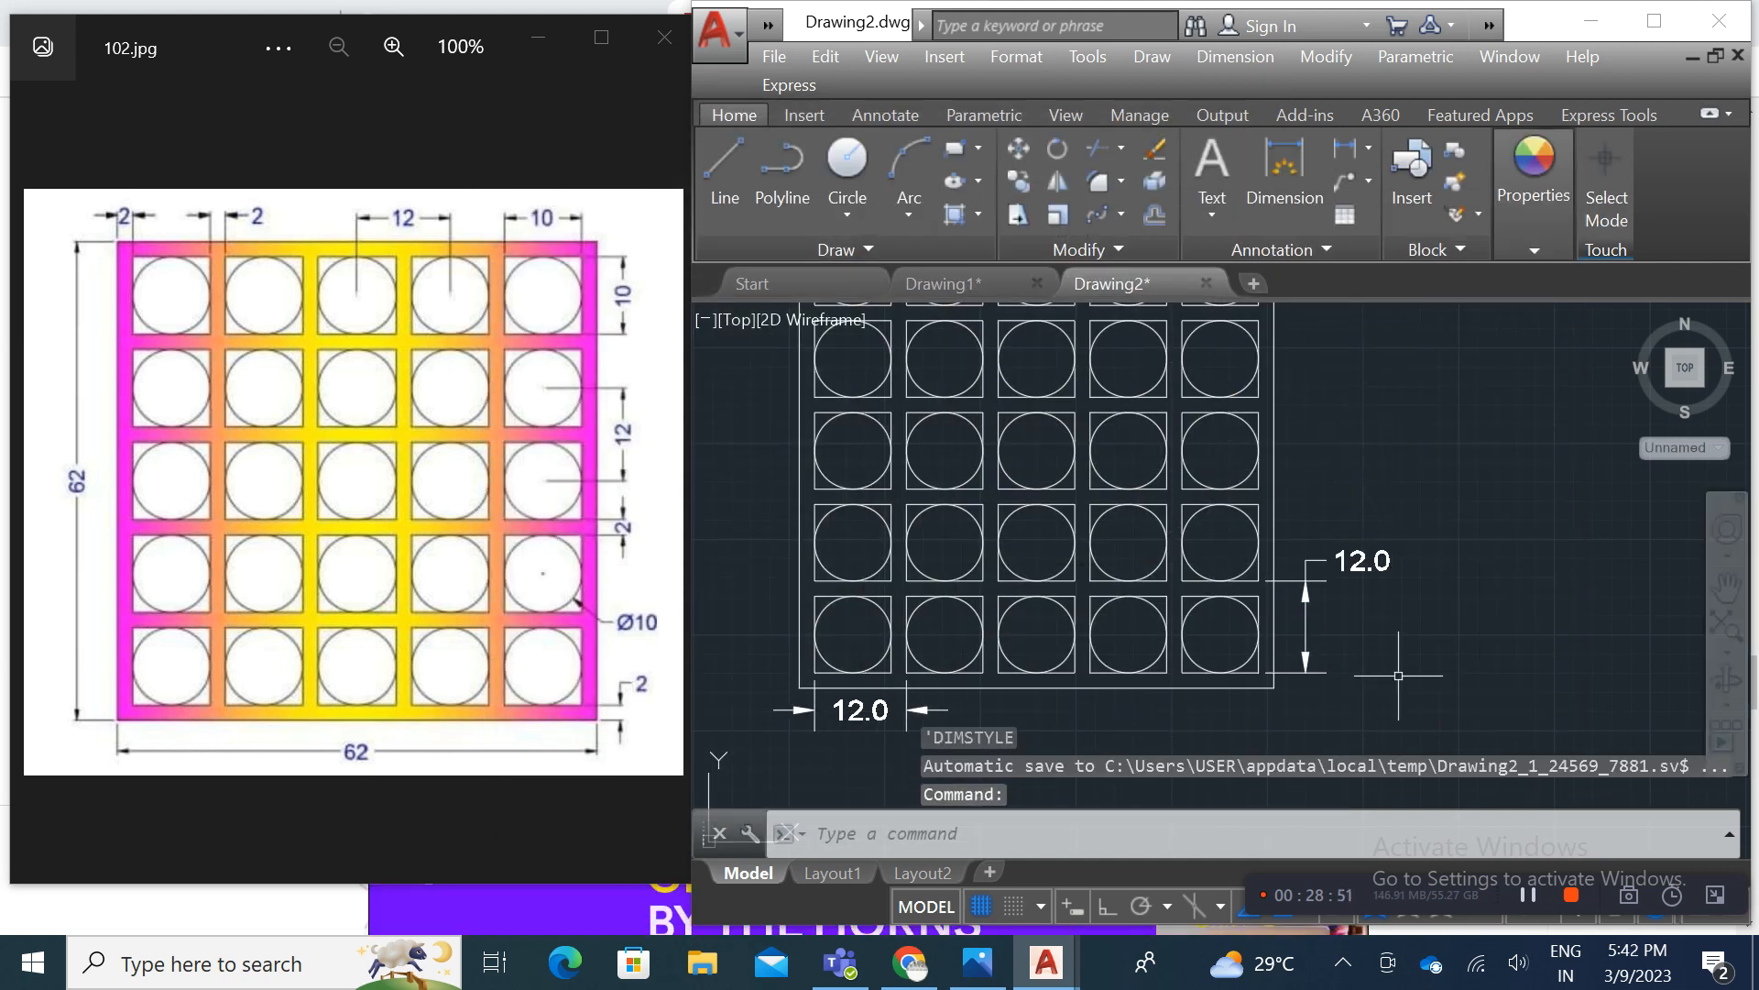
{"action": "scroll", "coordinate": [1398, 675], "scroll_direction": "down", "scroll_amount": 3}
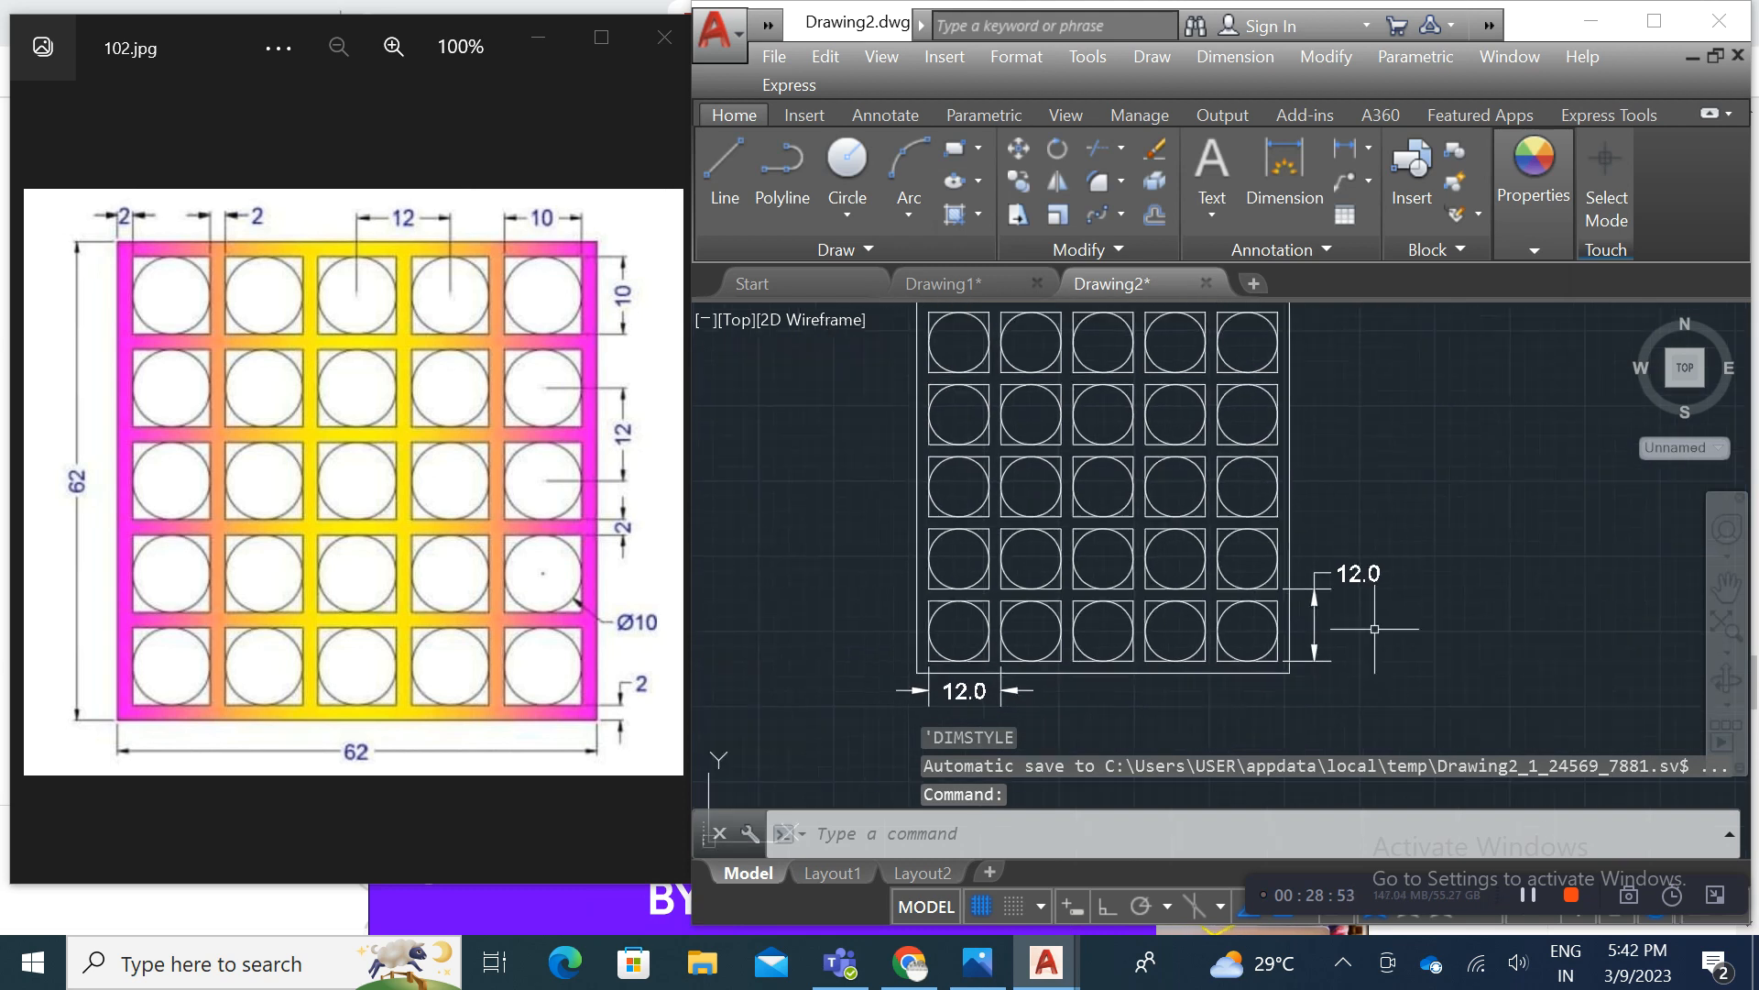